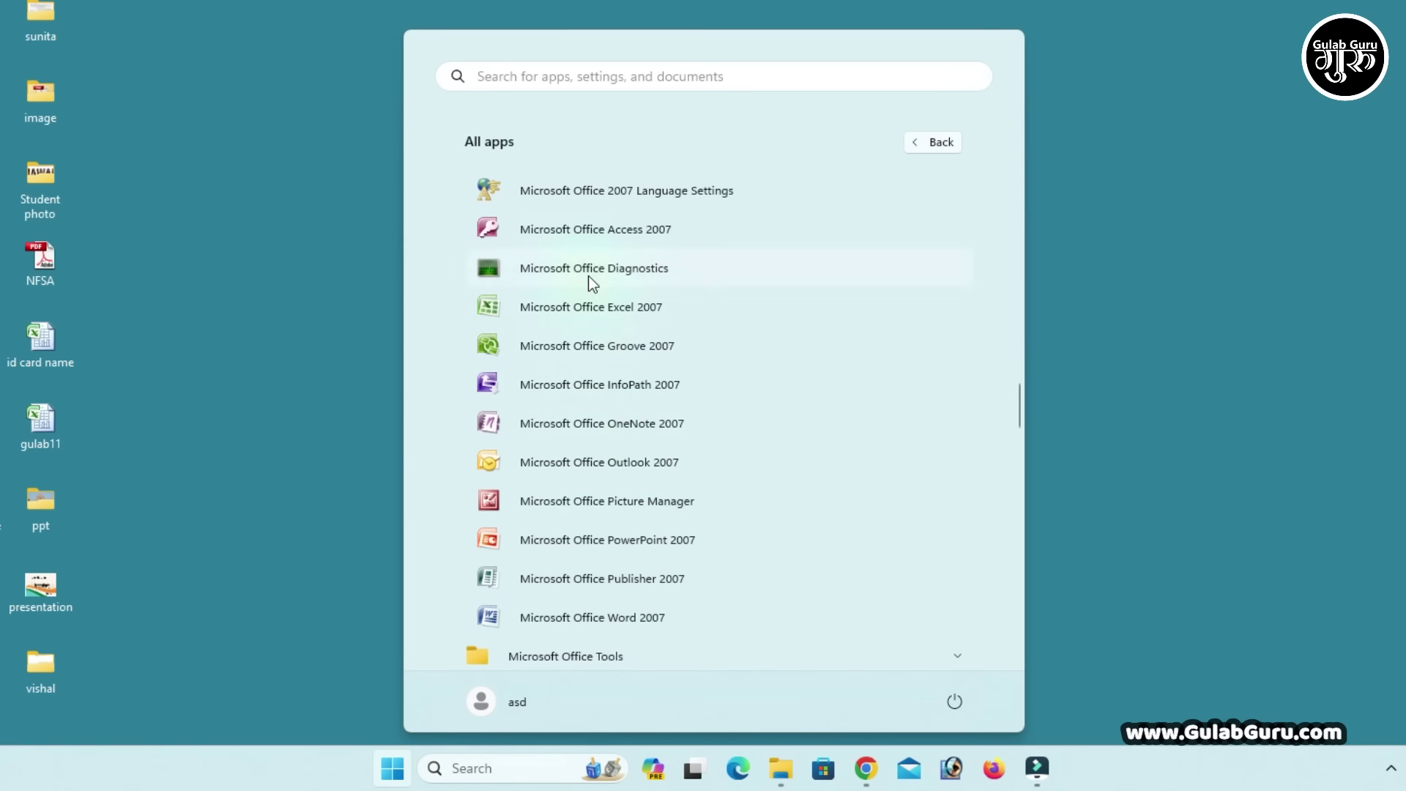
Find Microsoft Office Word 2007 in the list of all installed apps and launch it.
scroll(603, 503, "down", 2)
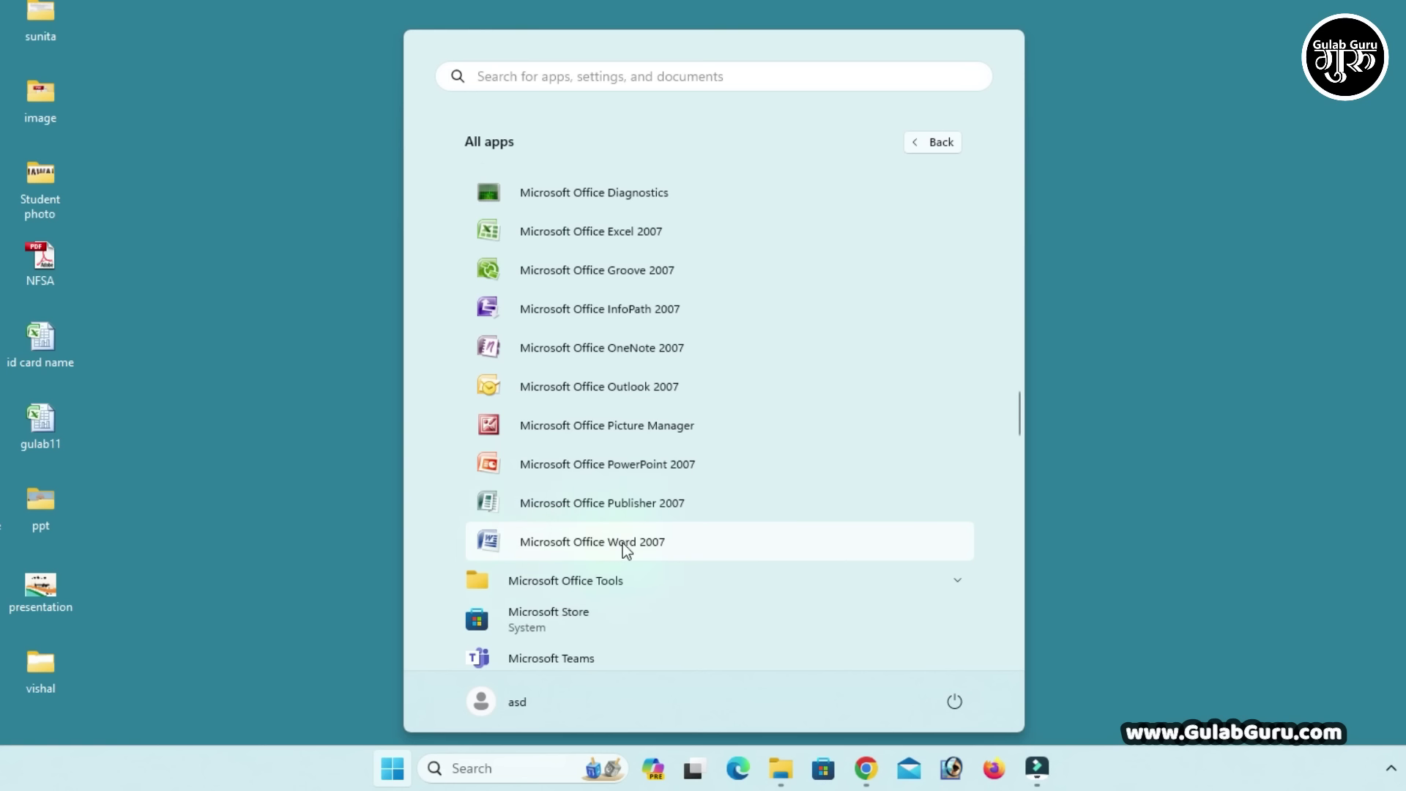
left_click(573, 543)
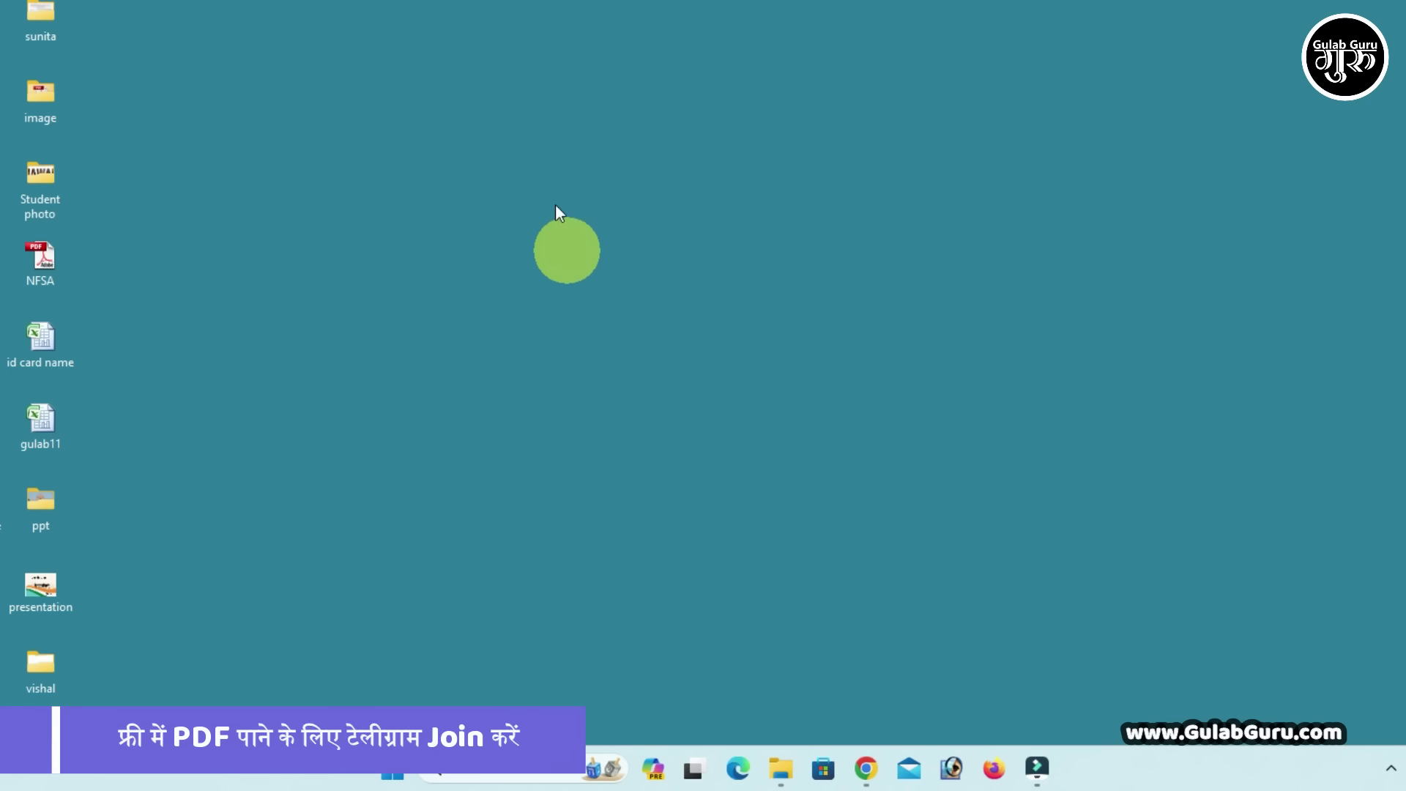
Create a Microsoft Word Document on the desktop with the default name, open it in Word and close it again.
right_click(641, 73)
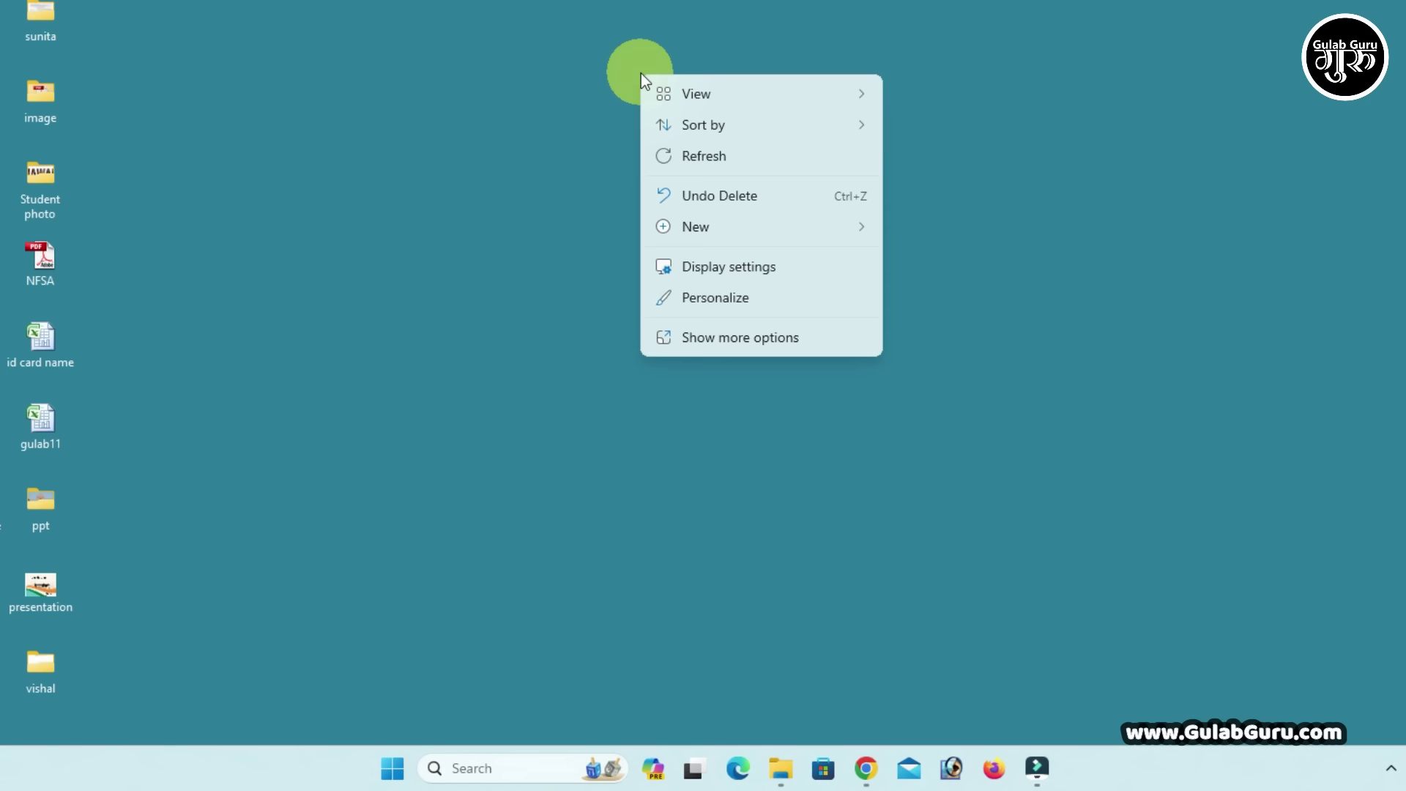
mouse_move(705, 228)
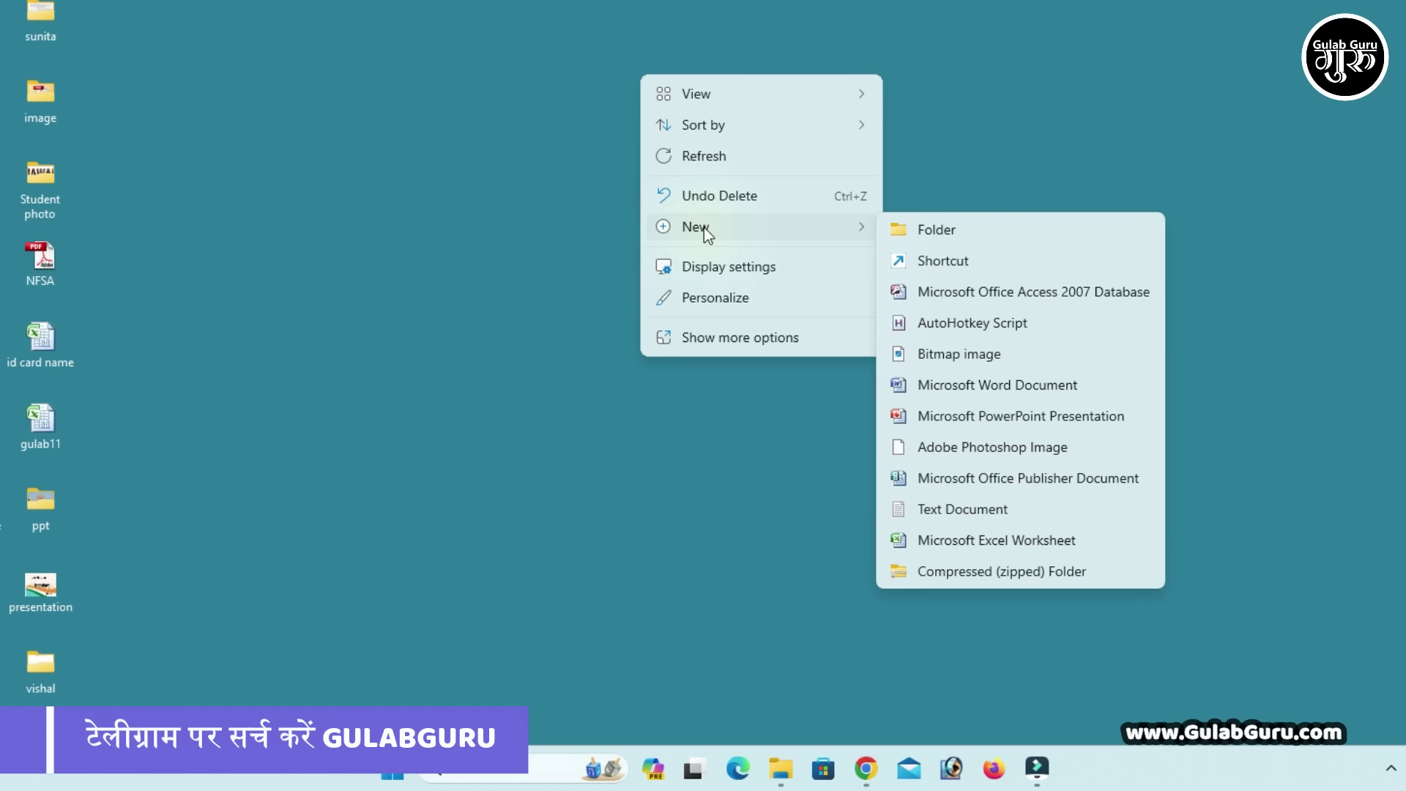
left_click(960, 387)
left_click(716, 151)
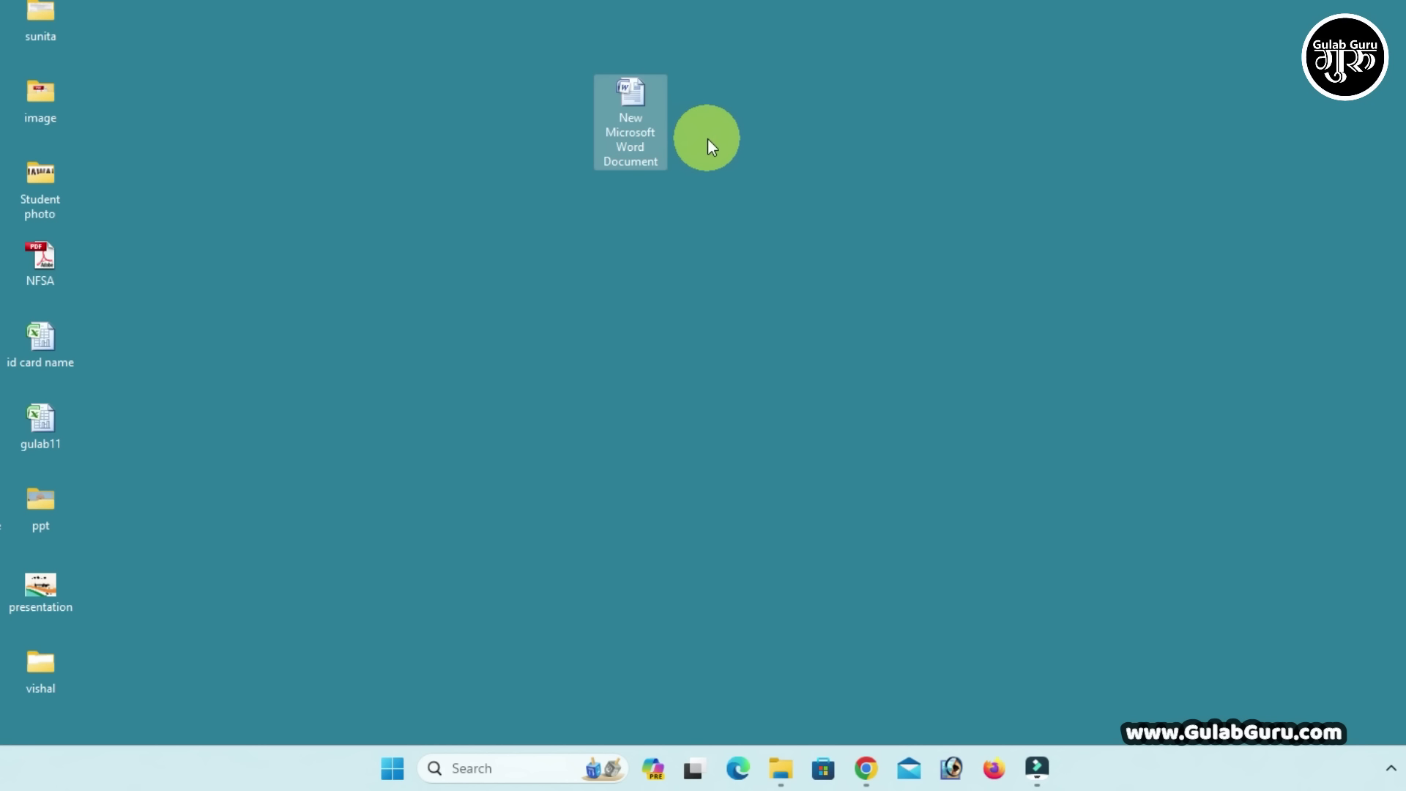
double_click(632, 94)
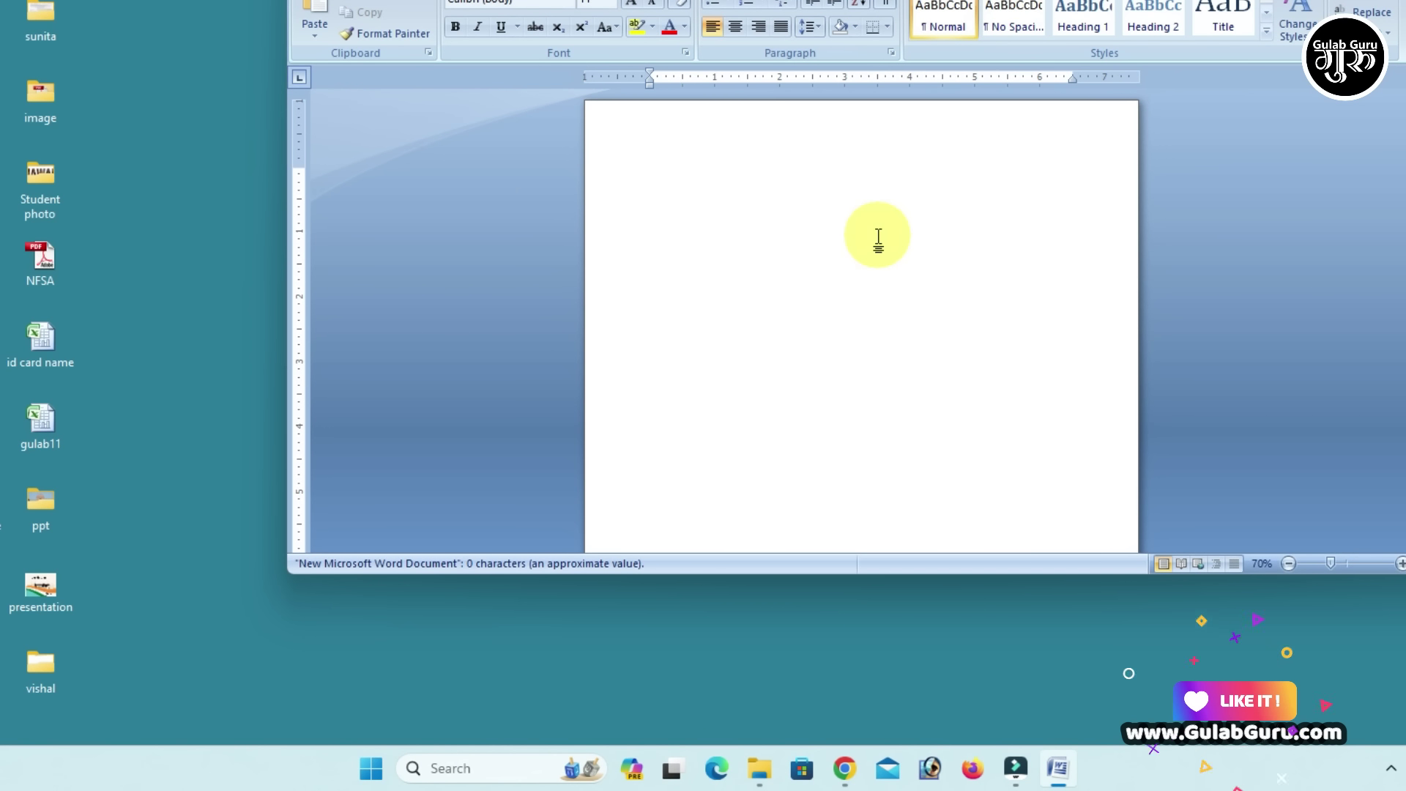
key("alt+F4")
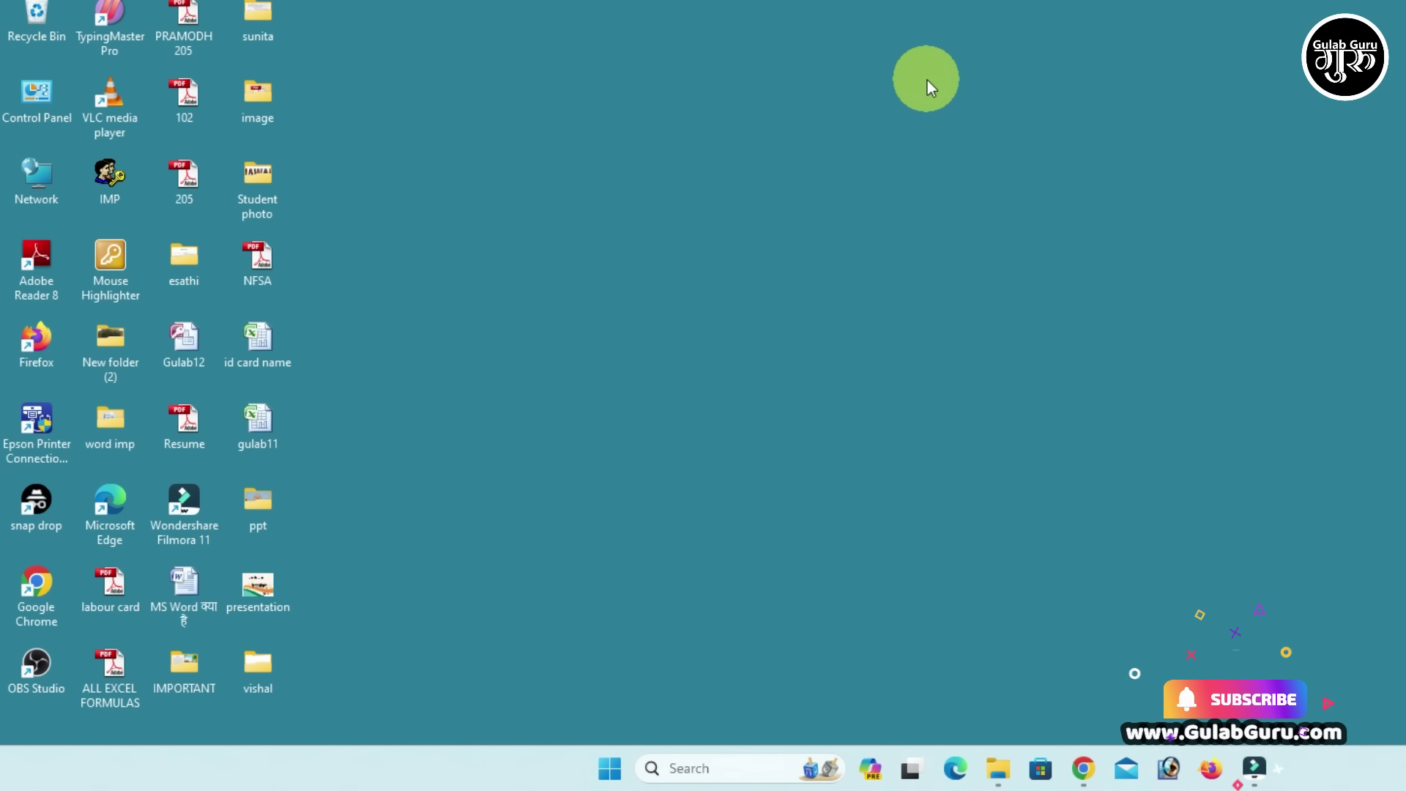
Launch Word from the Run dialog with the command winword.
key("super+r")
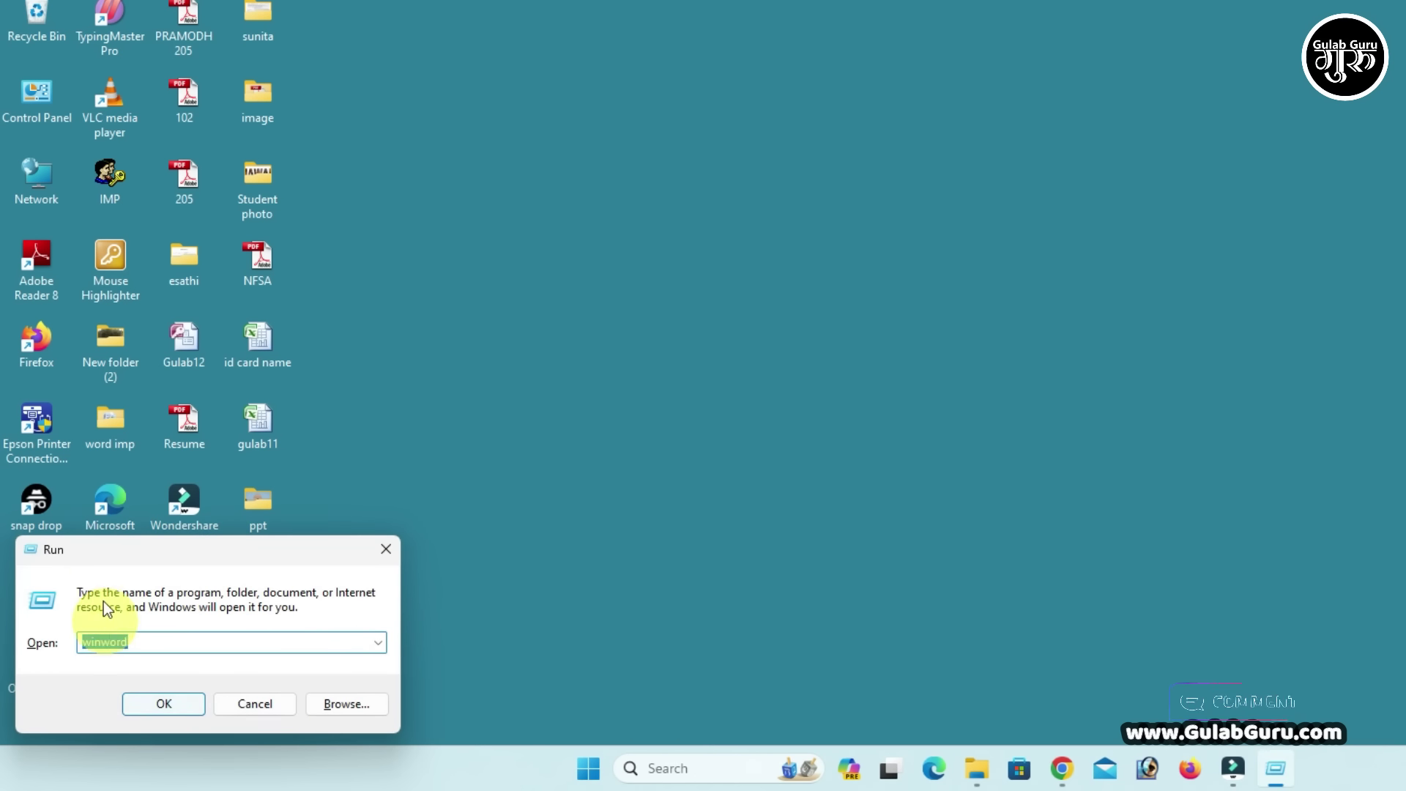
left_click(196, 642)
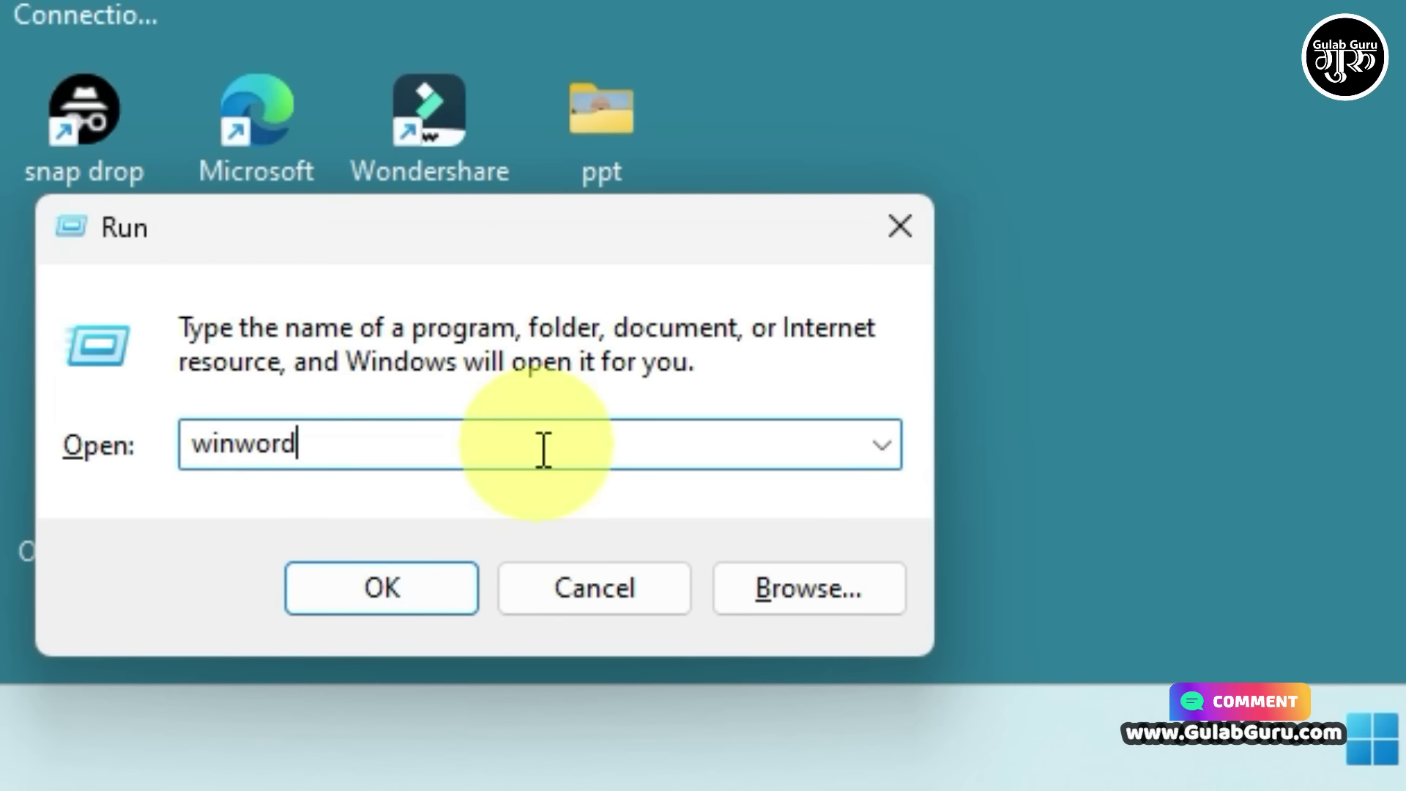
double_click(223, 455)
left_click(305, 452)
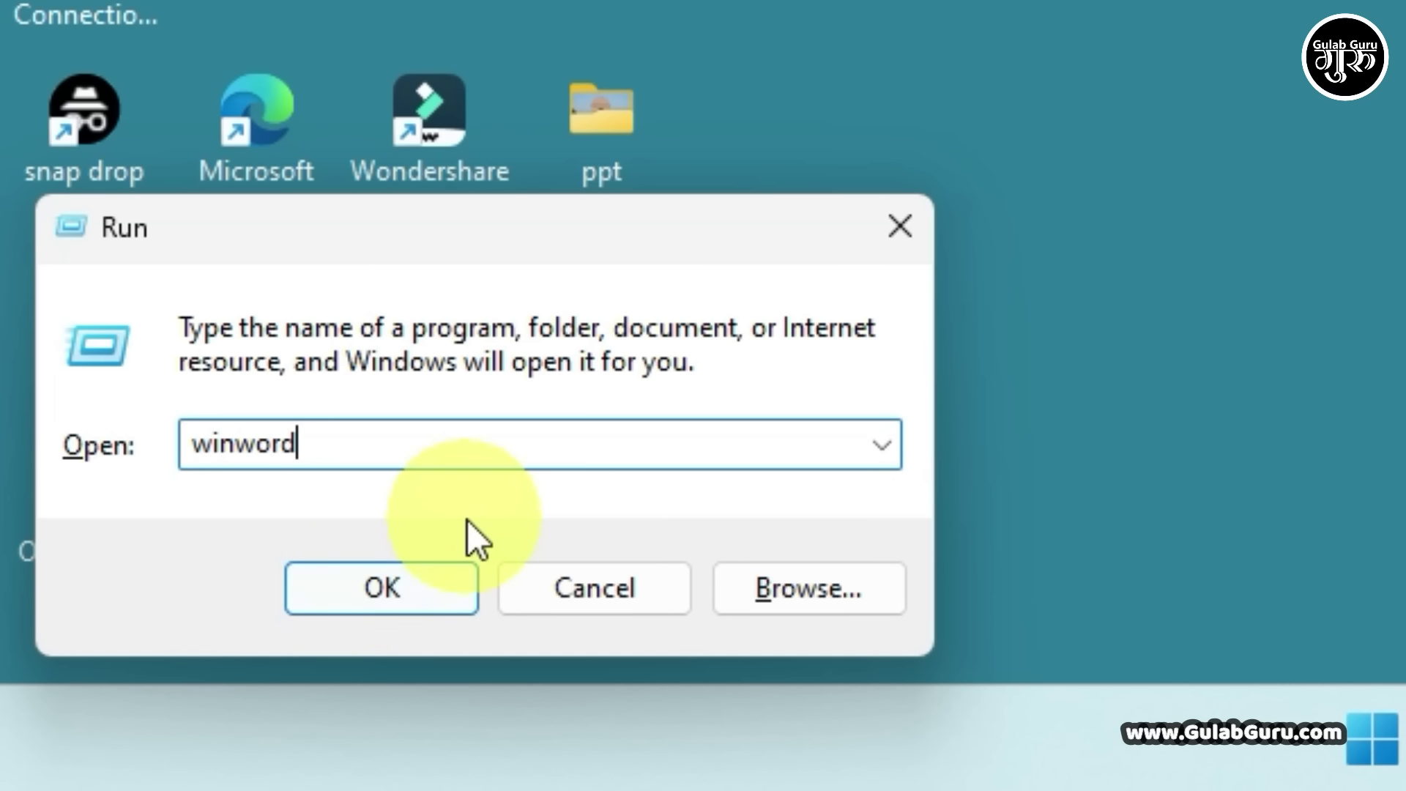
left_click(362, 592)
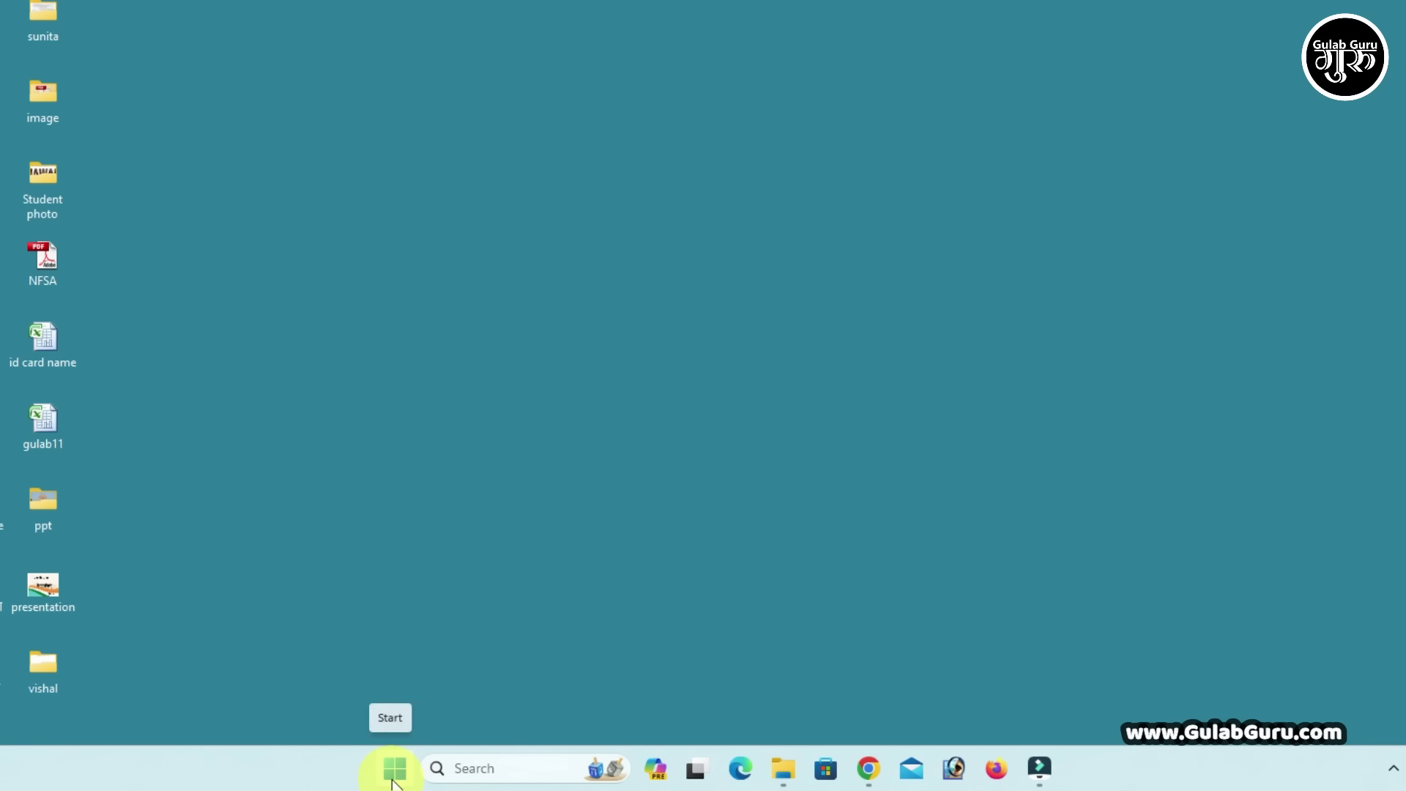
Search the installed apps for "MS" and launch Microsoft Office Word 2007.
left_click(394, 781)
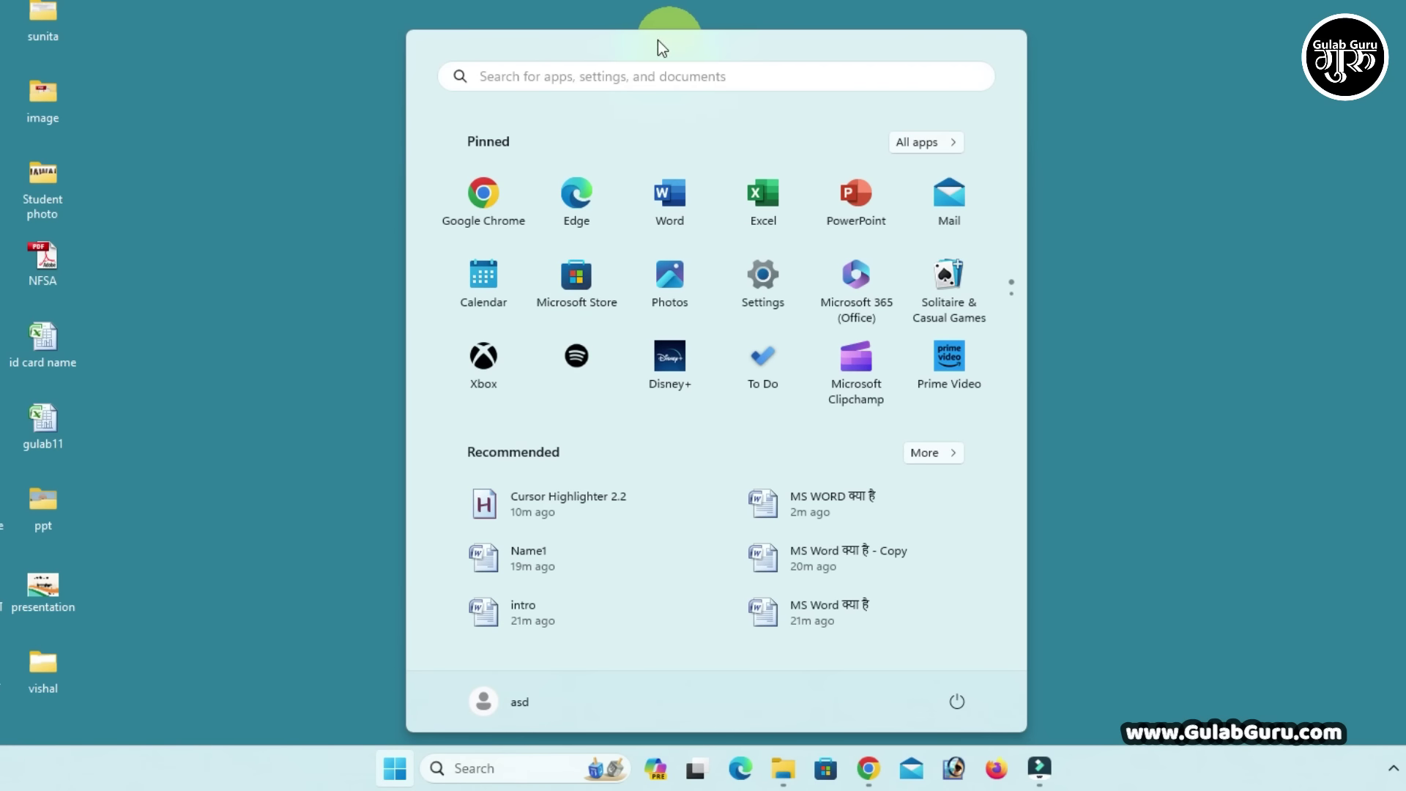
left_click(578, 80)
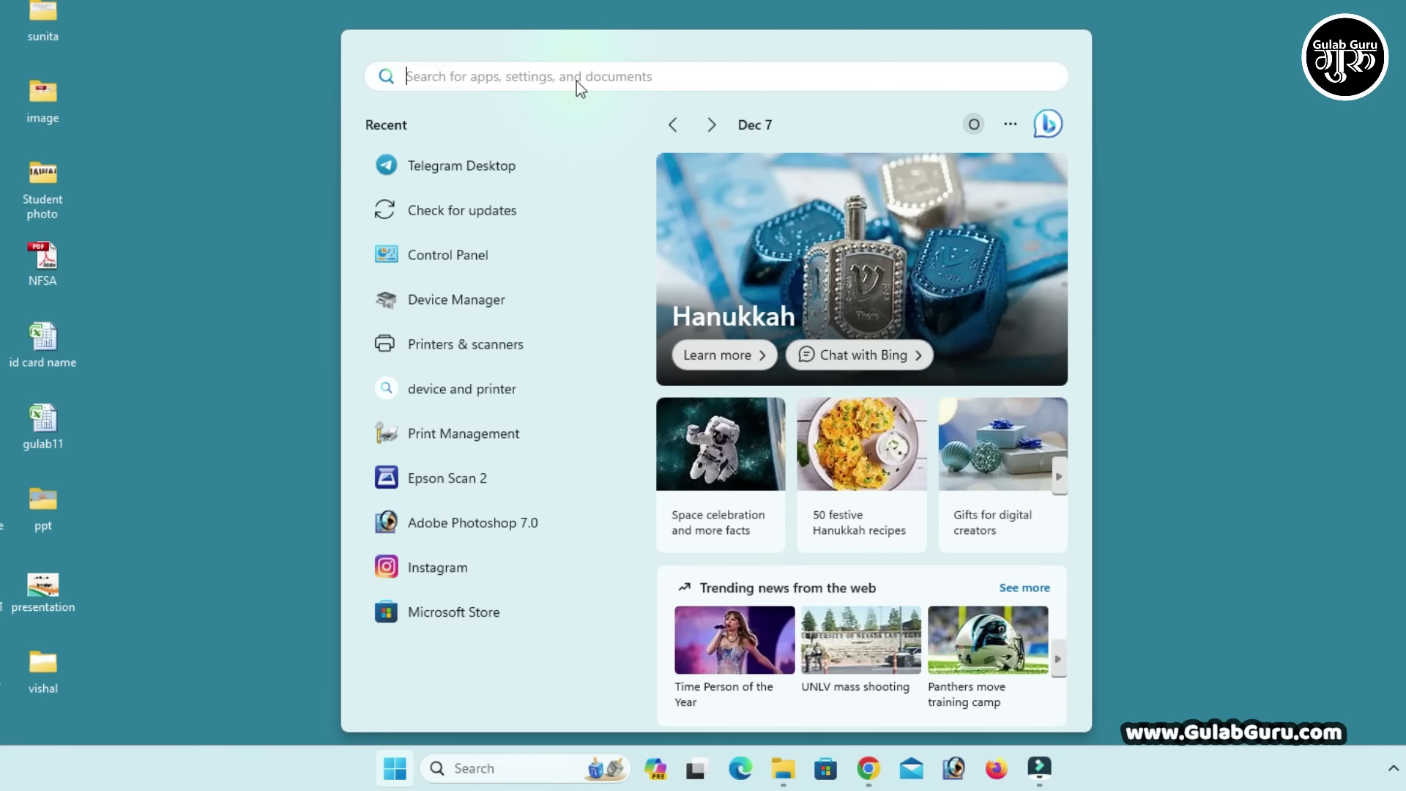
type("M")
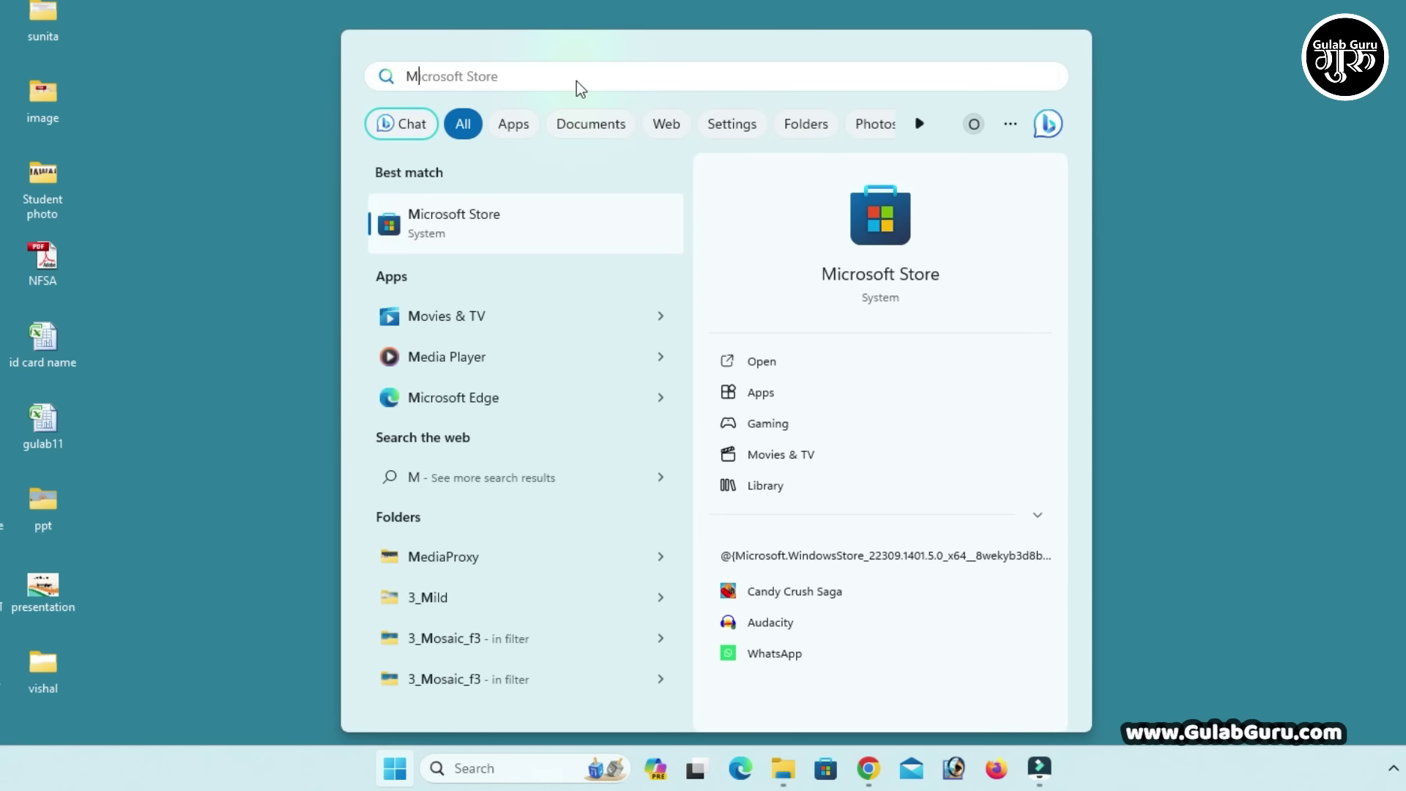
type("S")
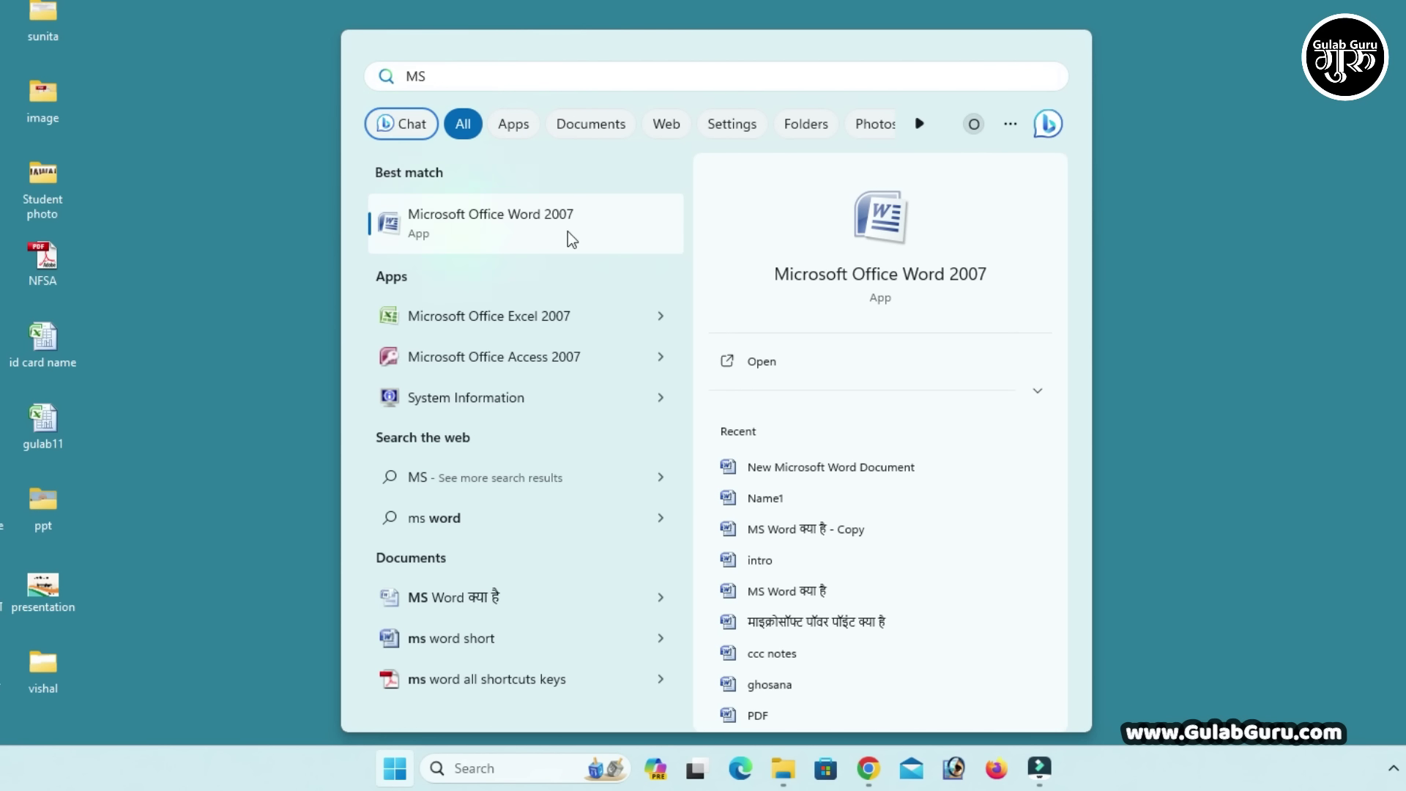
left_click(897, 236)
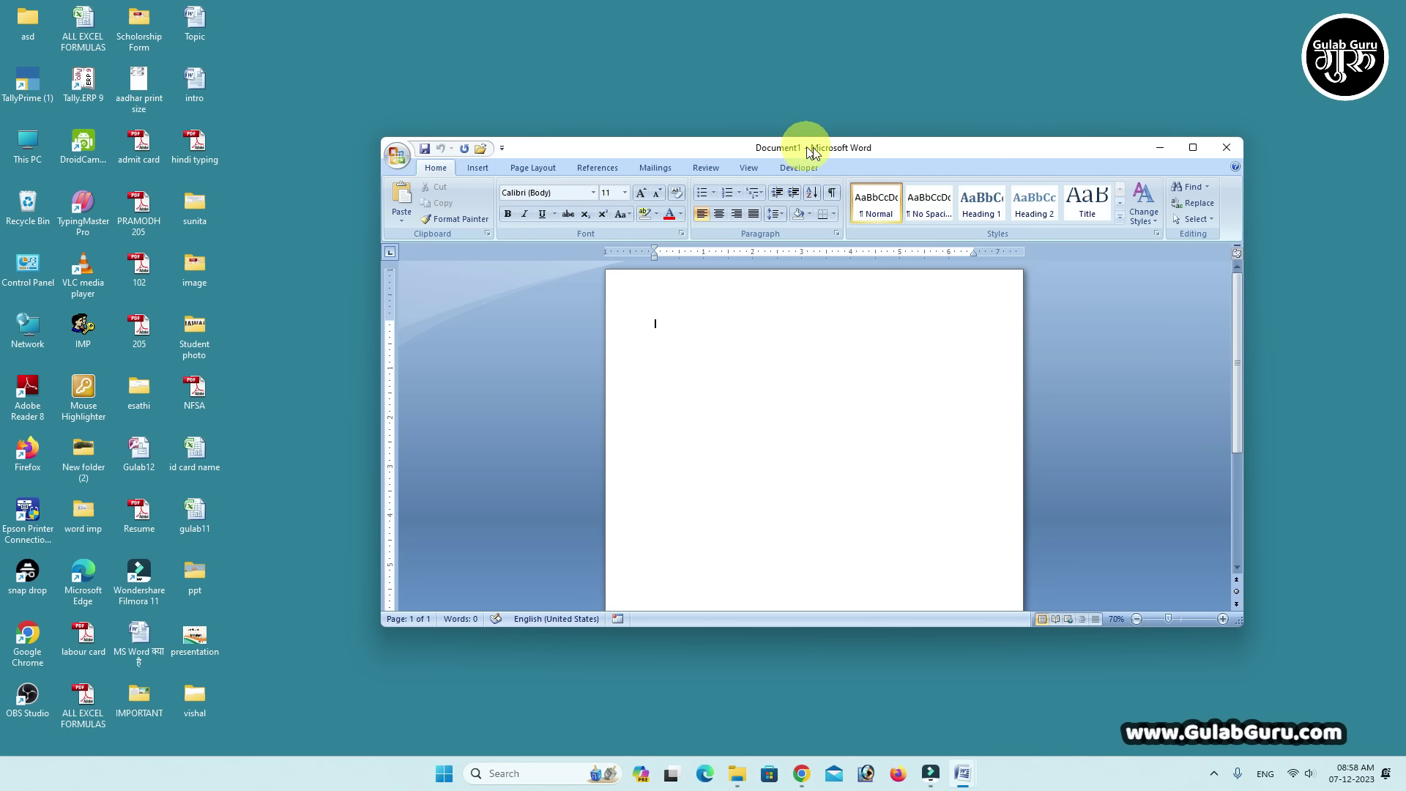
Reposition the Document1 window on the desktop and adjust its width.
mouse_move(813, 147)
left_mouse_down()
mouse_move(887, 155)
mouse_move(788, 137)
left_mouse_up()
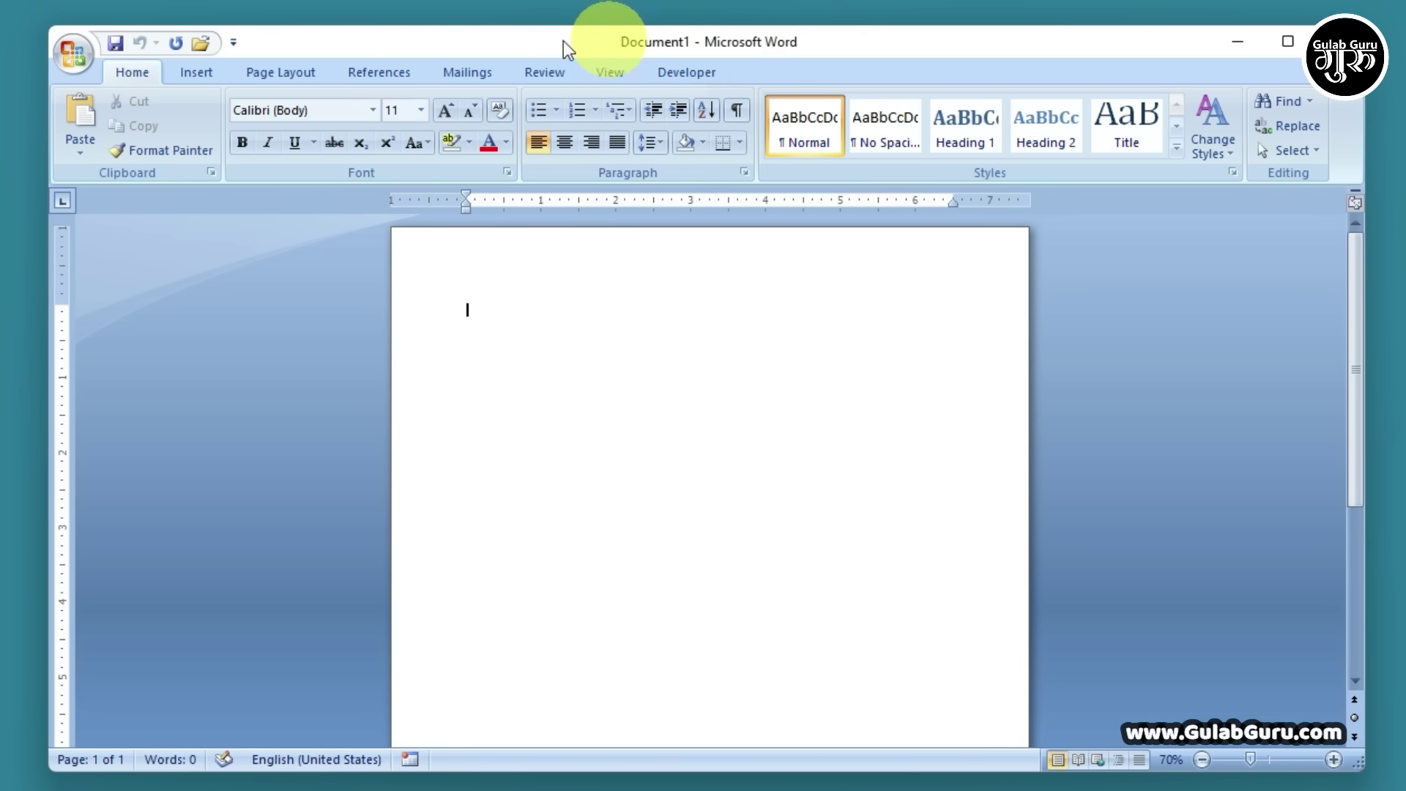
left_click_drag(810, 49, 838, 134)
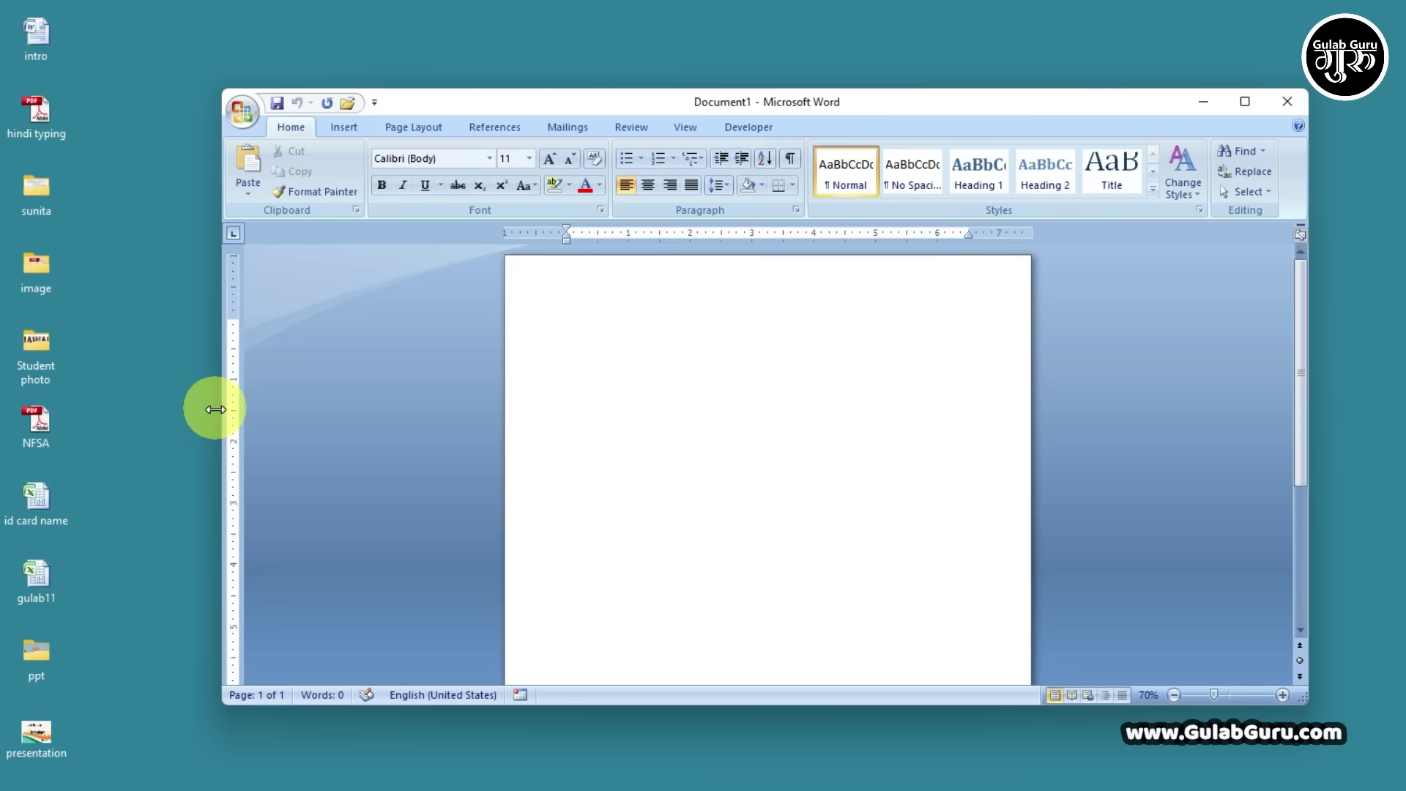
left_click_drag(96, 404, 1090, 450)
left_click_drag(950, 436, 262, 466)
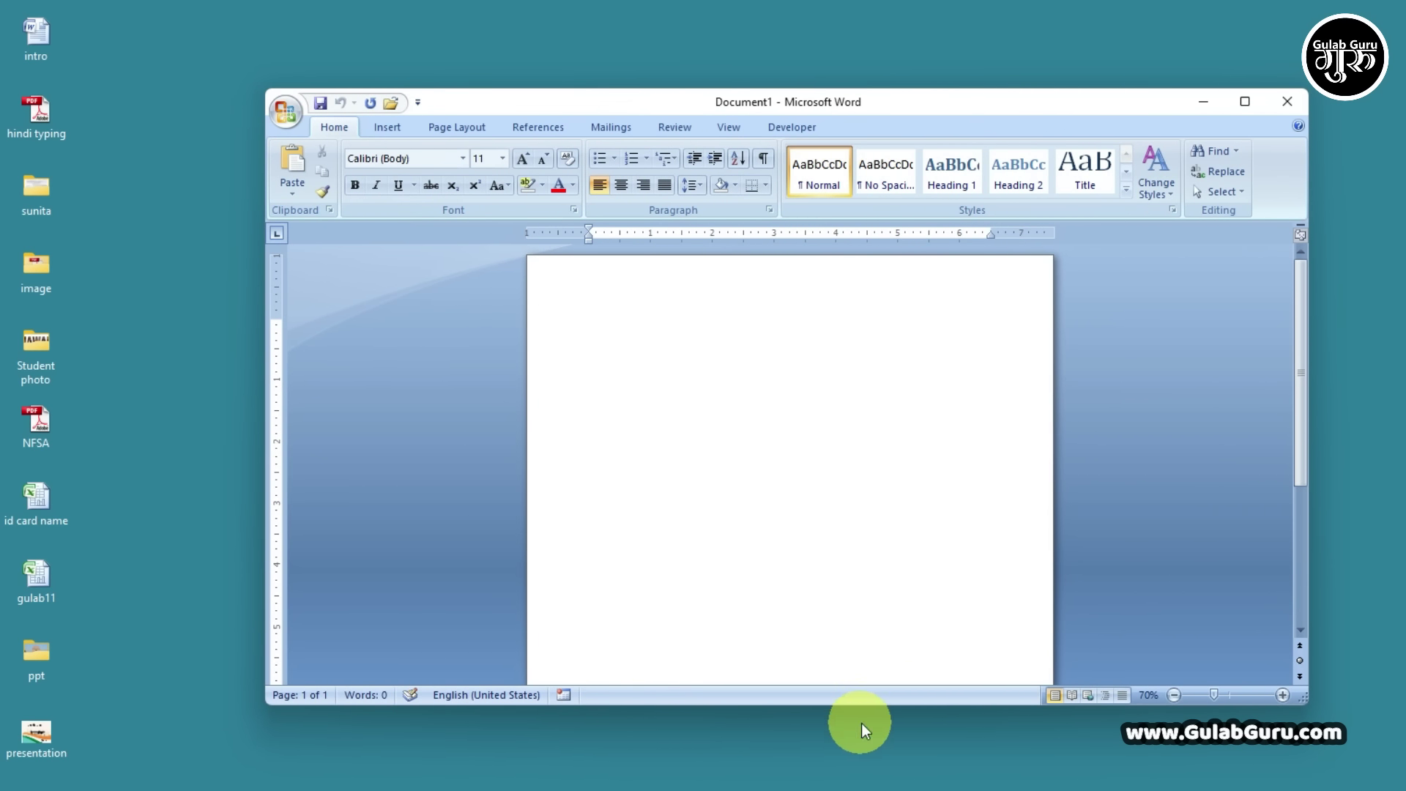
mouse_move(854, 703)
left_mouse_down()
mouse_move(852, 469)
mouse_move(842, 702)
left_mouse_up()
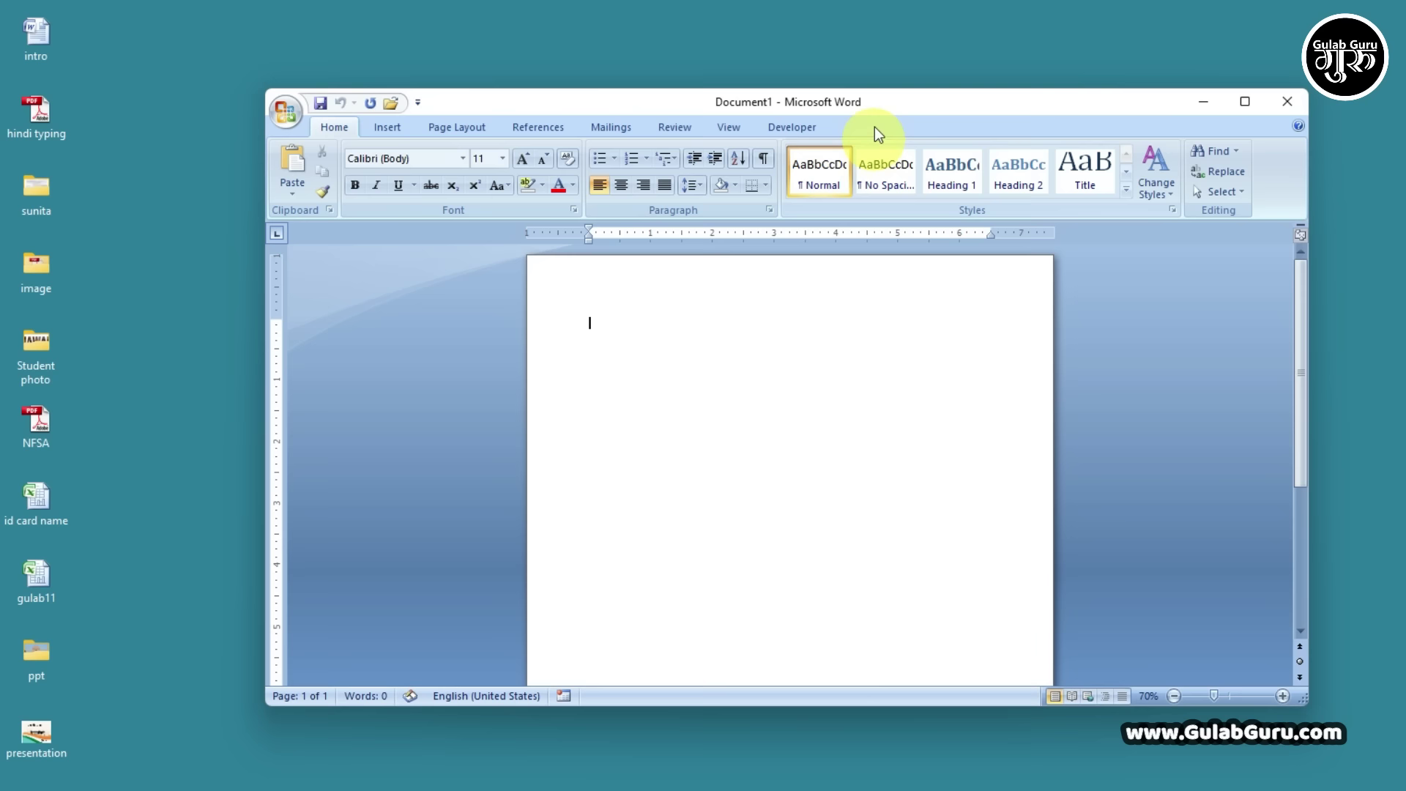
left_click_drag(877, 90, 839, 61)
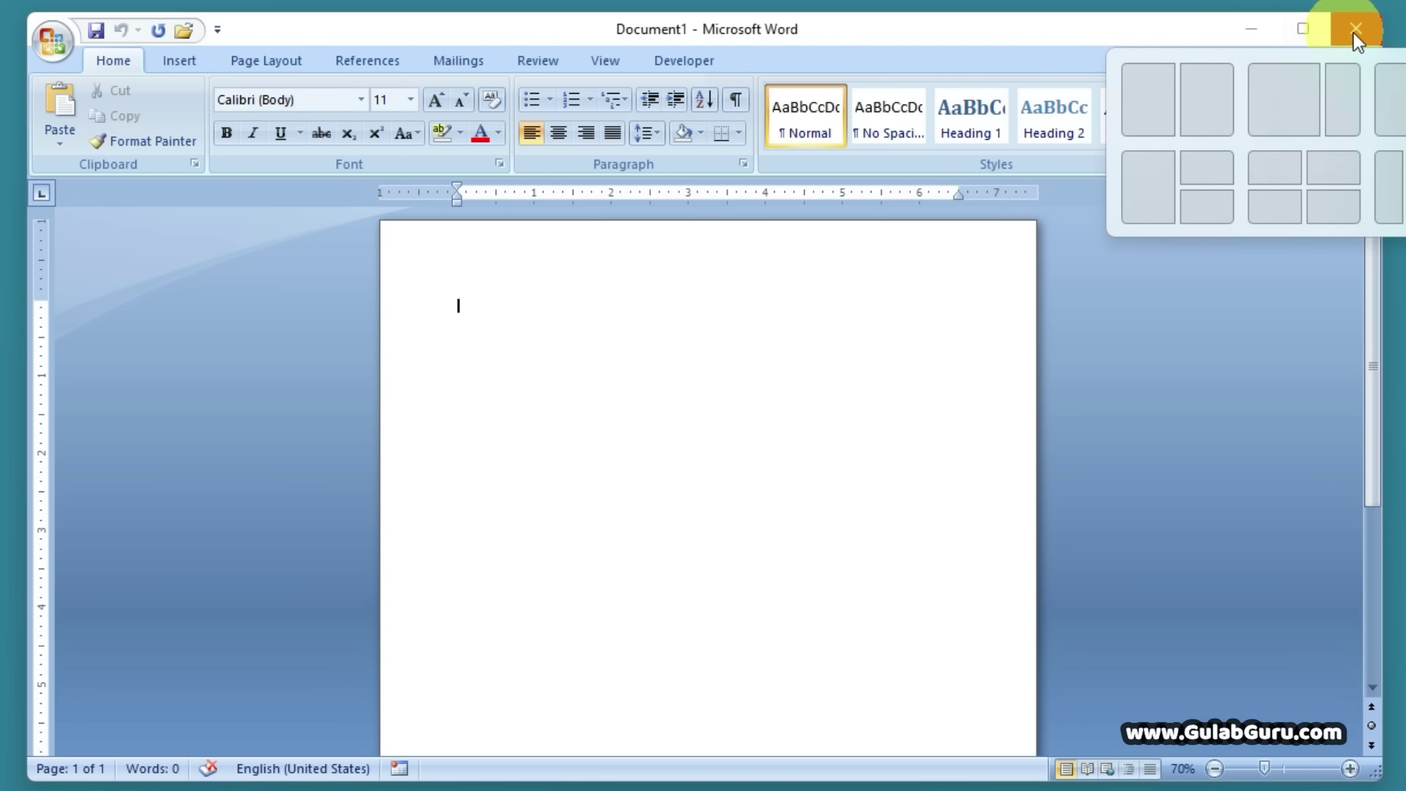
Minimize the Document1 window and bring it back onto the desktop.
left_click(1253, 30)
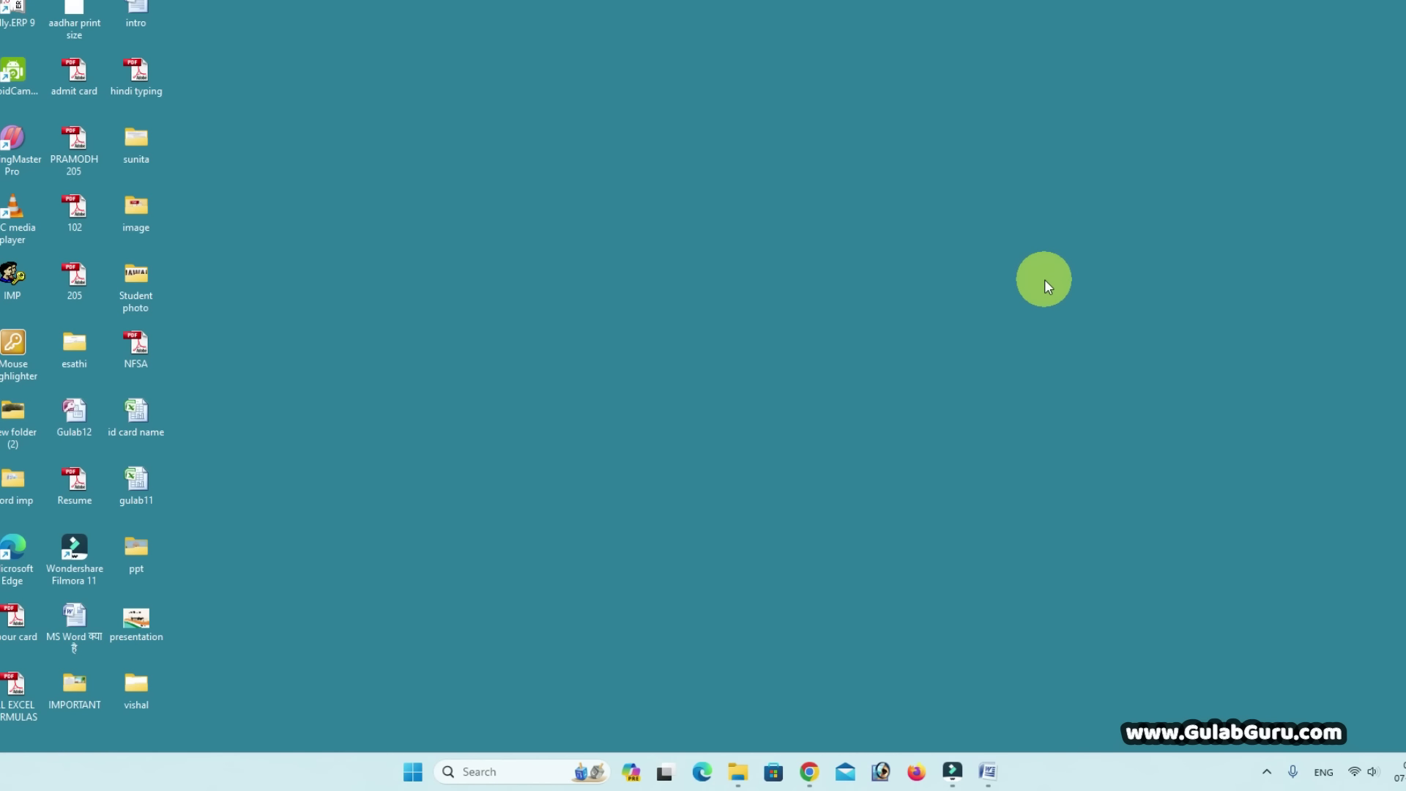
mouse_move(991, 775)
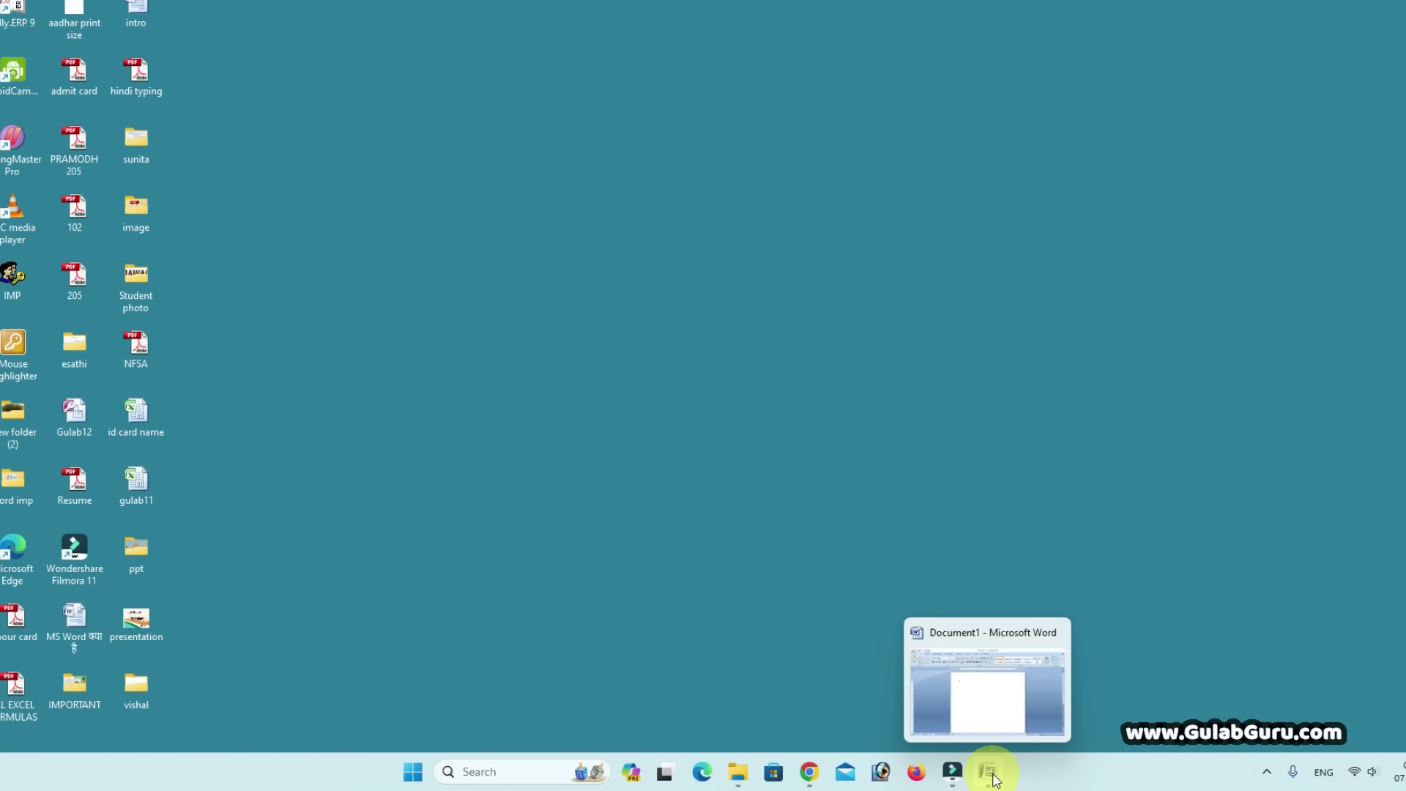
left_click(993, 776)
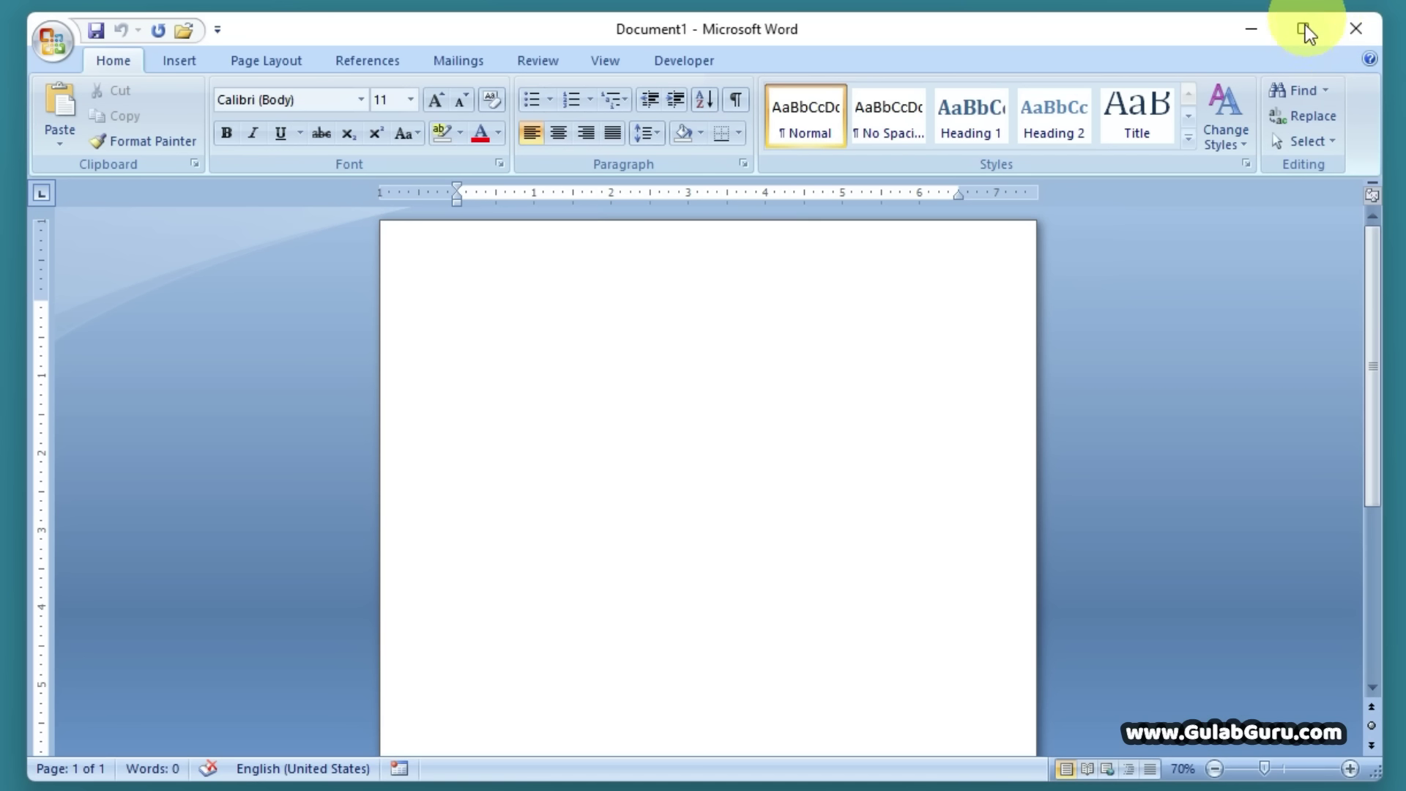
Maximize the Document1 window and restore it to its previous smaller size.
mouse_move(1245, 79)
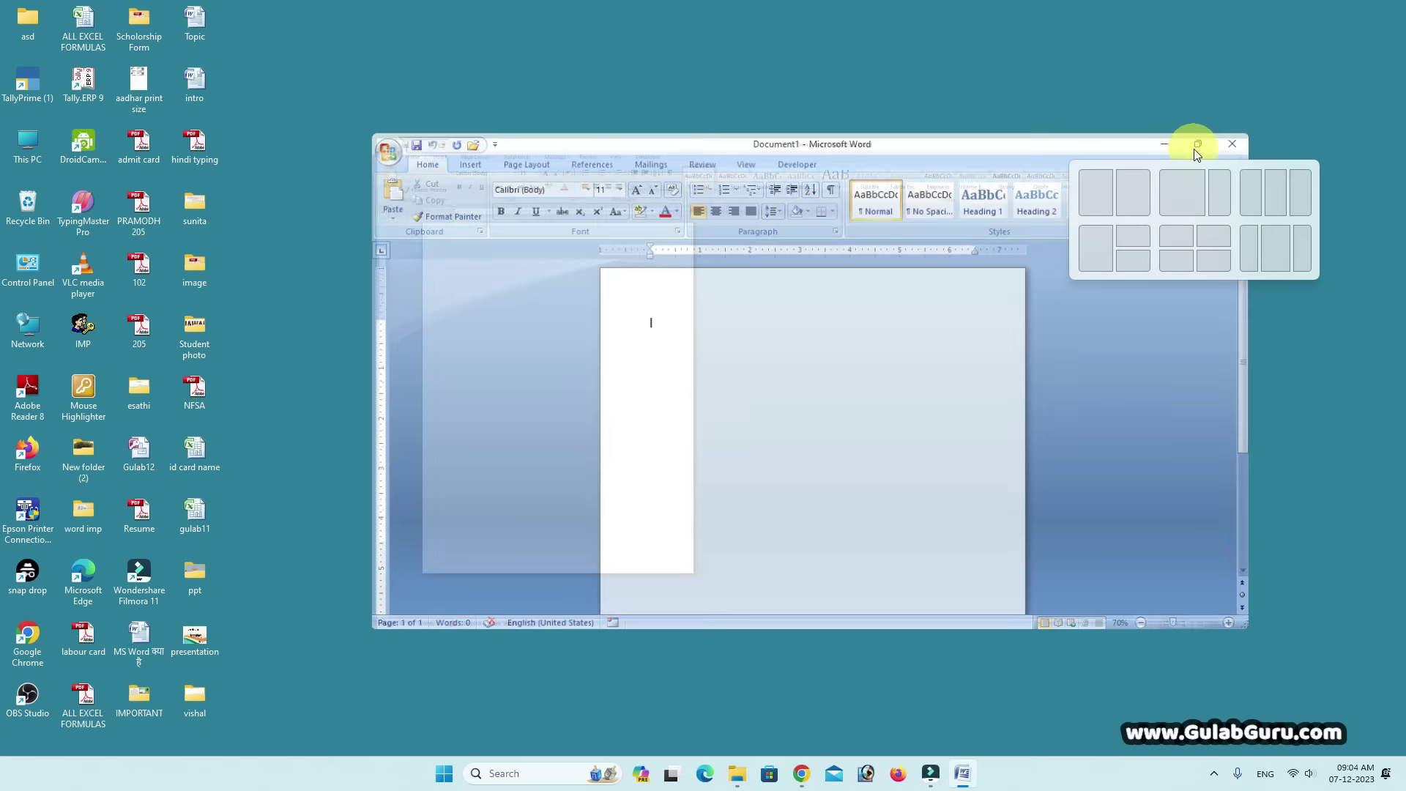
left_click(1303, 29)
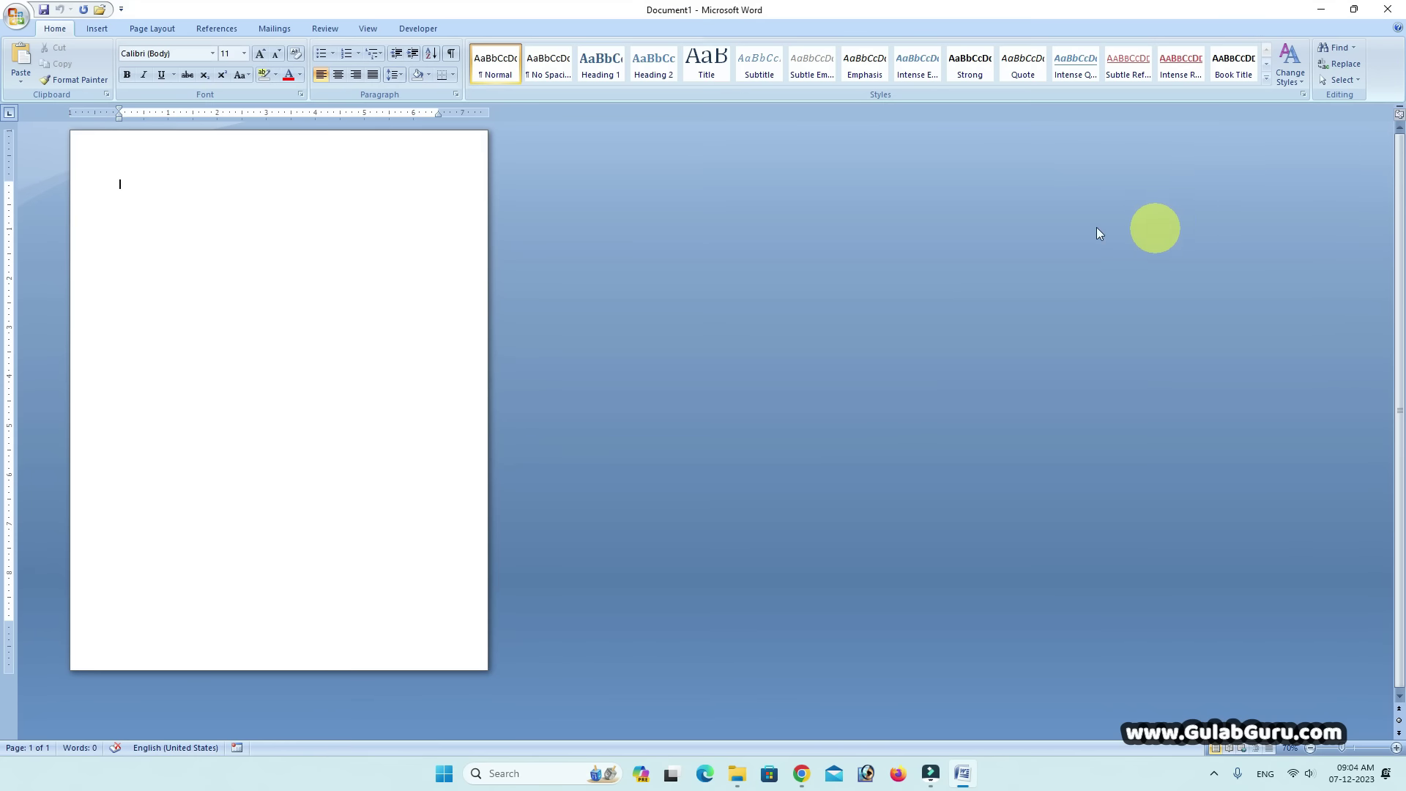
left_click(1355, 13)
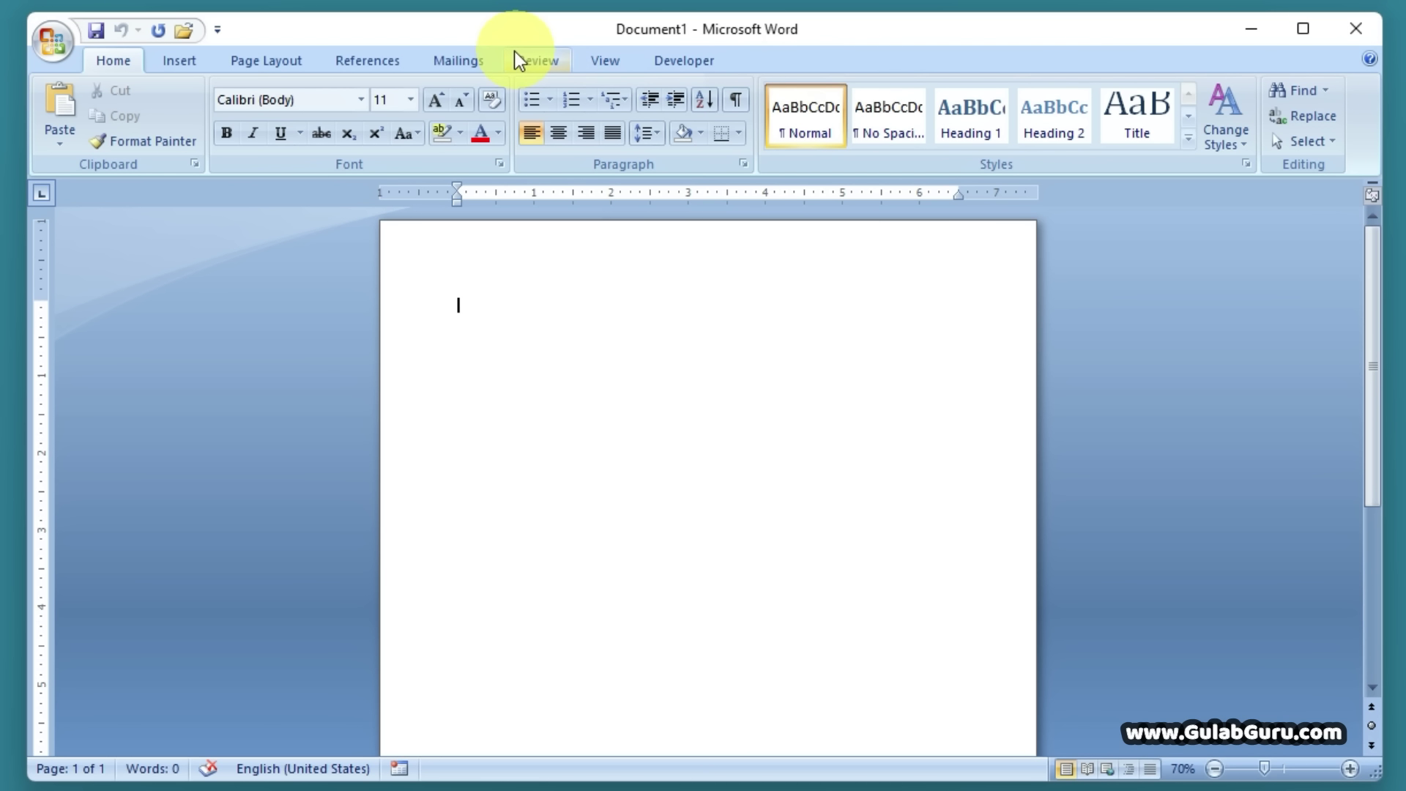
Remove the Open command from the Quick Access Toolbar and add it back.
left_click(218, 29)
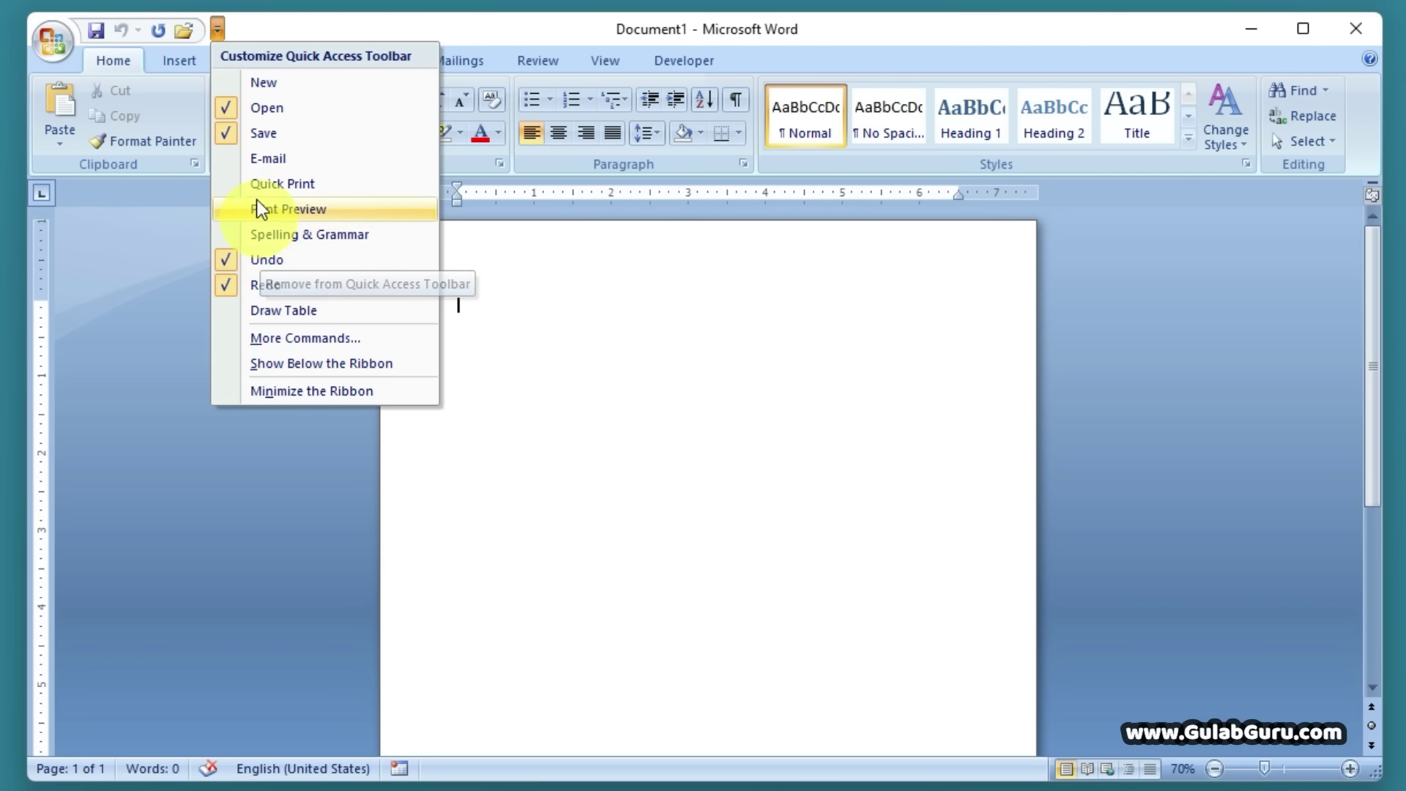
left_click(229, 108)
left_click(189, 30)
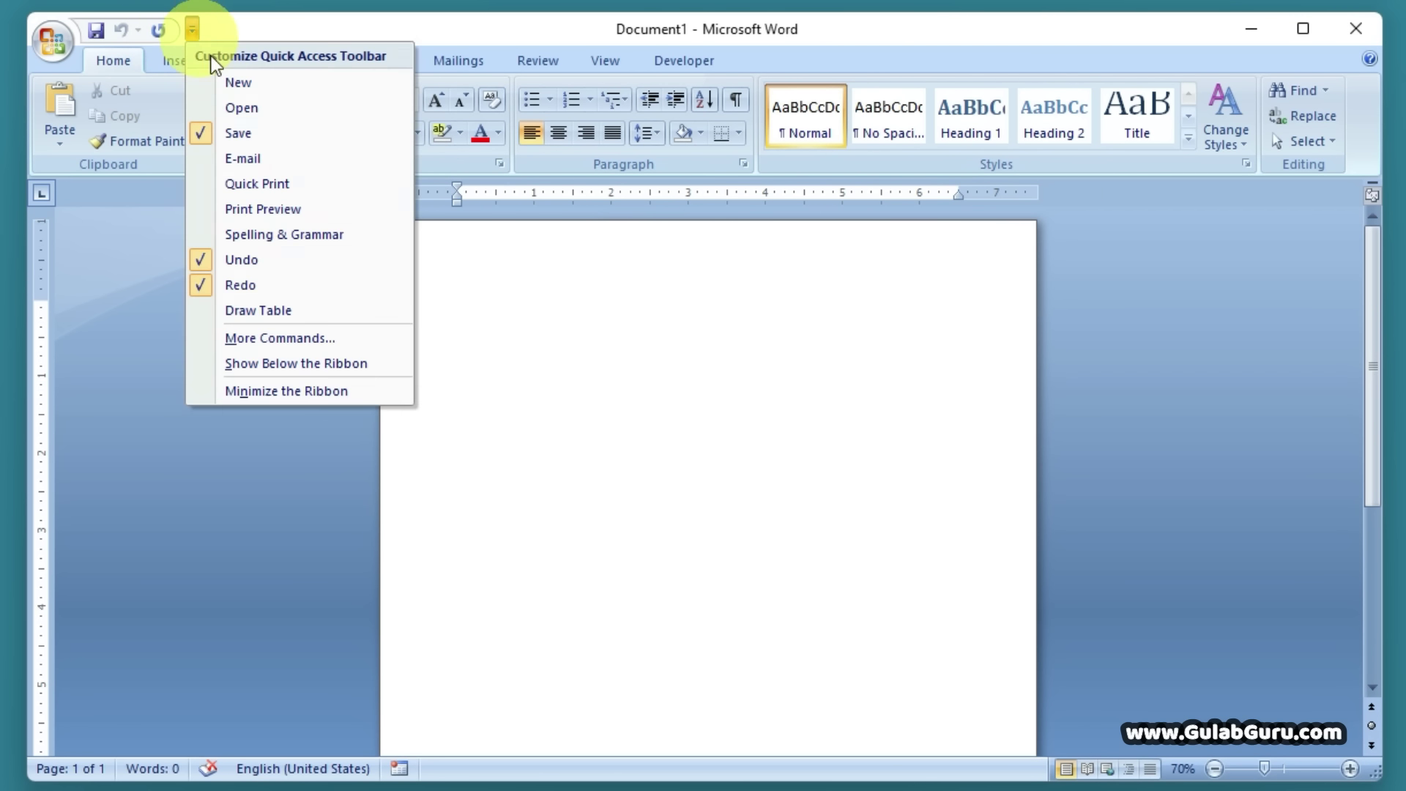
left_click(205, 110)
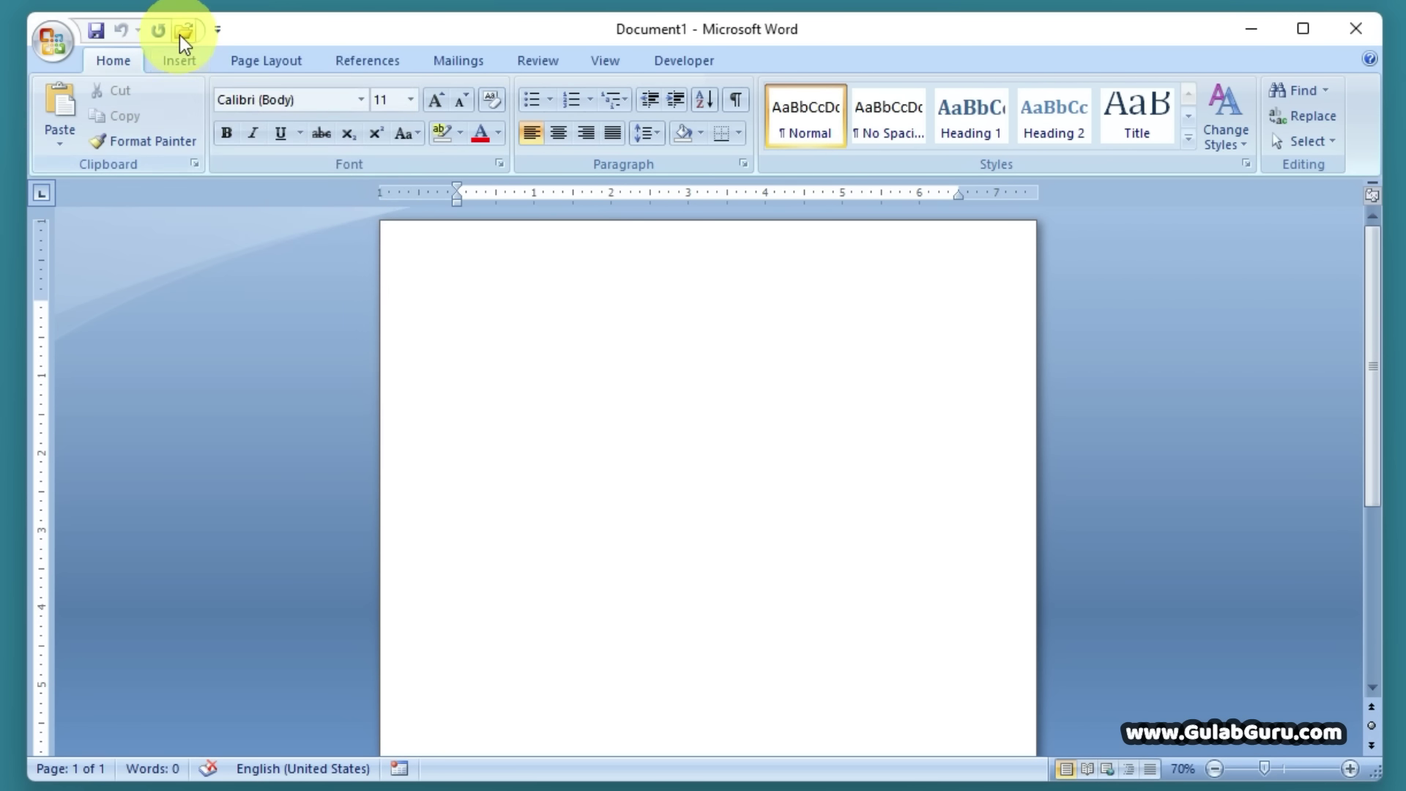
Look through the Office menu and the commands on every ribbon tab from Insert to Developer, ending on Home.
left_click(52, 37)
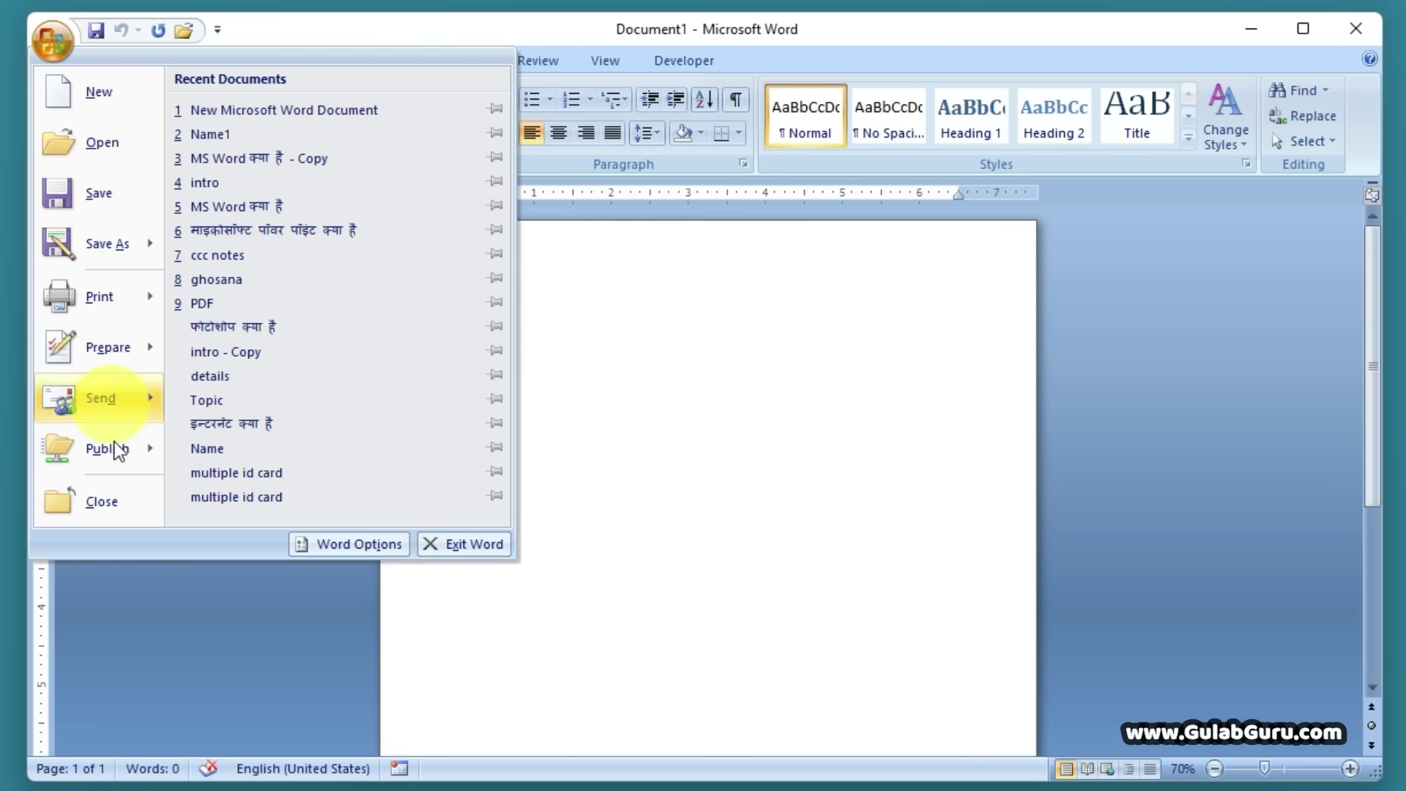
left_click(53, 40)
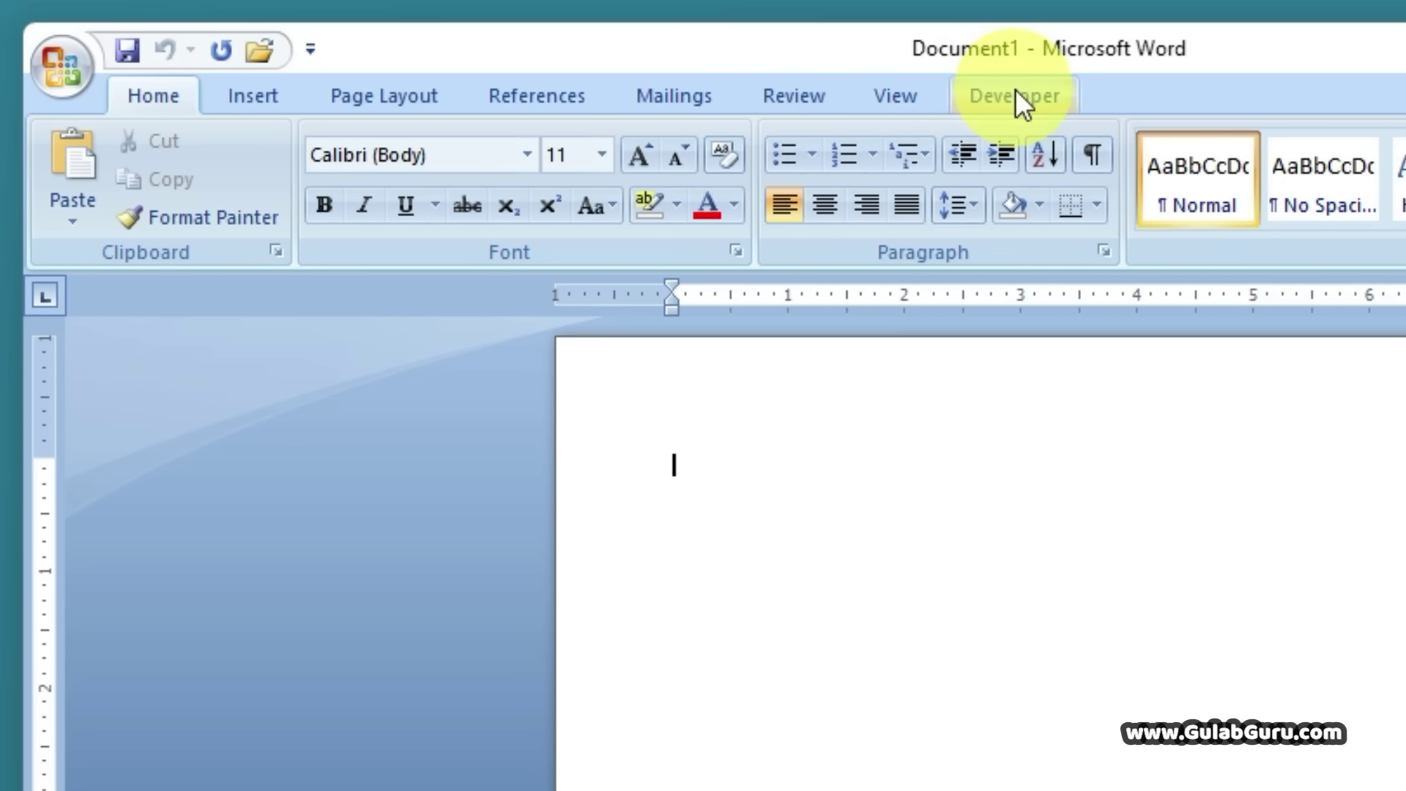
left_click(262, 102)
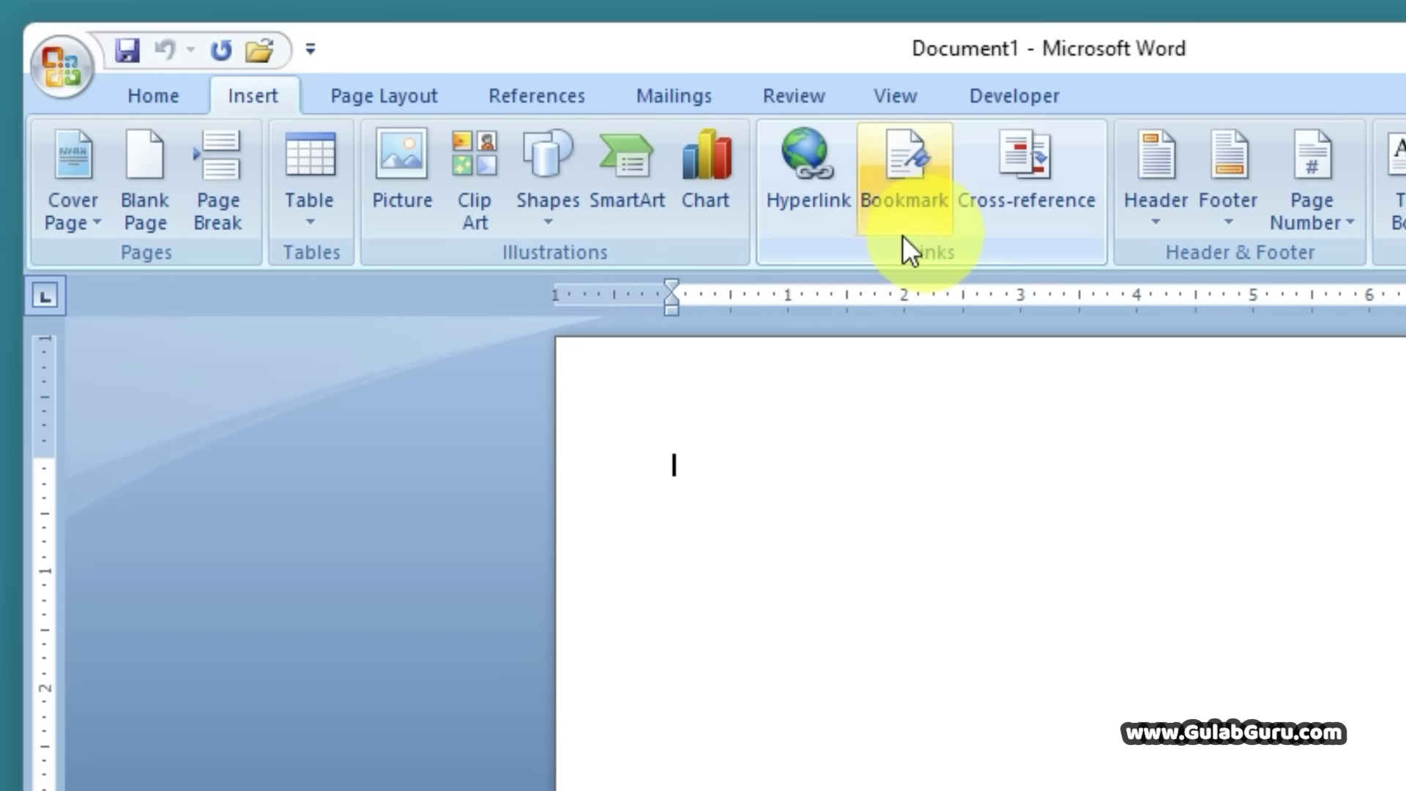
left_click(355, 99)
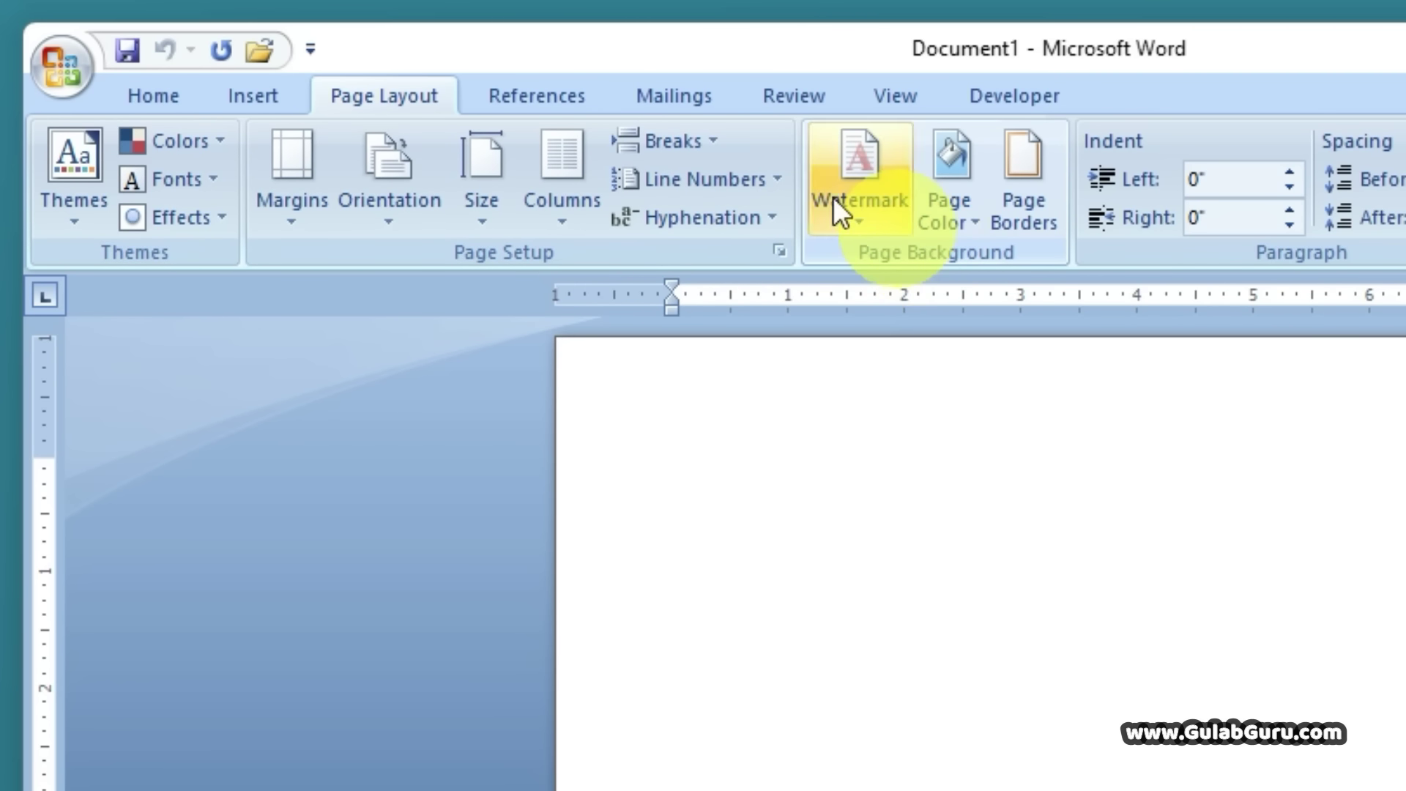
left_click(536, 93)
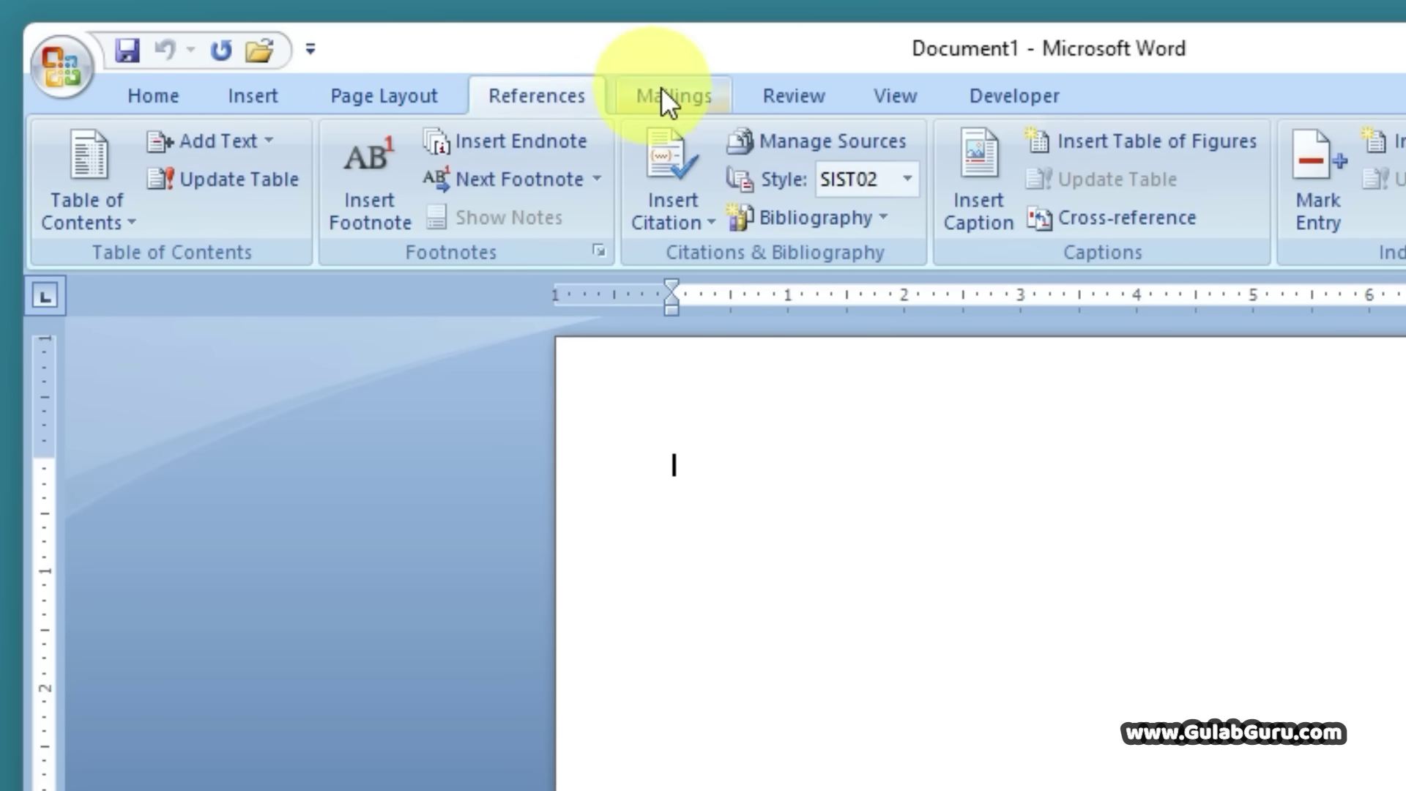
left_click(663, 89)
left_click(789, 95)
left_click(886, 95)
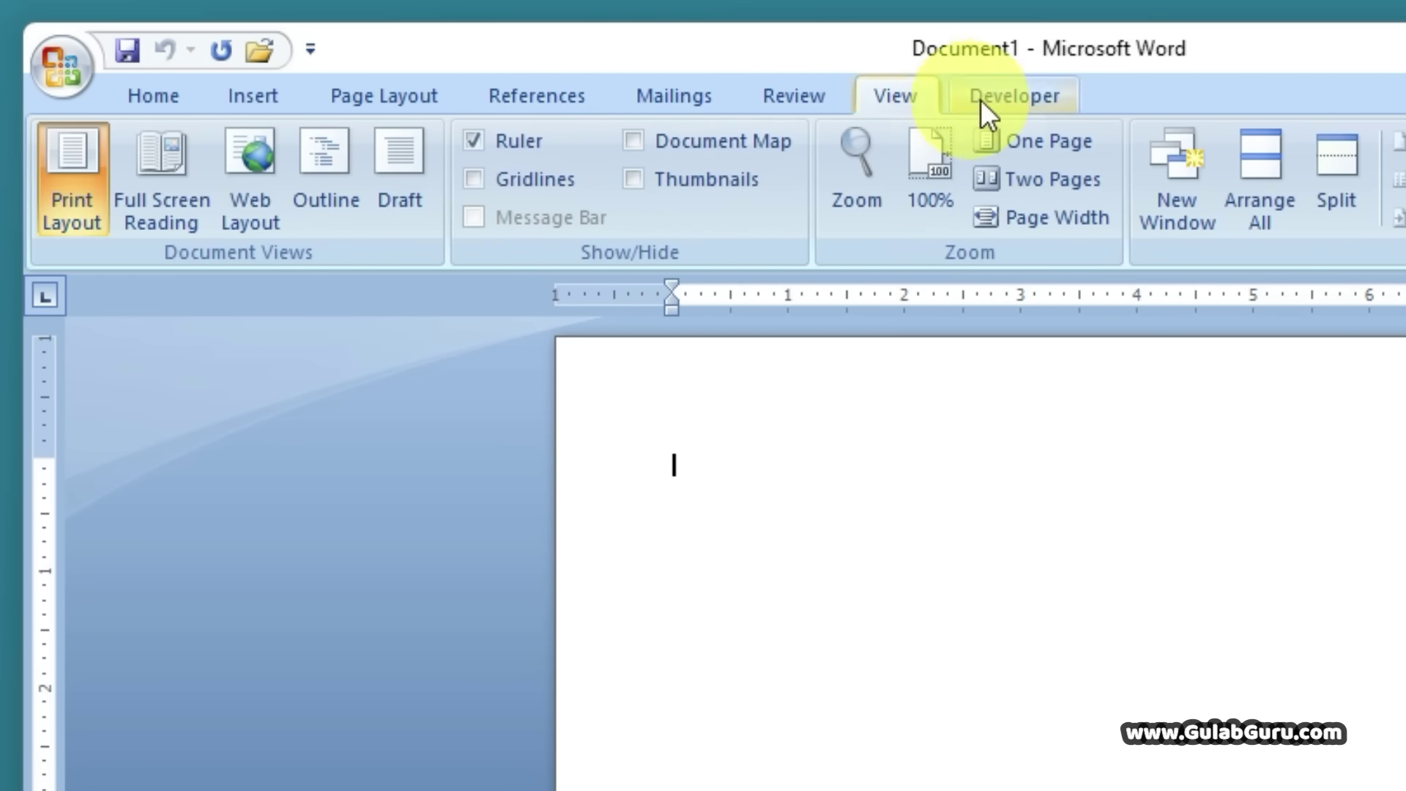
left_click(996, 95)
left_click(151, 94)
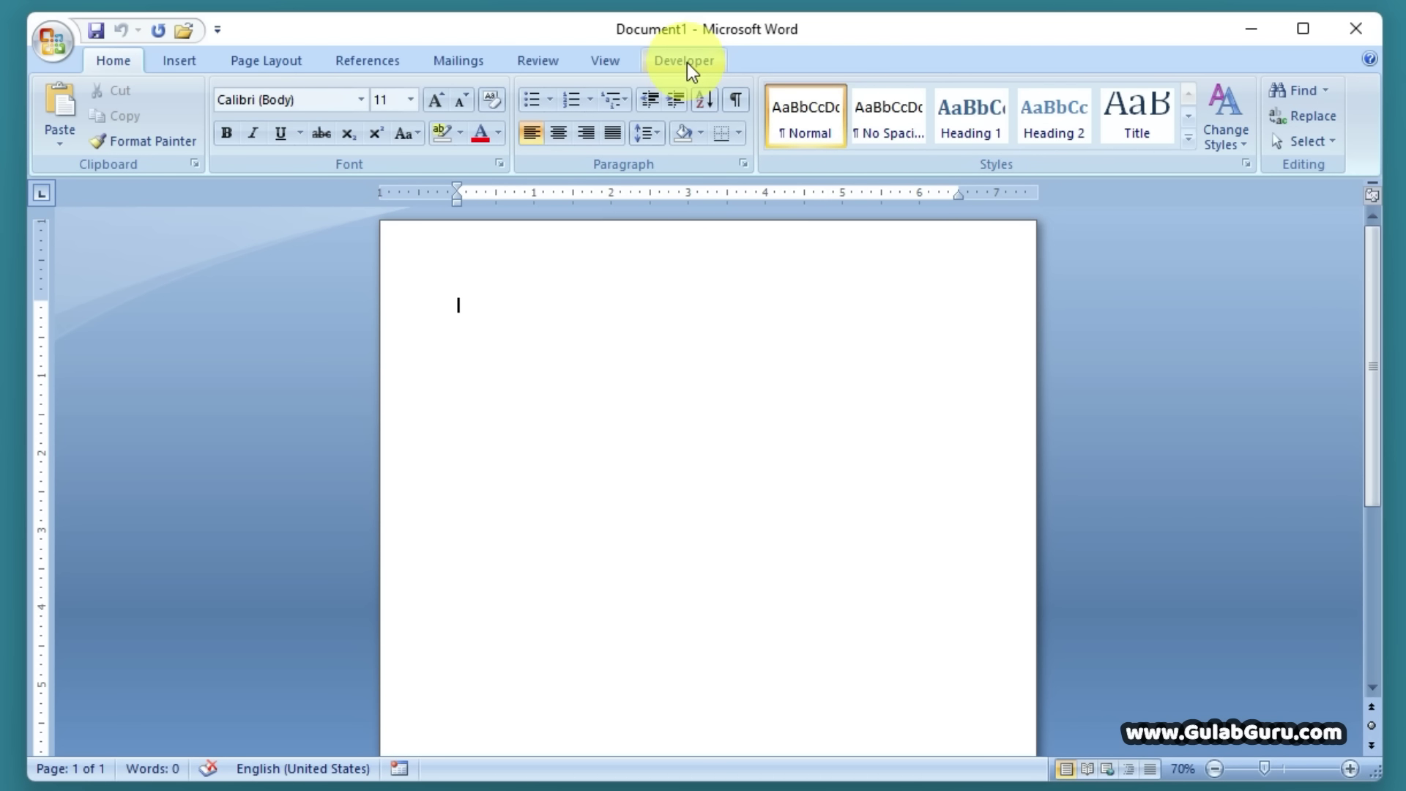
Minimize the ribbon so only the tab names show, and restore it by turning off Minimize the Ribbon.
left_click(1022, 98)
double_click(688, 61)
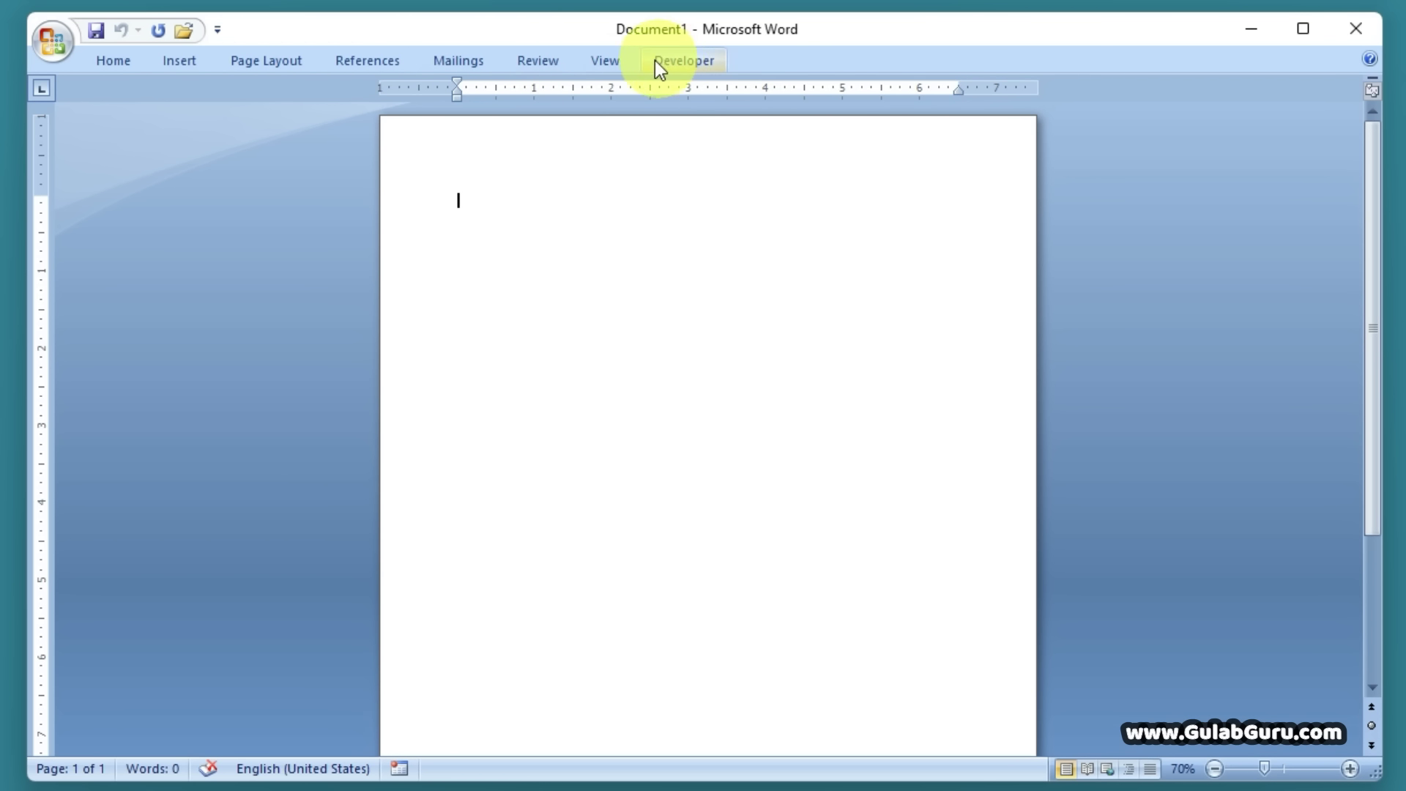
left_click(691, 56)
right_click(762, 57)
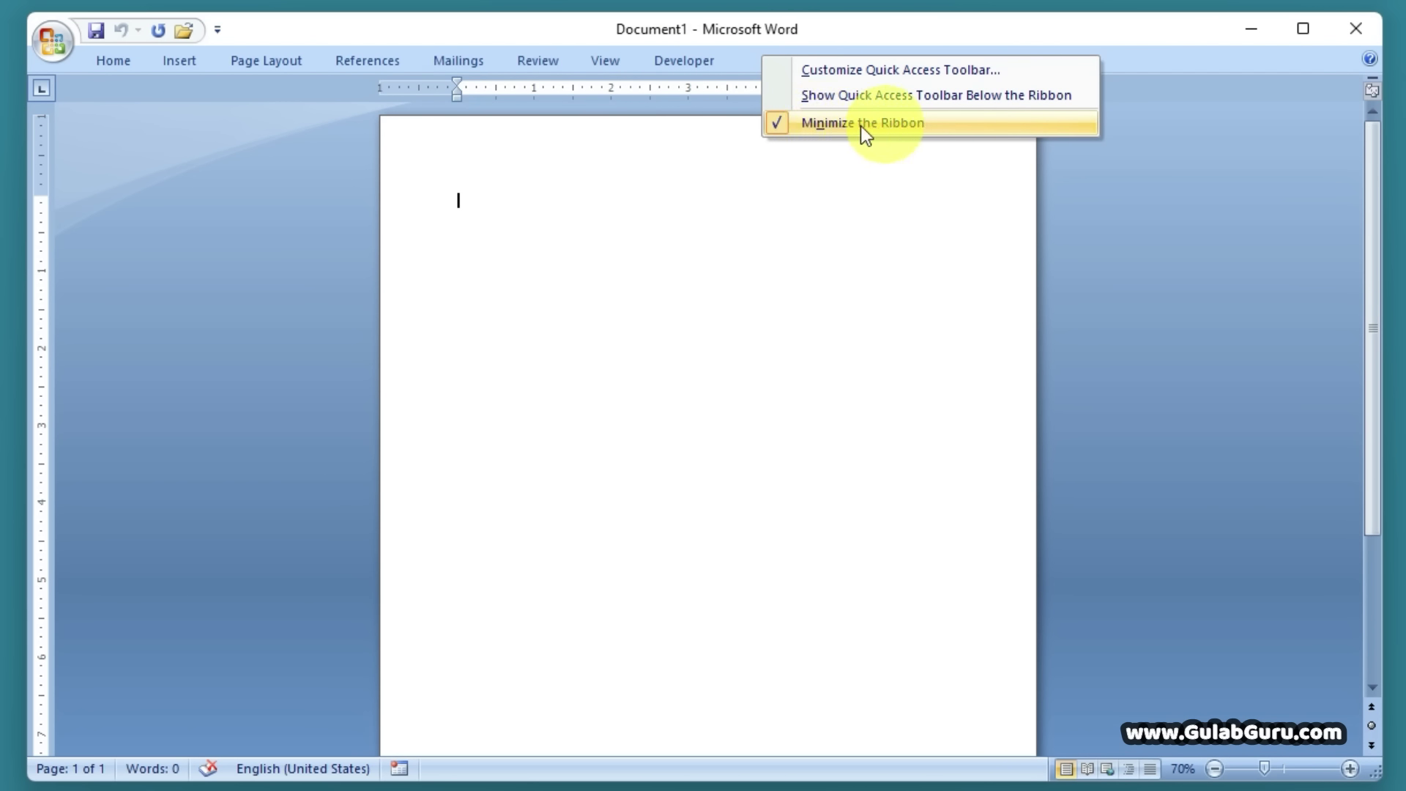
left_click(778, 125)
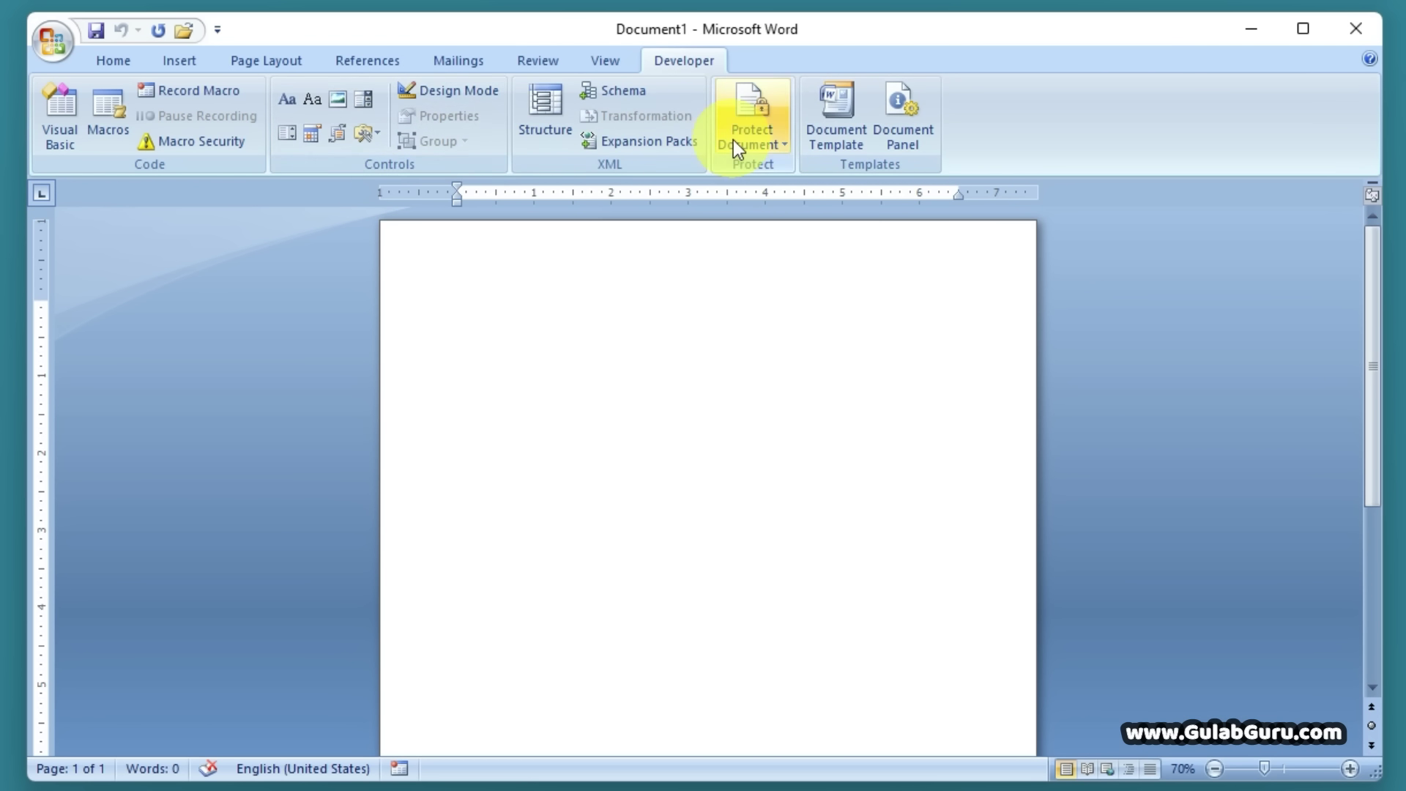
Collapse and re-expand the ribbon from the Insert tab, and return to the Home commands.
left_click(112, 61)
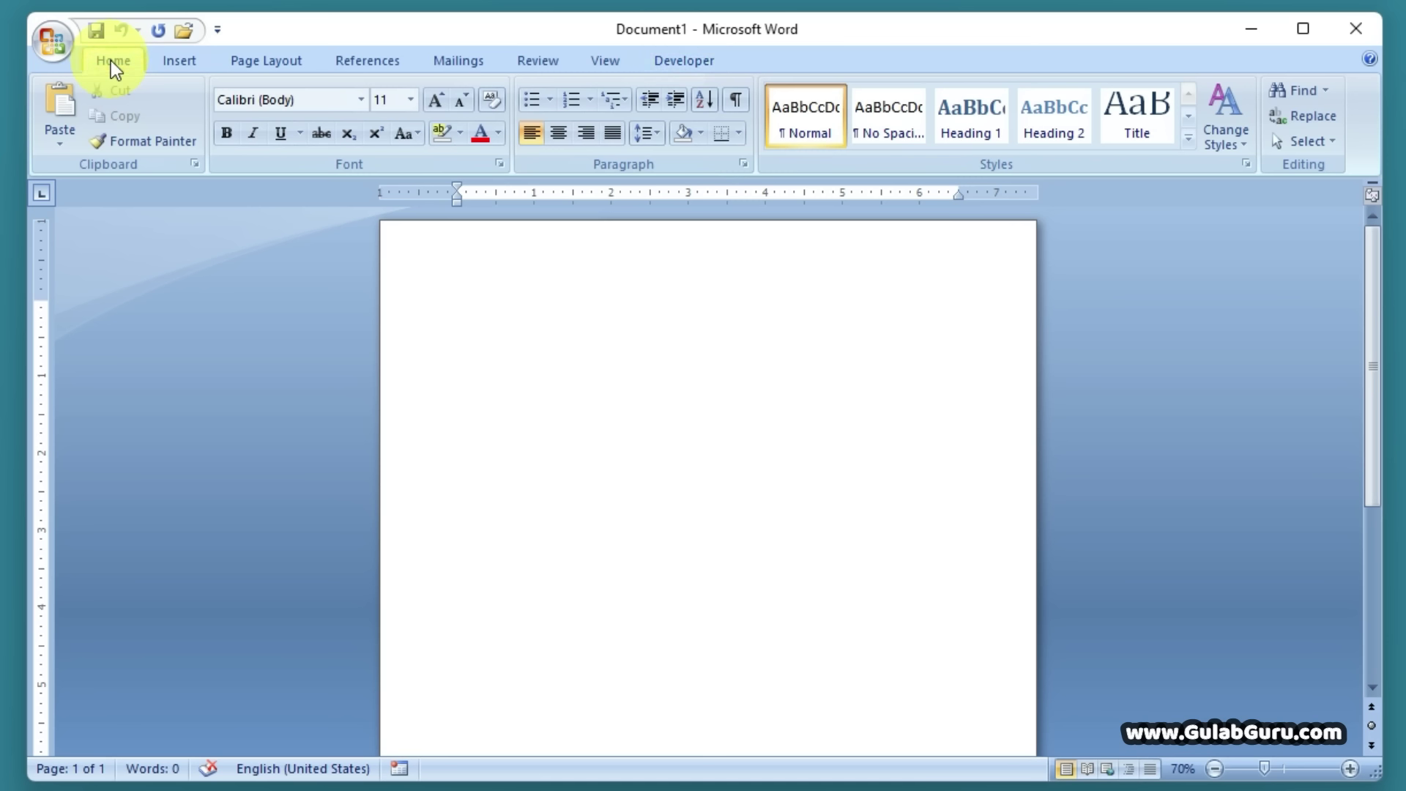
left_click(183, 63)
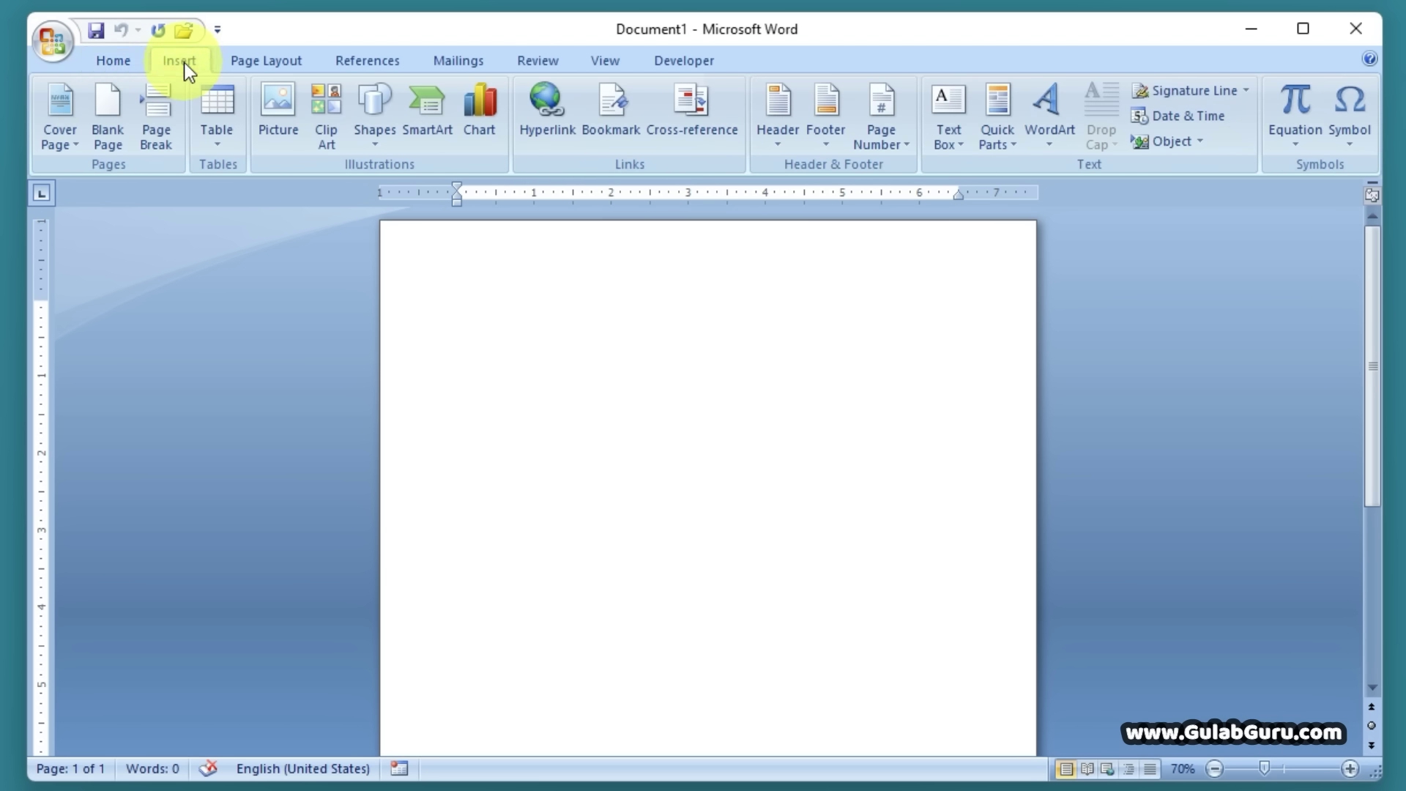
double_click(183, 63)
double_click(183, 63)
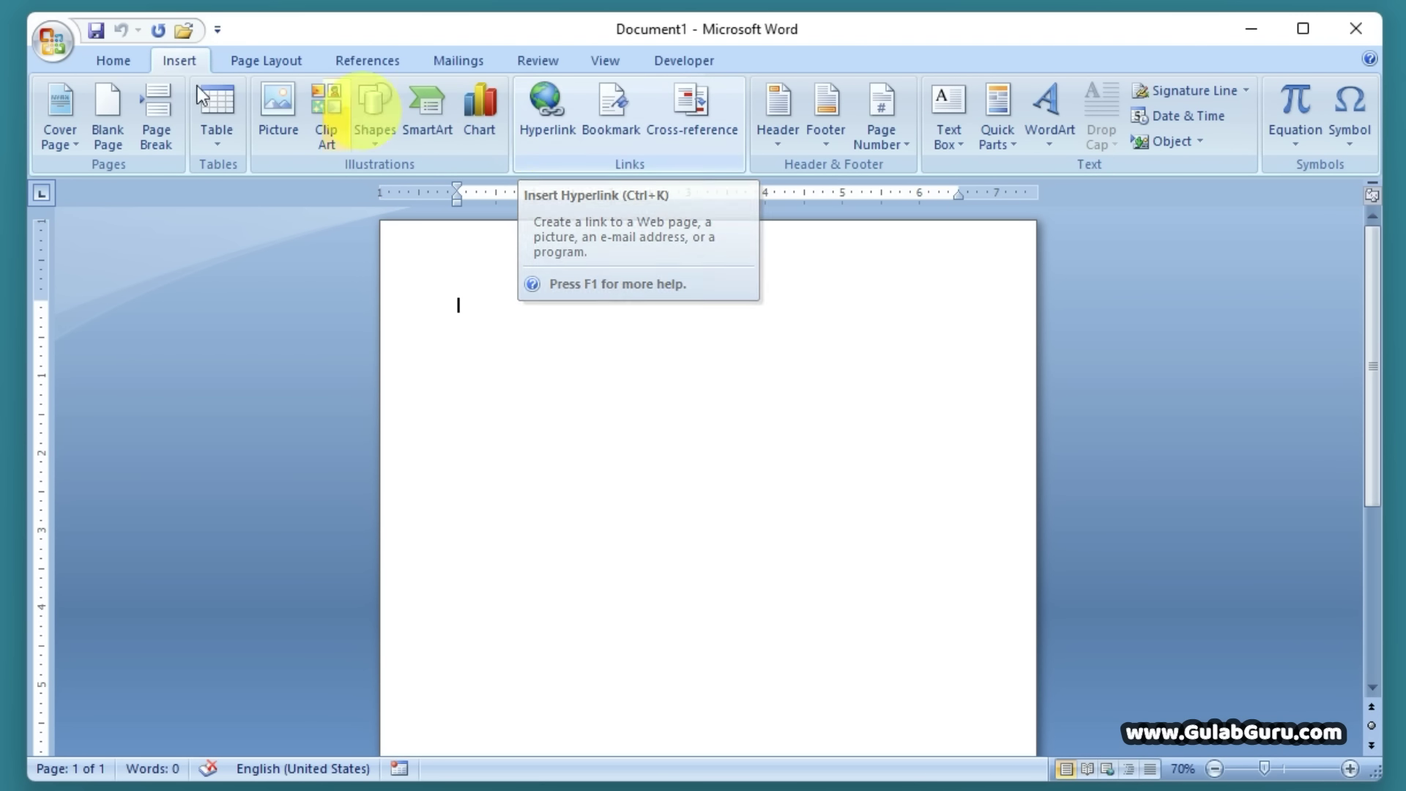
left_click(124, 62)
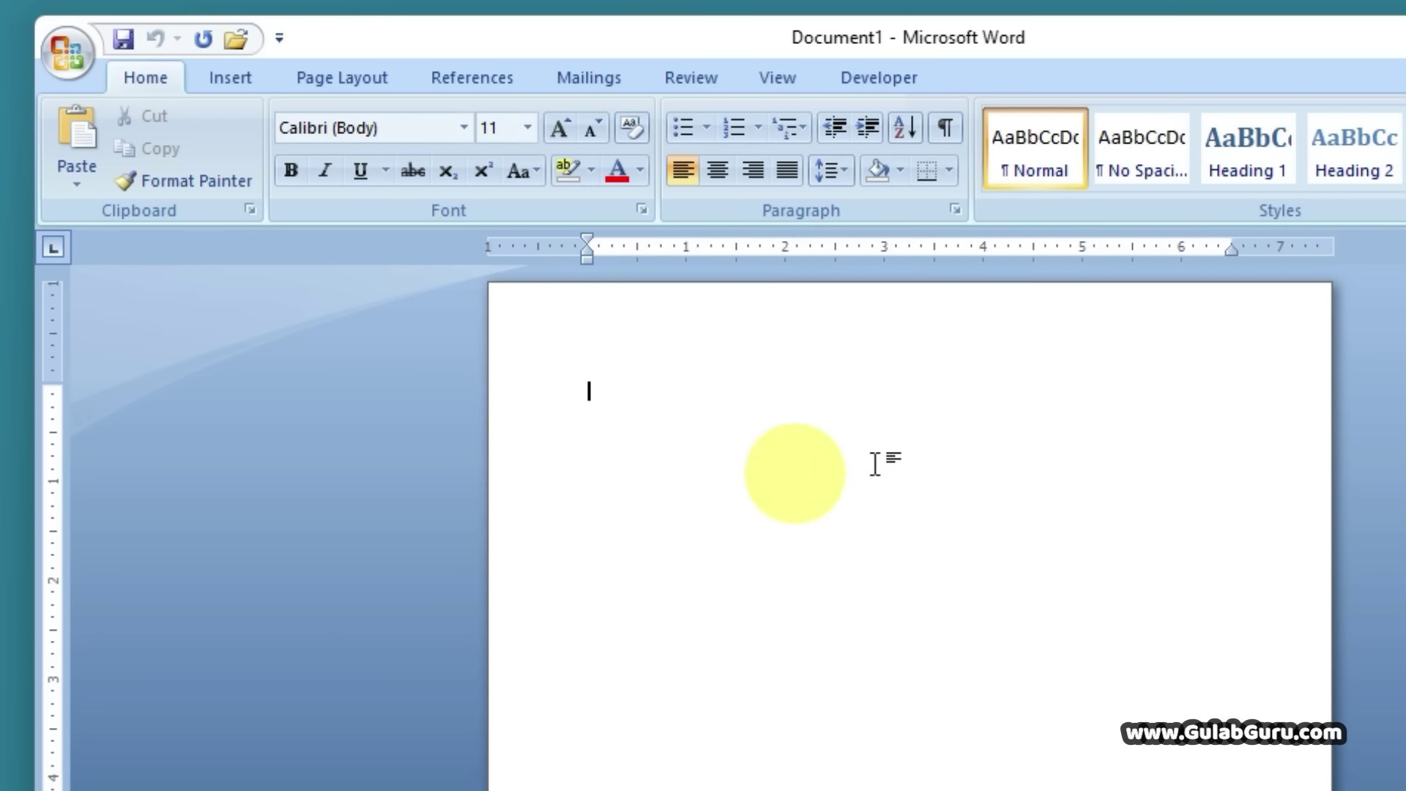
Examine the blank page of Document1 by moving up and down between its upper and lower edges.
scroll(923, 462, "down", 4)
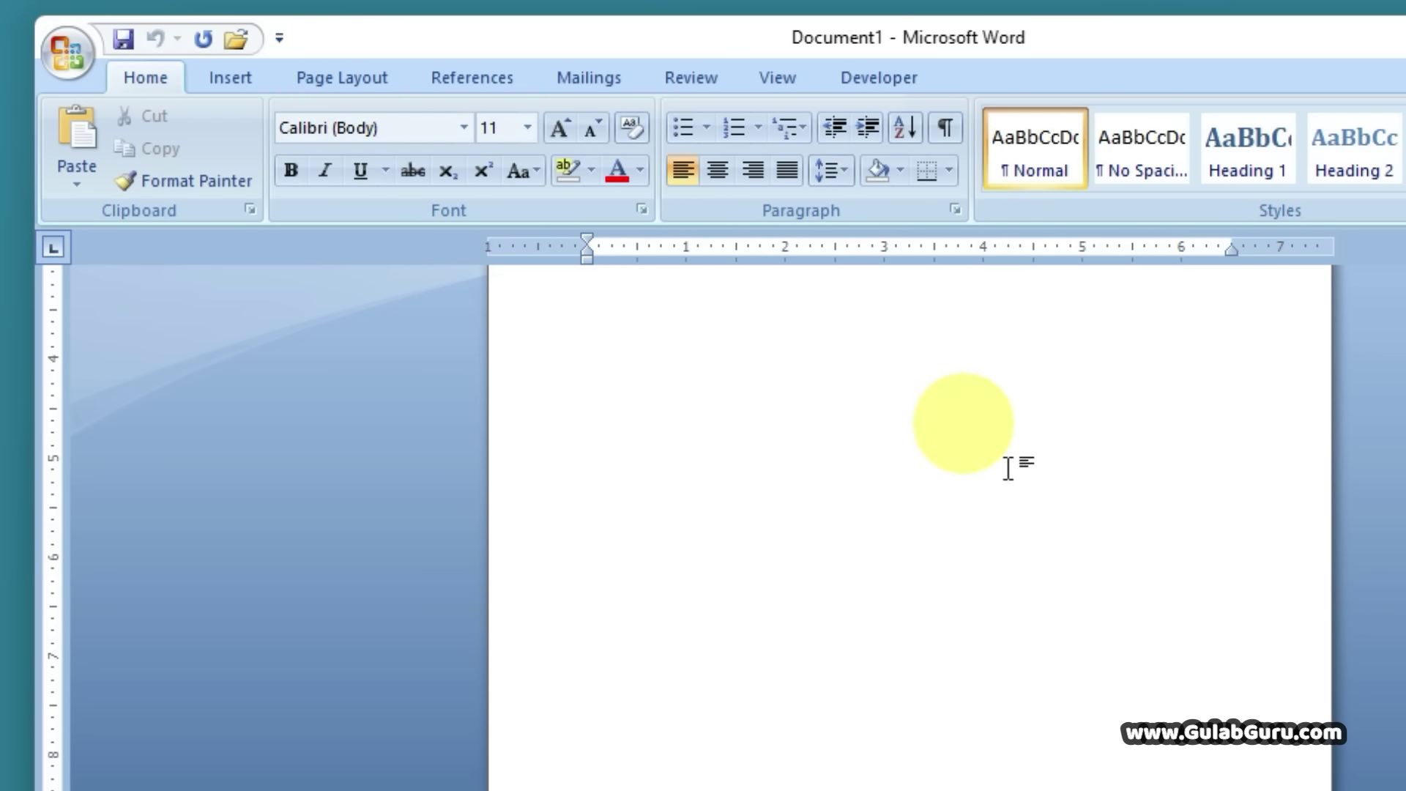
scroll(1036, 600, "up", 2)
scroll(1036, 599, "up", 3)
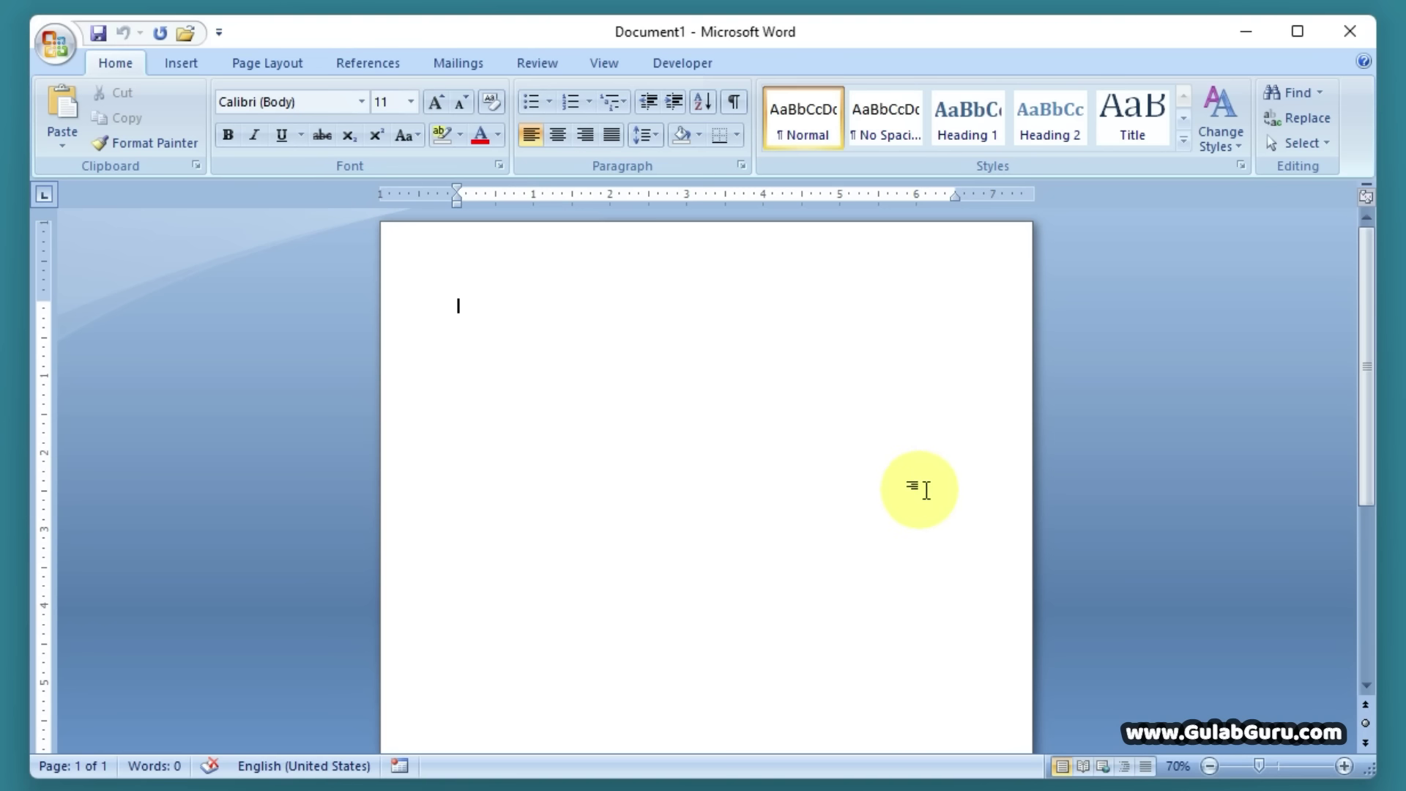
left_click_drag(1368, 345, 1380, 560)
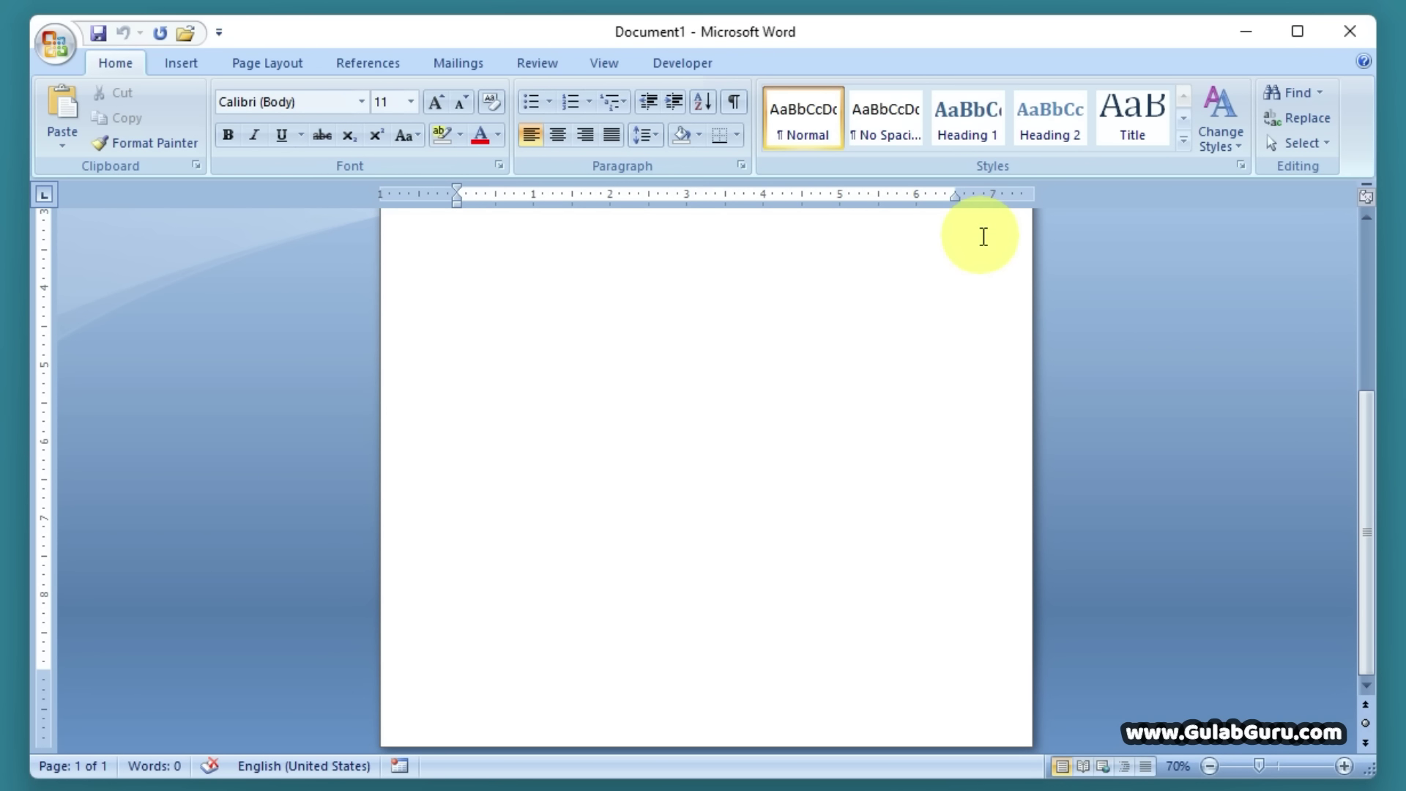
left_click_drag(1367, 506, 1369, 473)
left_click(1373, 217)
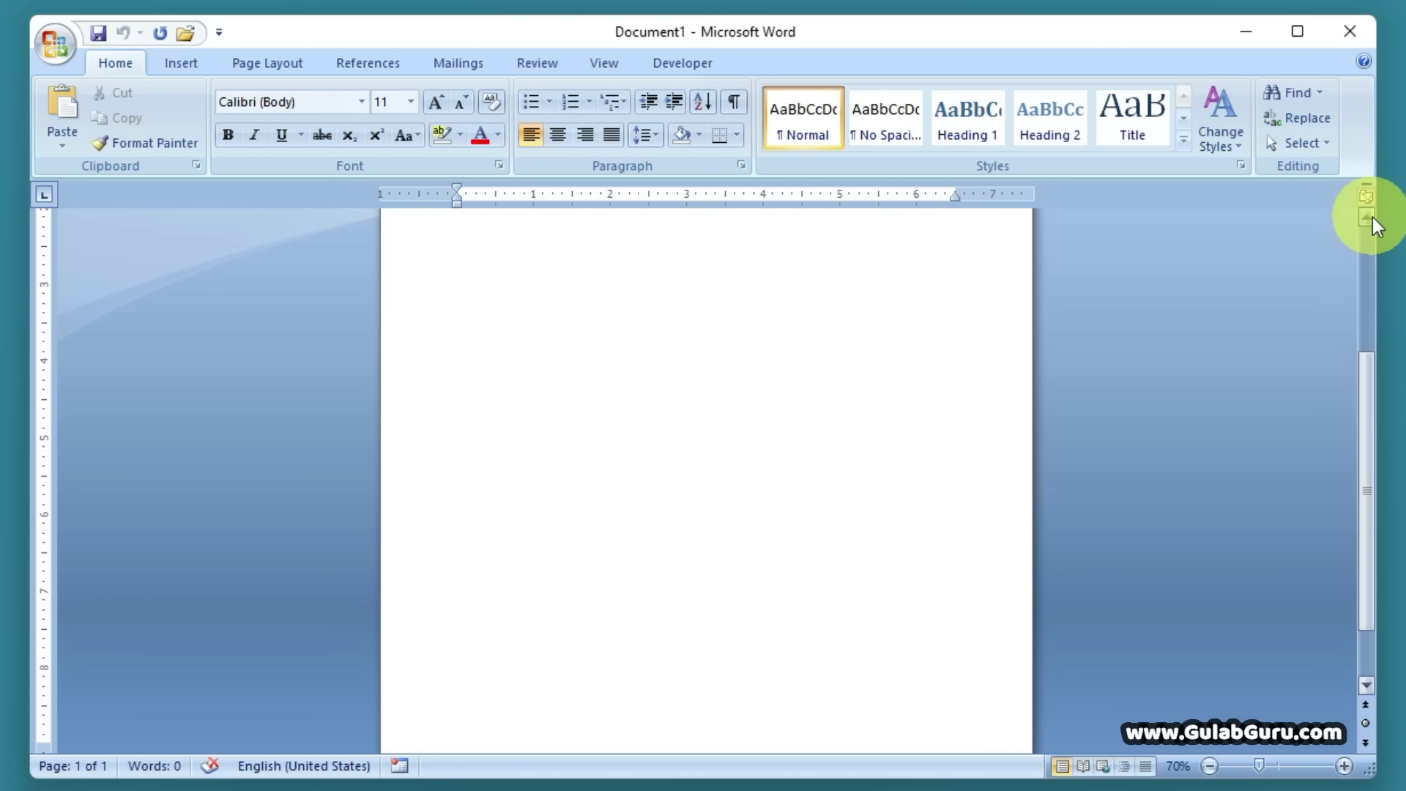
left_click(1367, 687)
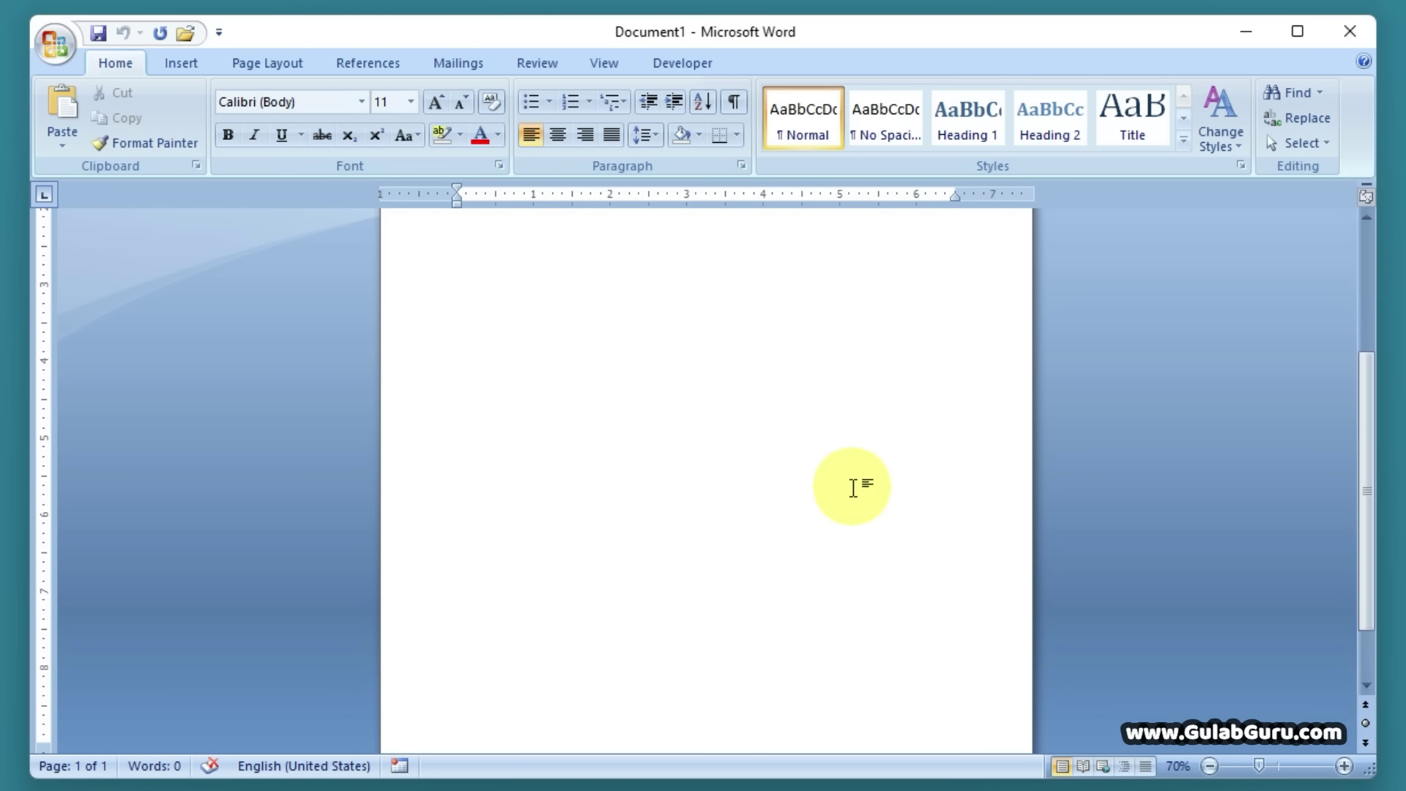
scroll(855, 487, "up", 2)
scroll(856, 487, "down", 3)
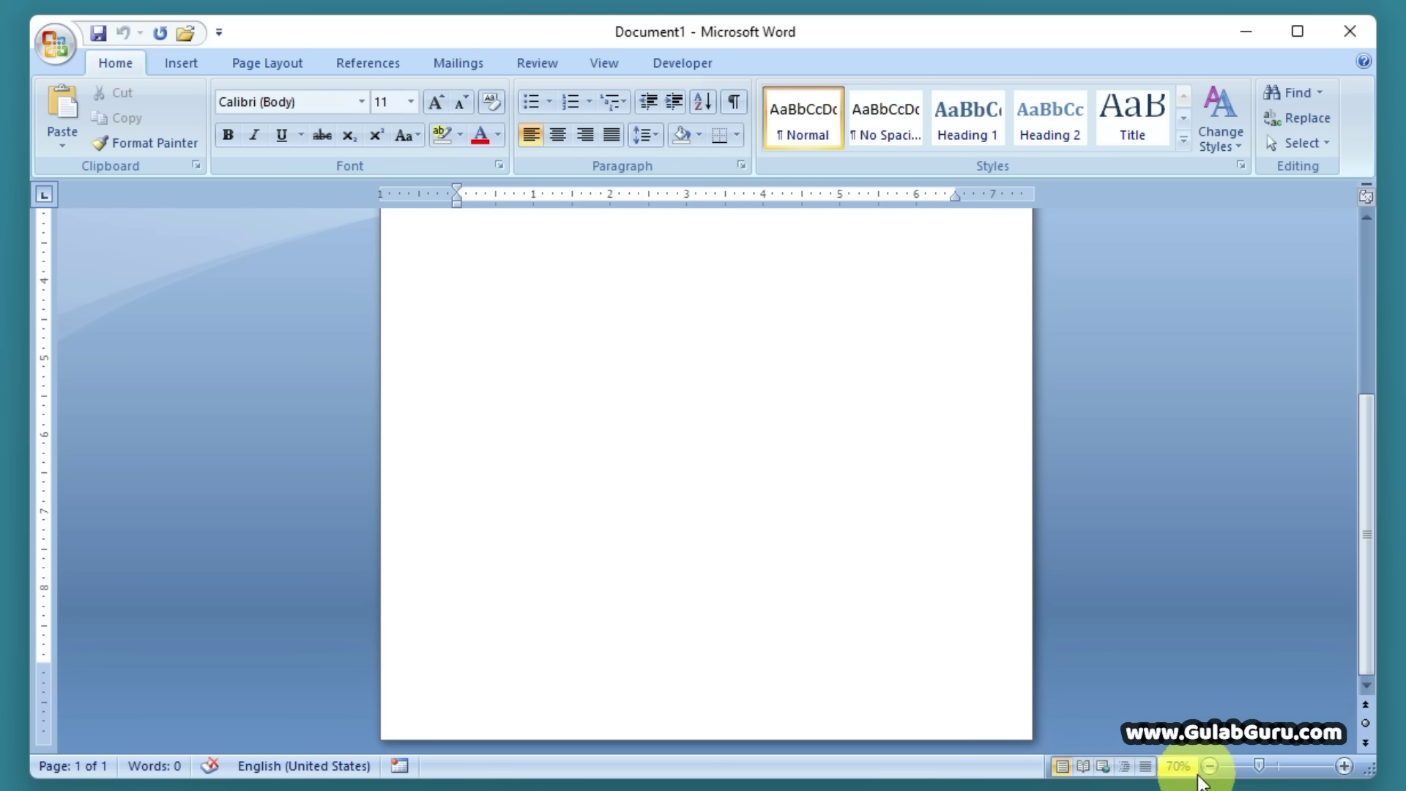
Enlarge the document view to 340% and shift the view sideways across the page.
left_click_drag(1260, 764, 1313, 779)
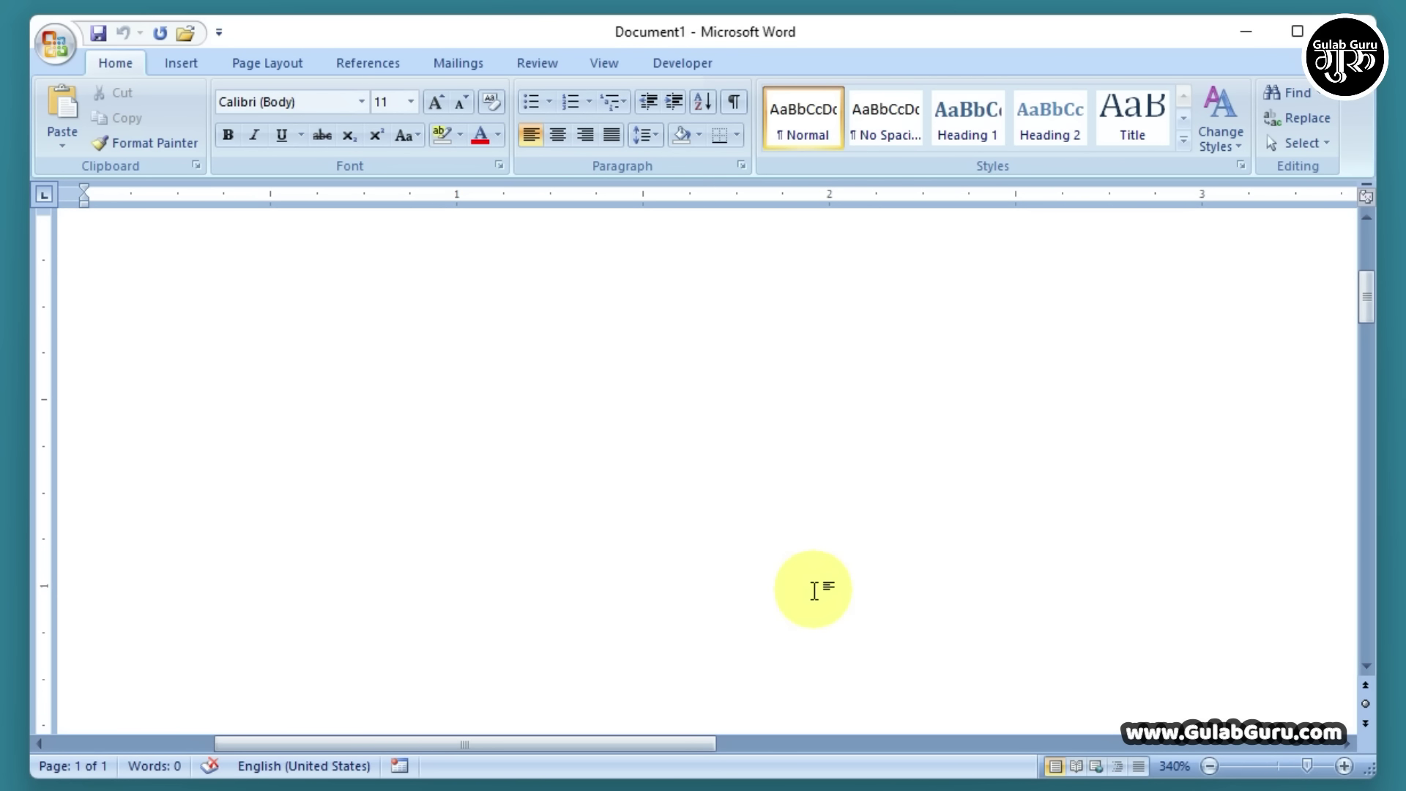
left_click_drag(536, 746, 837, 754)
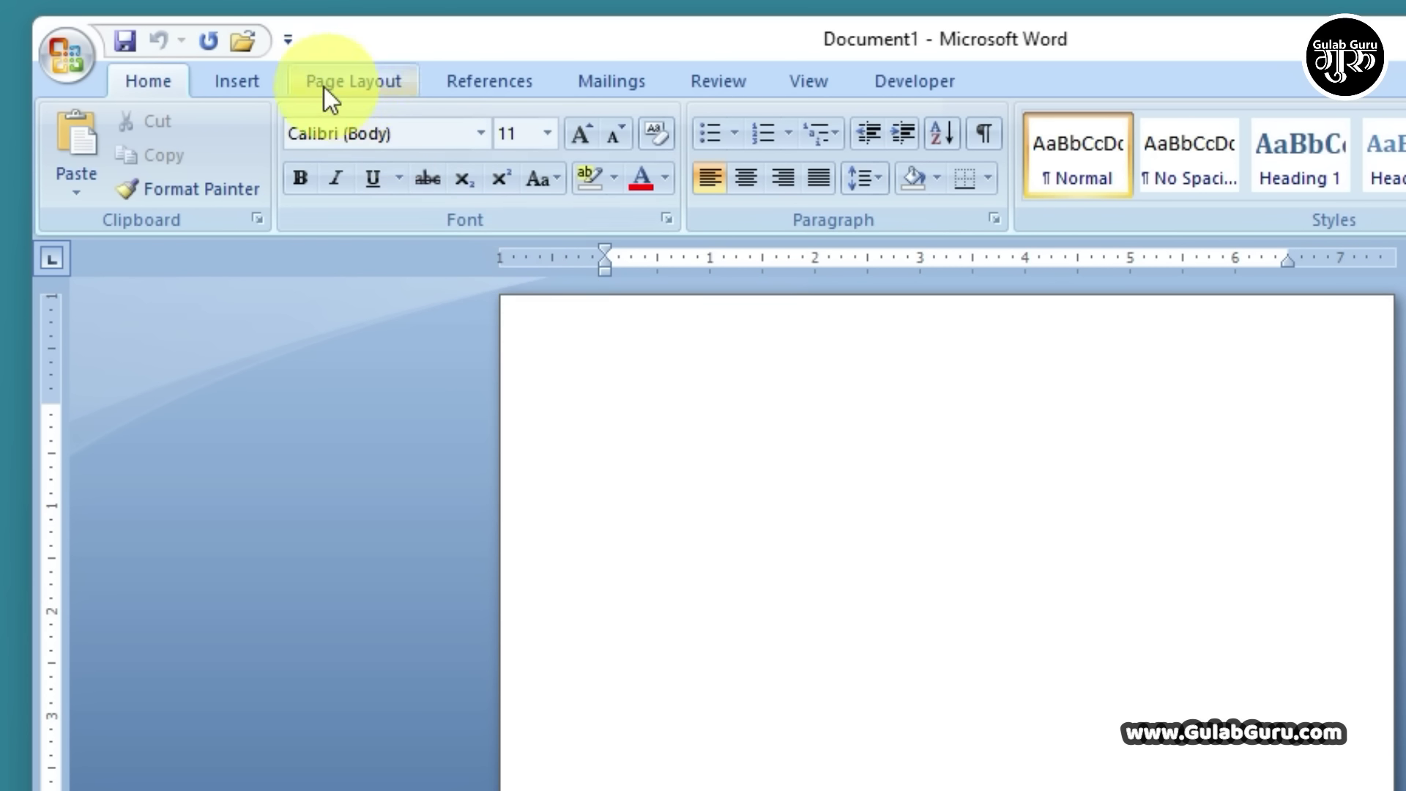
Apply the Narrow page margin preset, with 0.5 inch on all four sides, to the document.
left_click(364, 87)
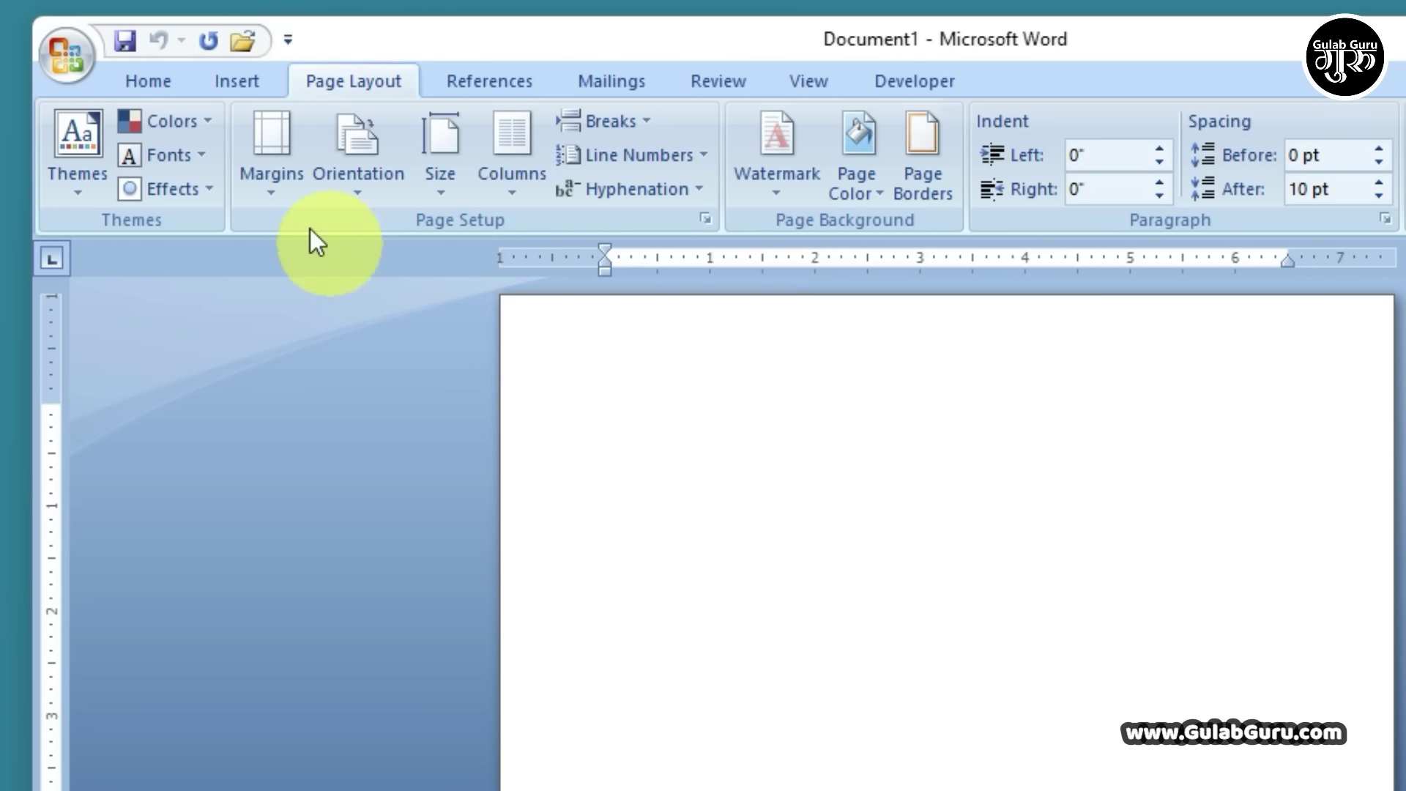
left_click(272, 192)
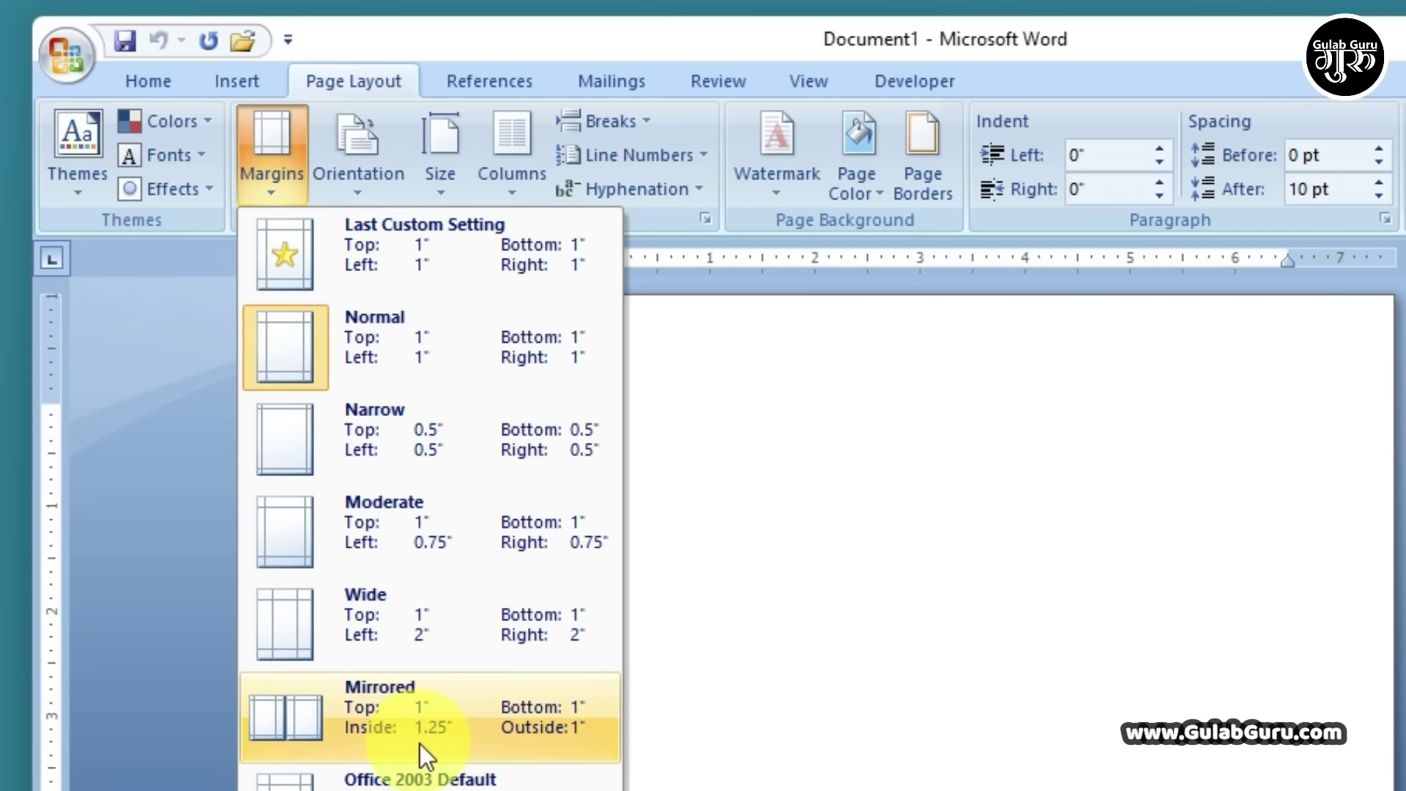
left_click(359, 441)
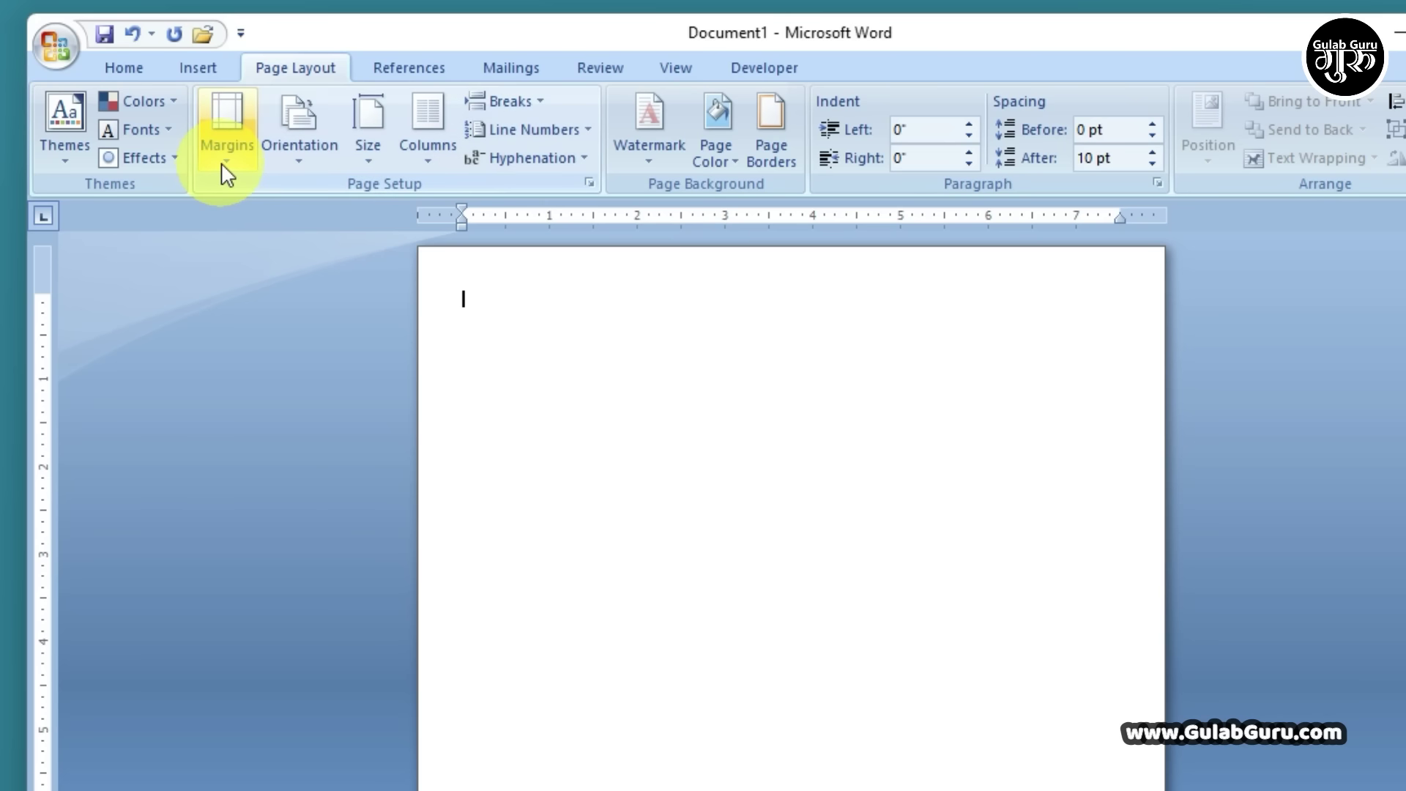
Review the custom margin settings in Page Setup and accept them for the whole document.
left_click(265, 195)
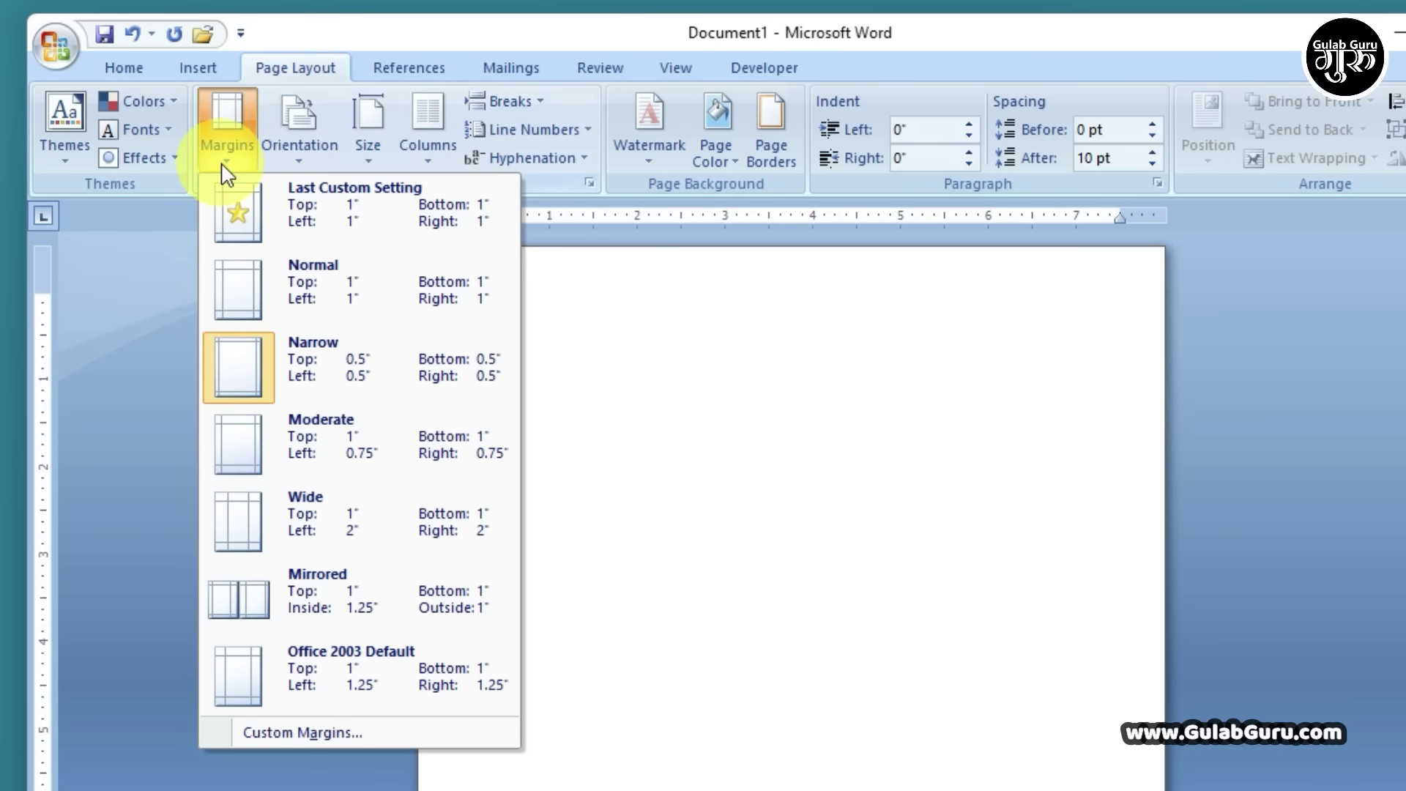
left_click(325, 731)
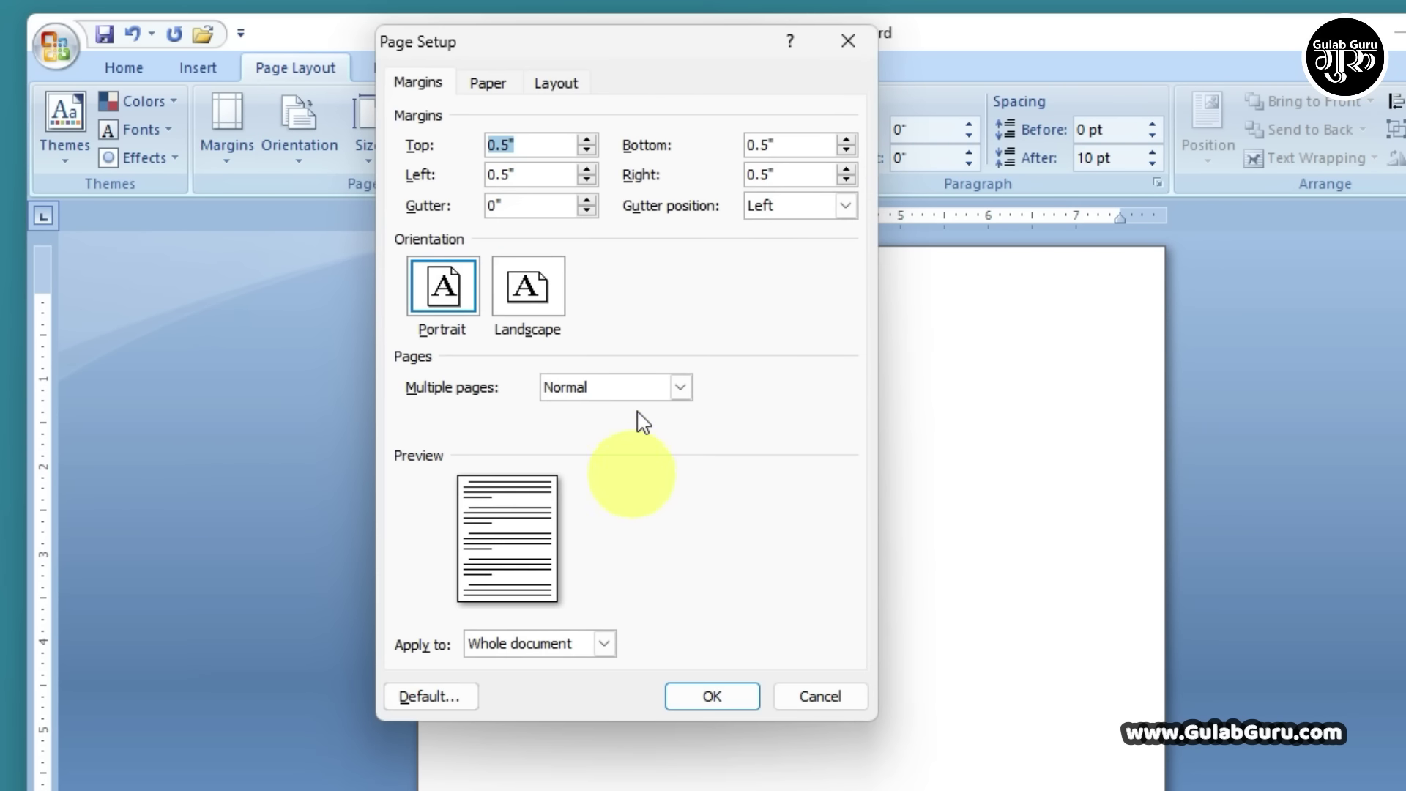
left_click(520, 147)
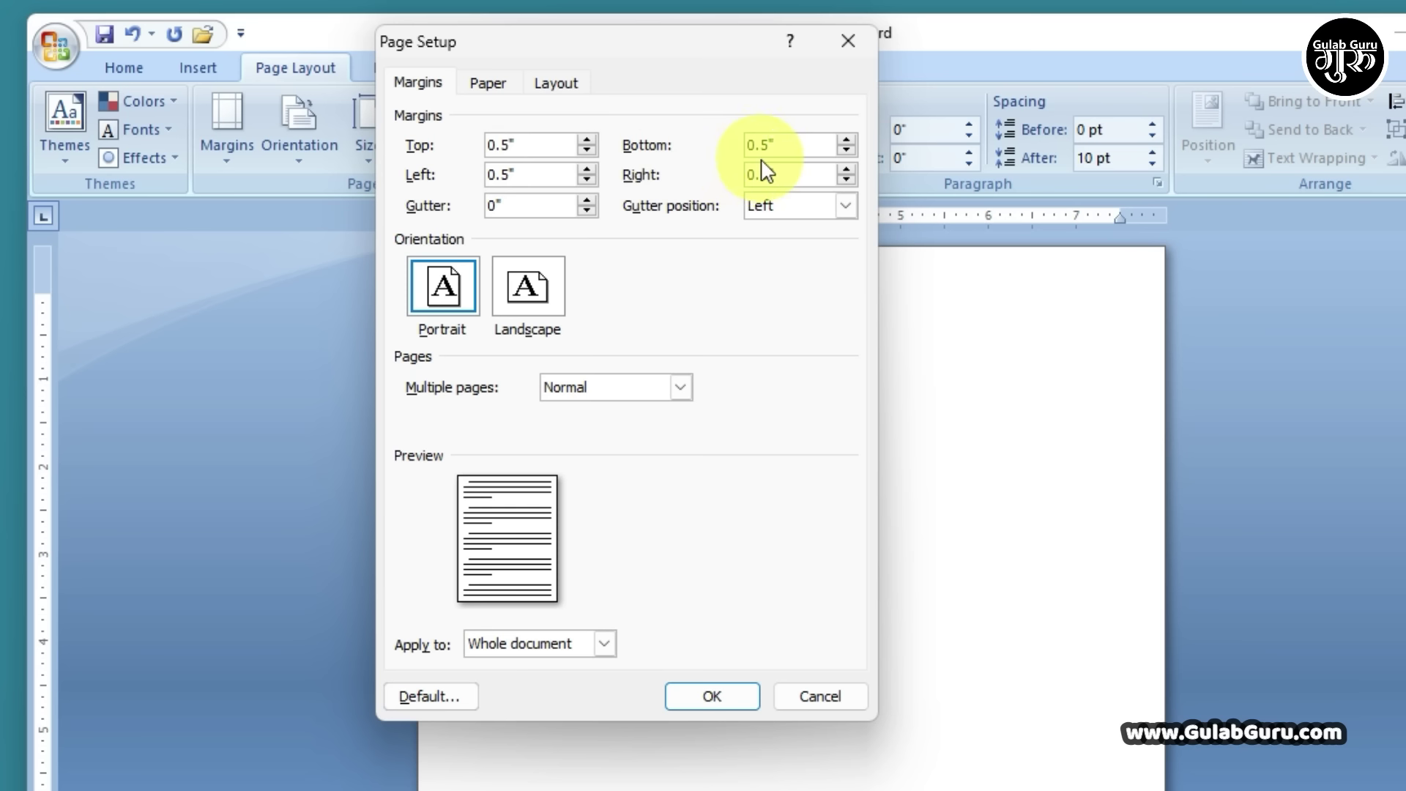
left_click(721, 700)
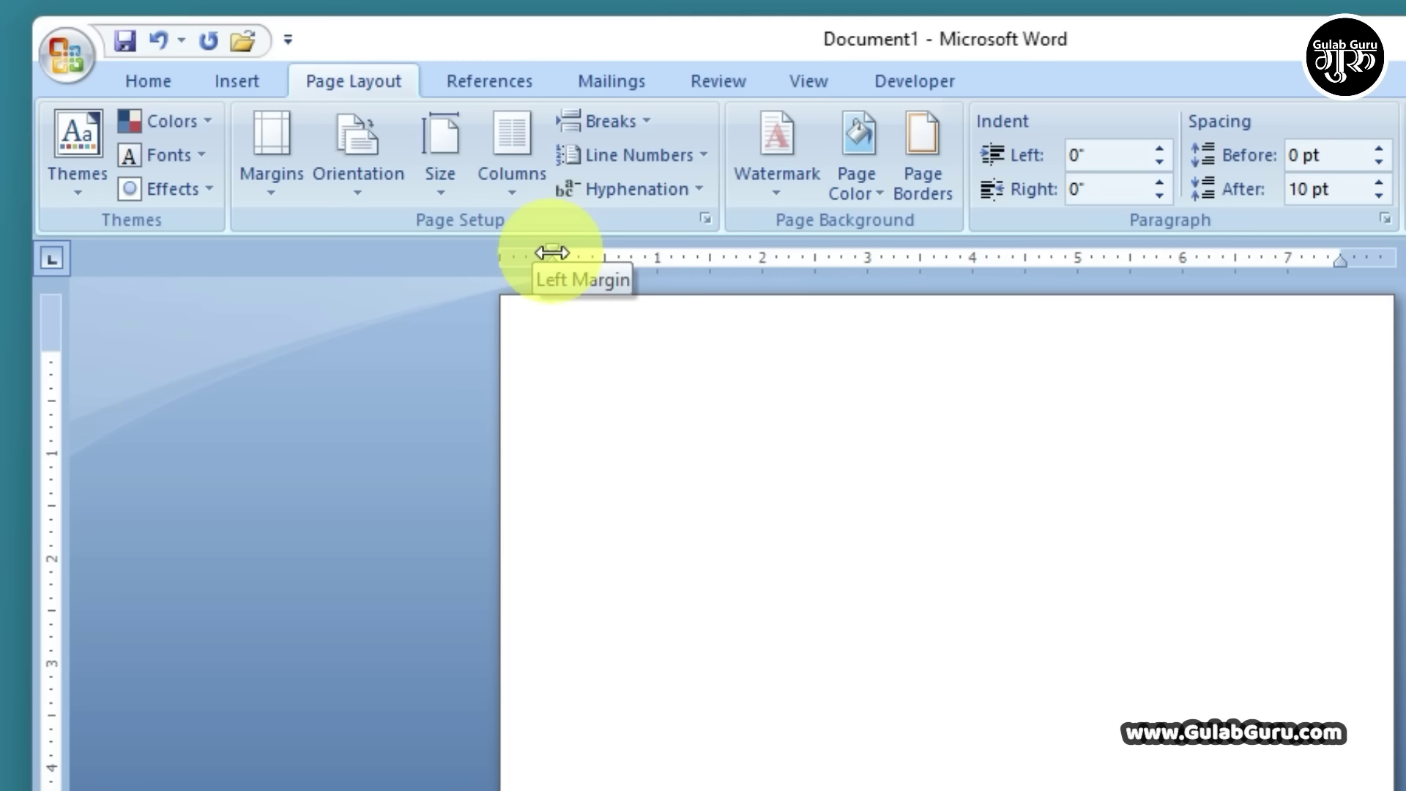
Widen the left margin to about 0.9 inch and the top margin to about 0.8 inch on the rulers.
left_click_drag(552, 253, 592, 257)
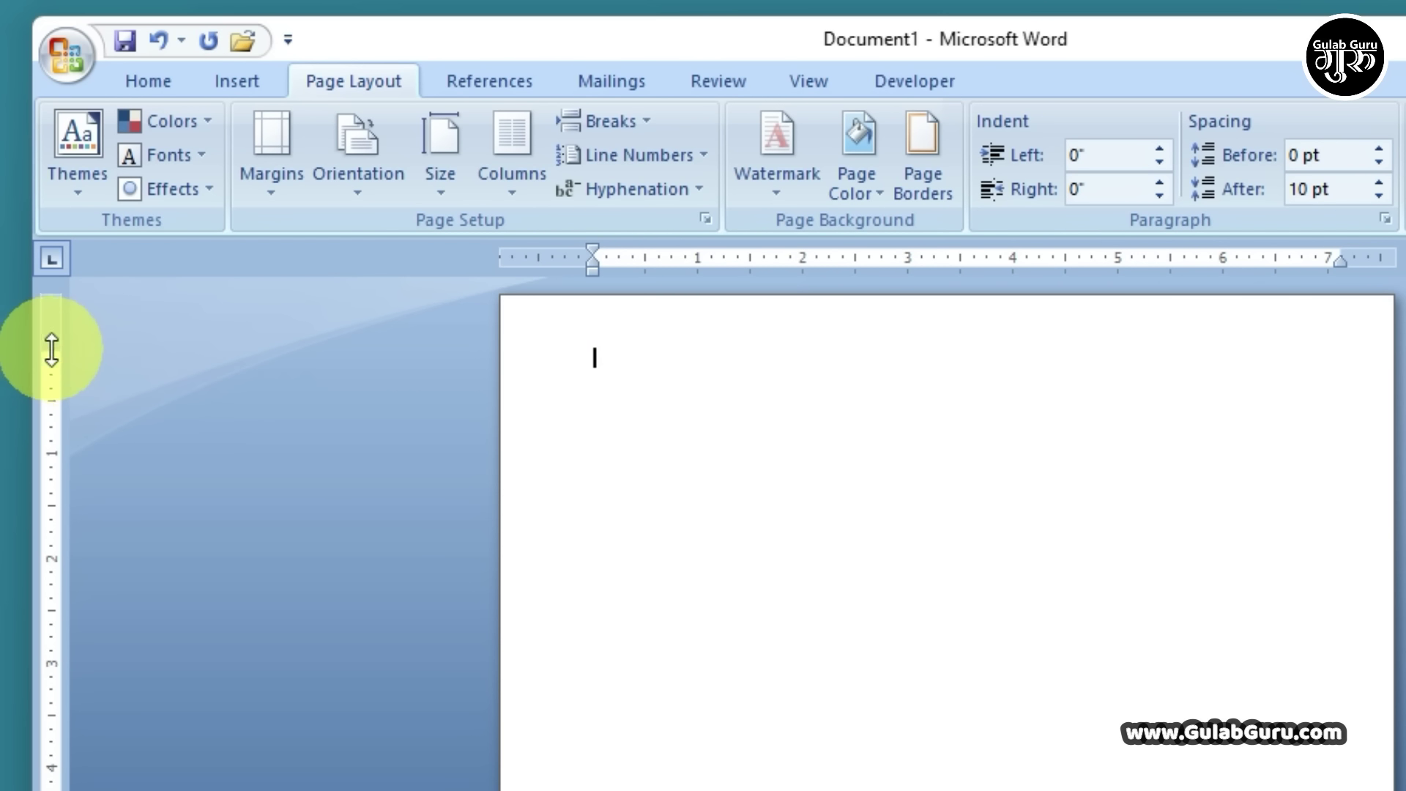
left_click_drag(50, 345, 51, 372)
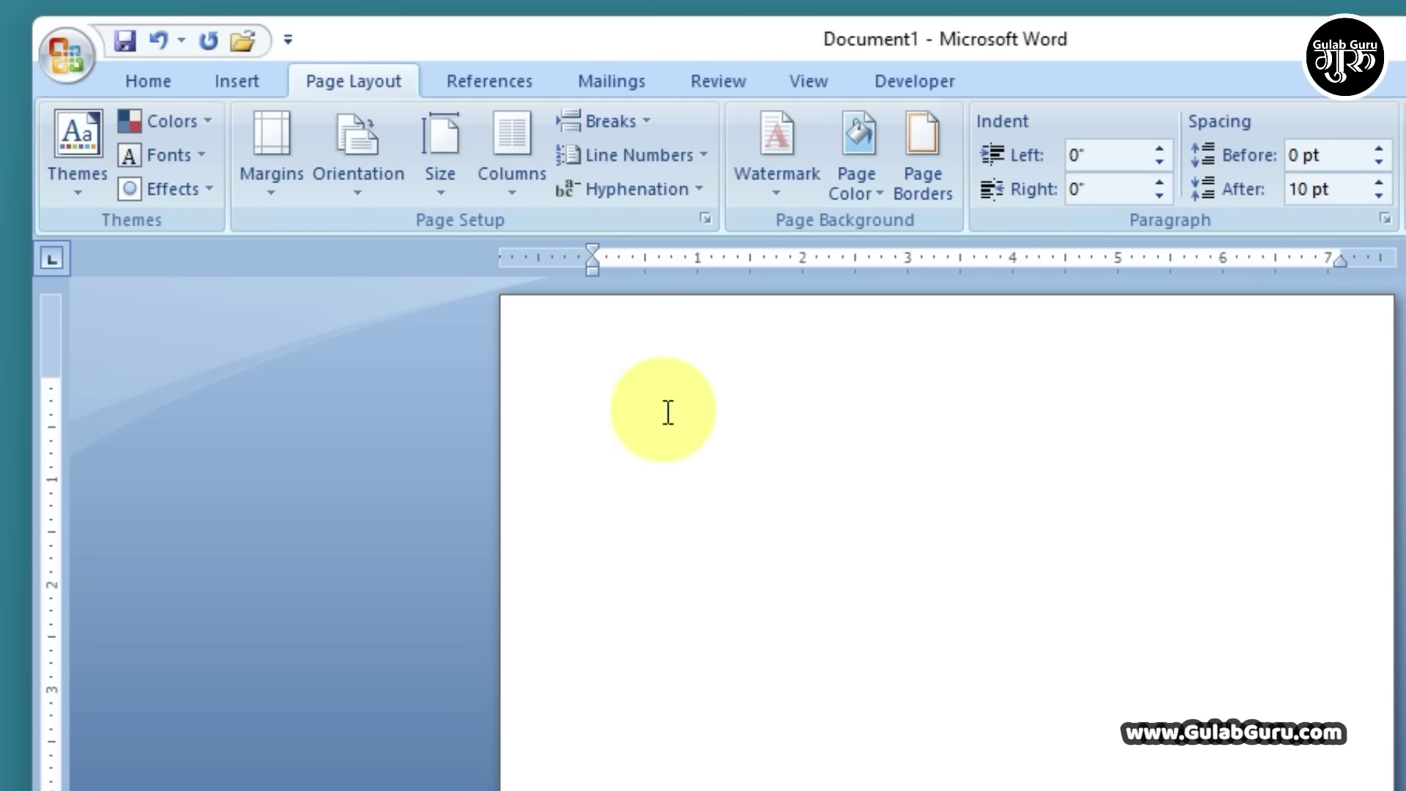
Change the page orientation to Landscape and set it back to Portrait.
left_click(356, 192)
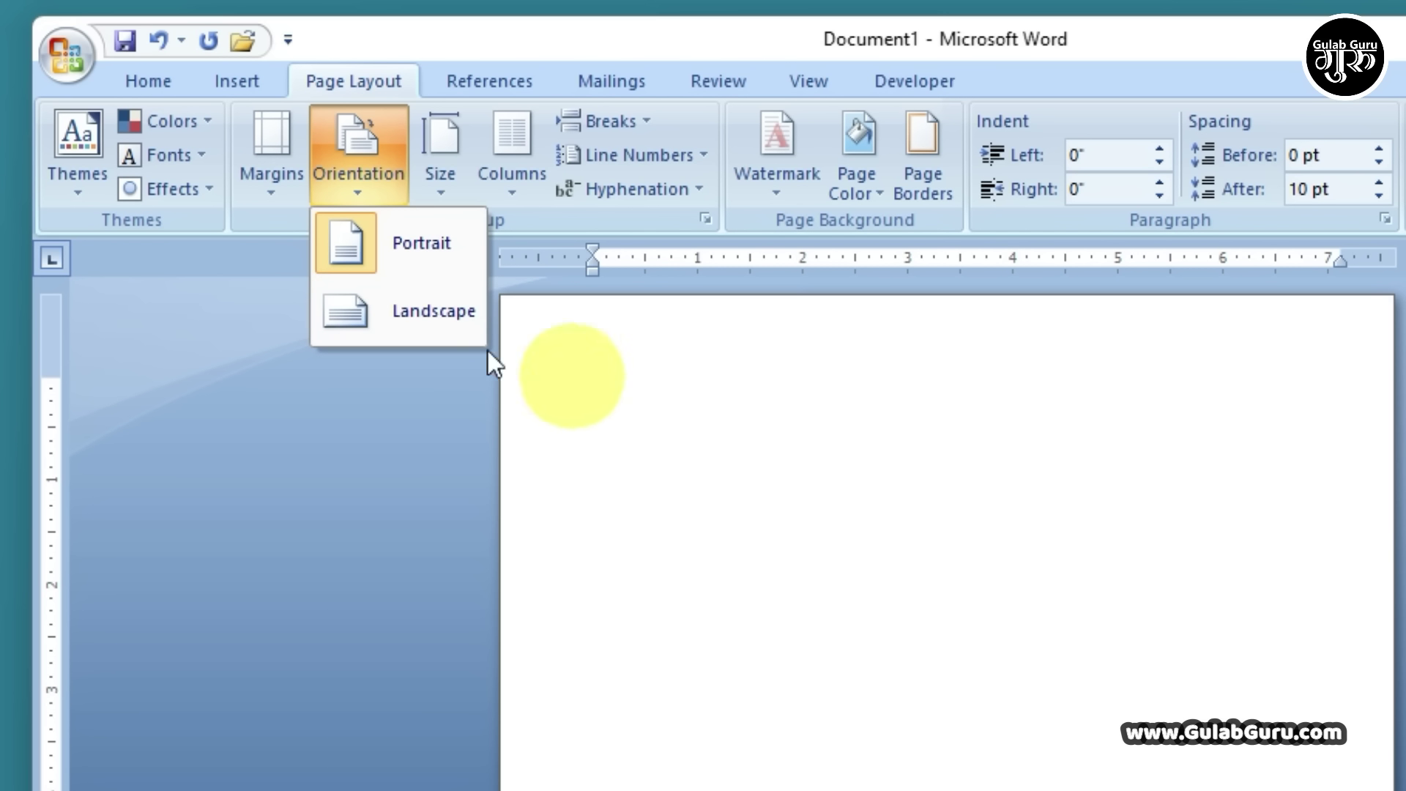
left_click(409, 316)
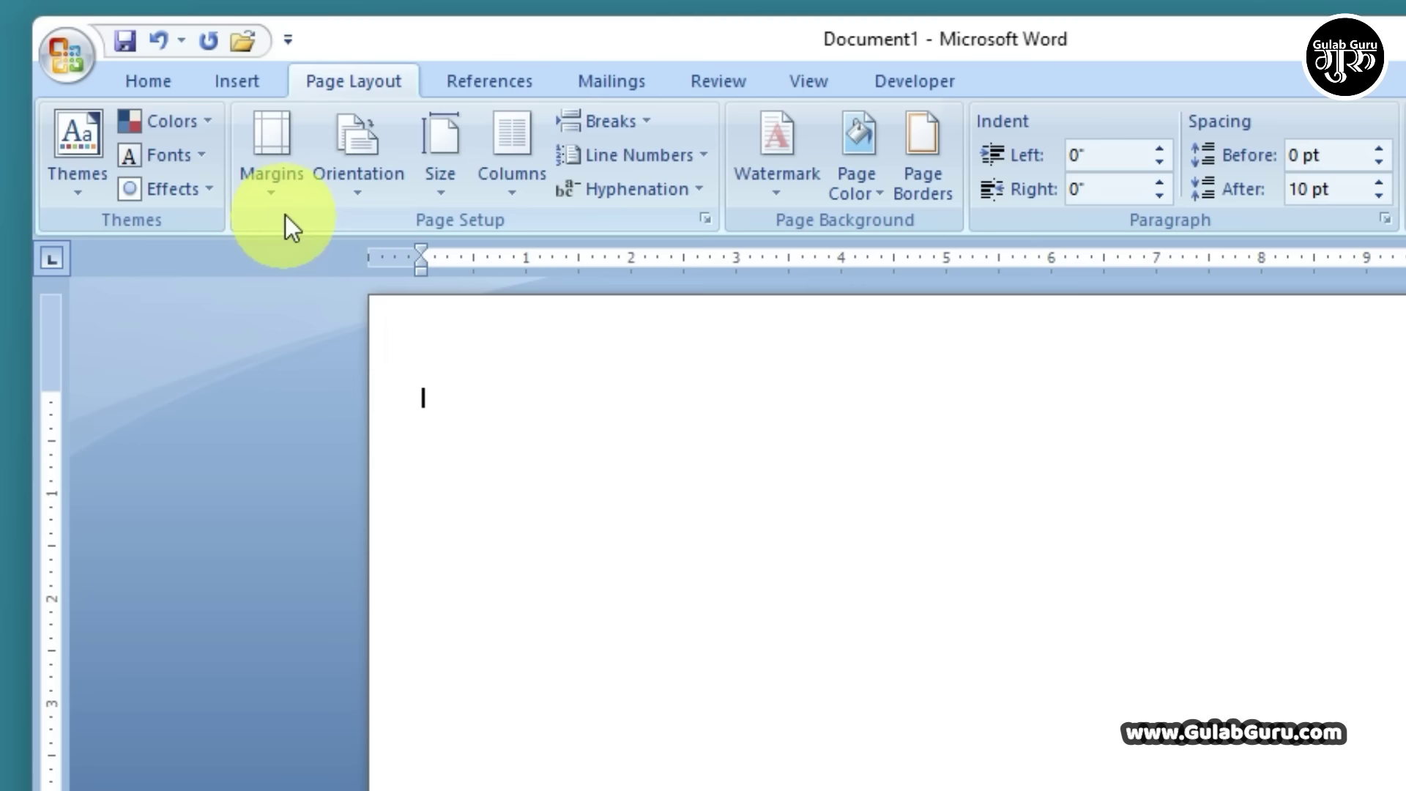
left_click(357, 183)
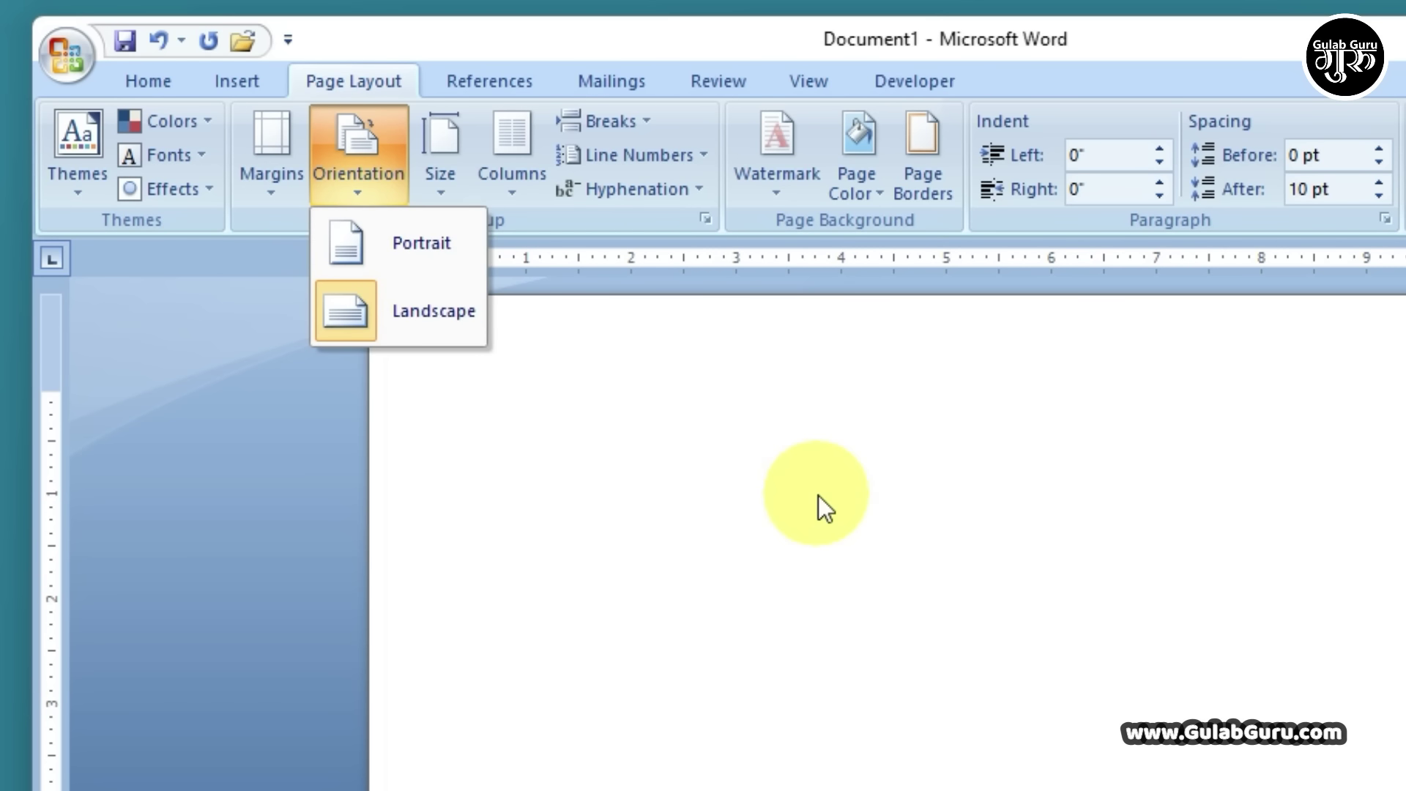
left_click(346, 245)
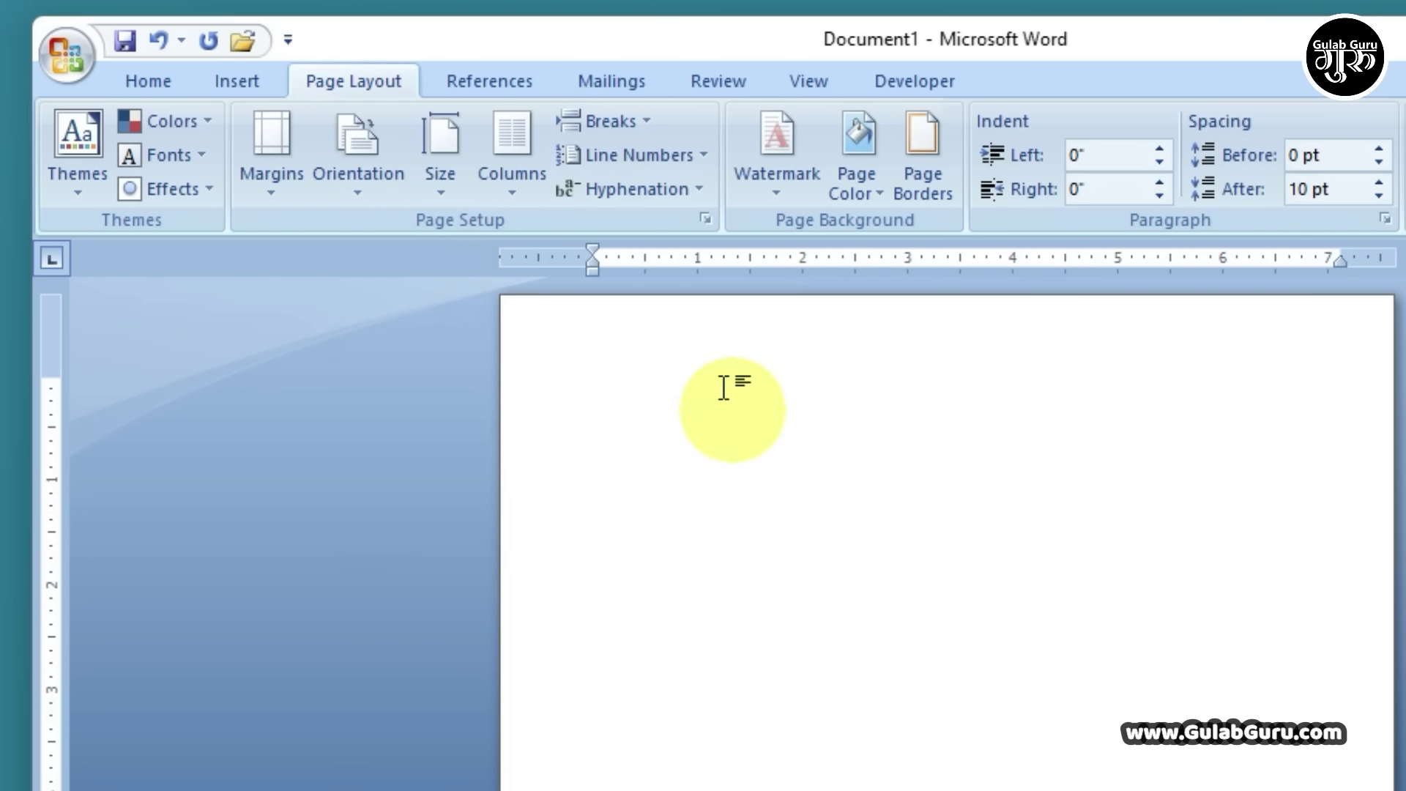
Set the document's paper size to A4, 8.27" x 11.69".
left_click(358, 193)
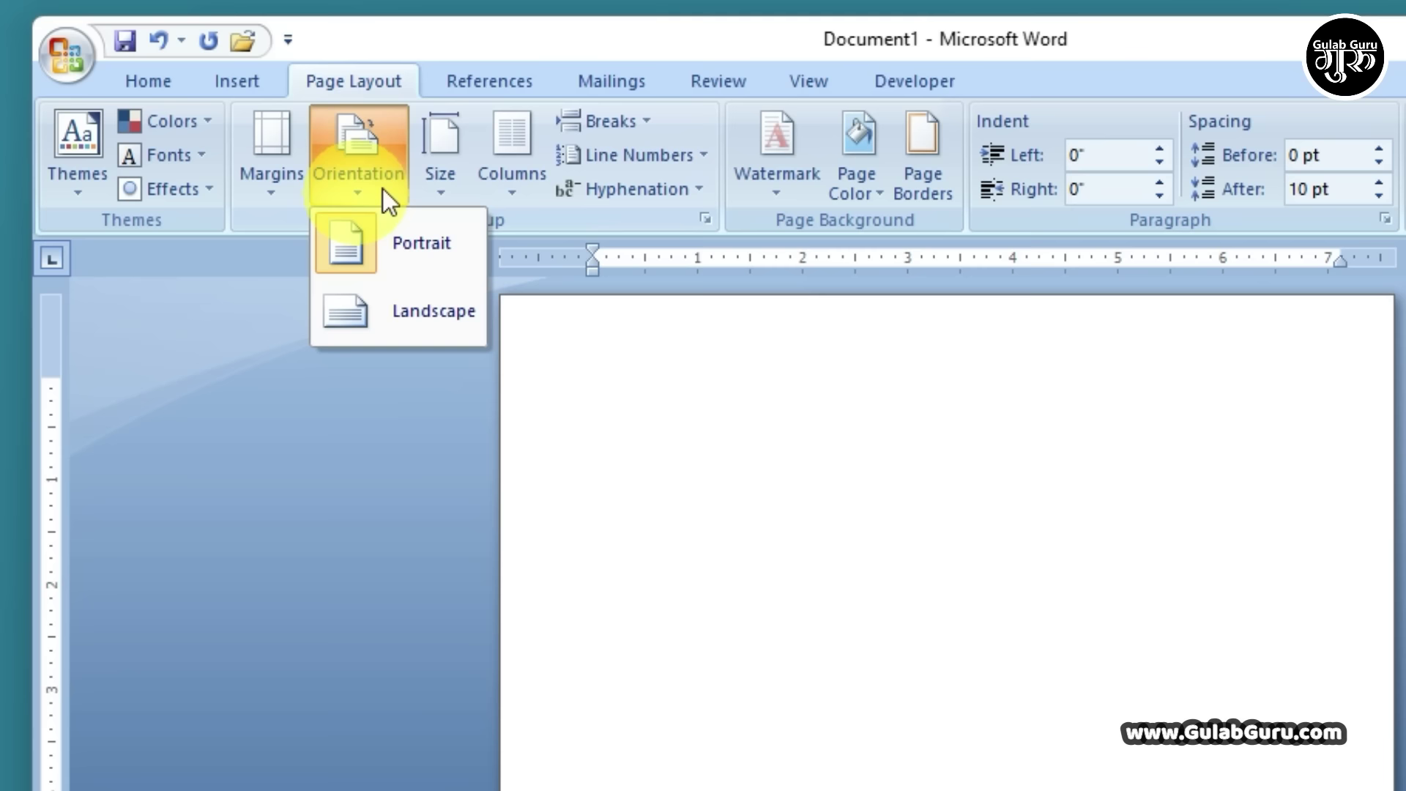
left_click(446, 189)
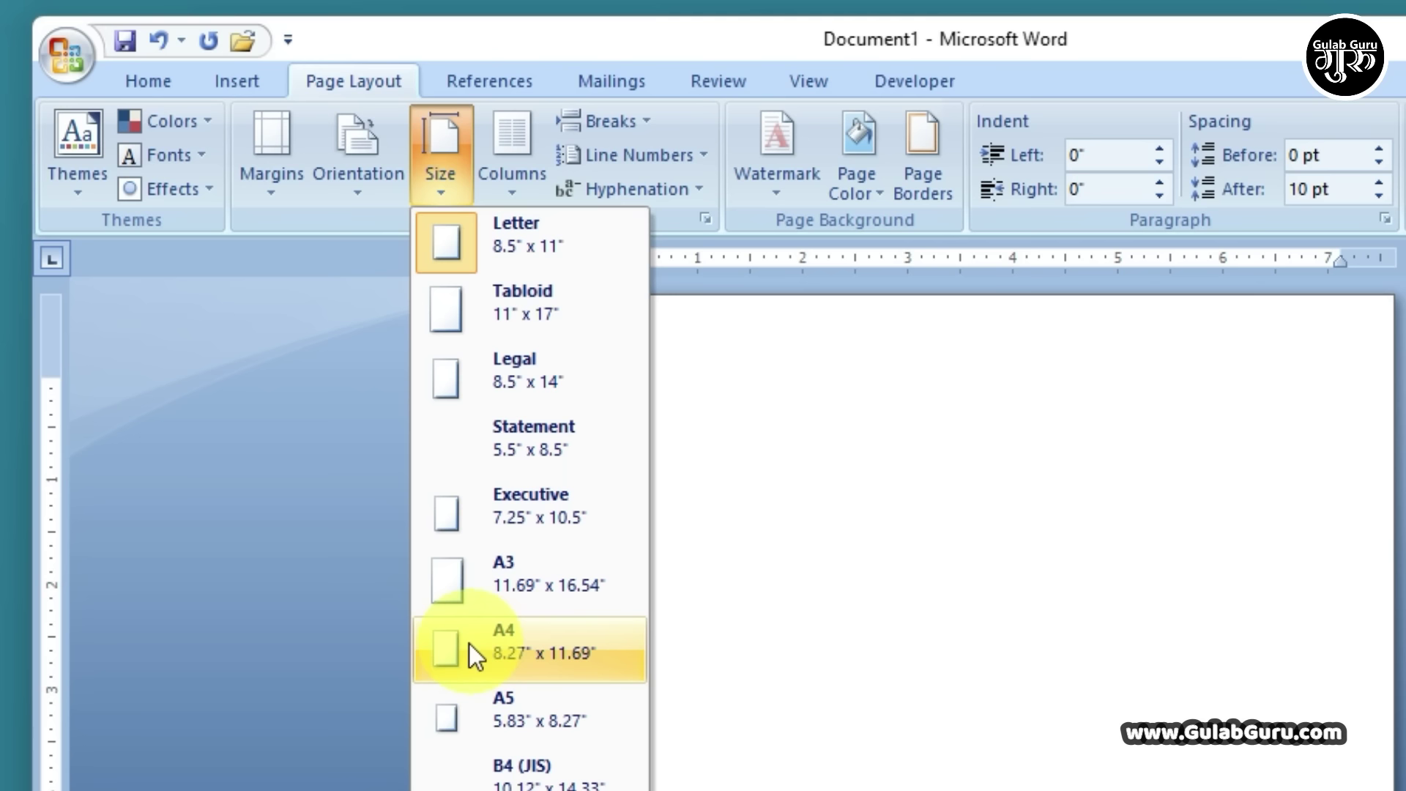
left_click(518, 644)
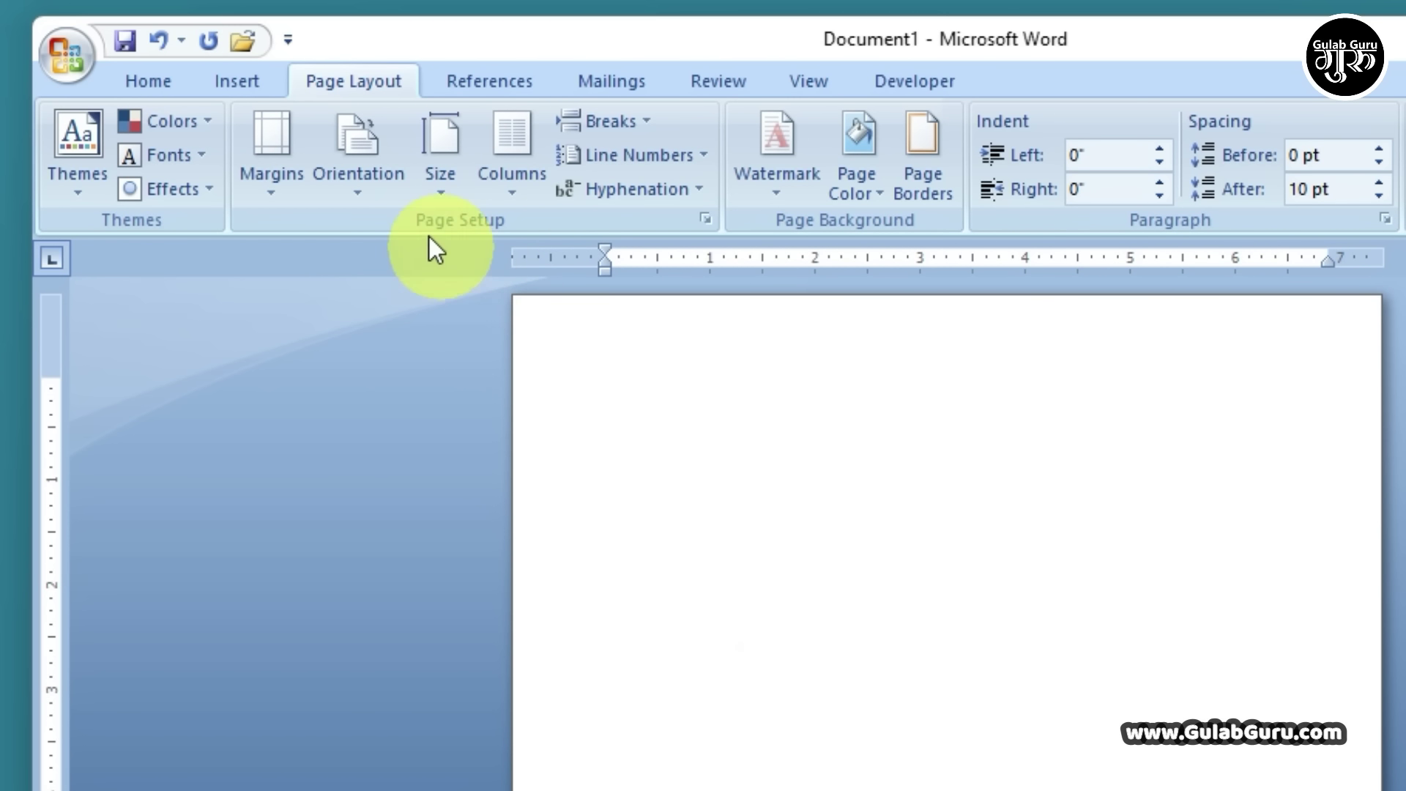
Review the custom paper settings in Page Setup for the whole document and keep the A4 paper size.
left_click(444, 183)
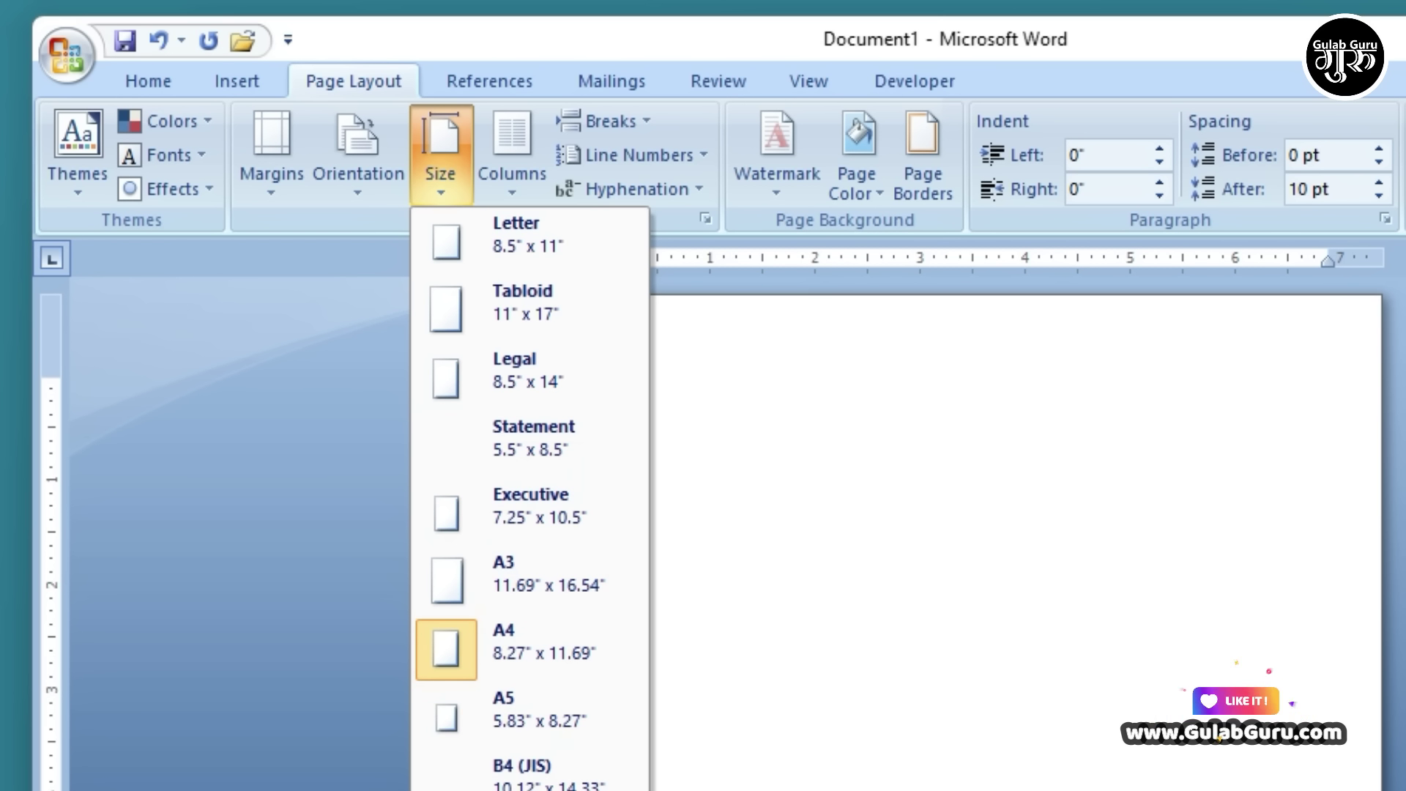
left_click(527, 787)
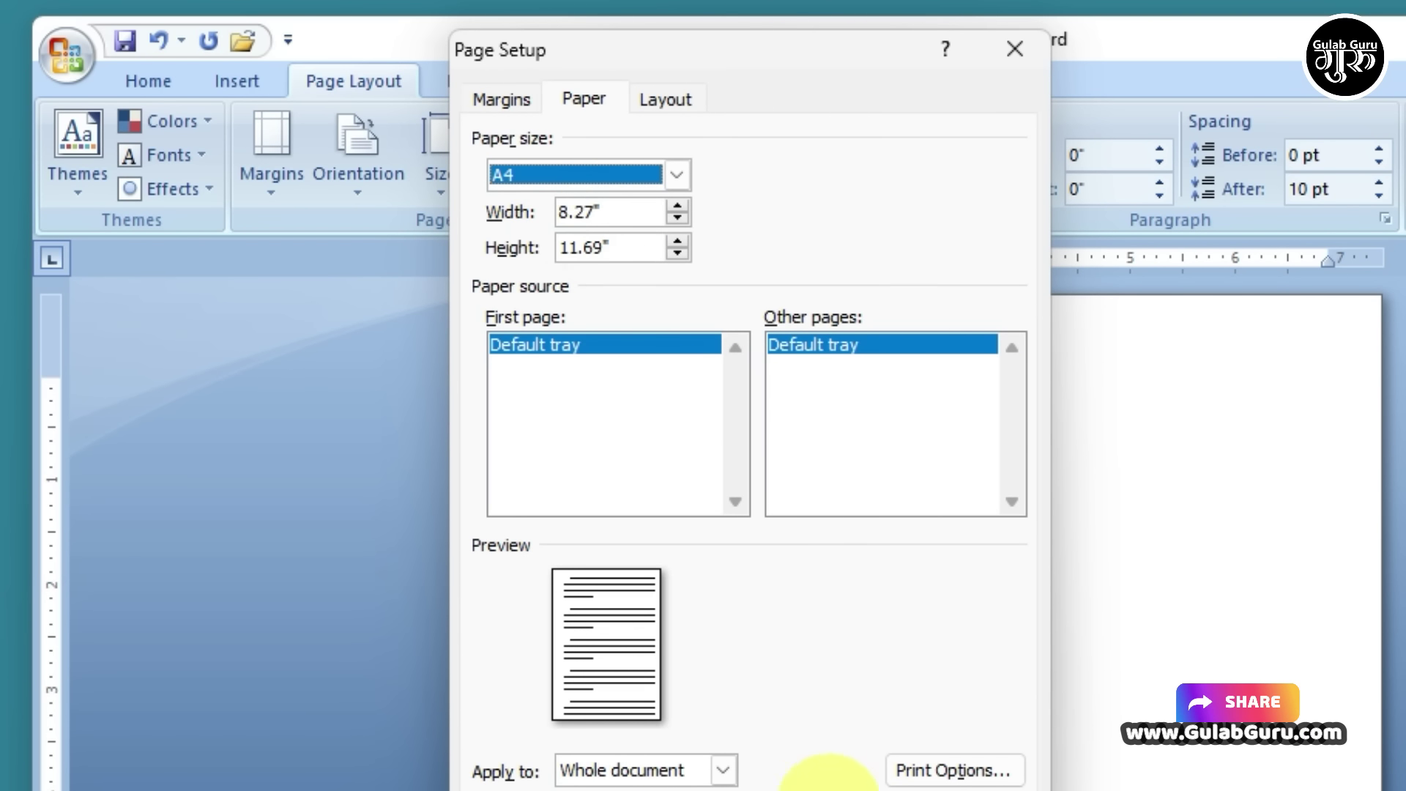
left_click(828, 790)
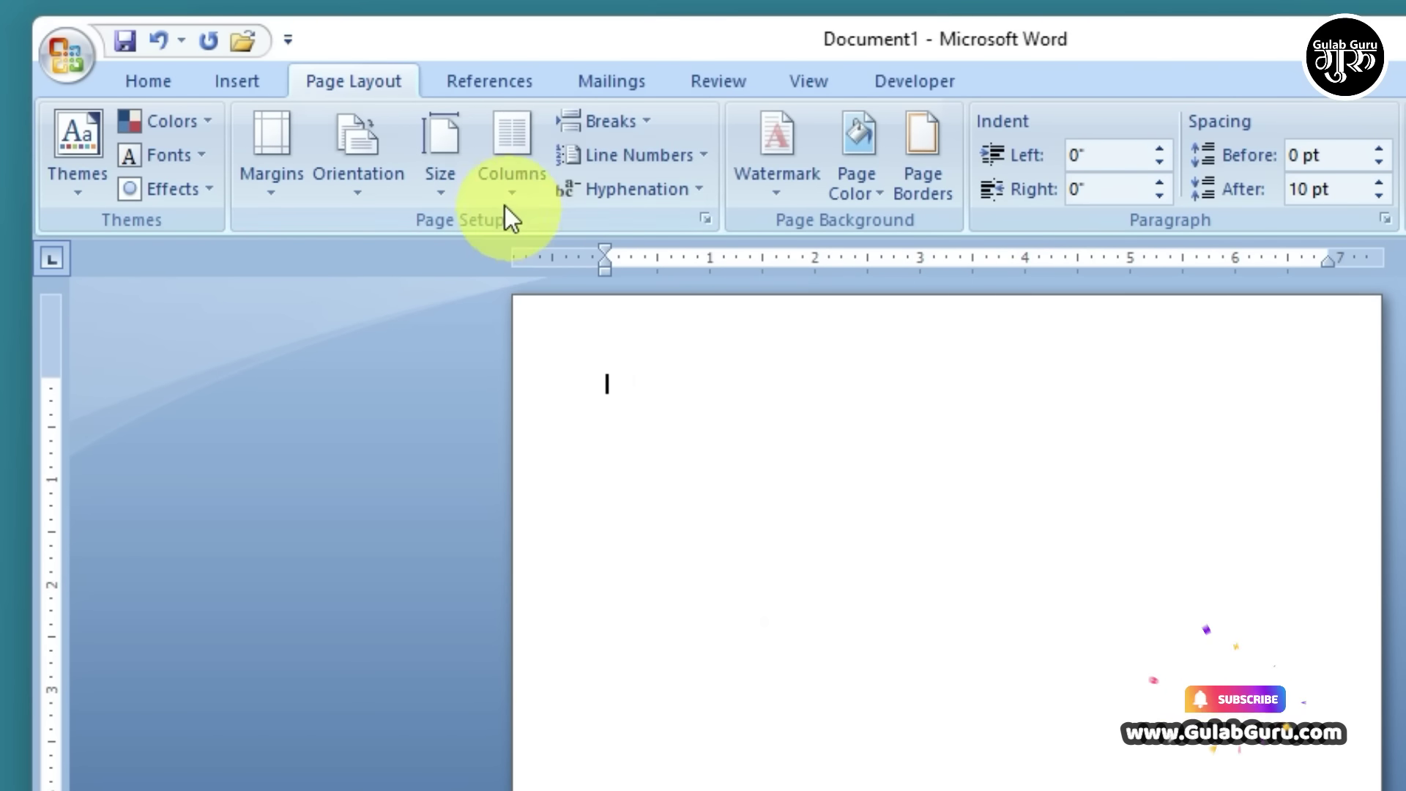
left_click(451, 192)
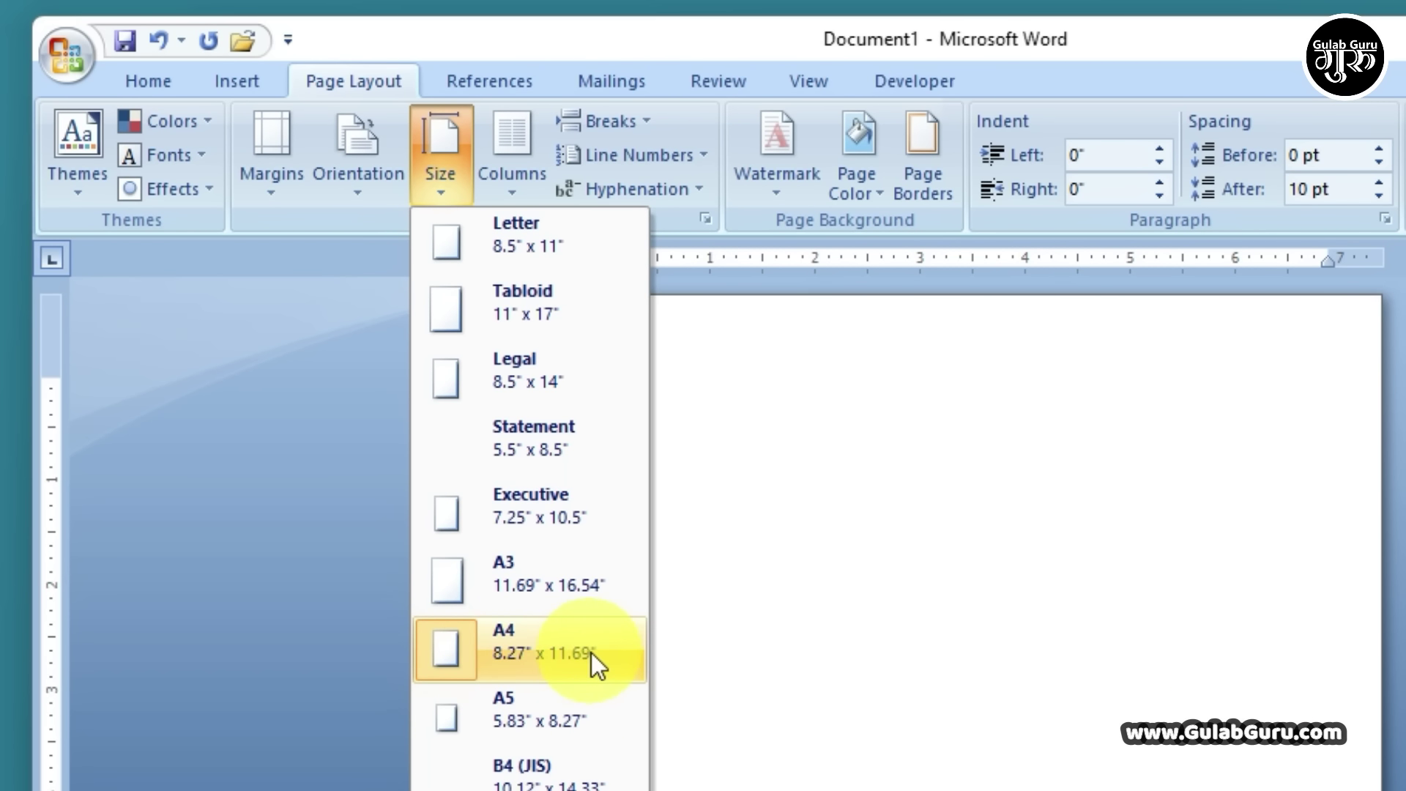
left_click(522, 649)
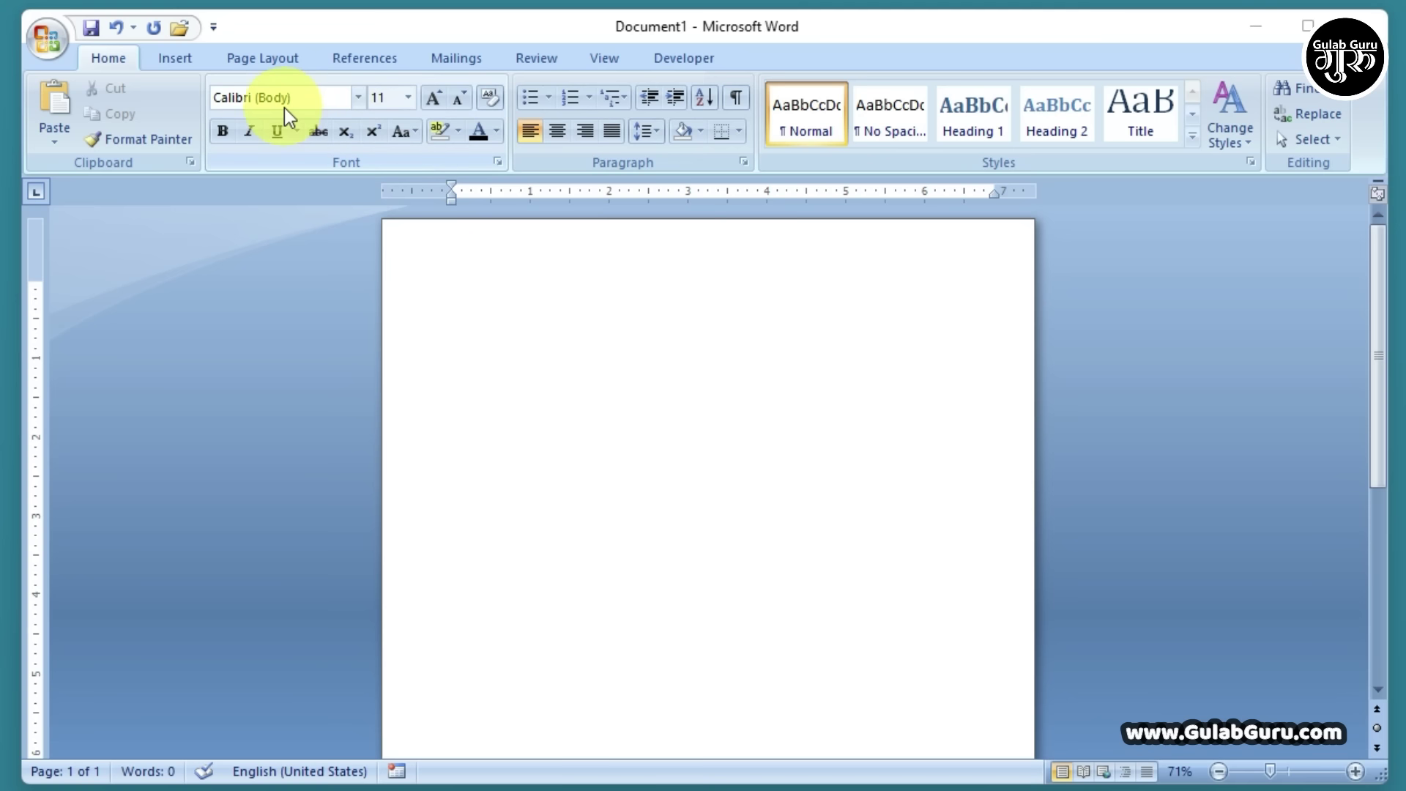
Change the font for the empty document to Kruti Dev 011.
left_click(361, 97)
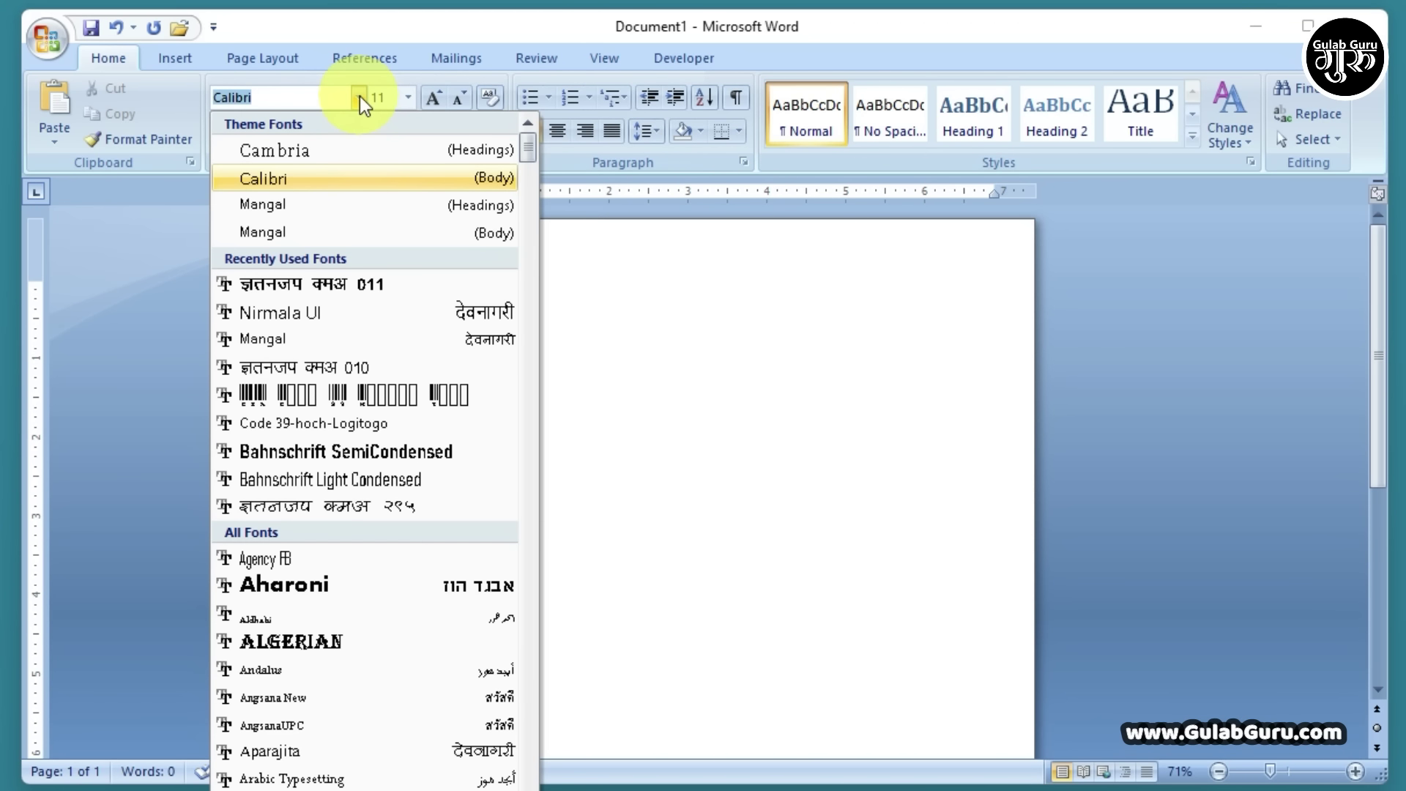
left_click_drag(528, 145, 539, 355)
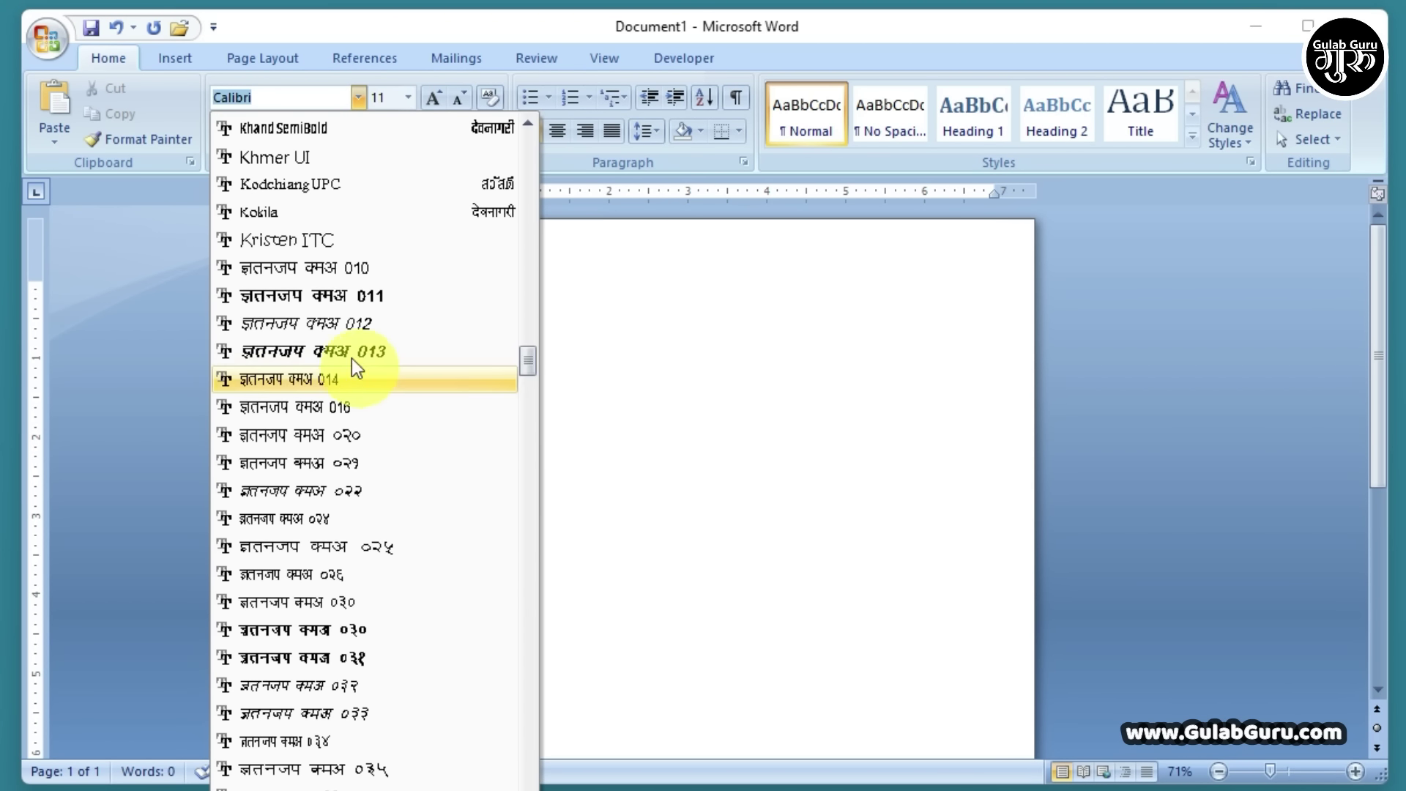
scroll(334, 307, "down", 4)
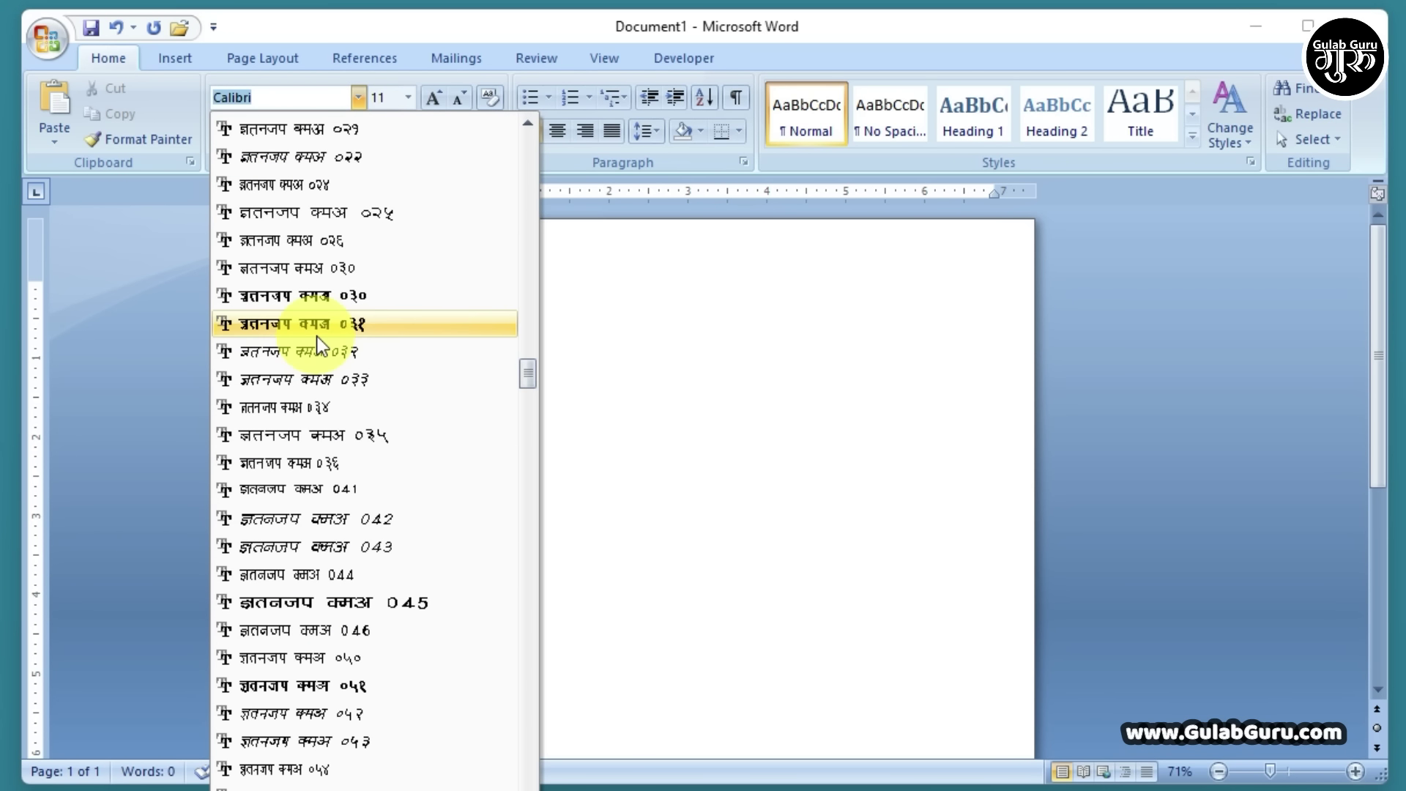
scroll(318, 337, "up", 3)
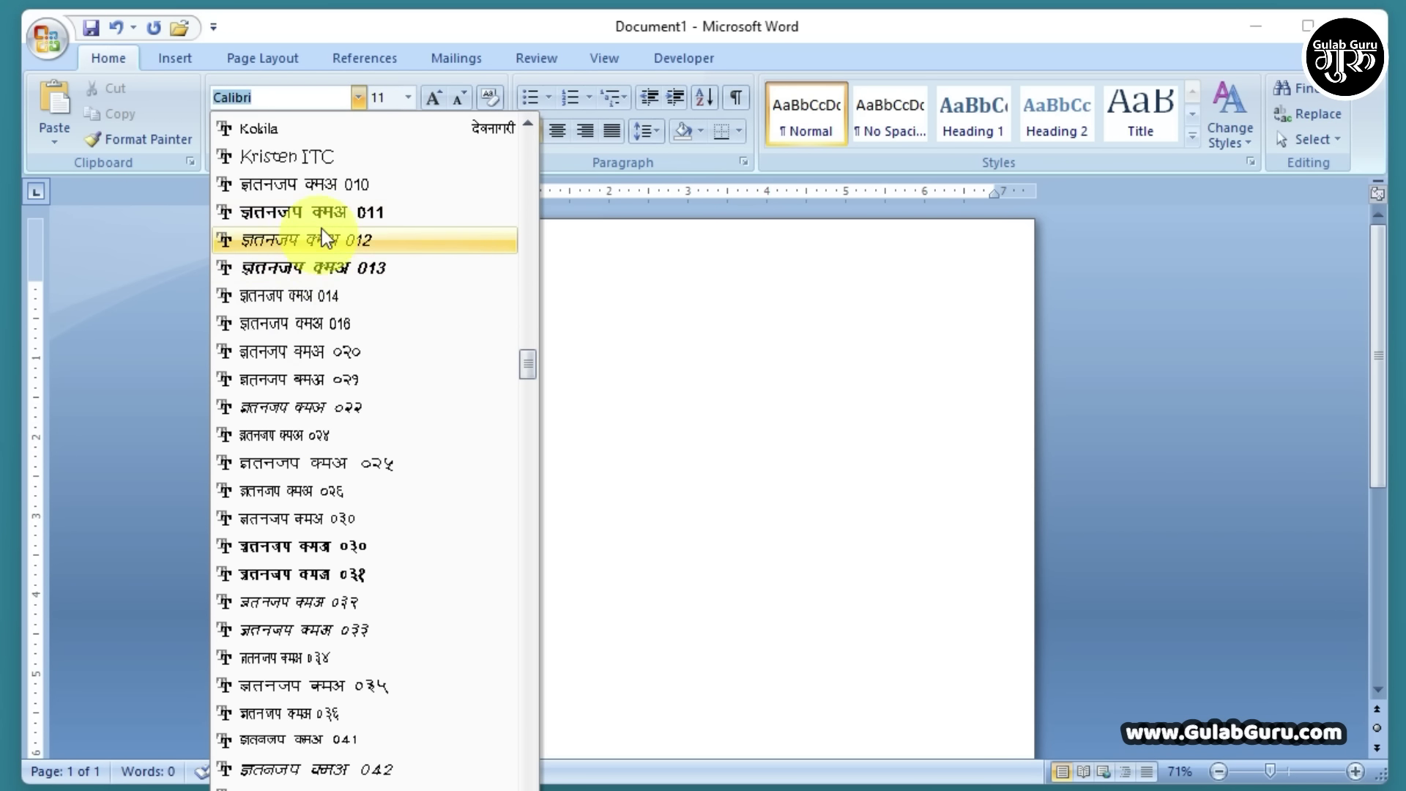
left_click(322, 213)
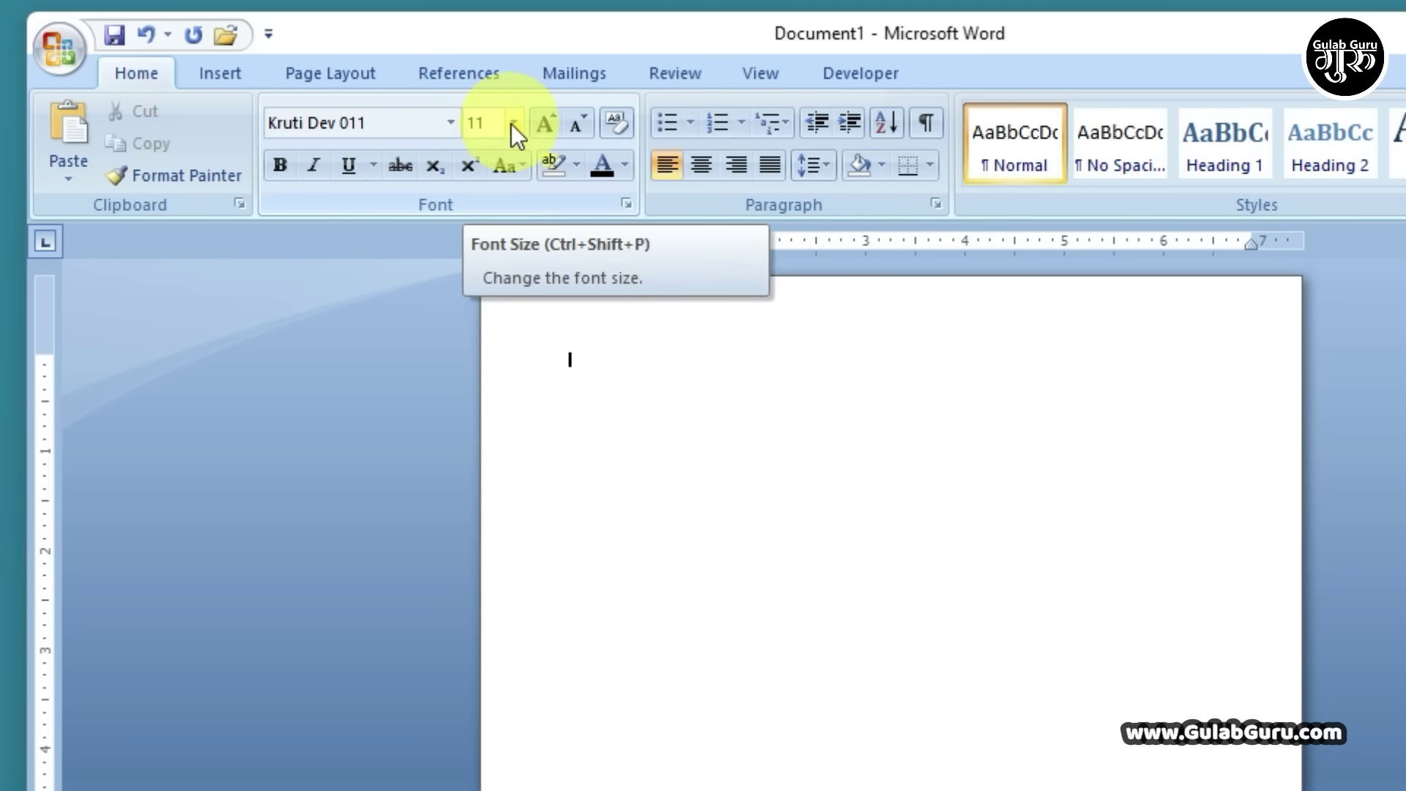
Grow the font size for the empty document's text to 22.
left_click(513, 124)
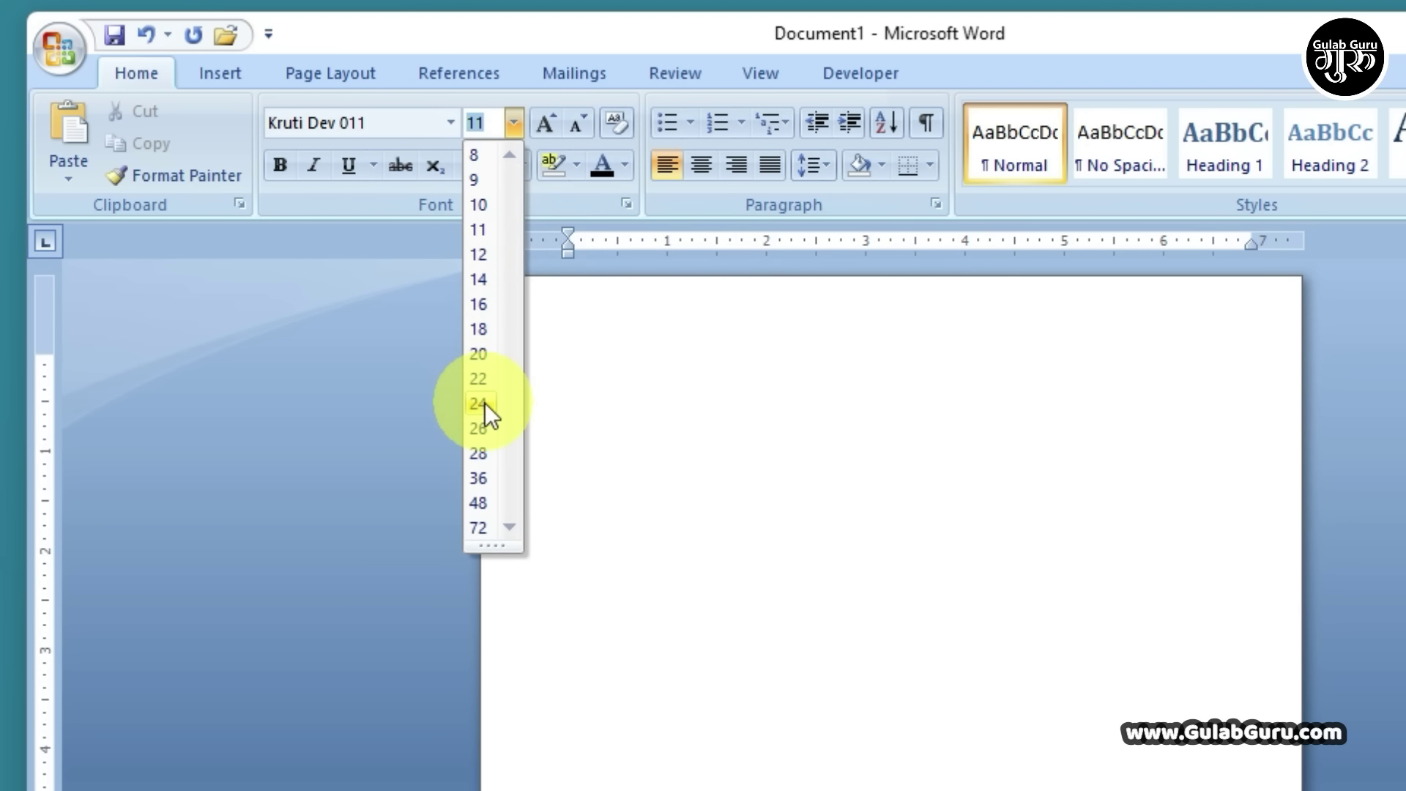
left_click(551, 129)
left_click(551, 129)
left_click(551, 129)
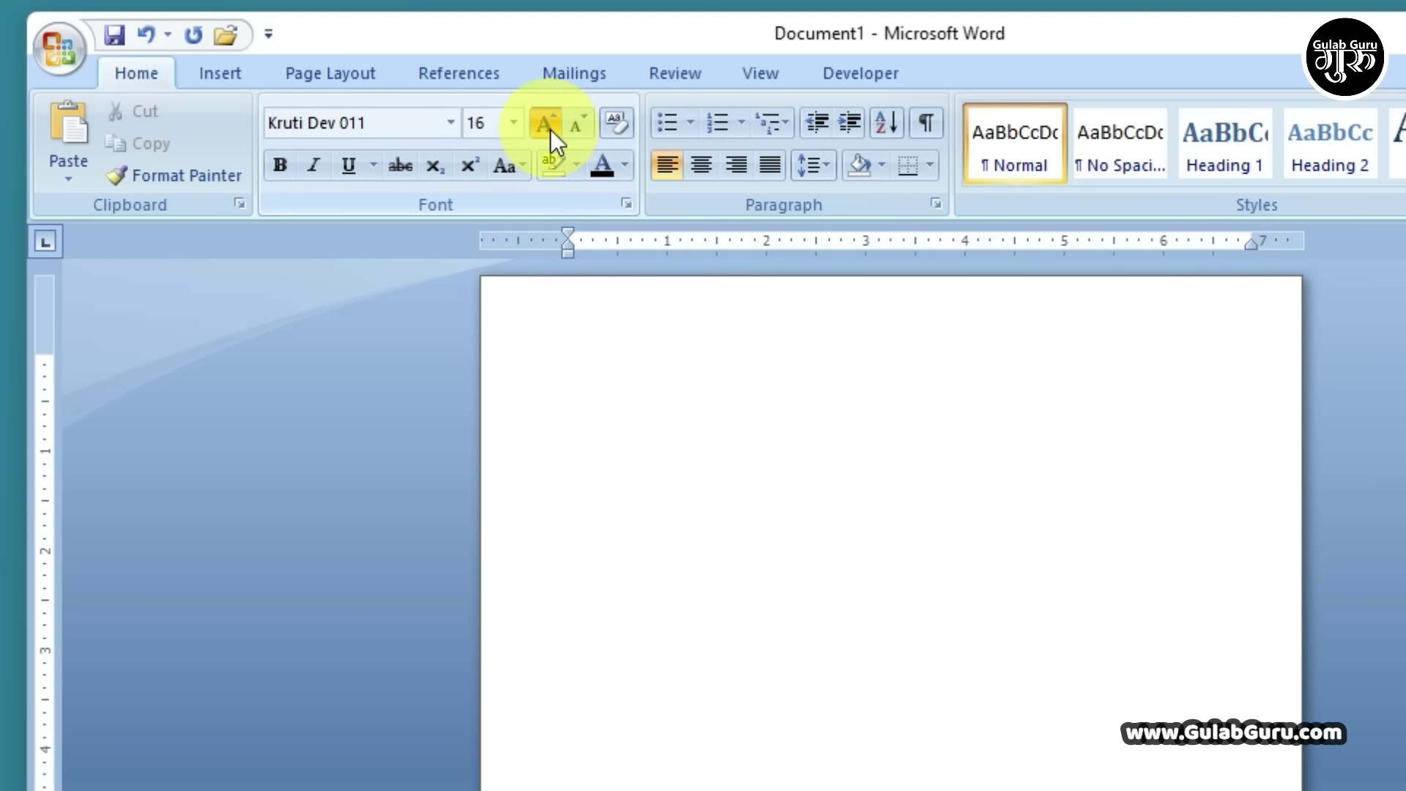
left_click(551, 128)
left_click(550, 129)
left_click(551, 129)
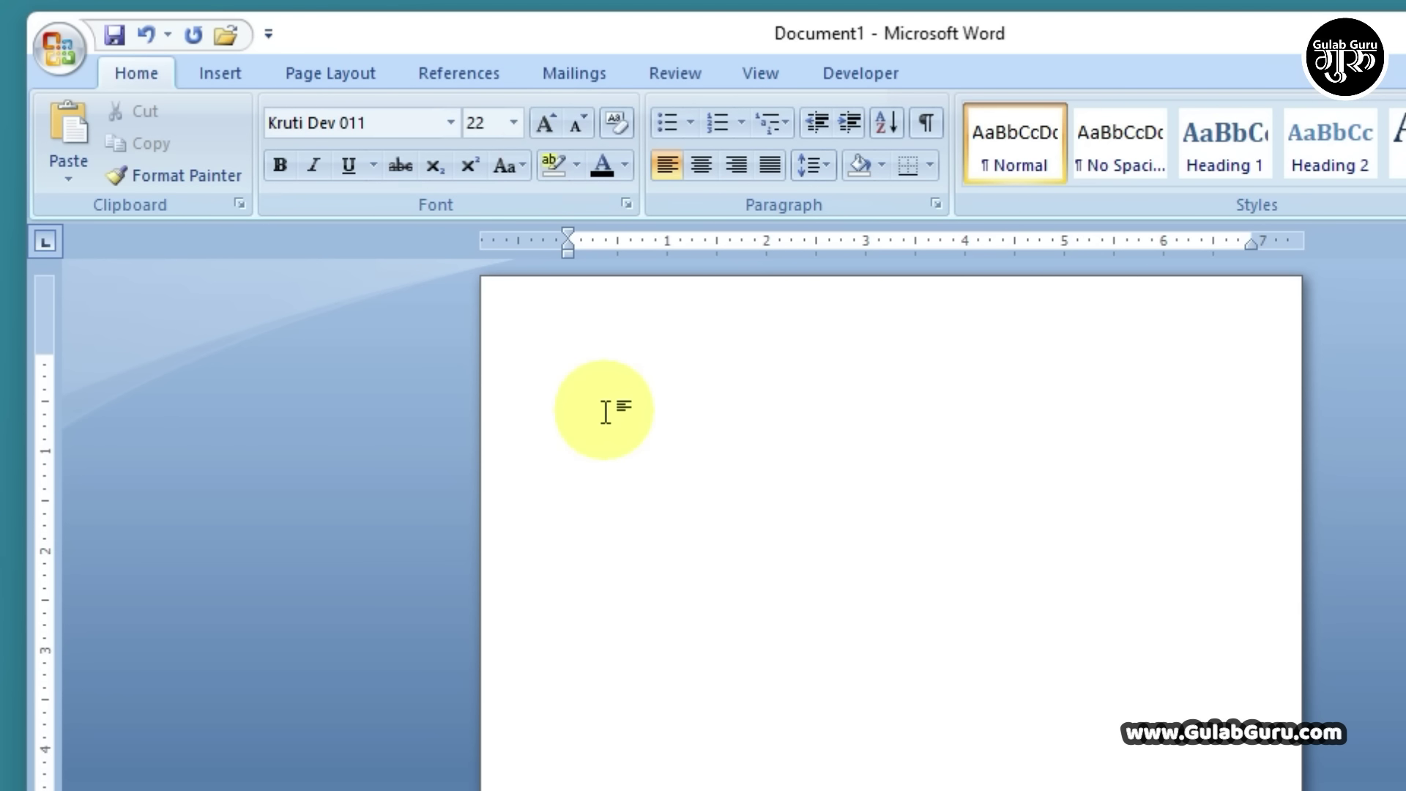
Try out a line of random Hindi sample text in Kruti Dev 011 and delete the whole line.
type("klkfjdf")
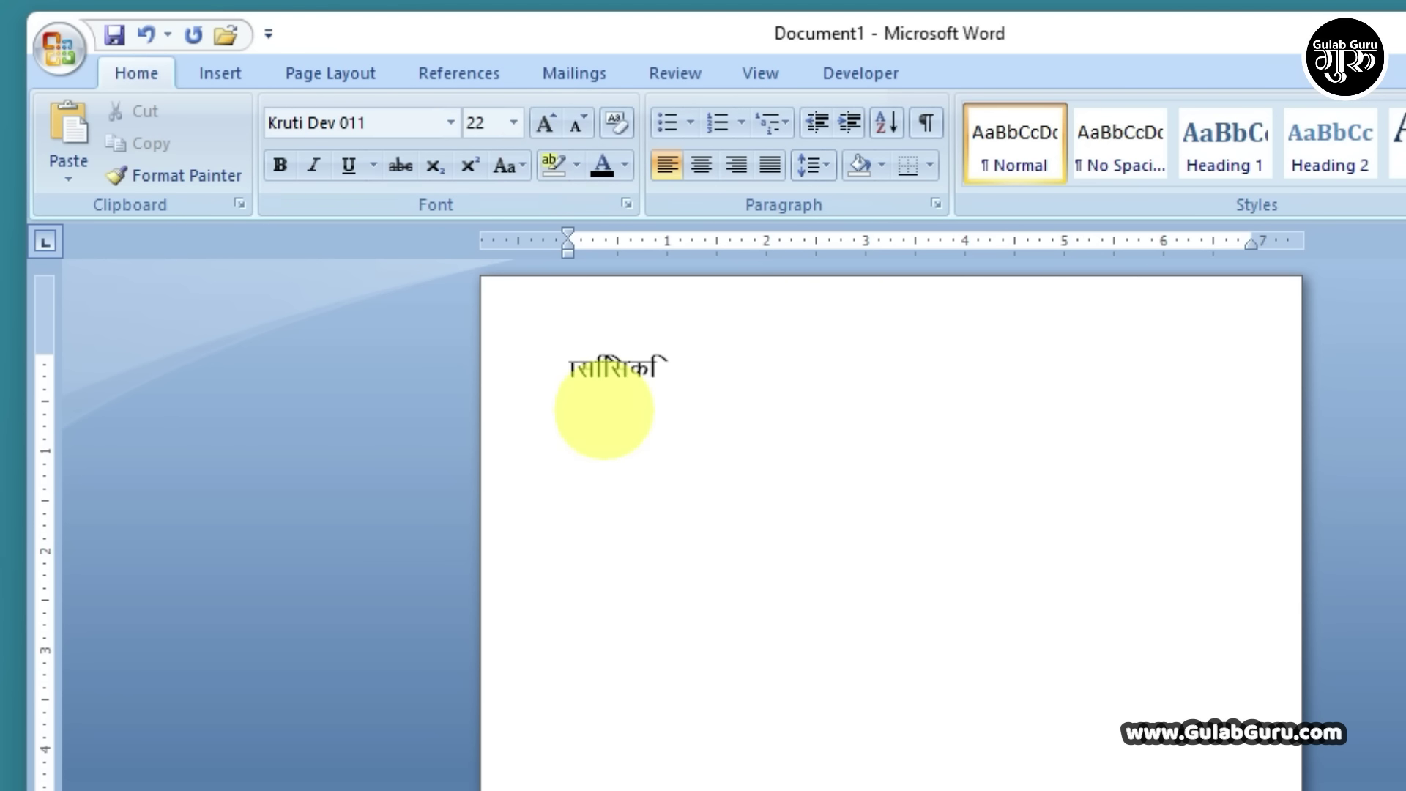
type("d[rre fpoer")
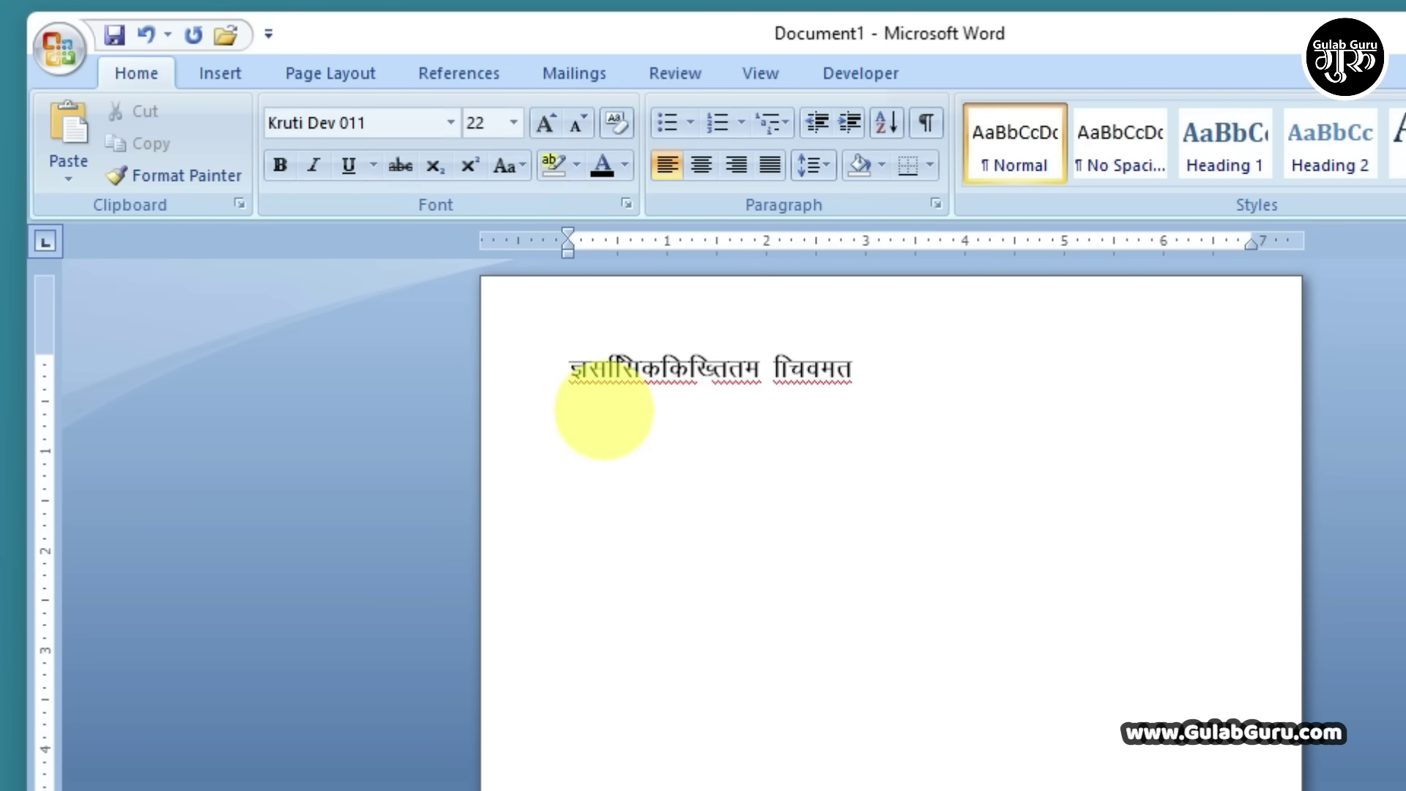
type(" kf;fifeorkf")
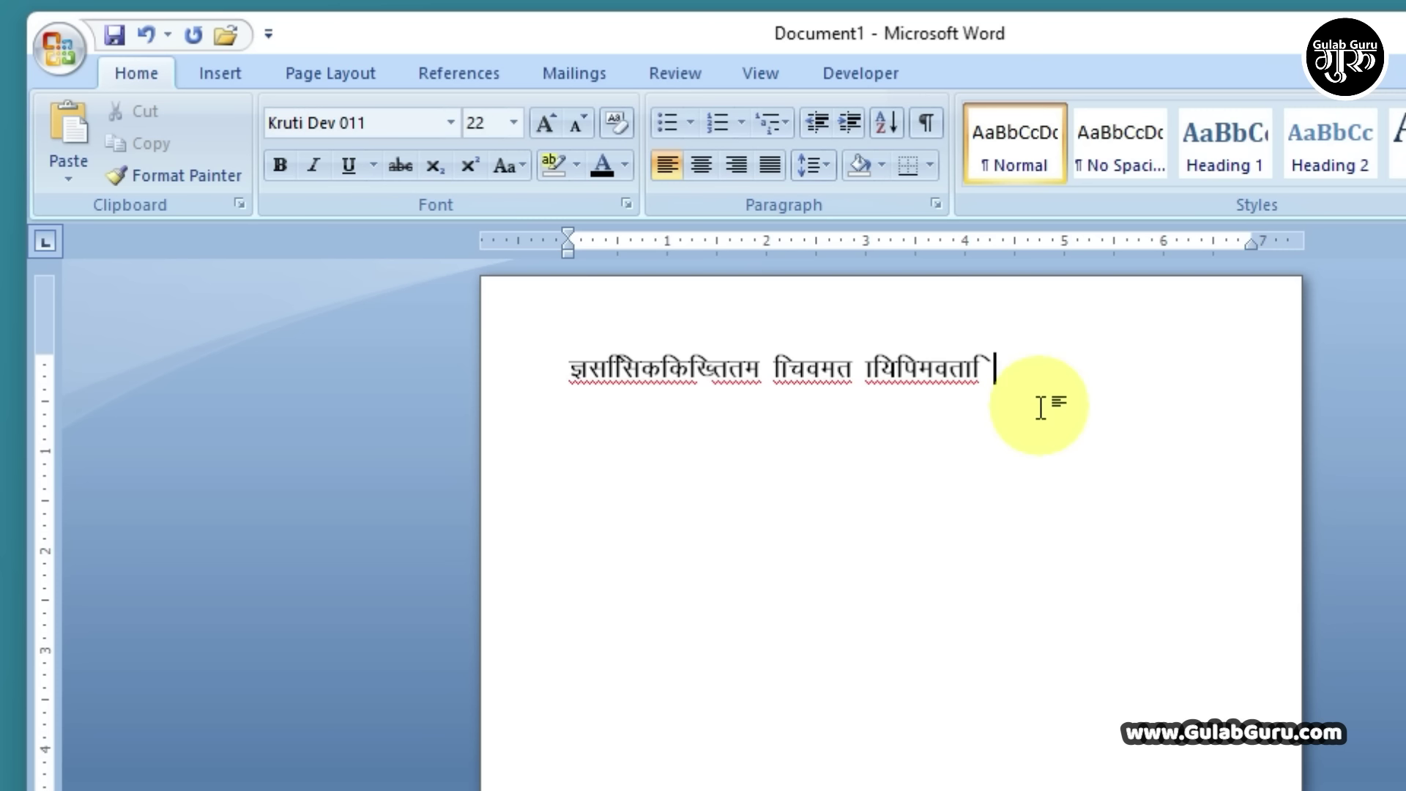
left_click_drag(1009, 377, 566, 366)
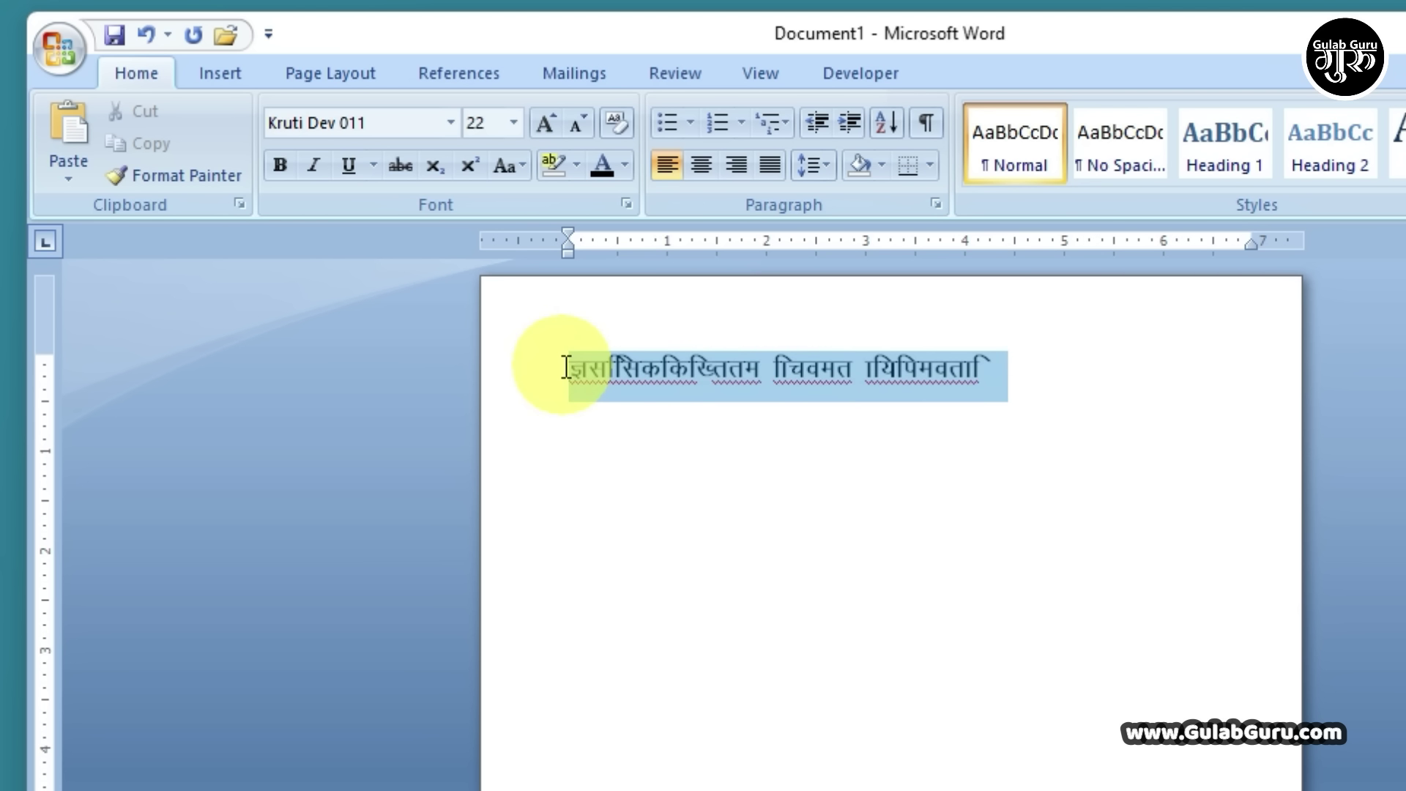
key("Delete")
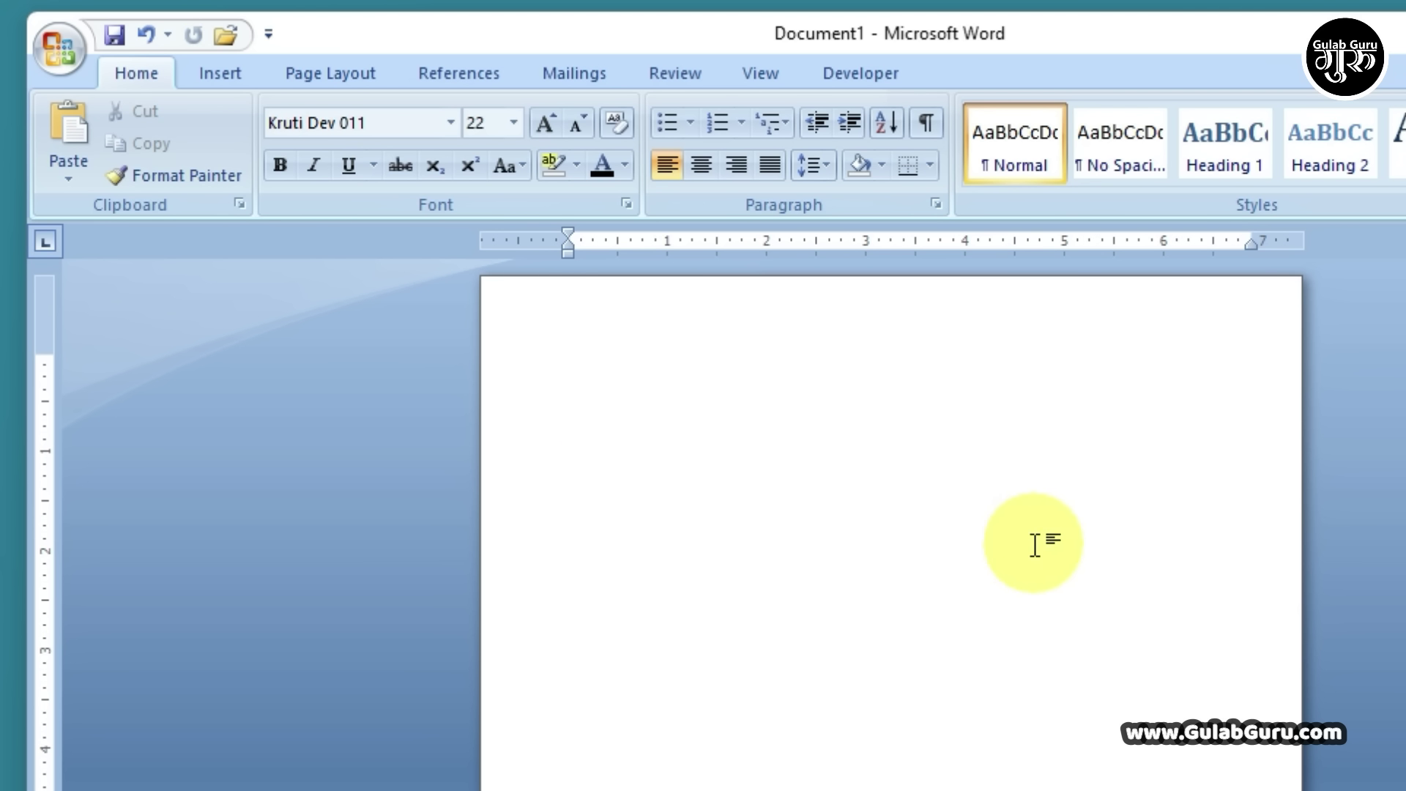
Look through the available fonts and set the text font to Calibri (Body).
left_click(449, 125)
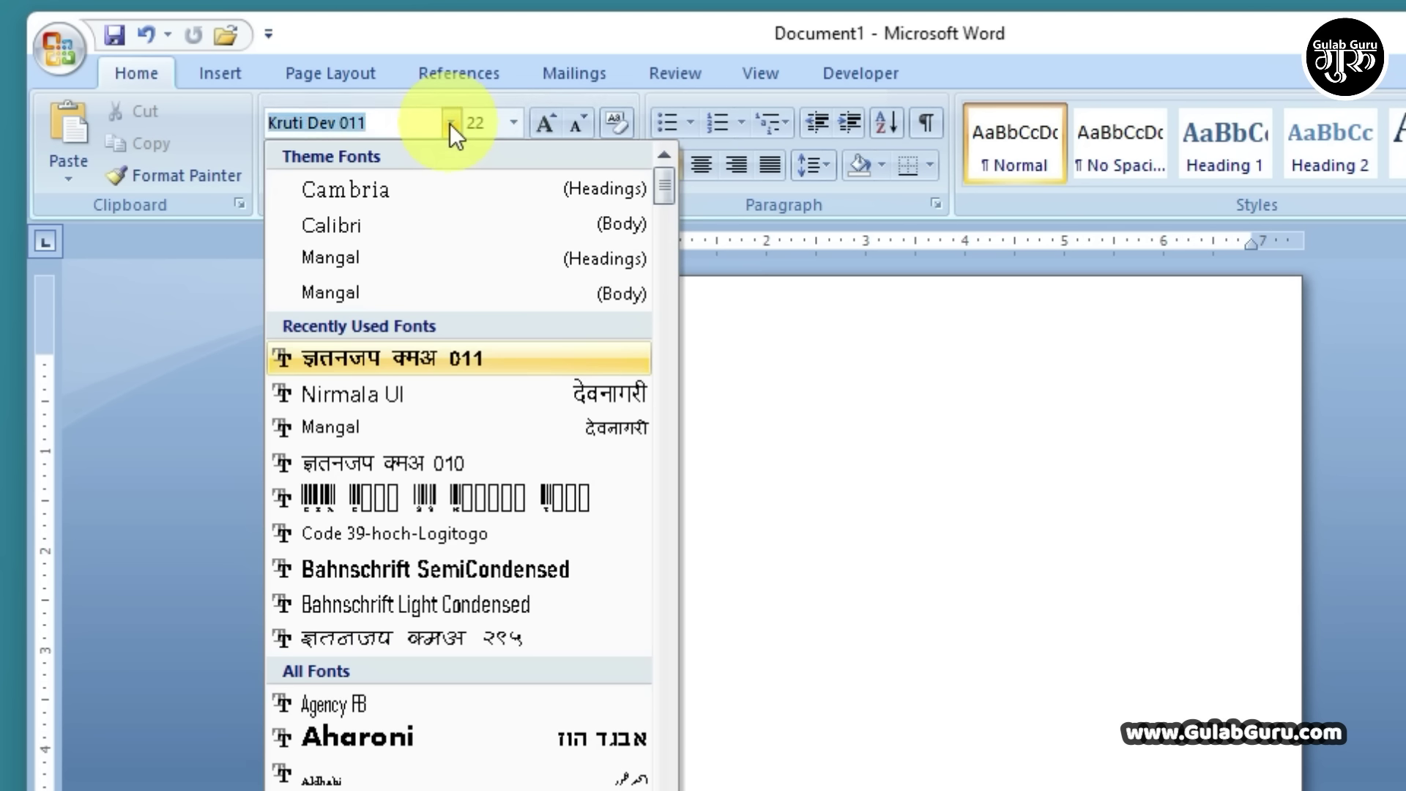
scroll(512, 776, "down", 4)
scroll(498, 777, "down", 4)
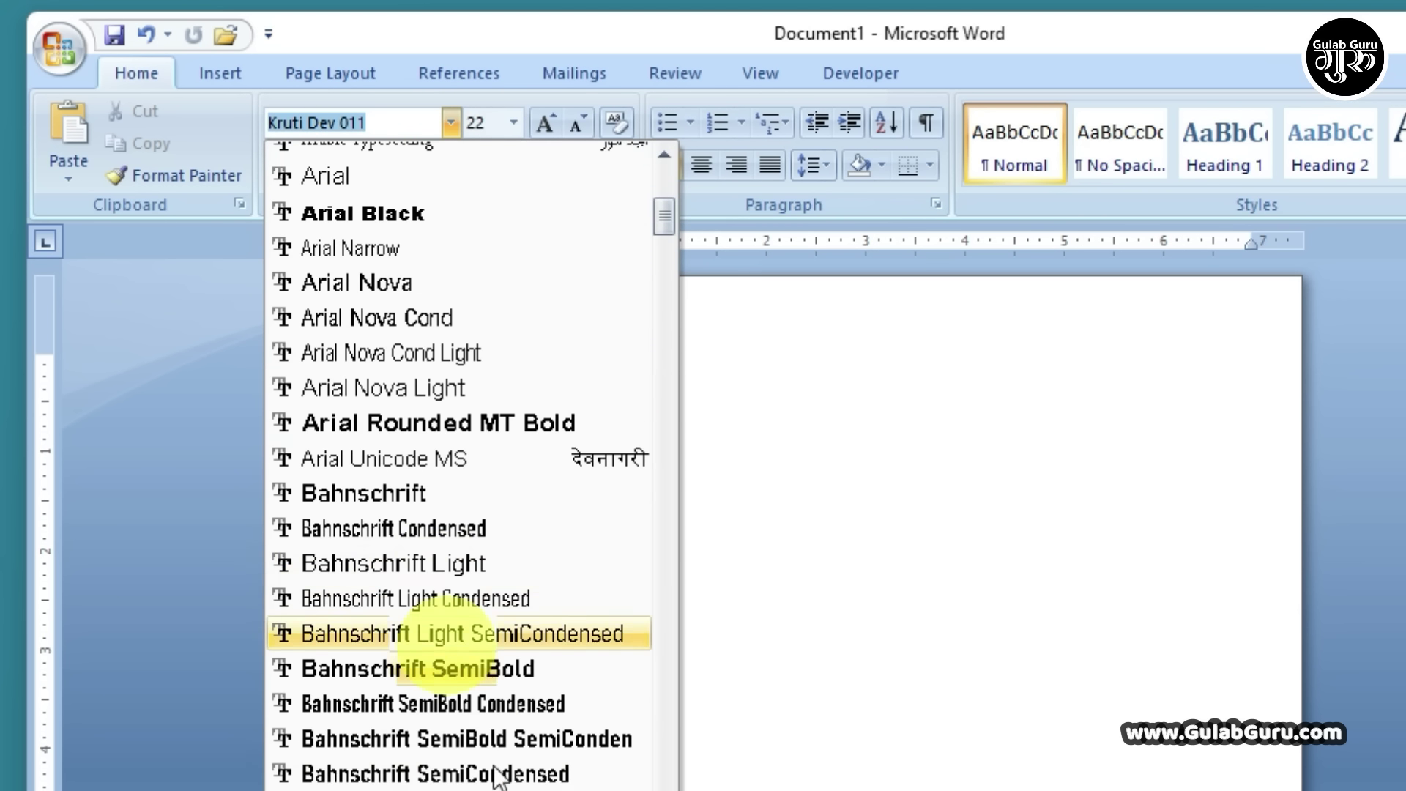
scroll(509, 684, "up", 8)
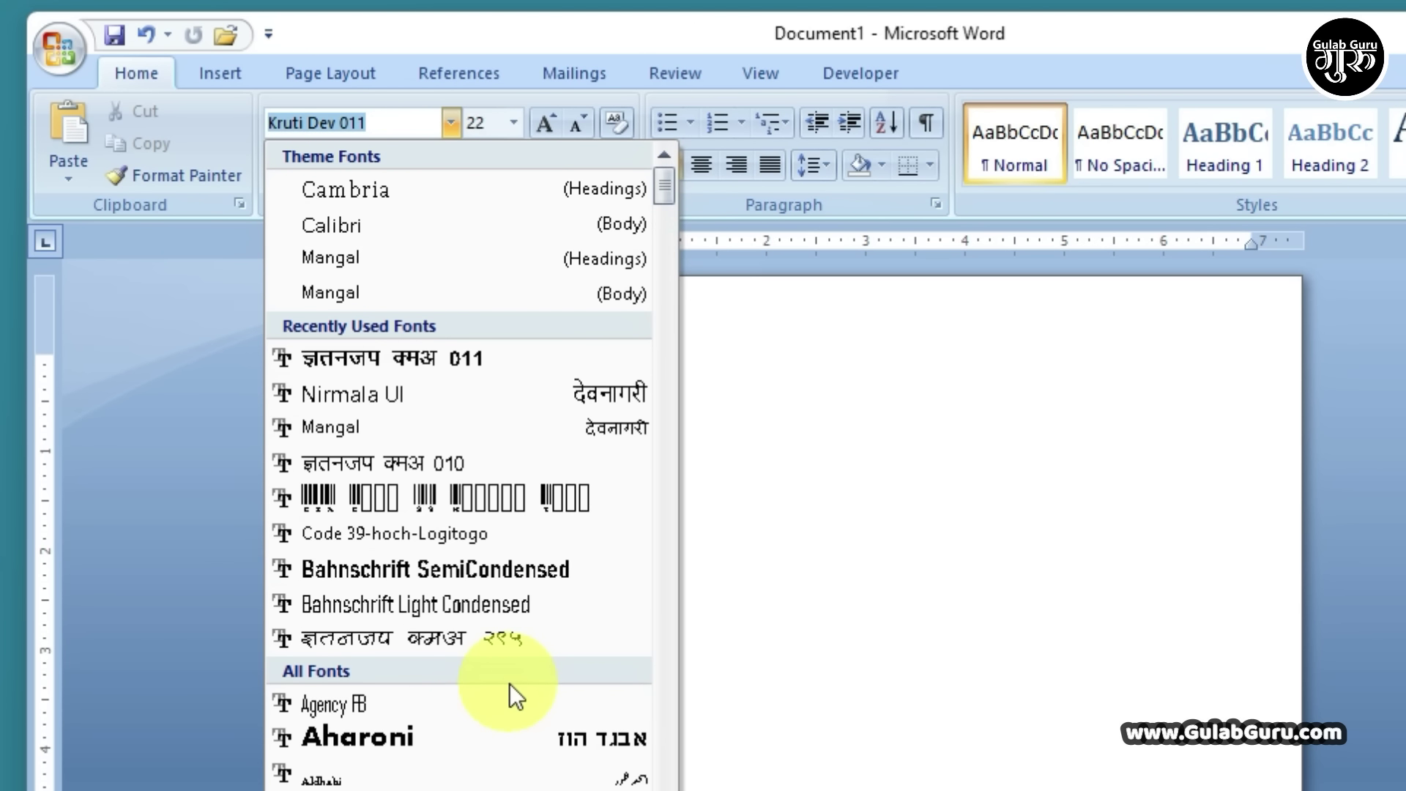
left_click(350, 229)
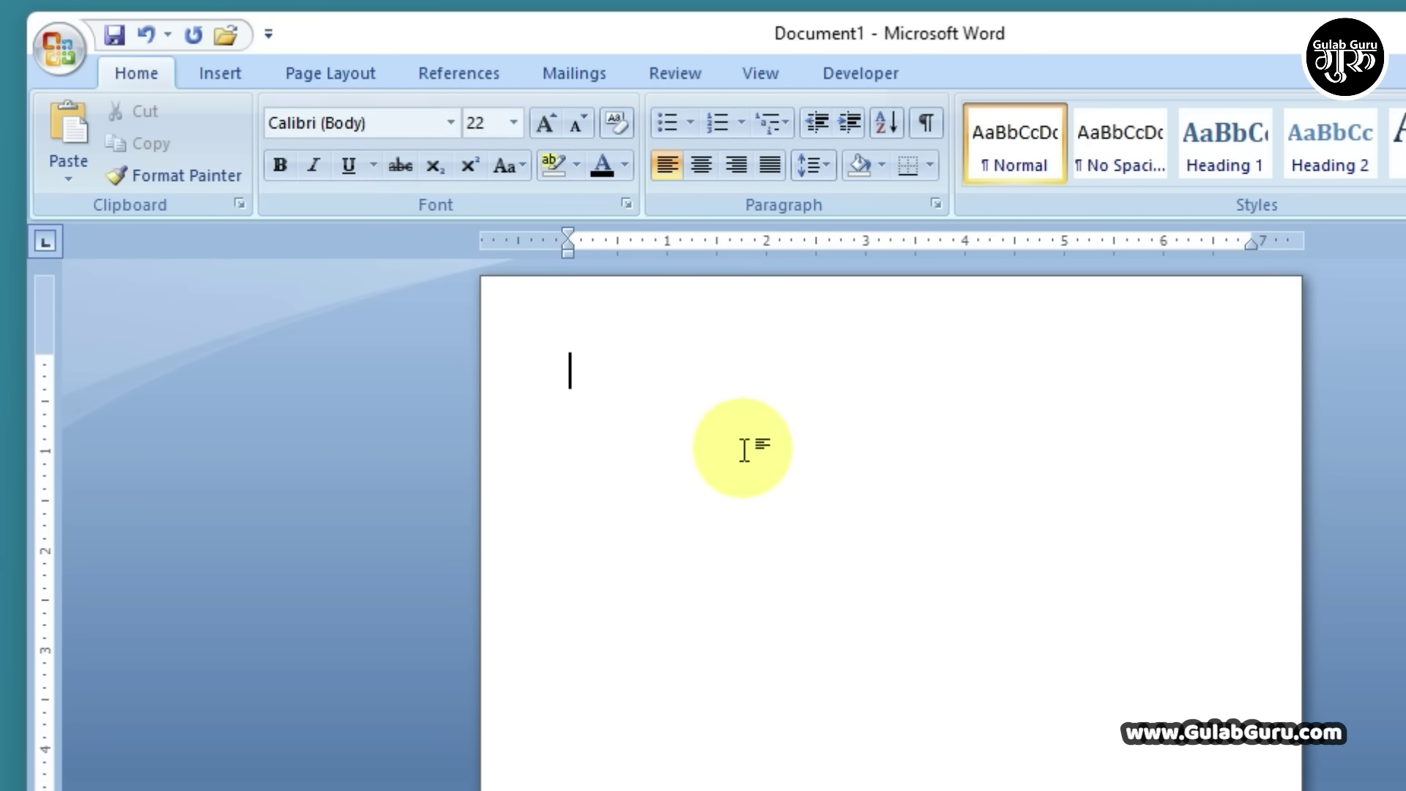
Try out the English sample text "Jfldfje fkffdfpe kfuefj" in Calibri and erase it all.
type("jfldfje f")
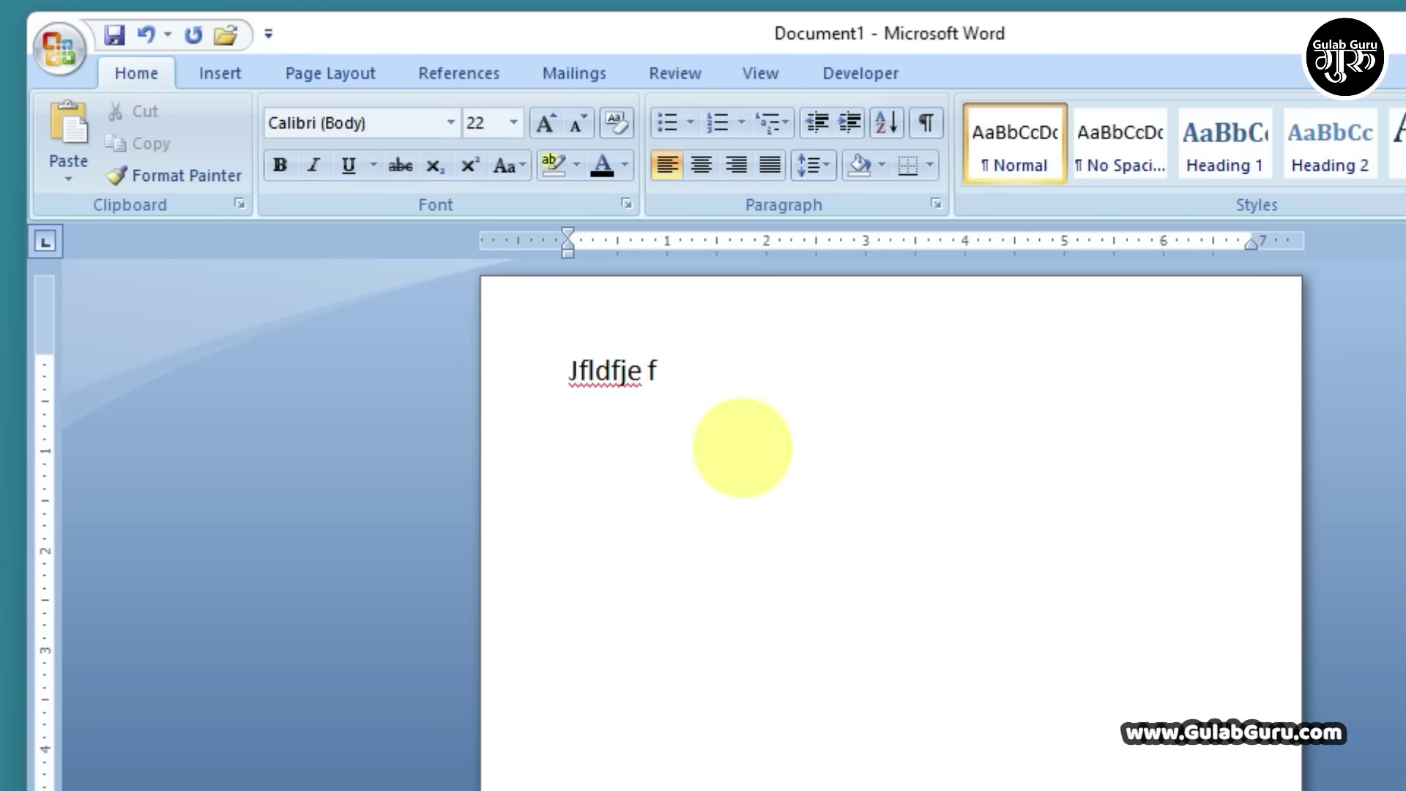
type("kffdfpe k")
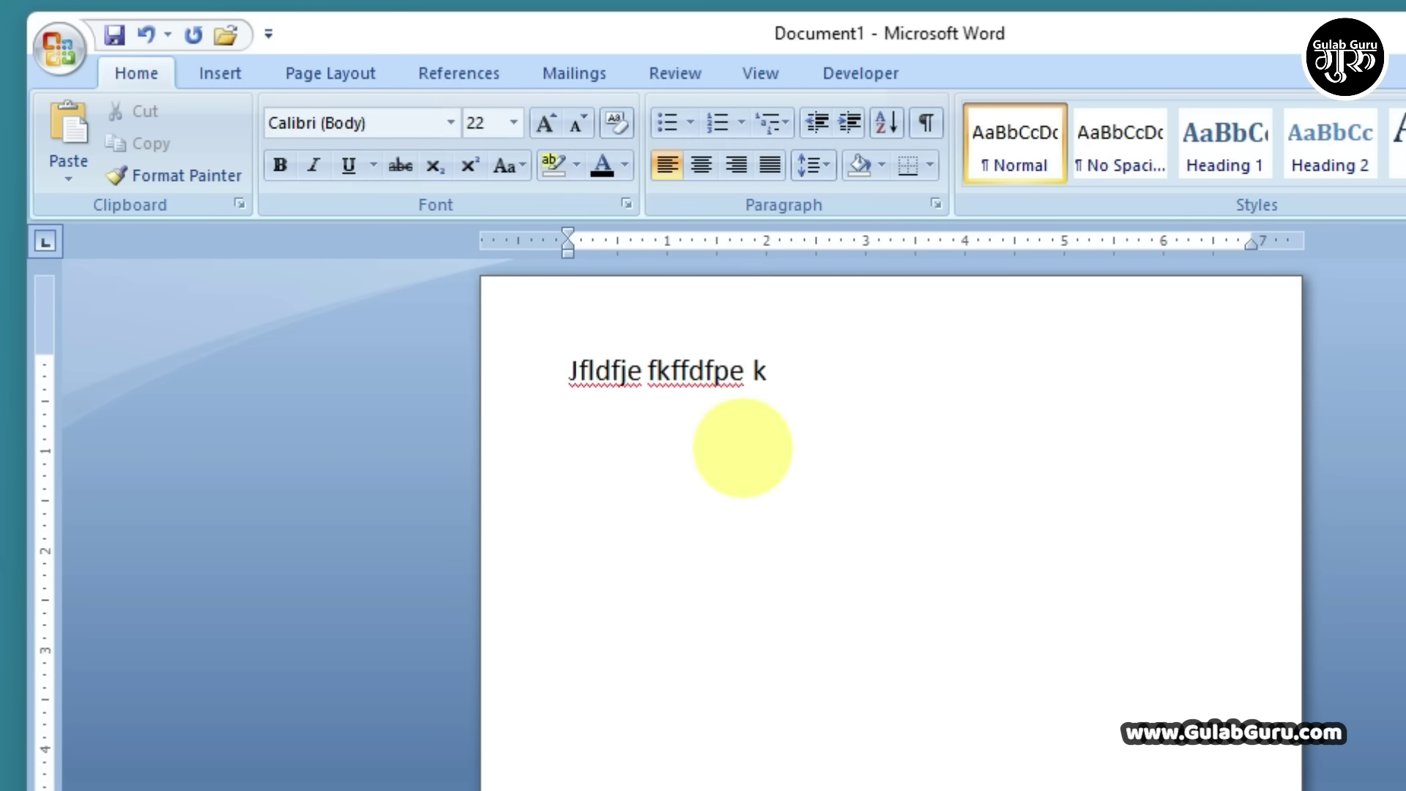
type("fuefj")
key("BackSpace")
key("BackSpace")
key("BackSpace")
key("BackSpace")
key("BackSpace")
key("BackSpace")
key("BackSpace")
key("BackSpace")
key("BackSpace")
key("BackSpace")
key("BackSpace")
key("BackSpace")
key("BackSpace")
key("BackSpace")
key("BackSpace")
key("BackSpace")
key("BackSpace")
key("BackSpace")
key("BackSpace")
key("BackSpace")
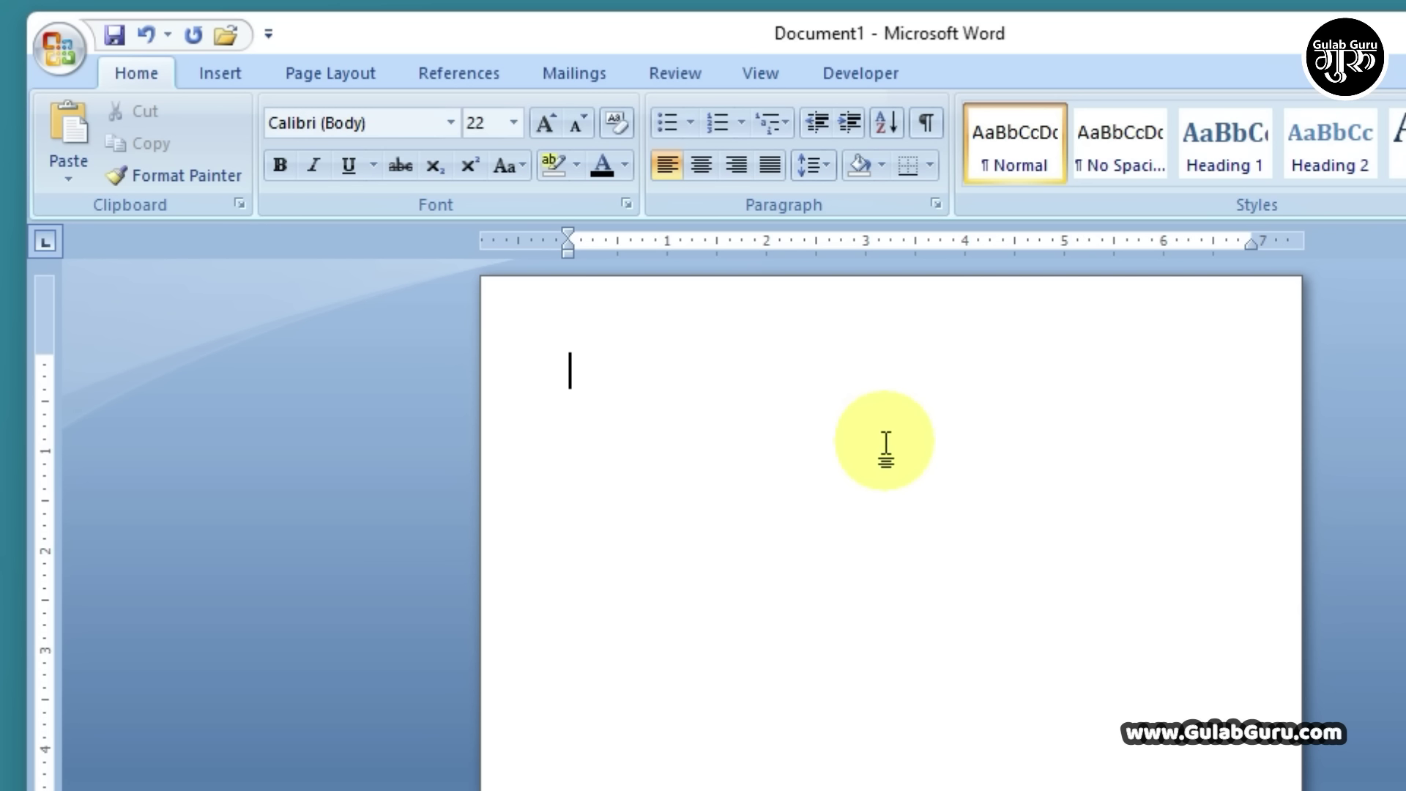
Generate sample paragraphs on the blank page with =rand() and look through the inserted text.
type("=rand(")
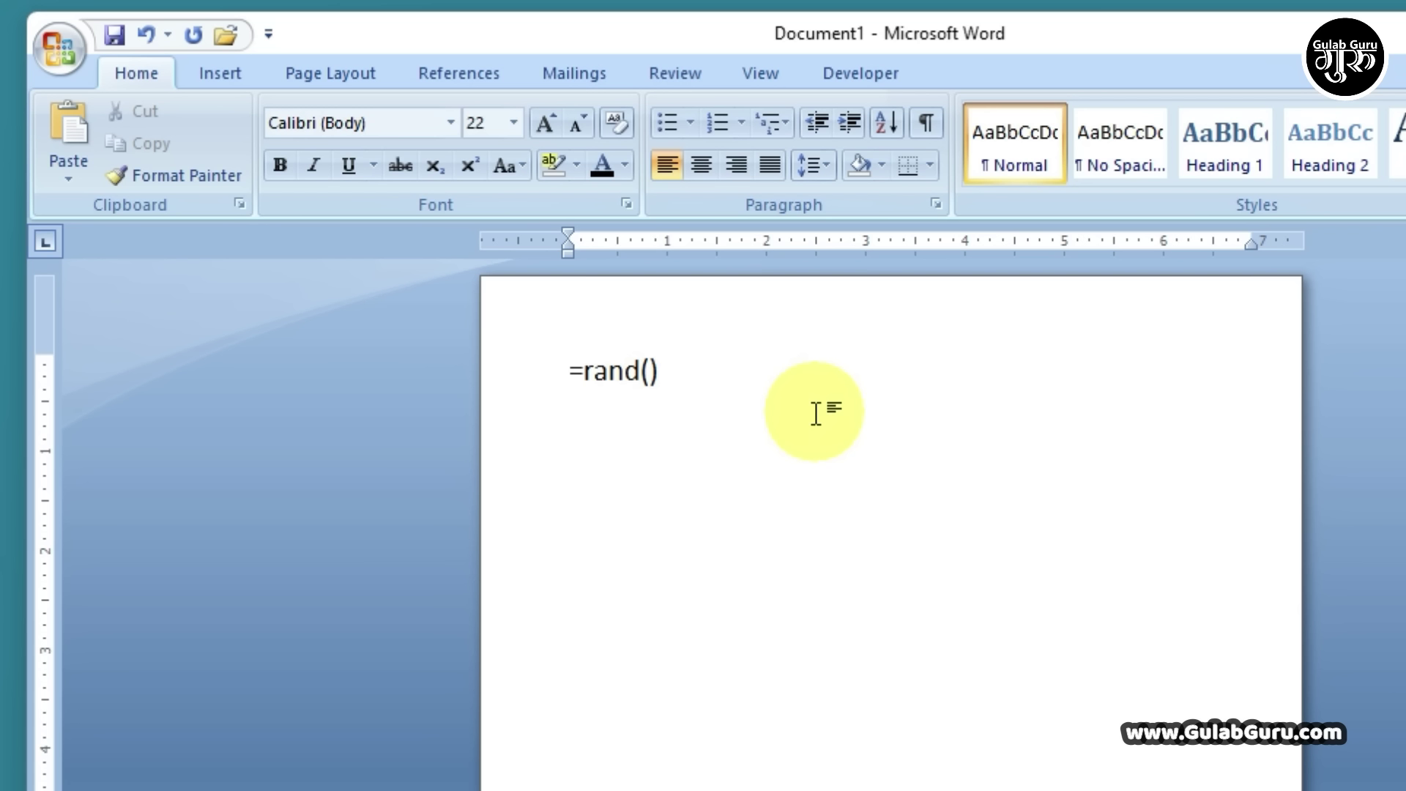
key("Return")
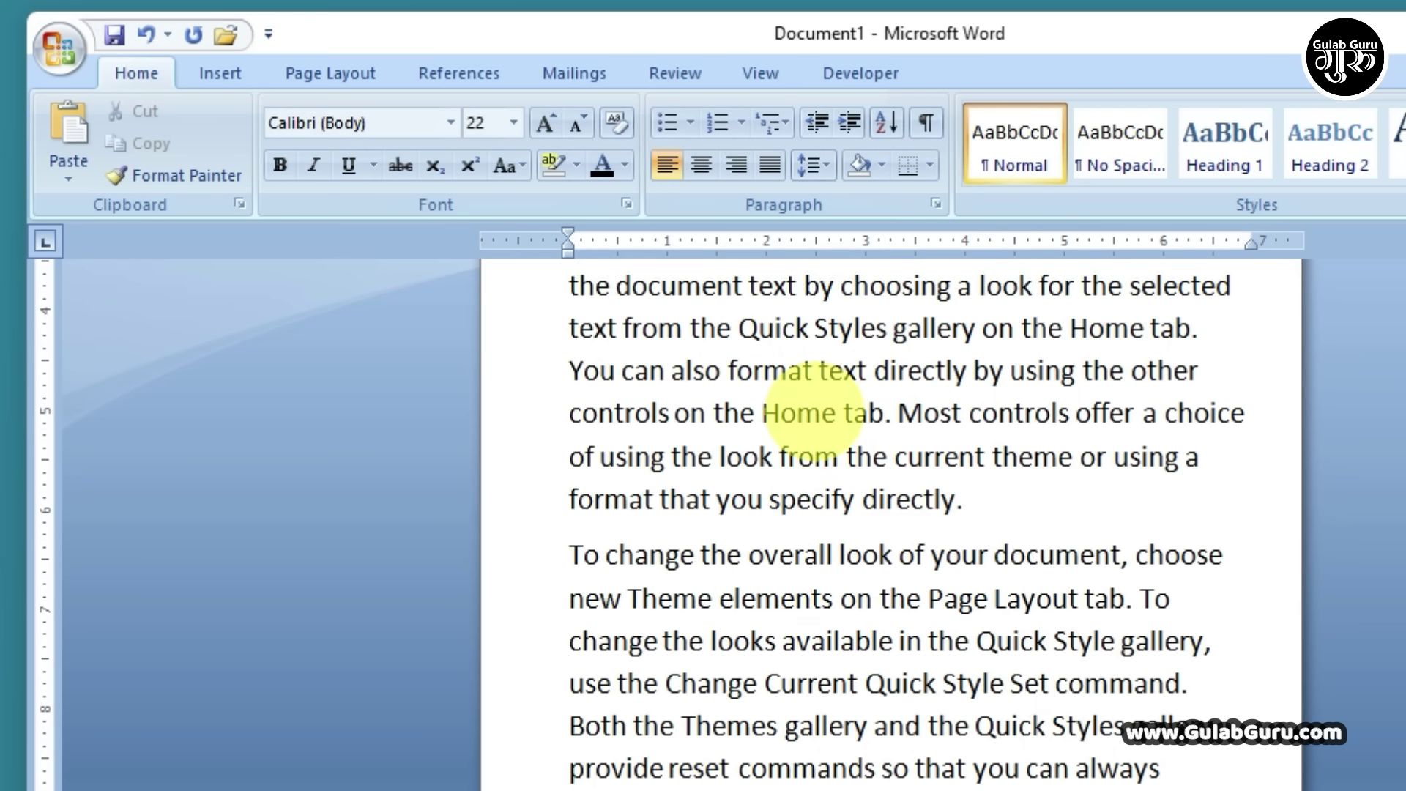
scroll(862, 548, "up", 4)
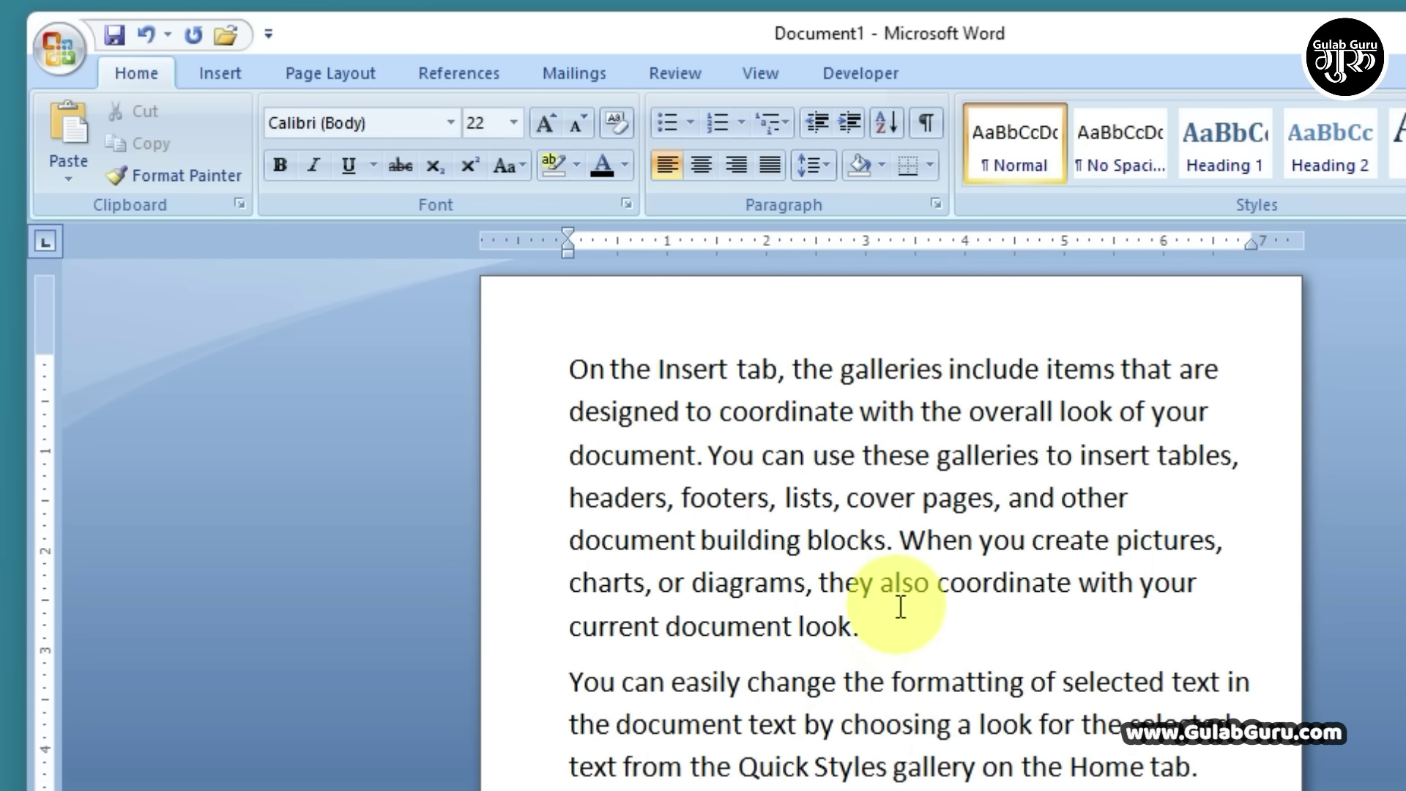
scroll(901, 606, "down", 4)
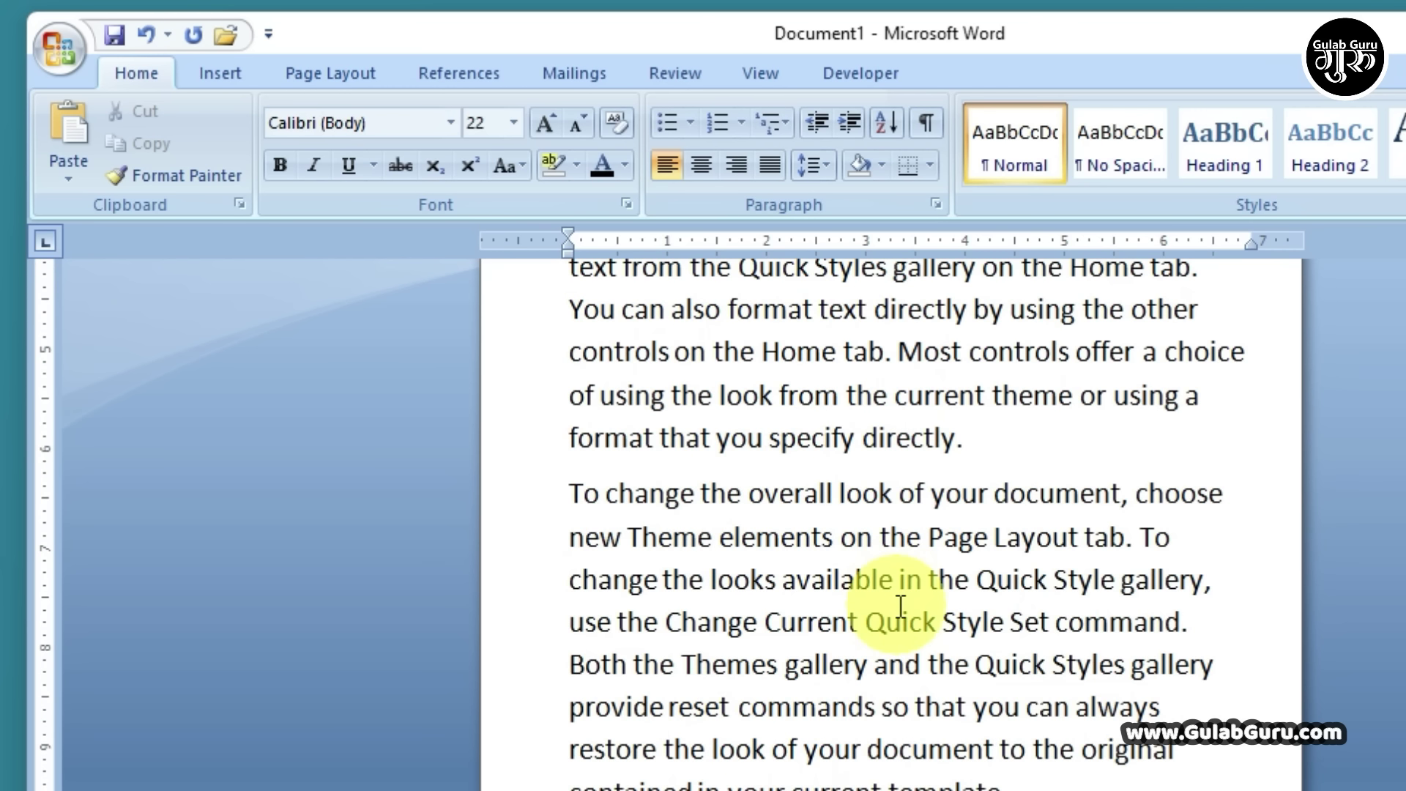
scroll(901, 606, "up", 3)
scroll(901, 606, "up", 2)
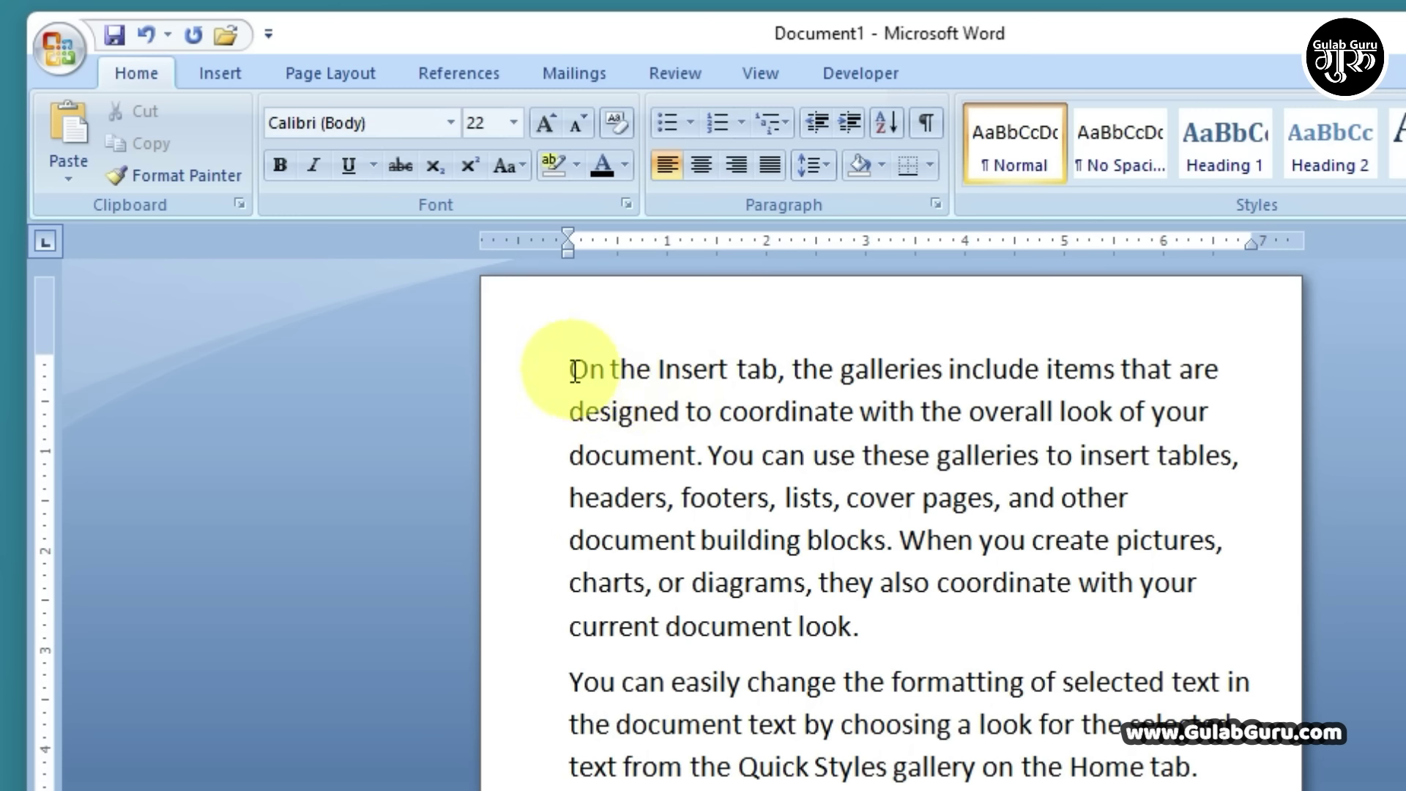
Make the words "On the Insert tab" at the start of the first paragraph bold.
left_click_drag(570, 368, 779, 373)
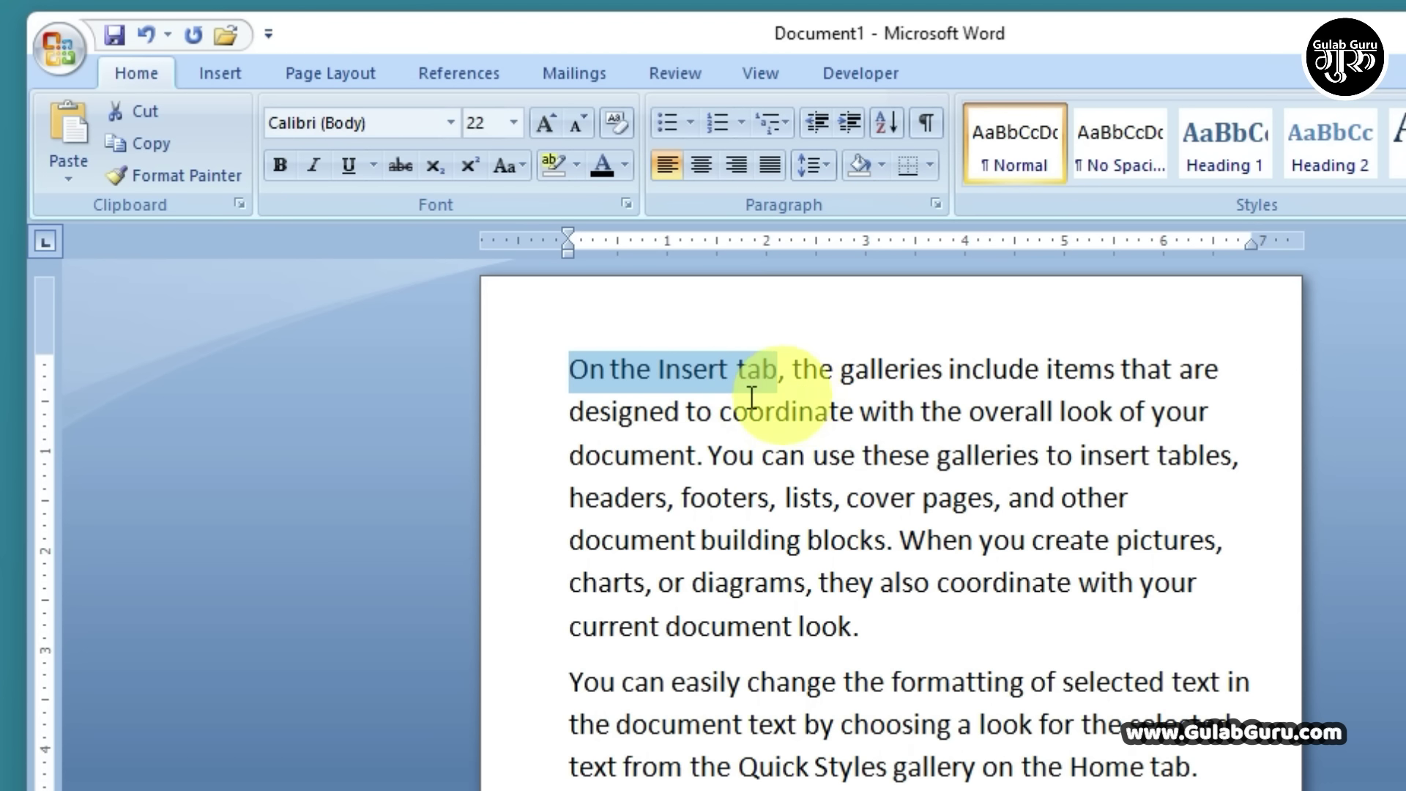
left_click(280, 173)
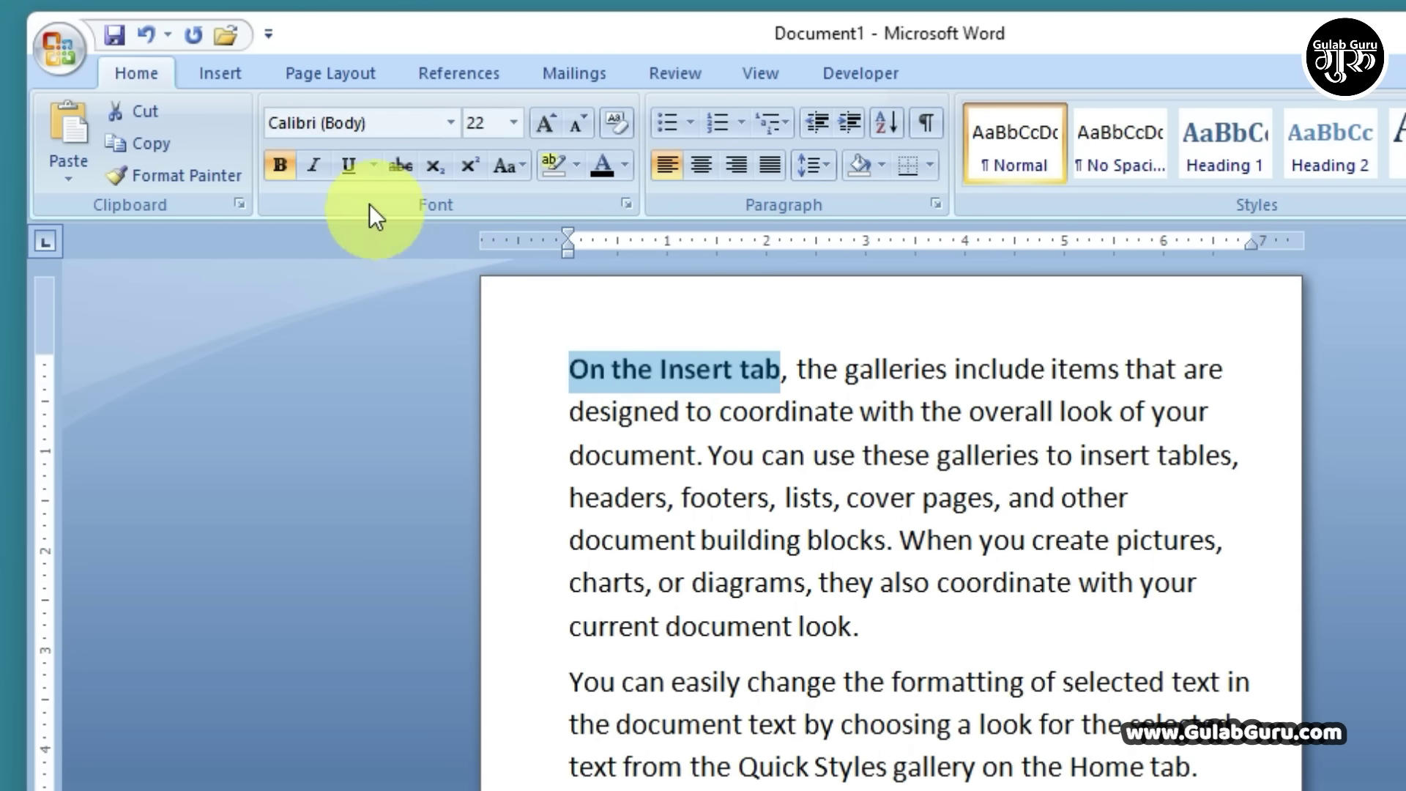
Make the selected words "On the Insert tab" italic and underlined, with the underline color set to Automatic.
left_click(319, 169)
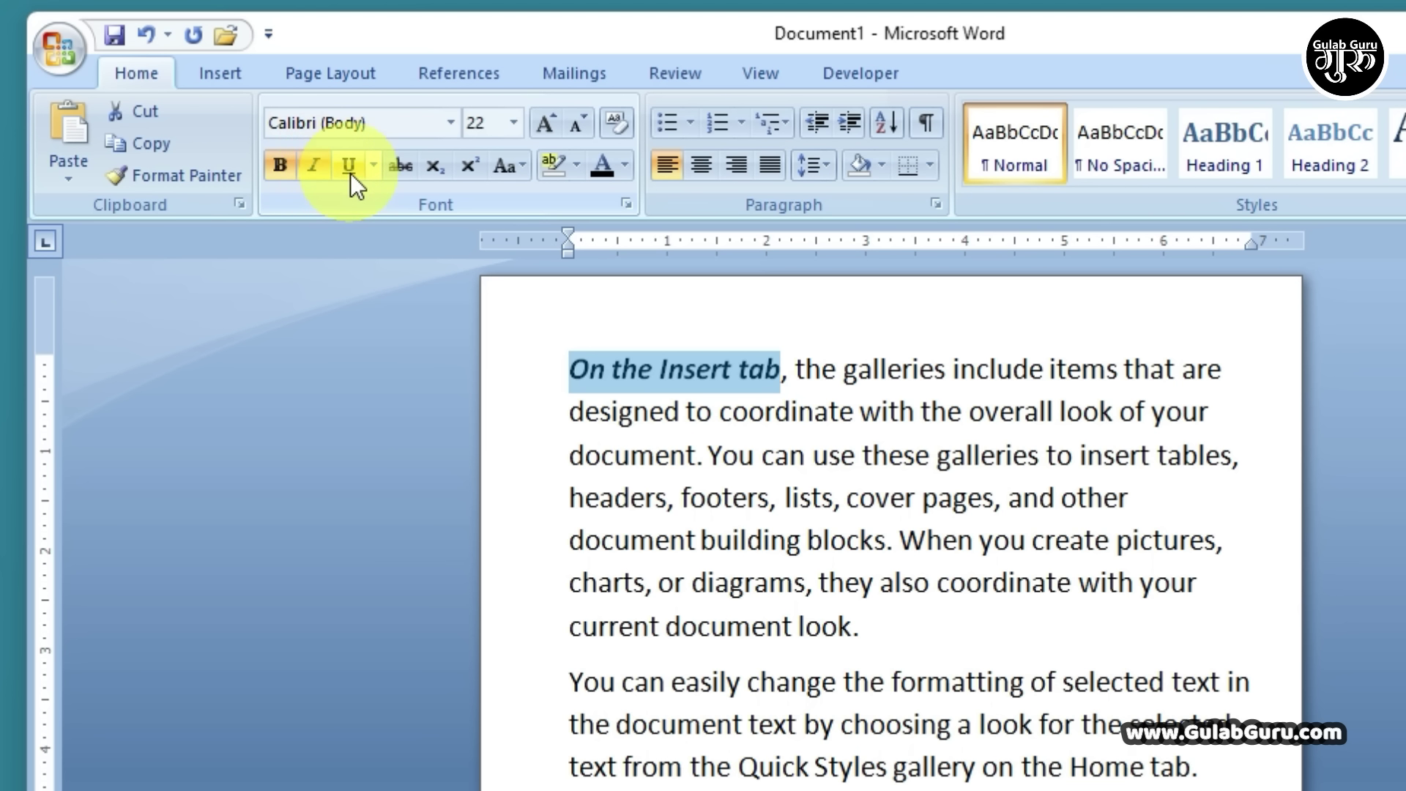
left_click(350, 173)
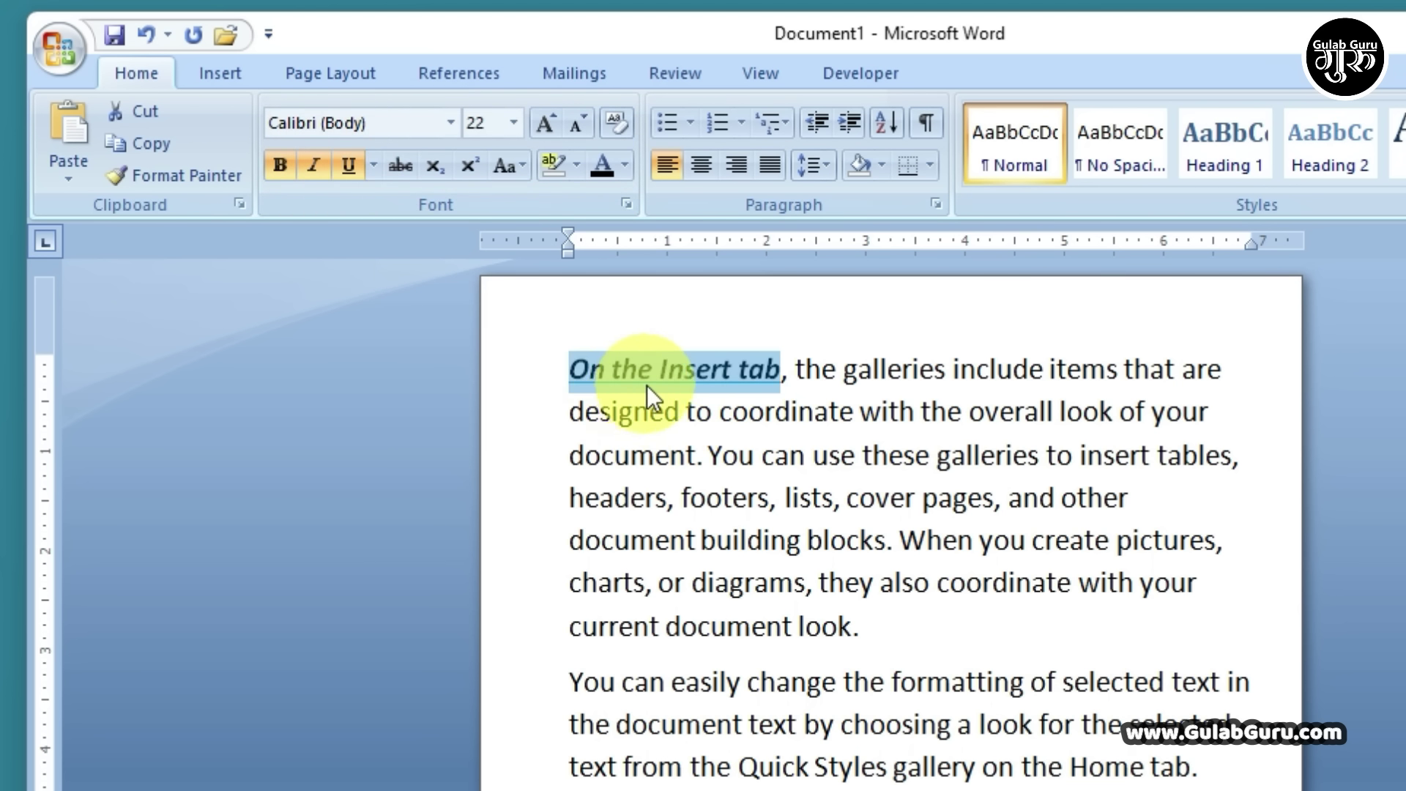
left_click(373, 169)
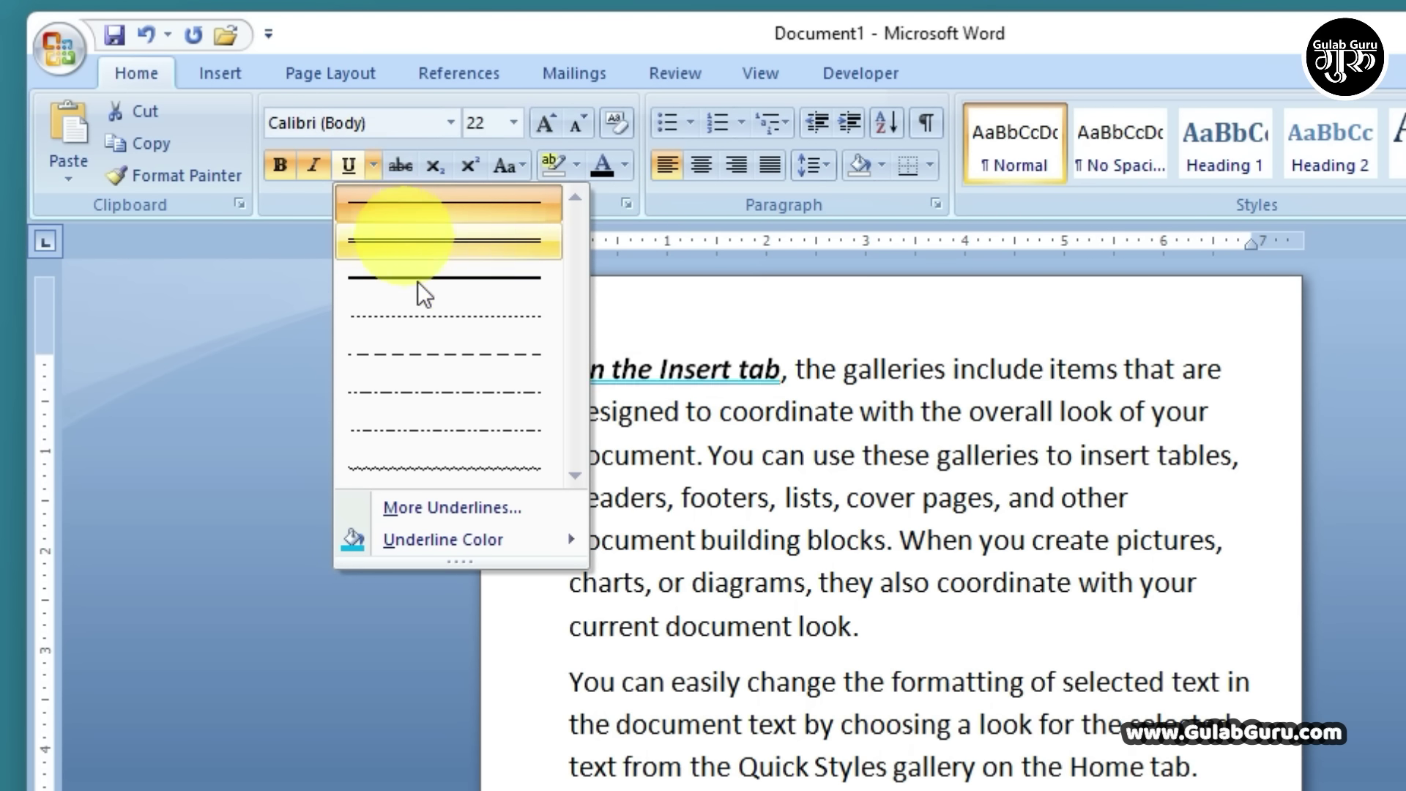
mouse_move(473, 542)
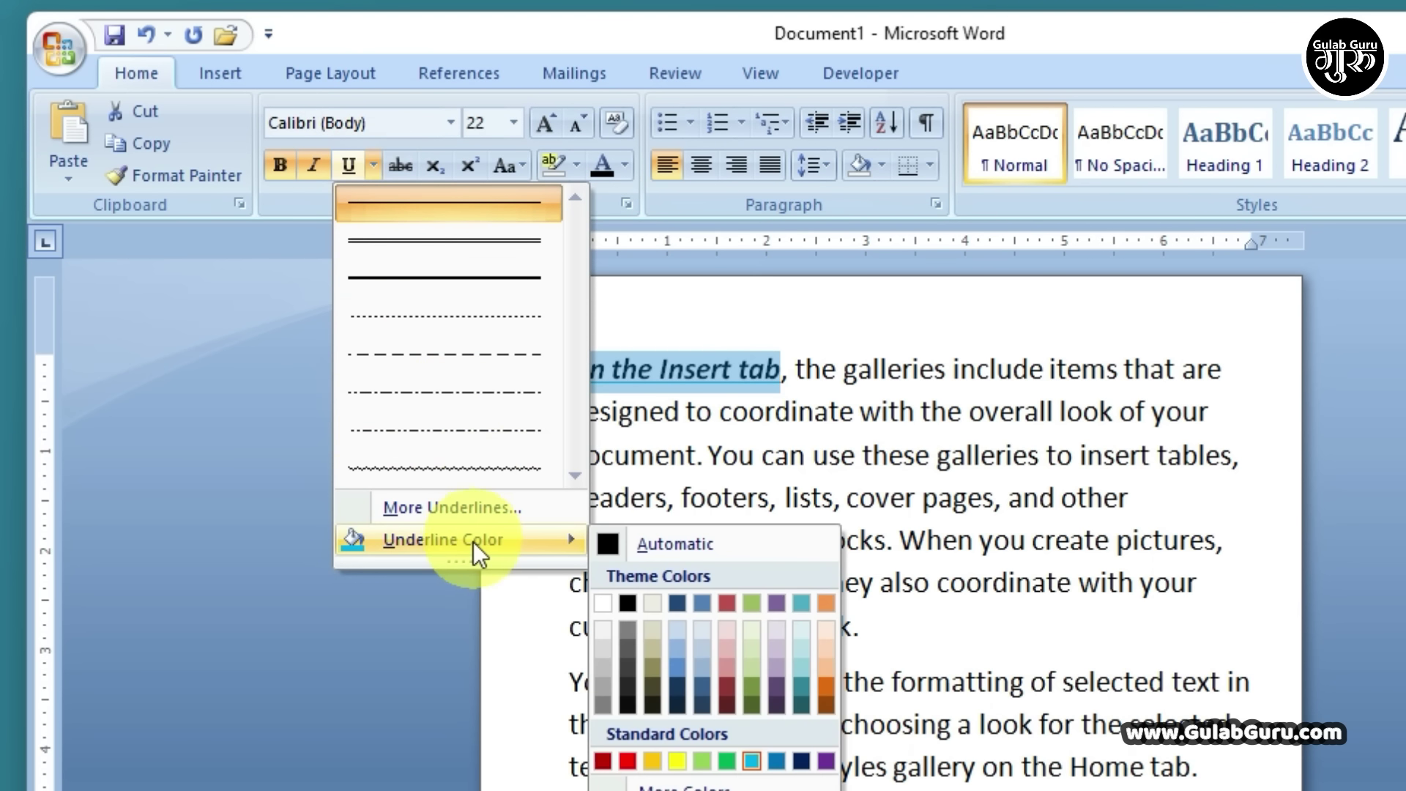
left_click(613, 546)
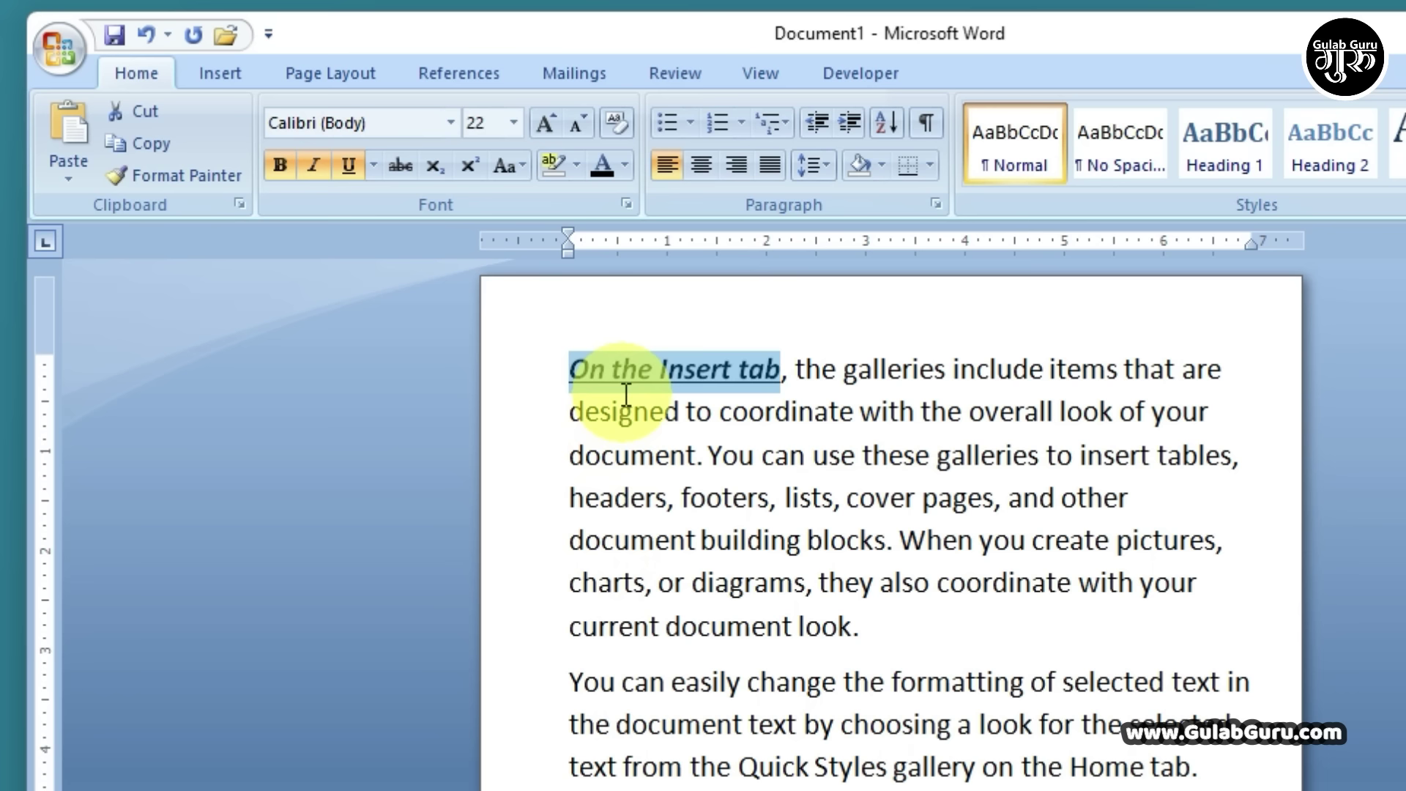
Remove the underline, italic and bold formatting from the selected words "On the Insert tab".
left_click(352, 170)
left_click(314, 167)
left_click(278, 167)
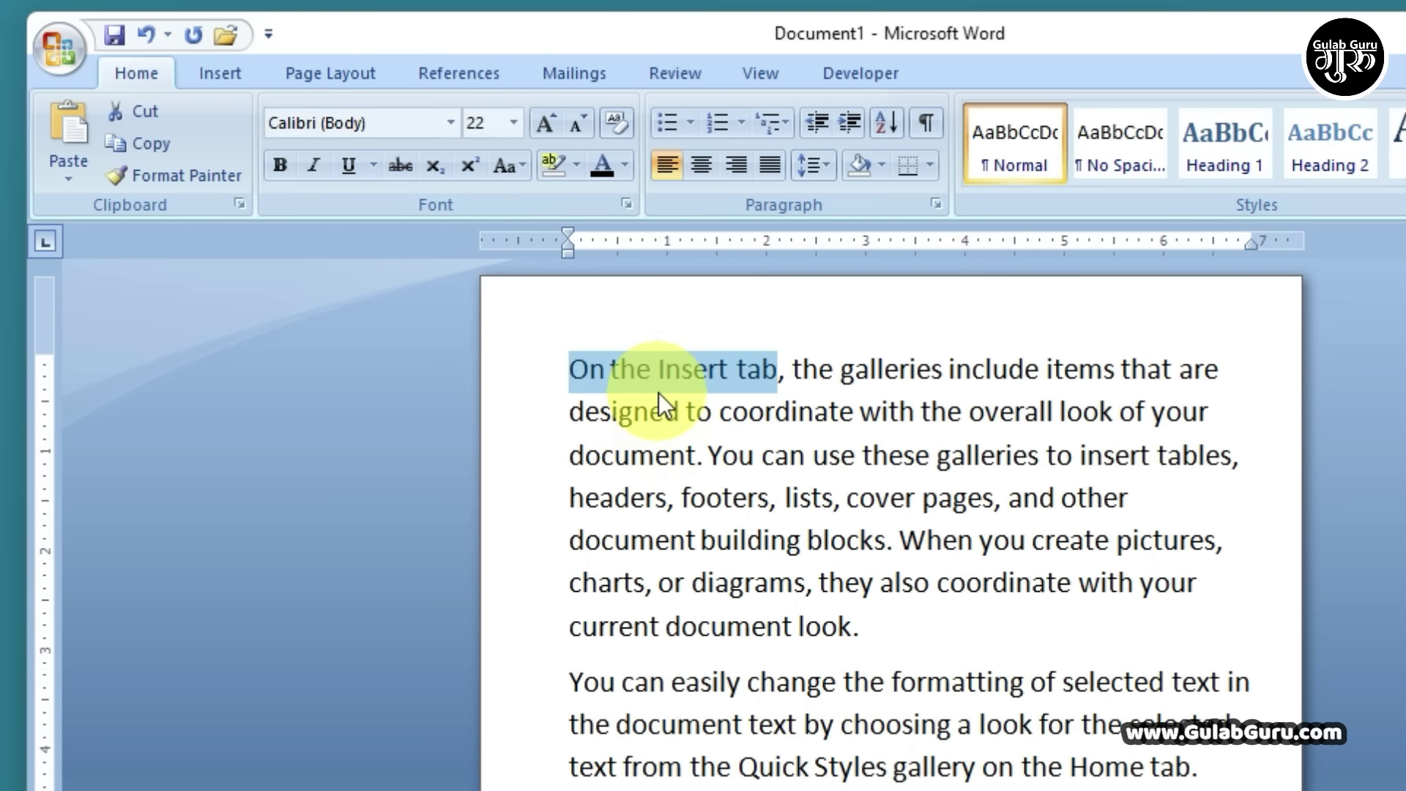
Look through the available fonts and font sizes, and enlarge the words "On the Insert tab" to size 26.
left_click(452, 123)
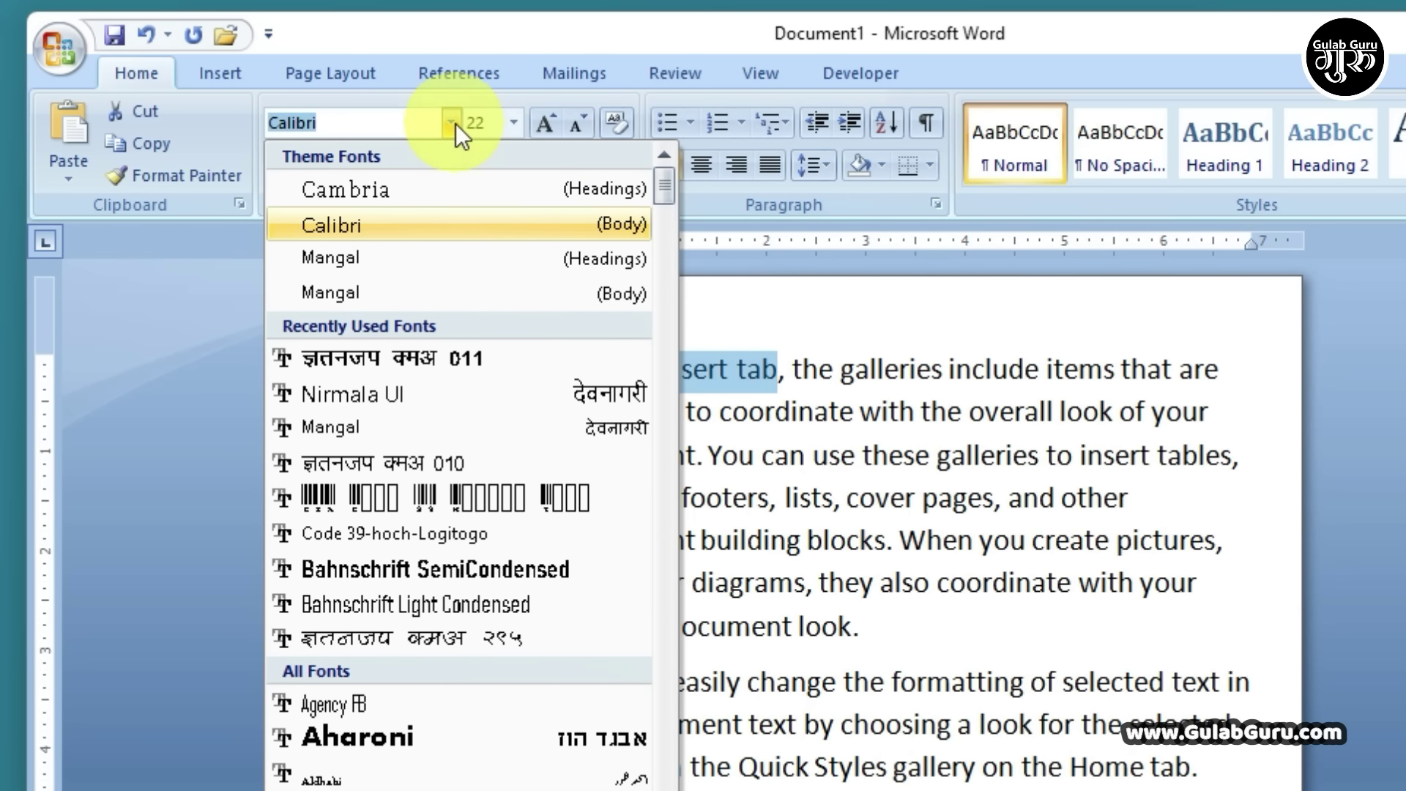
left_click(516, 123)
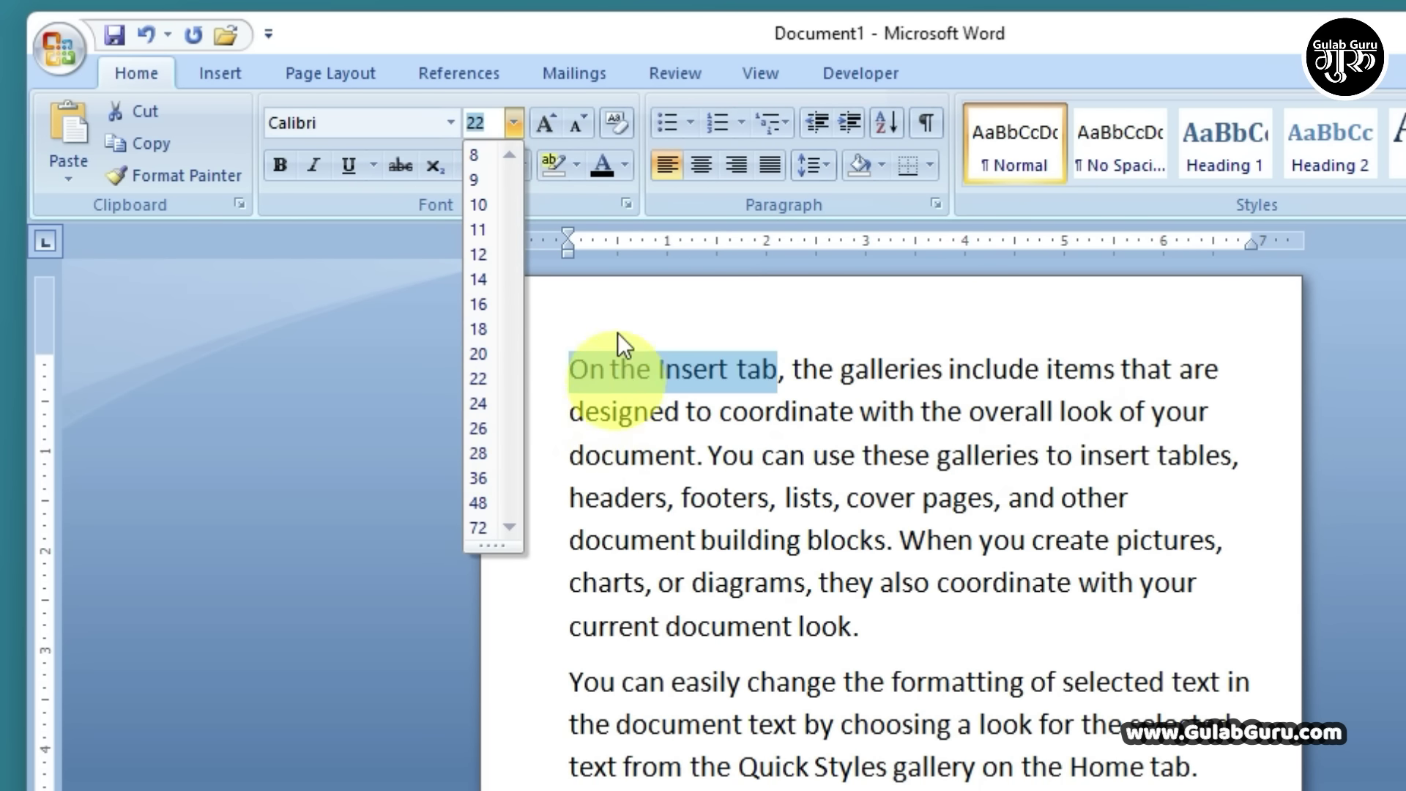
left_click(542, 128)
left_click(543, 127)
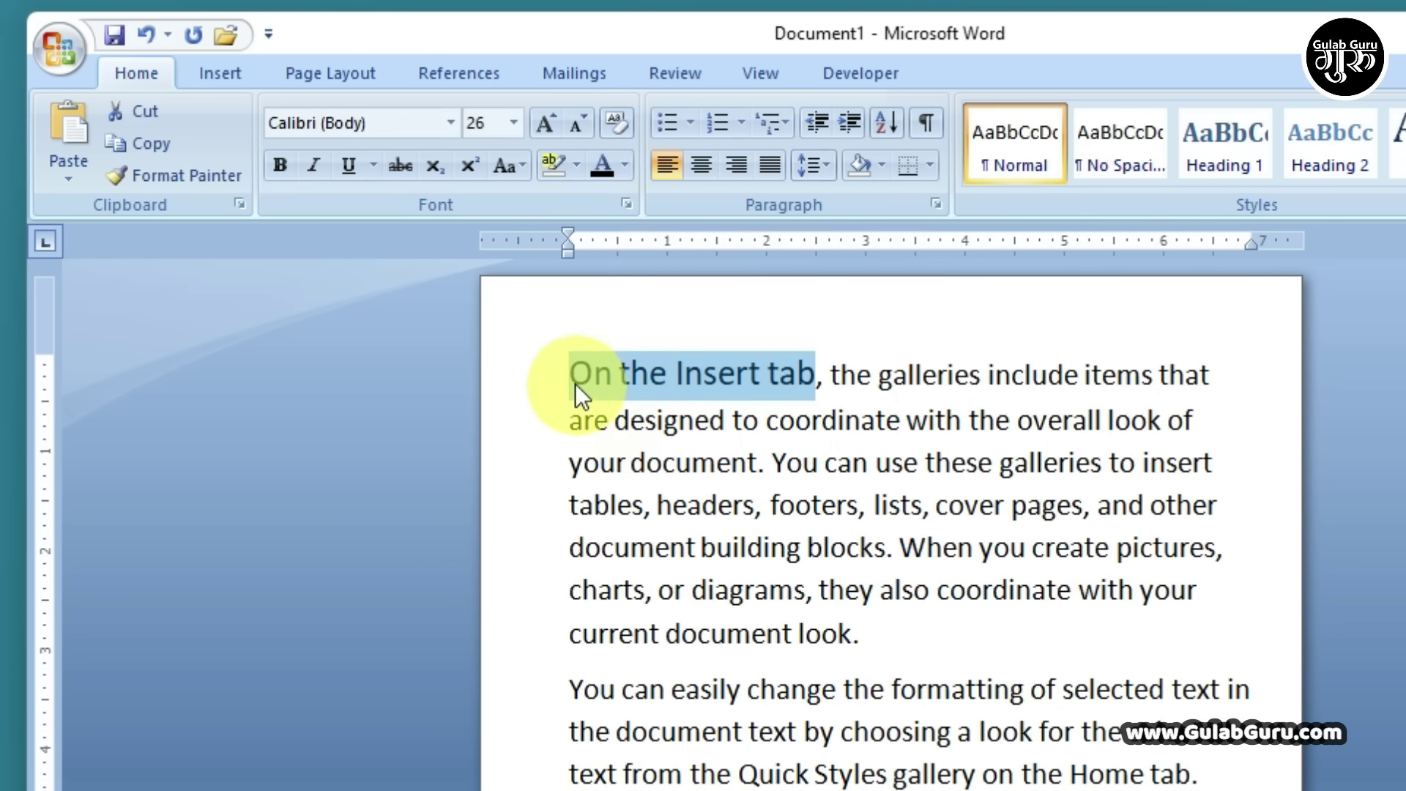
Color the words "On the Insert tab" red and highlight them in yellow.
left_click(622, 167)
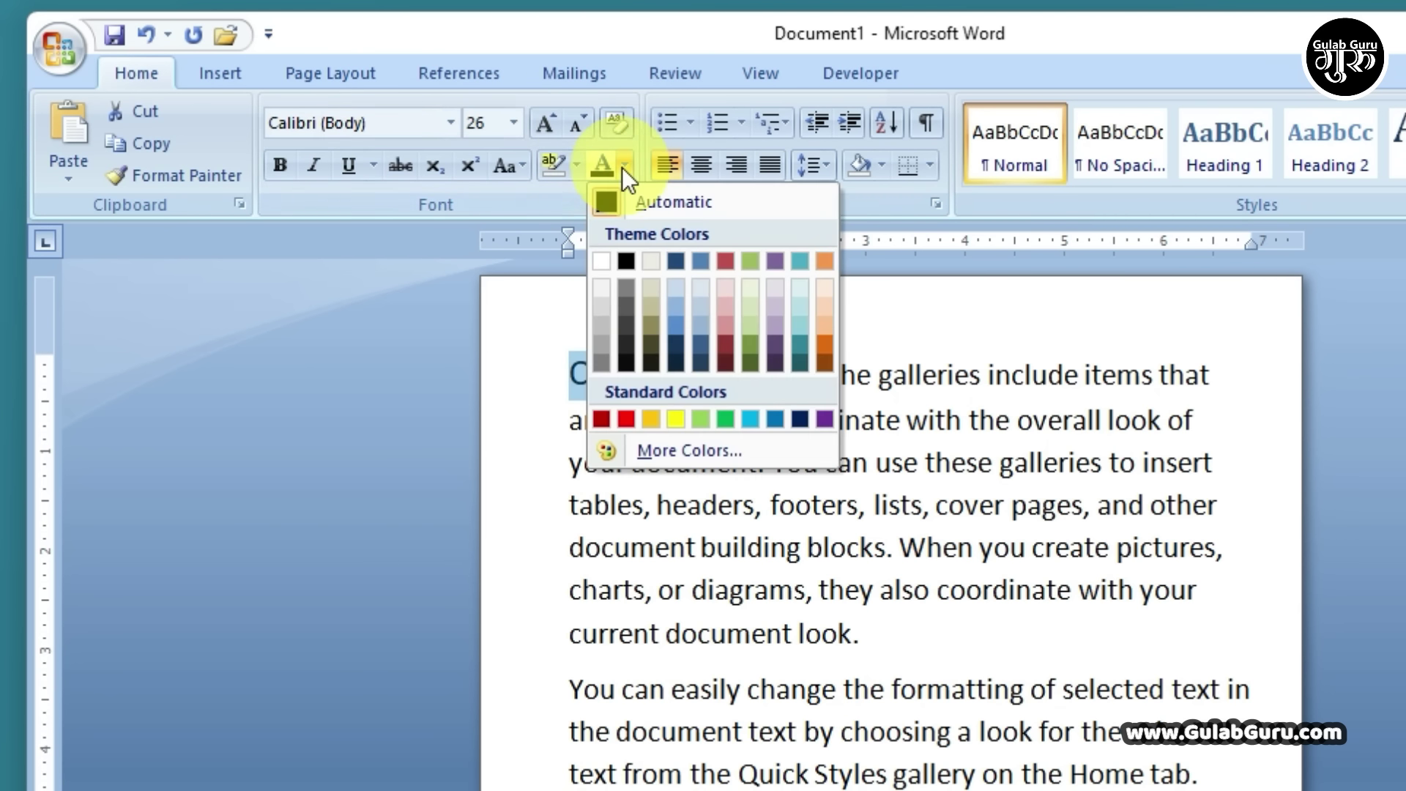
left_click(625, 419)
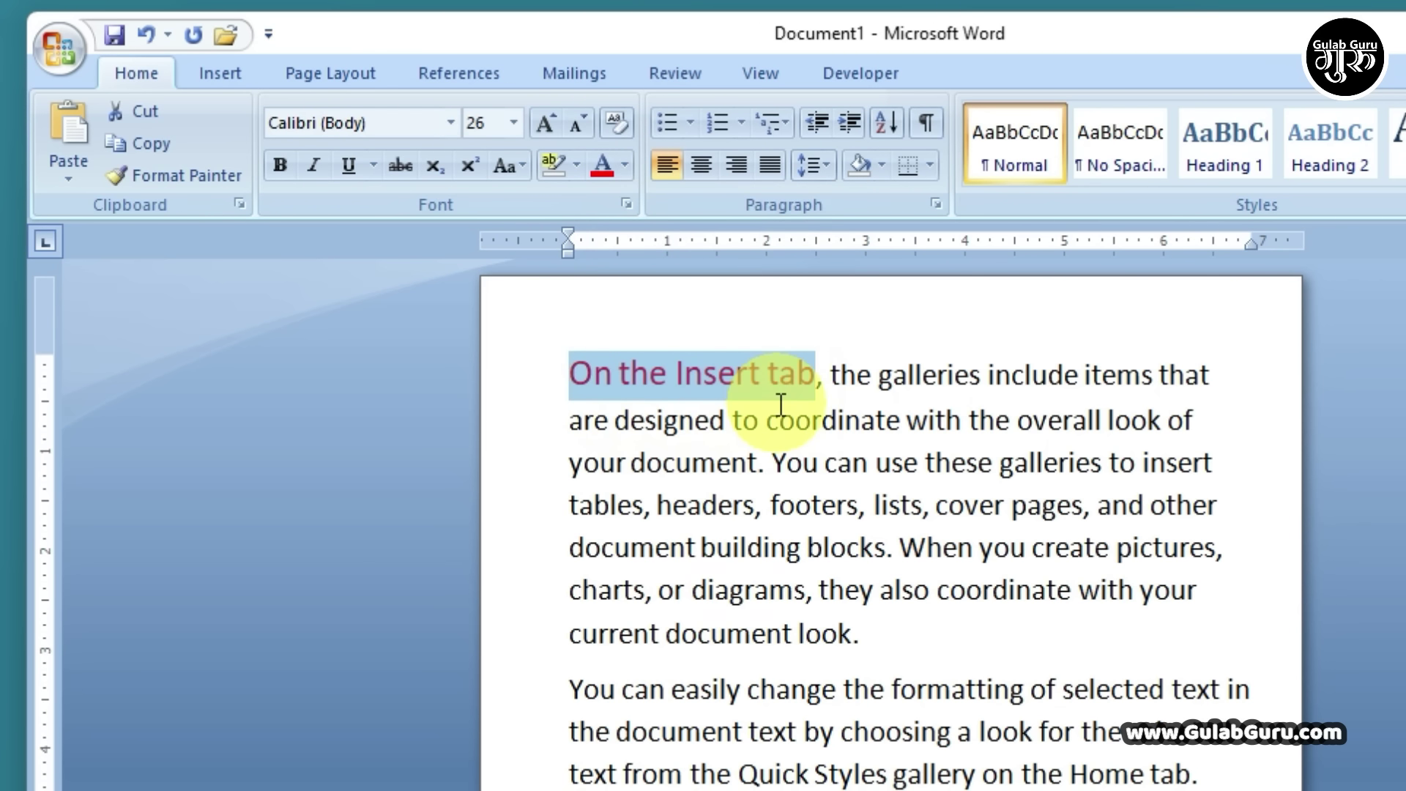
left_click(576, 164)
left_click(558, 203)
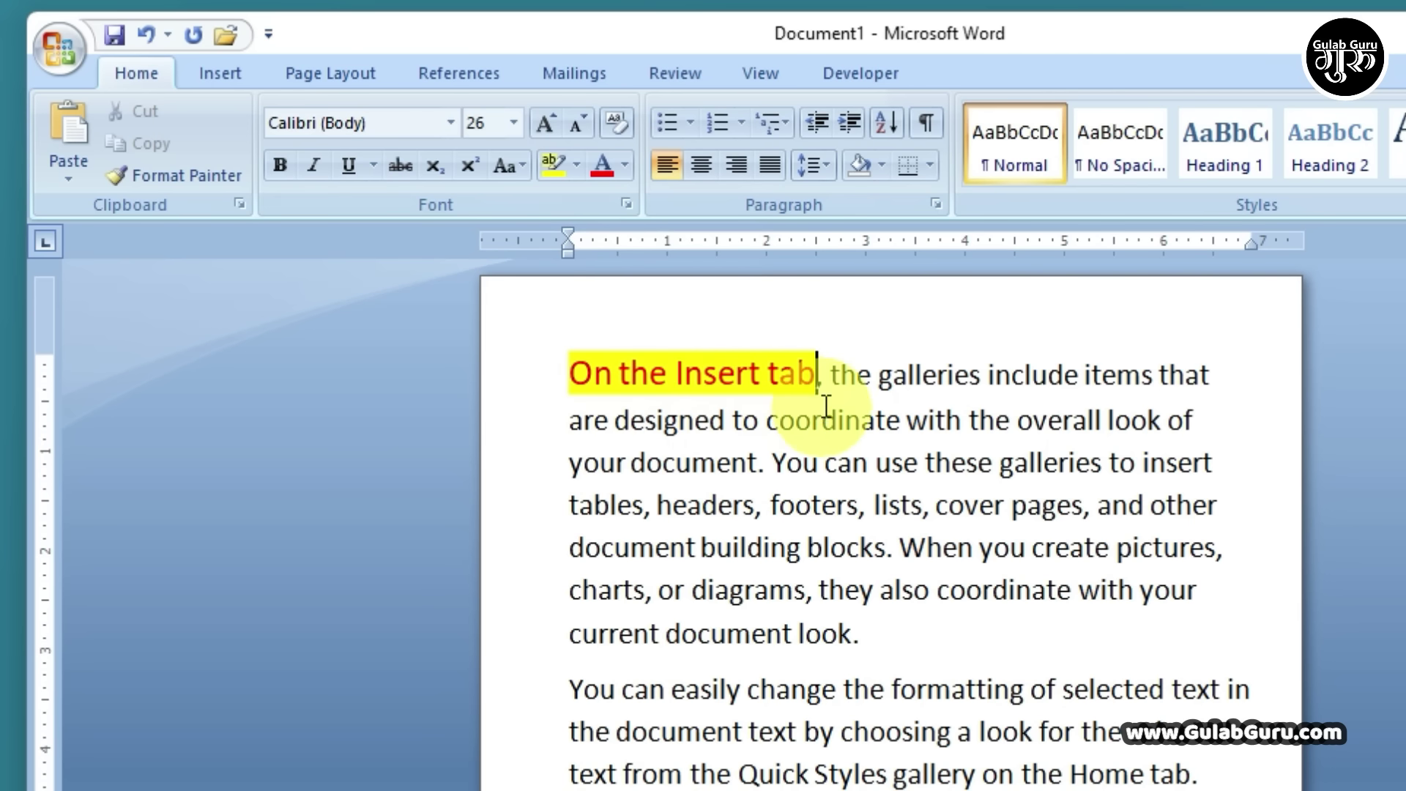
Remove the highlight from "On the Insert tab" and set its font color back to Automatic.
left_click_drag(817, 374, 564, 370)
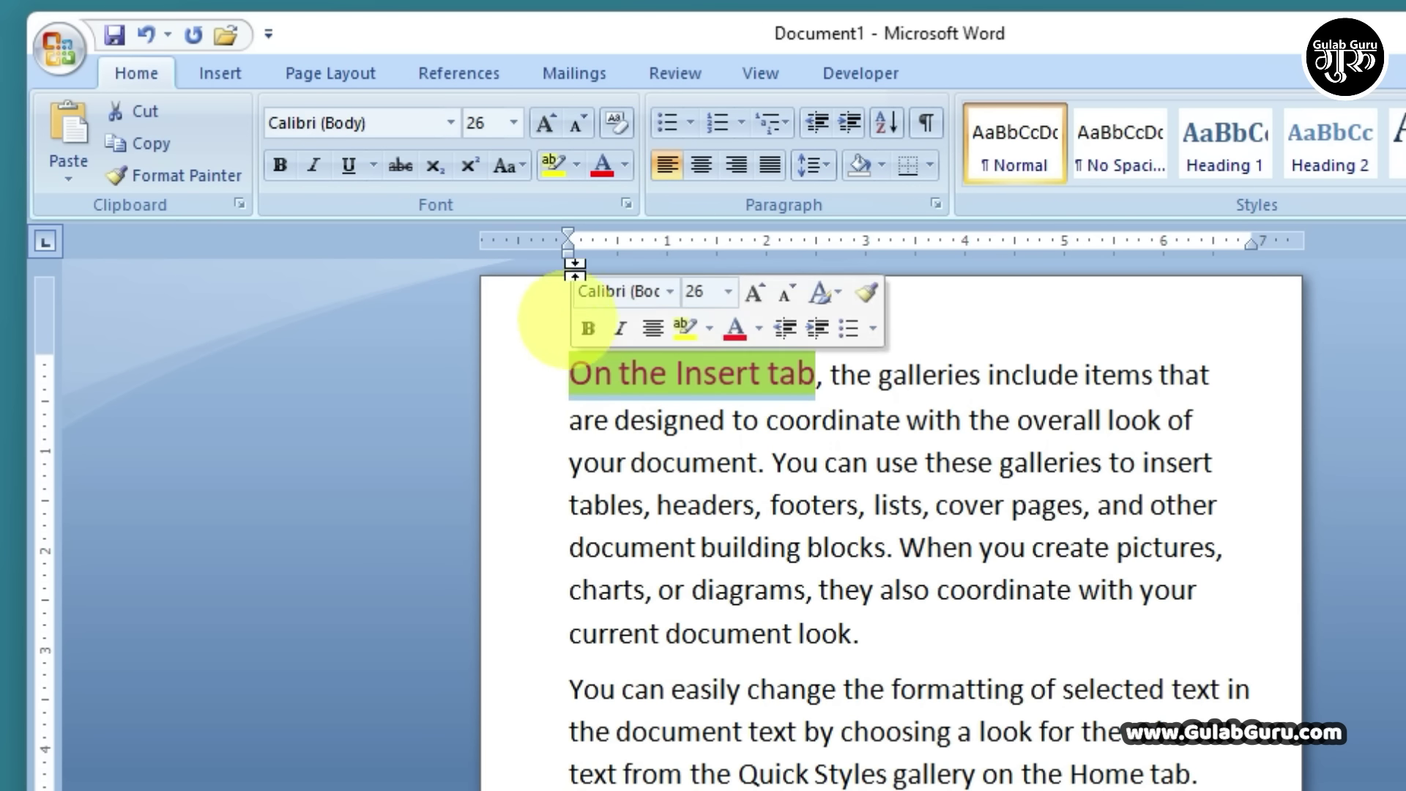
left_click(577, 165)
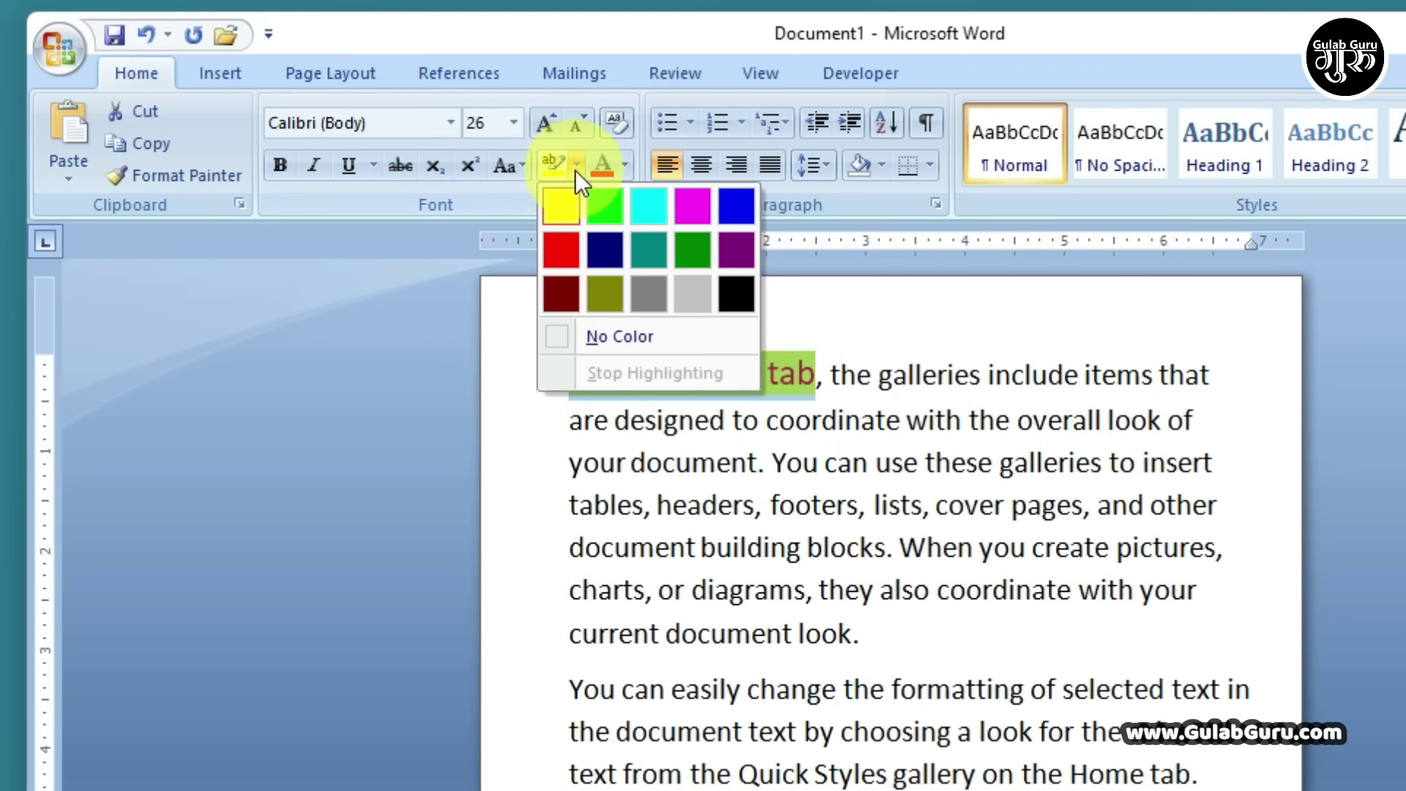
left_click(553, 338)
left_click(556, 339)
left_click_drag(568, 372, 827, 377)
left_click(625, 166)
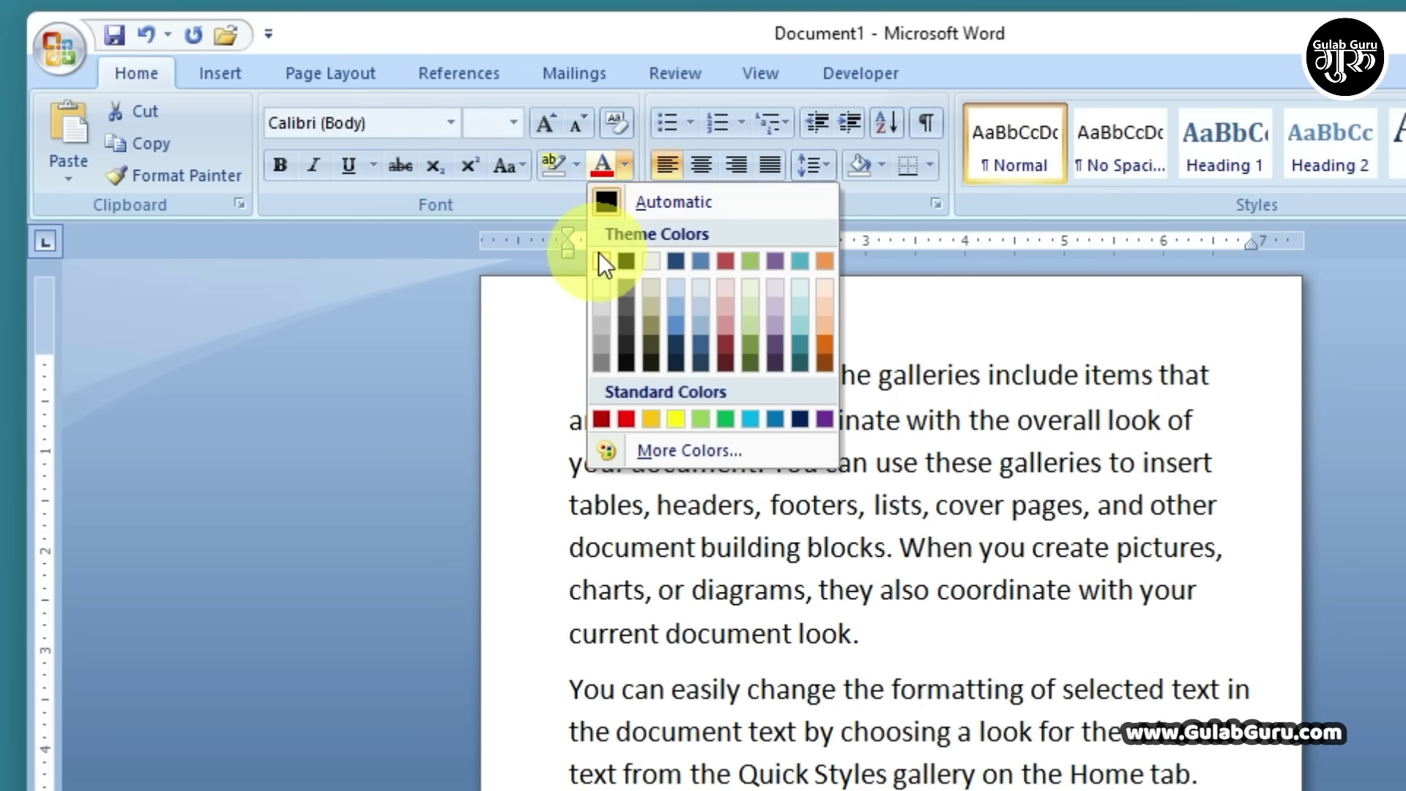
left_click(608, 203)
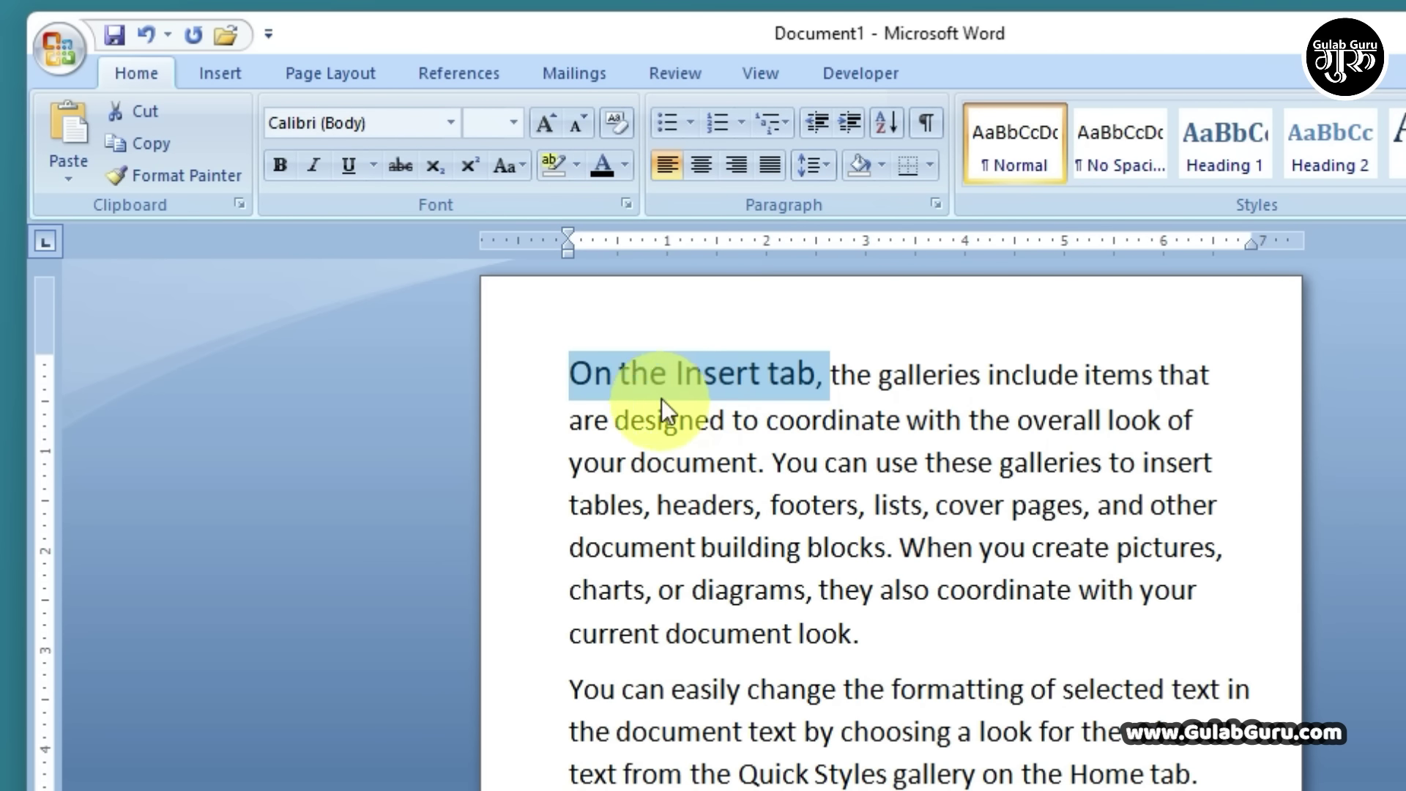
left_click(818, 387)
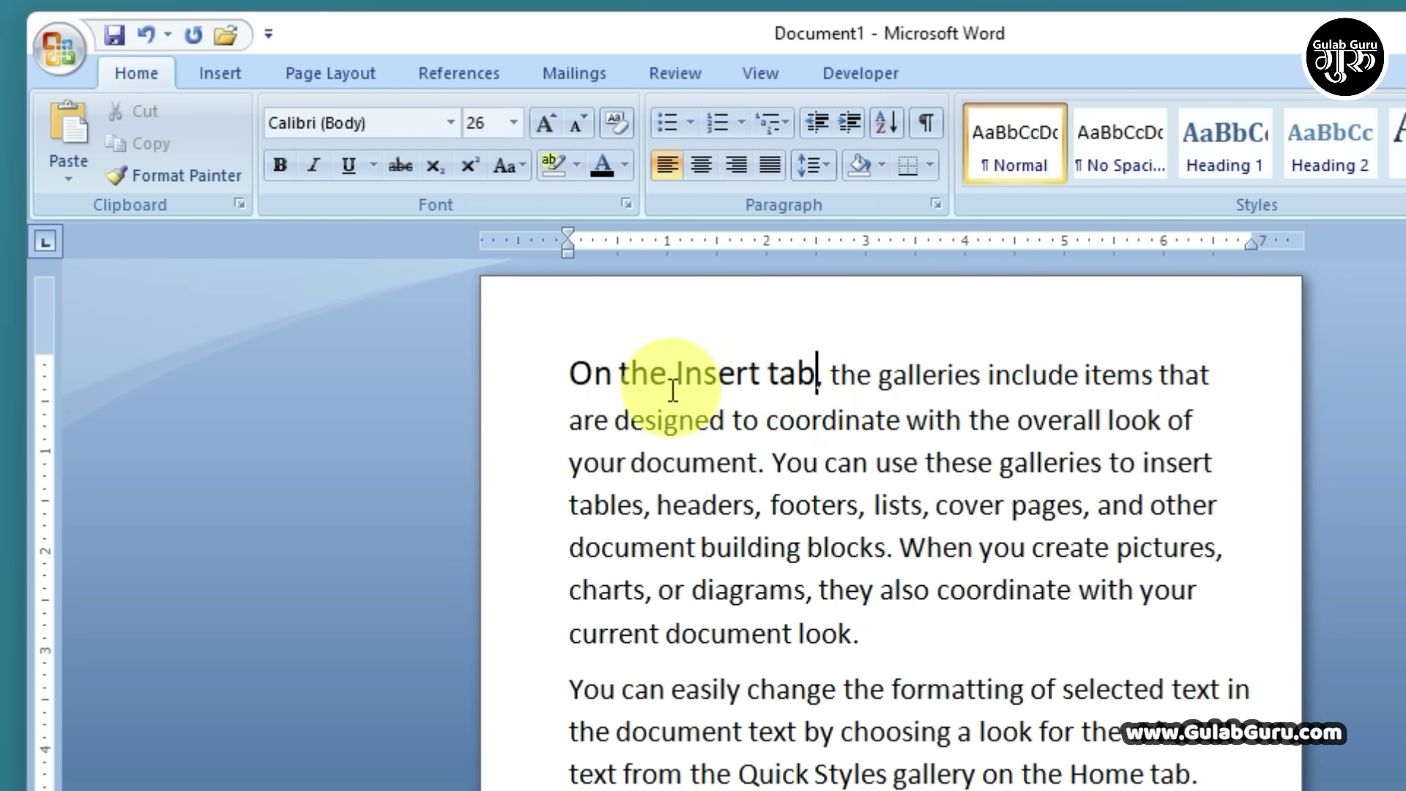
Try out right and center alignment on the whole first paragraph and return it to left alignment.
left_click_drag(570, 374, 870, 656)
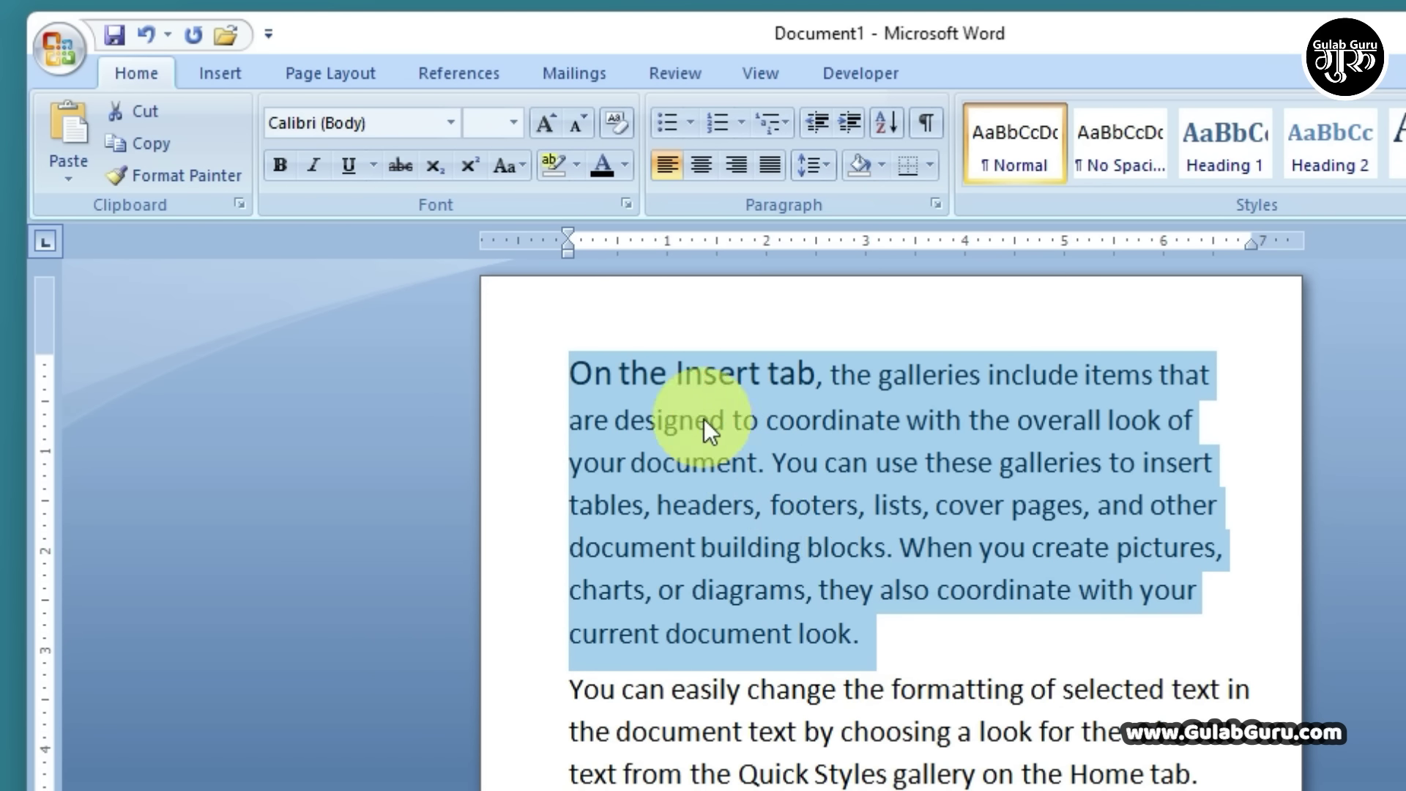
left_click(846, 569)
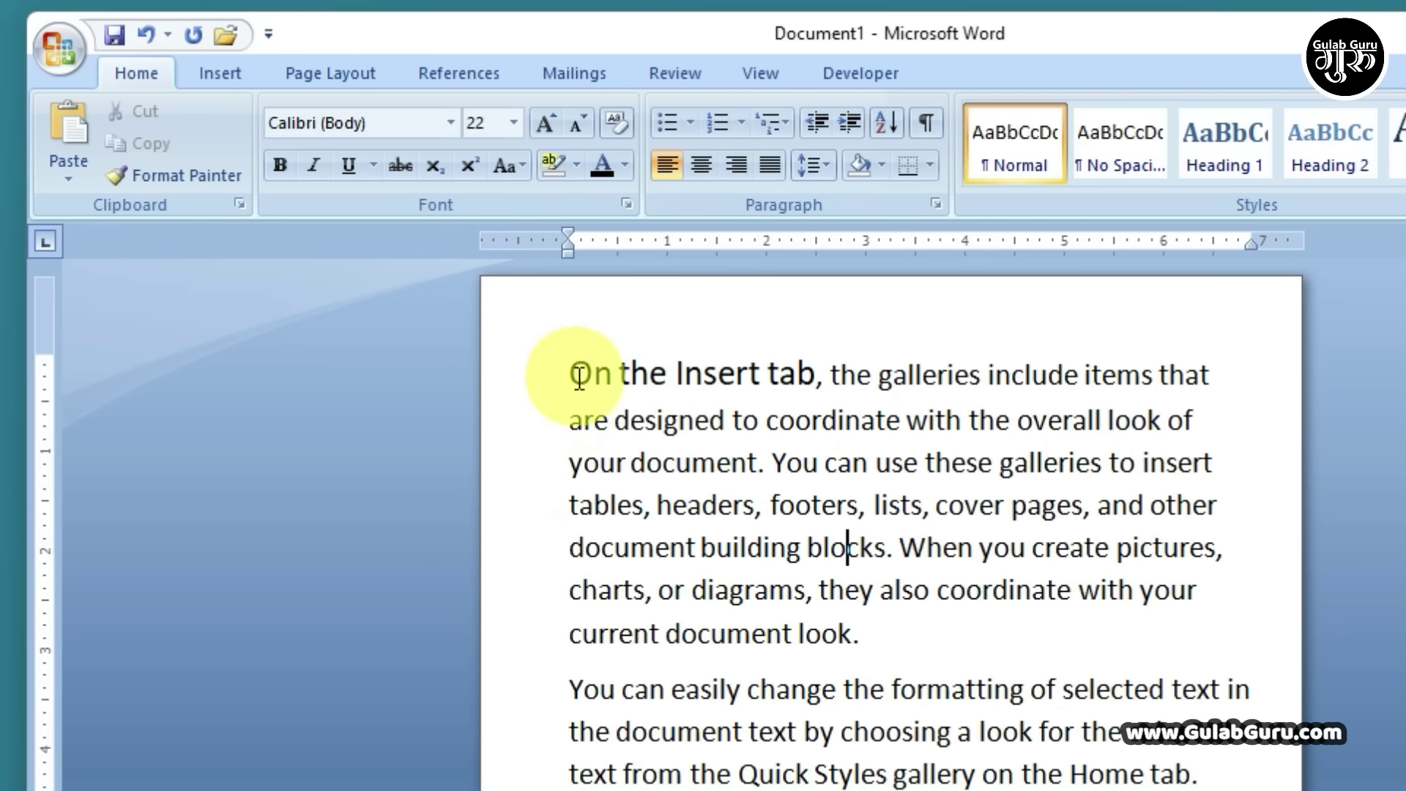
left_click_drag(571, 370, 853, 634)
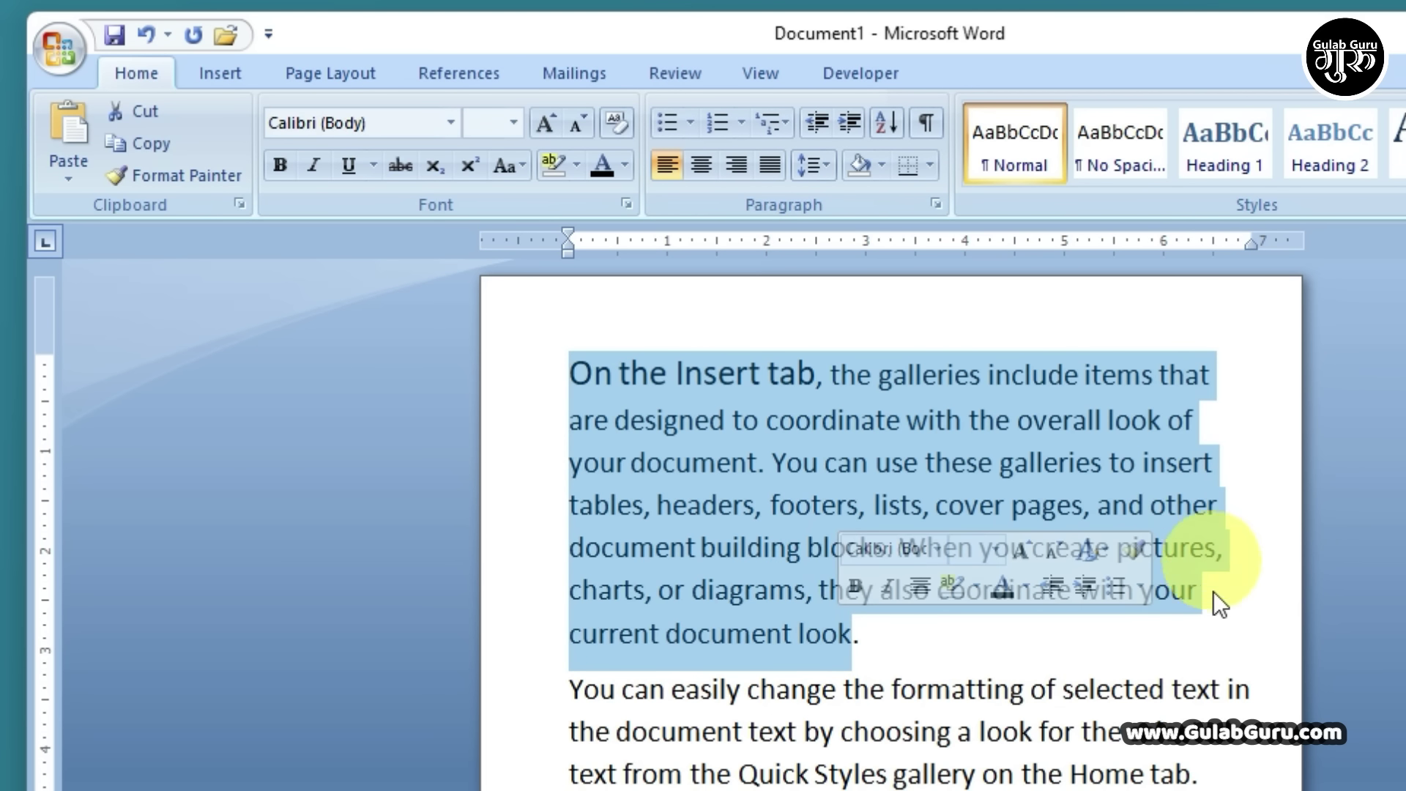
left_click(741, 167)
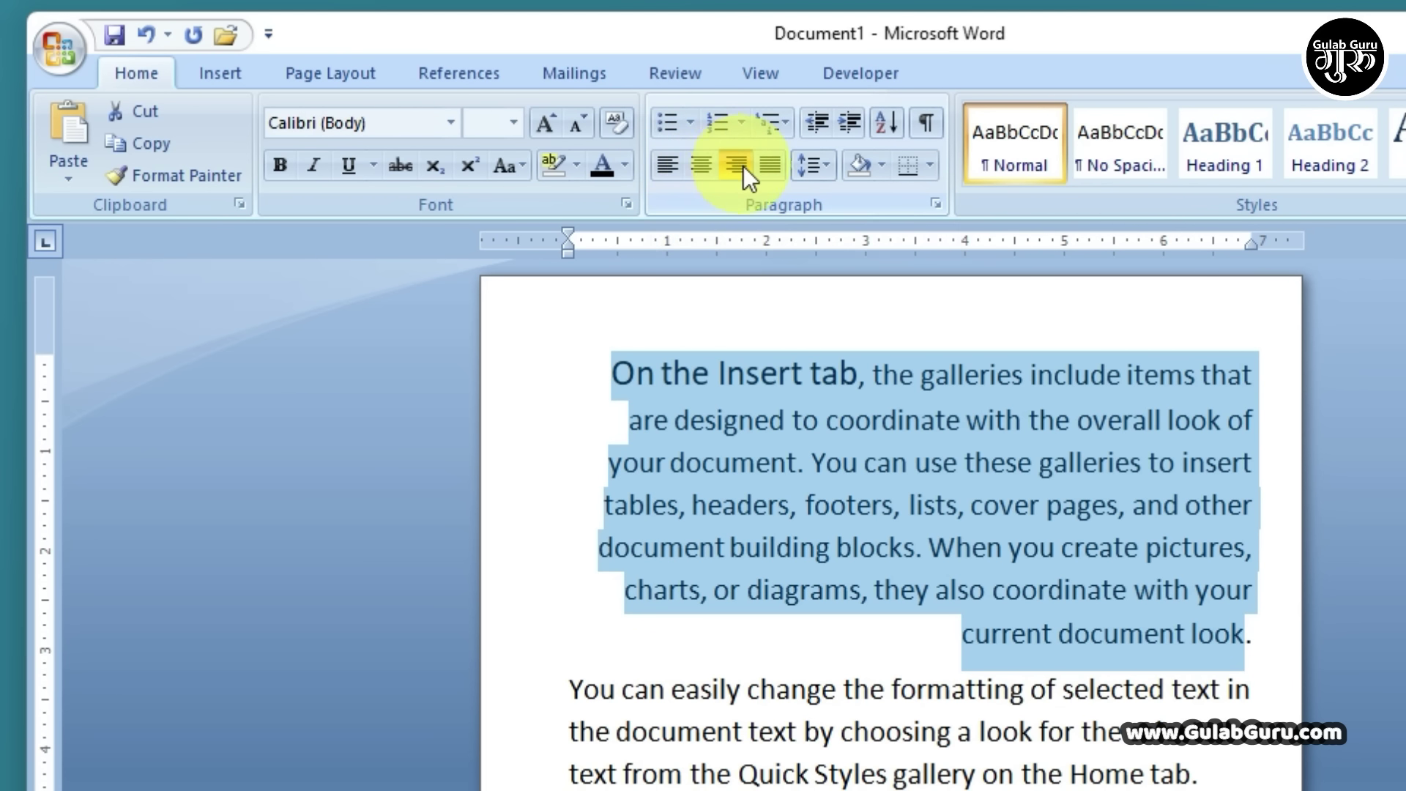
left_click(701, 164)
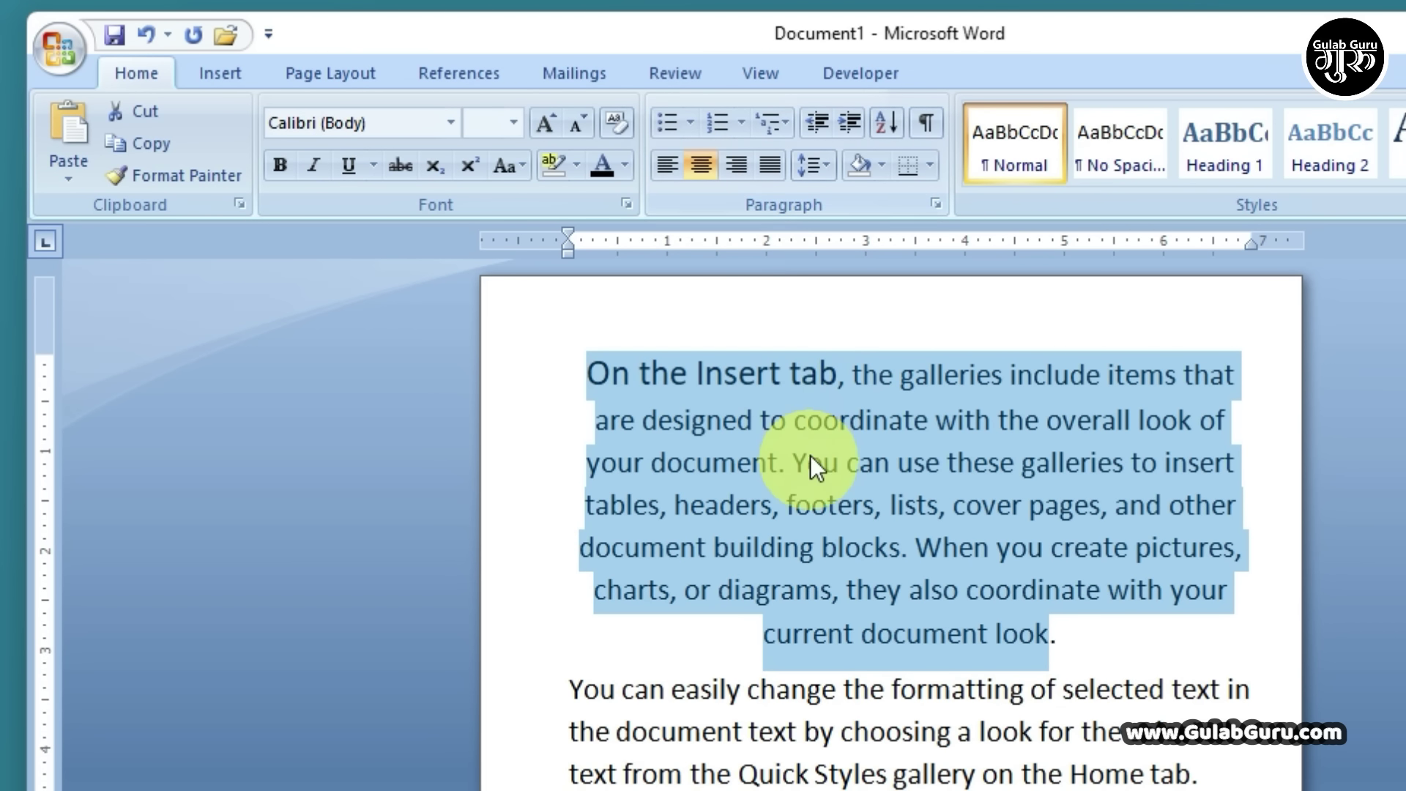
left_click(666, 165)
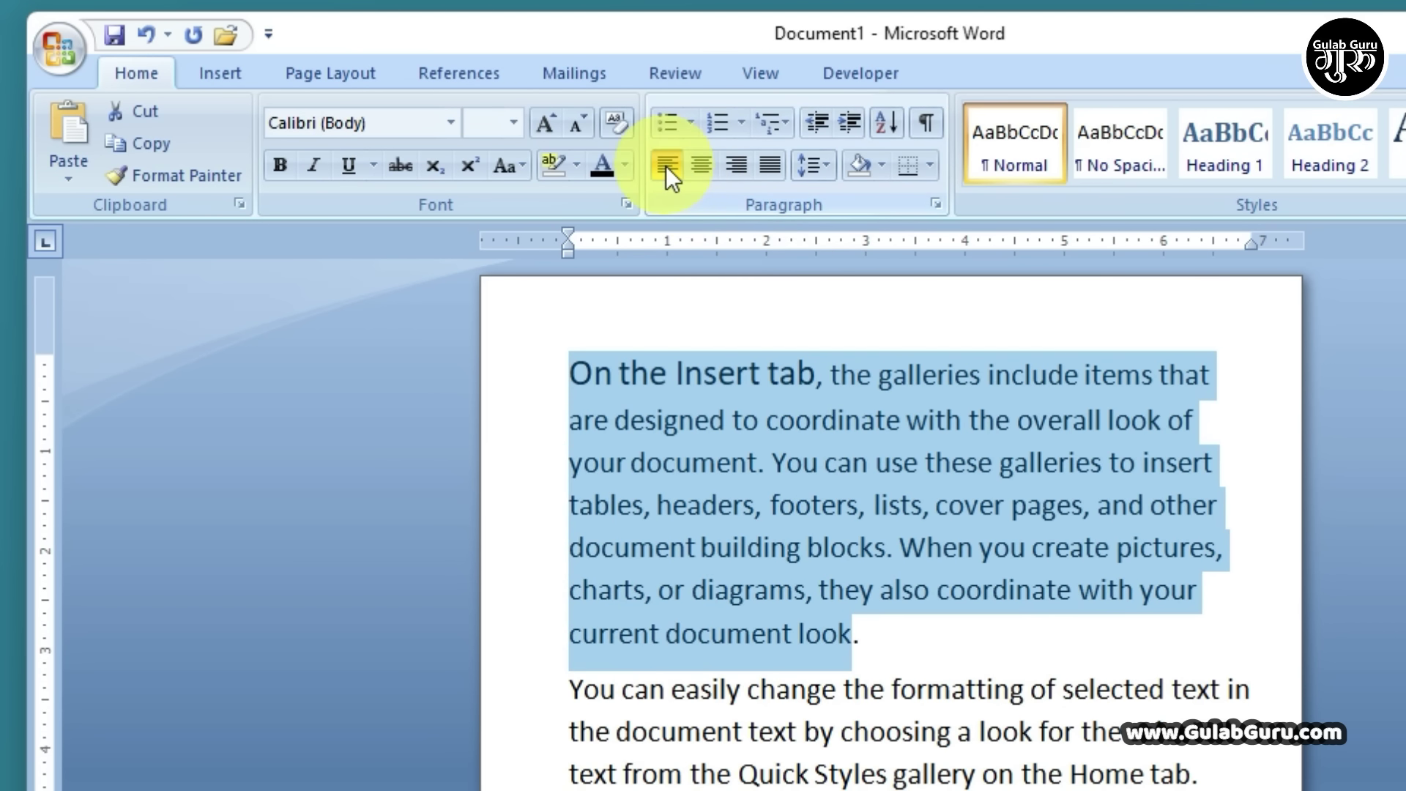
Split "On the Insert tab," off the first paragraph onto its own line and center it as a heading.
left_click(832, 375)
key("Return")
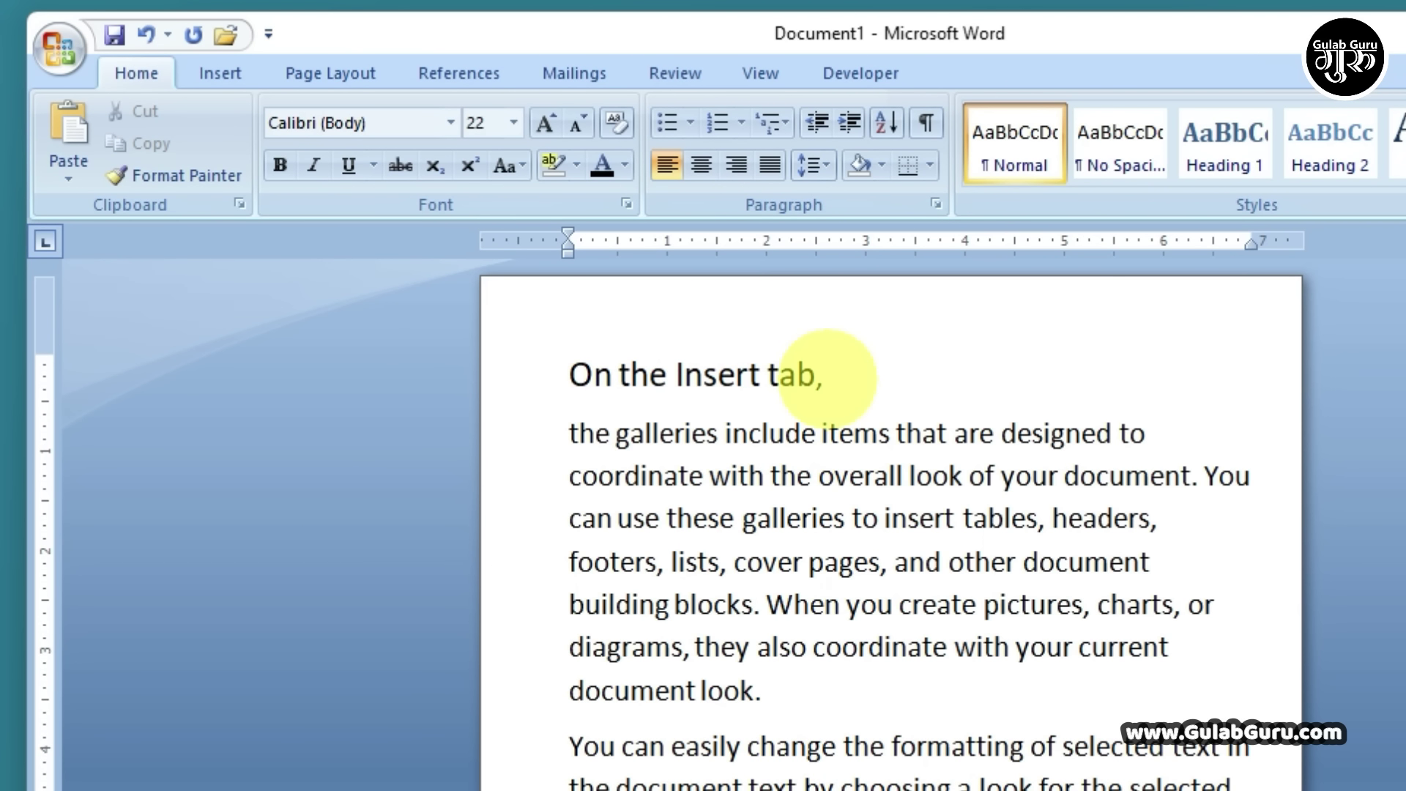
left_click_drag(828, 377, 557, 368)
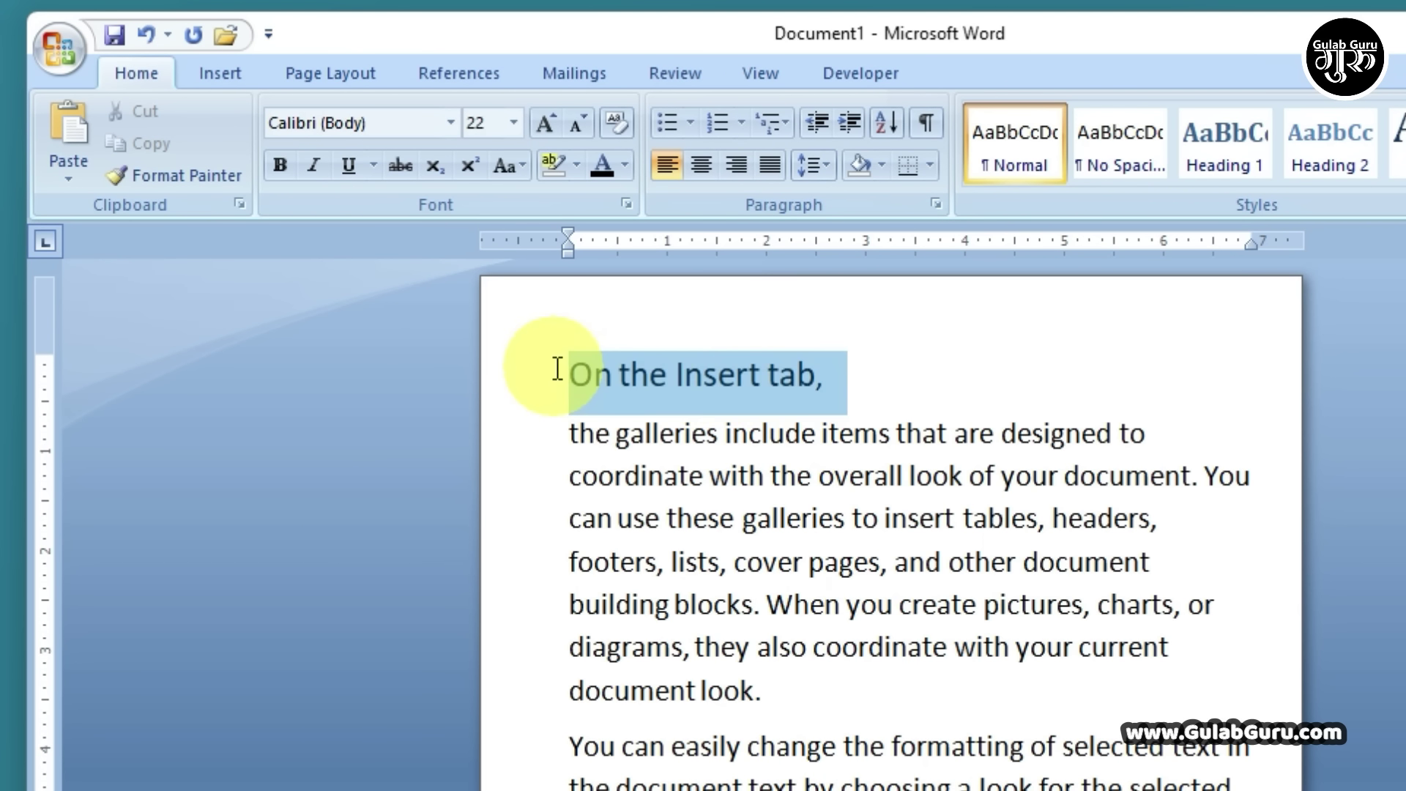
left_click(701, 166)
left_click(1079, 402)
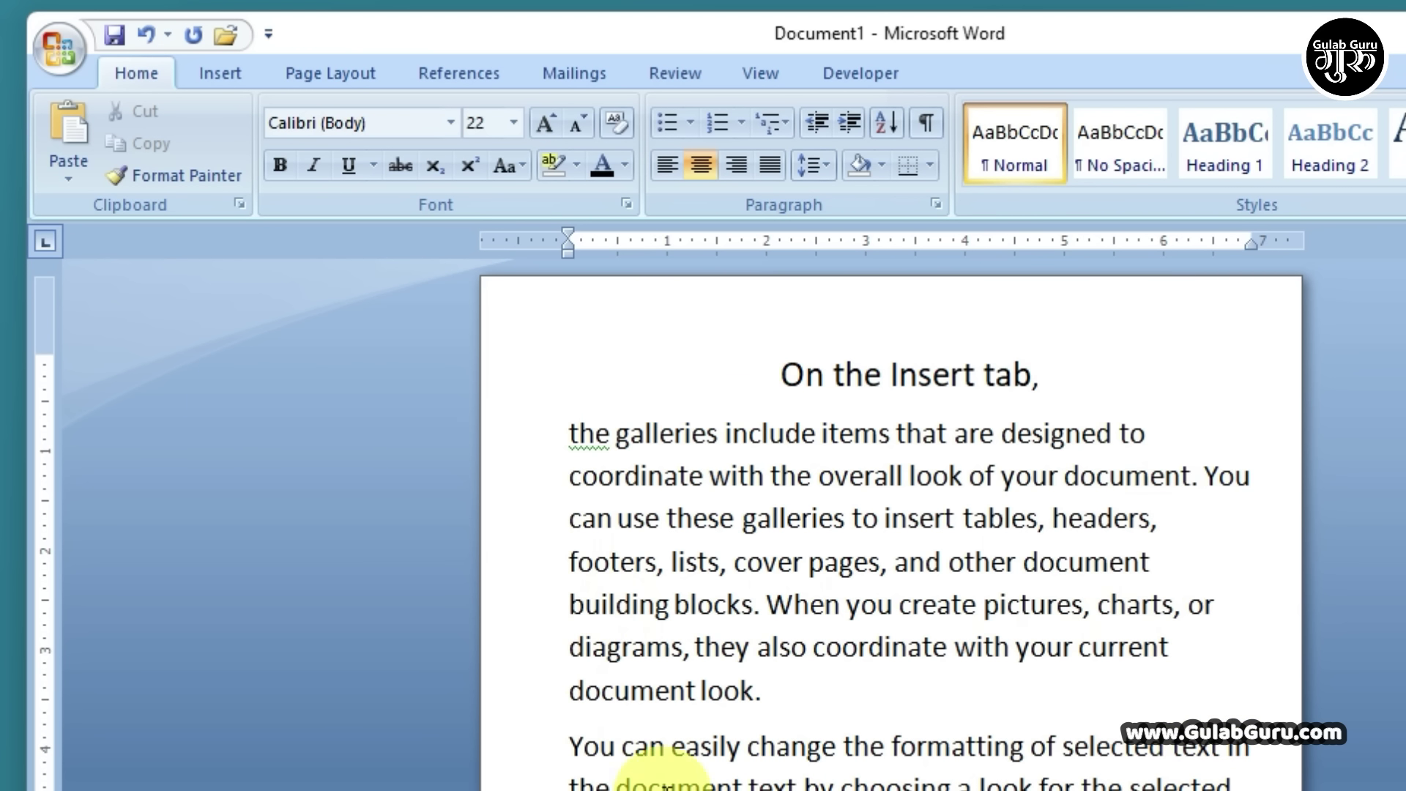
Justify all the text in the document.
key("ctrl+a")
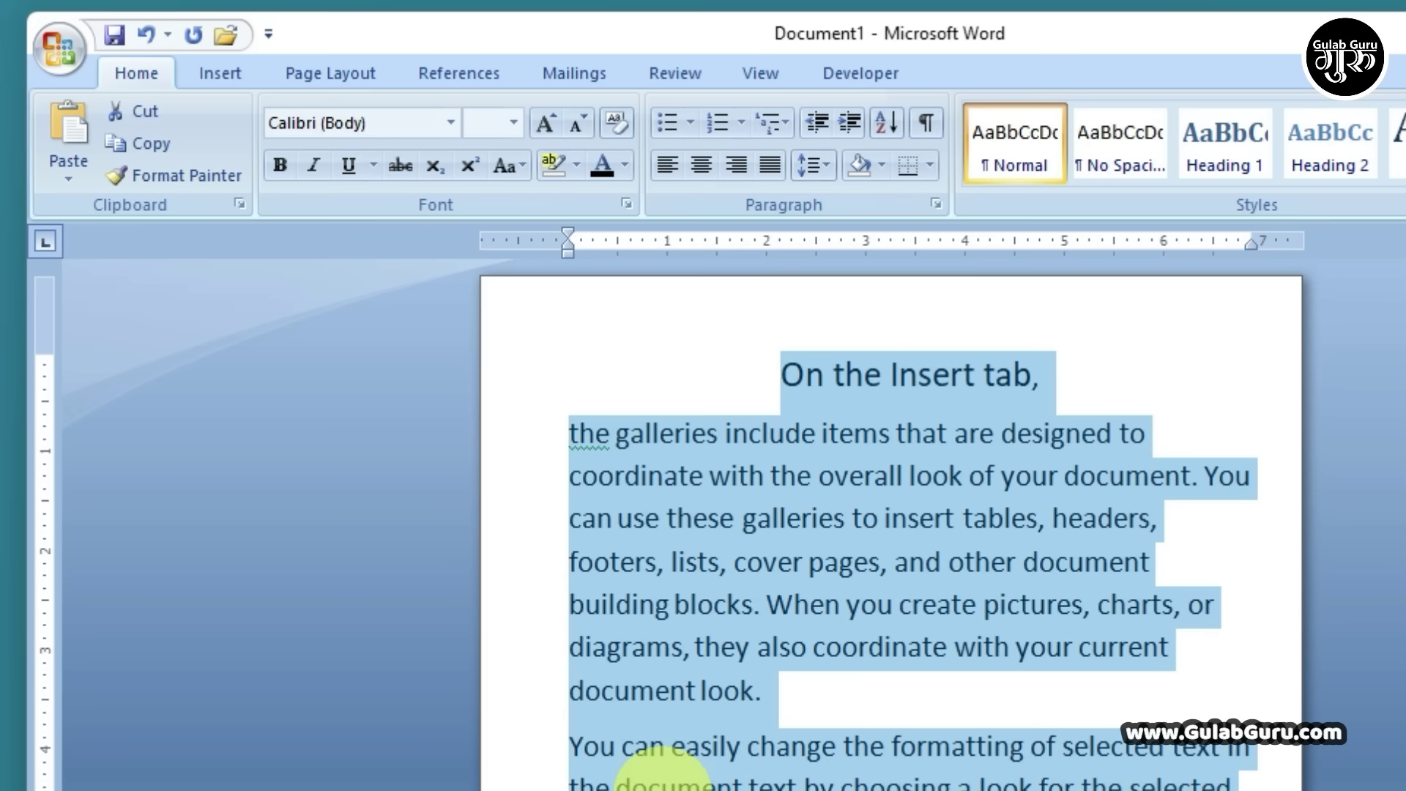
left_click(775, 166)
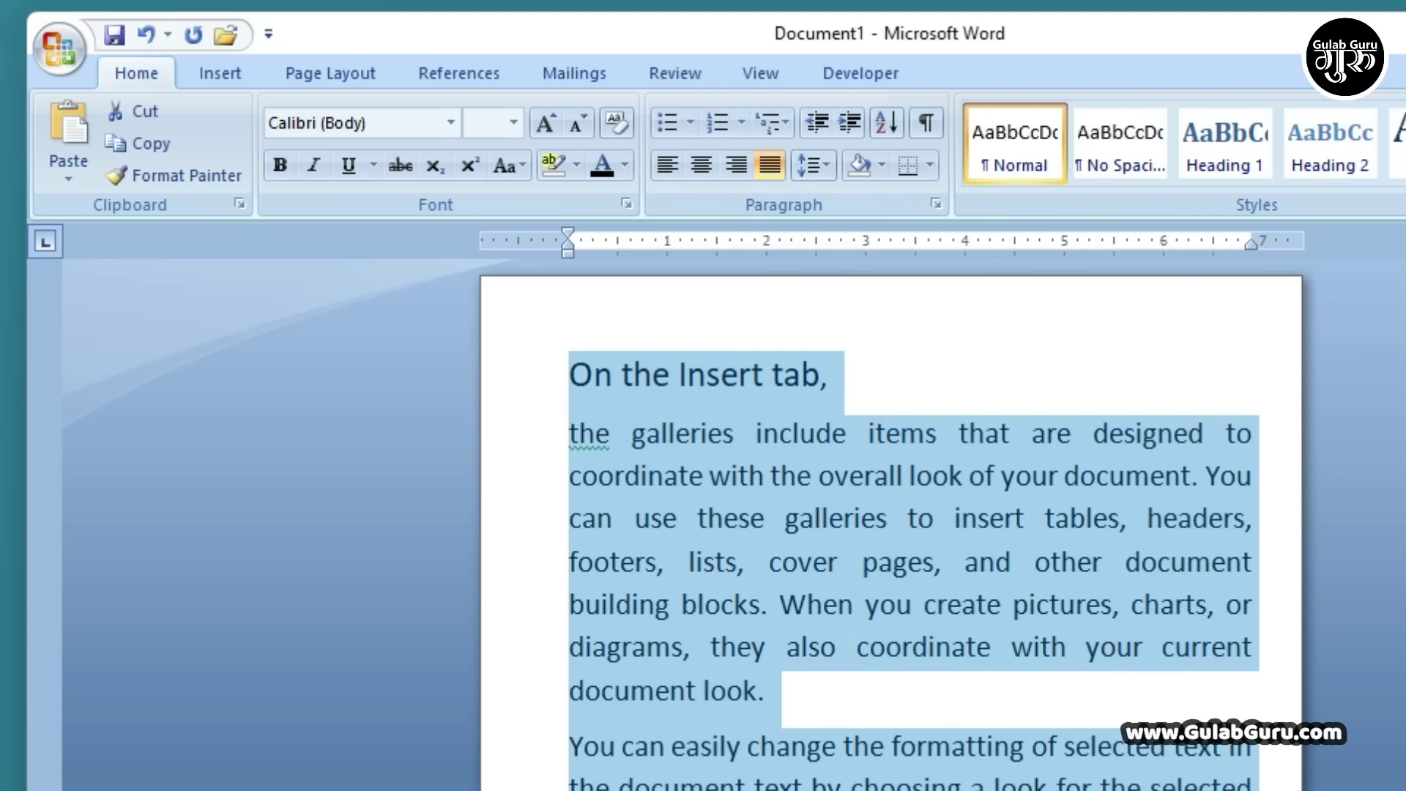
left_click(836, 388)
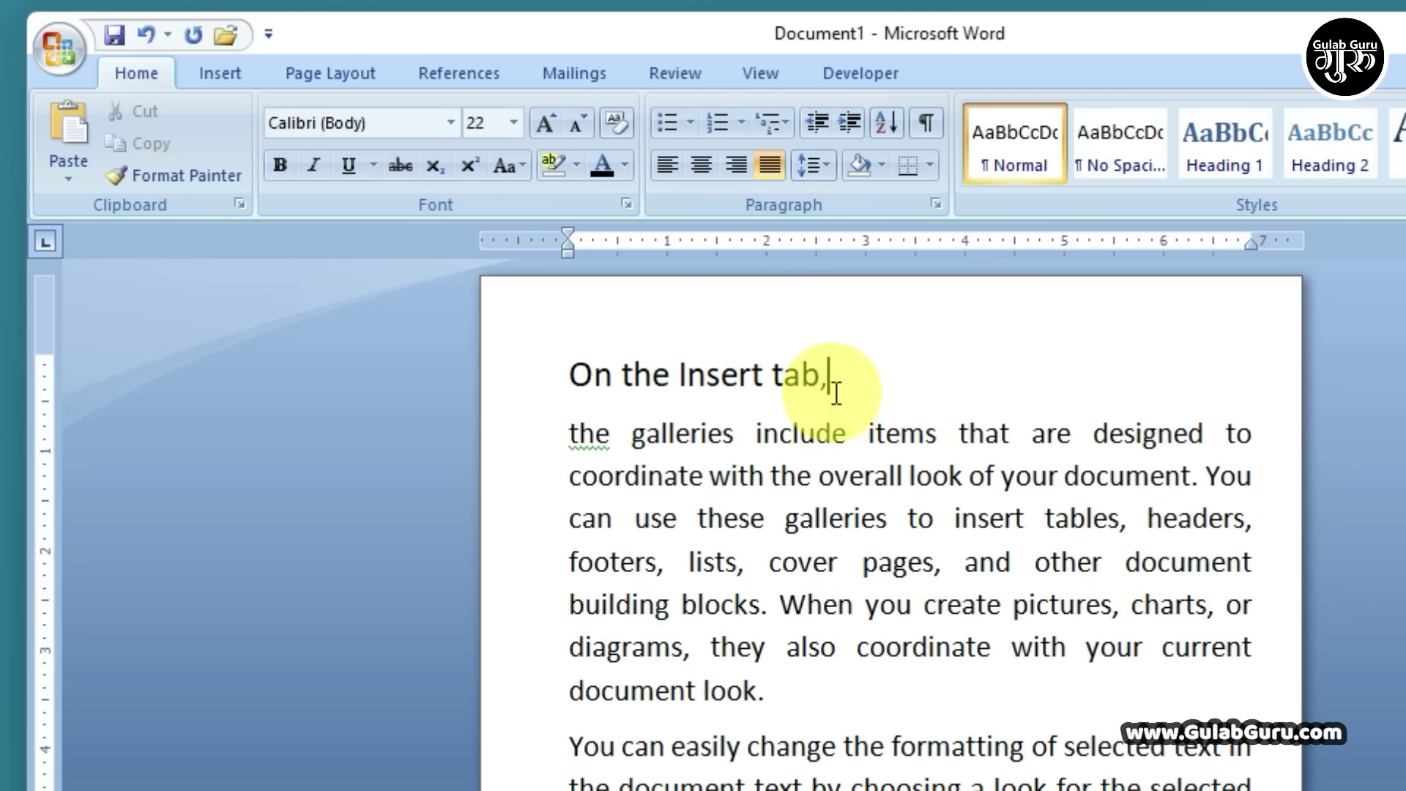
Center the heading line "On the Insert tab," again and look over the justified paragraphs below it.
left_click_drag(836, 389, 540, 367)
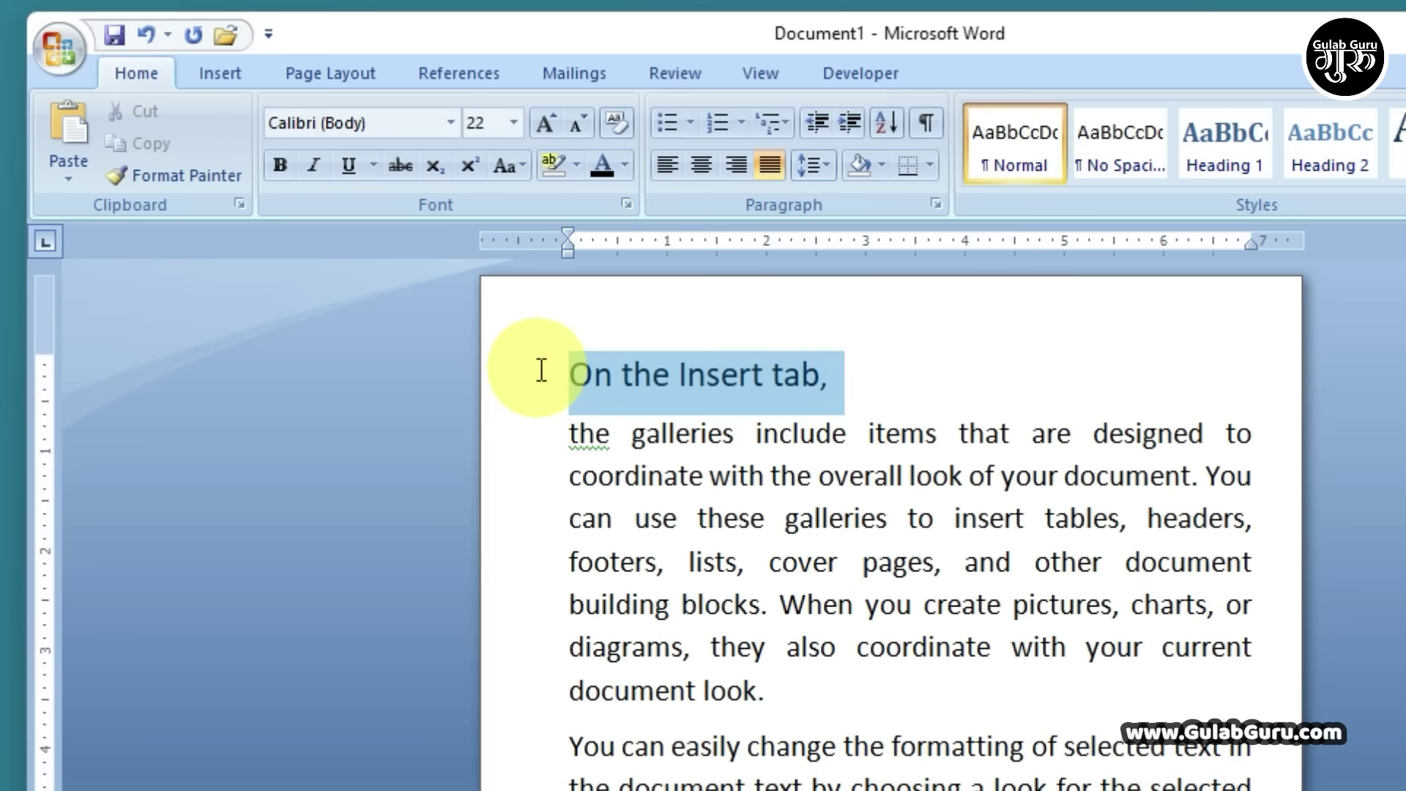
left_click(693, 165)
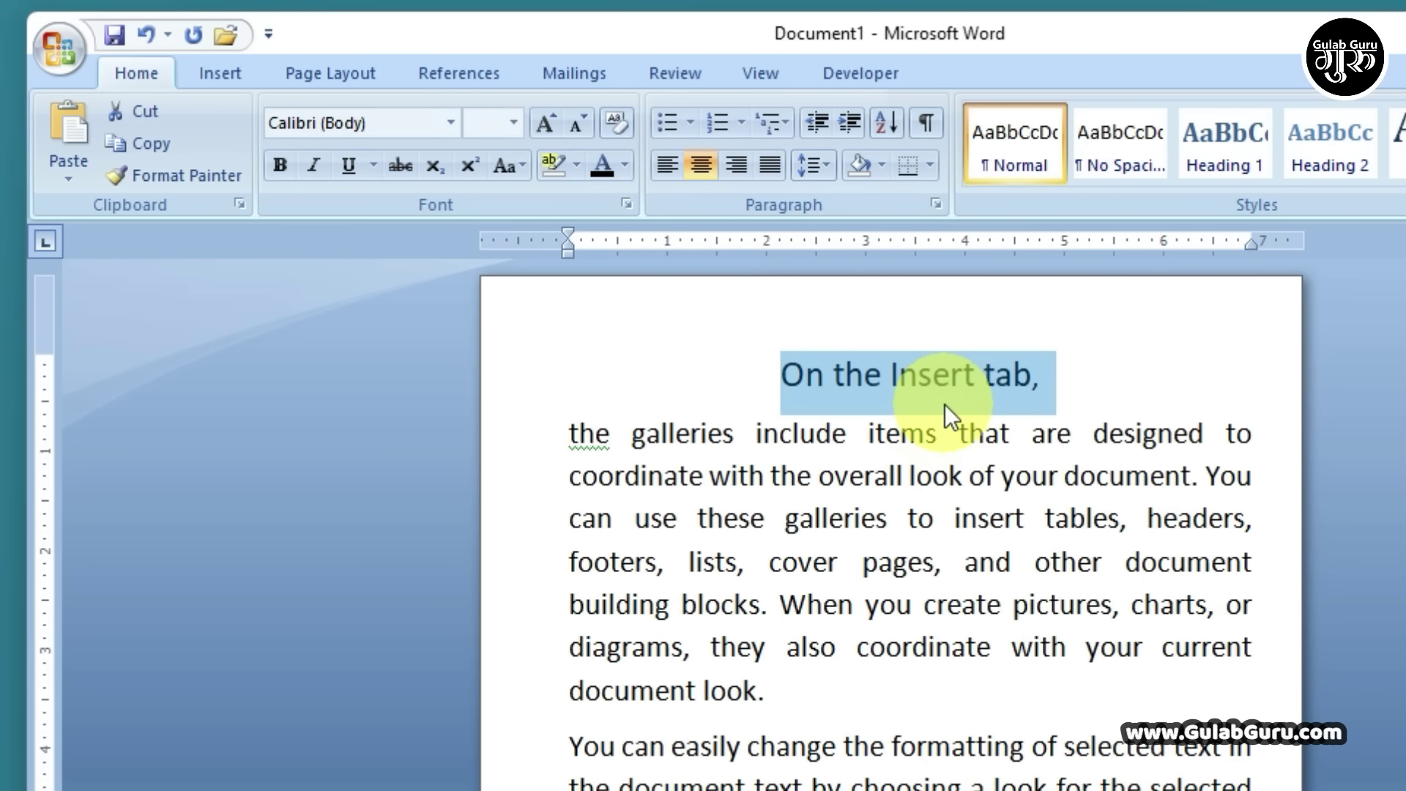
left_click(853, 699)
scroll(852, 699, "down", 5)
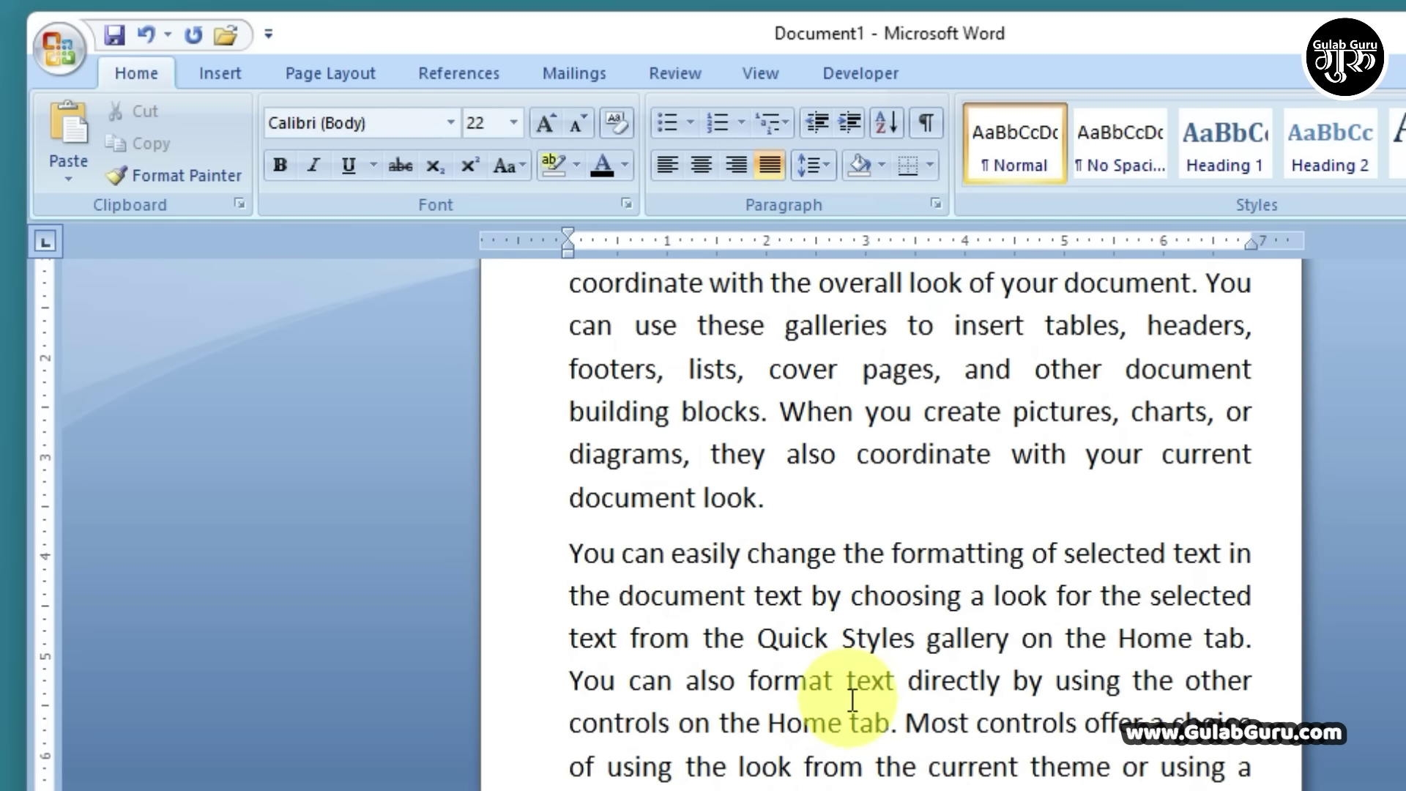
scroll(853, 700, "up", 2)
scroll(853, 699, "up", 4)
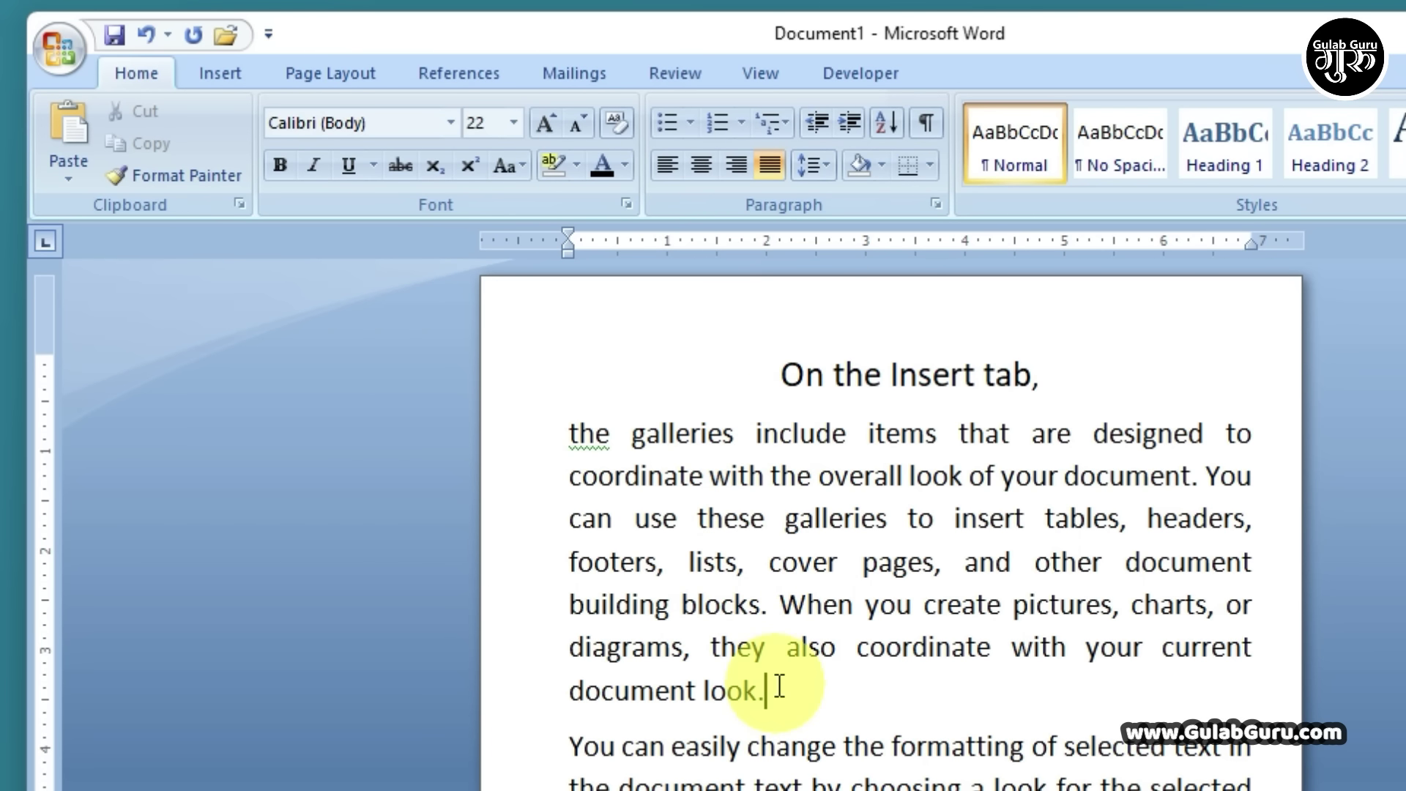
Try line spacings of 2.0 and 1.0 on the paragraph below the heading and return it to 1.15.
left_click_drag(569, 434, 832, 717)
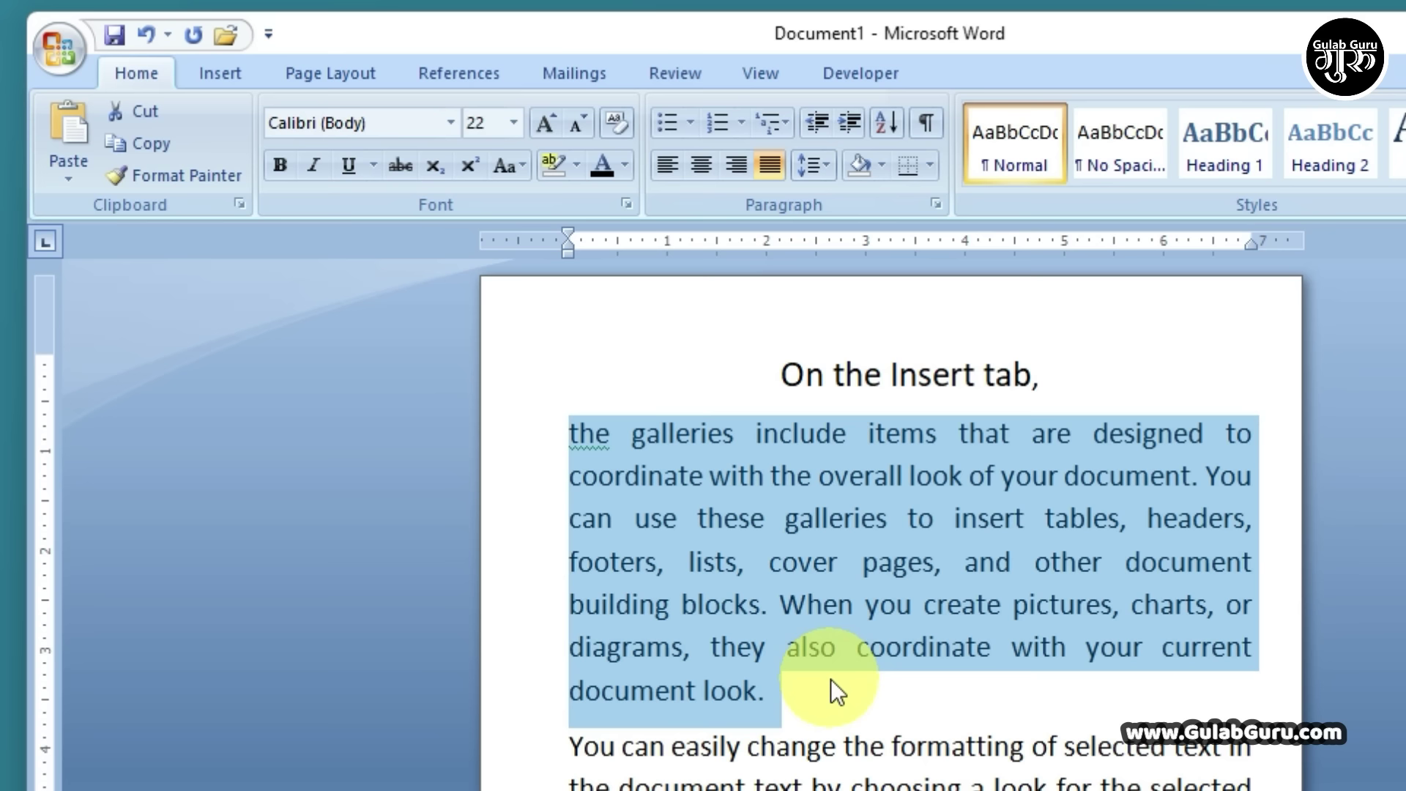
left_click(819, 165)
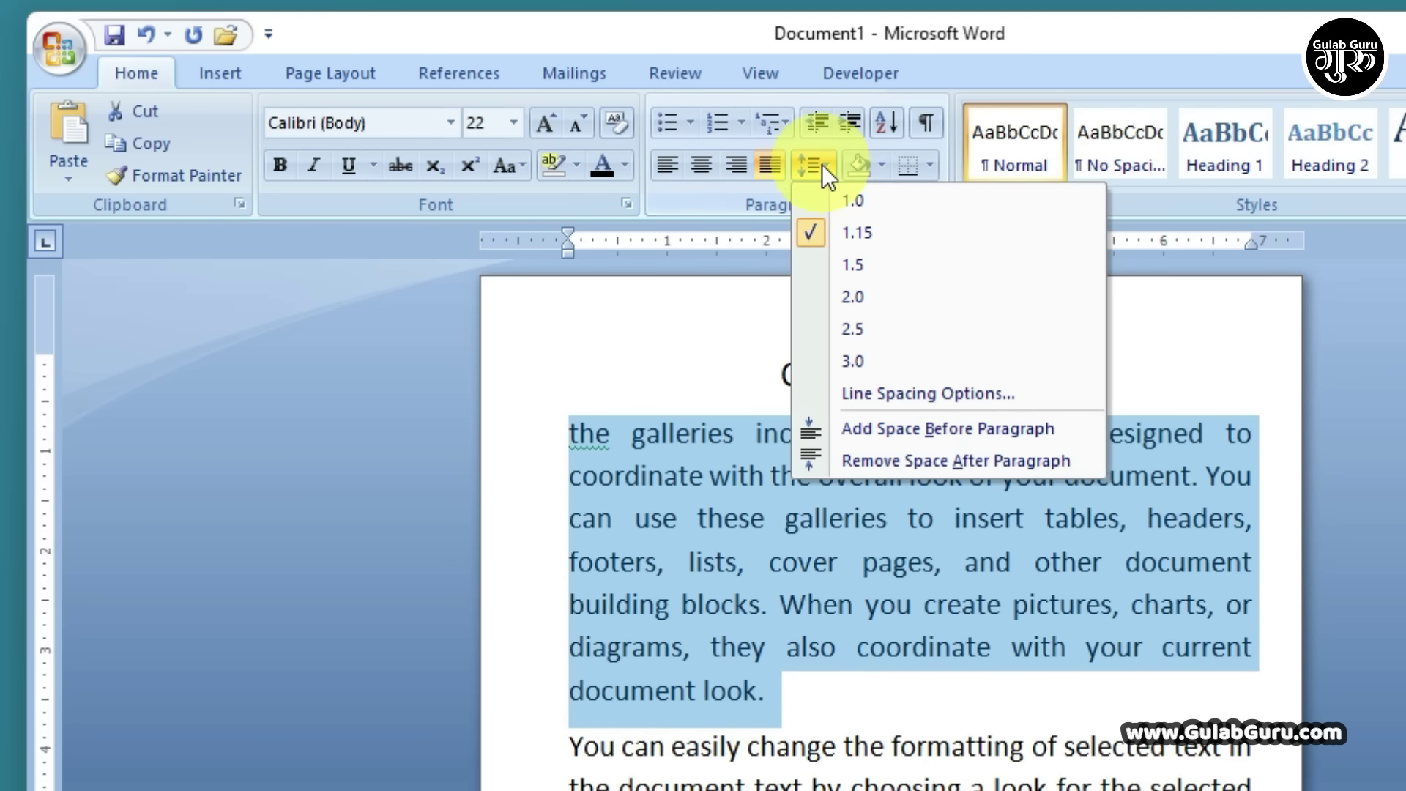
left_click(852, 299)
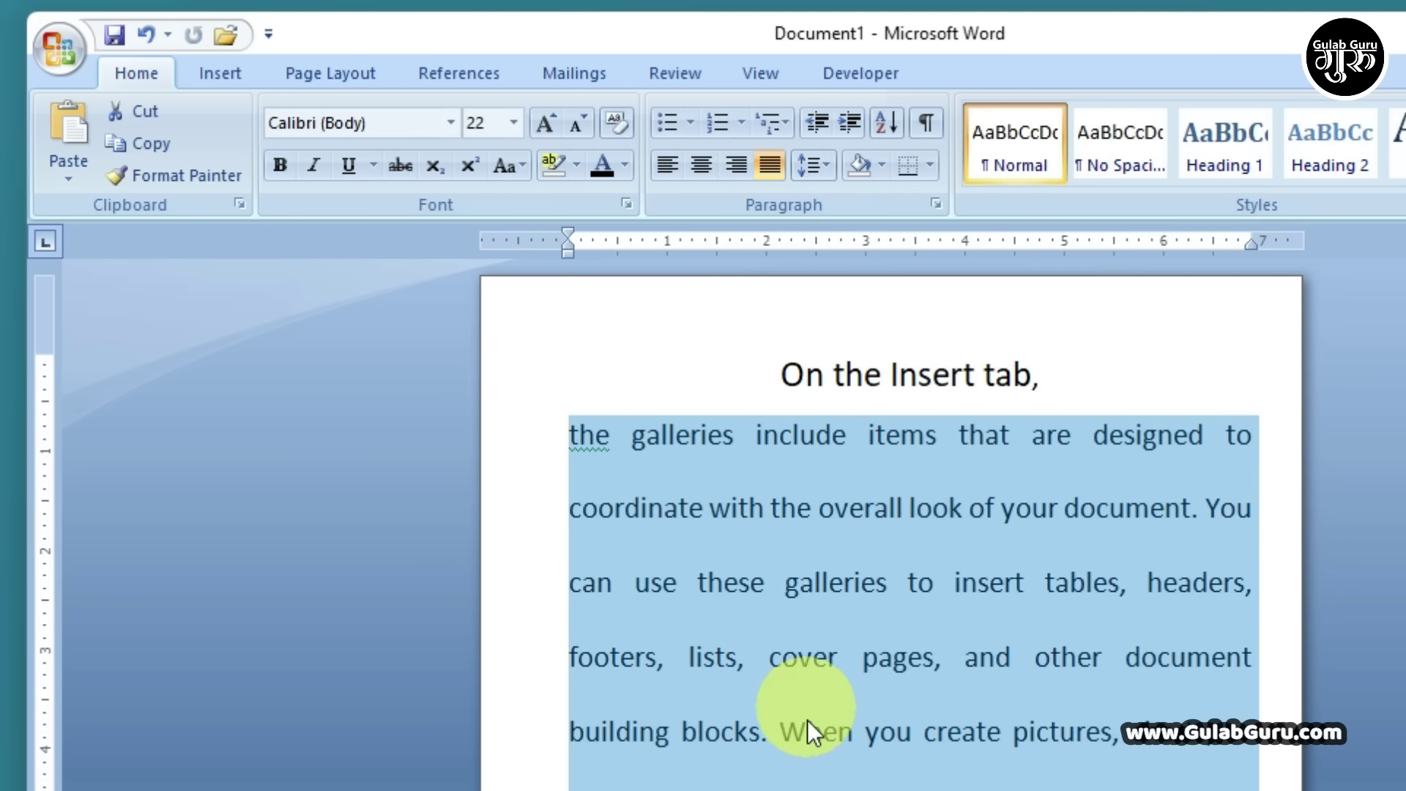
left_click(827, 166)
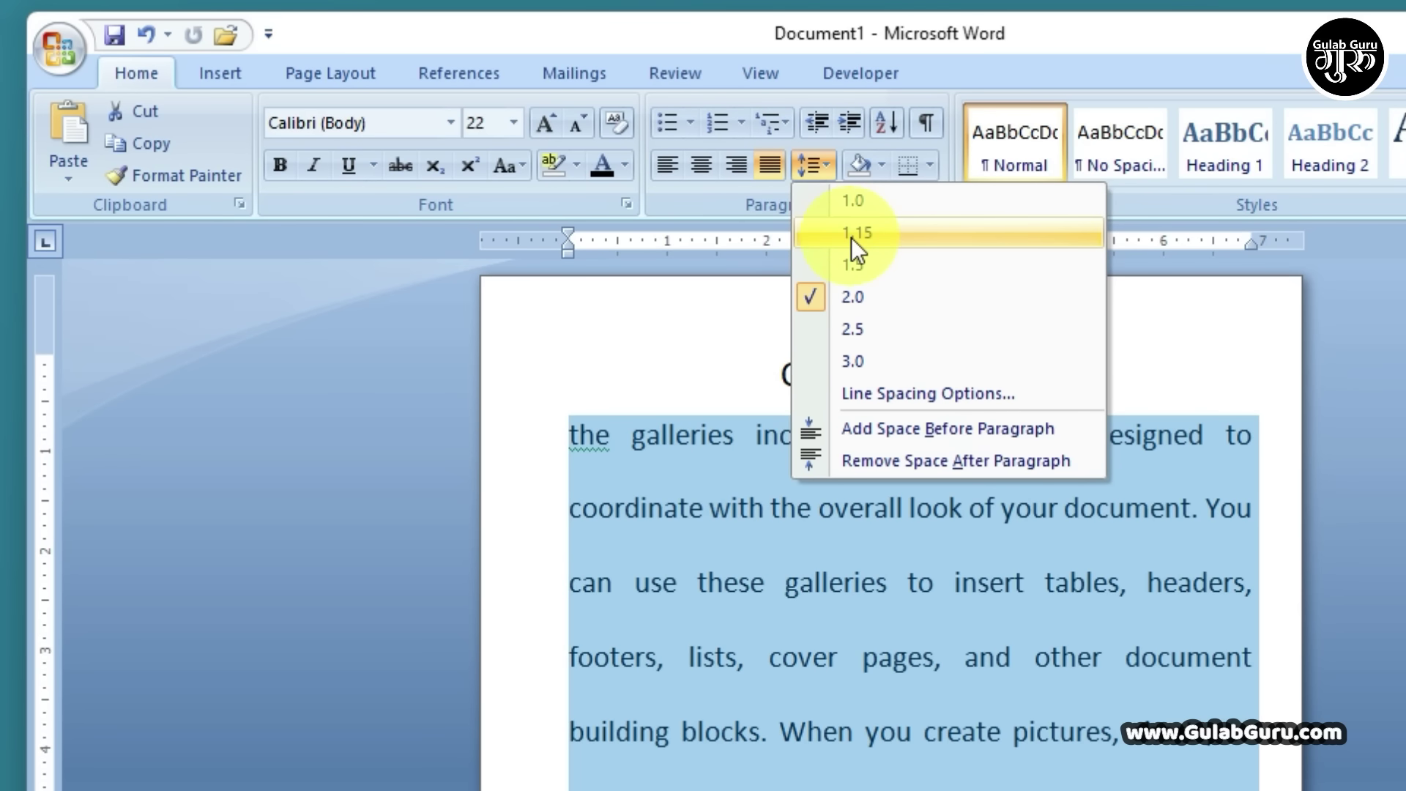
left_click(854, 203)
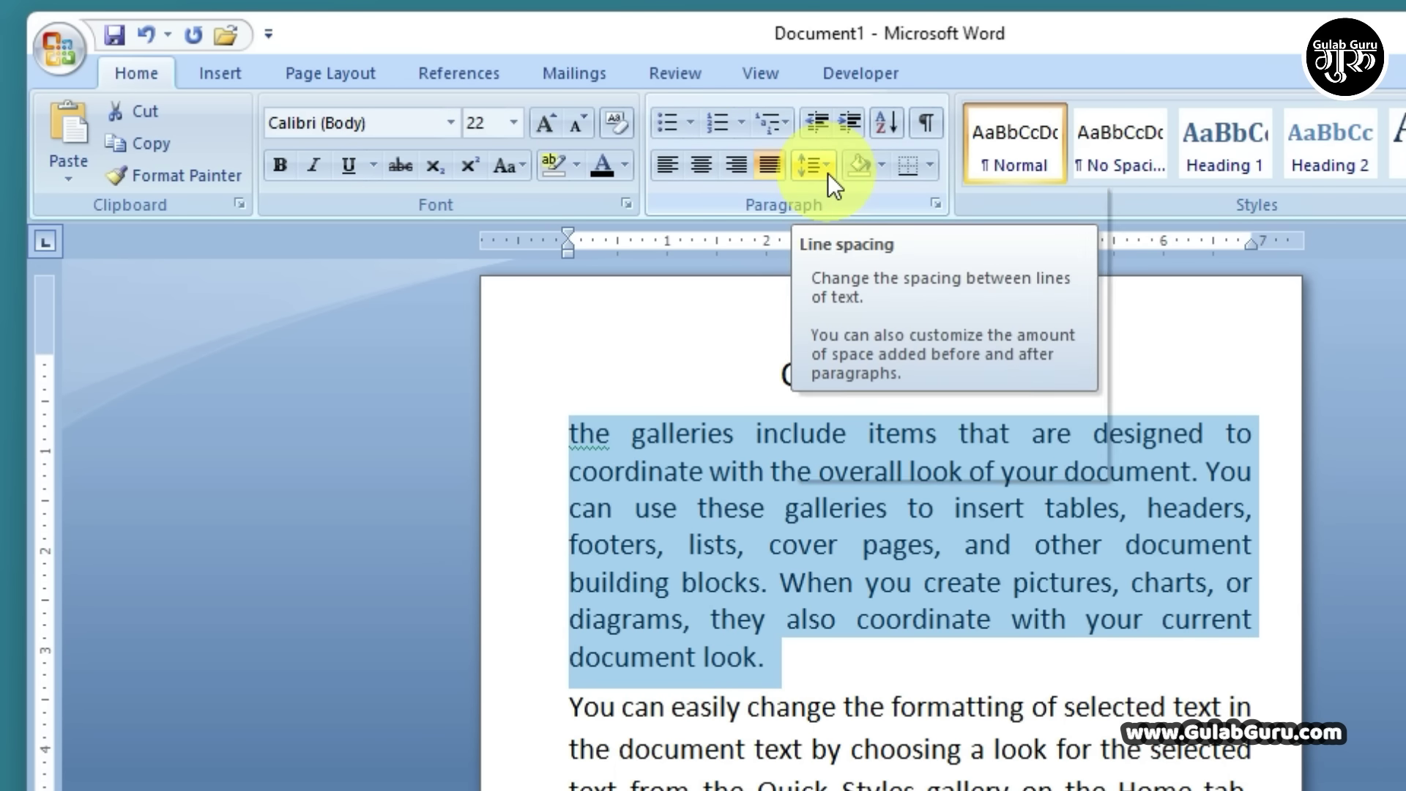
left_click(828, 171)
left_click(854, 233)
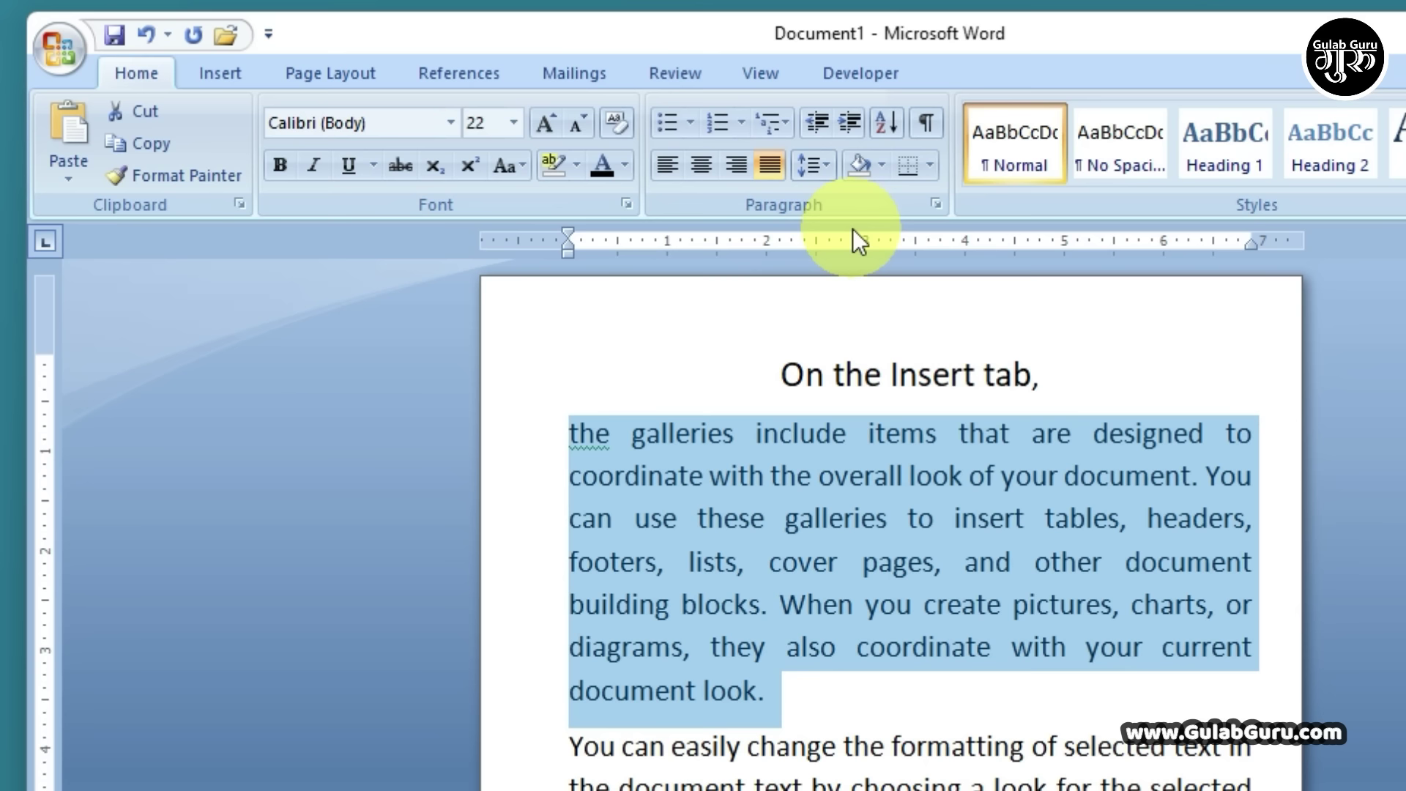
left_click(832, 166)
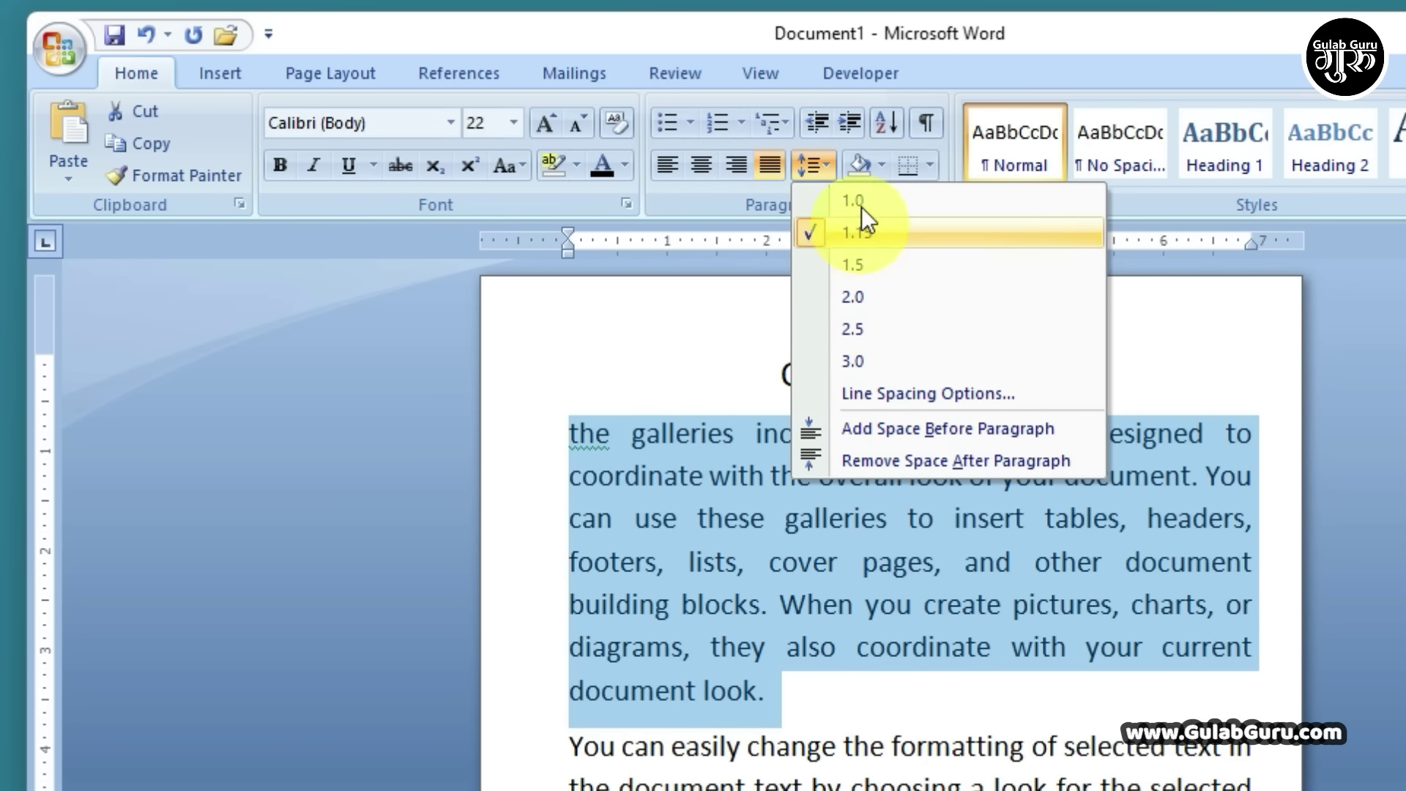
left_click(844, 692)
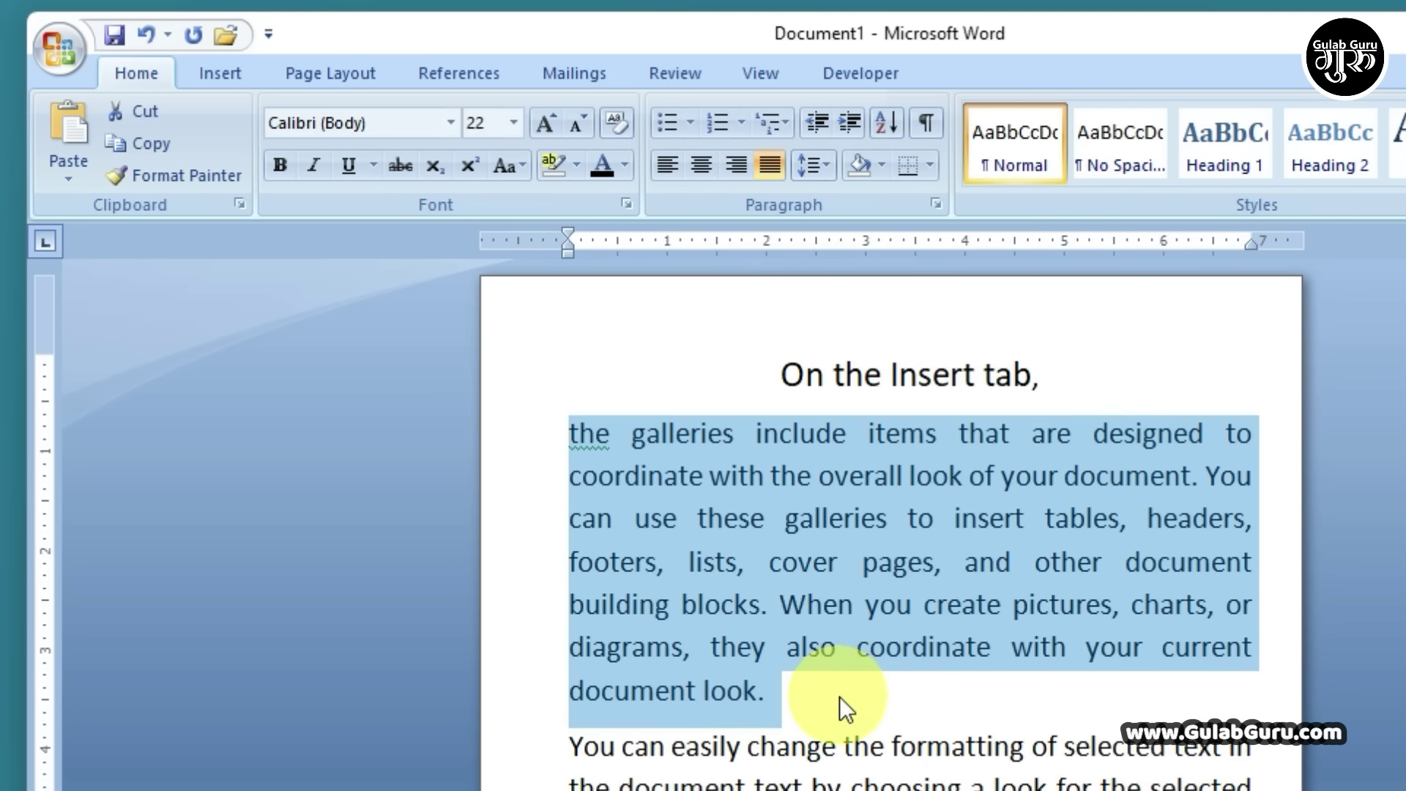
left_click(839, 697)
Try sentence case on the paragraph below the heading and undo the case change.
left_click(525, 166)
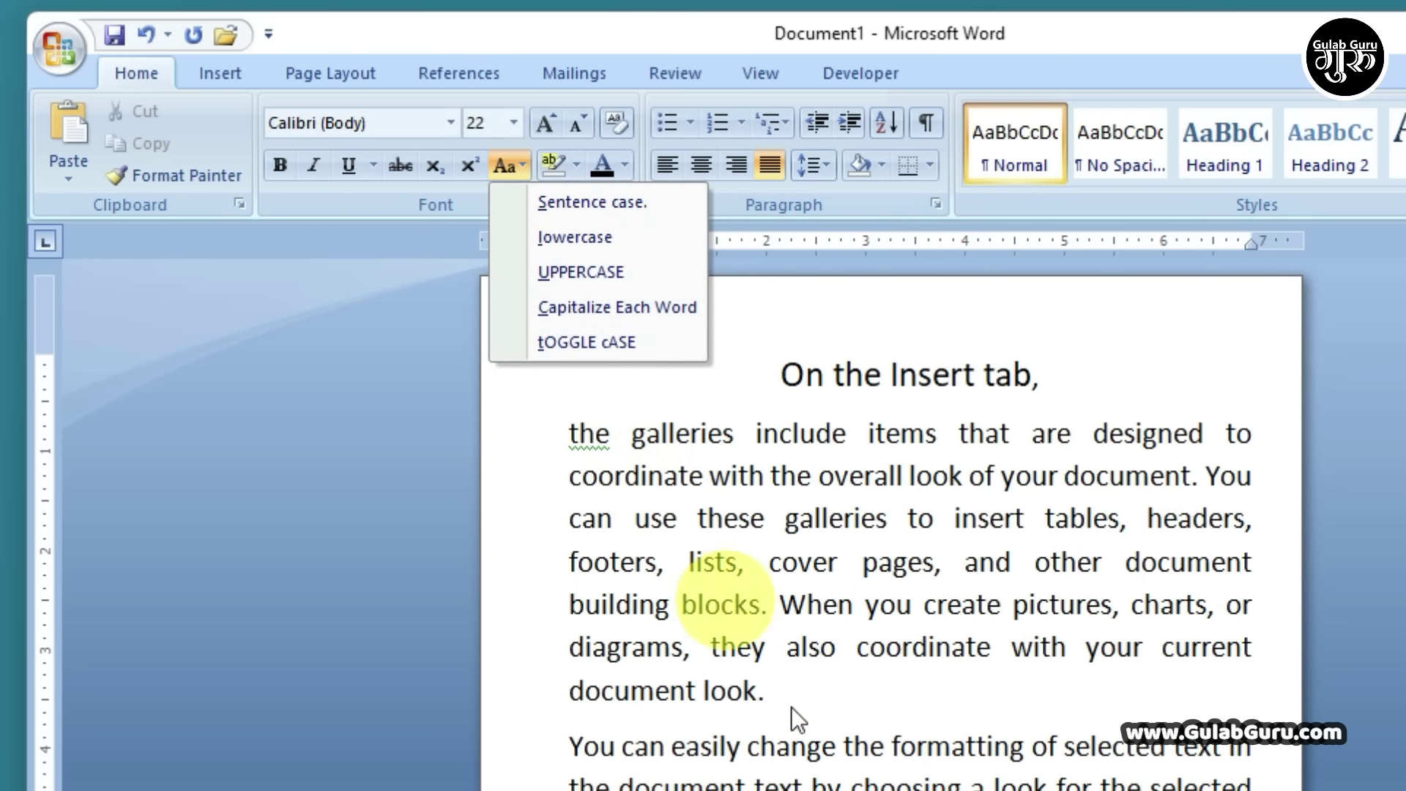
left_click(769, 692)
left_click_drag(769, 693, 822, 681)
left_click(659, 518)
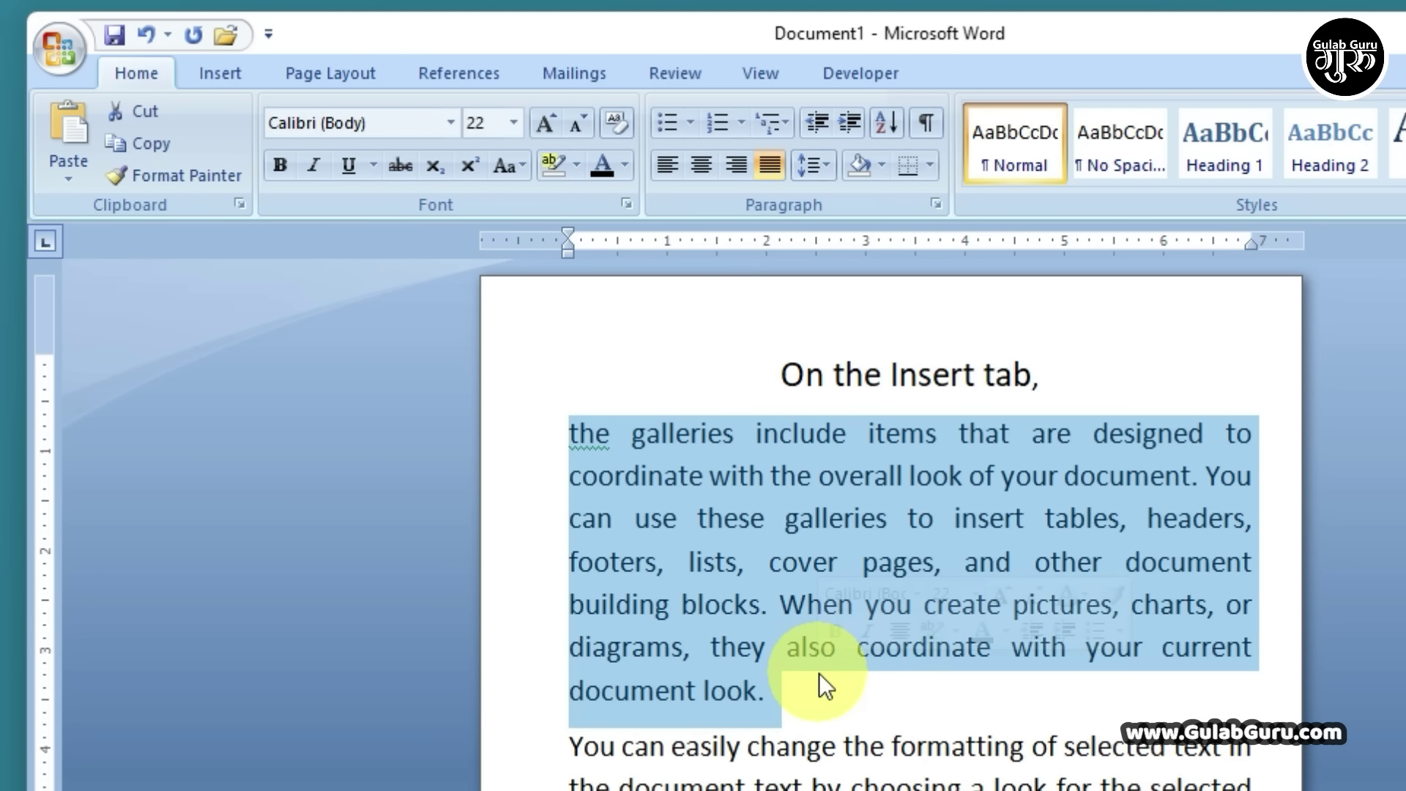
left_click(520, 167)
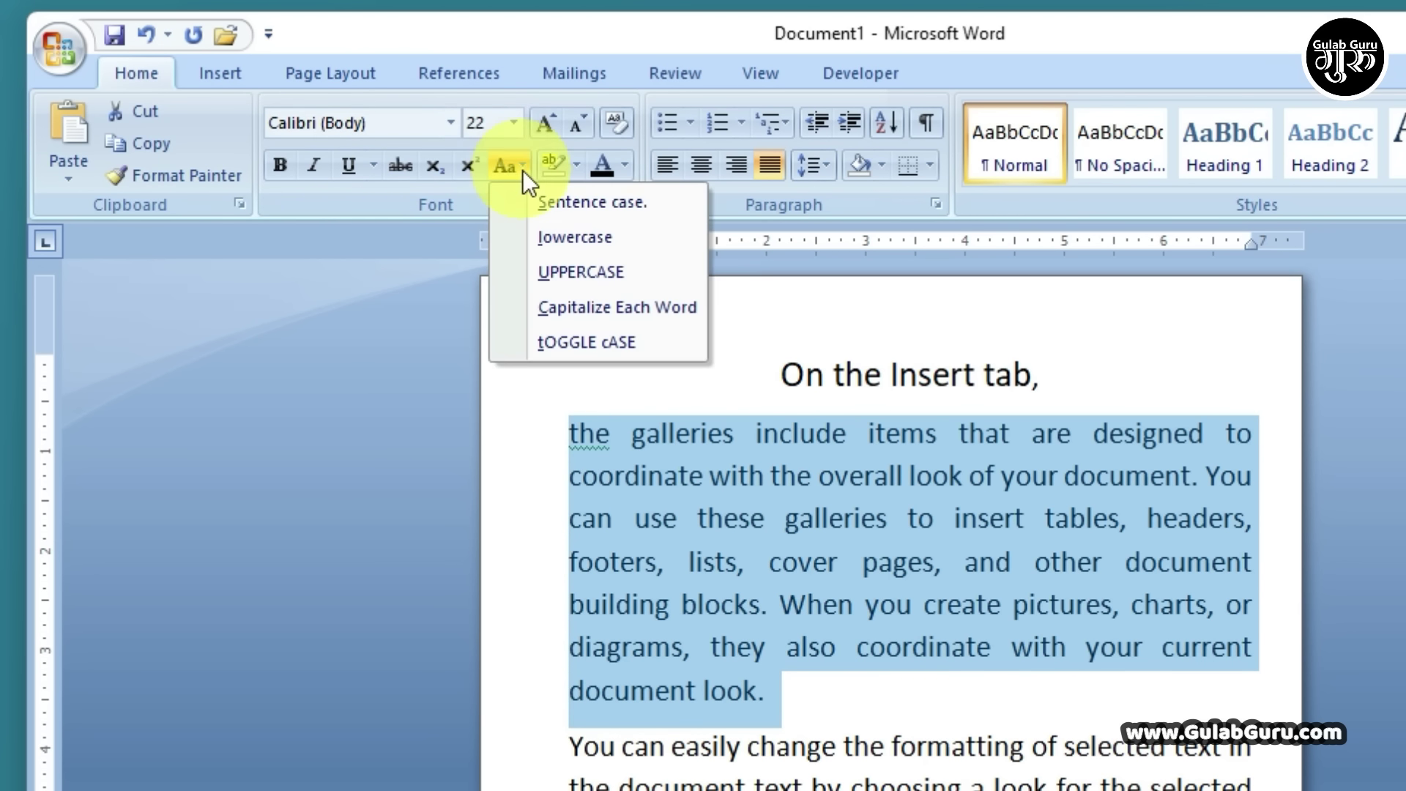
left_click(552, 200)
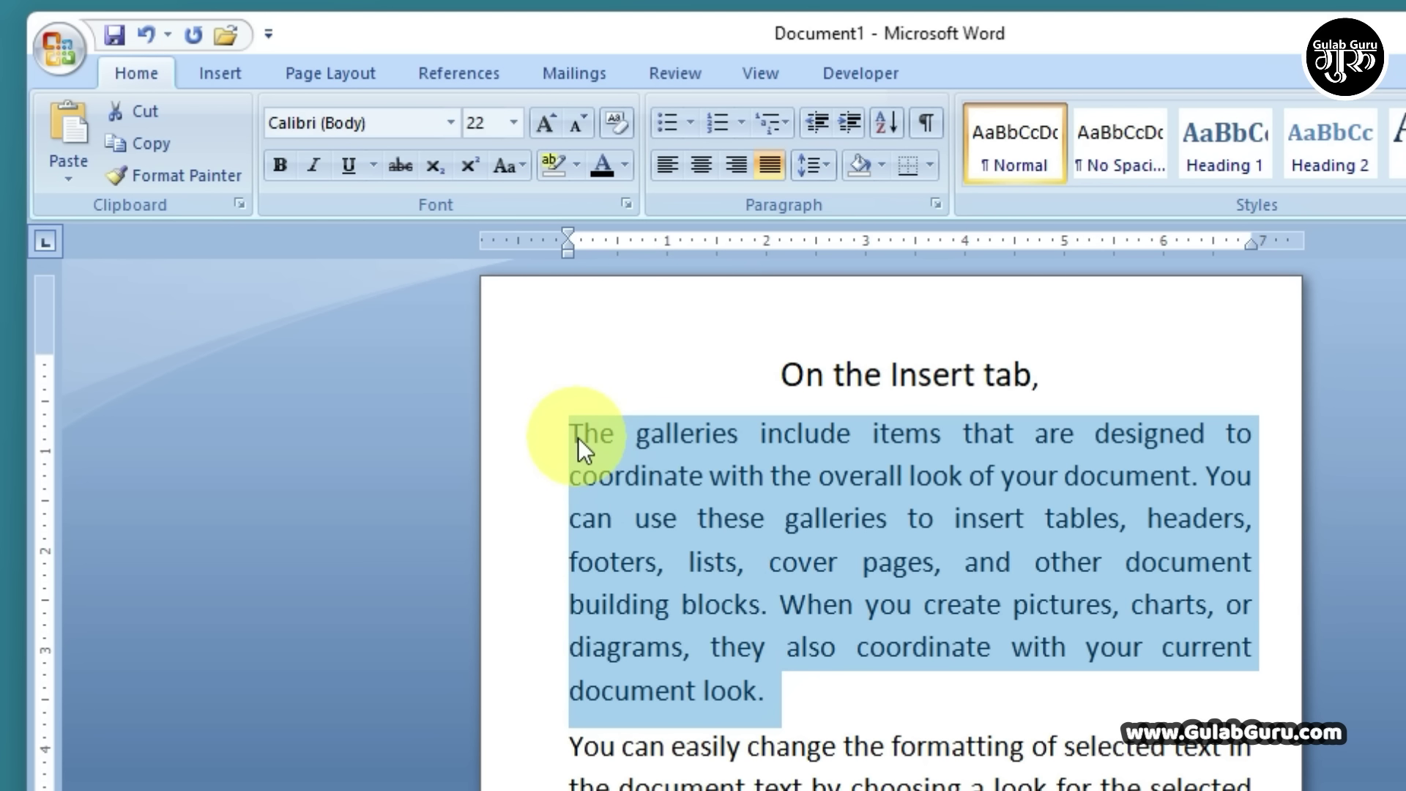
left_click(839, 692)
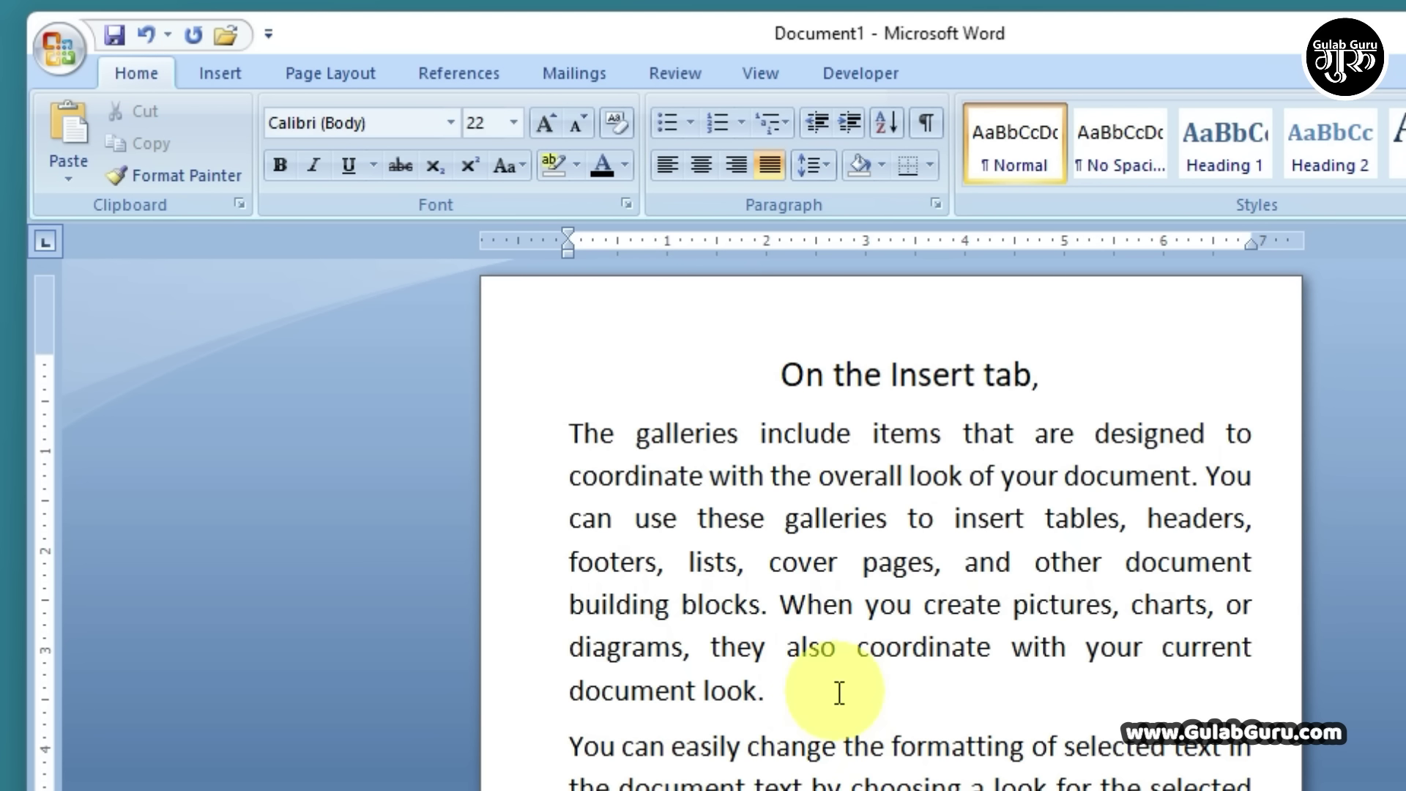
key("ctrl+z")
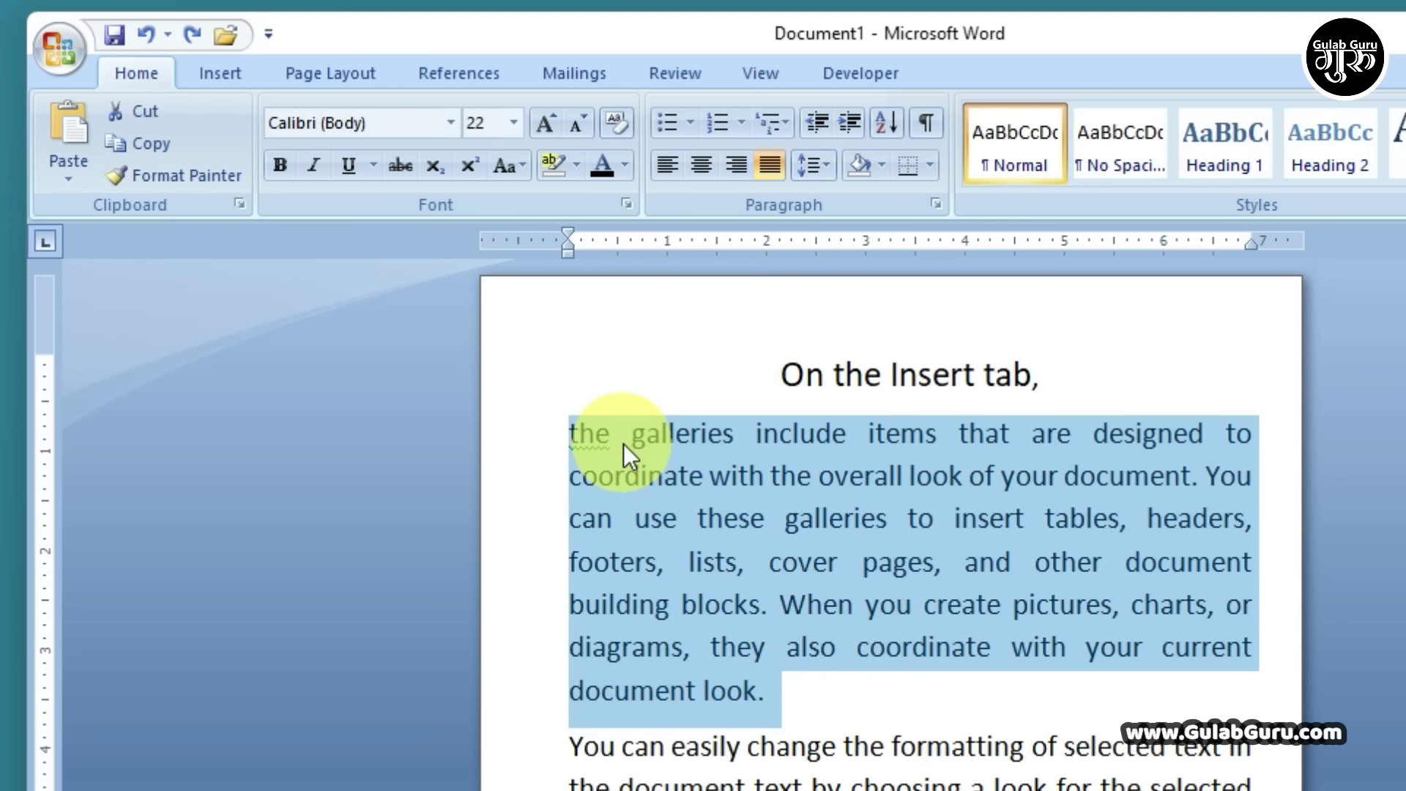
left_click(794, 705)
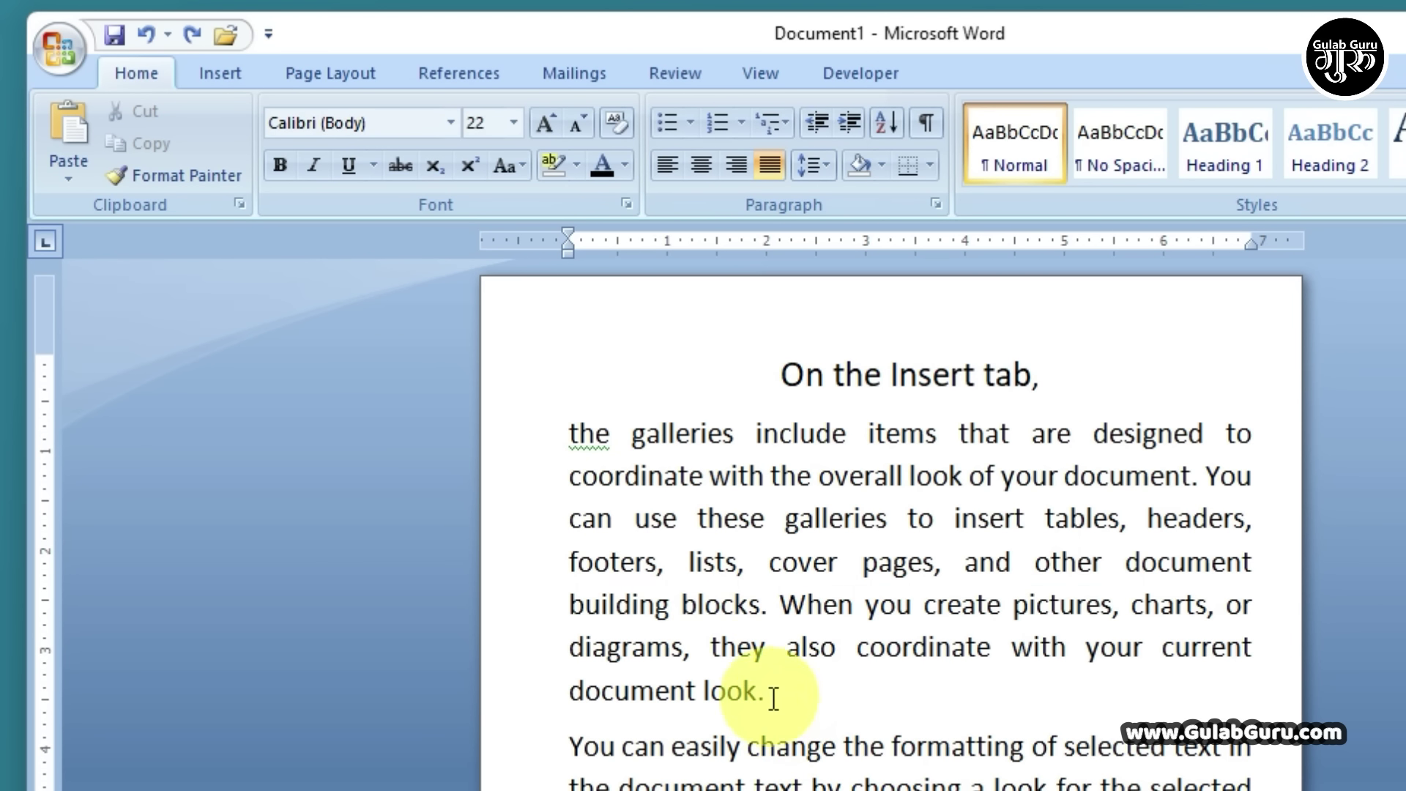
Change the whole paragraph below the heading to sentence case.
left_click_drag(769, 696, 537, 439)
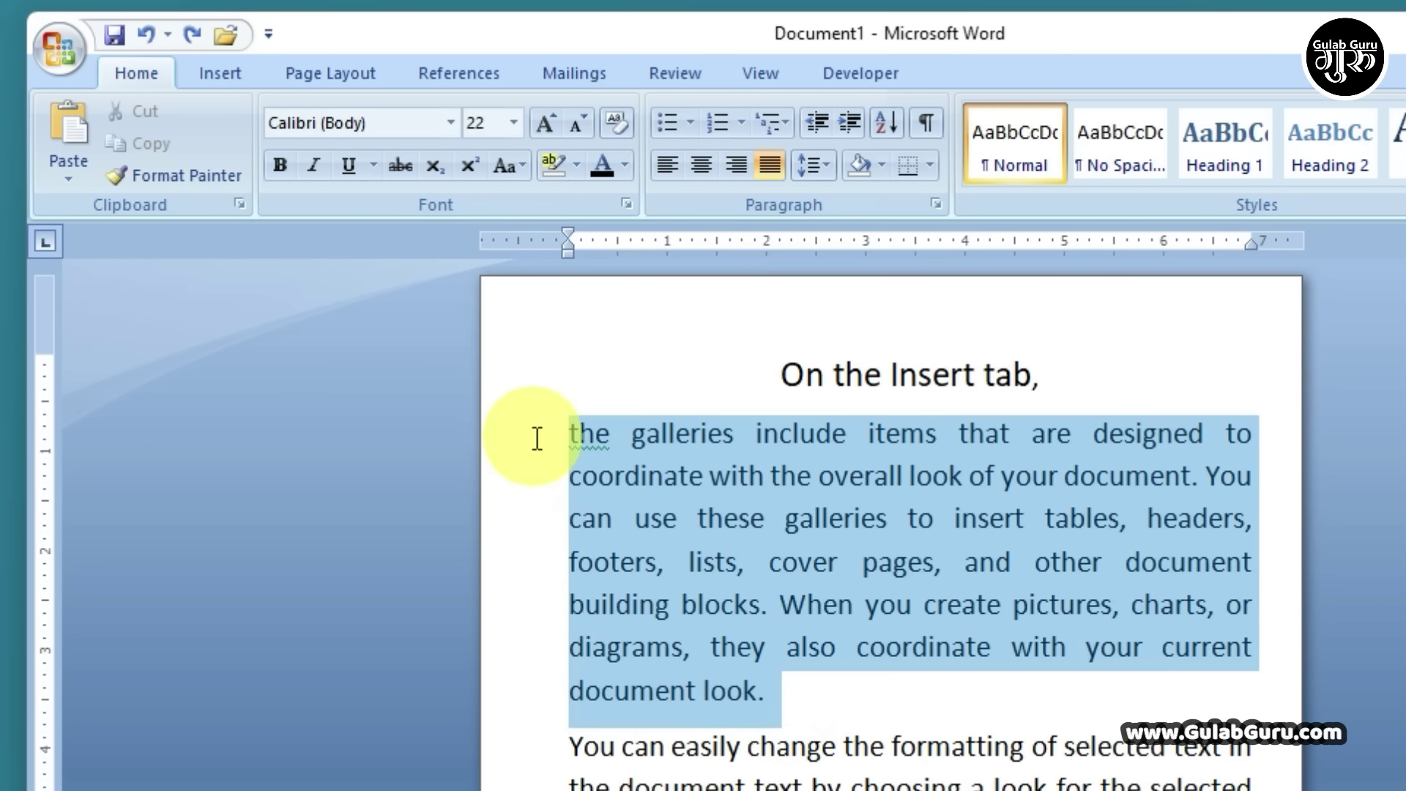
left_click(524, 166)
left_click(561, 205)
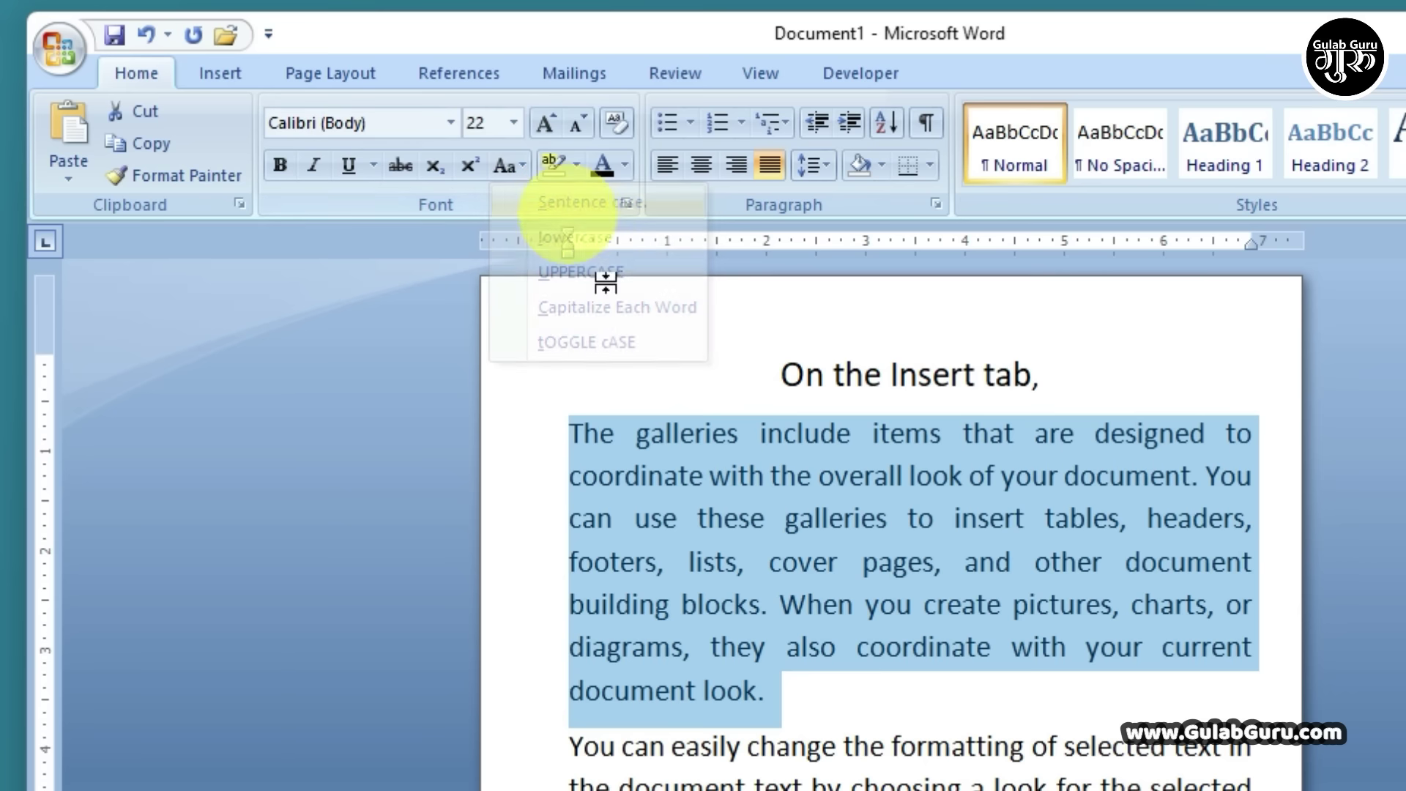
left_click(782, 692)
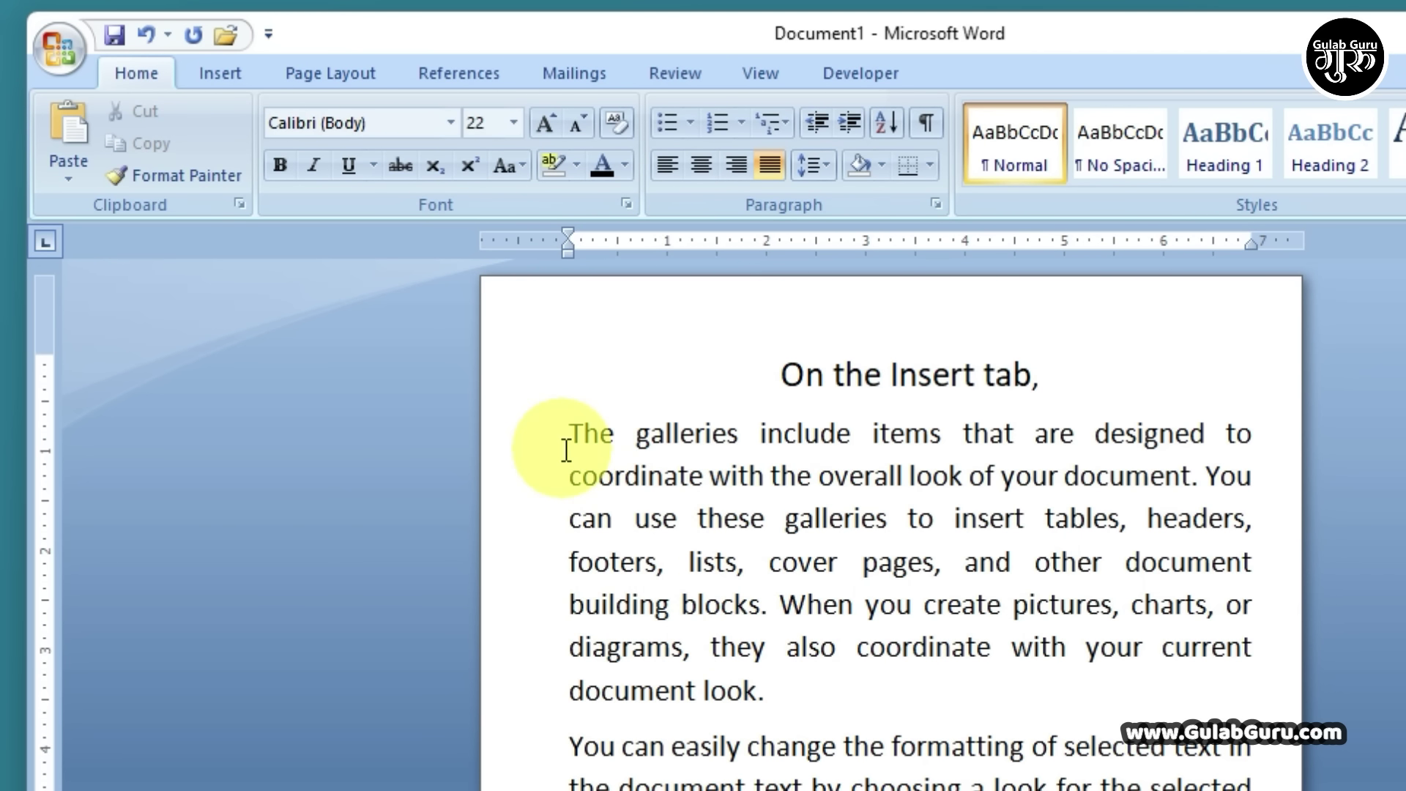
Try lowercase and uppercase on the whole paragraph below the heading.
left_click_drag(566, 450, 808, 691)
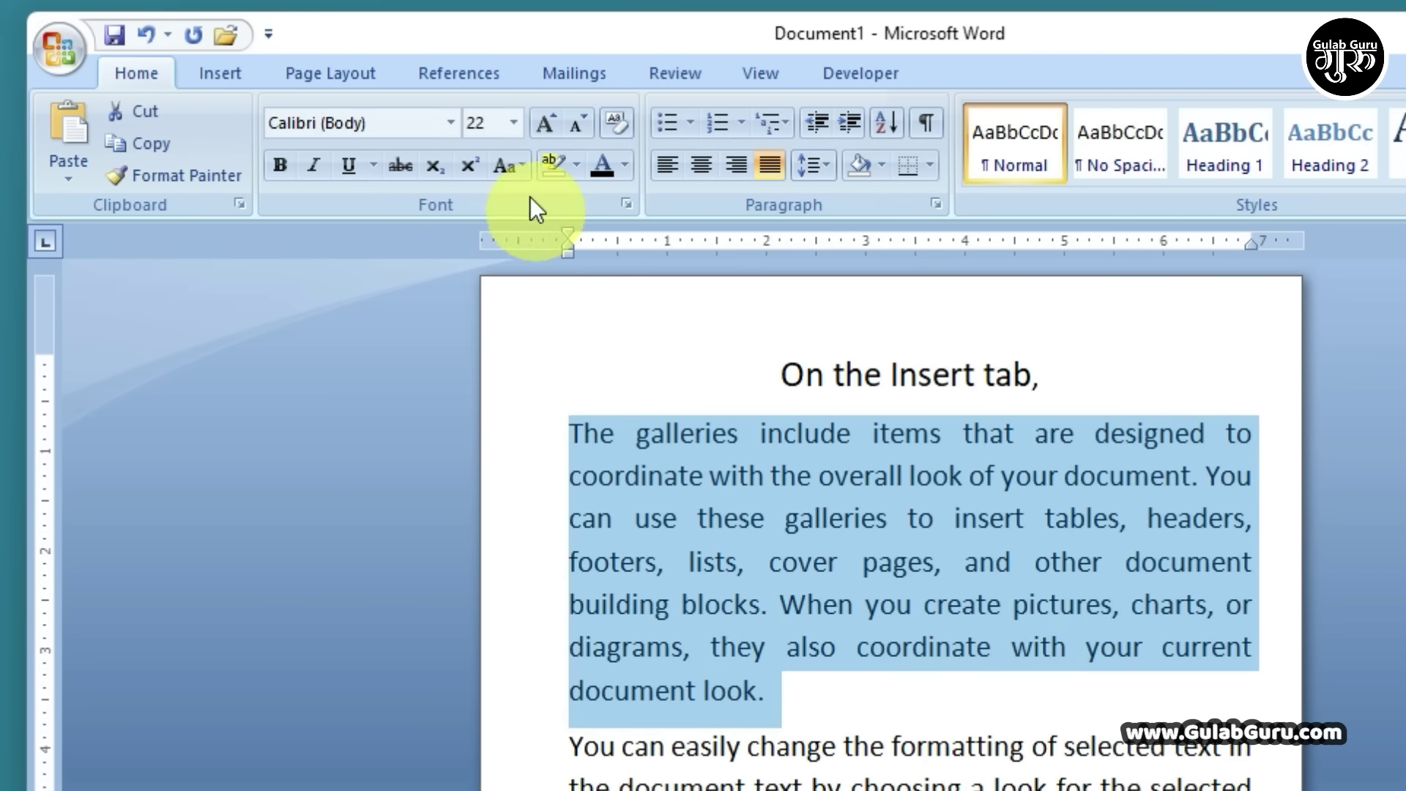
left_click(523, 159)
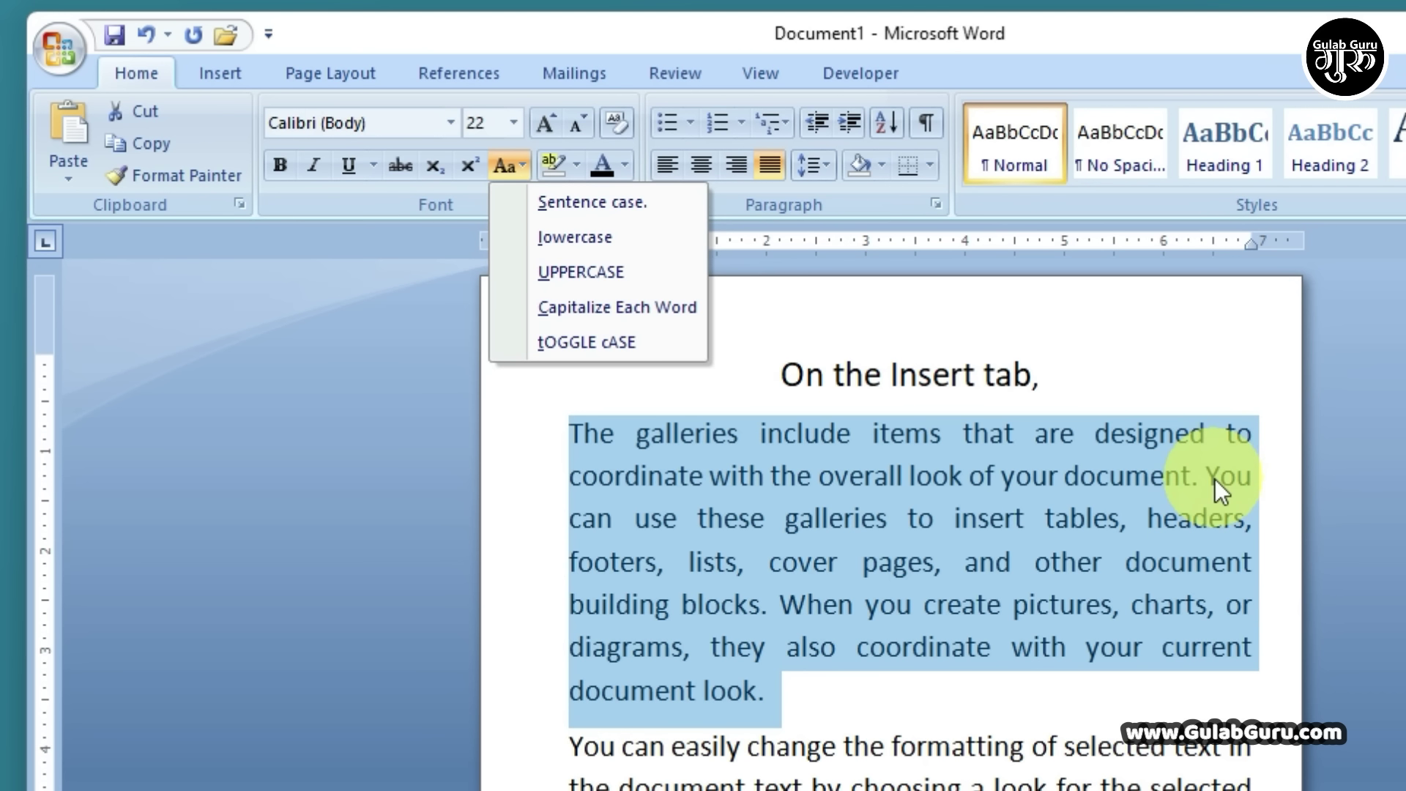
left_click(592, 239)
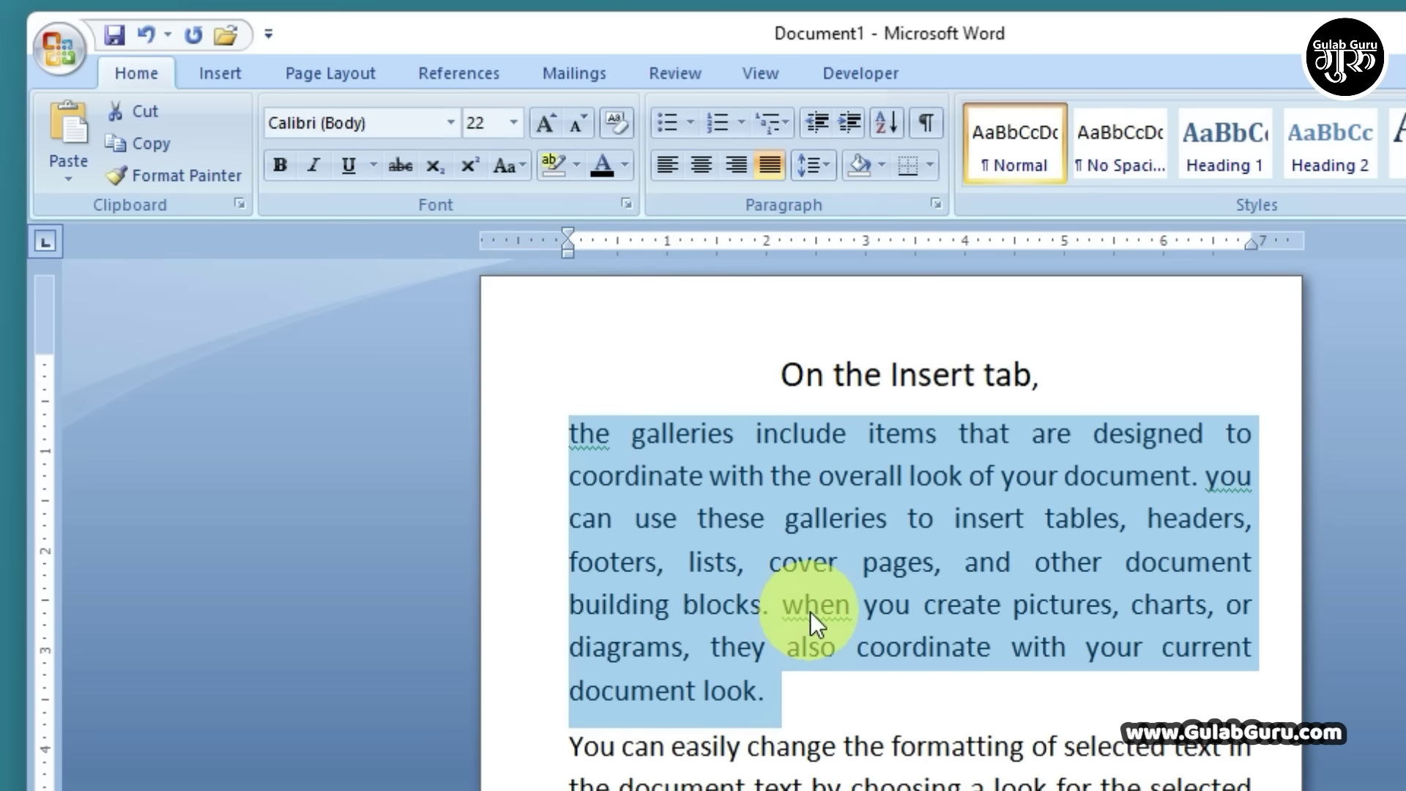
left_click(520, 169)
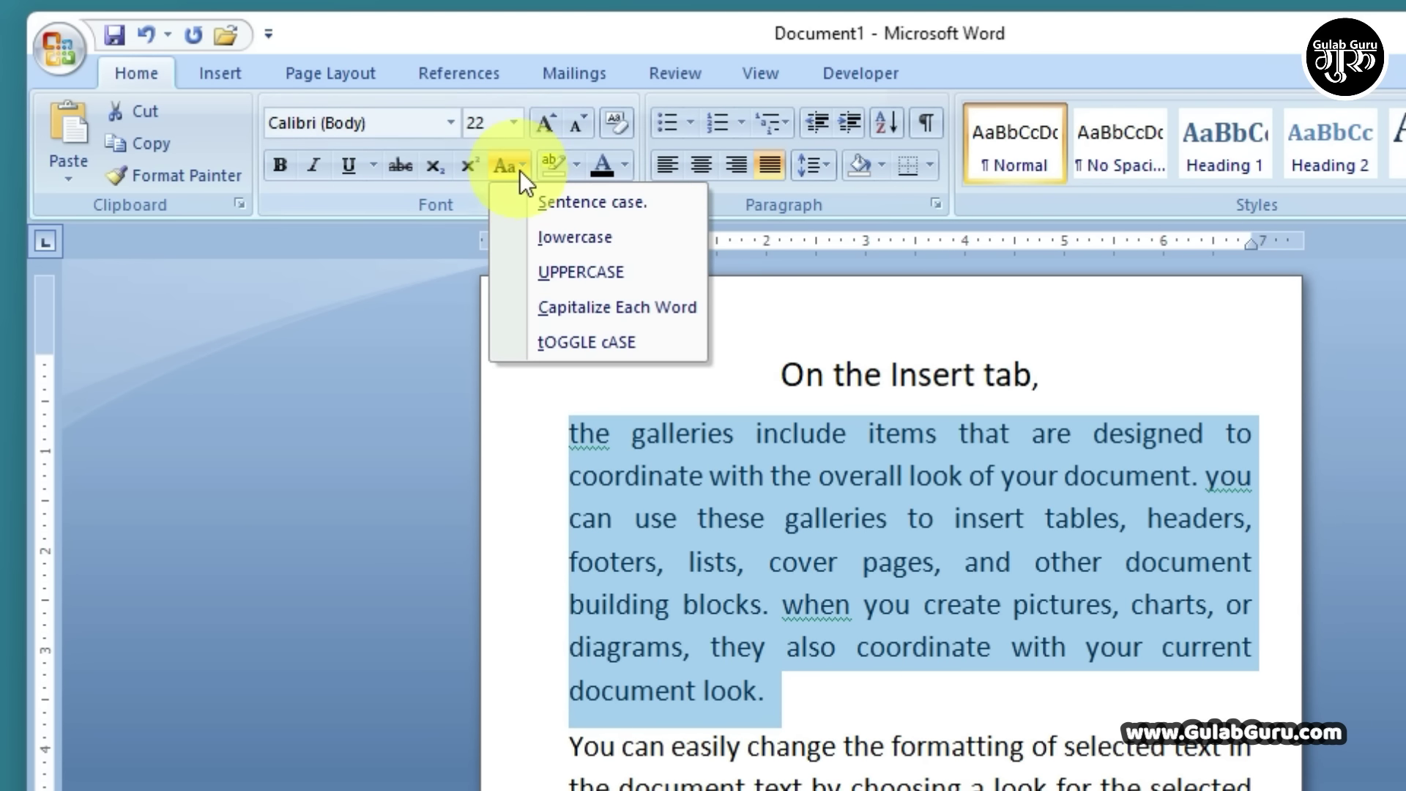
left_click(570, 271)
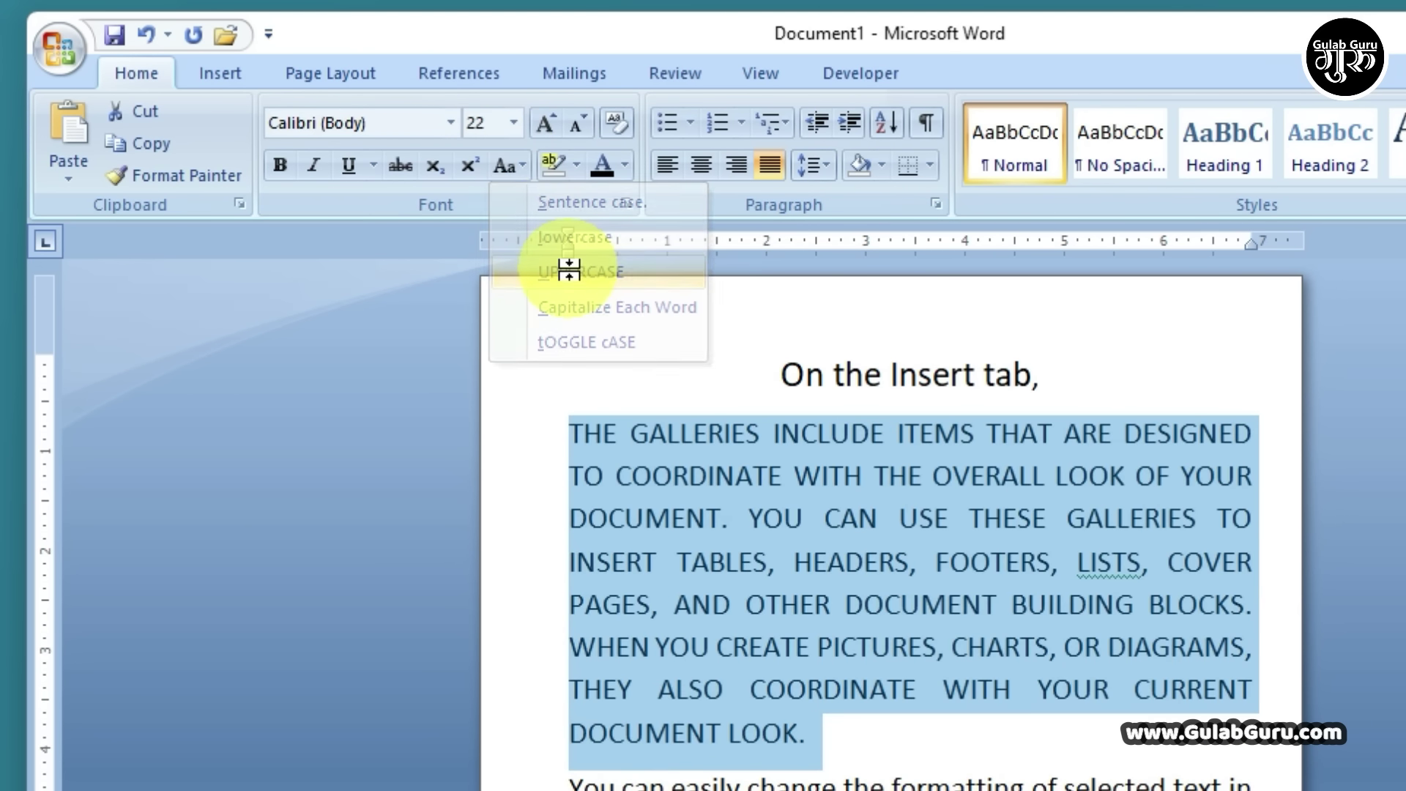
Try Capitalize Each Word and tOGGLE cASE on the same paragraph and return it to sentence case.
left_click(518, 166)
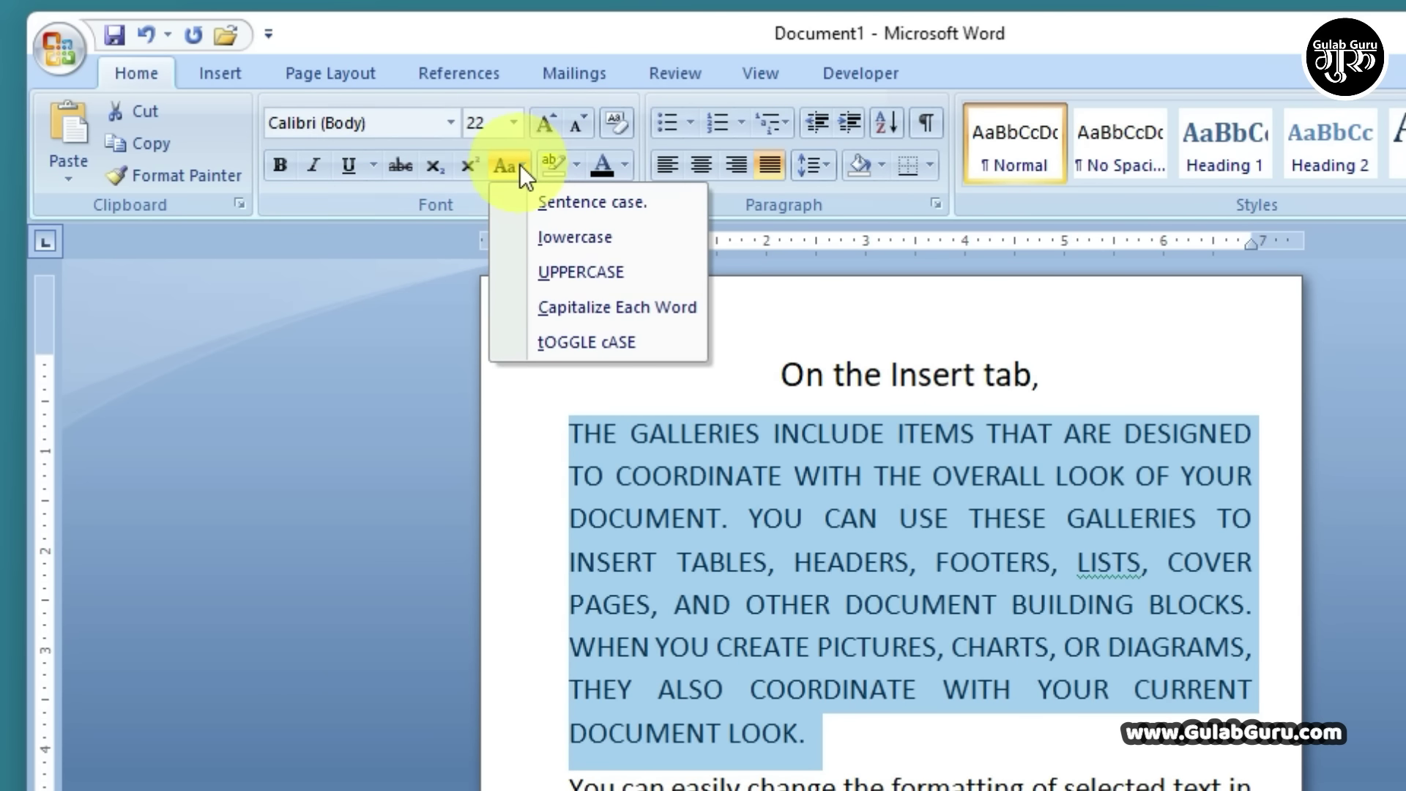
left_click(573, 310)
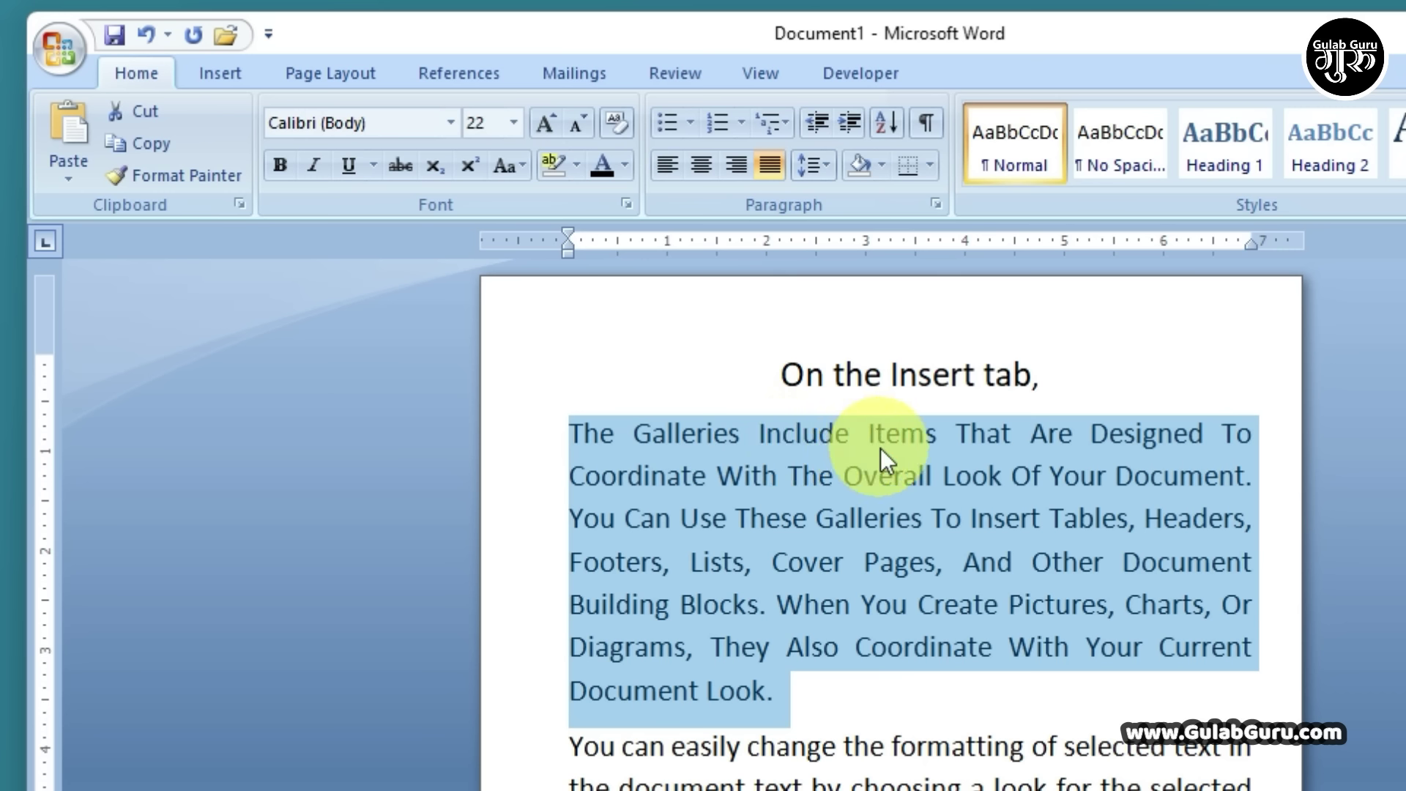
left_click(525, 164)
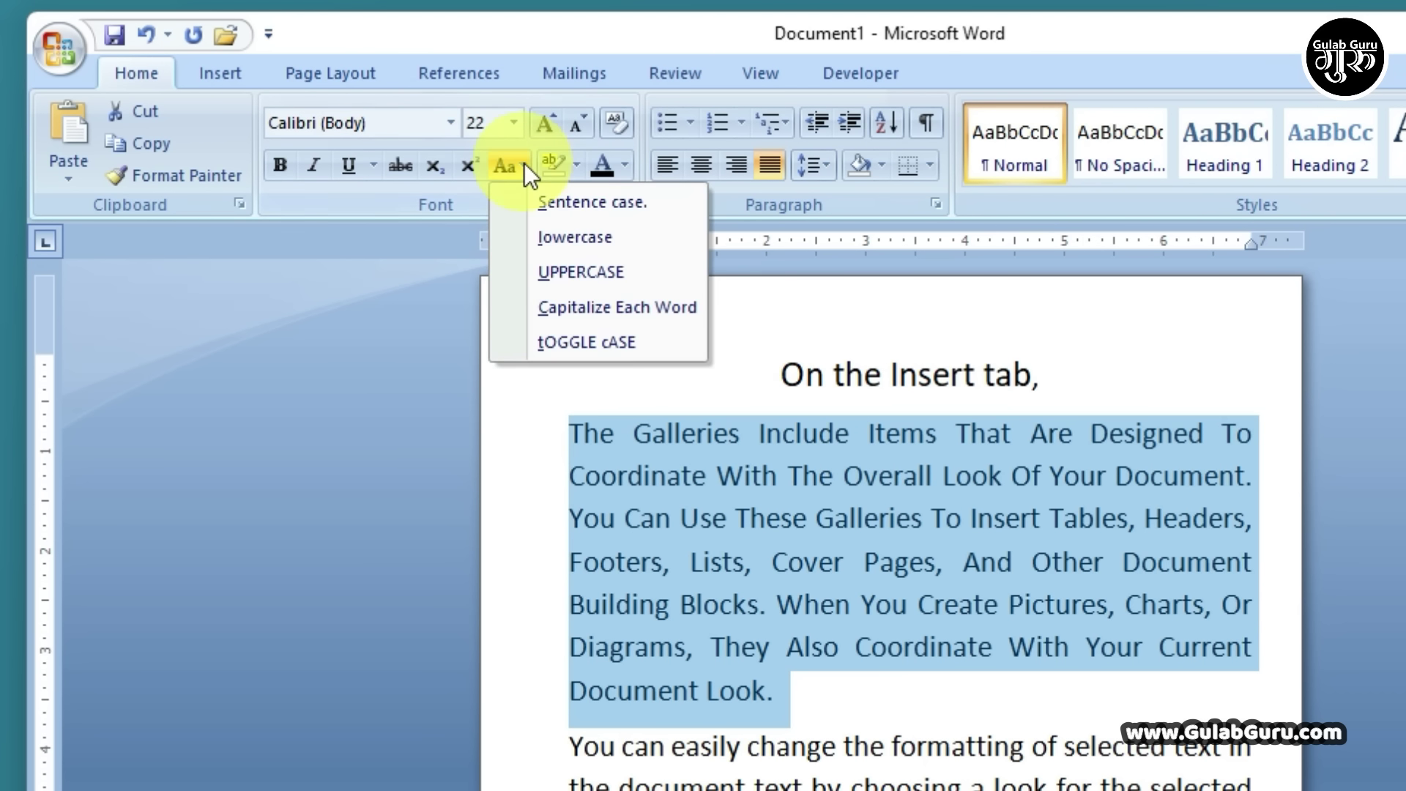
left_click(561, 338)
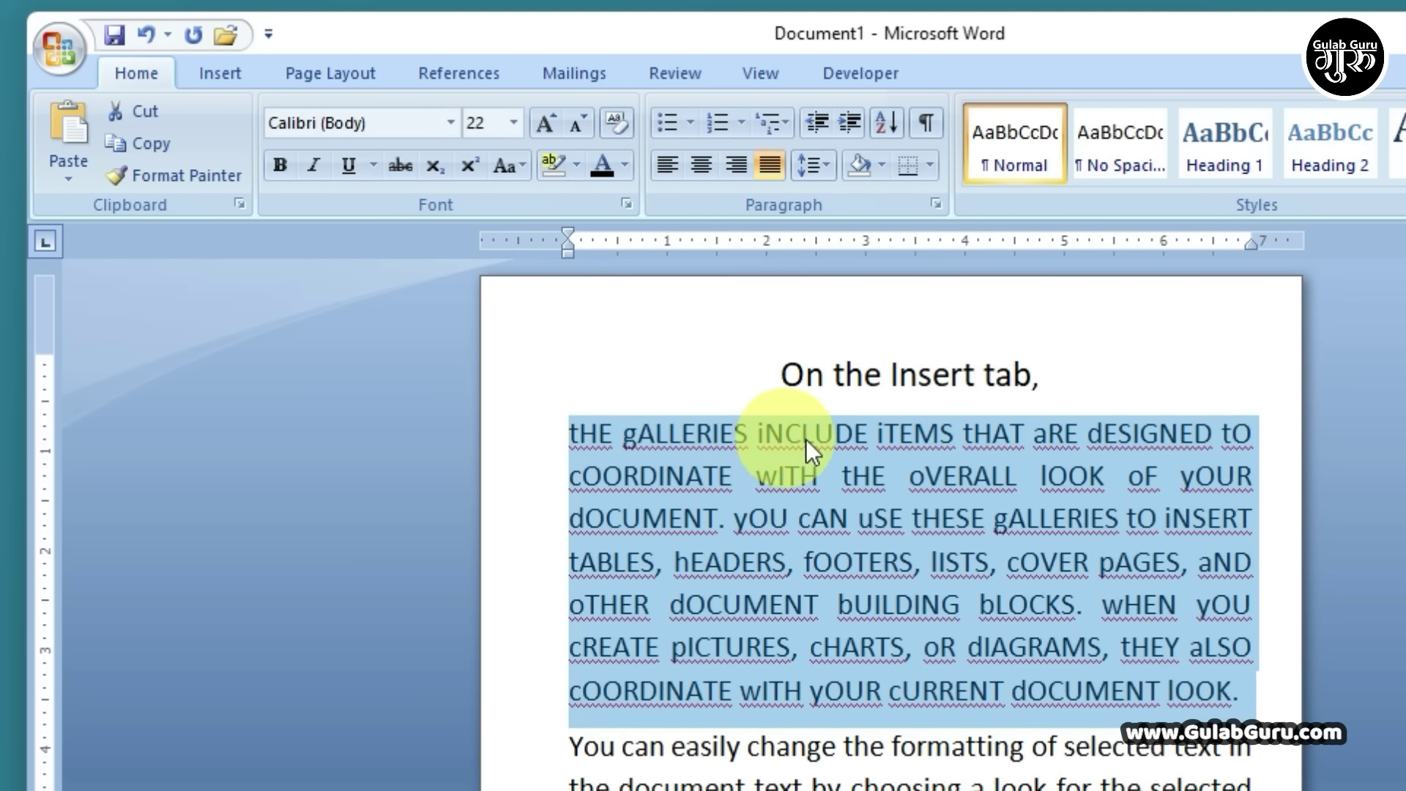
left_click(517, 165)
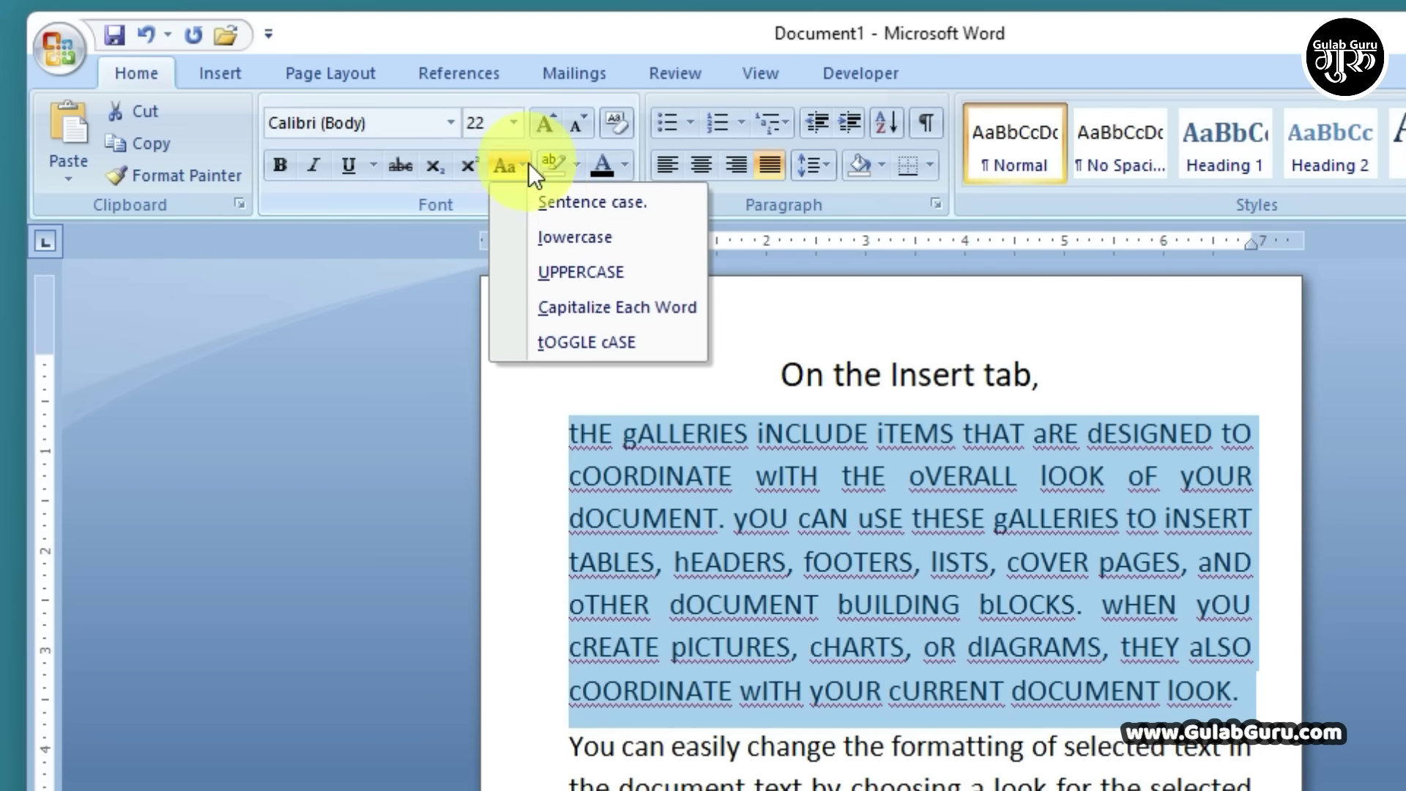
left_click(561, 199)
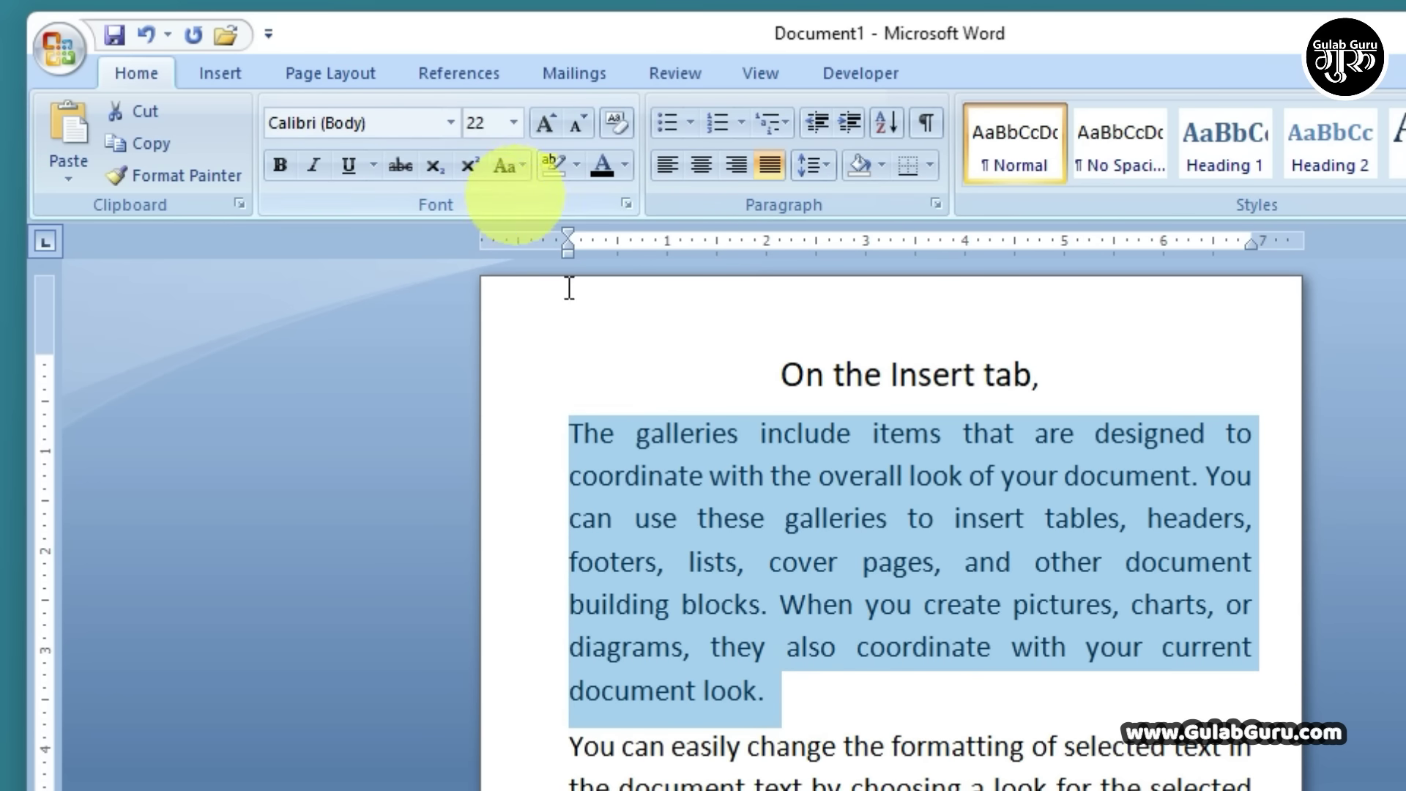
left_click(747, 659)
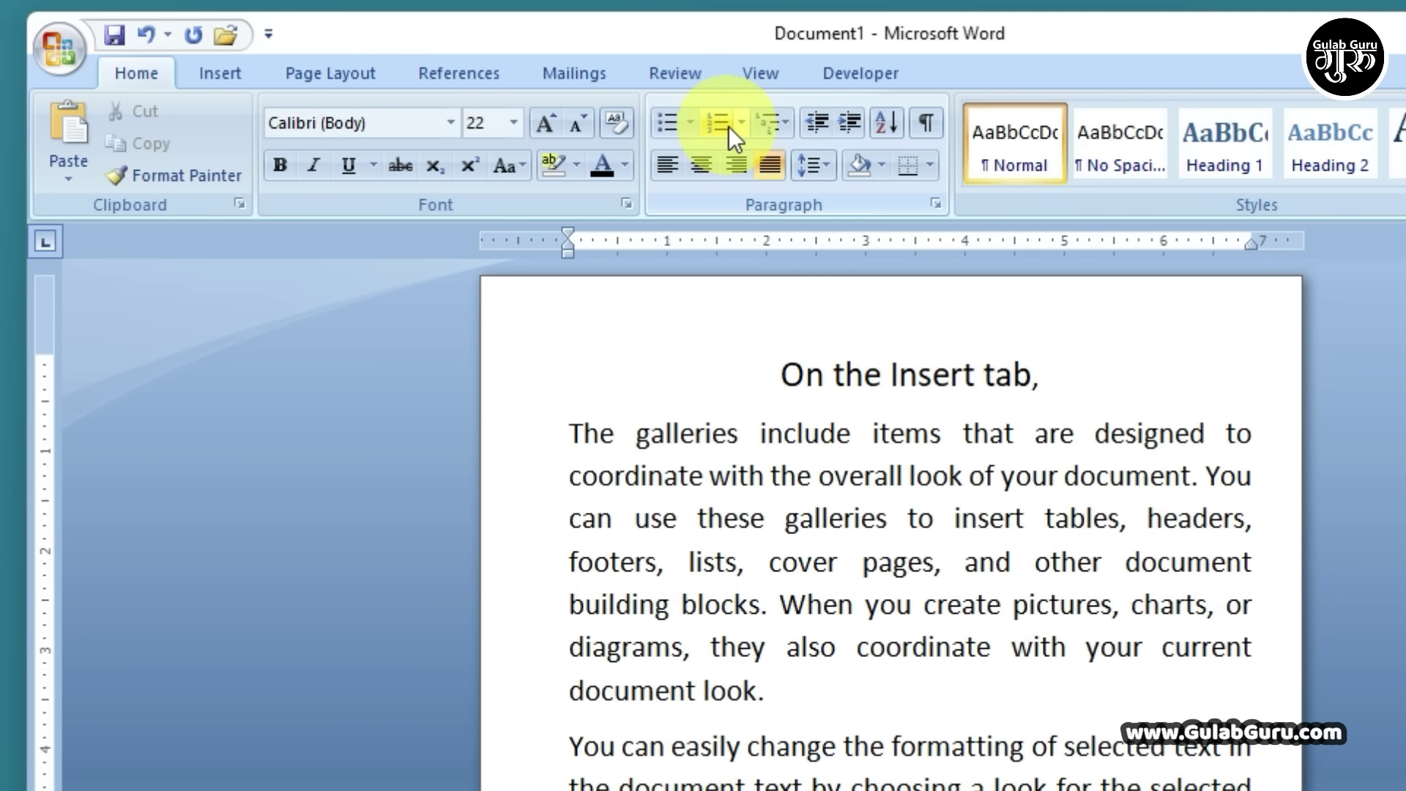
Look over the available bullet styles and number formats in their libraries.
left_click(693, 120)
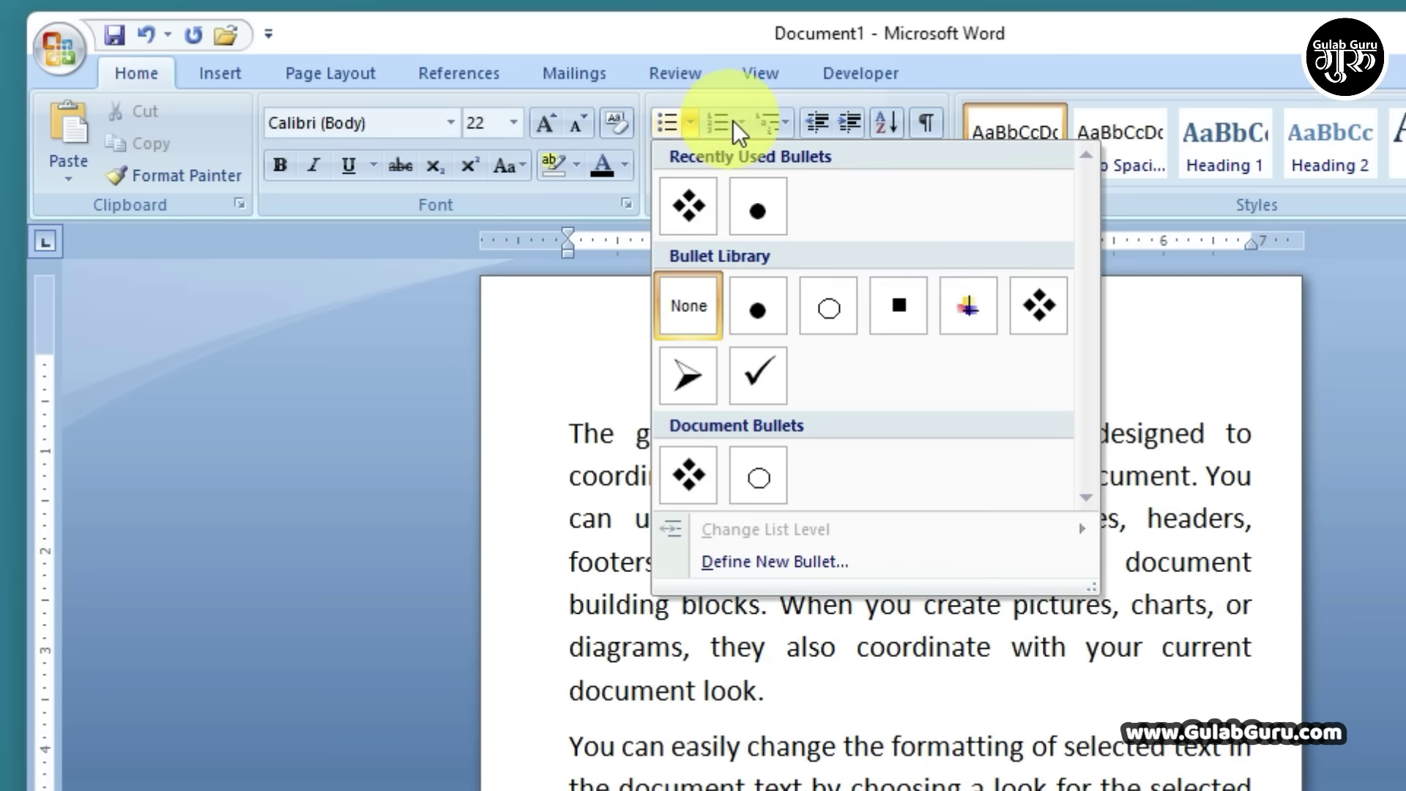
left_click(736, 121)
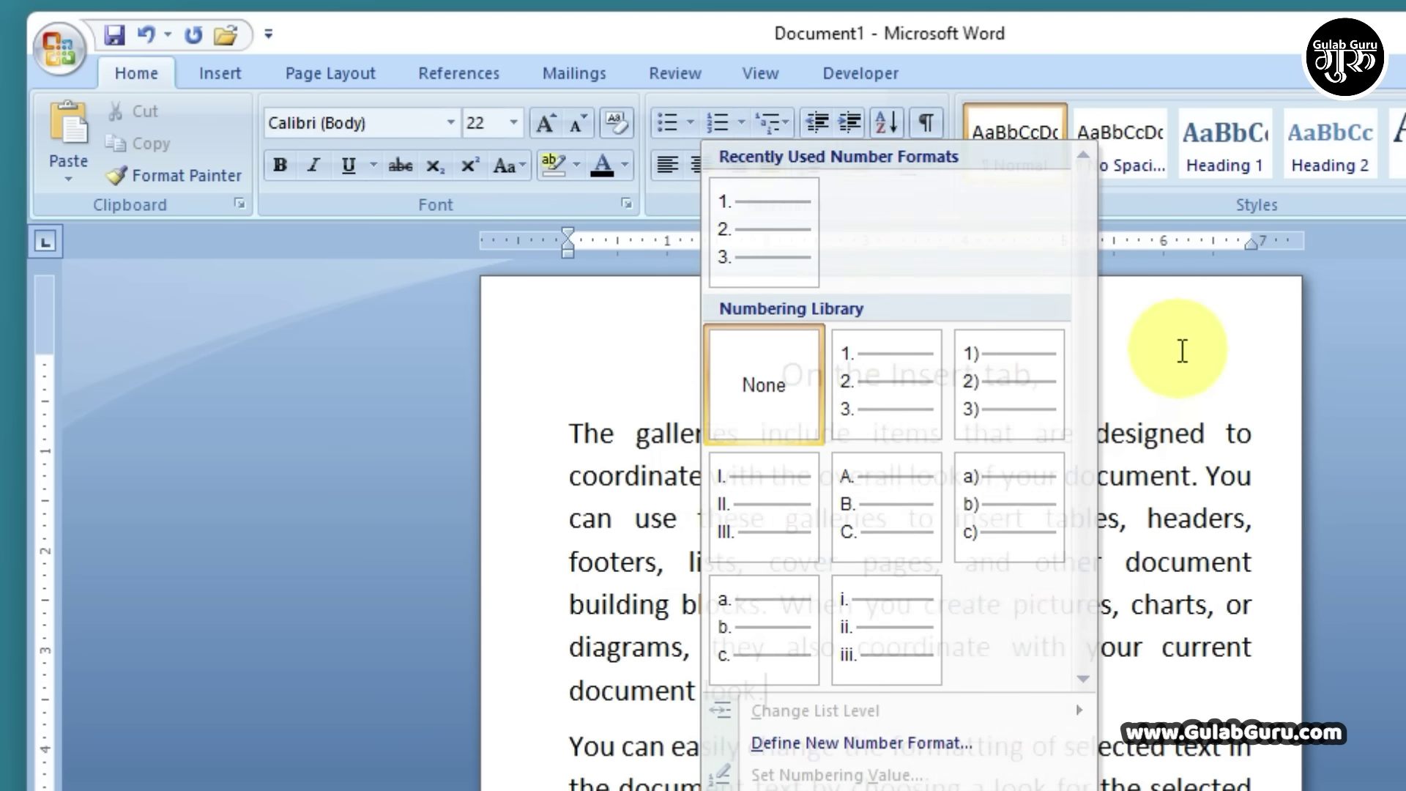
Insert two blank lines below the heading "On the Insert tab," and left-align the first one.
left_click(1091, 377)
key("Return")
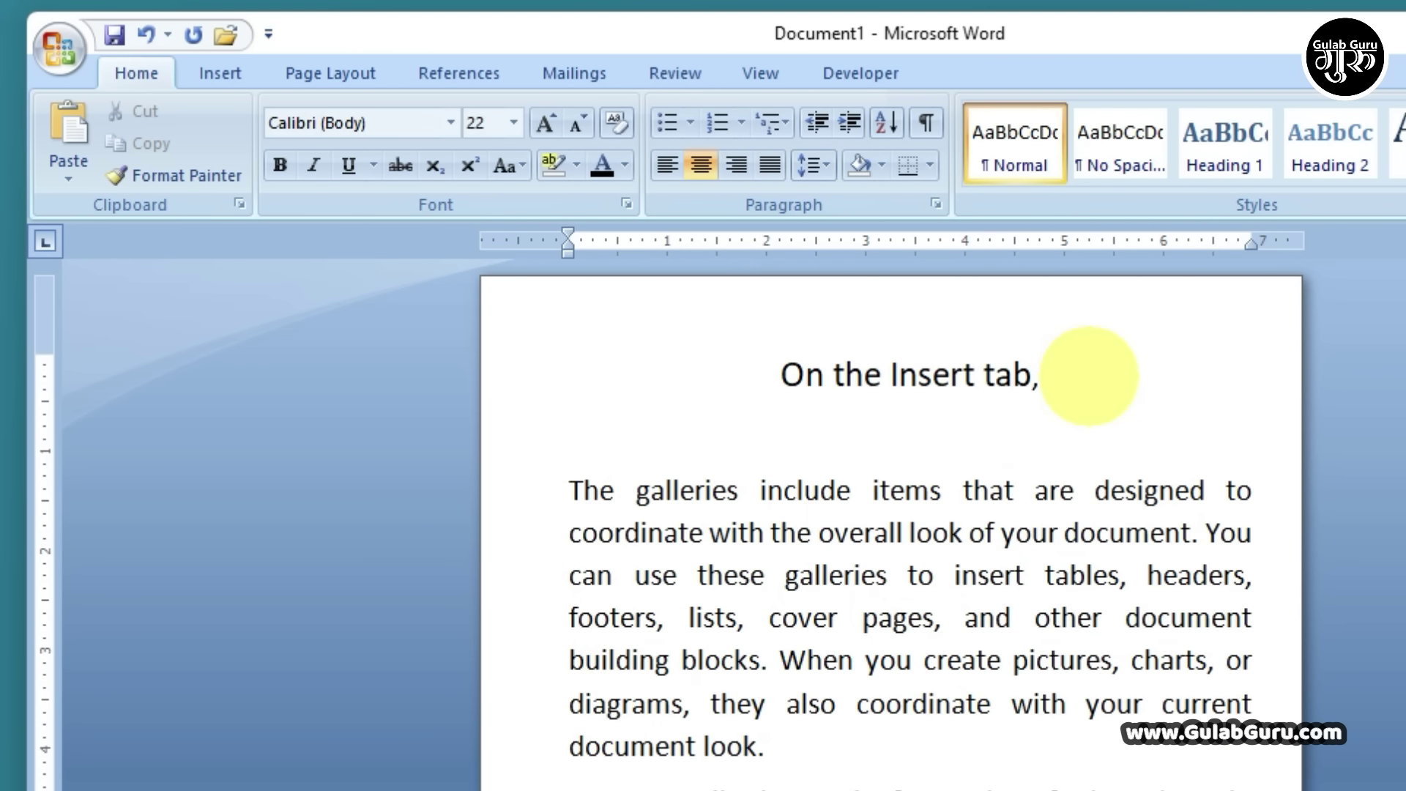
key("Return")
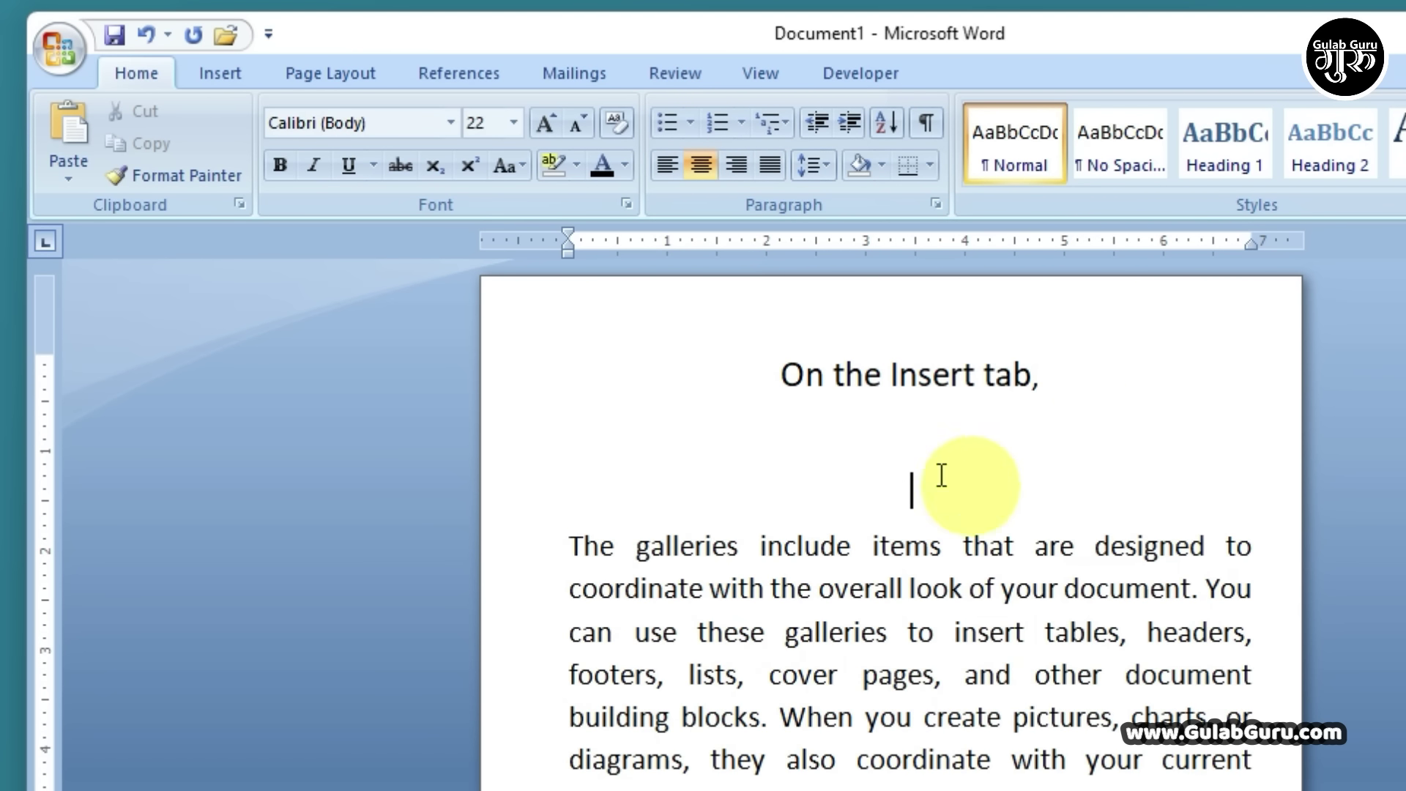
left_click(901, 442)
left_click(659, 163)
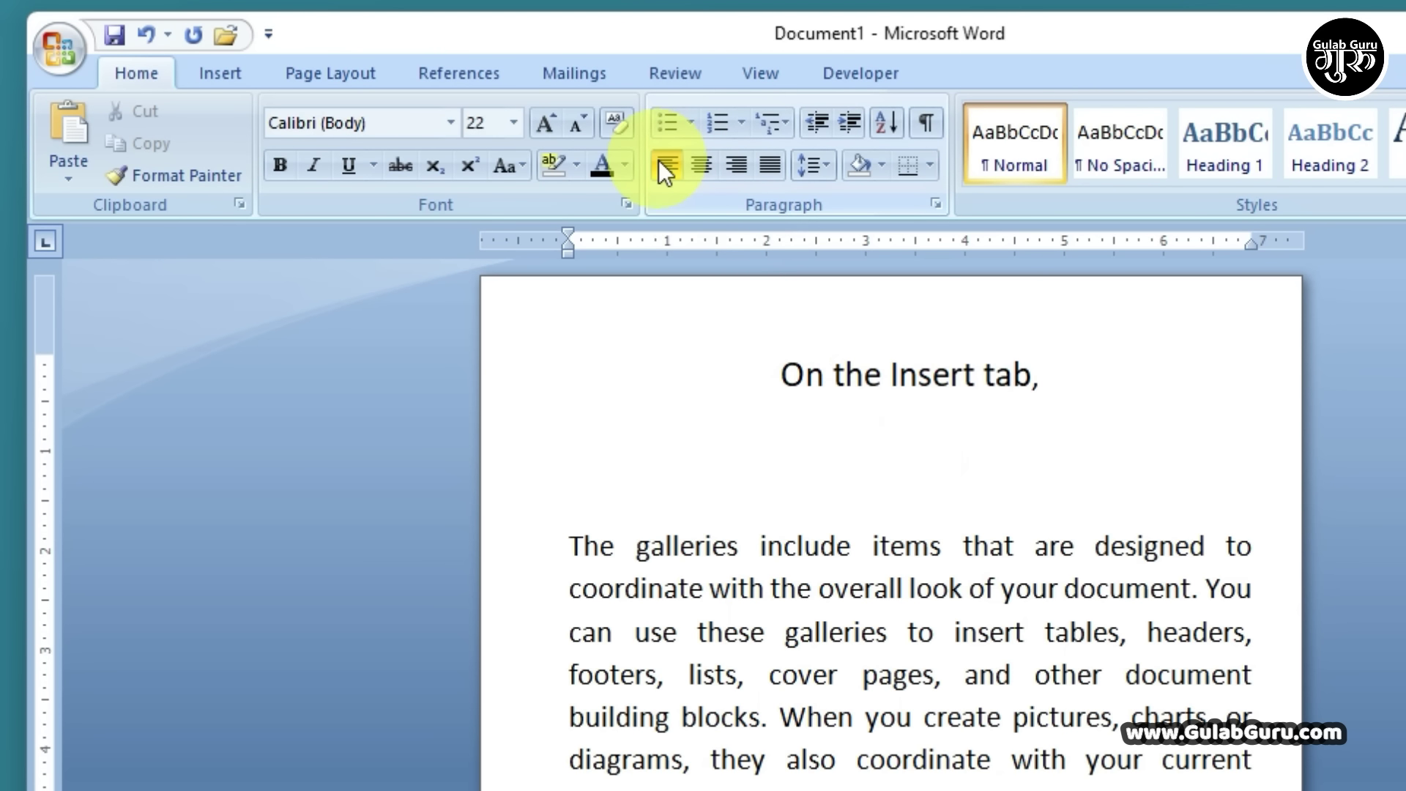
Start a bulleted list with the four-diamond bullet on the first blank line below the heading.
left_click(666, 122)
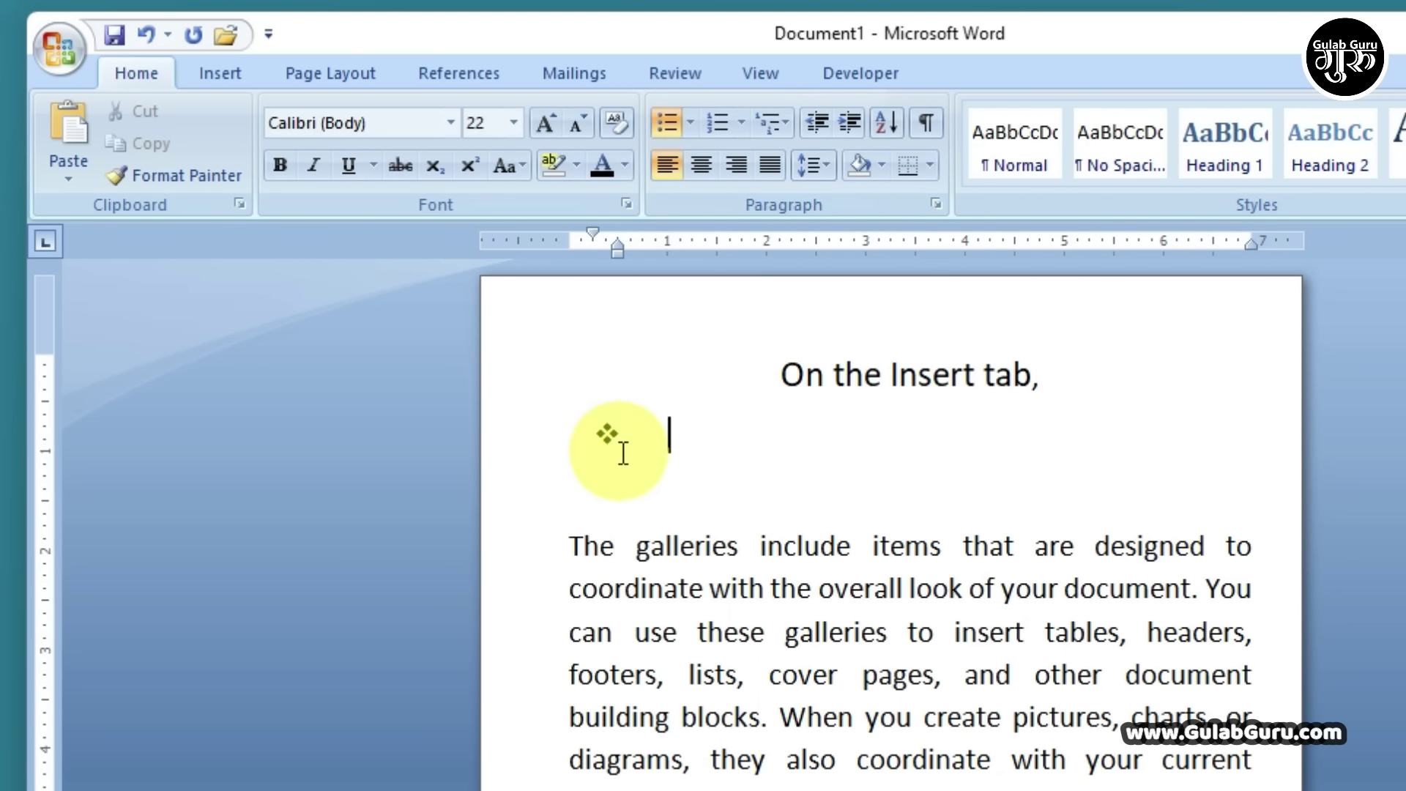
left_click(692, 123)
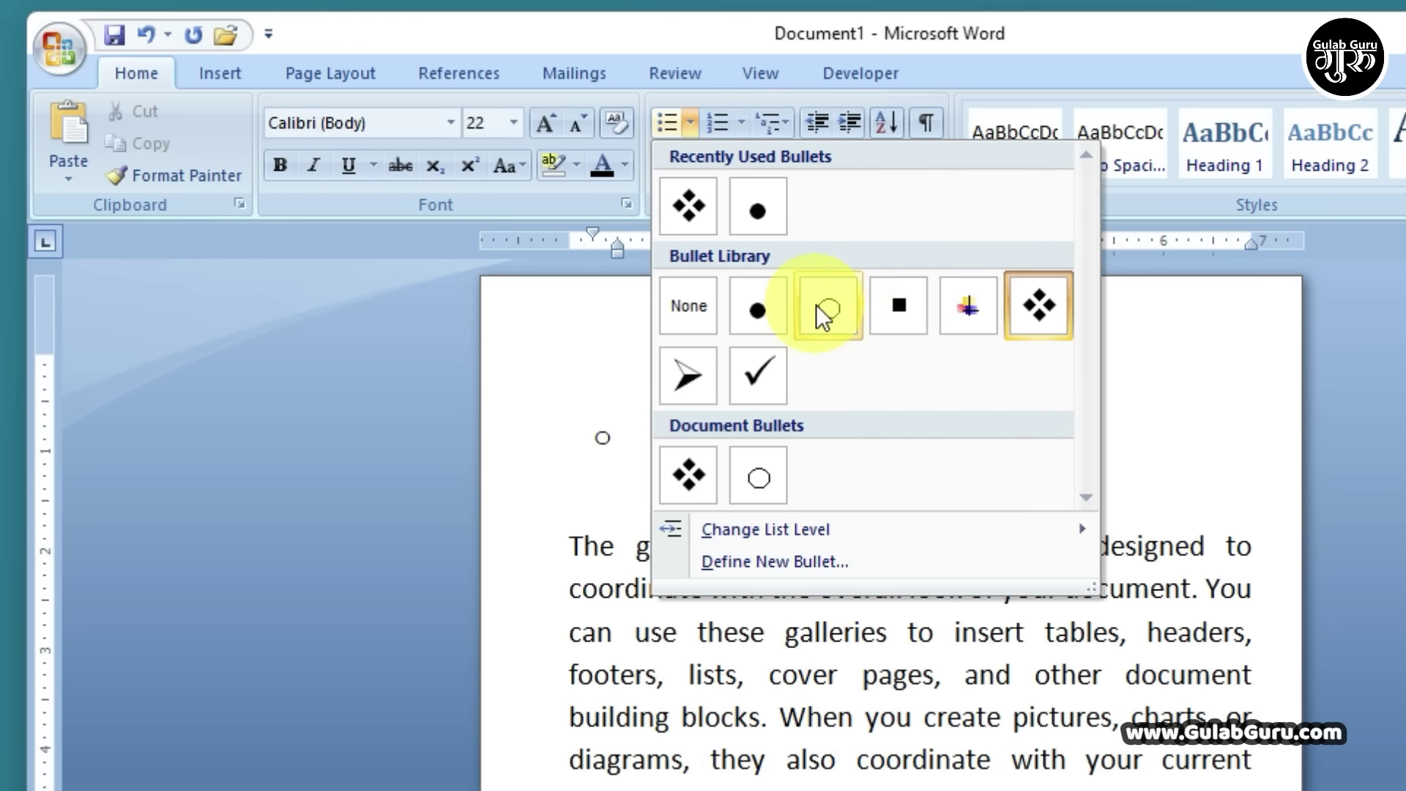
left_click(1139, 386)
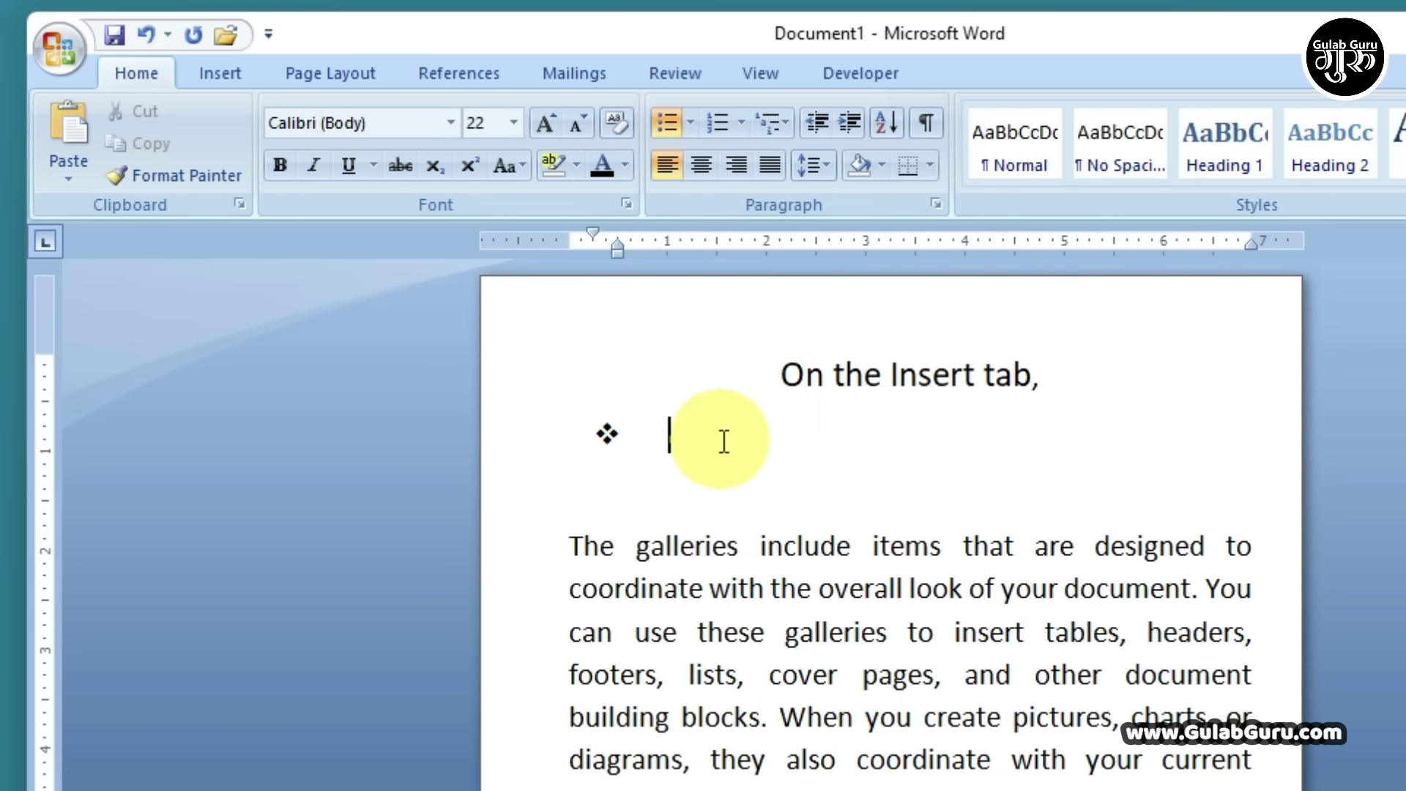
Enter three first names as separate bulleted items and end the list after the third one.
type("gulab")
key("Return")
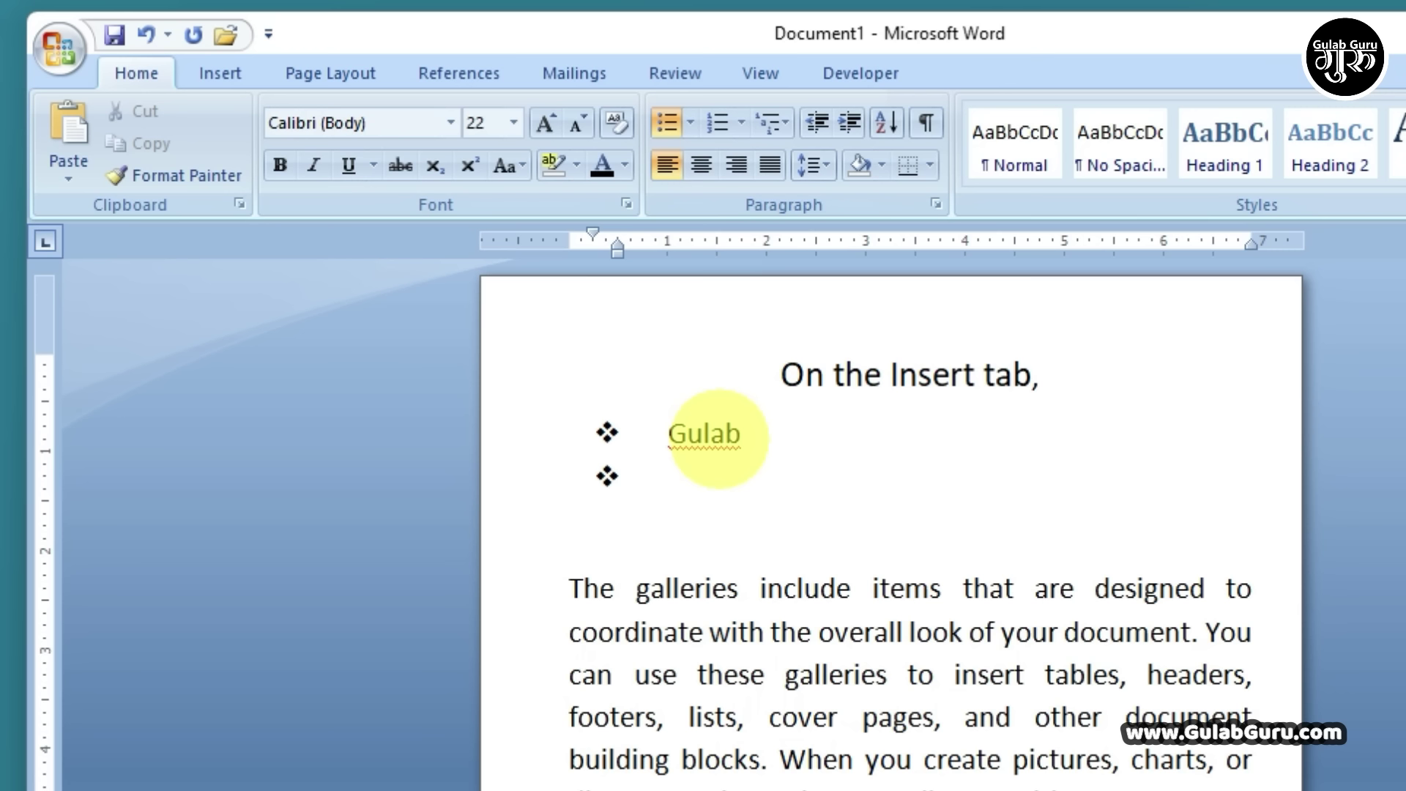
type("chand")
key("Return")
type("san")
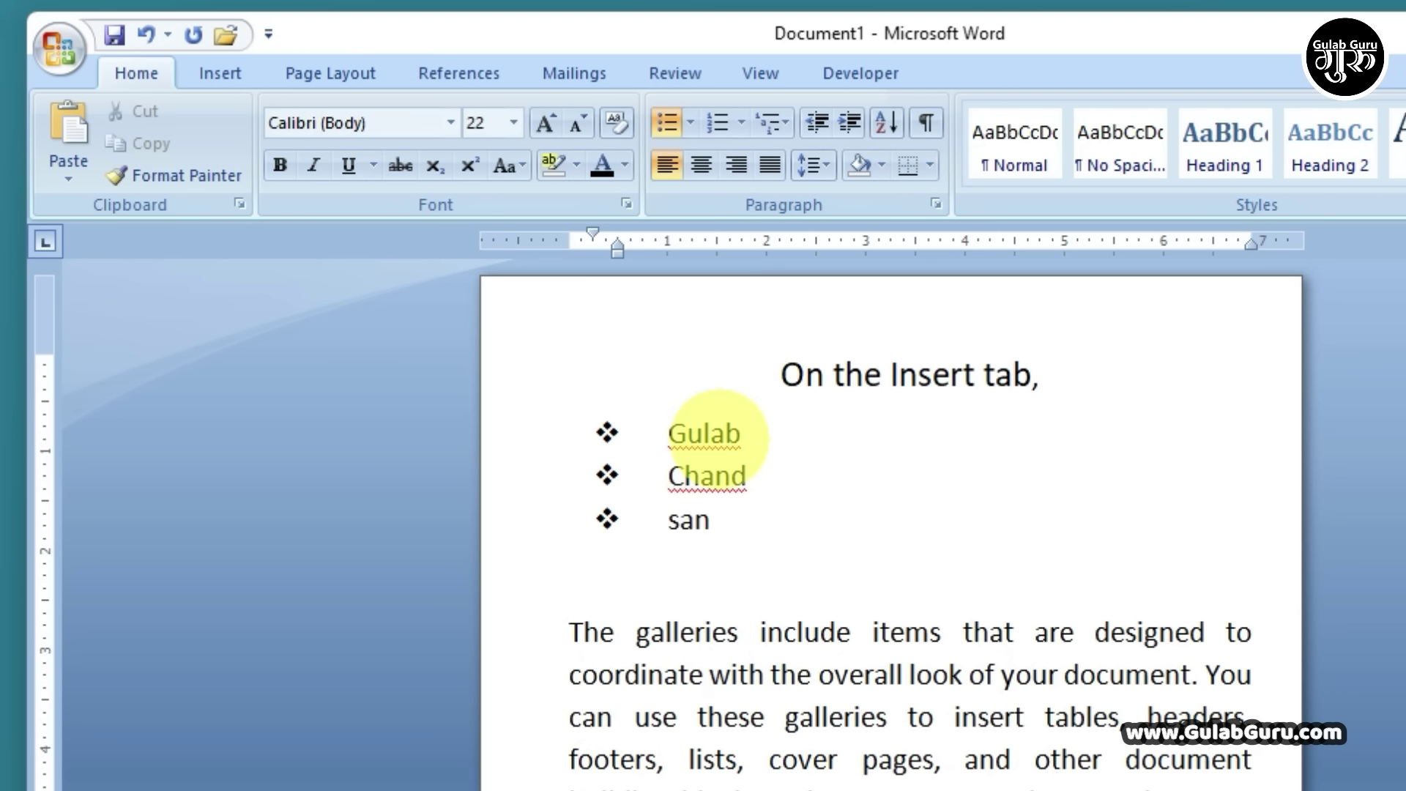
type("ajy")
key("Return")
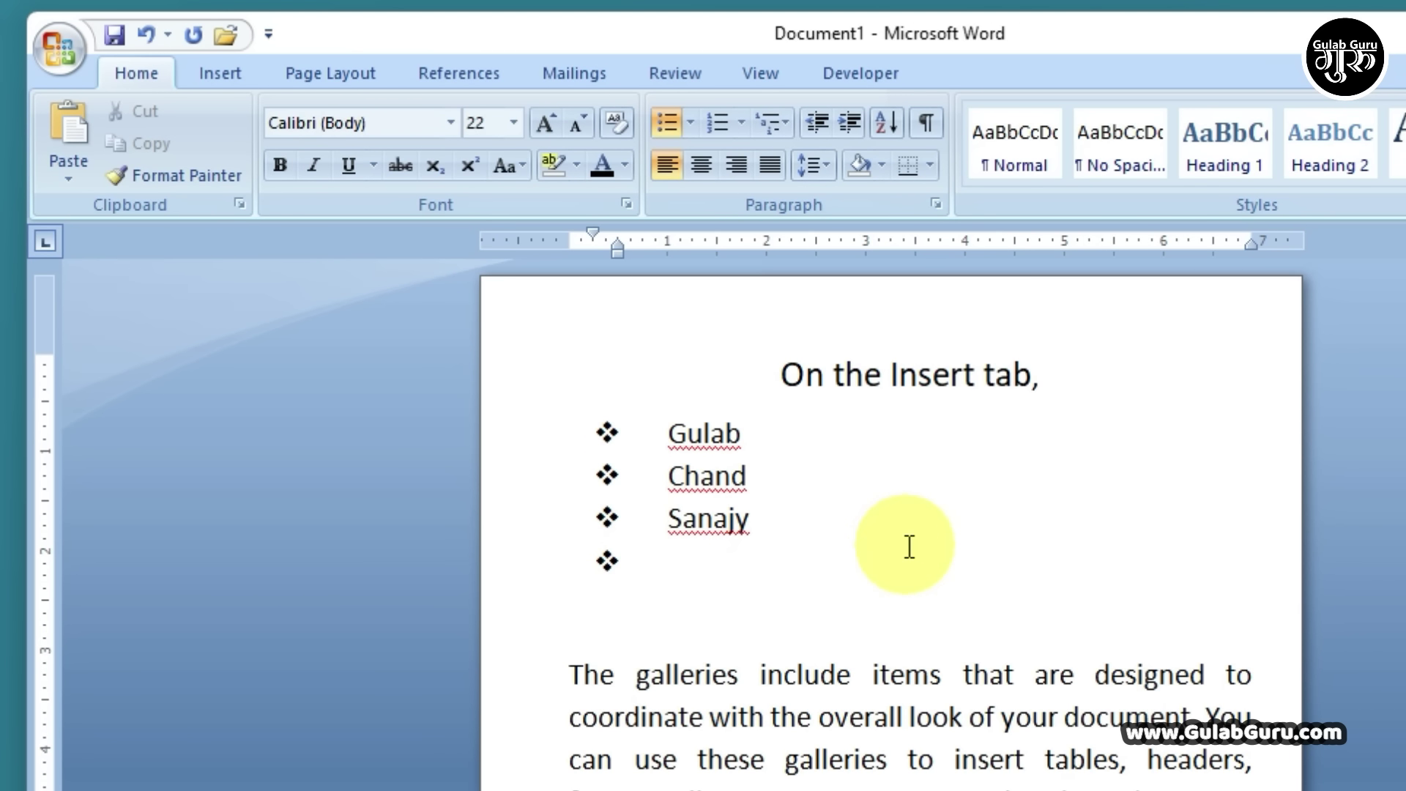
key("Return")
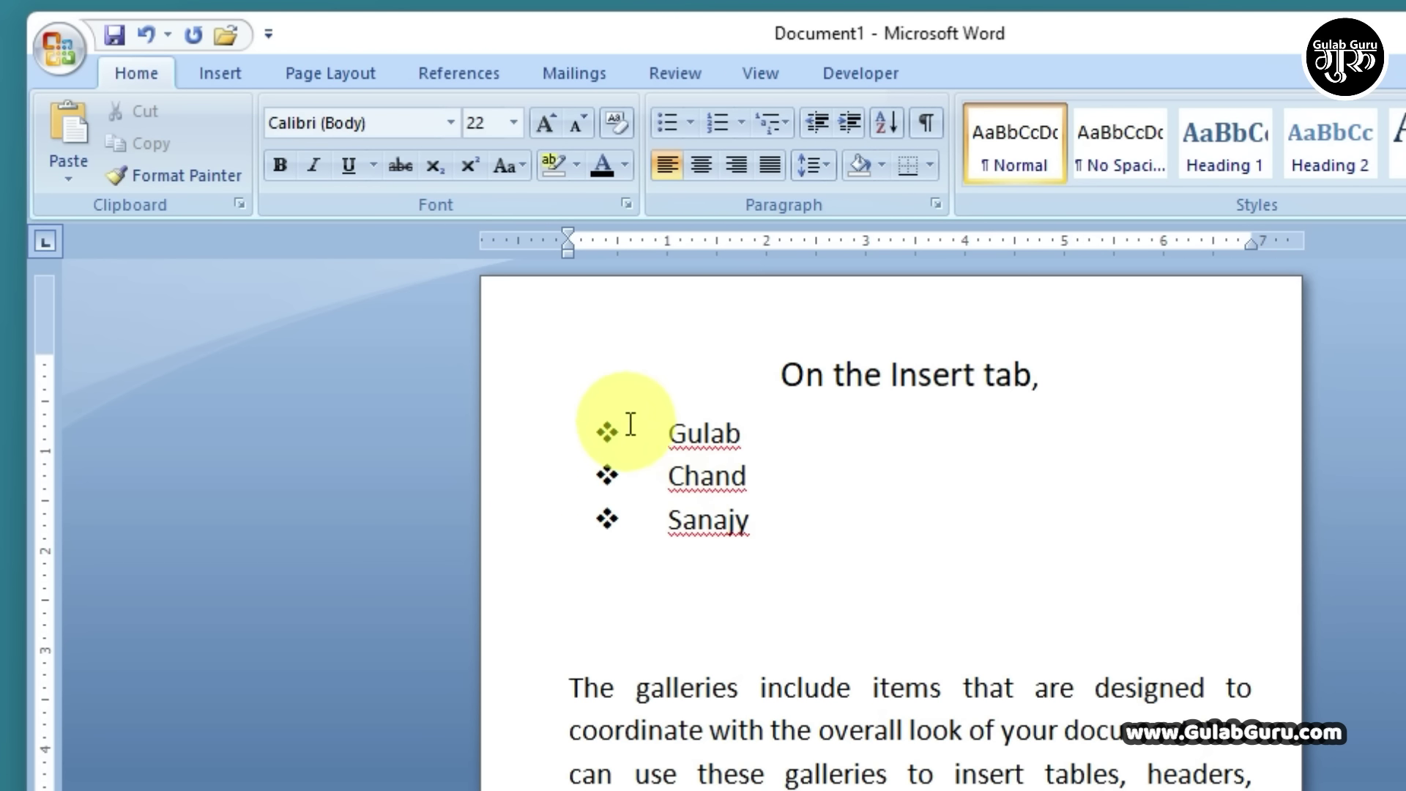
Add two indented sub-items with first names under the first bullet, using the four-diamond bullet.
left_click(786, 437)
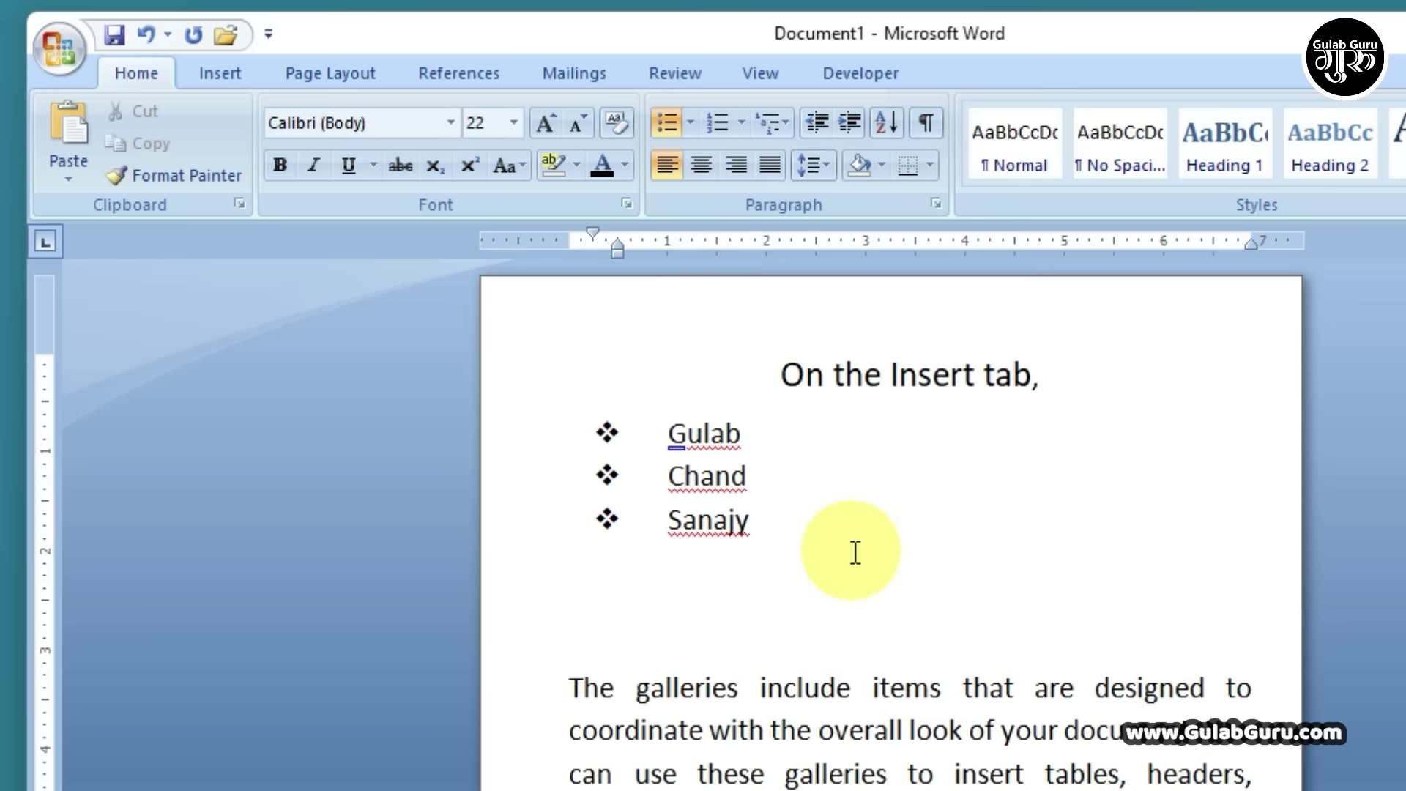
key("Return")
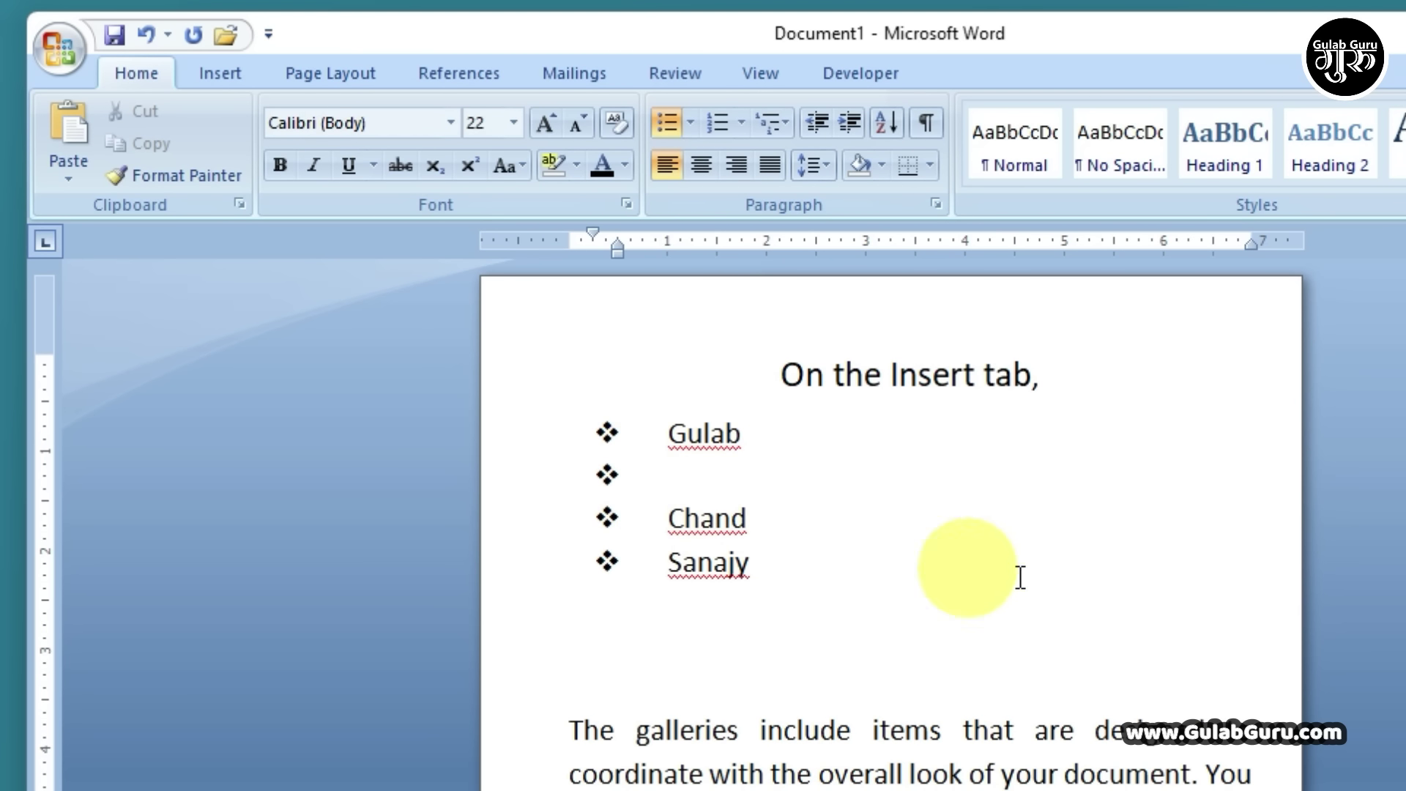
key("Tab")
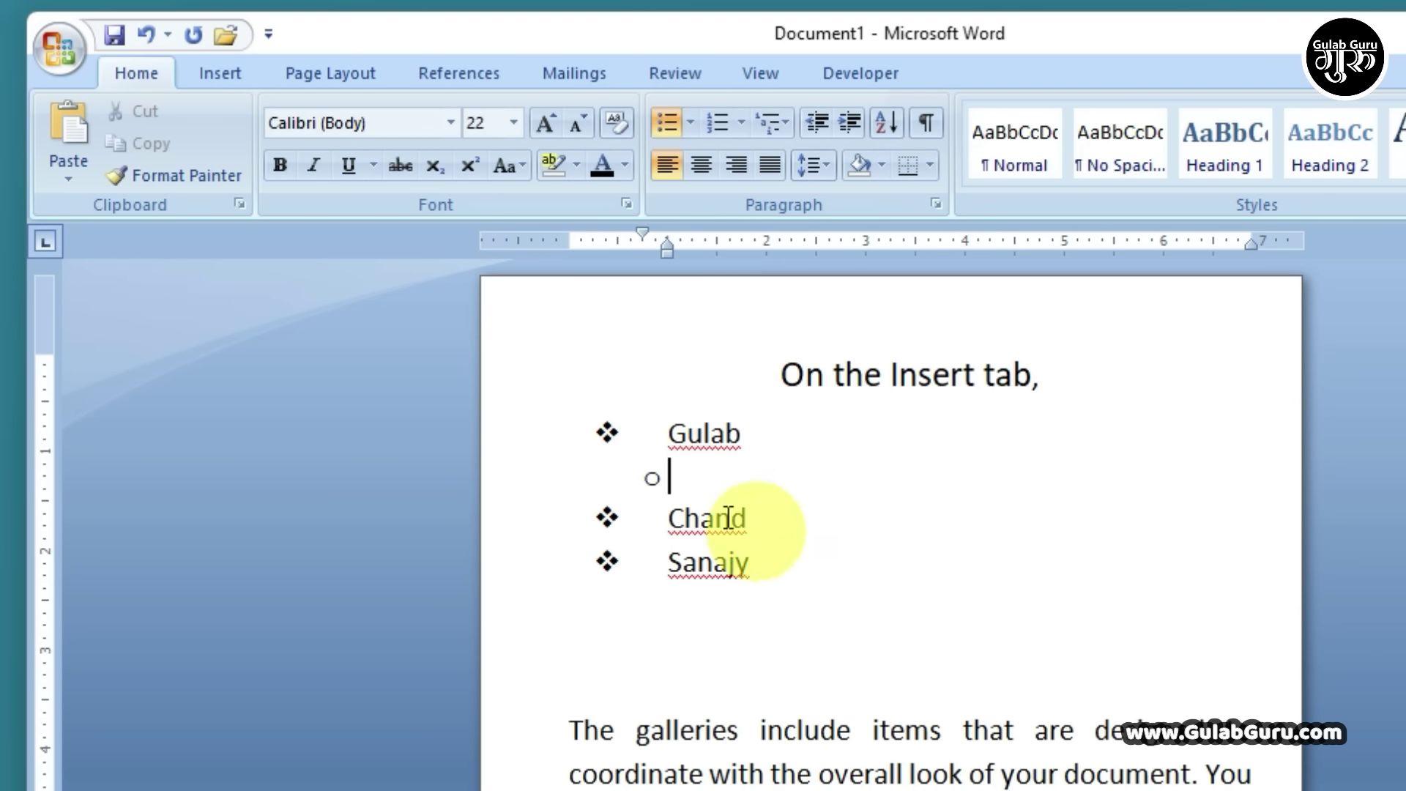
left_click(689, 122)
left_click(708, 480)
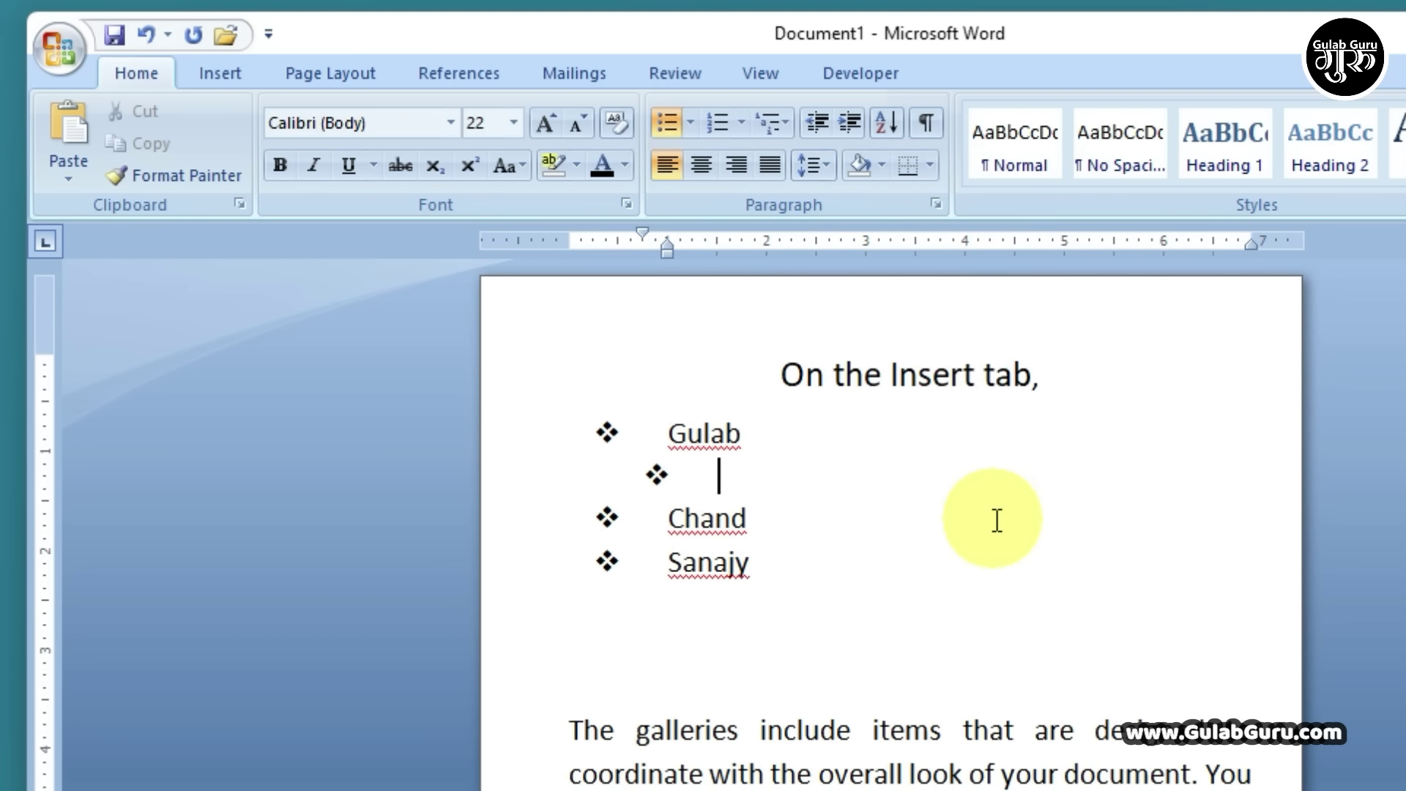
key("Return")
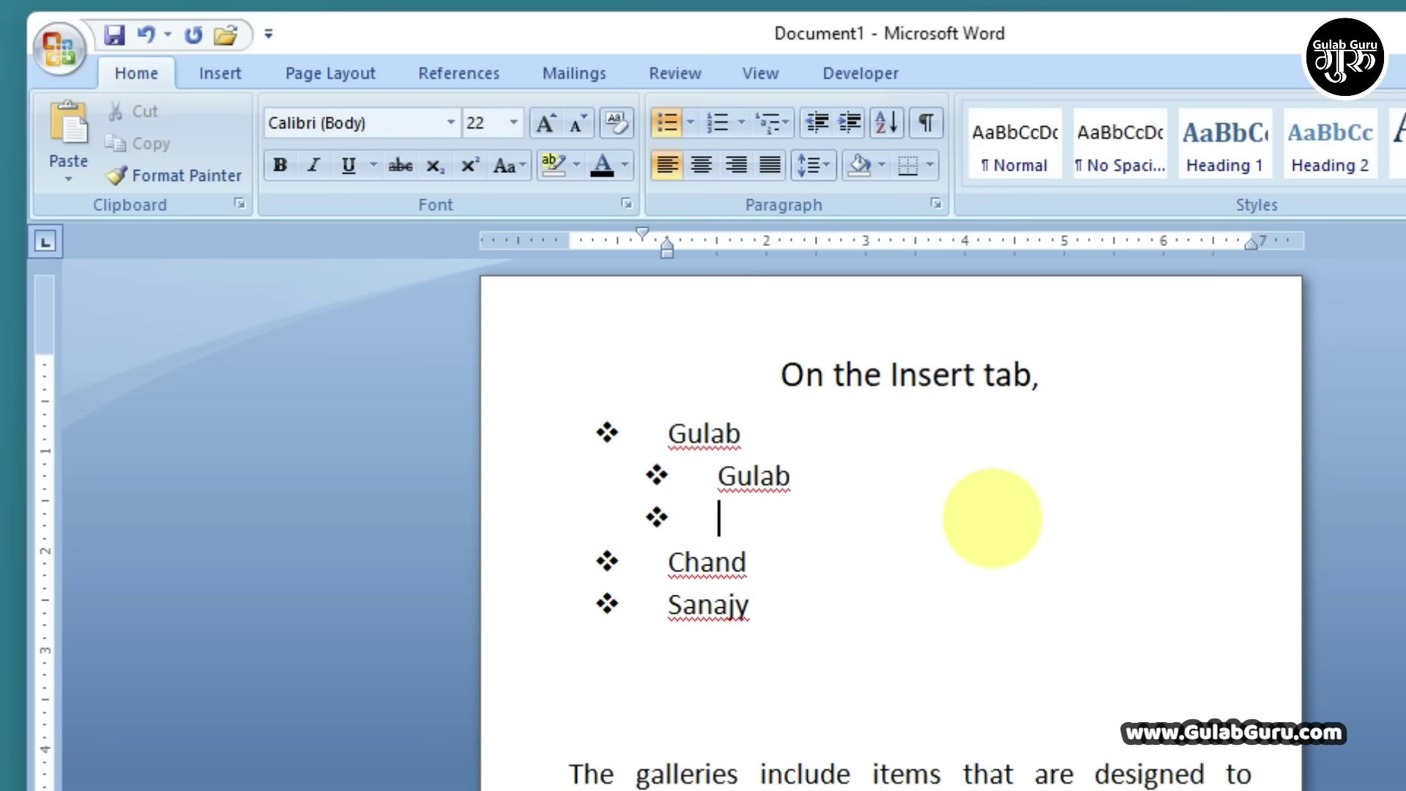
type("chand")
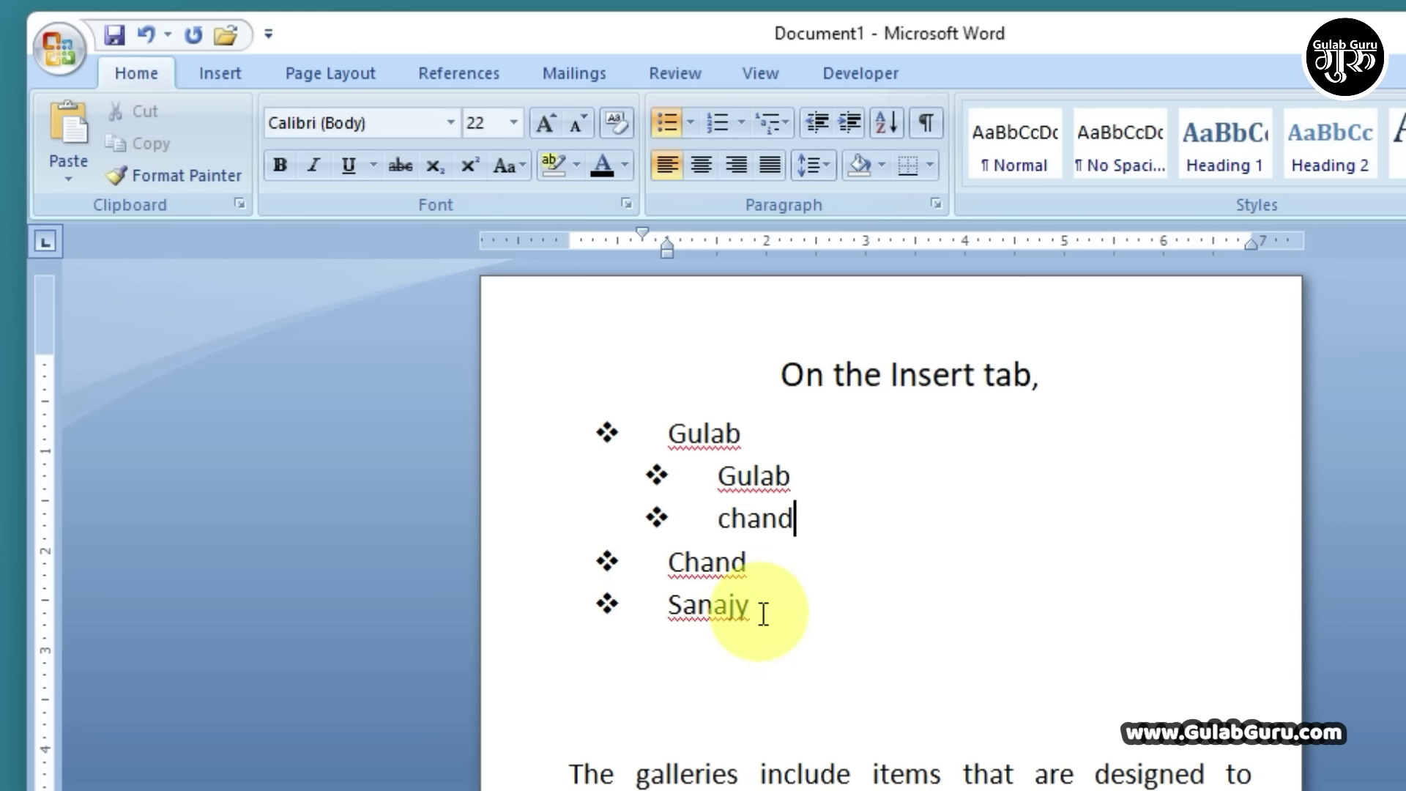
Convert the whole bulleted list, including its sub-items, to a numbered list.
left_click_drag(762, 612, 596, 427)
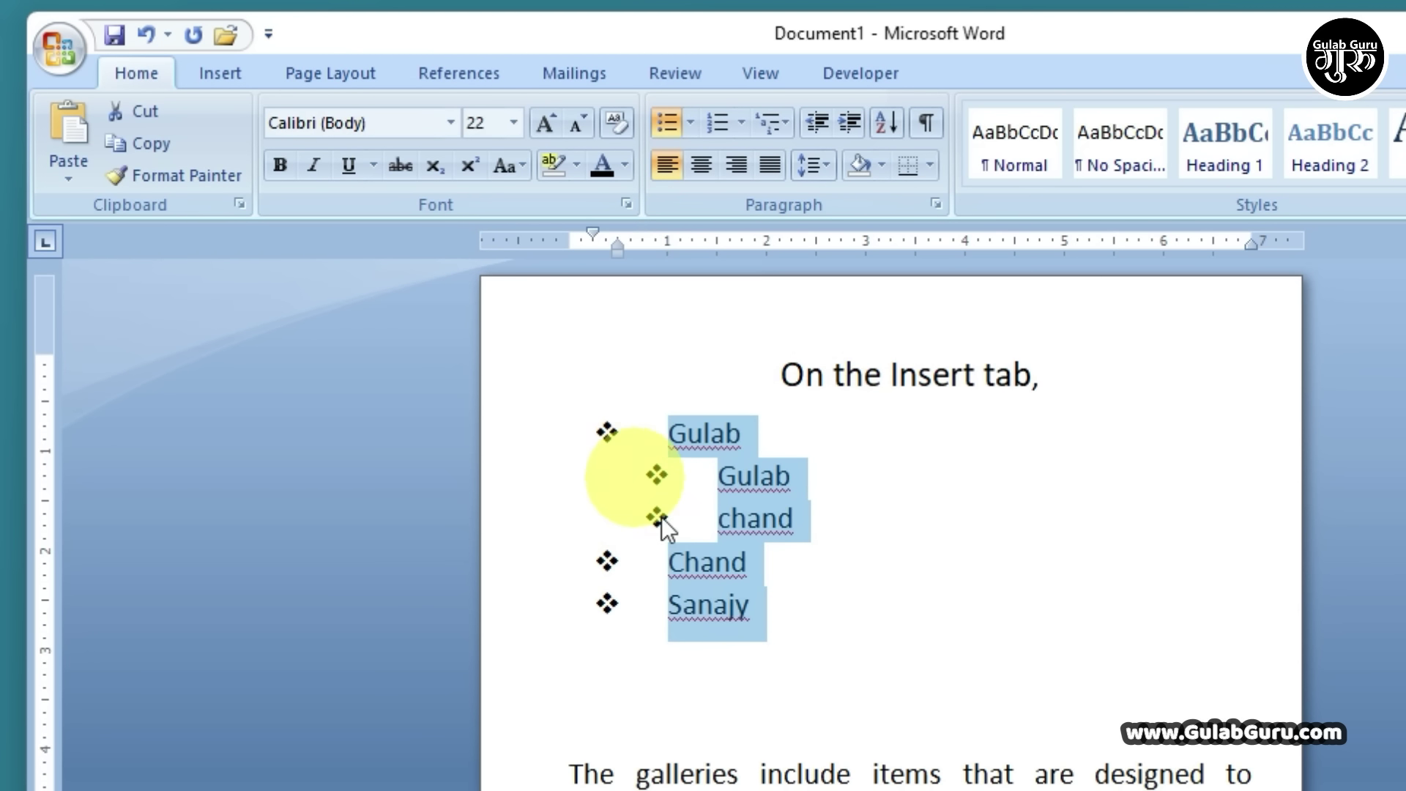
left_click(716, 121)
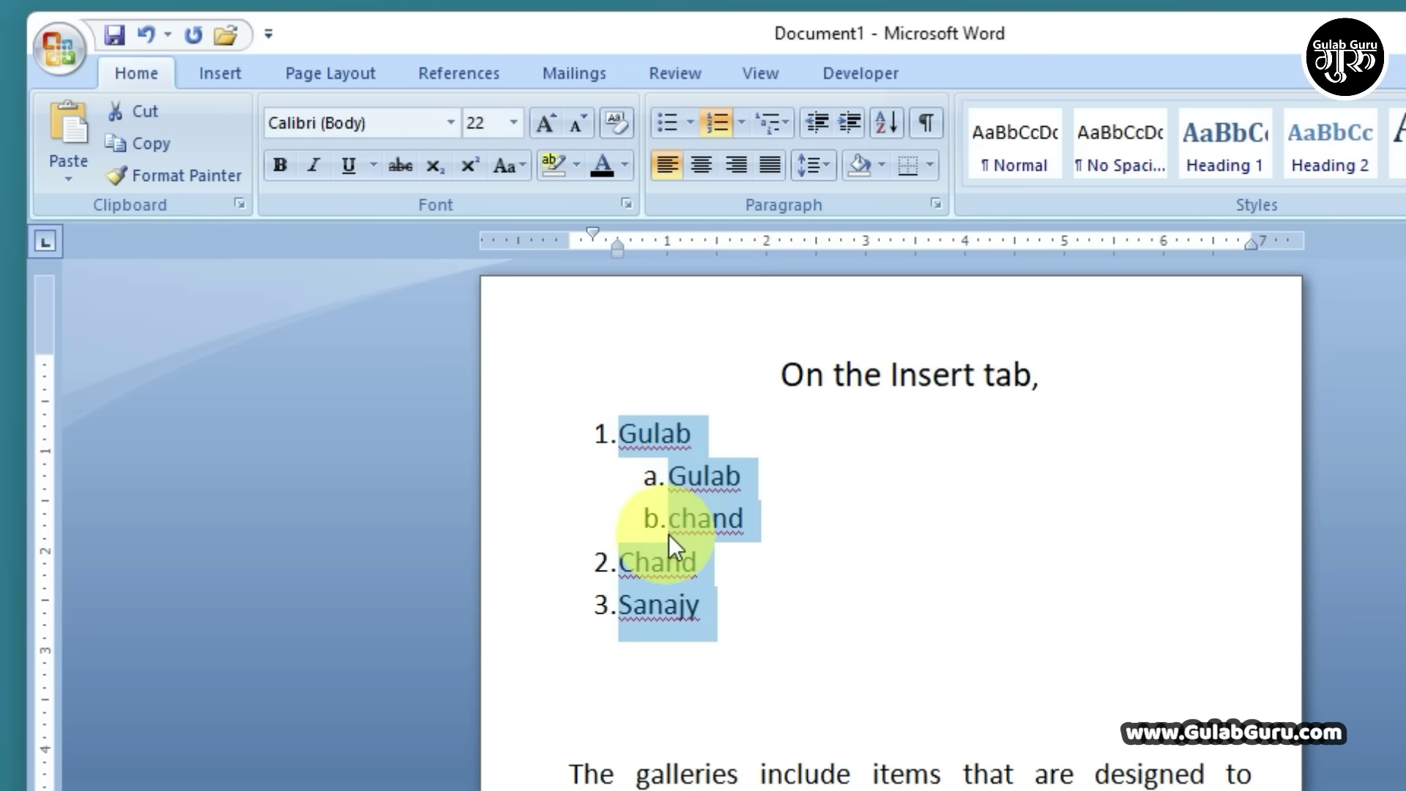
left_click(758, 596)
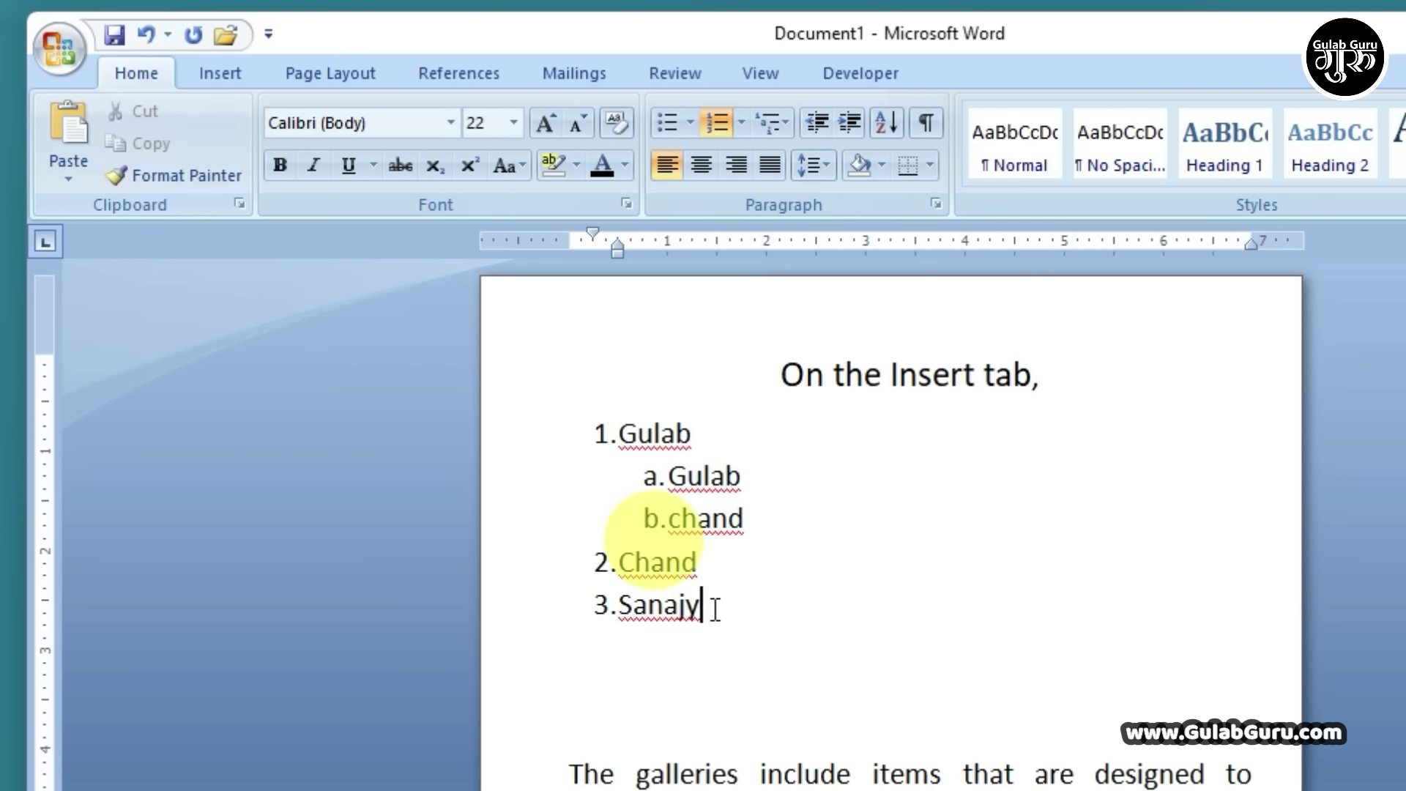
Copy the whole numbered list and paste it on a new line after the paragraph ending "document look.".
left_click_drag(728, 612, 623, 444)
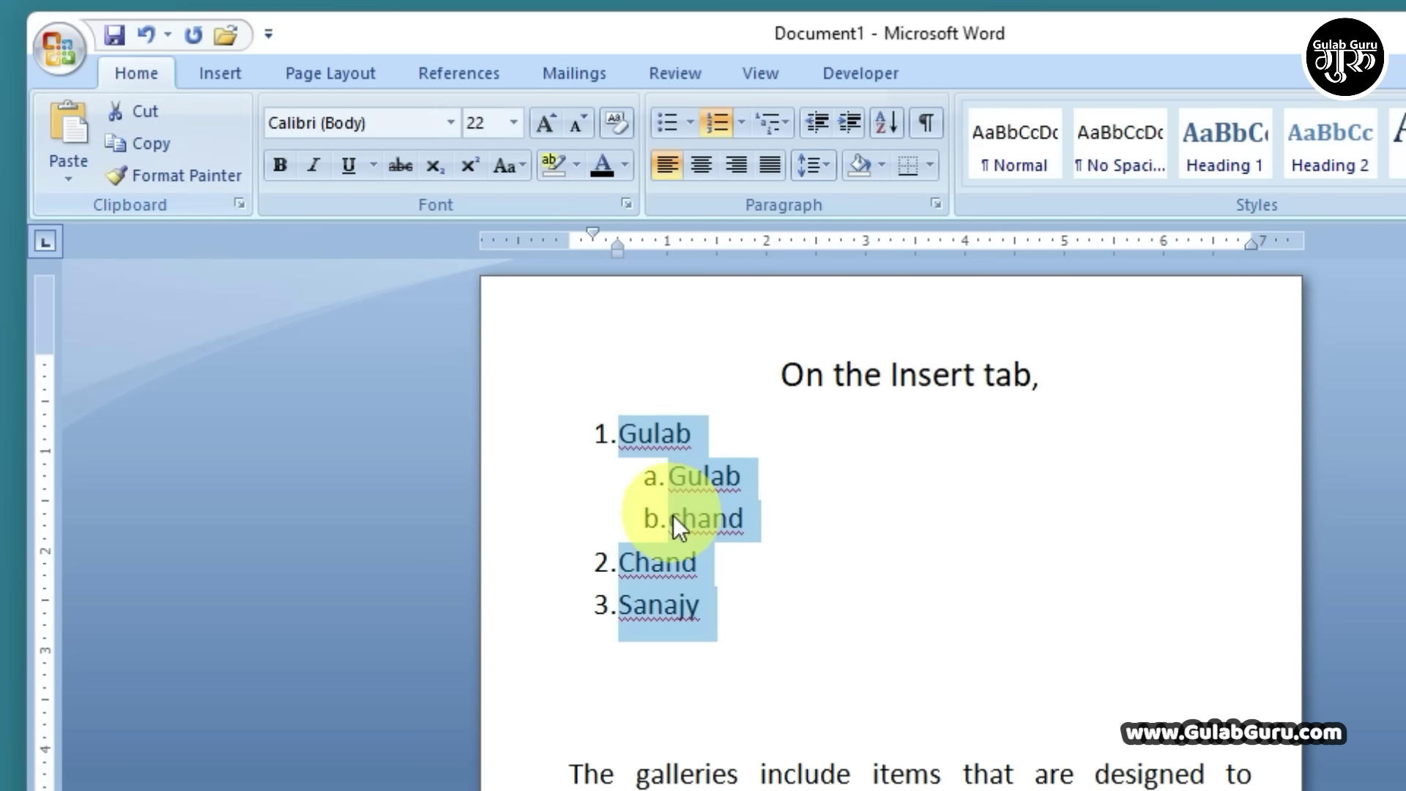
left_click(147, 146)
scroll(777, 571, "down", 1)
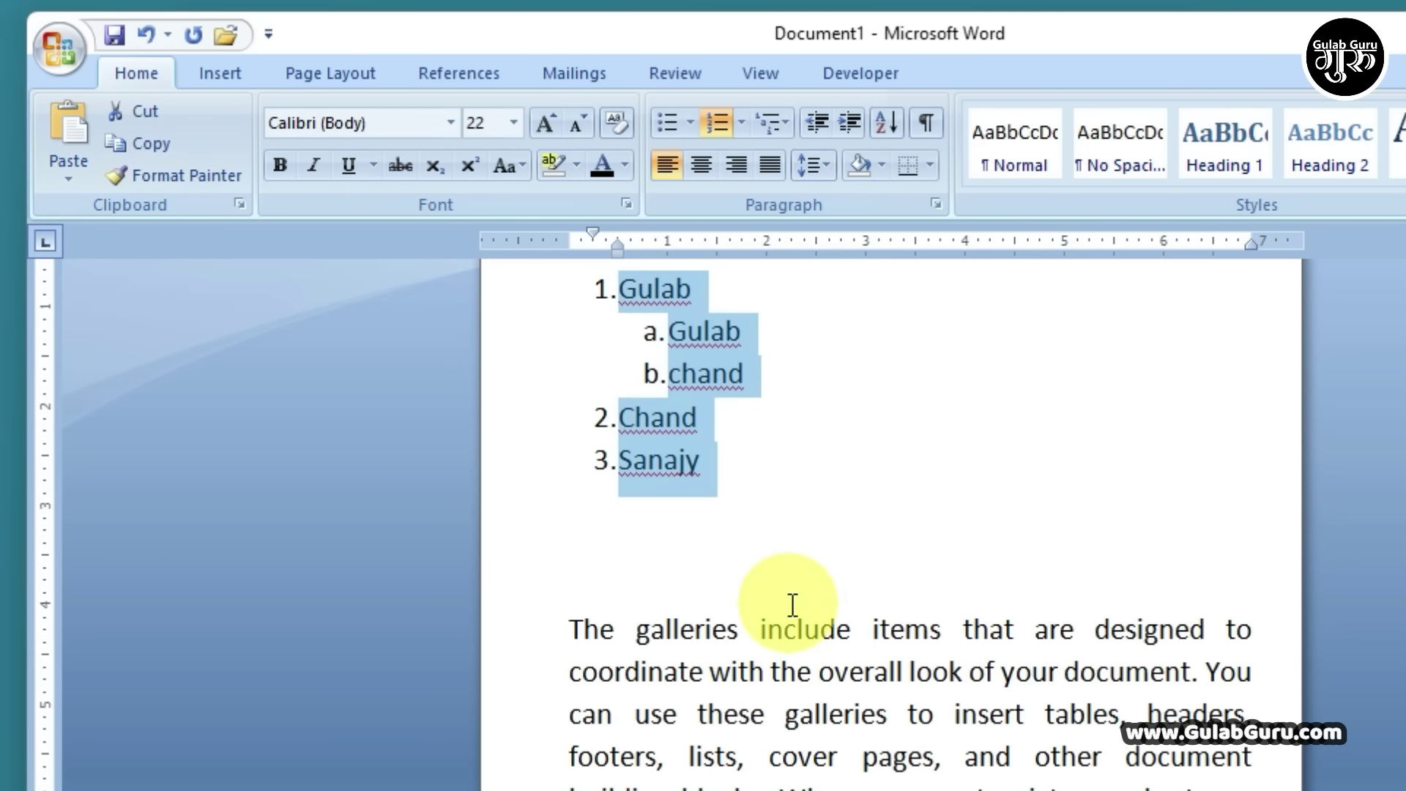
scroll(793, 605, "down", 2)
left_click(801, 653)
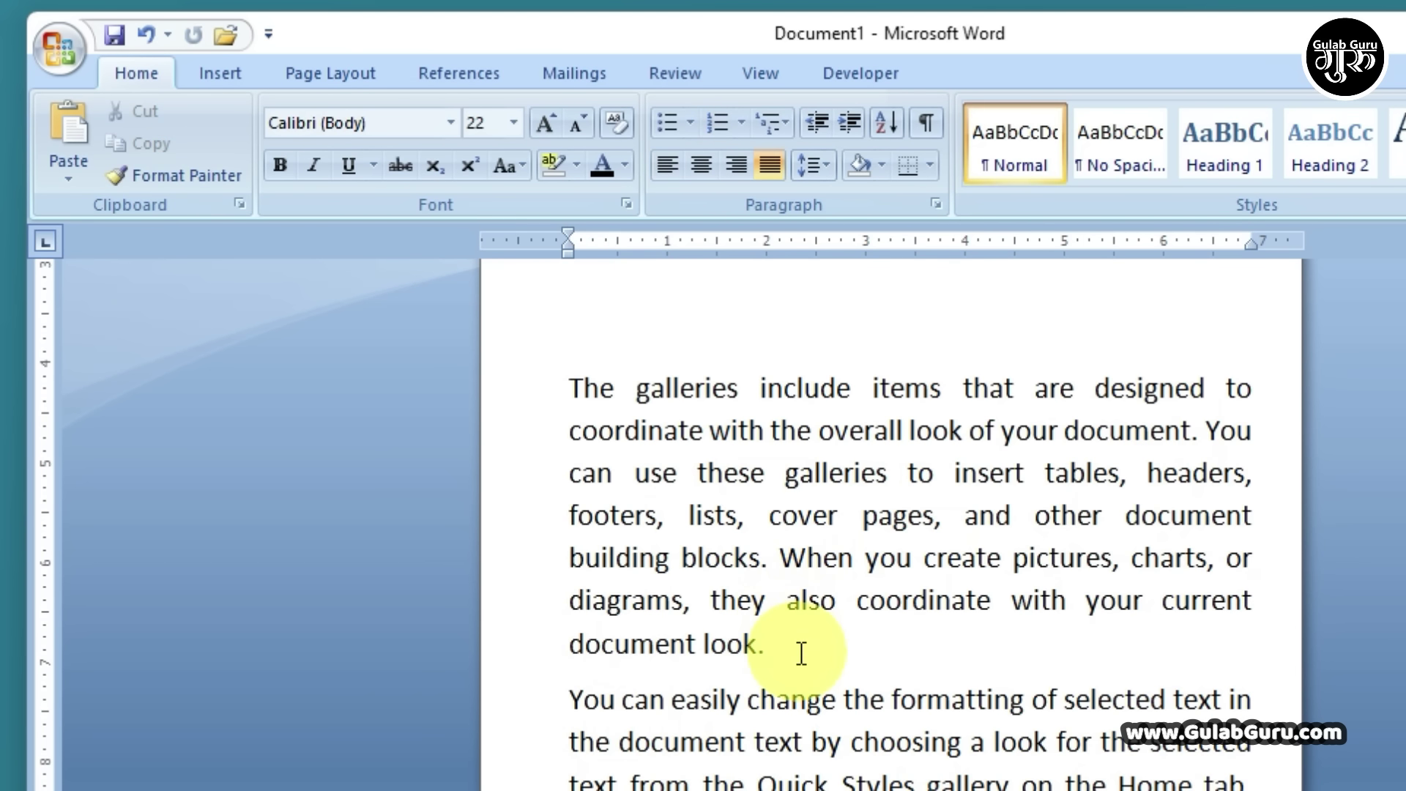
key("Return")
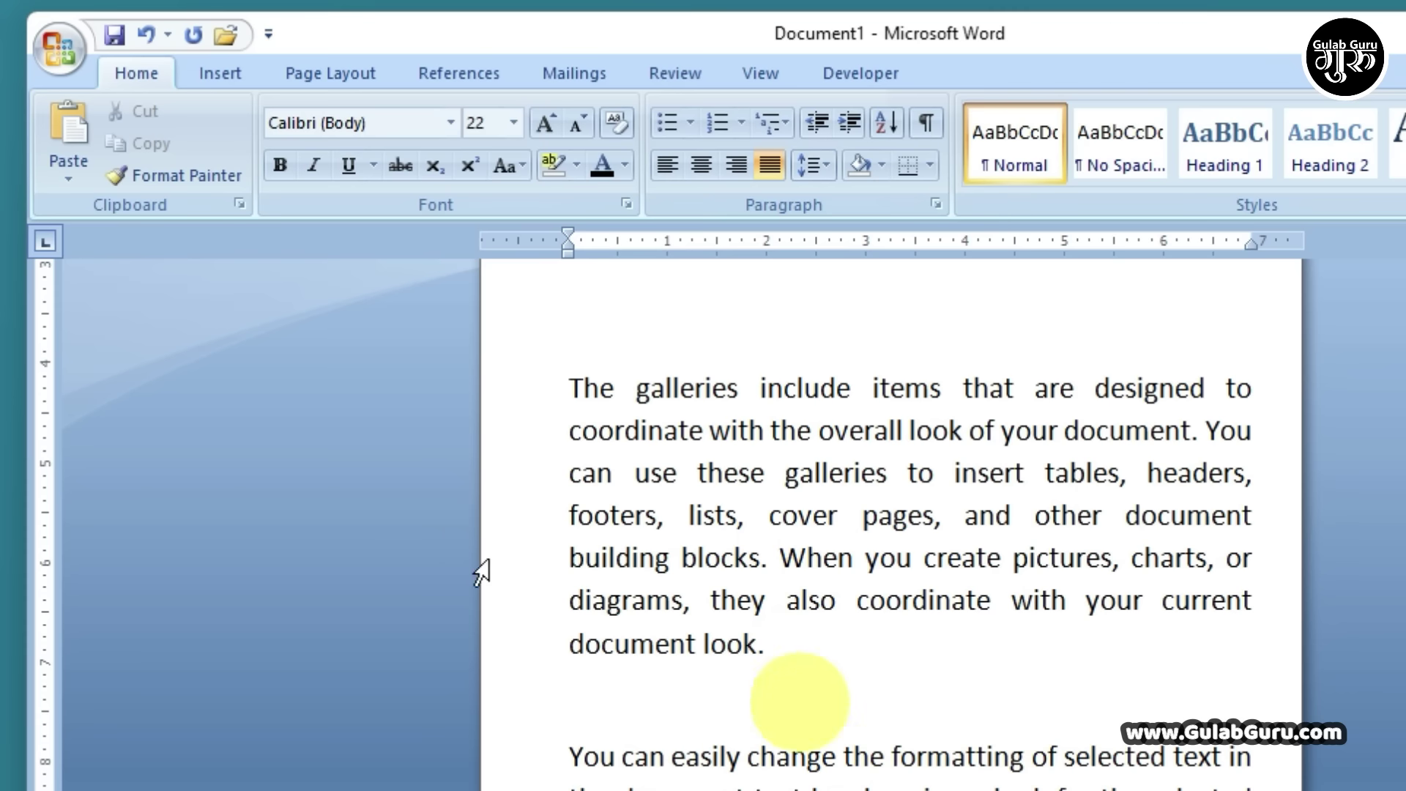
left_click(66, 124)
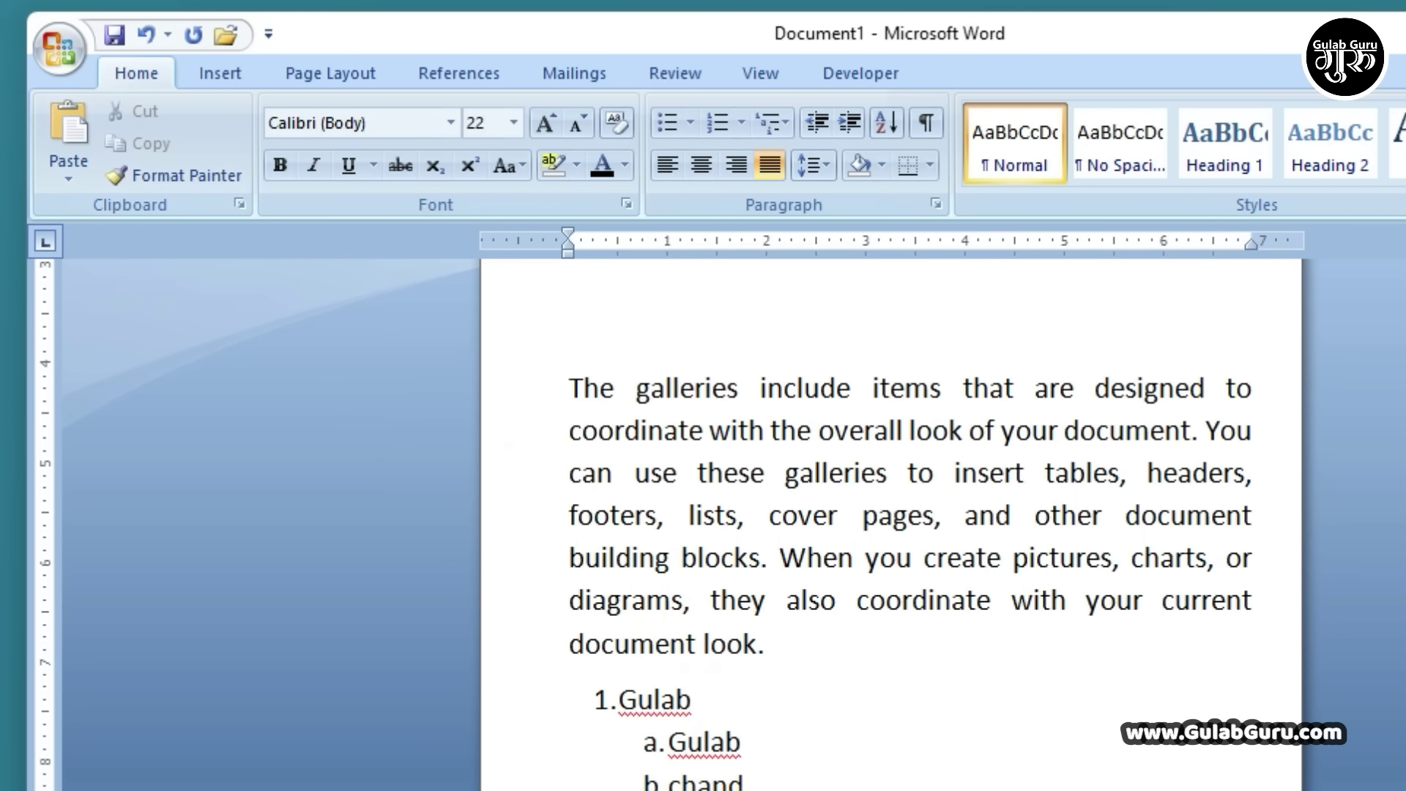
Compare the original list with its pasted copy and undo the paste and the added line.
scroll(759, 689, "up", 3)
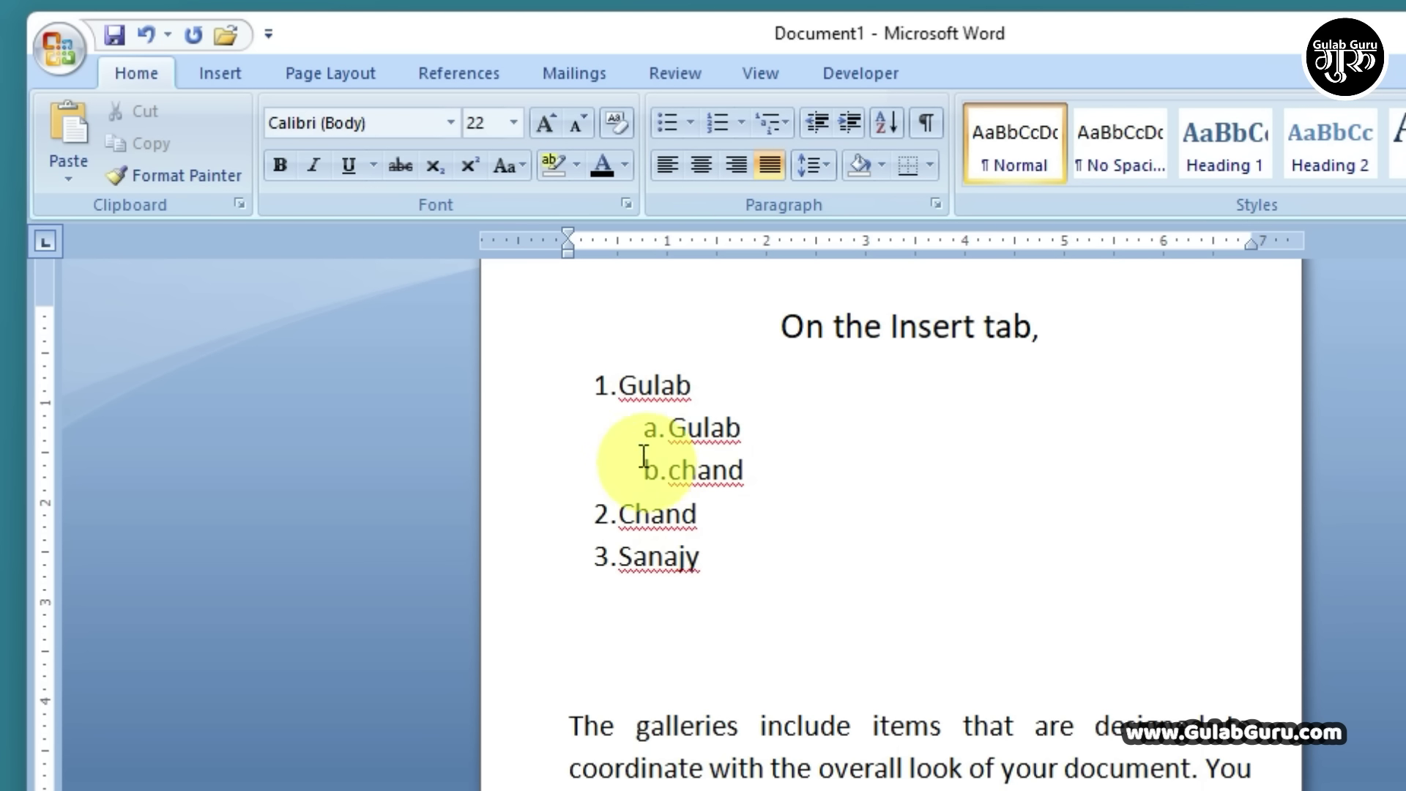
scroll(636, 443, "down", 3)
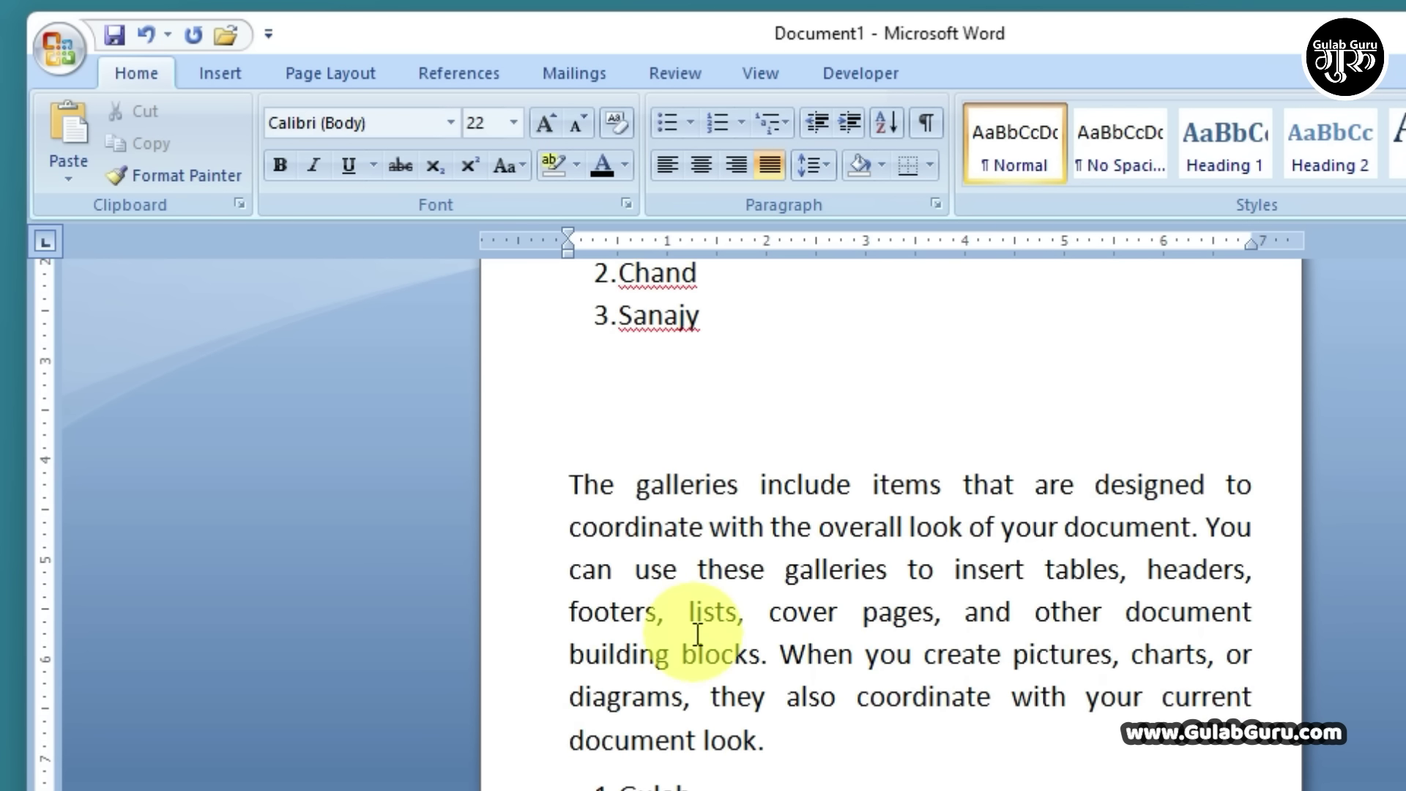
scroll(698, 631, "up", 2)
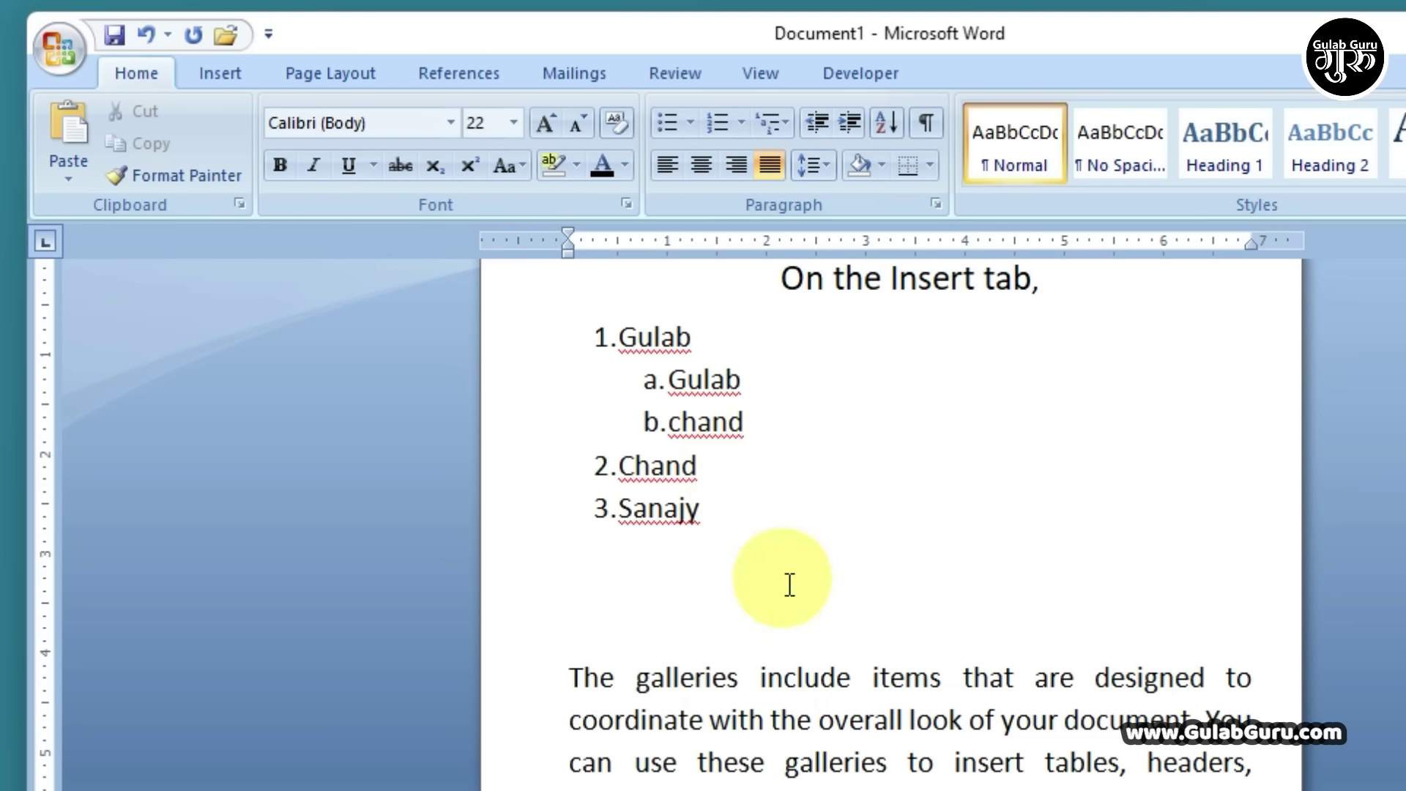
scroll(784, 623, "down", 4)
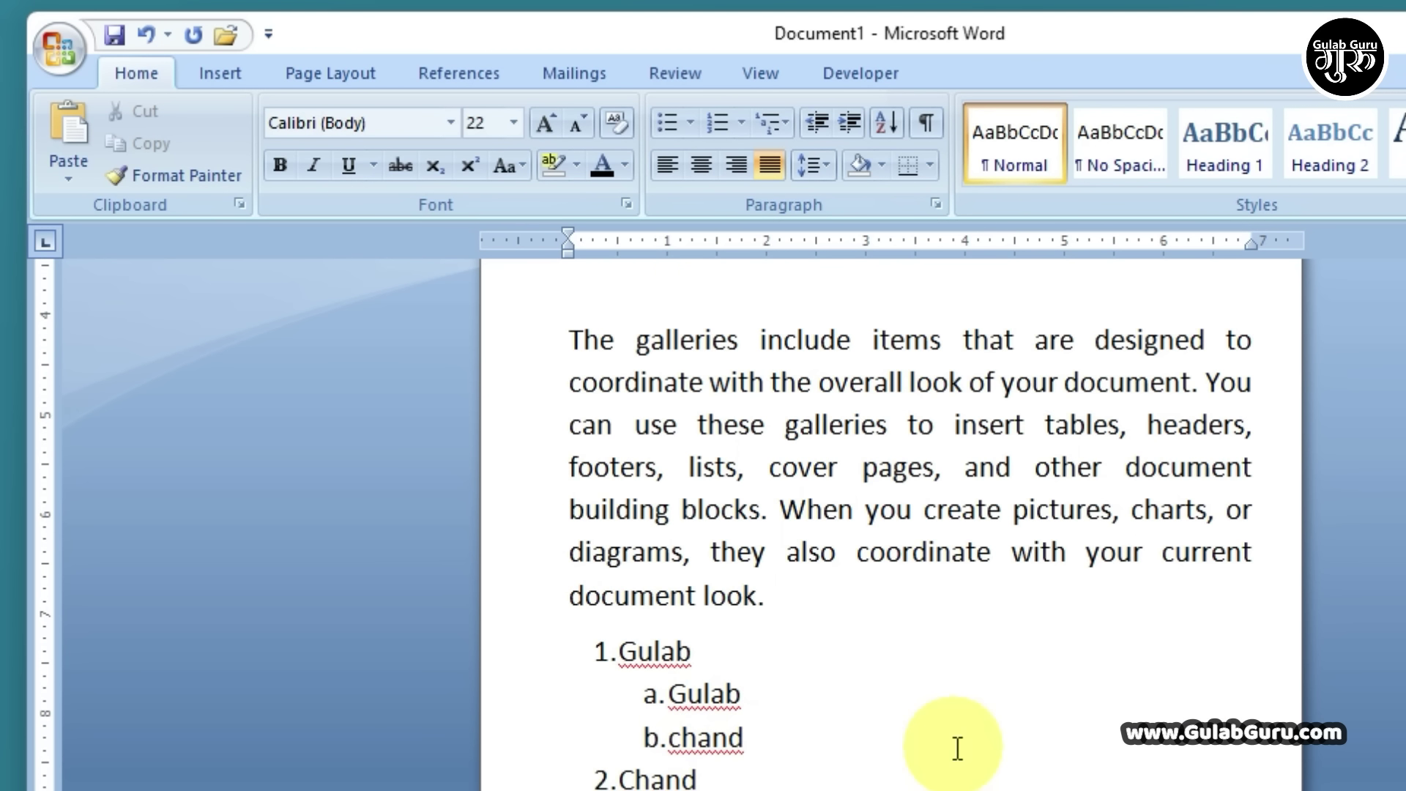
key("ctrl+z")
key("ctrl+z")
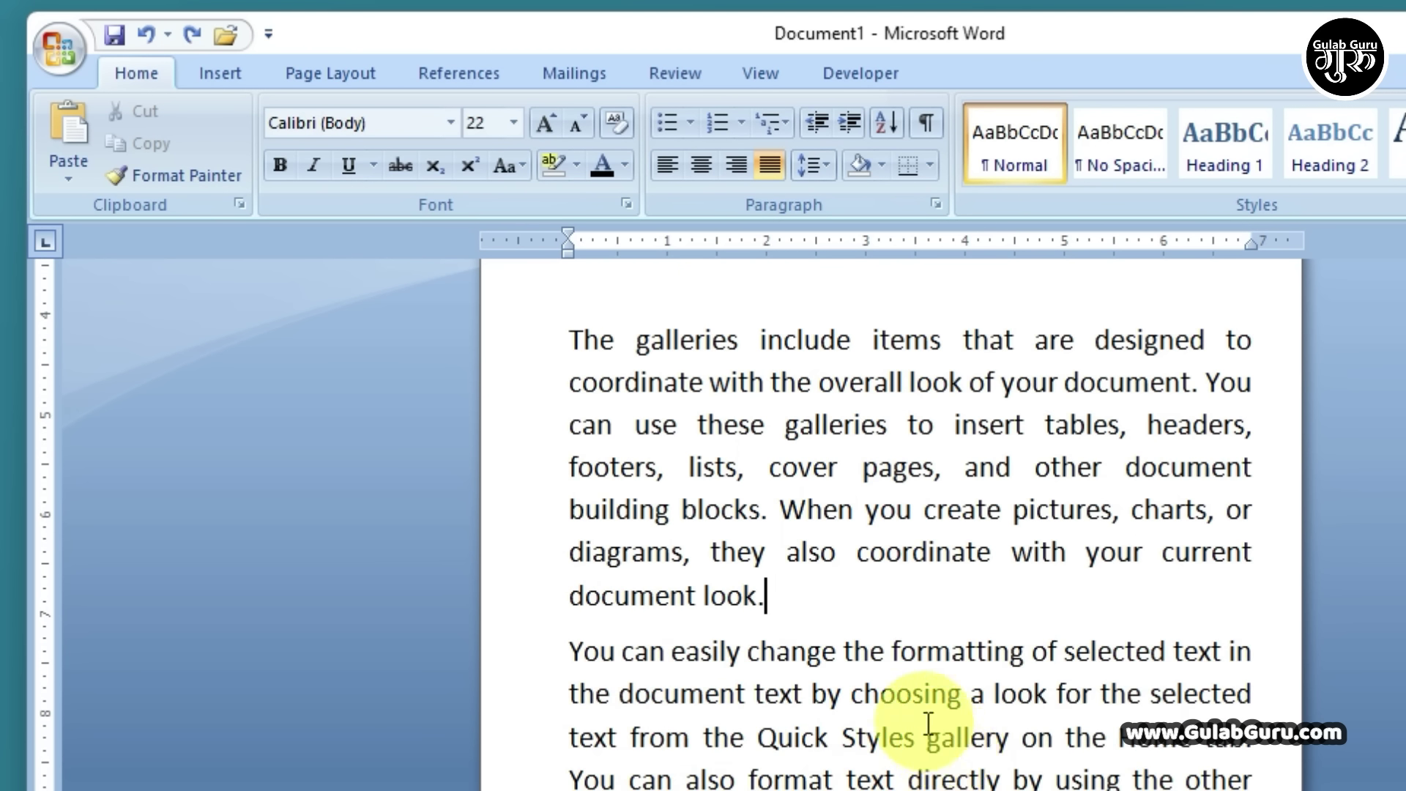
Cut the numbered list from below the heading and paste it after the last paragraph of the document.
scroll(928, 724, "up", 1)
scroll(928, 724, "up", 4)
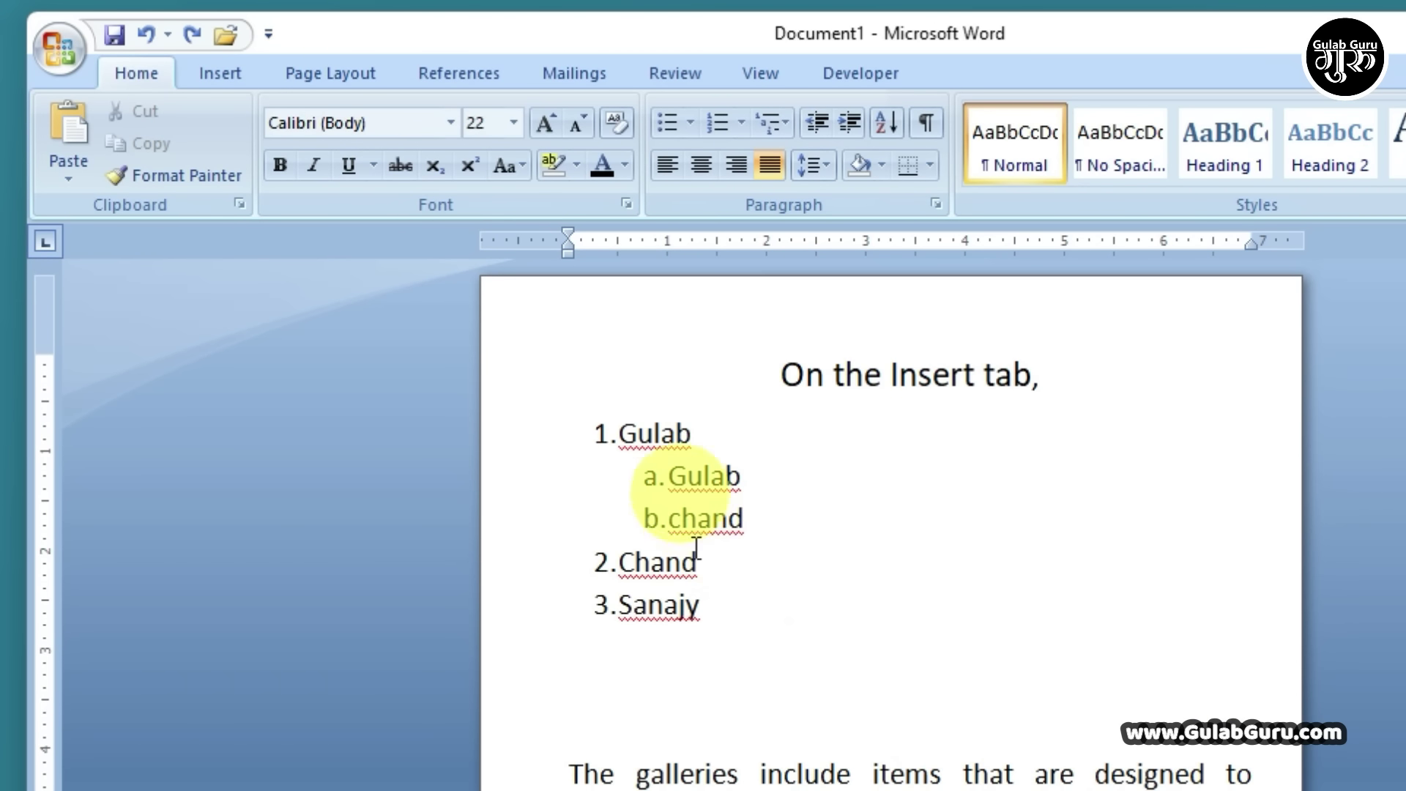
left_click_drag(725, 609, 599, 433)
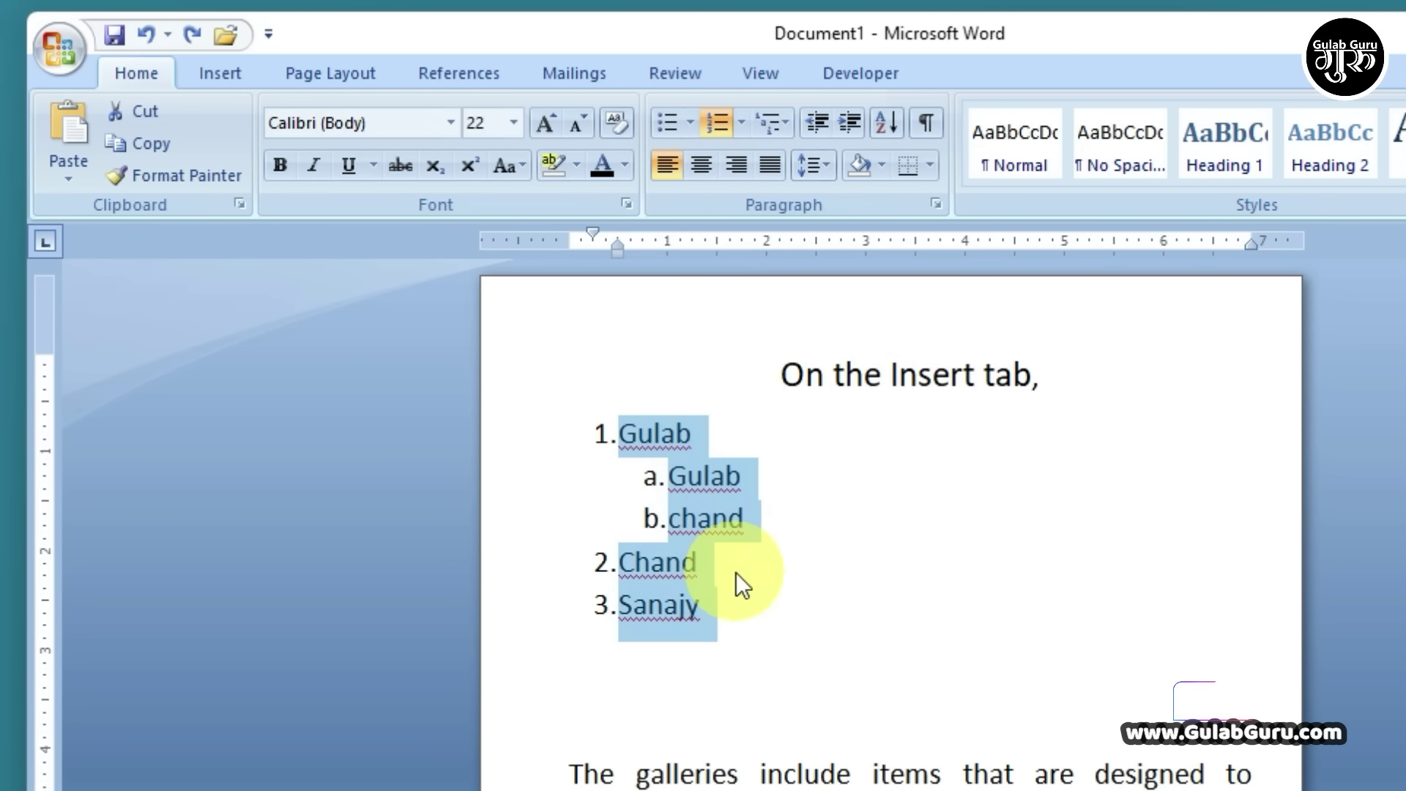
left_click(151, 113)
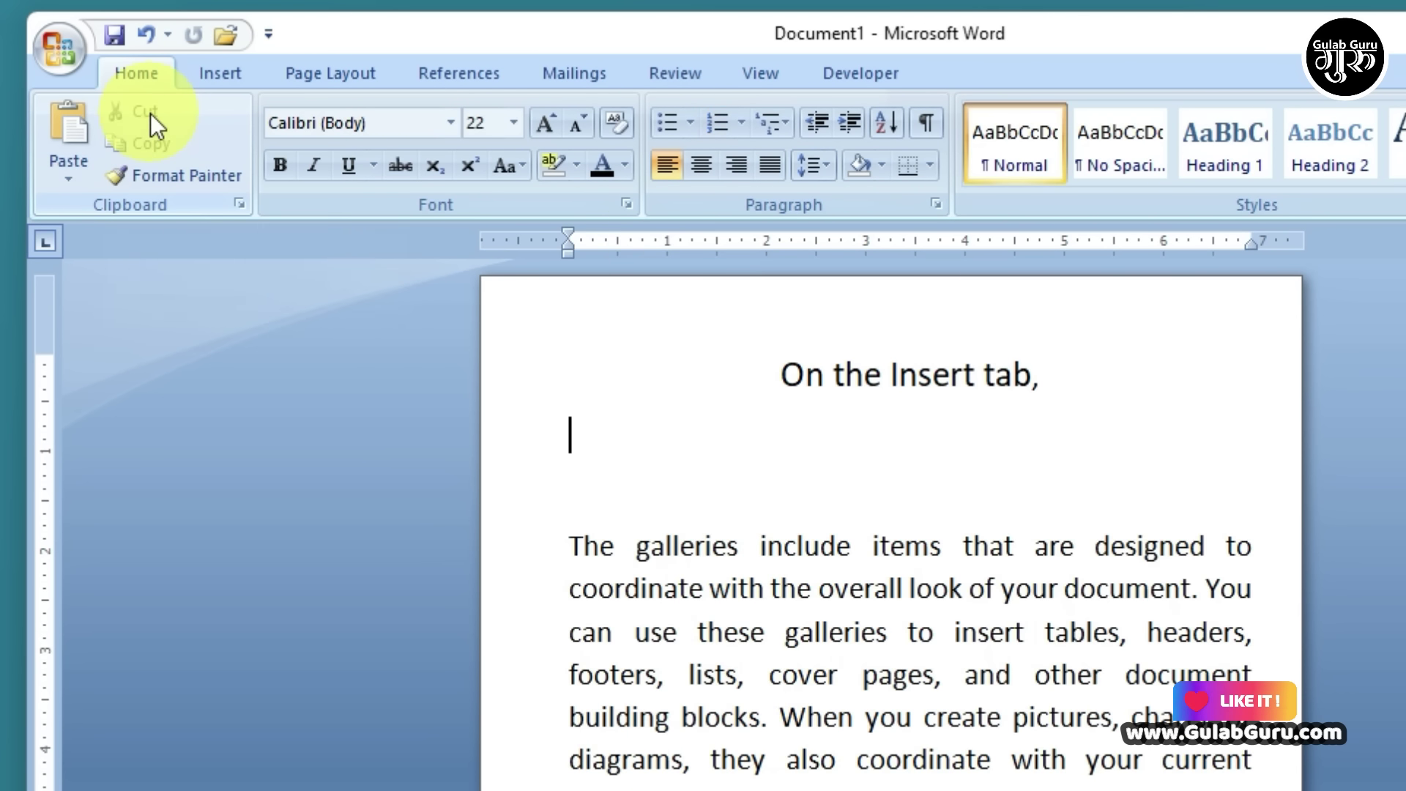
scroll(696, 506, "down", 3)
scroll(705, 597, "down", 10)
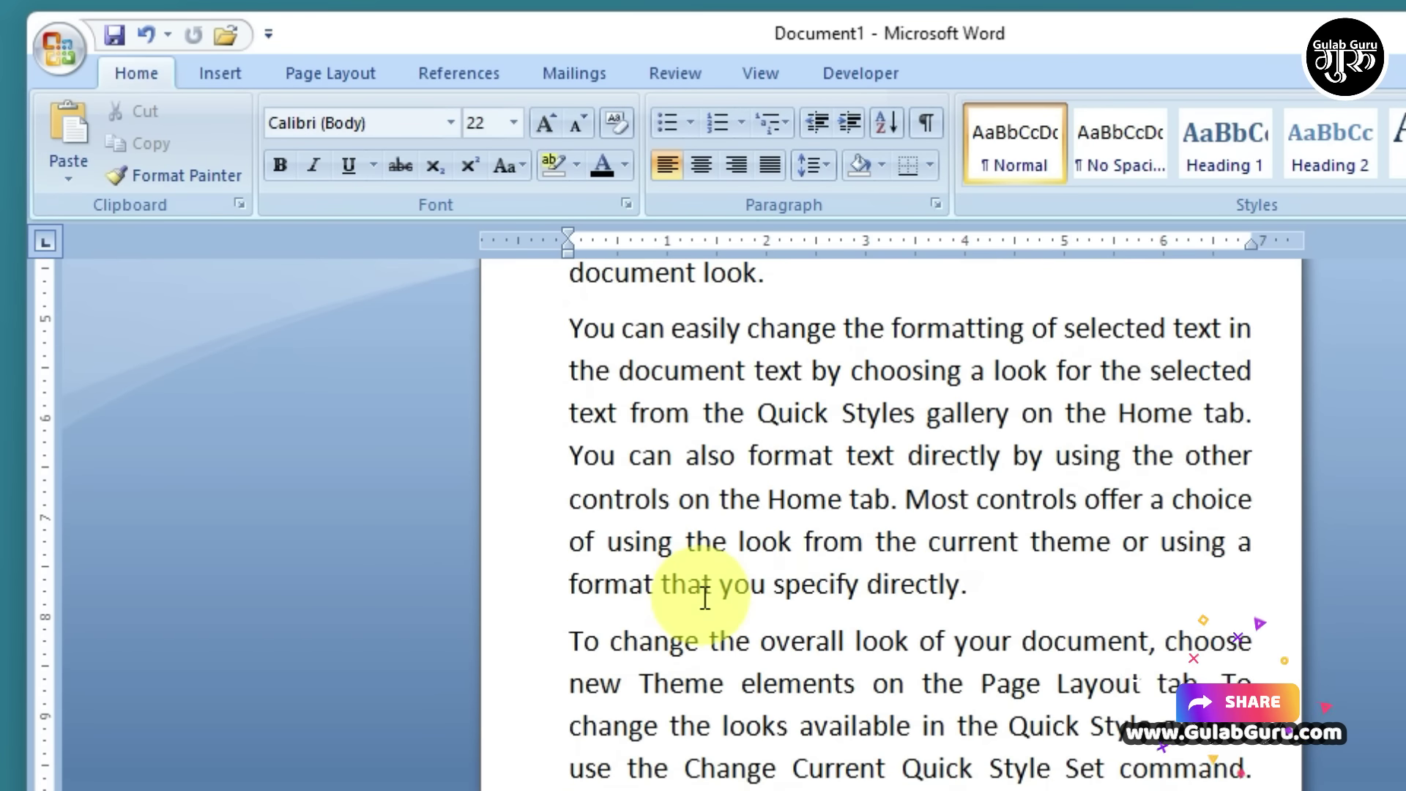
left_click(685, 614)
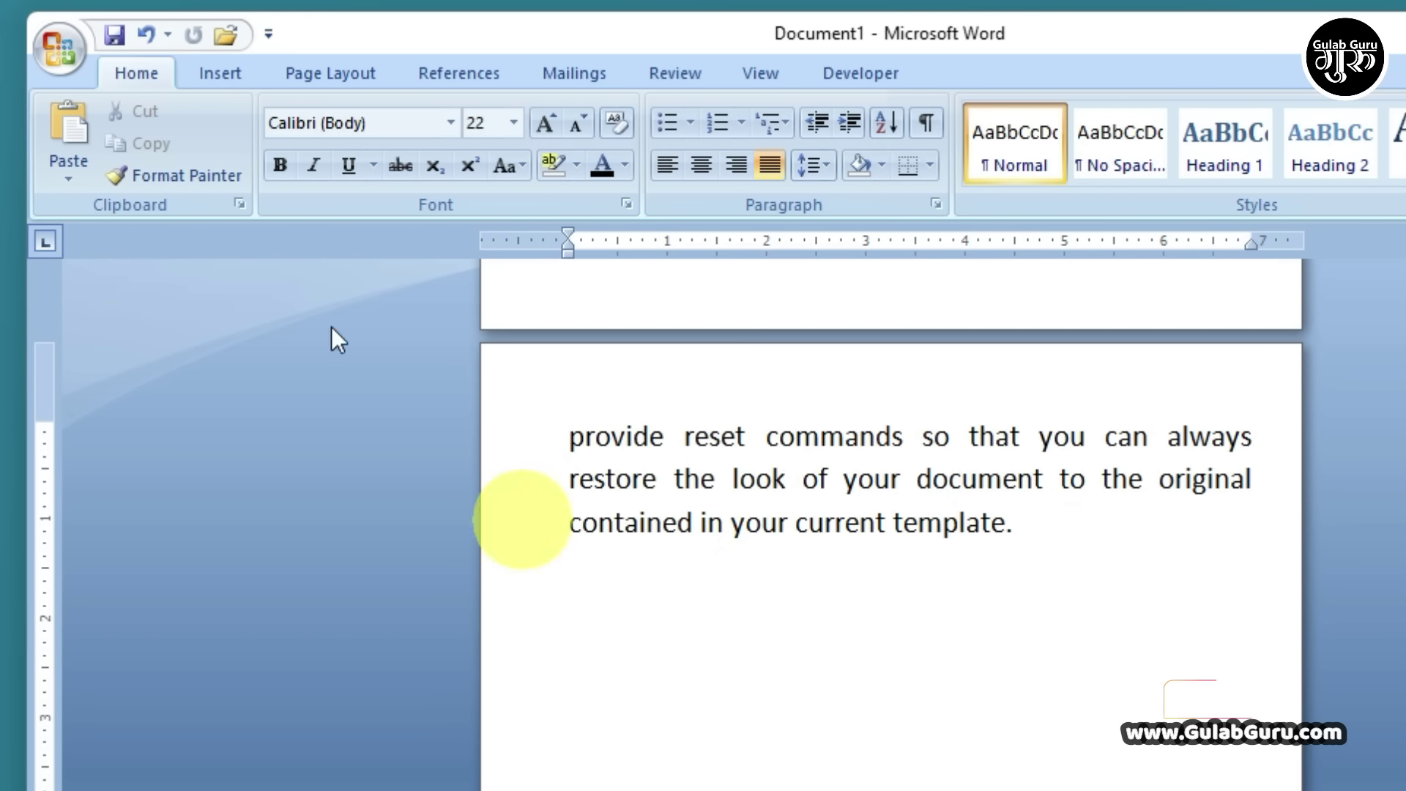
left_click(71, 128)
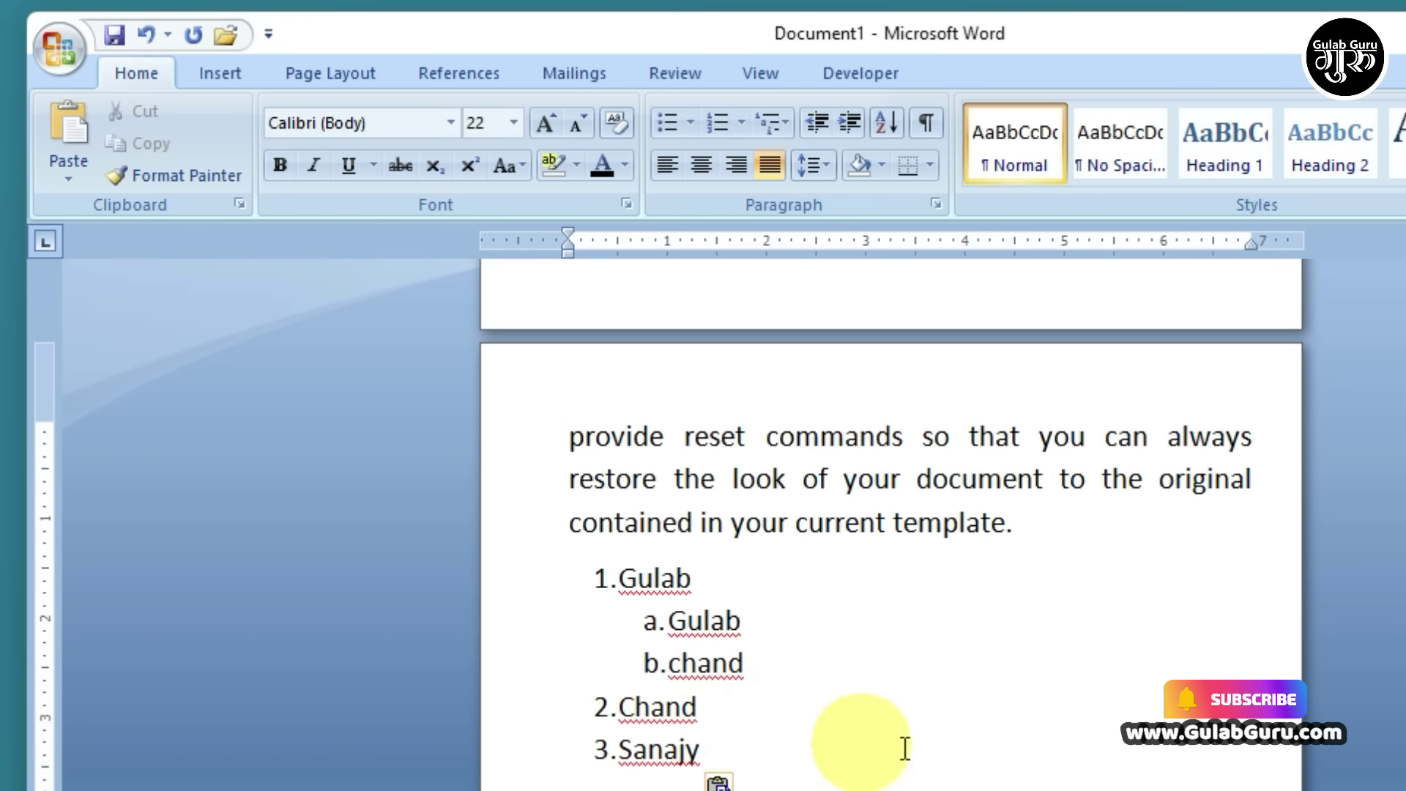
Colour the words "The galleries include" at the start of the first paragraph light blue and enlarge them to size 28.
scroll(906, 749, "up", 6)
scroll(905, 748, "up", 4)
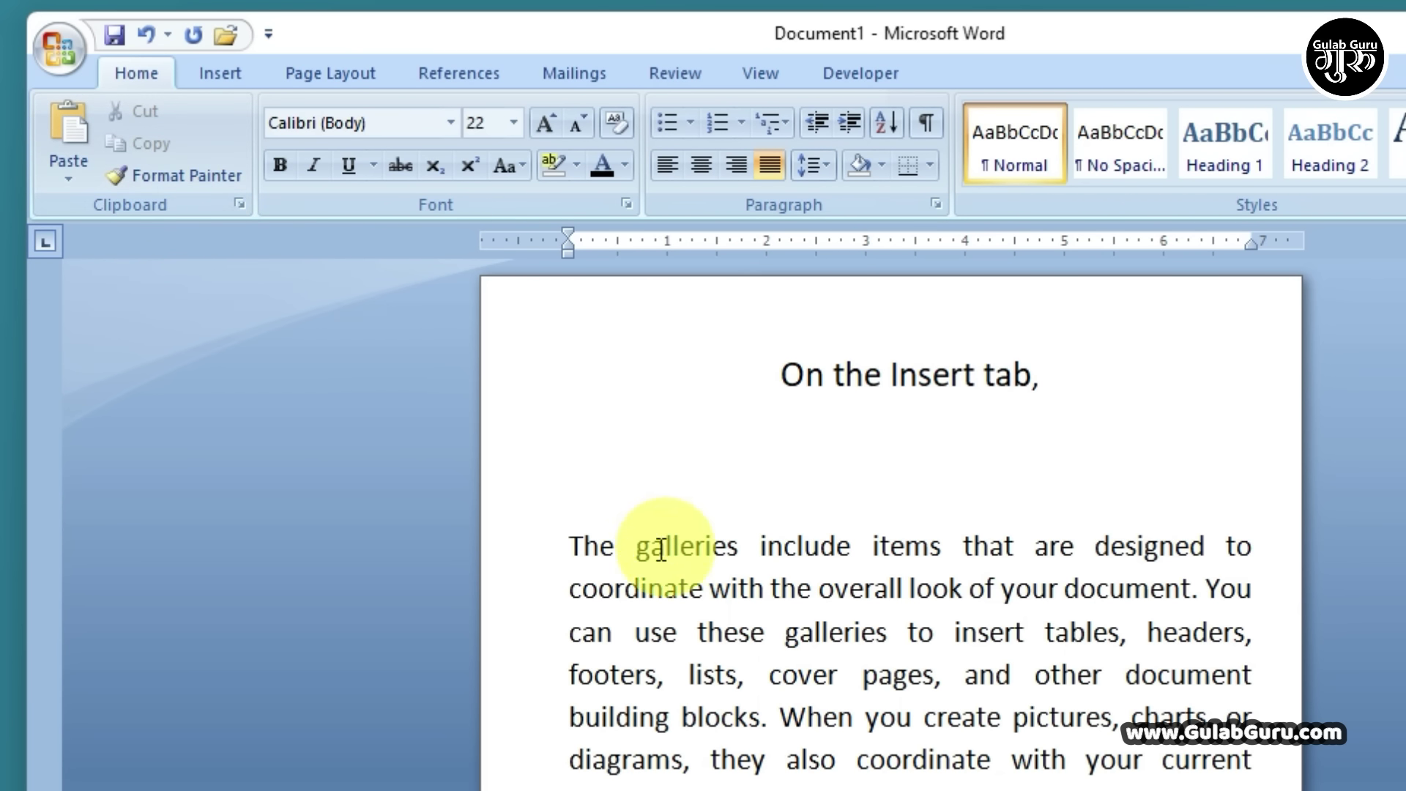
left_click_drag(568, 544, 848, 552)
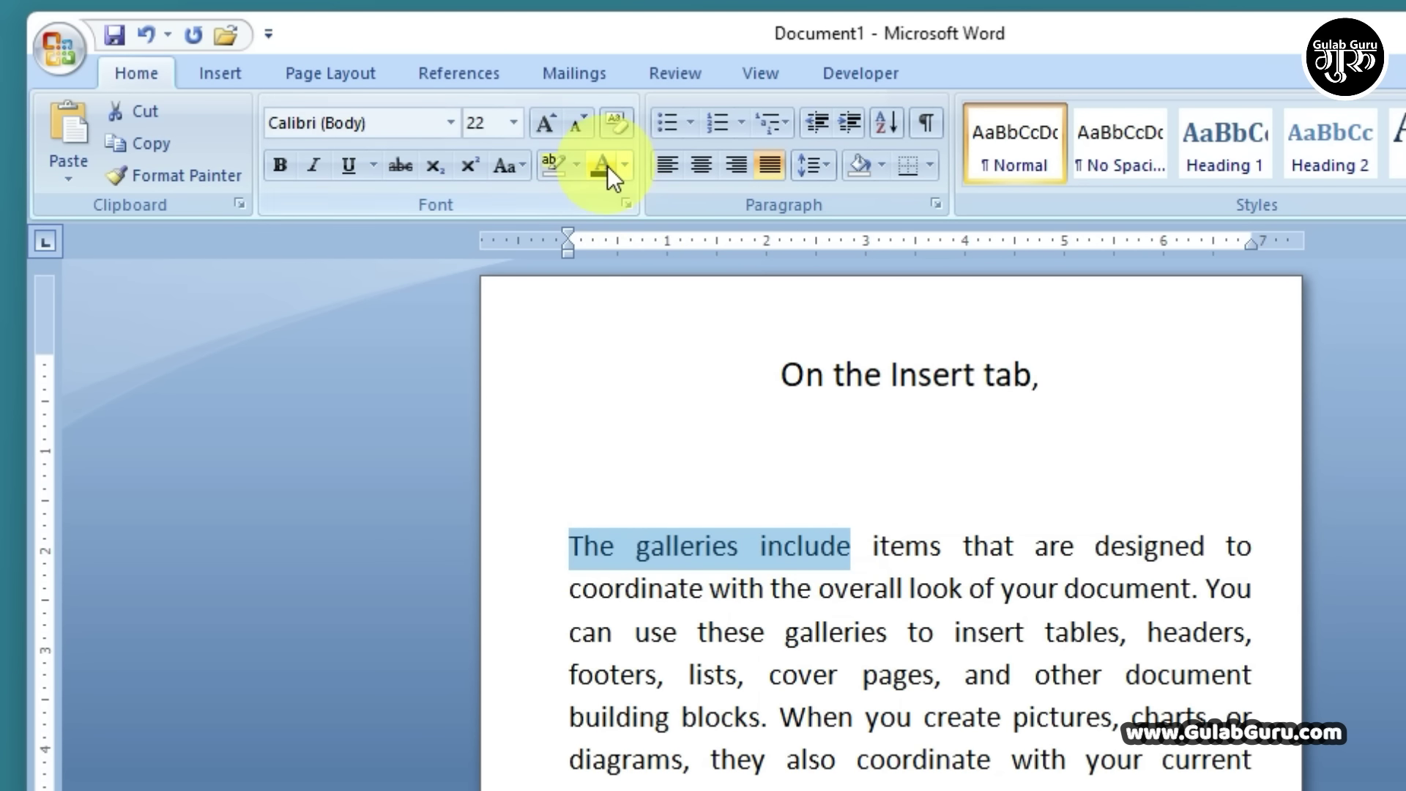
left_click(626, 166)
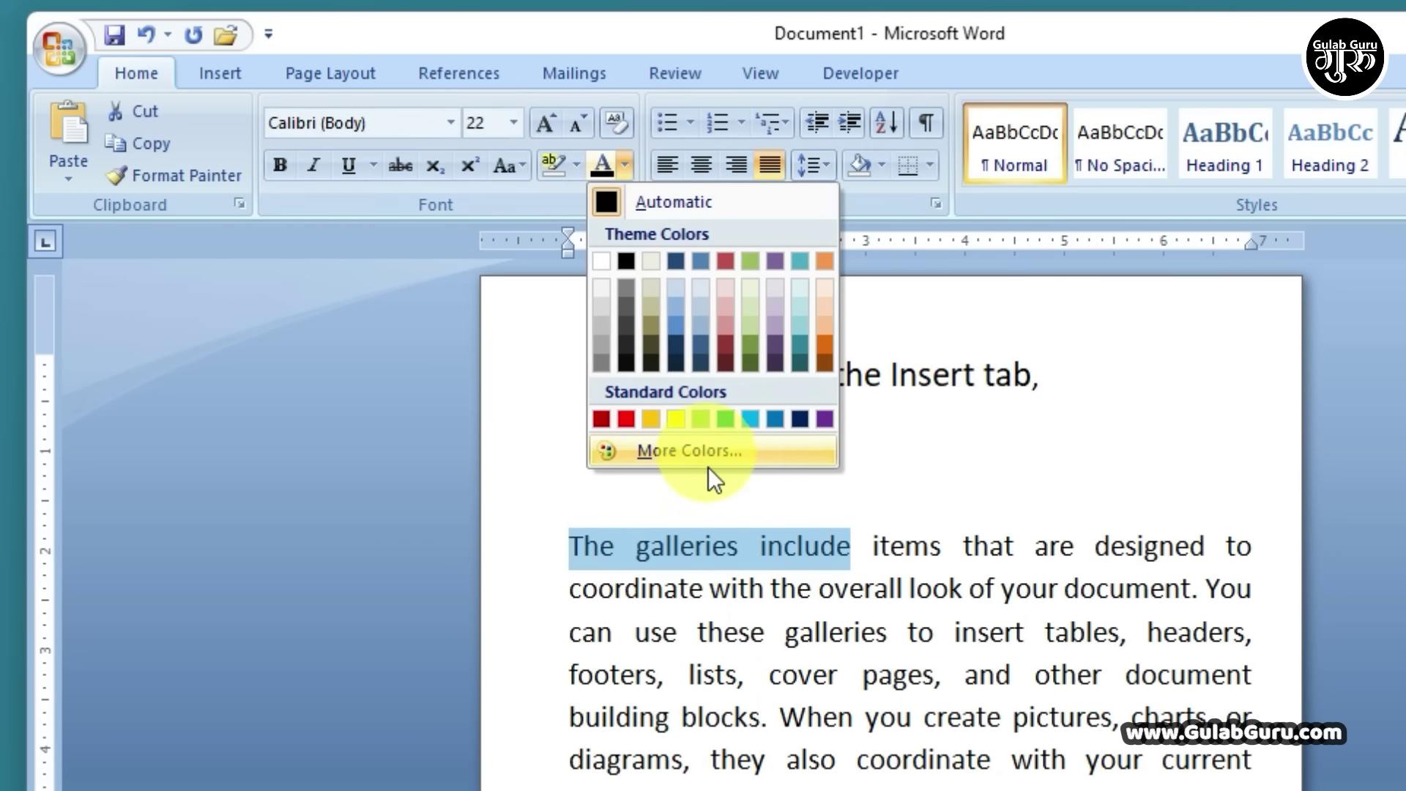
left_click(755, 416)
left_click(544, 123)
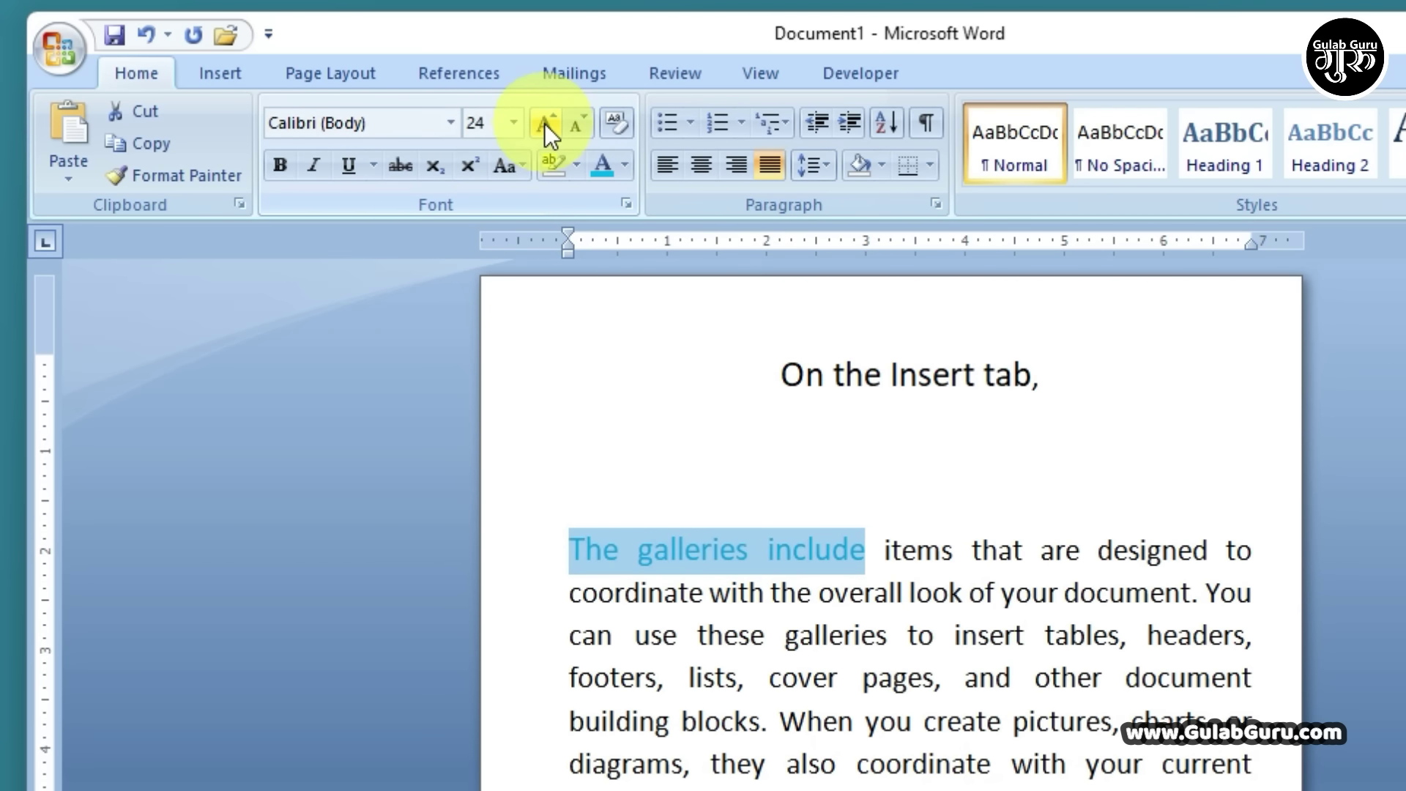
left_click(544, 123)
left_click(543, 123)
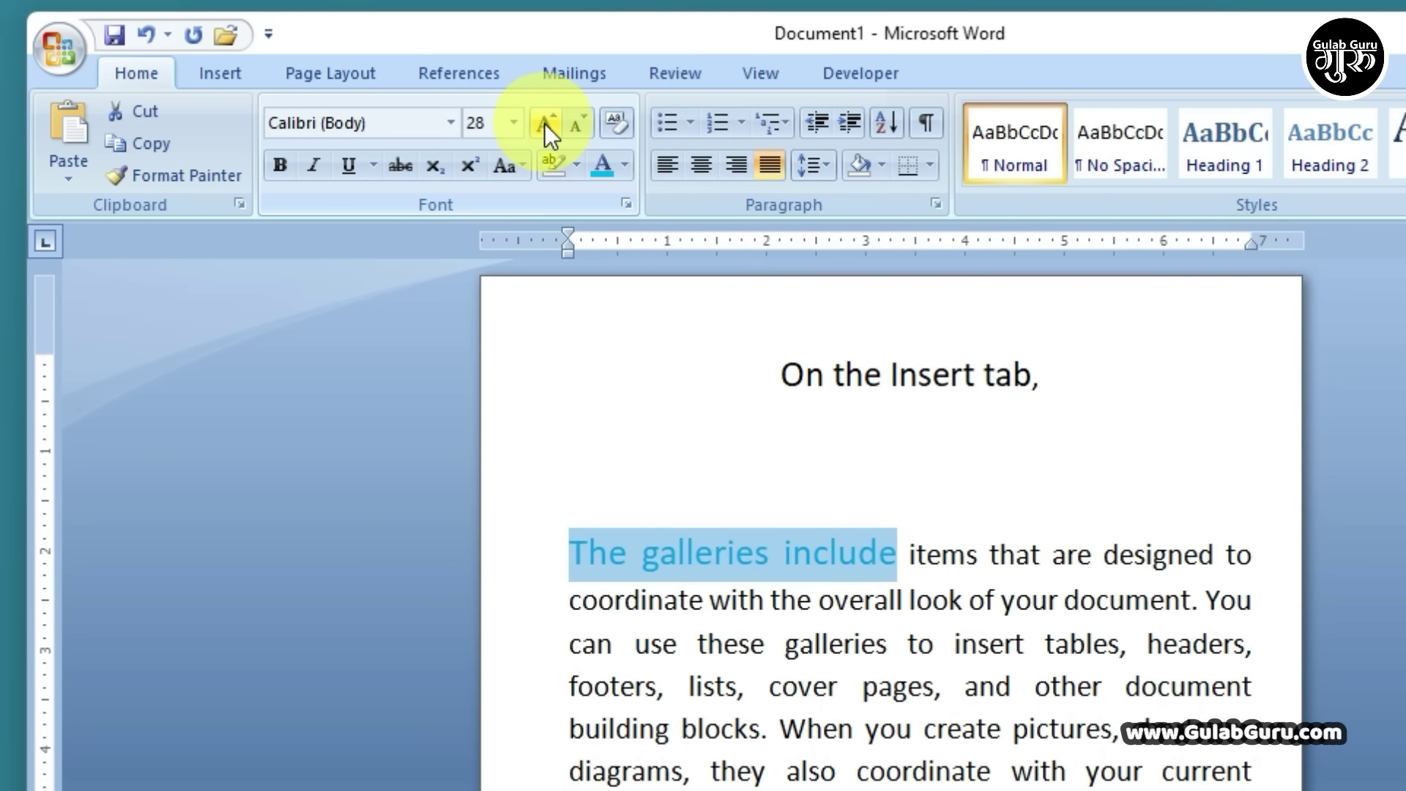
Set the font of "The galleries include" to Bahnschrift SemiBold Condensed and make the words italic.
left_click(452, 123)
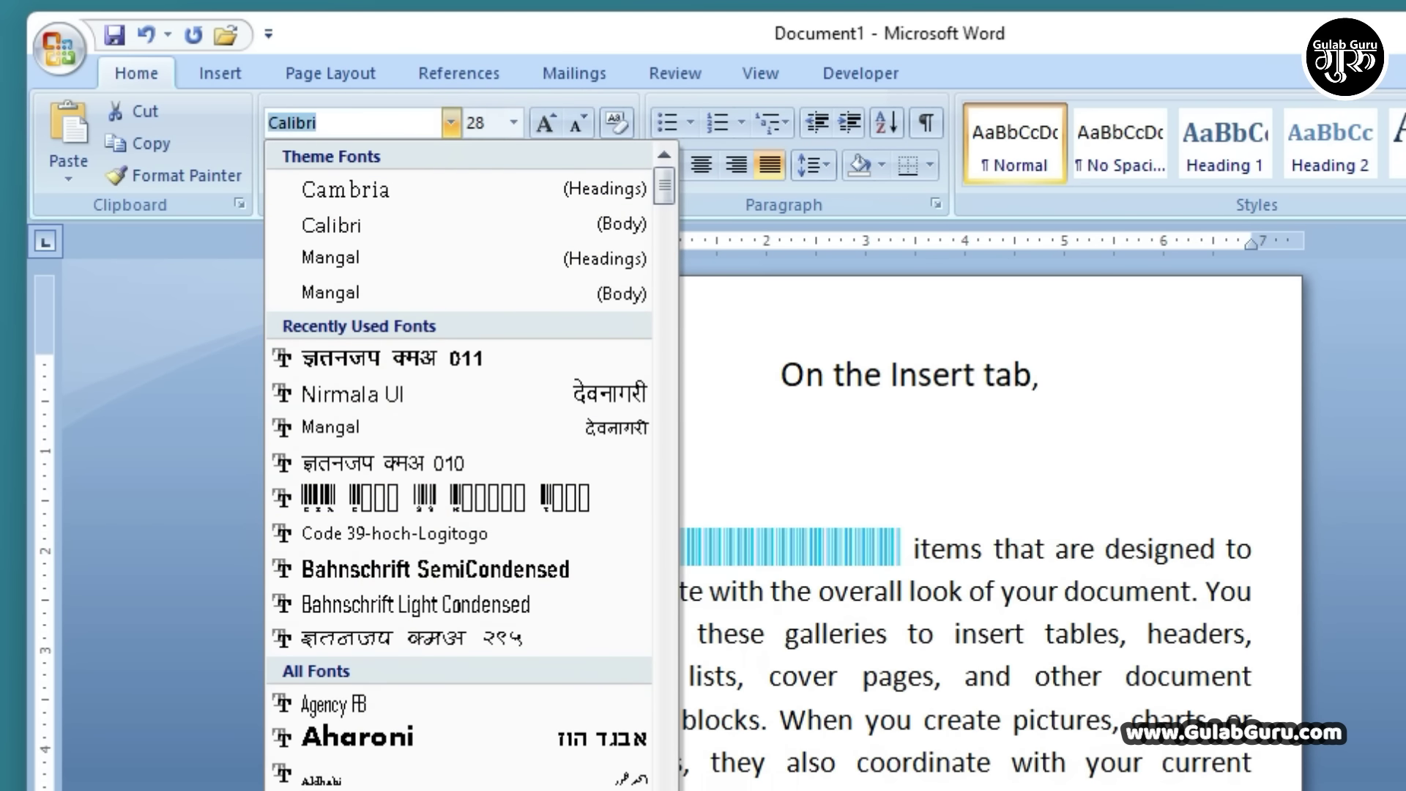
scroll(385, 728, "down", 10)
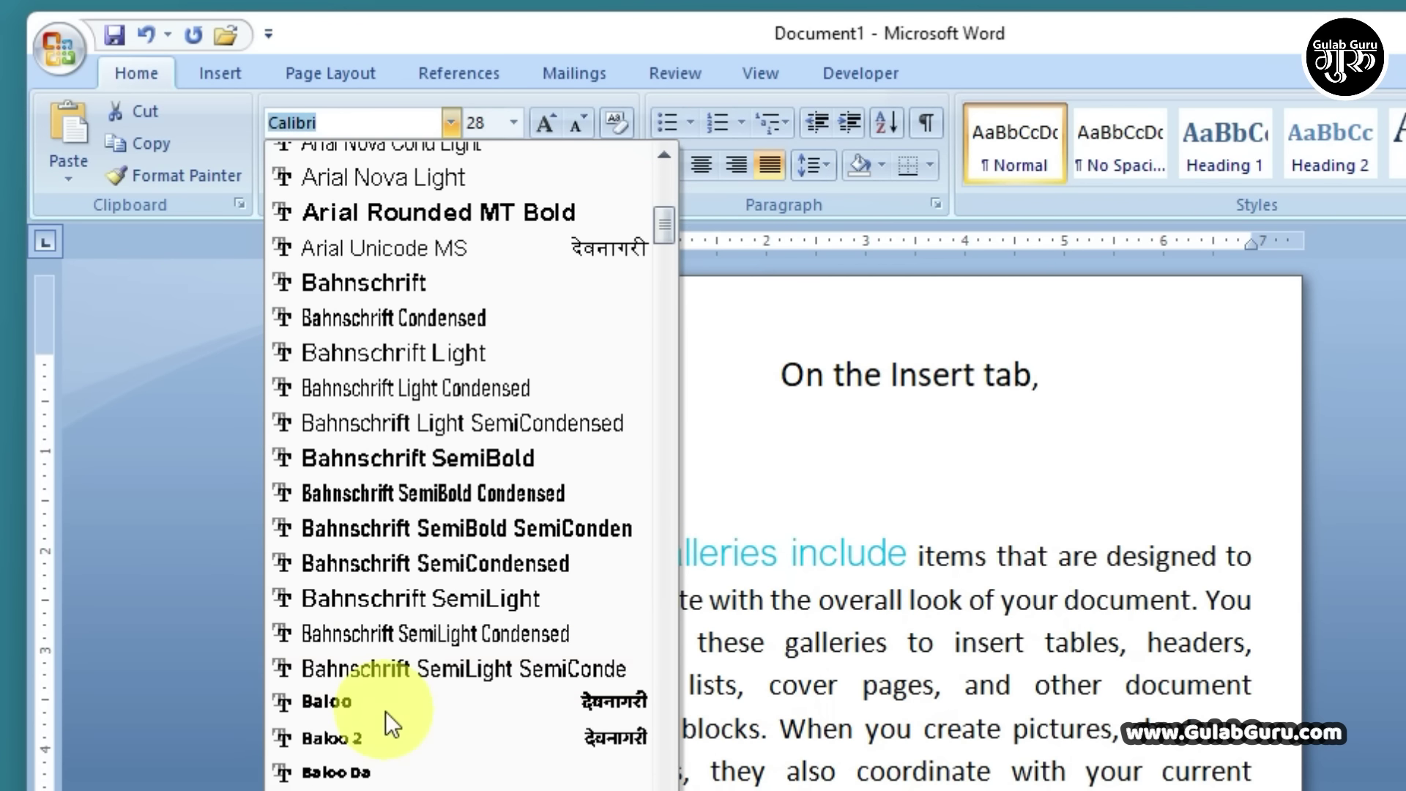
left_click(397, 492)
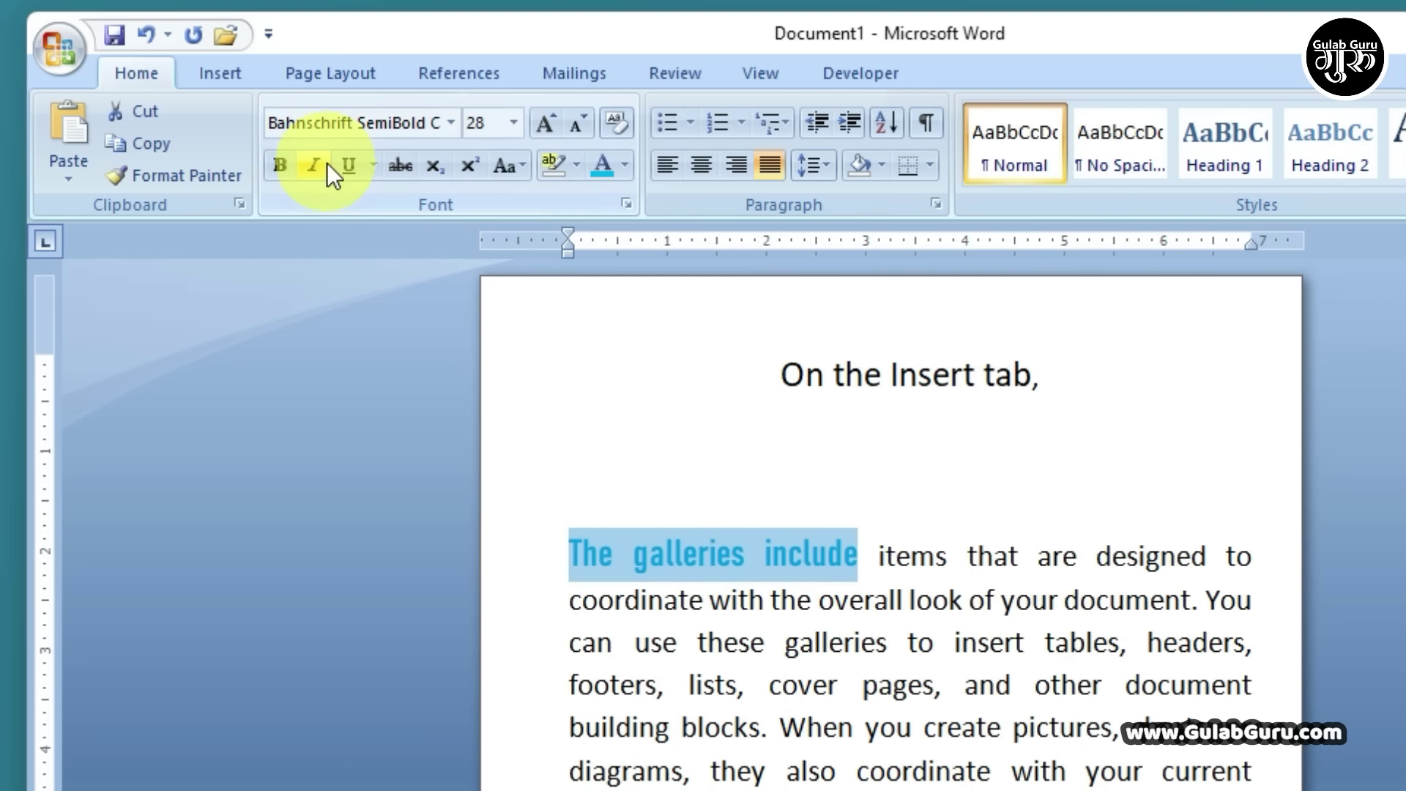
left_click(318, 164)
left_click(1010, 487)
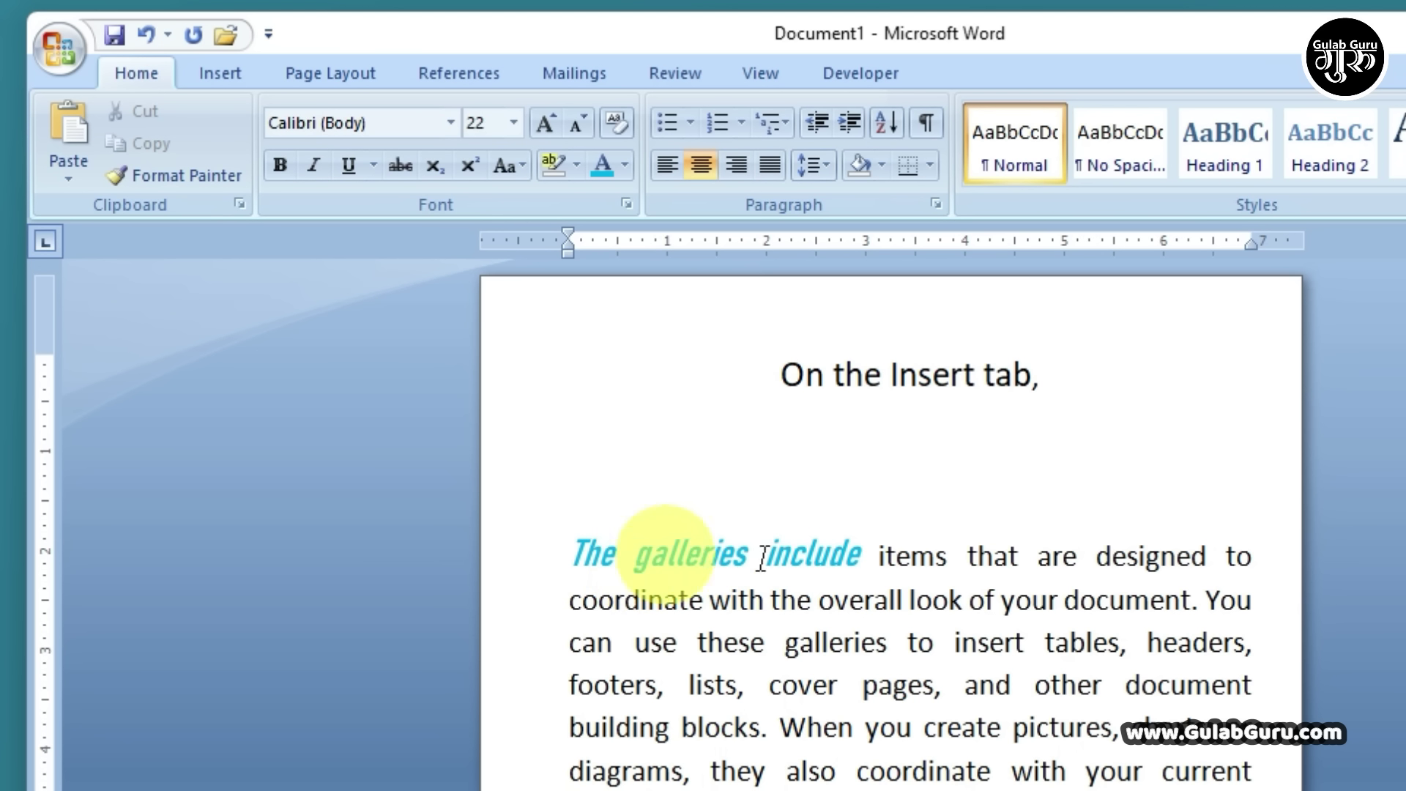
Pick up the formatting of "The galleries include" with Format Painter, ready for the words "You can easily change" in the second paragraph.
scroll(815, 561, "down", 4)
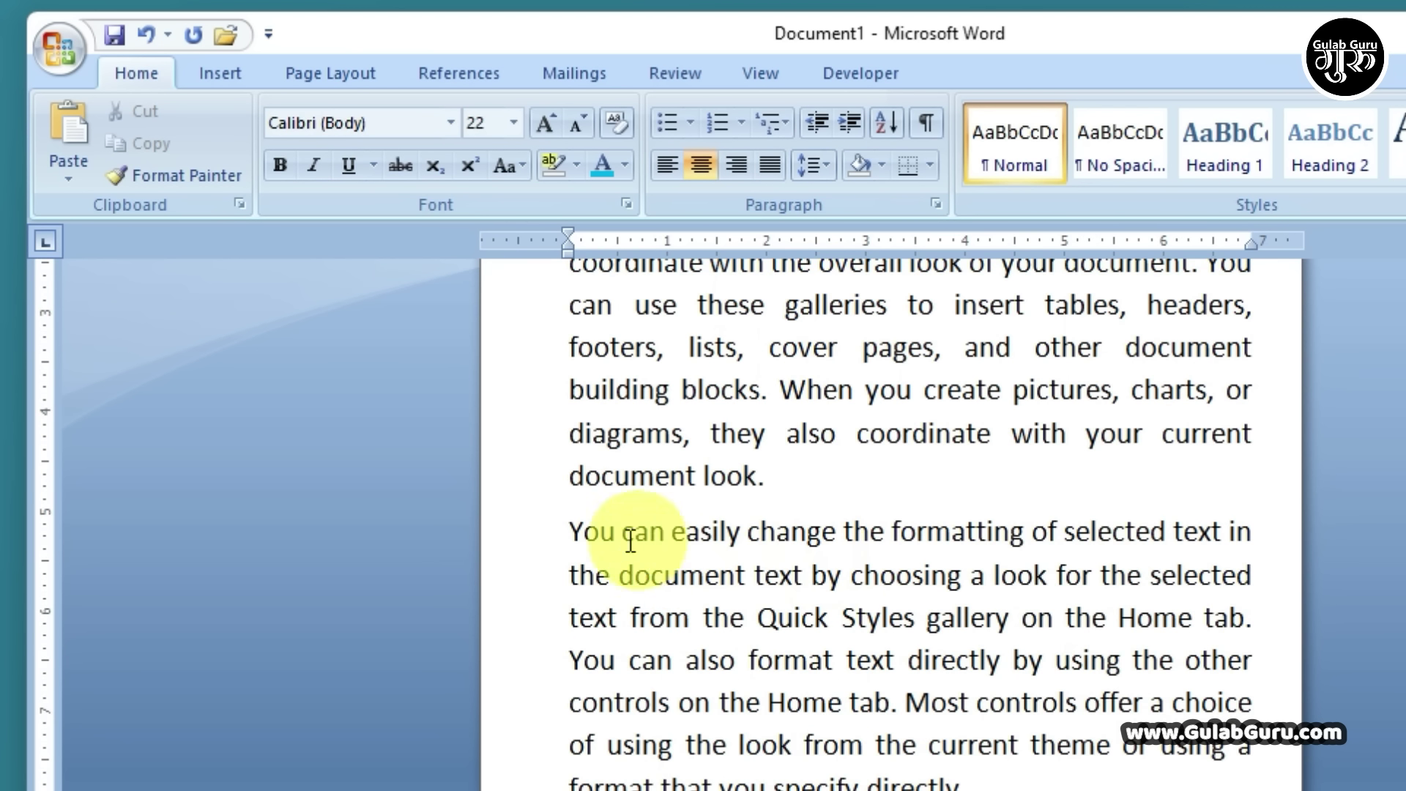
left_click_drag(575, 529, 871, 564)
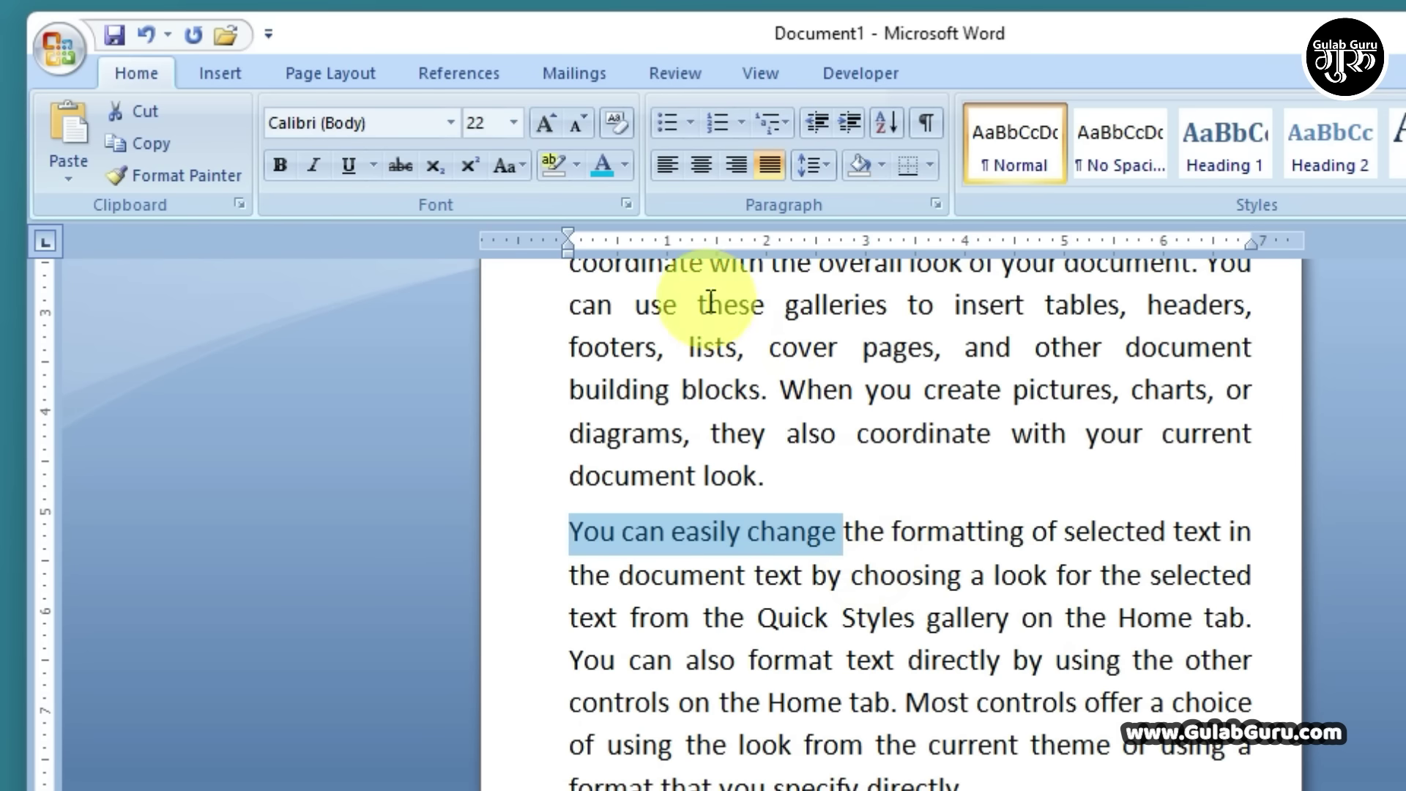
scroll(775, 487, "up", 1)
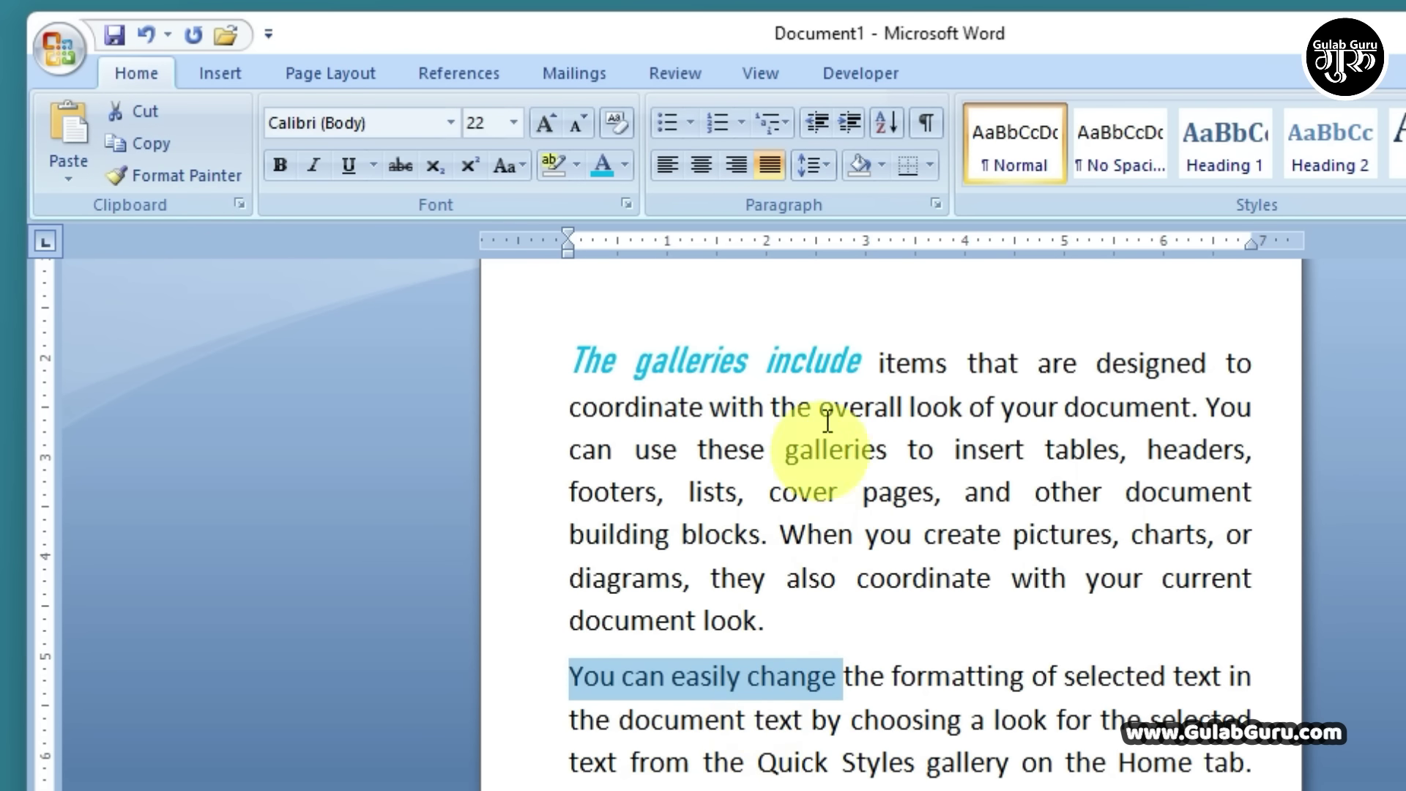
left_click_drag(863, 361, 581, 354)
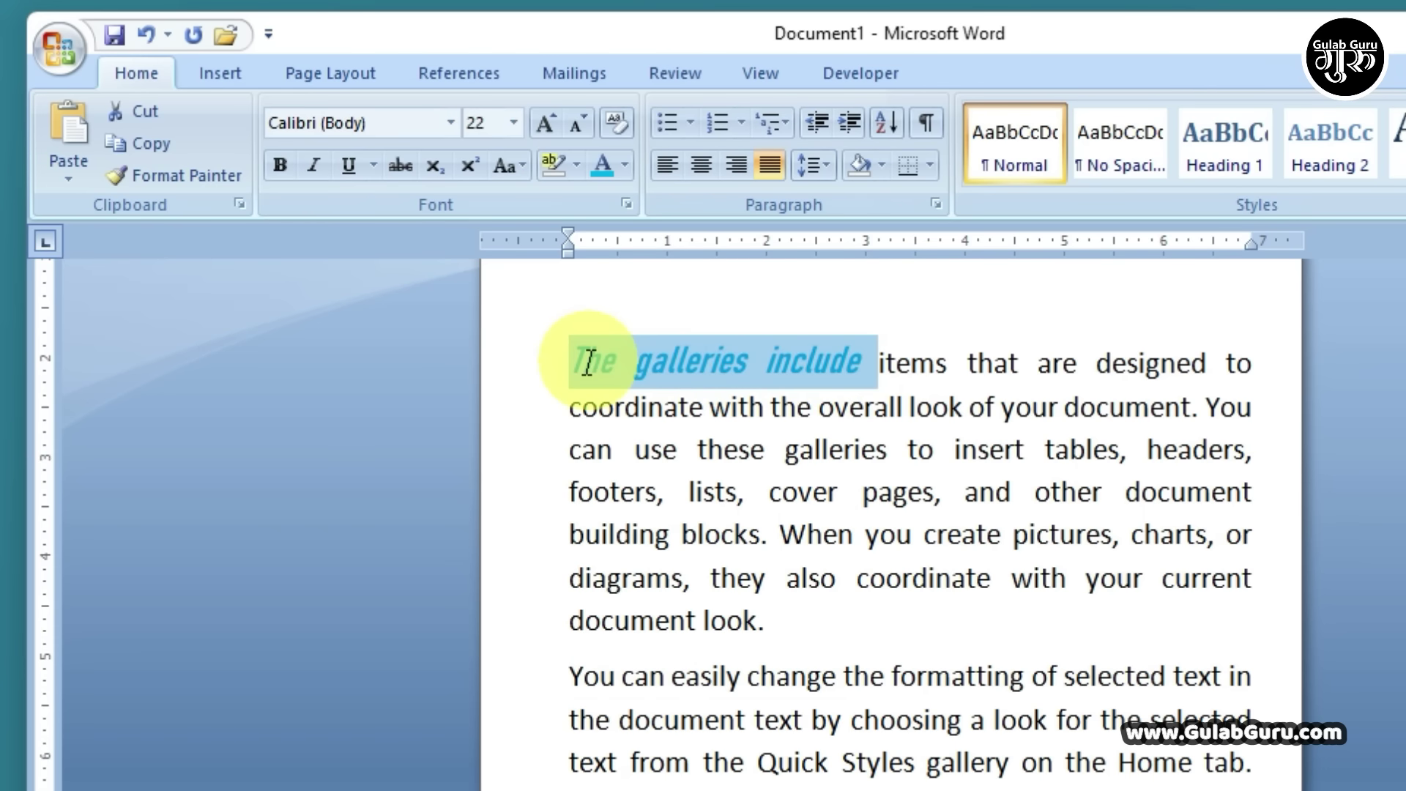
left_click(173, 174)
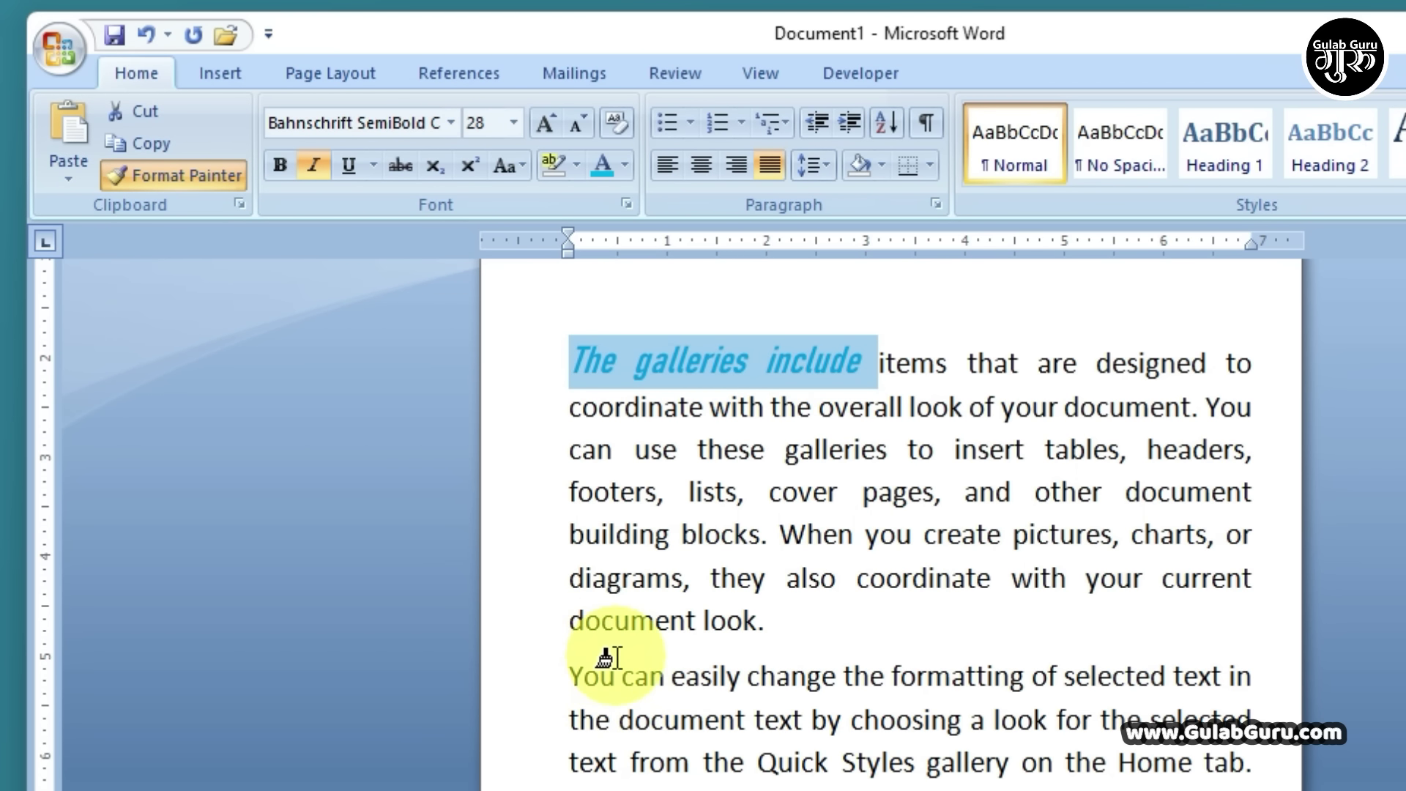
Copy the format of "The galleries include" onto the words "You can easily change" at the start of the second paragraph.
left_click_drag(570, 671, 769, 682)
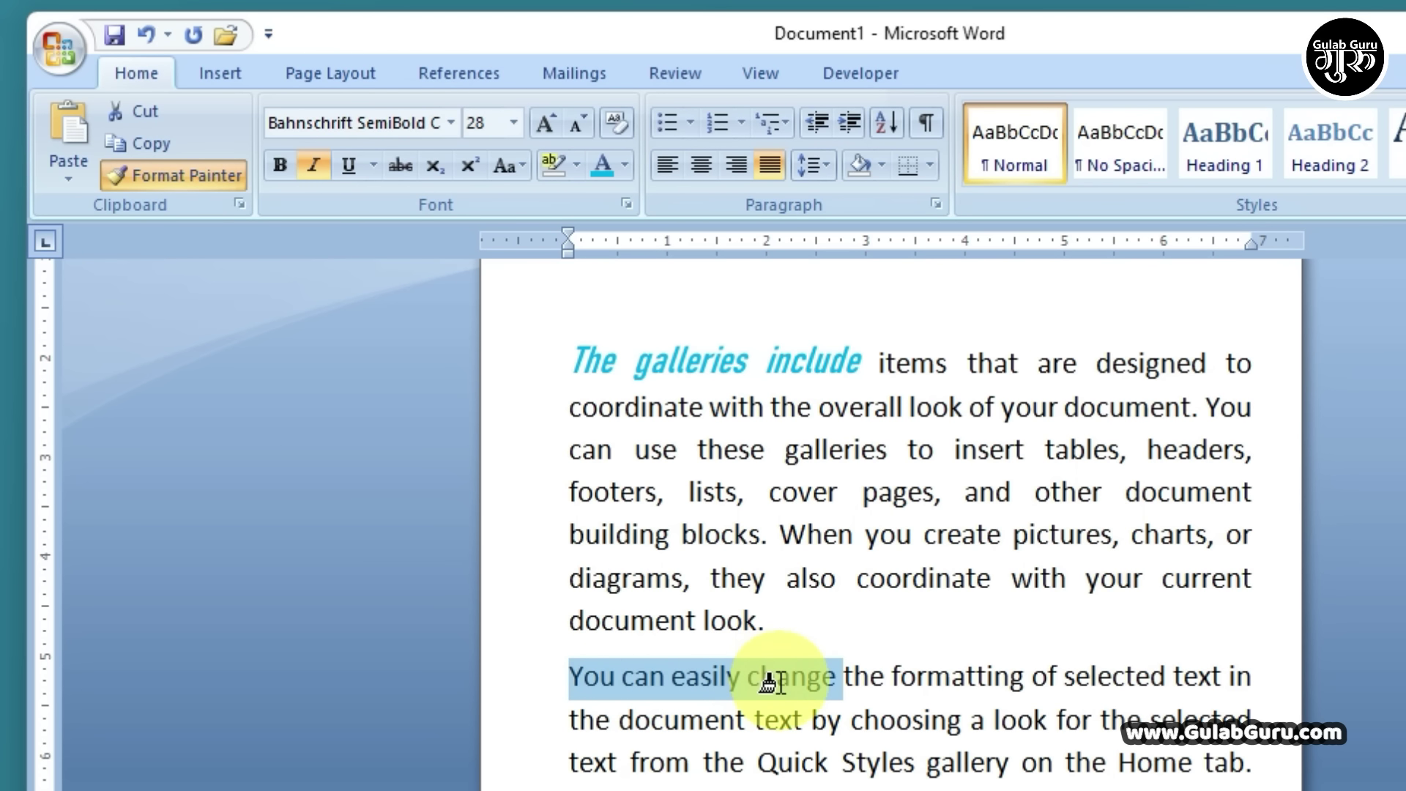
left_click_drag(769, 683, 781, 683)
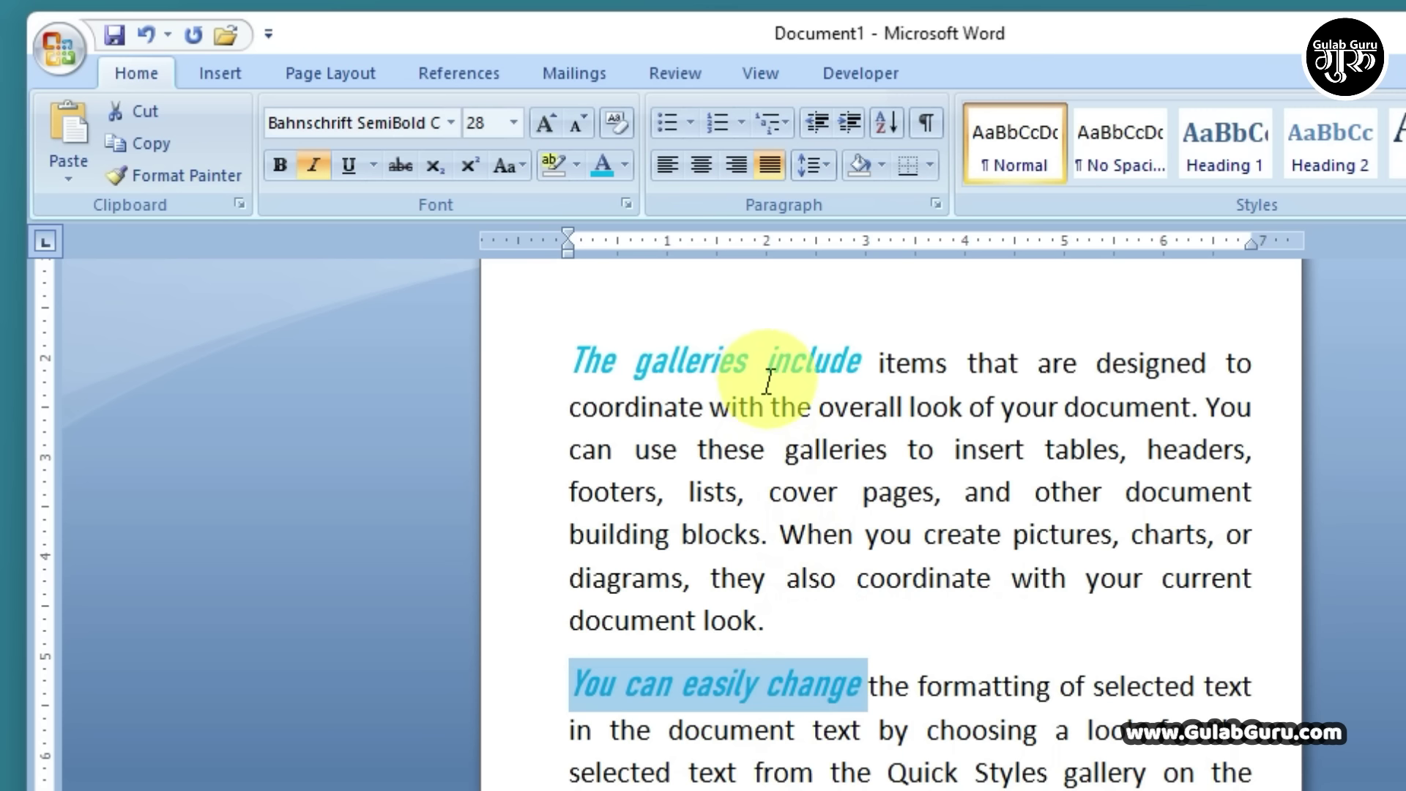
left_click(871, 687)
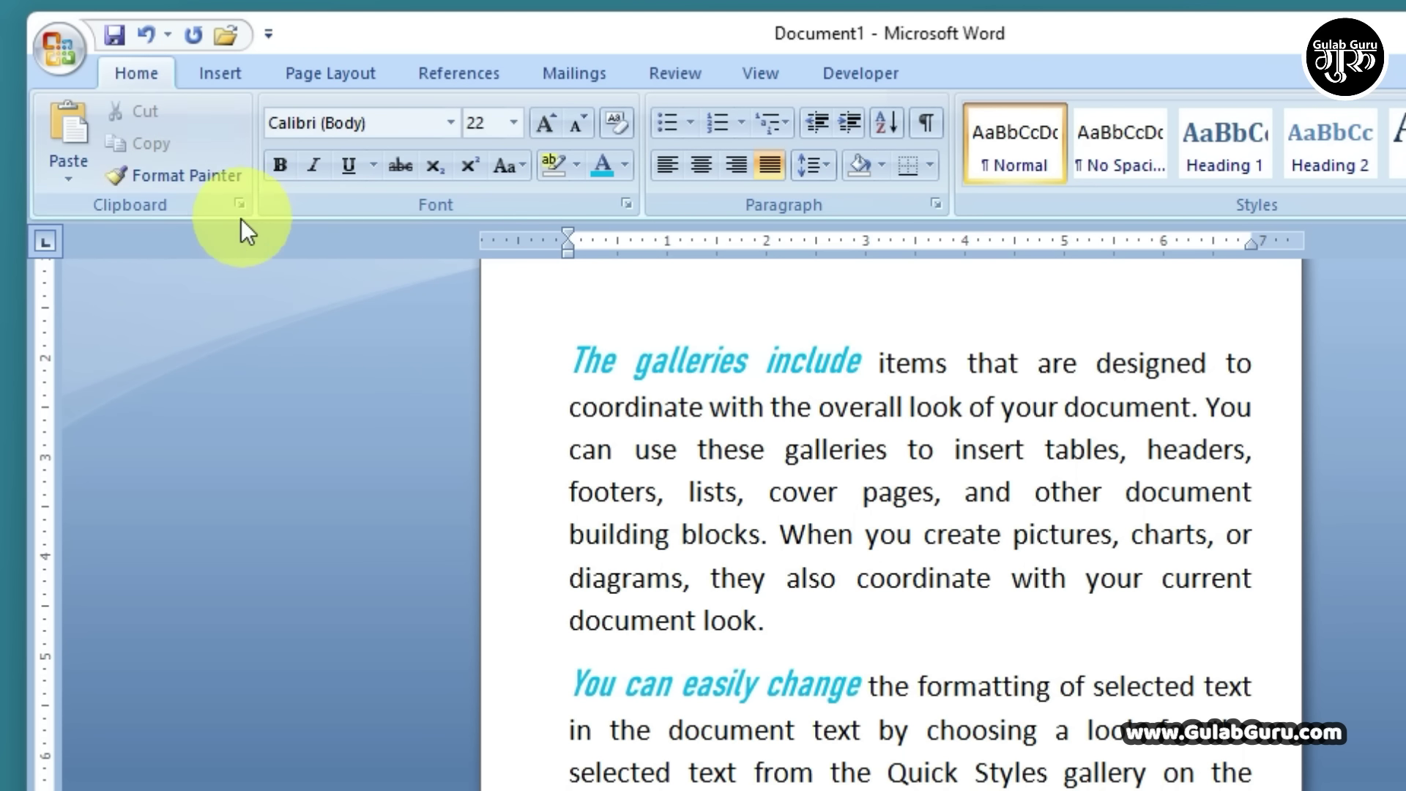
left_click(869, 687)
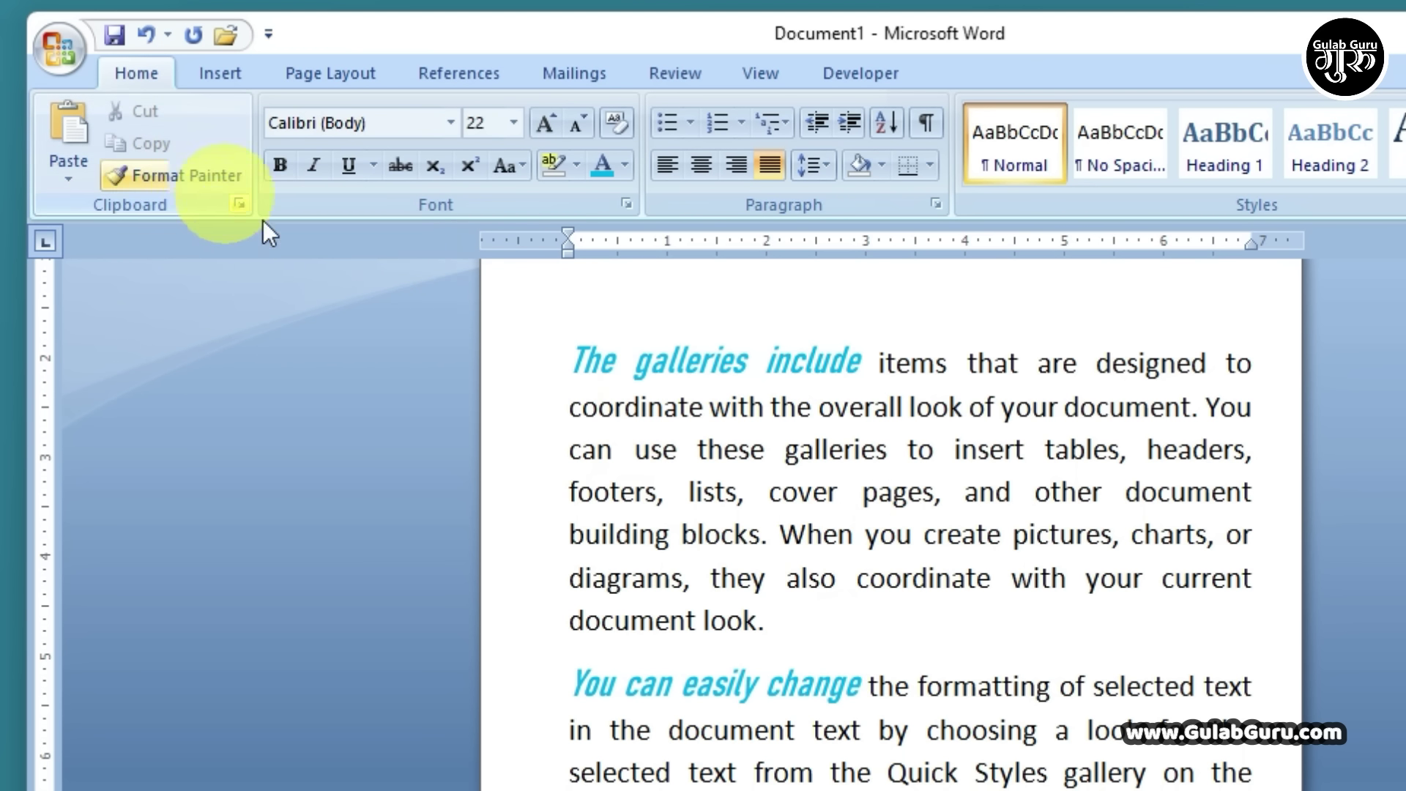
Delete all the text in the document to leave a blank page.
scroll(890, 631, "up", 3)
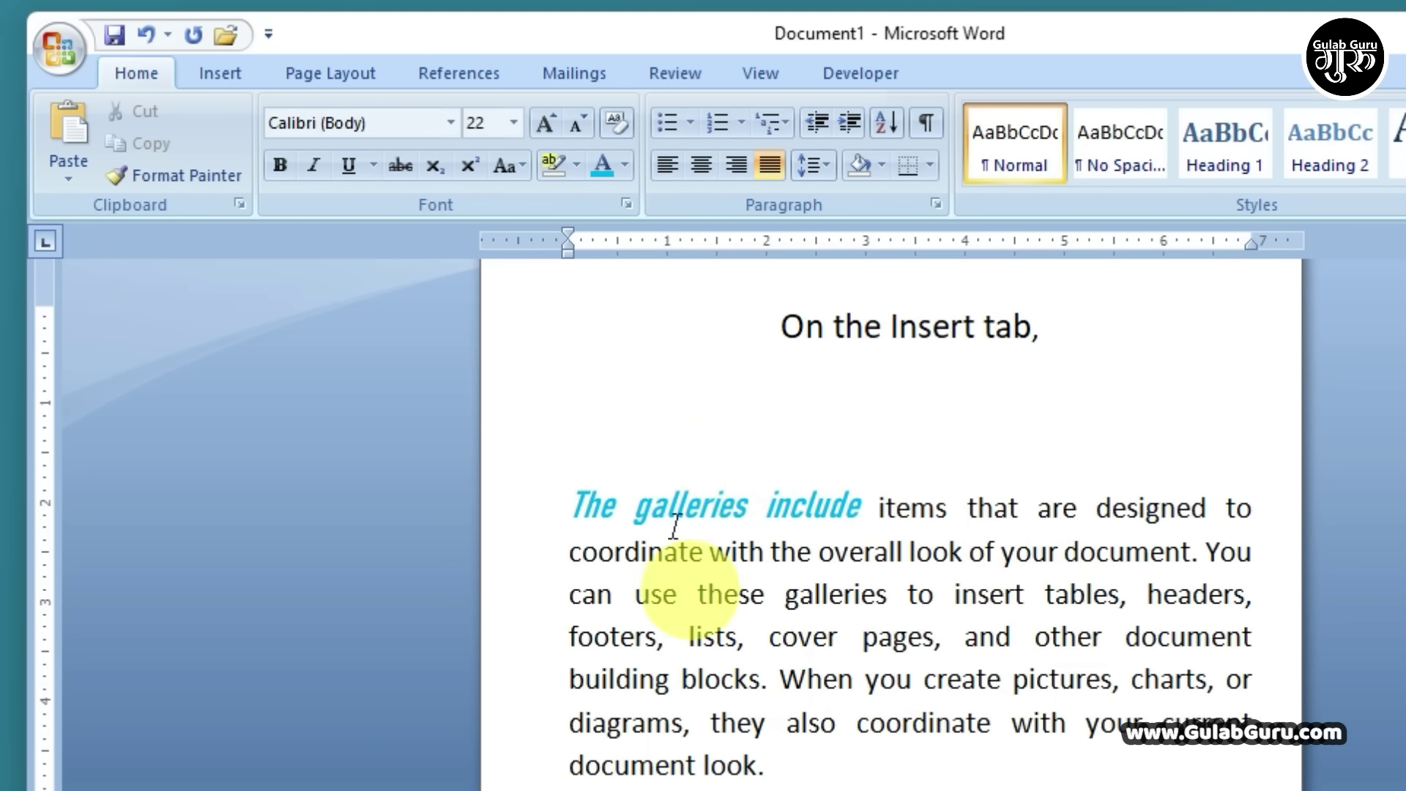
key("ctrl+a")
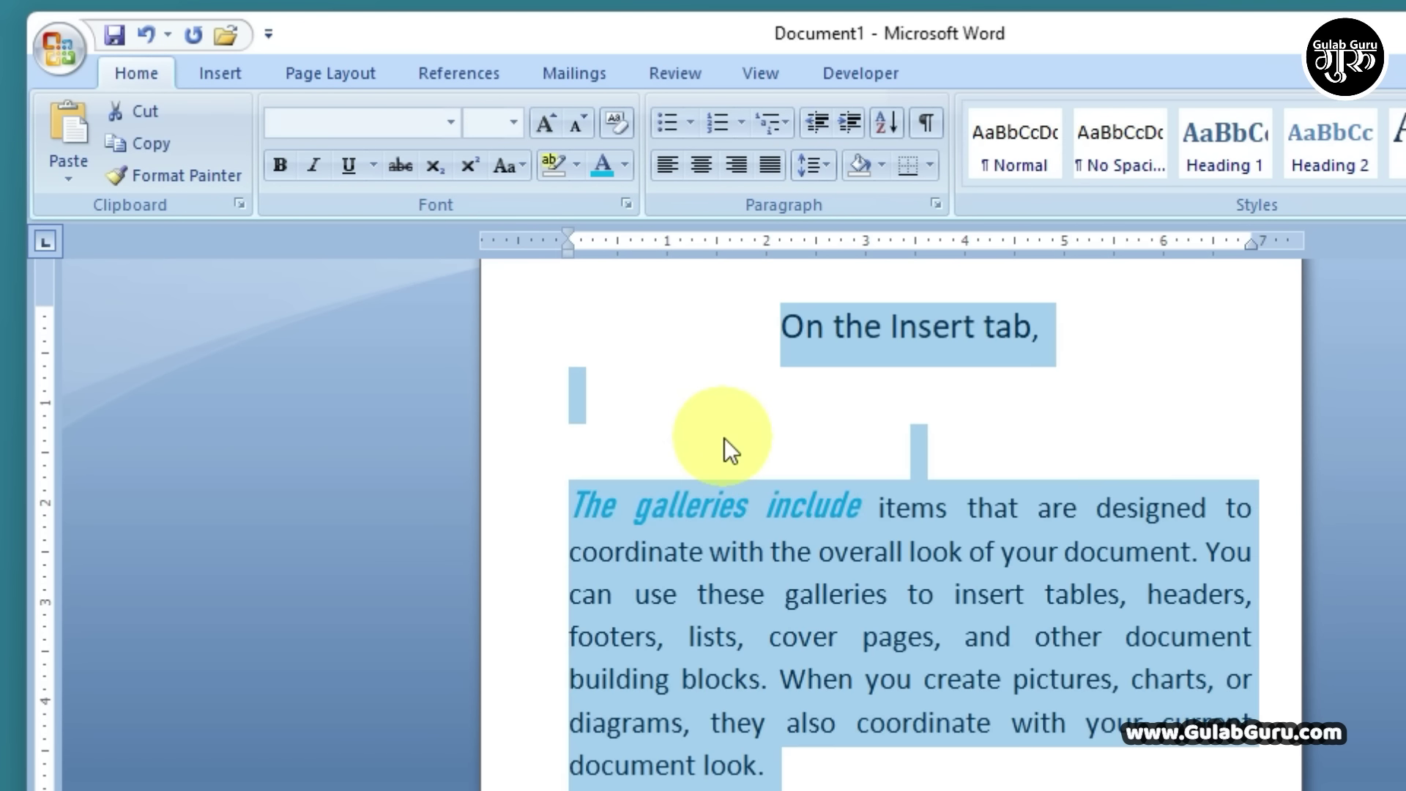
key("Delete")
scroll(725, 469, "up", 1)
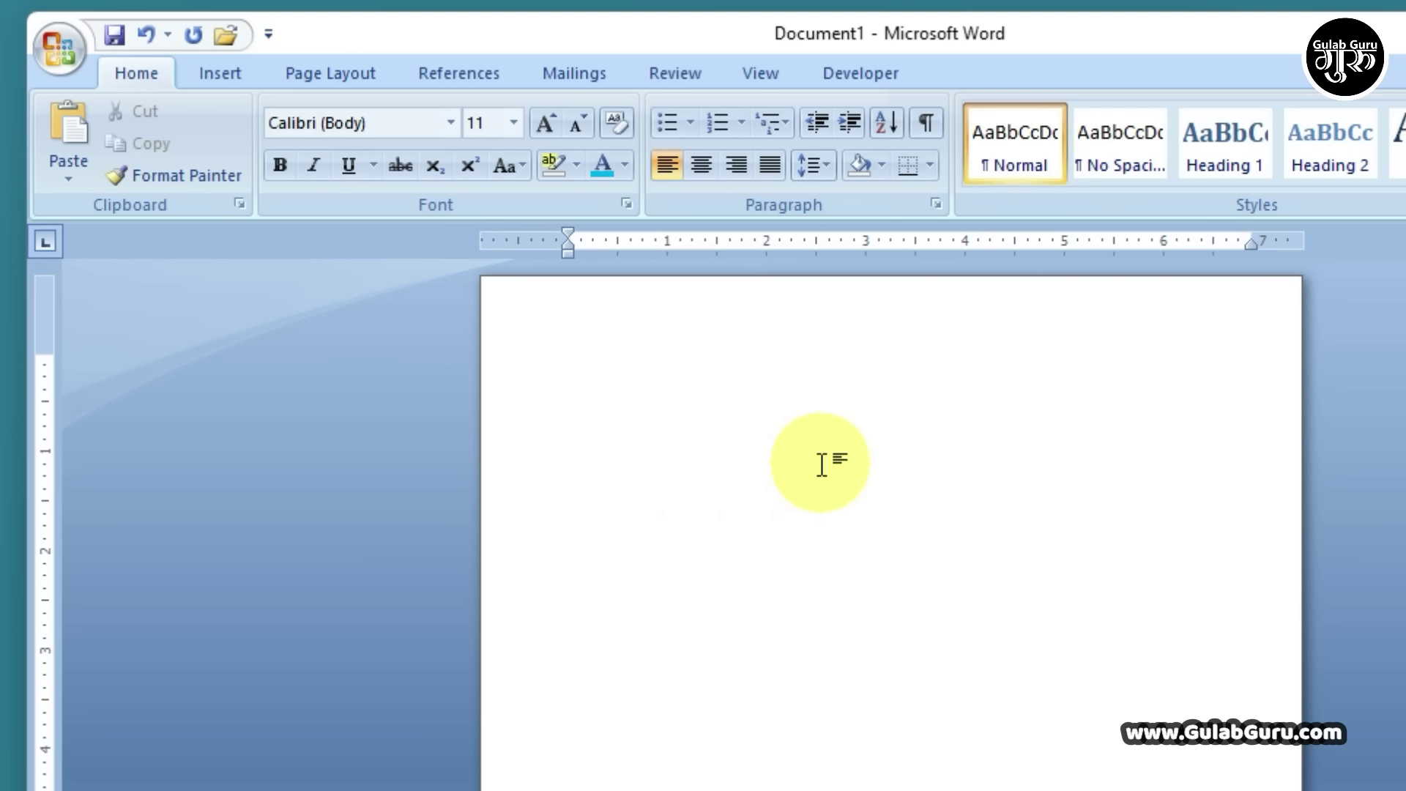
Open the custom watermark settings and choose a text watermark.
left_click(332, 72)
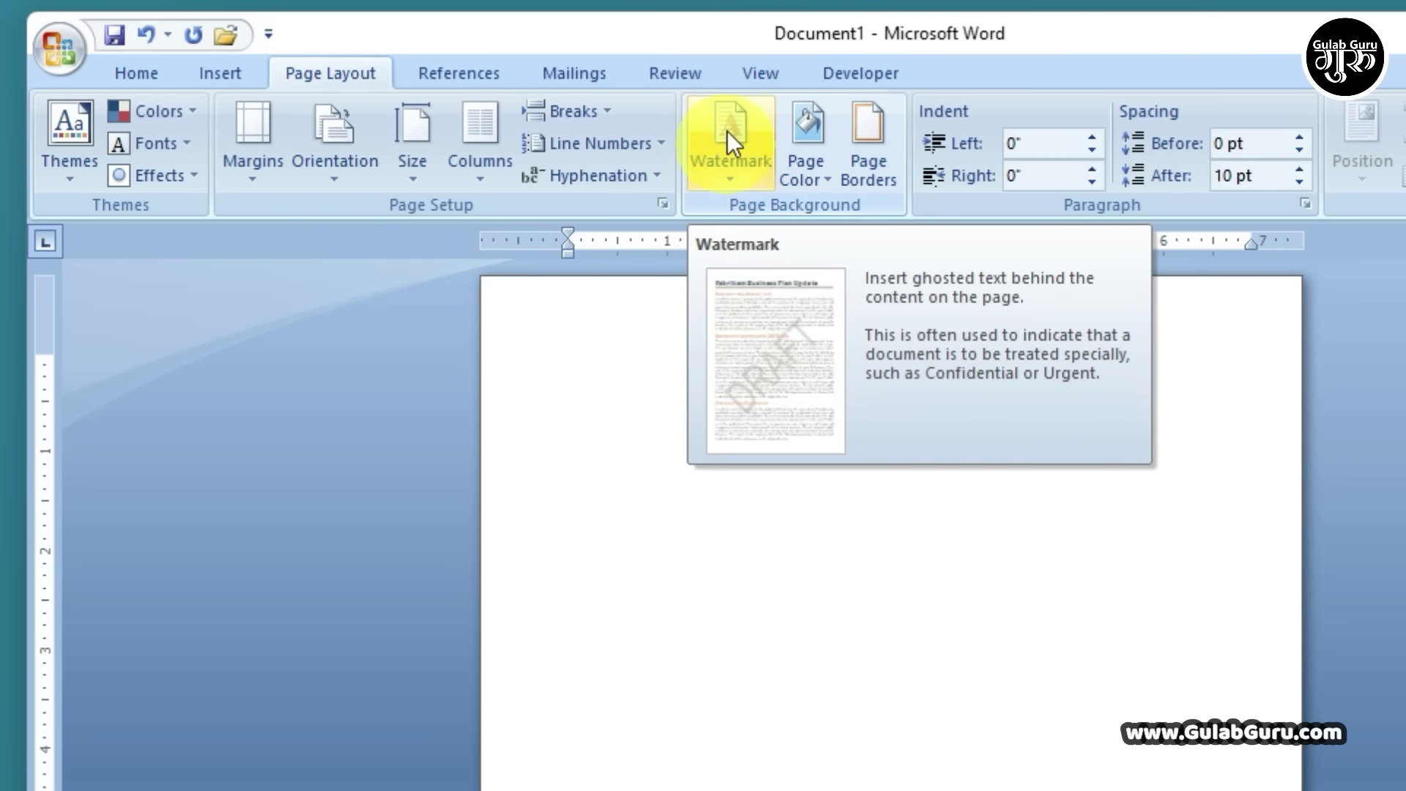
left_click(728, 125)
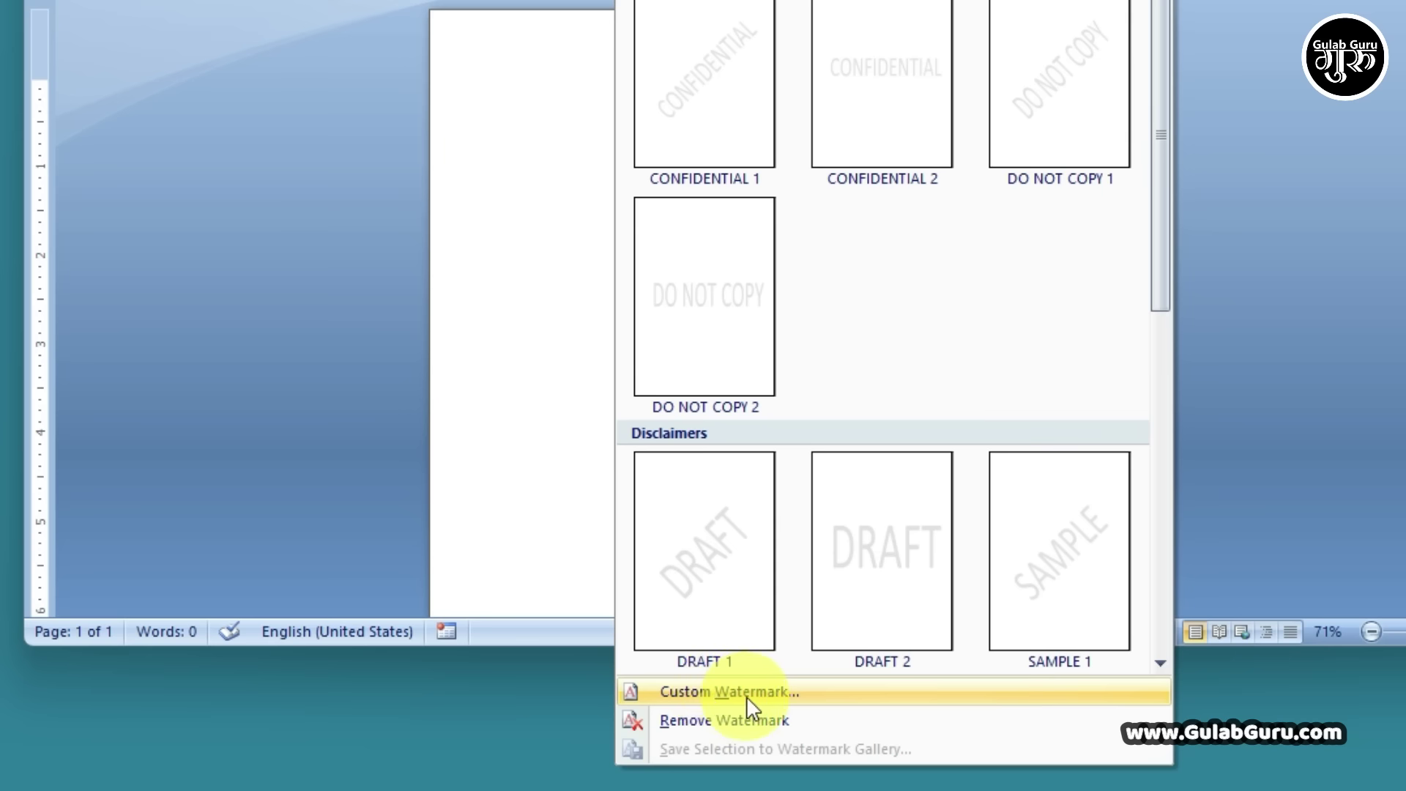
left_click(559, 716)
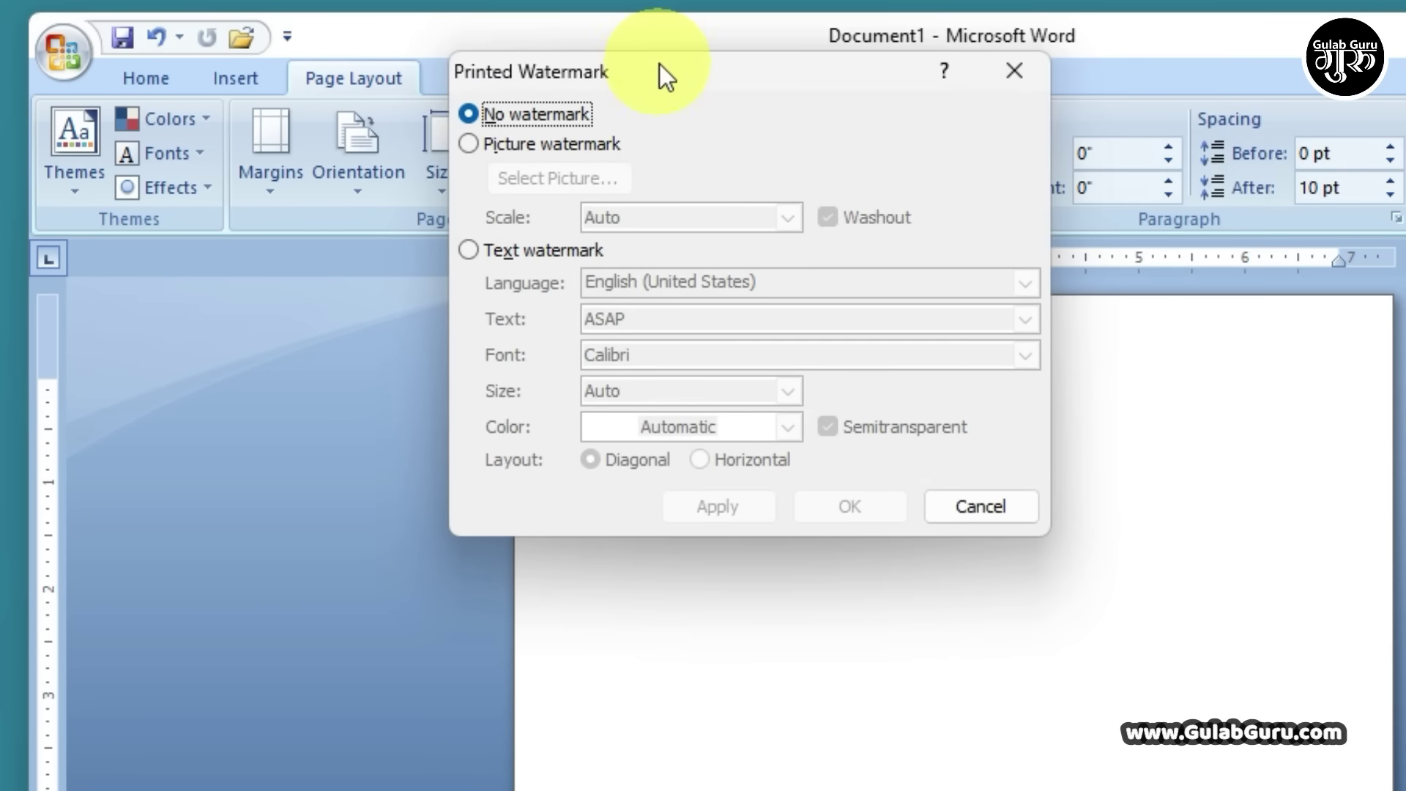
left_click_drag(659, 67, 990, 117)
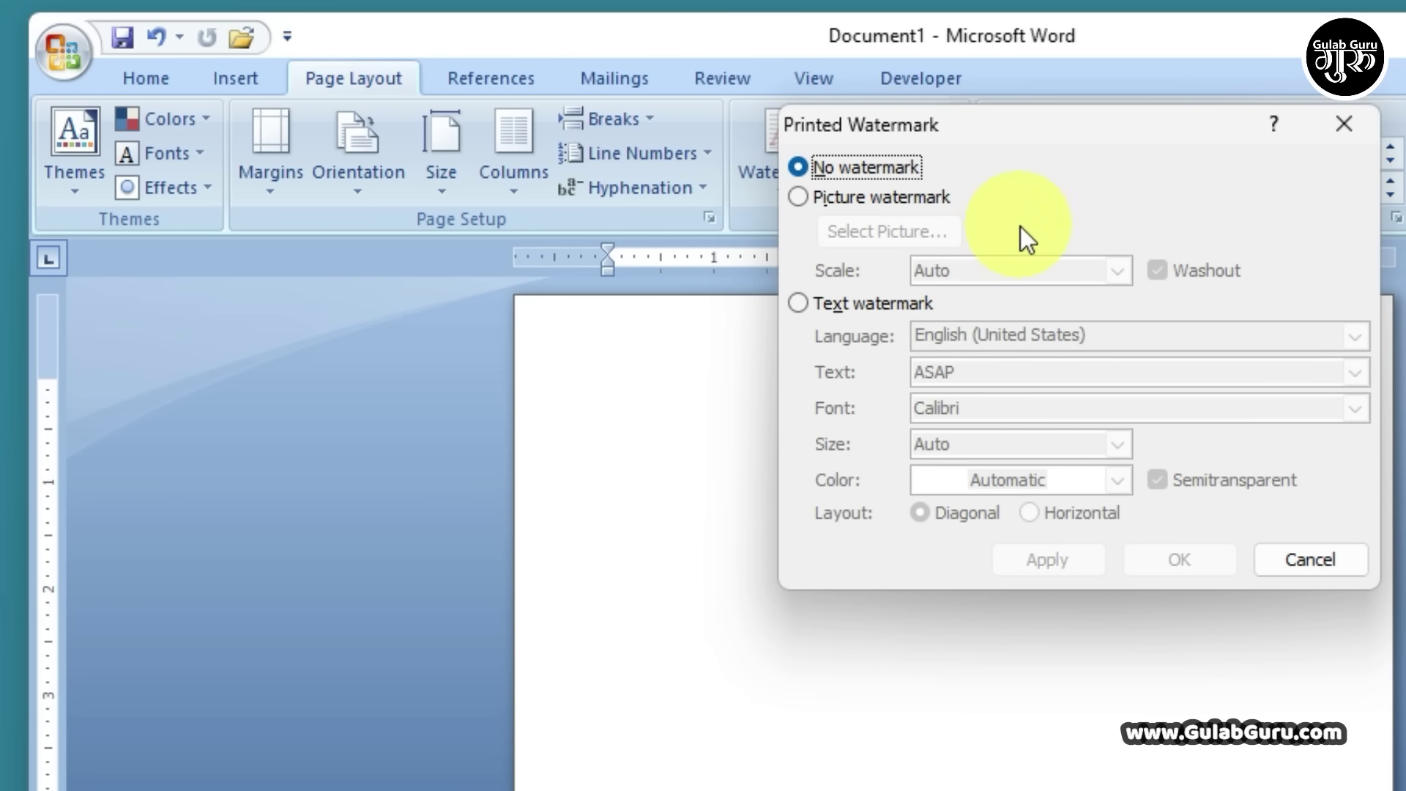
left_click(797, 196)
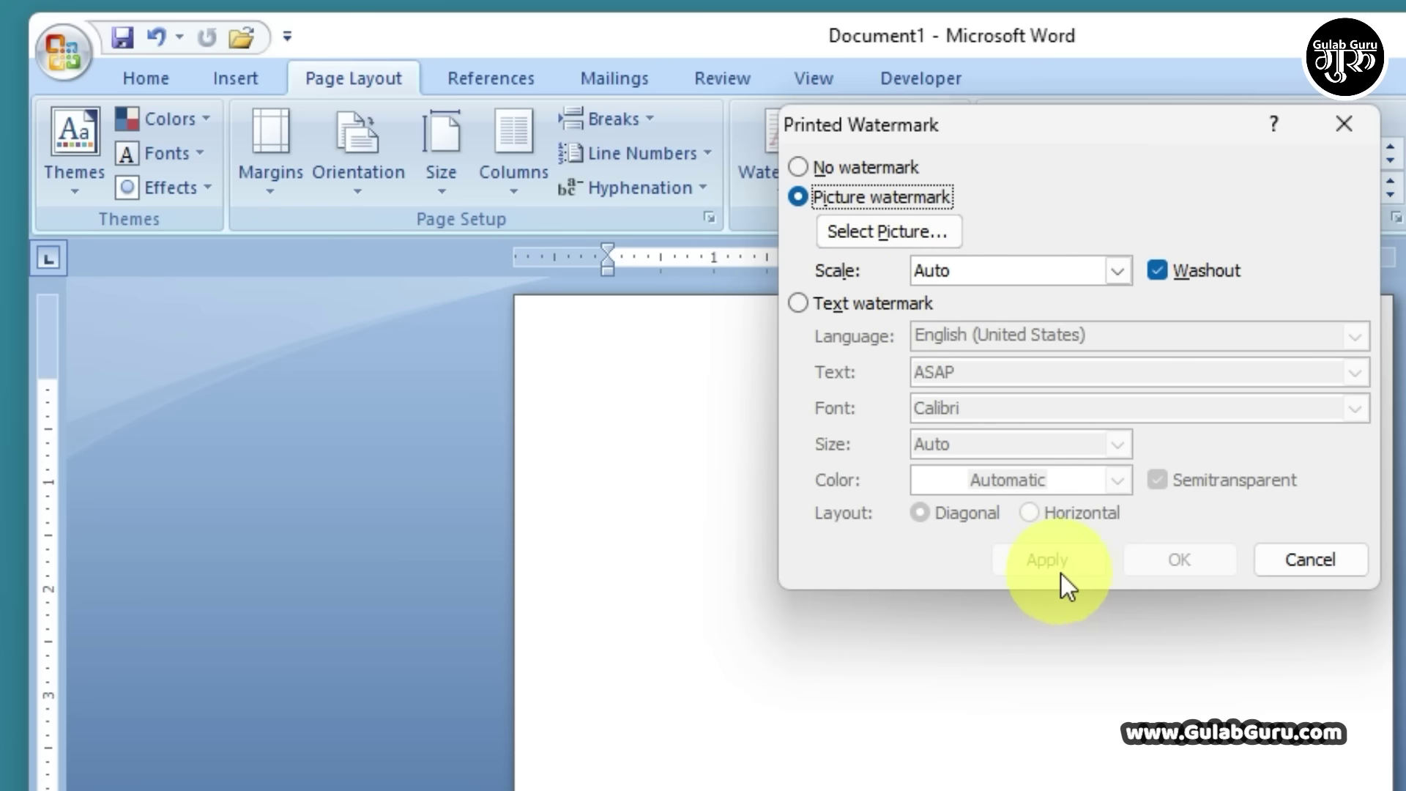
left_click(802, 305)
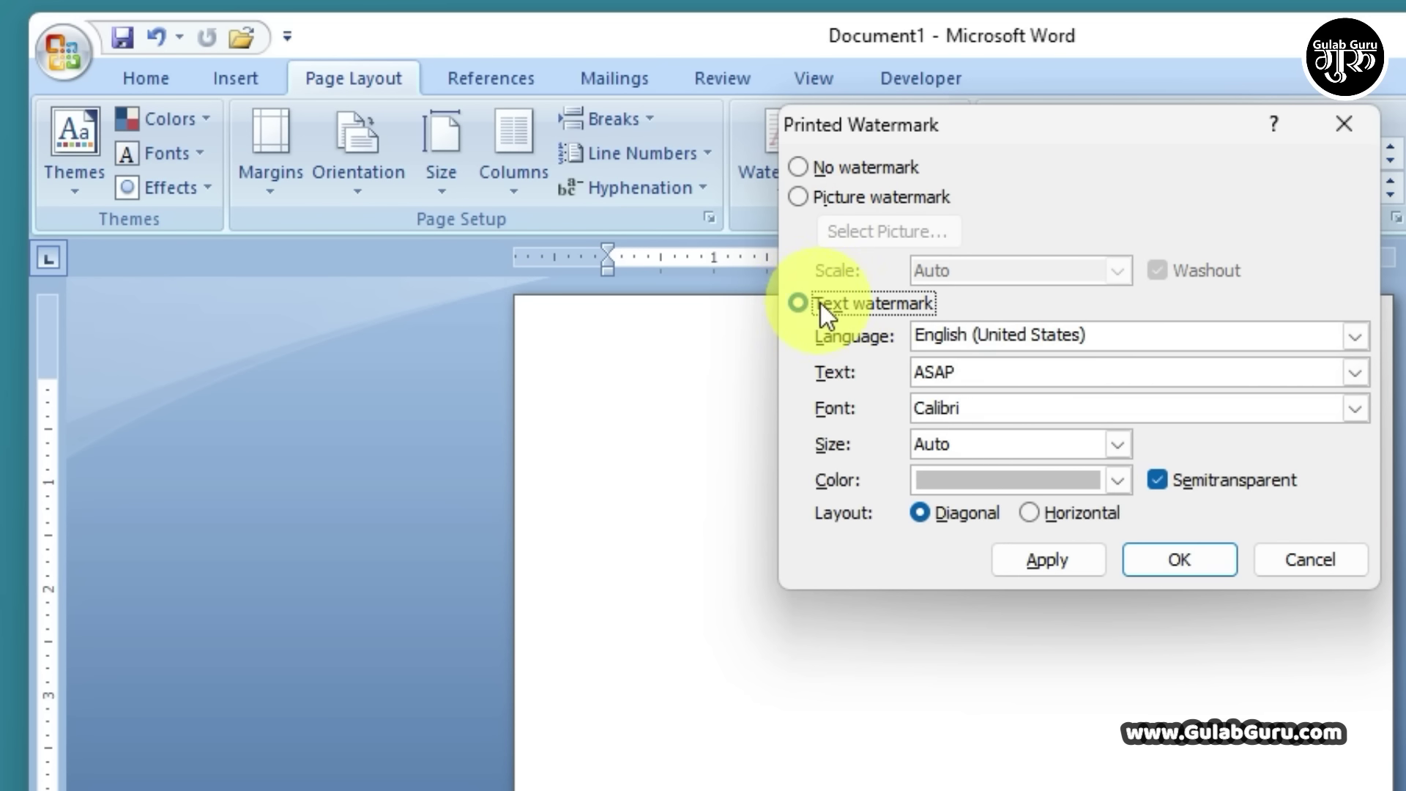
Replace the watermark text with the person's full name in capital letters.
left_click_drag(986, 370, 892, 380)
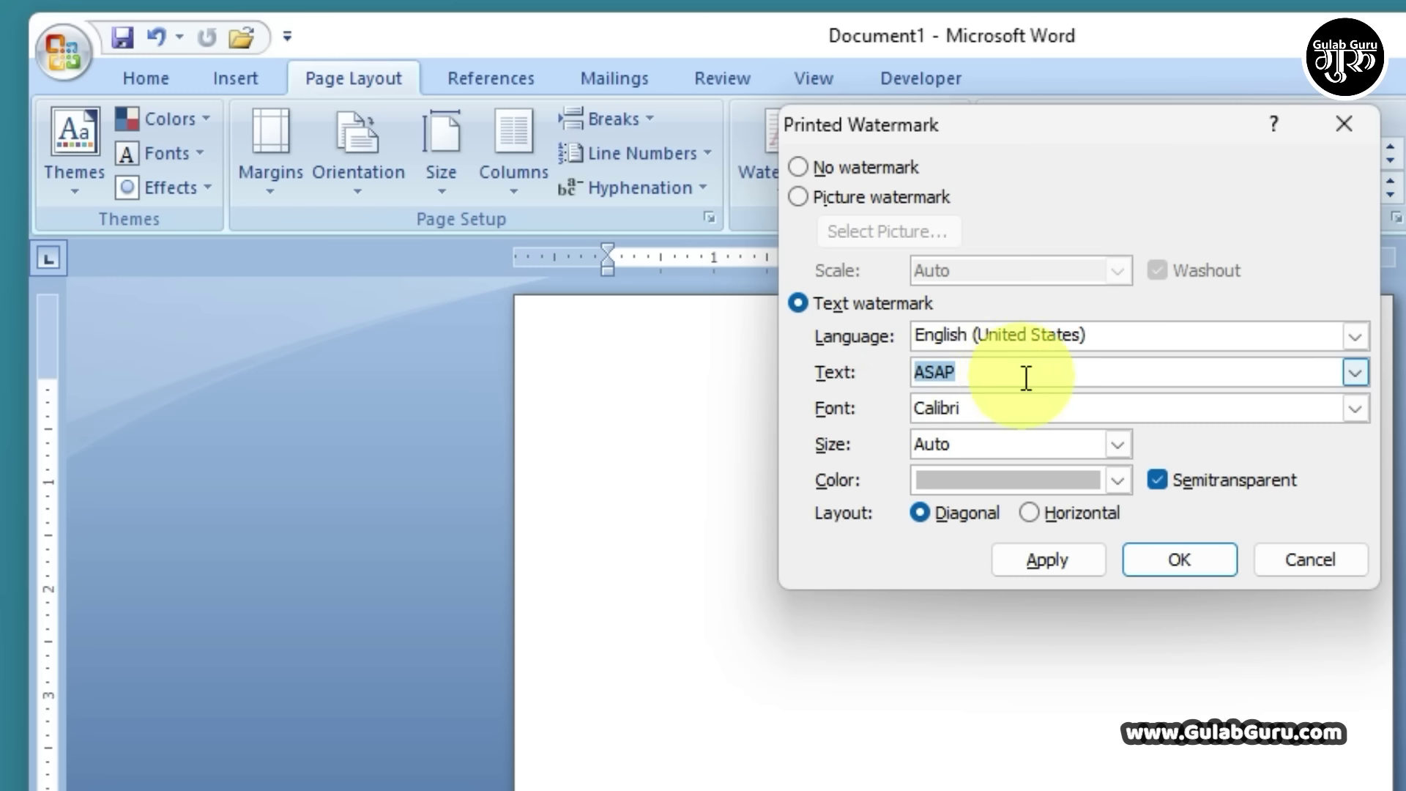
key("BackSpace")
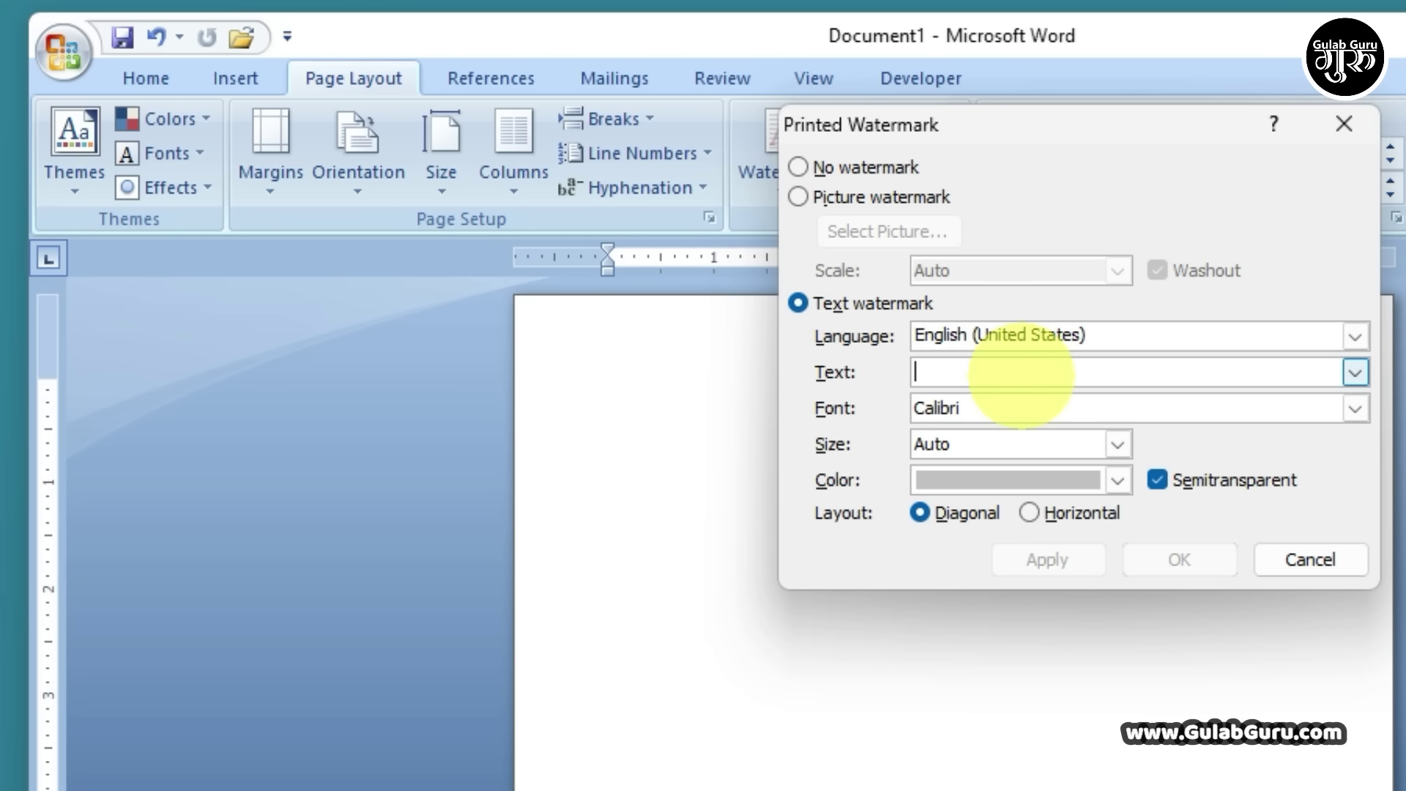
type("GULAB")
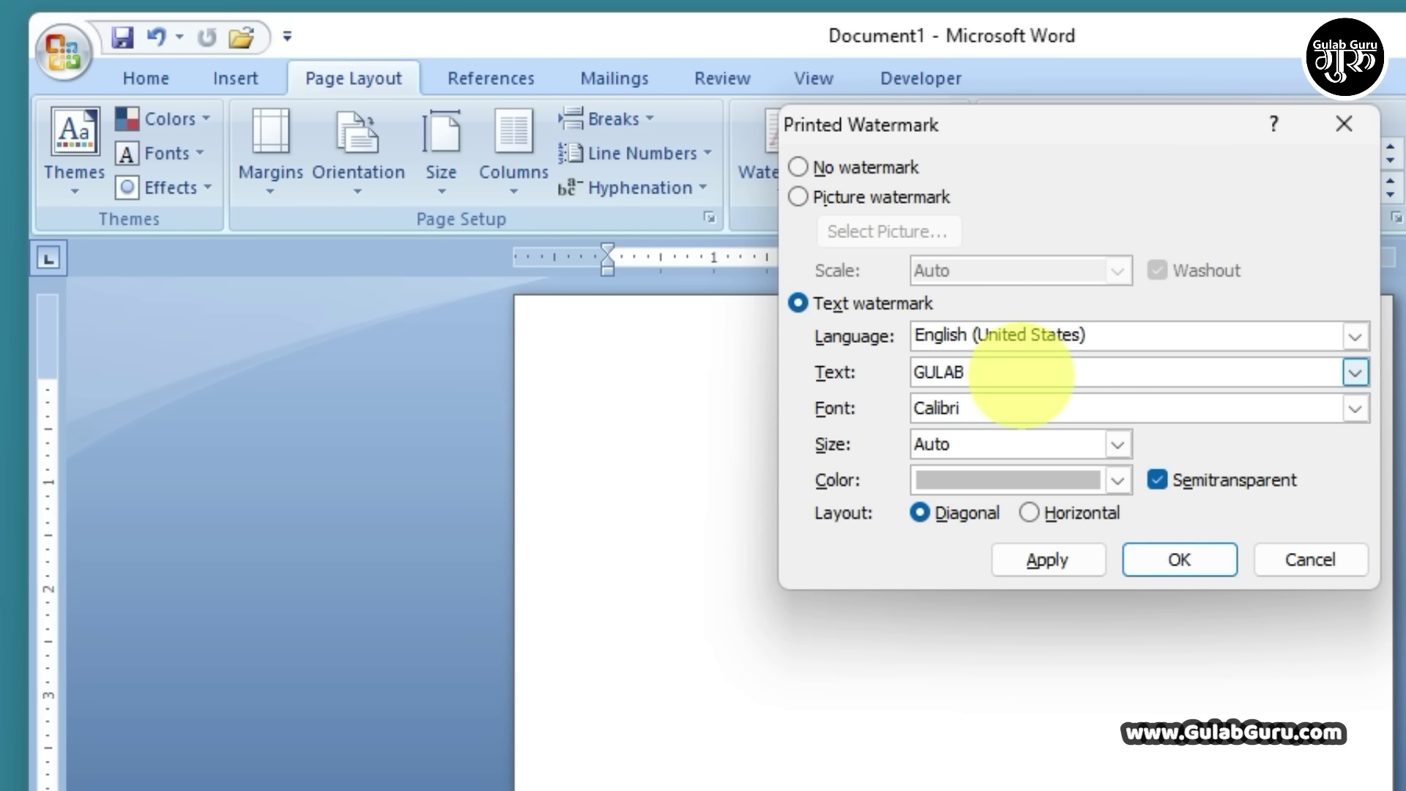
type(" CHAND")
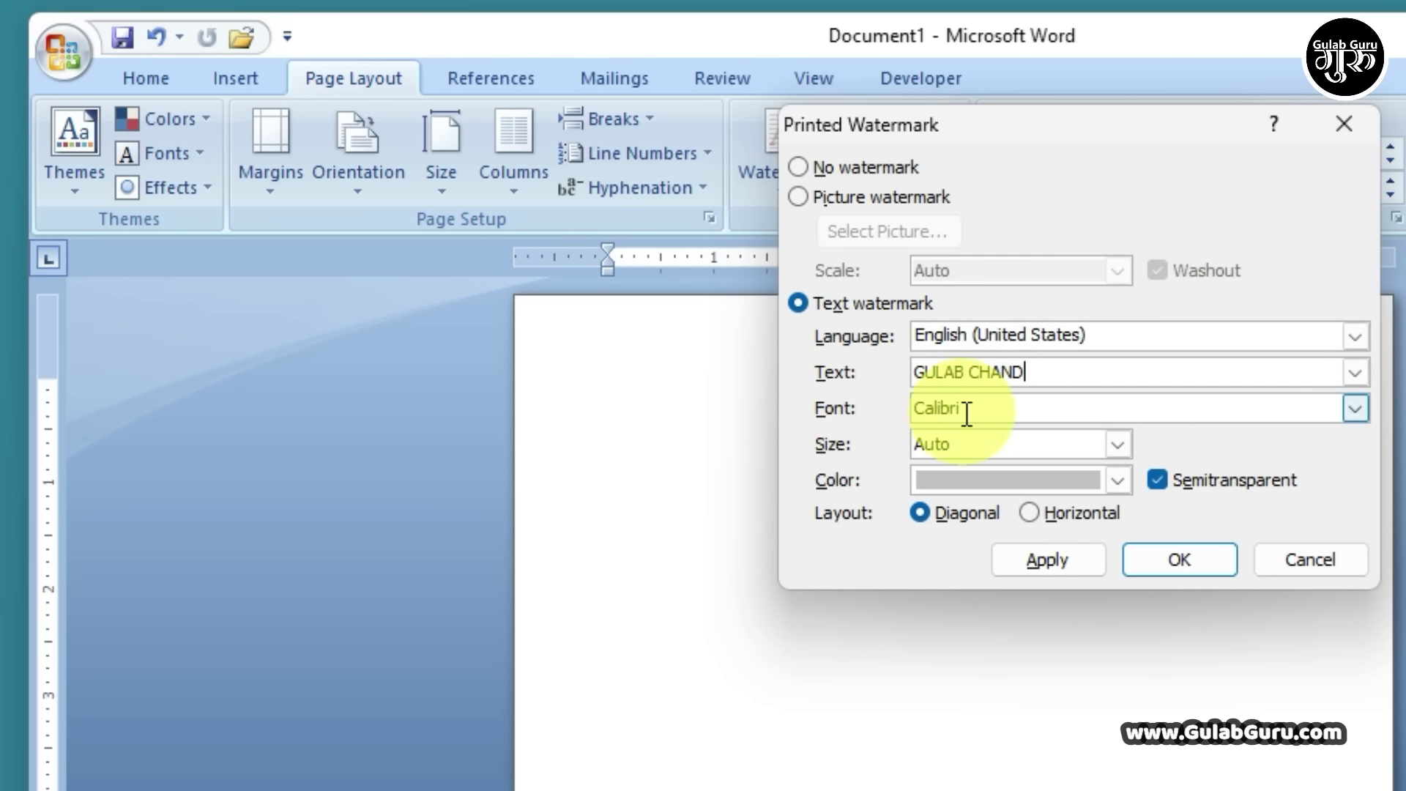
Apply the watermark with Auto size, grey semitransparent colour and diagonal layout, and close its settings.
left_click(1119, 446)
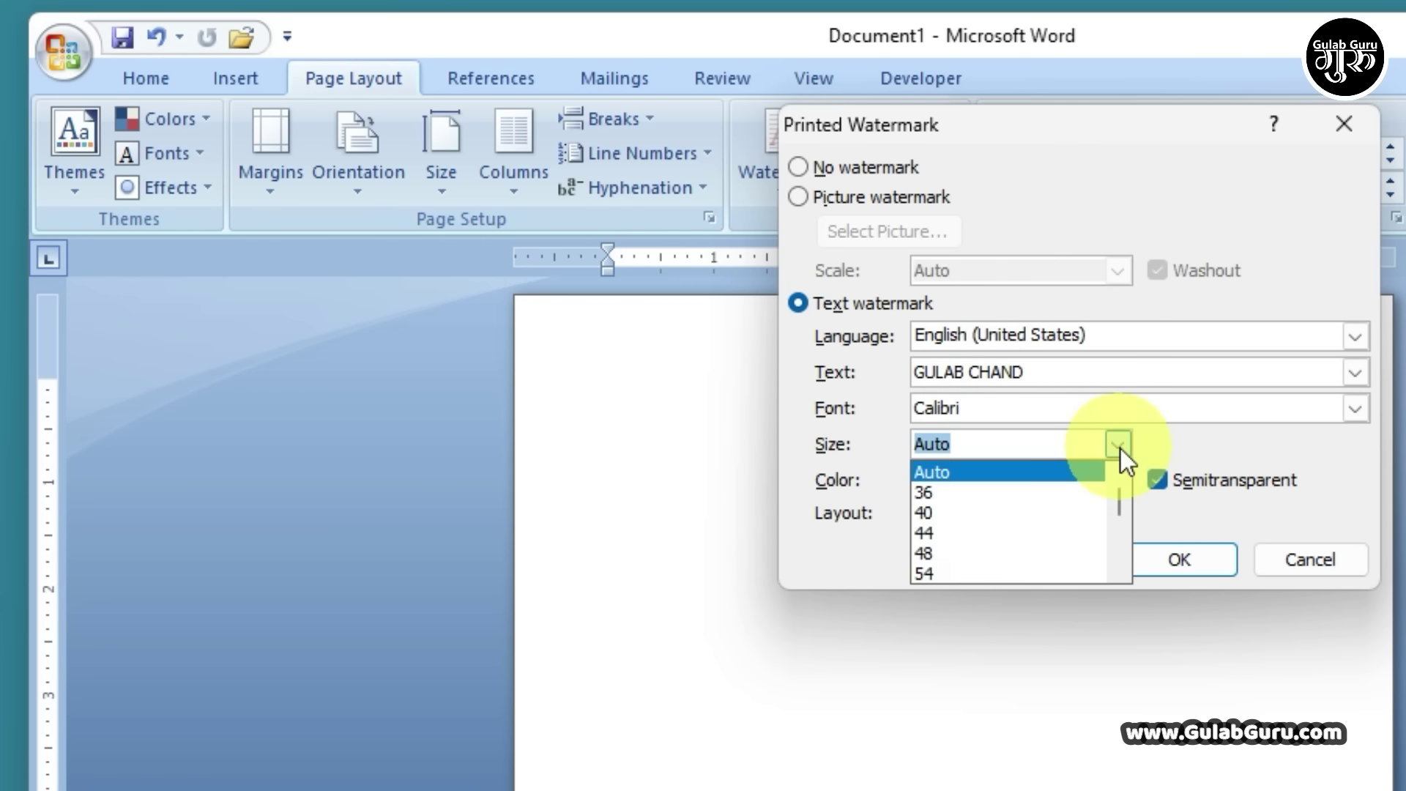
left_click(1120, 450)
left_click(1121, 483)
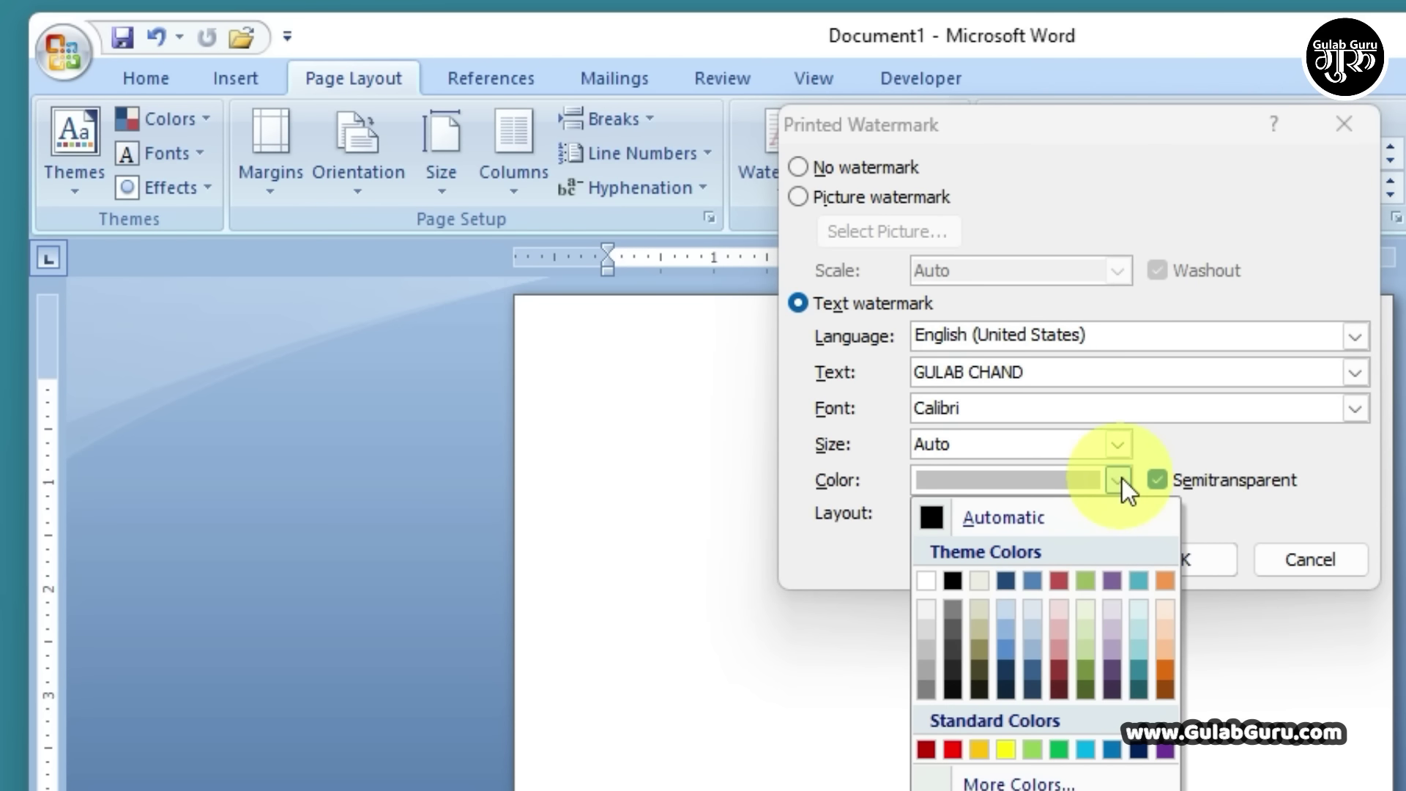
left_click(1123, 477)
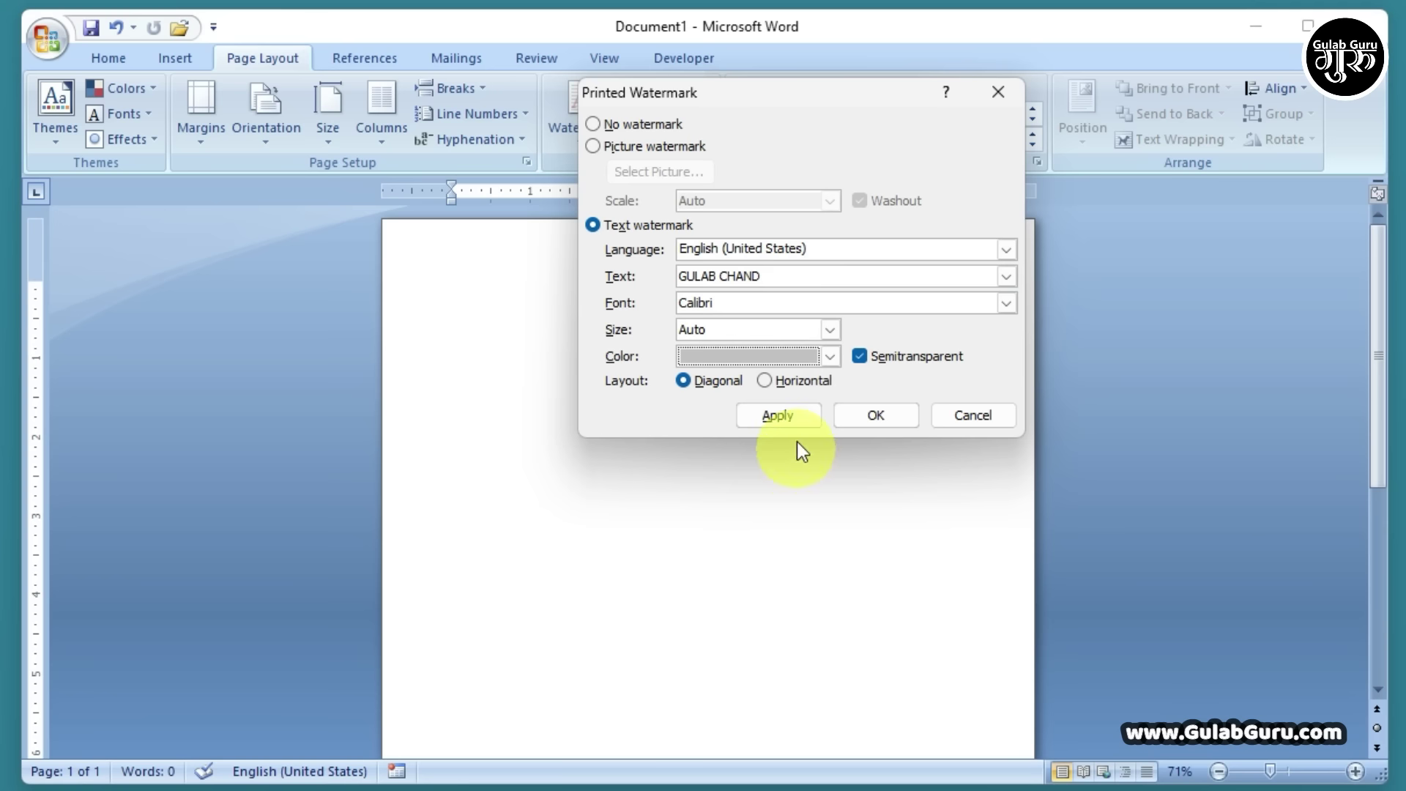
left_click(778, 415)
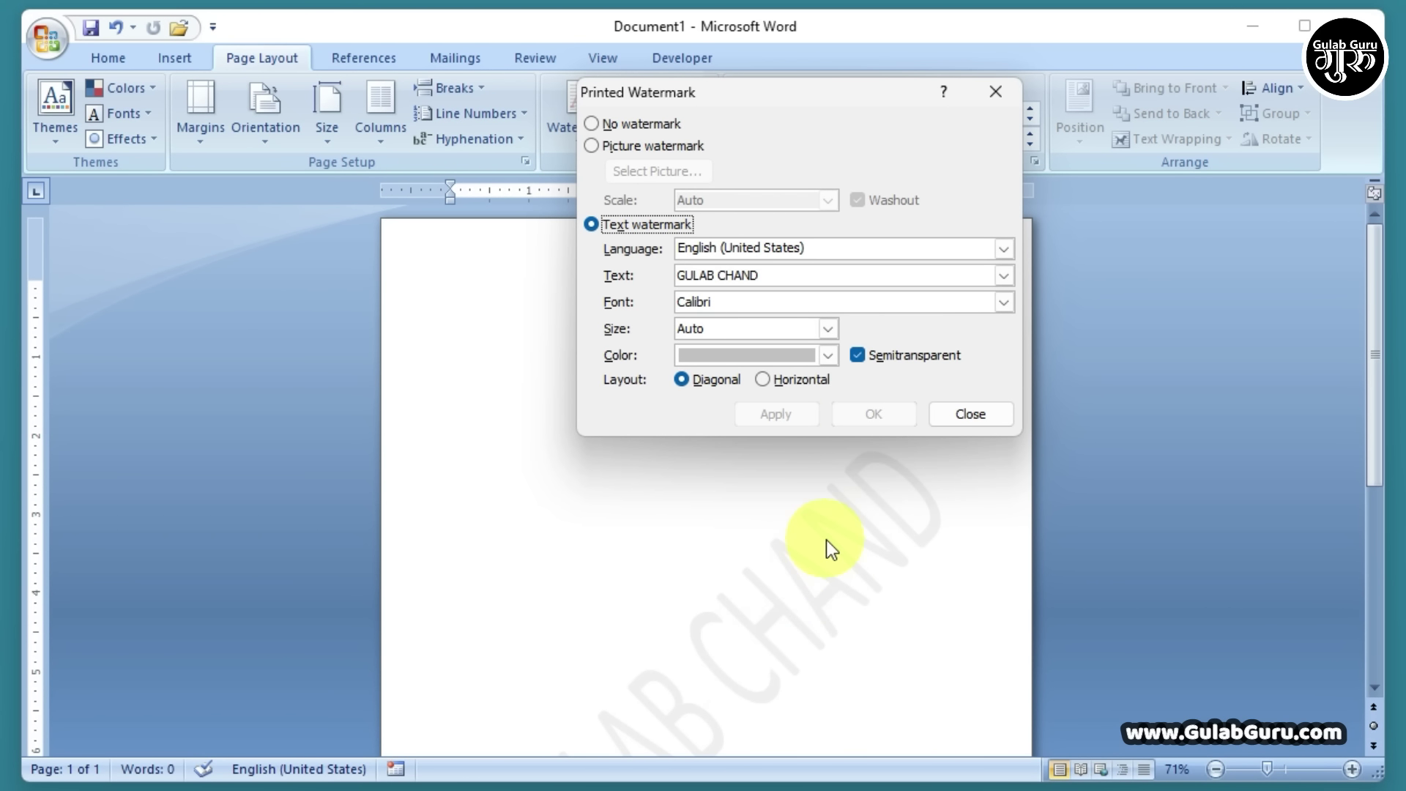
left_click(970, 414)
Set the page colour to the standard light blue.
scroll(806, 459, "down", 5)
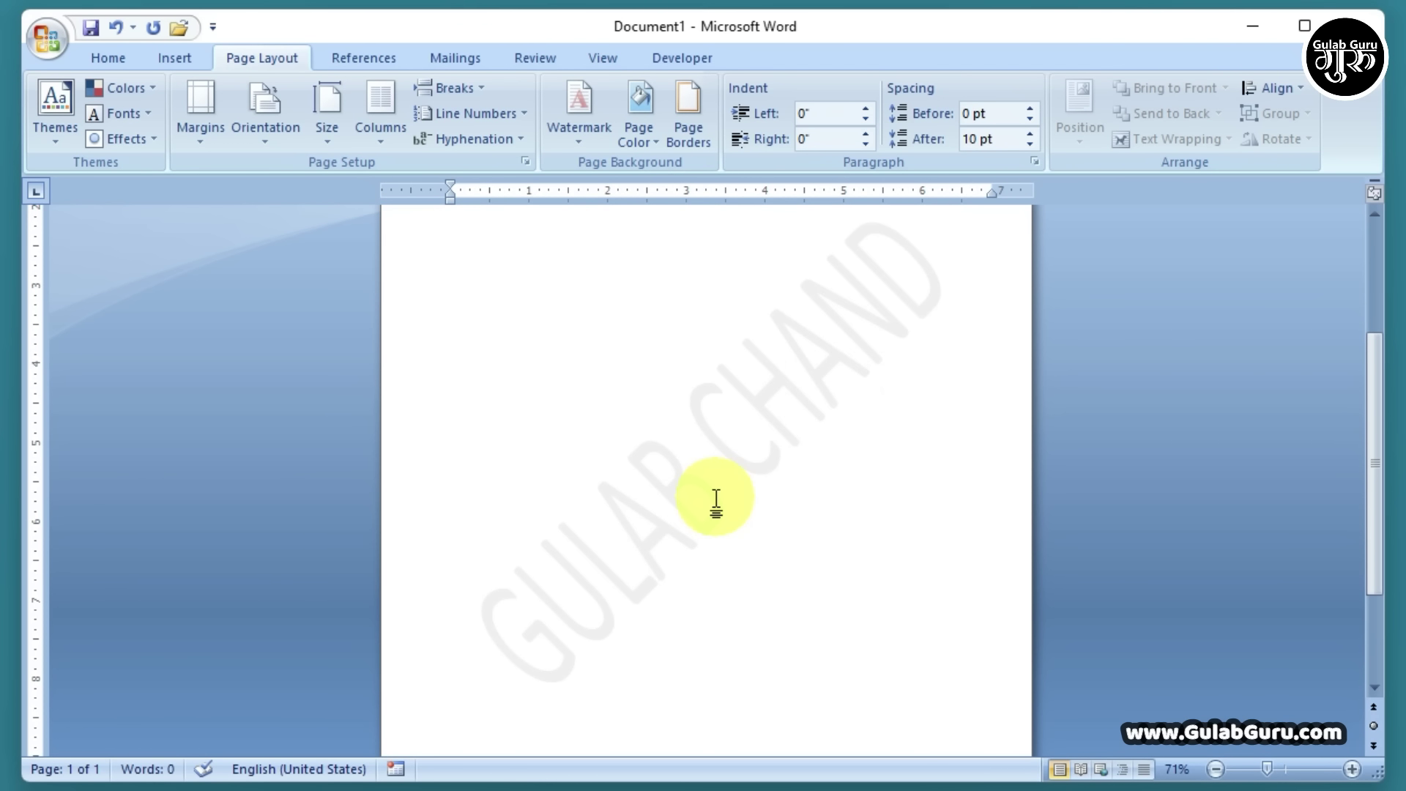
scroll(716, 502, "up", 5)
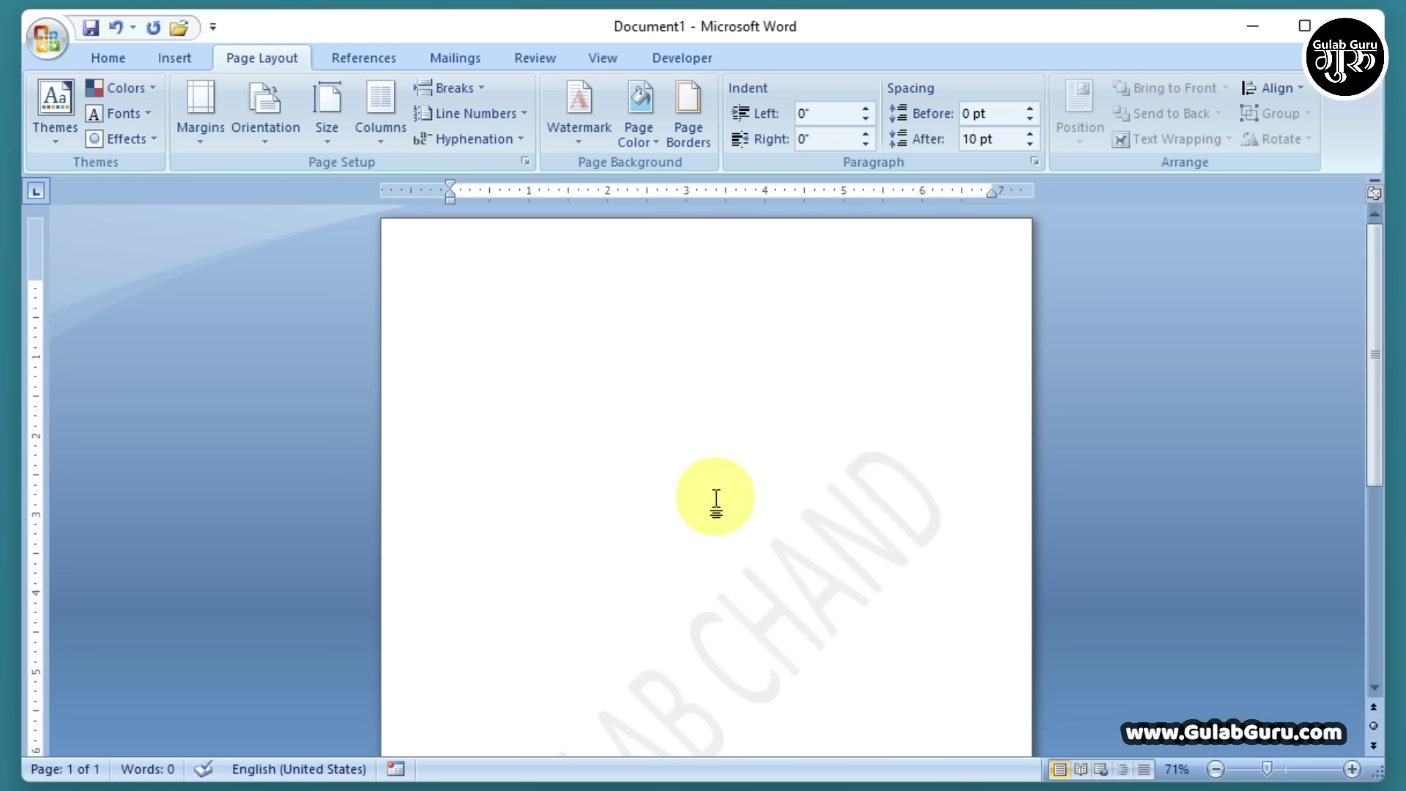
left_click(654, 142)
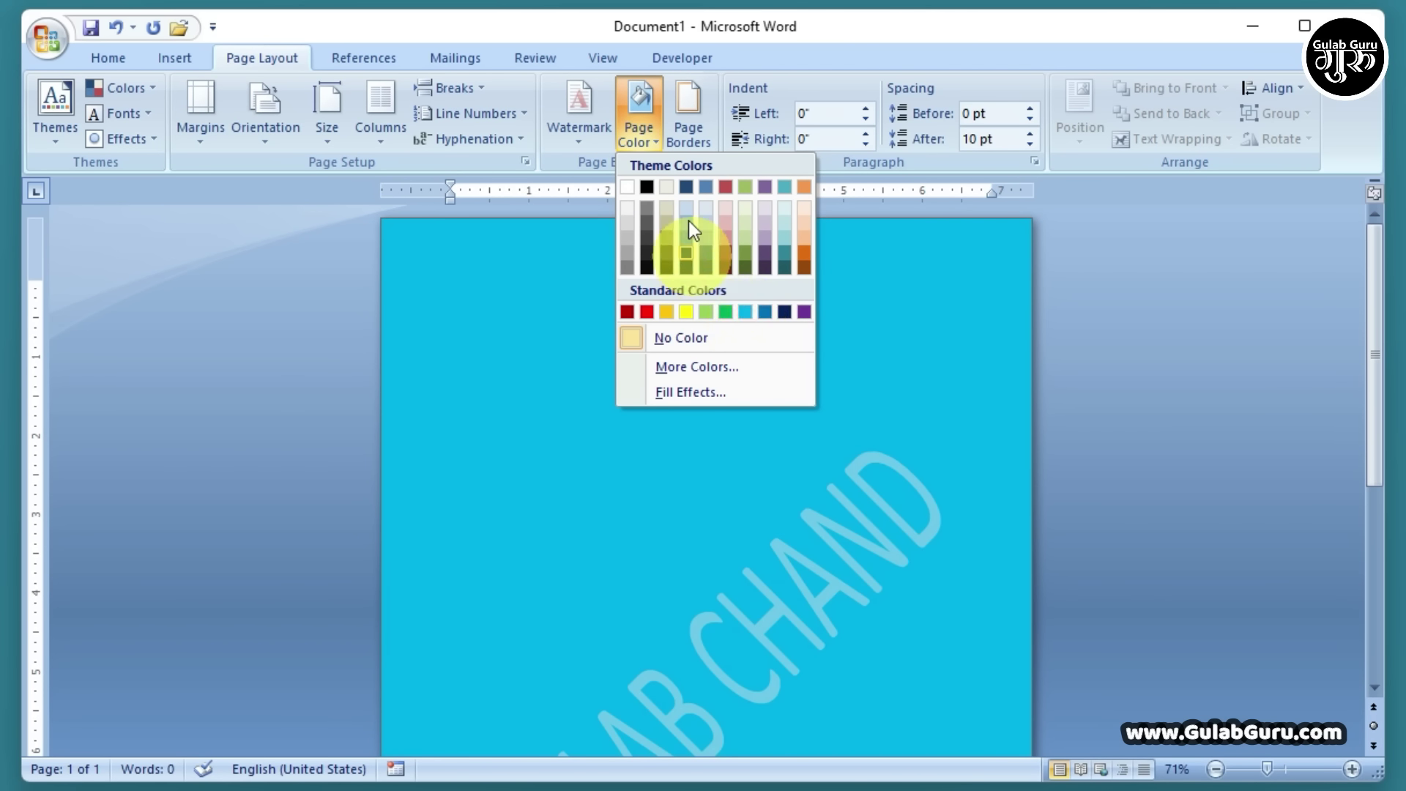
left_click(749, 311)
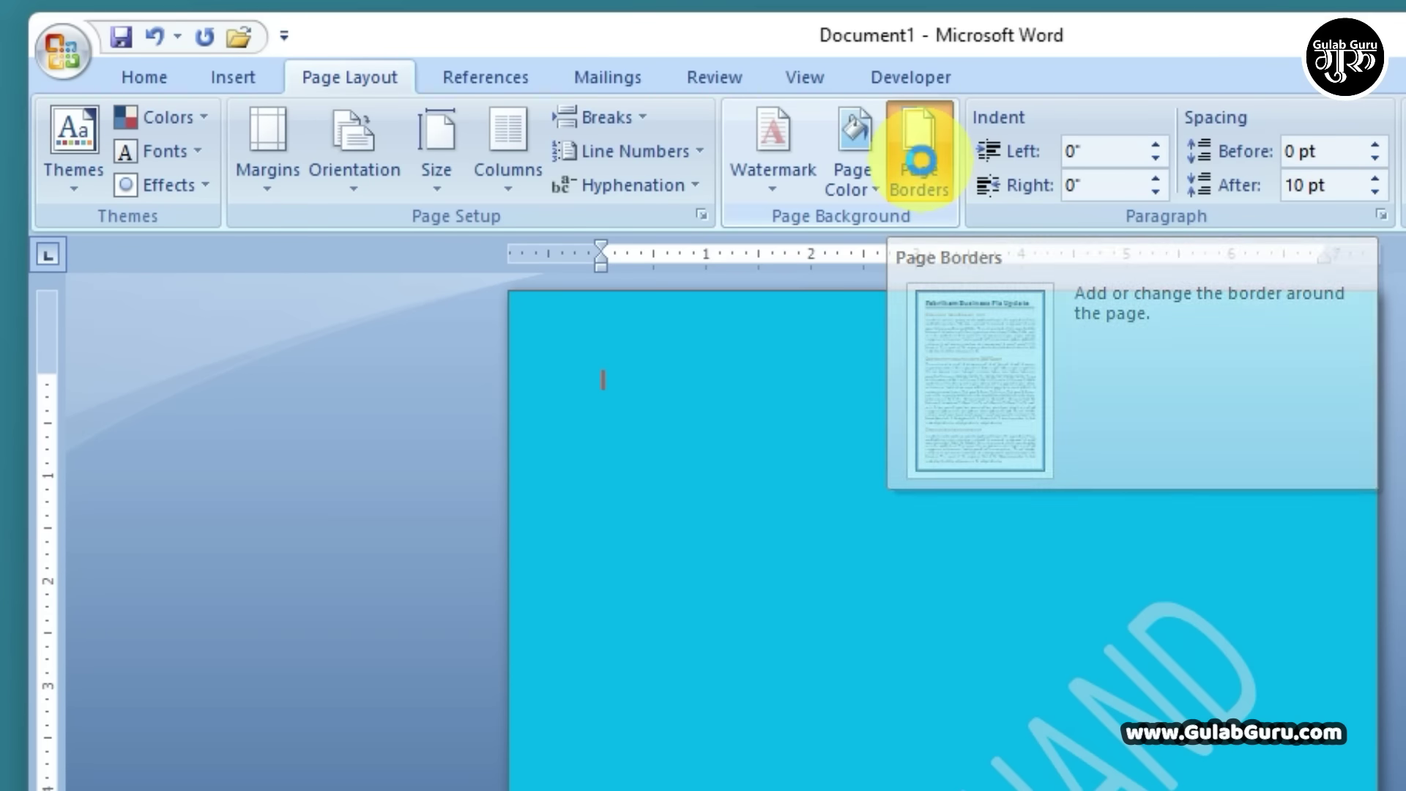
Set up a box page border for the whole document with a combined thin-and-thick line style.
left_click(689, 117)
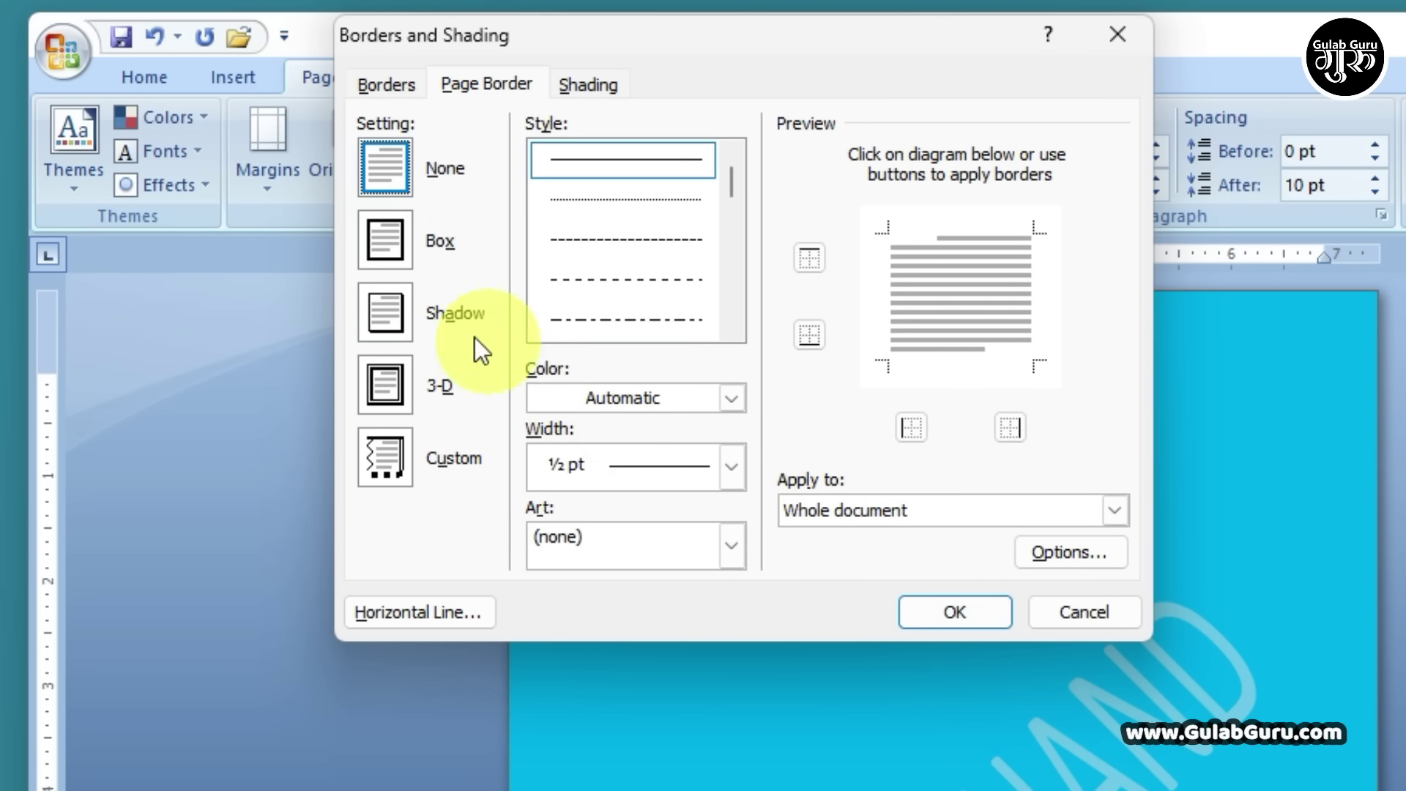
left_click(384, 250)
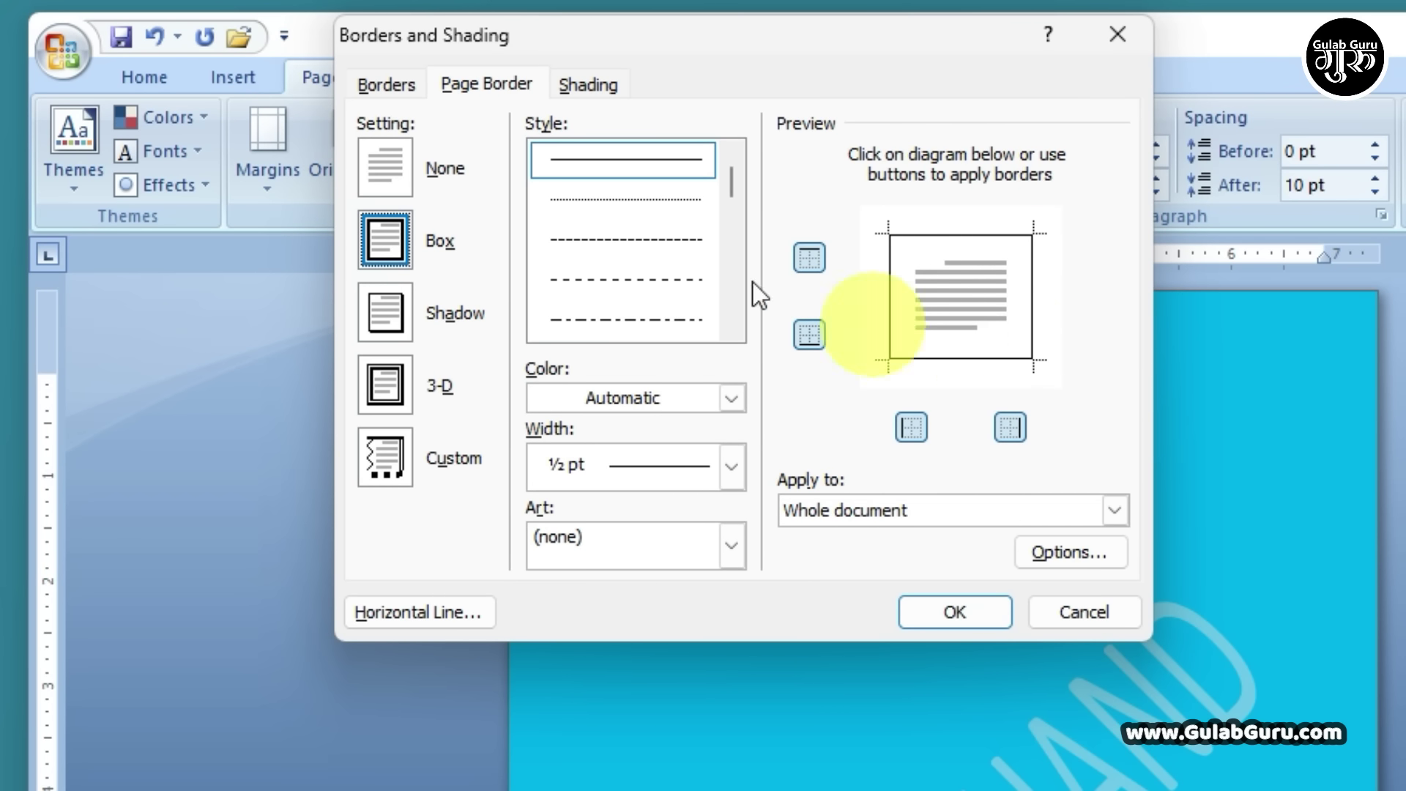
left_click_drag(732, 182, 735, 225)
left_click(615, 280)
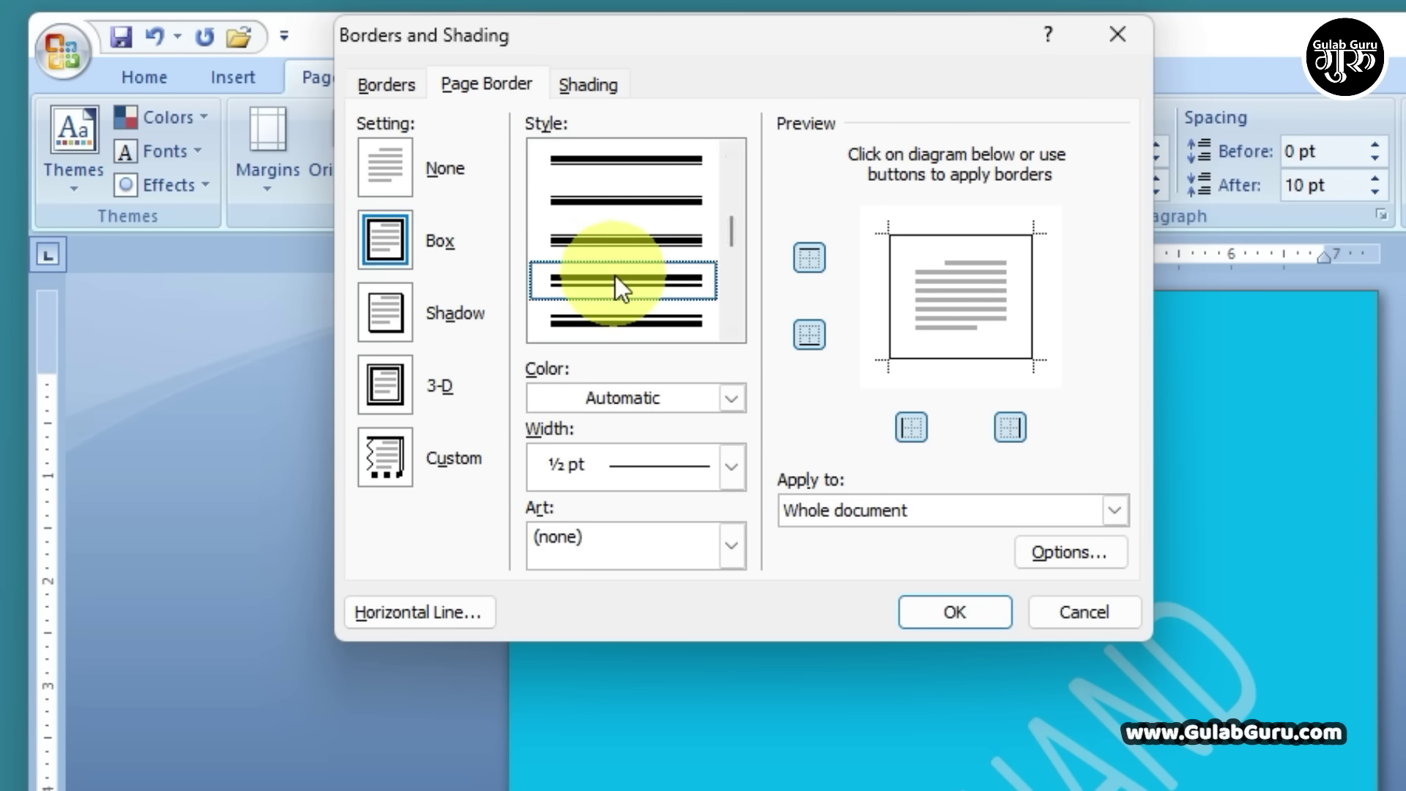
scroll(615, 275, "up", 1)
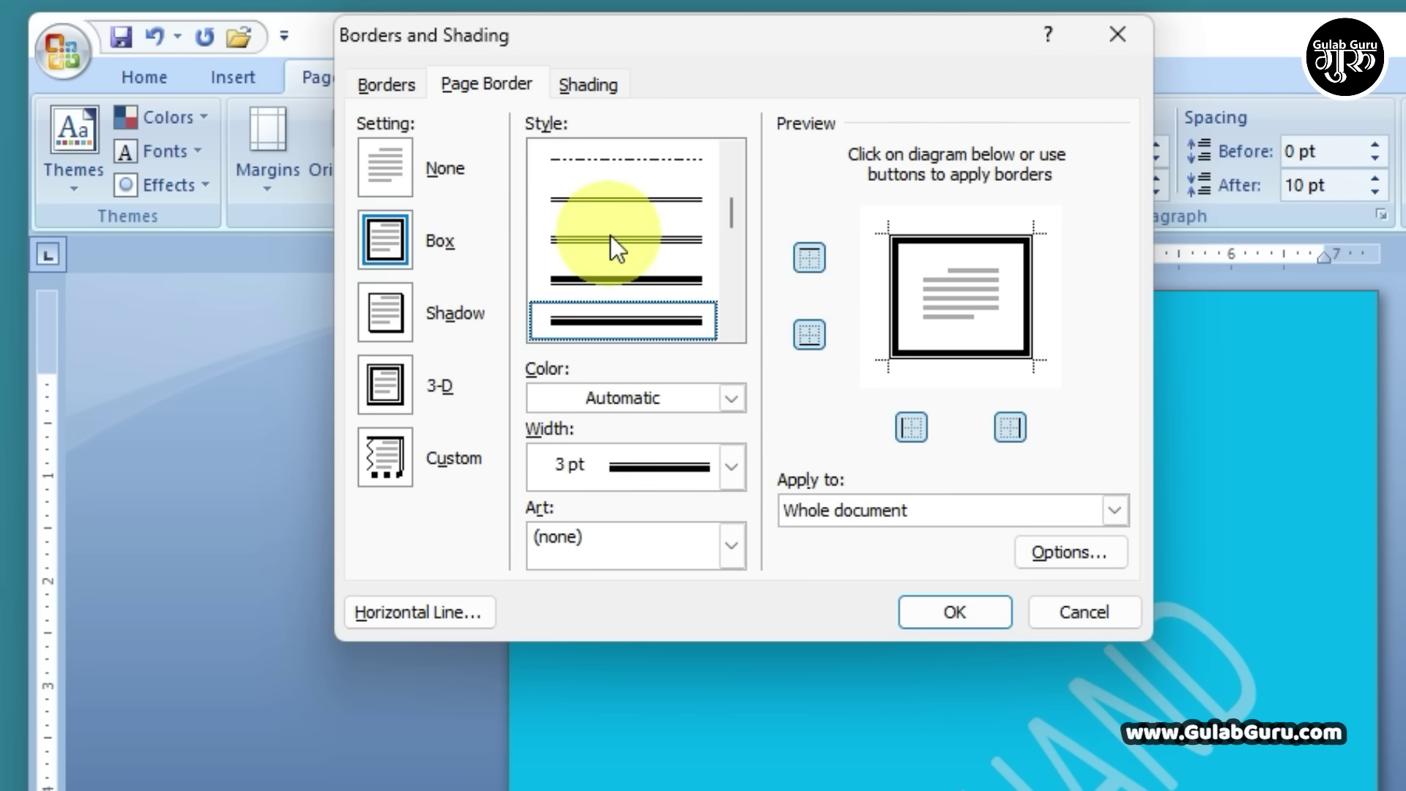
Set the page border's colour to white and its width to 3 pt.
left_click(732, 398)
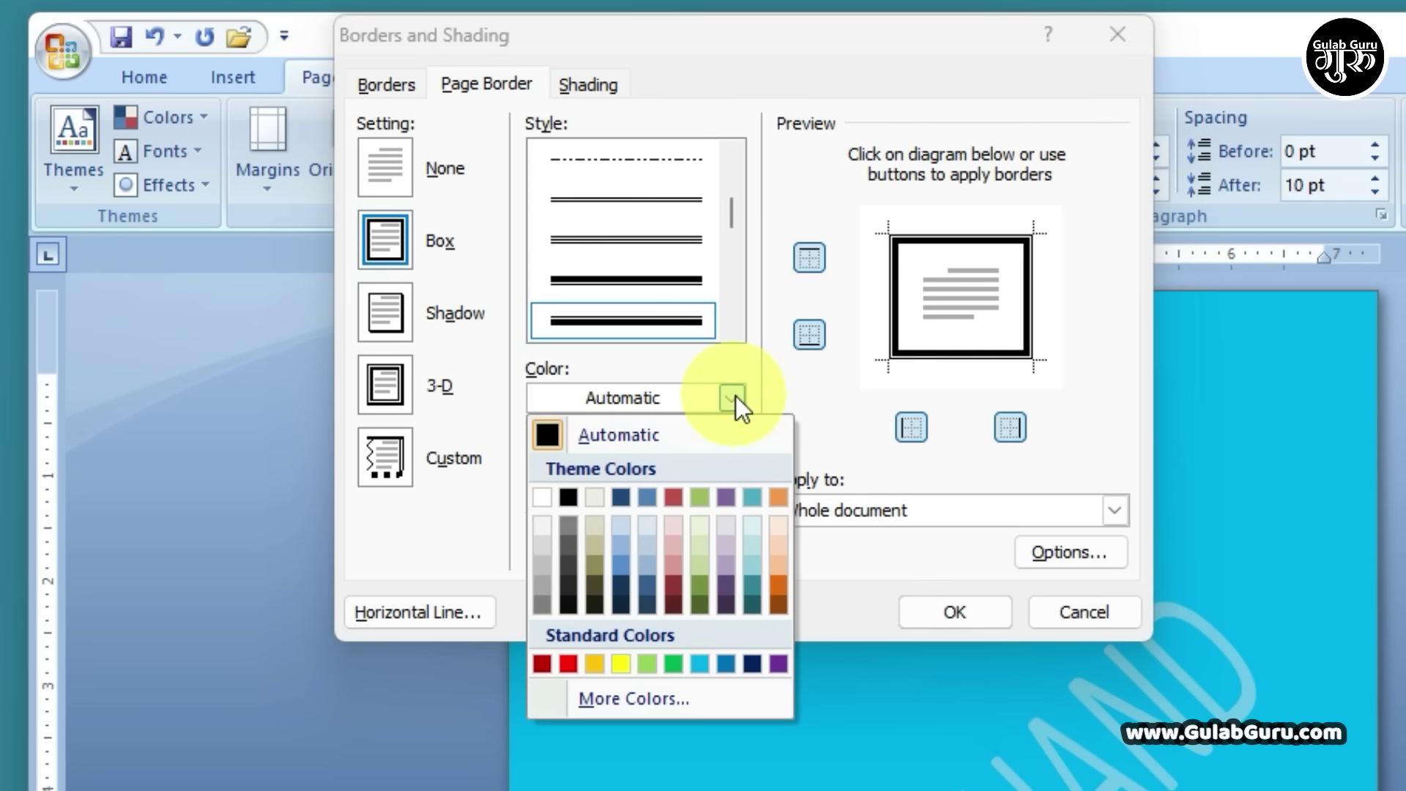
left_click(543, 498)
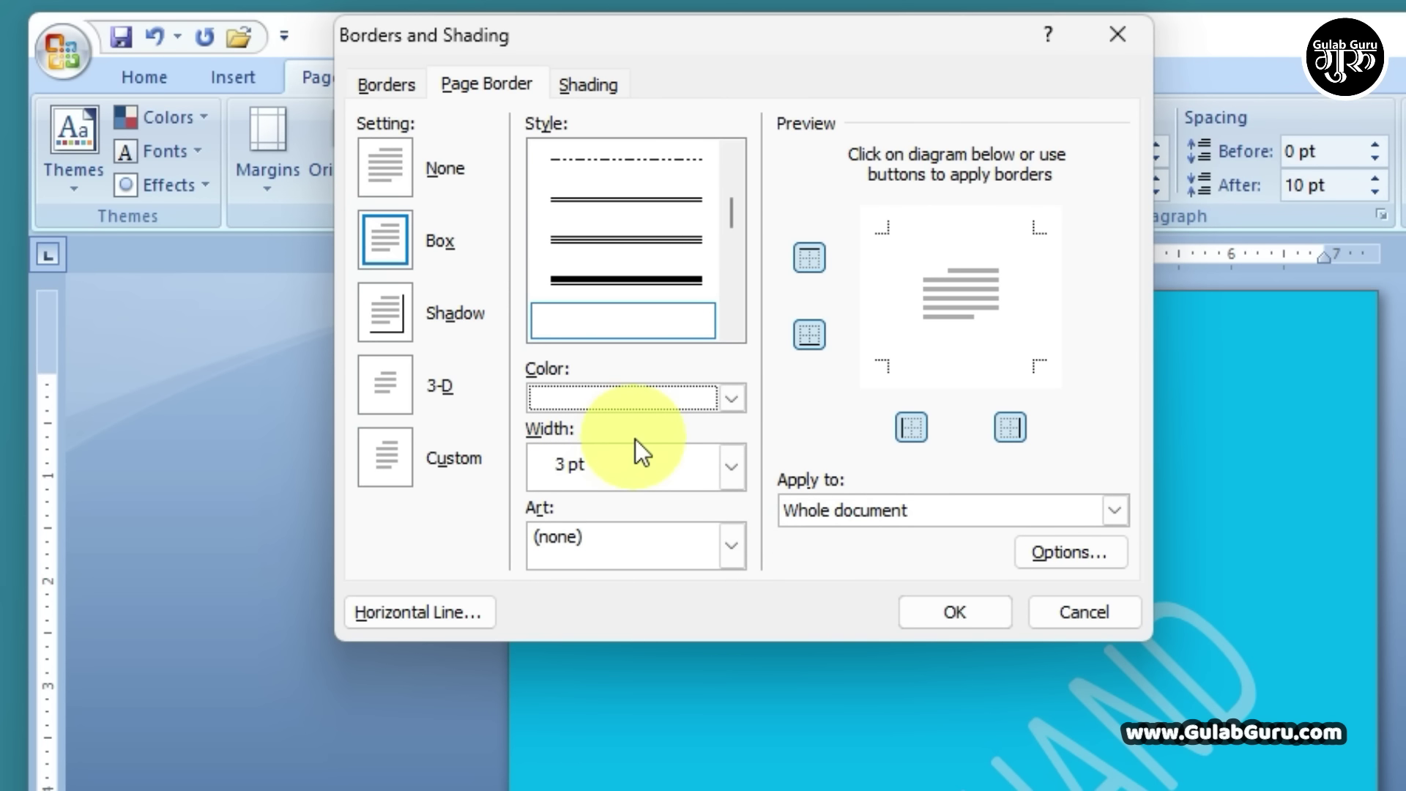
left_click(731, 469)
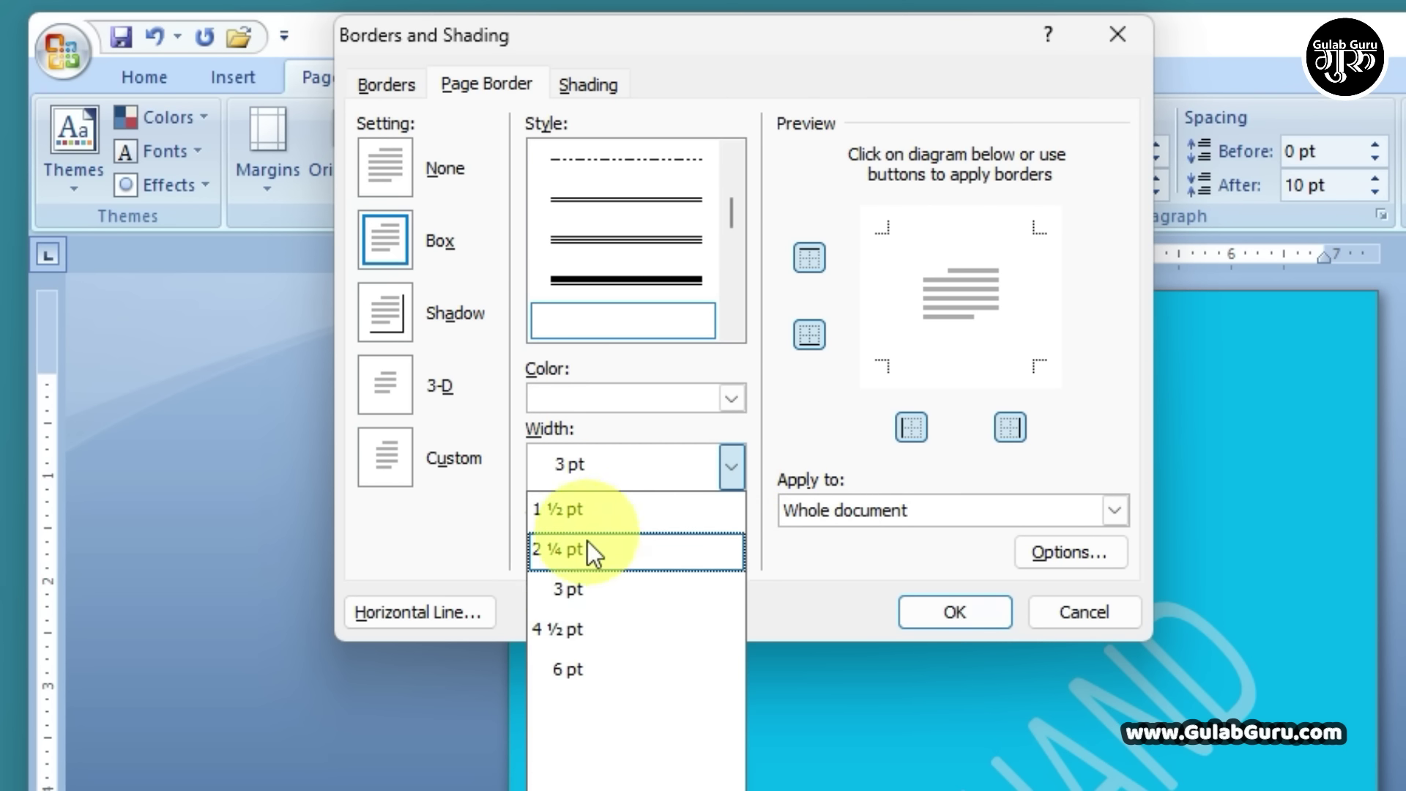
left_click(578, 590)
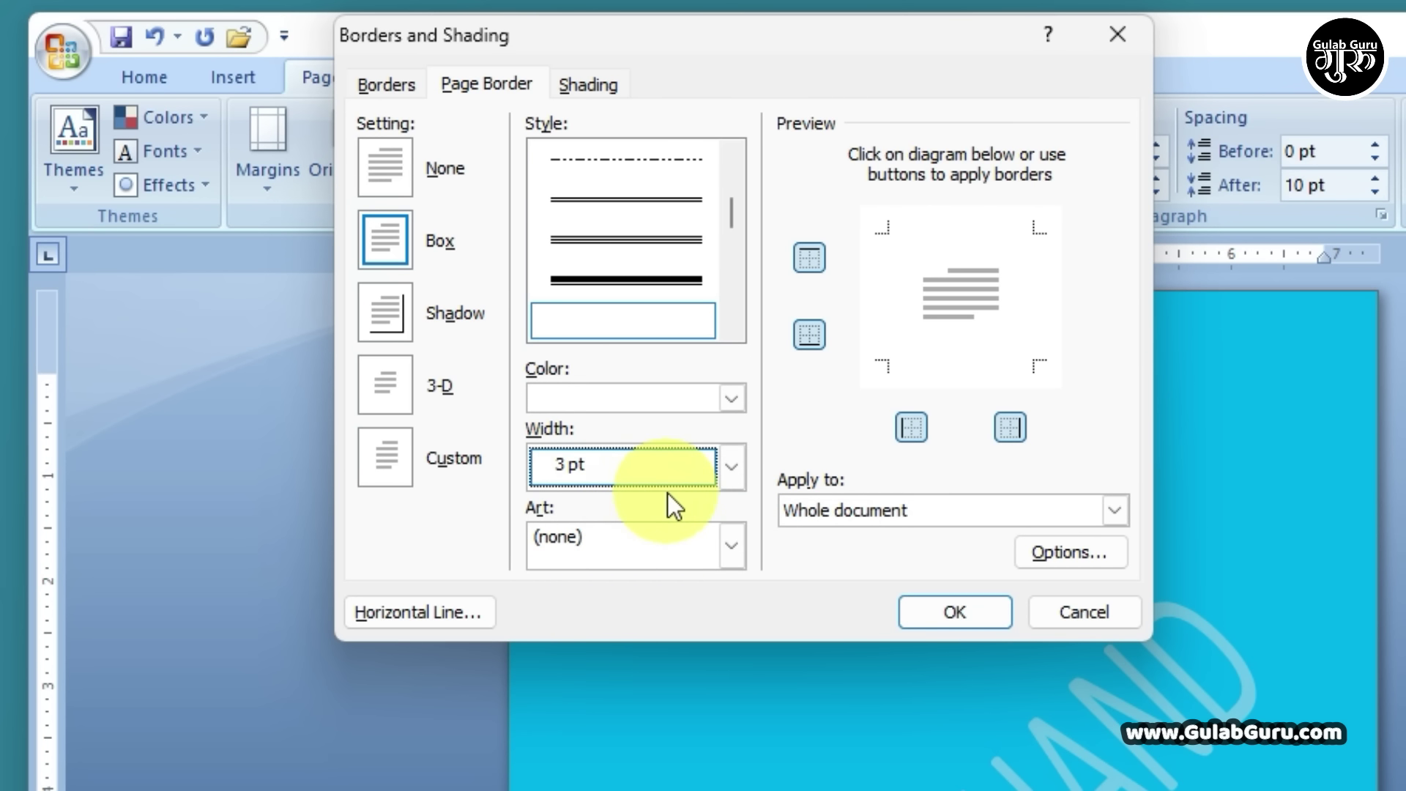
Browse the border art designs, keep the art set to none, and apply the page border to the whole document.
left_click(737, 544)
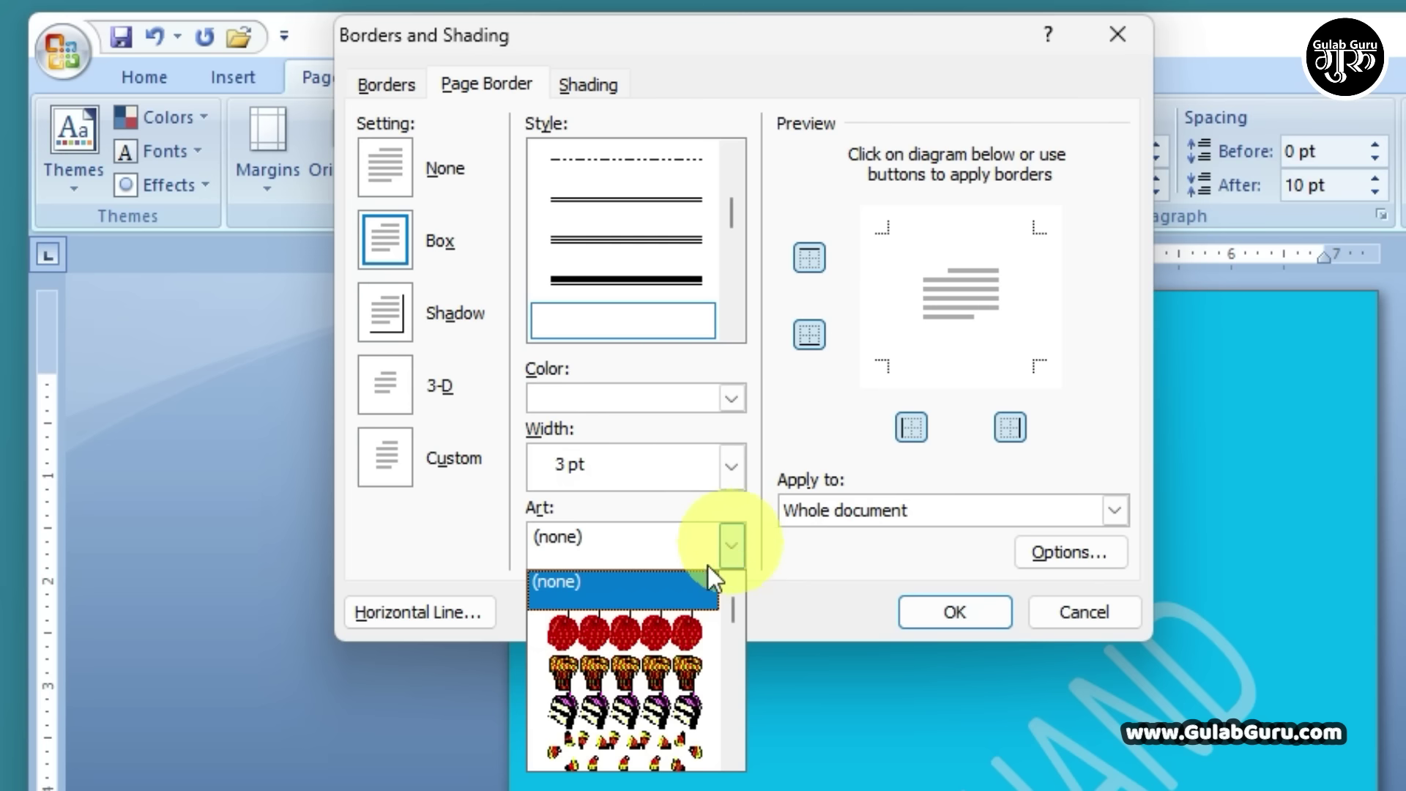
scroll(631, 627, "down", 5)
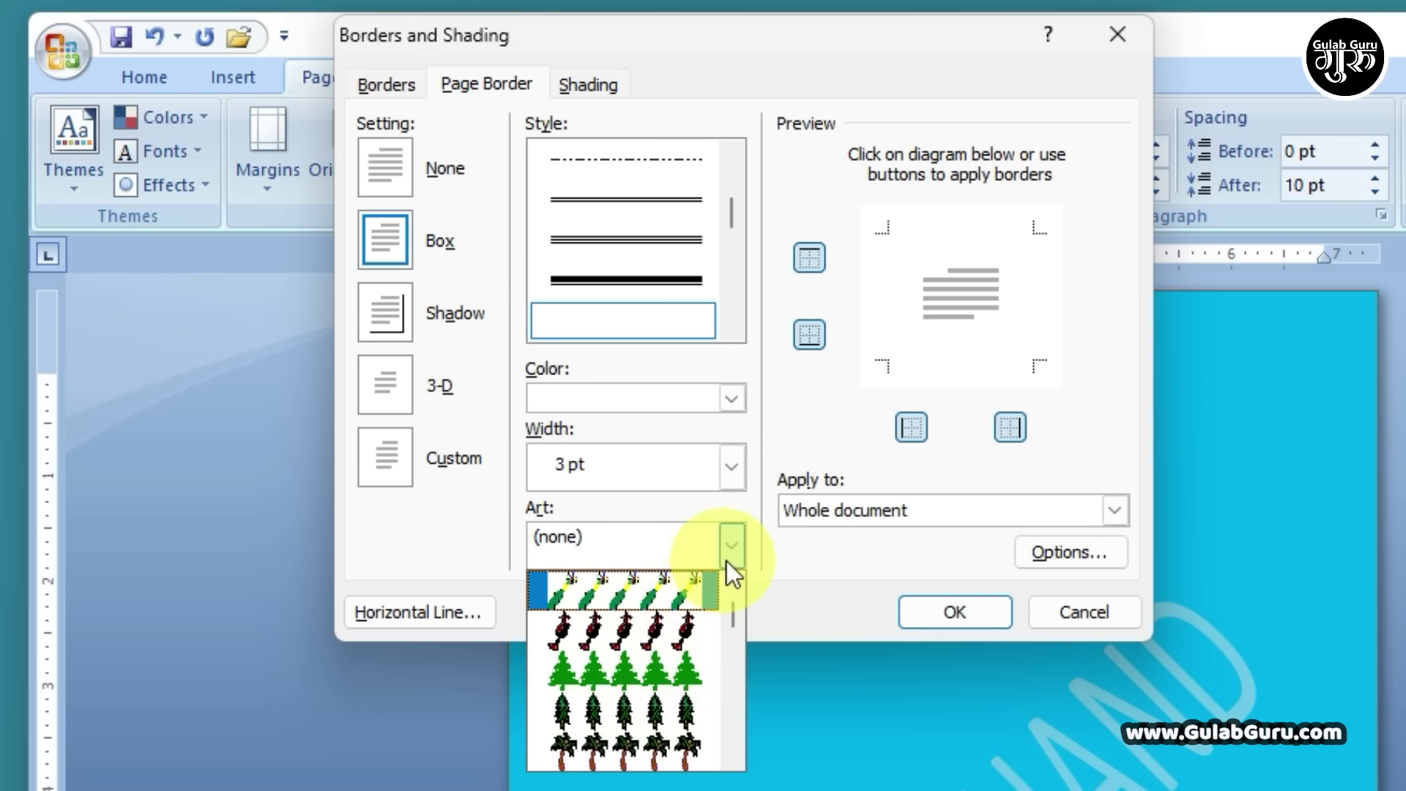
left_click(741, 544)
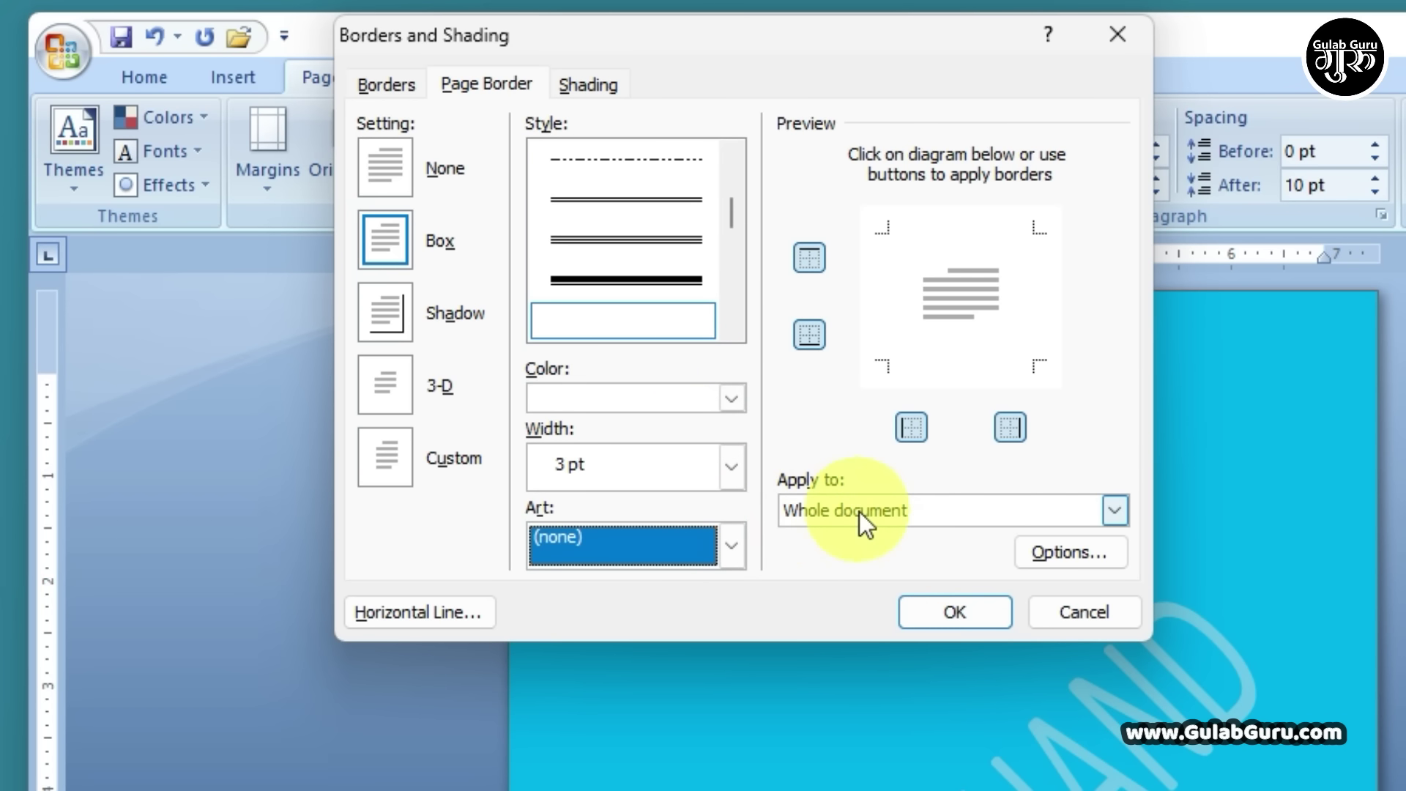
left_click(960, 619)
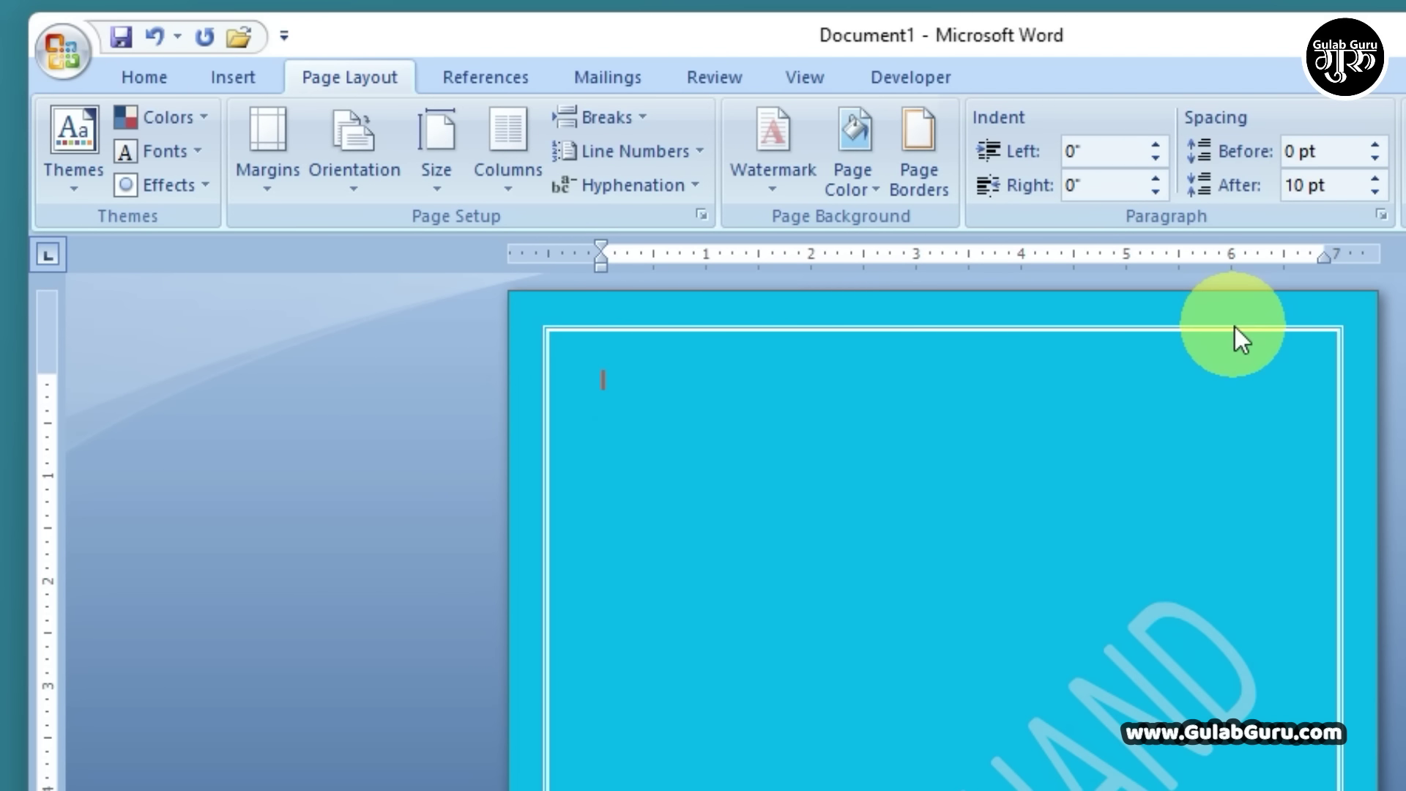
Look over the whole page from top to bottom to examine its border, background colour and diagonal watermark.
scroll(1262, 551, "down", 3)
scroll(1263, 553, "up", 3)
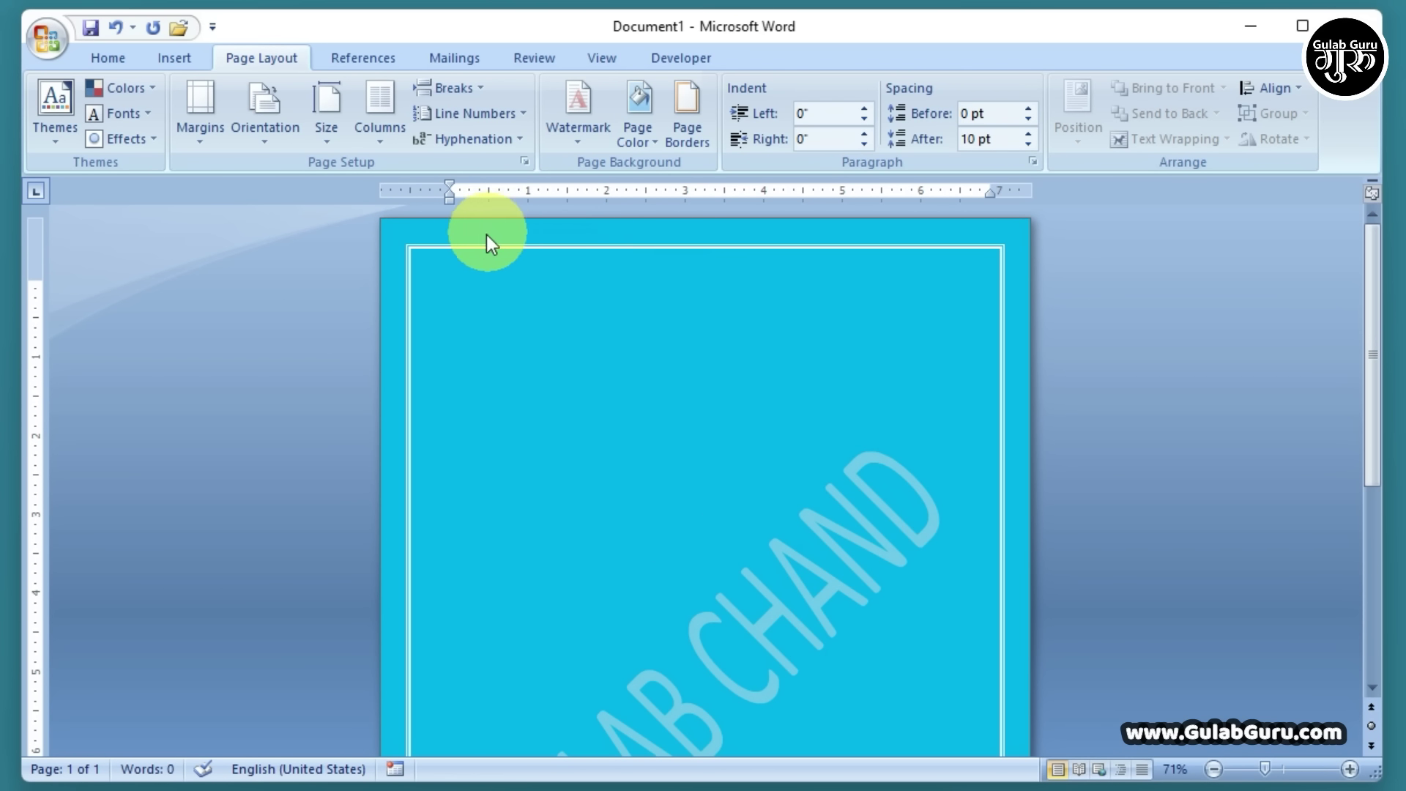
scroll(871, 296, "down", 5)
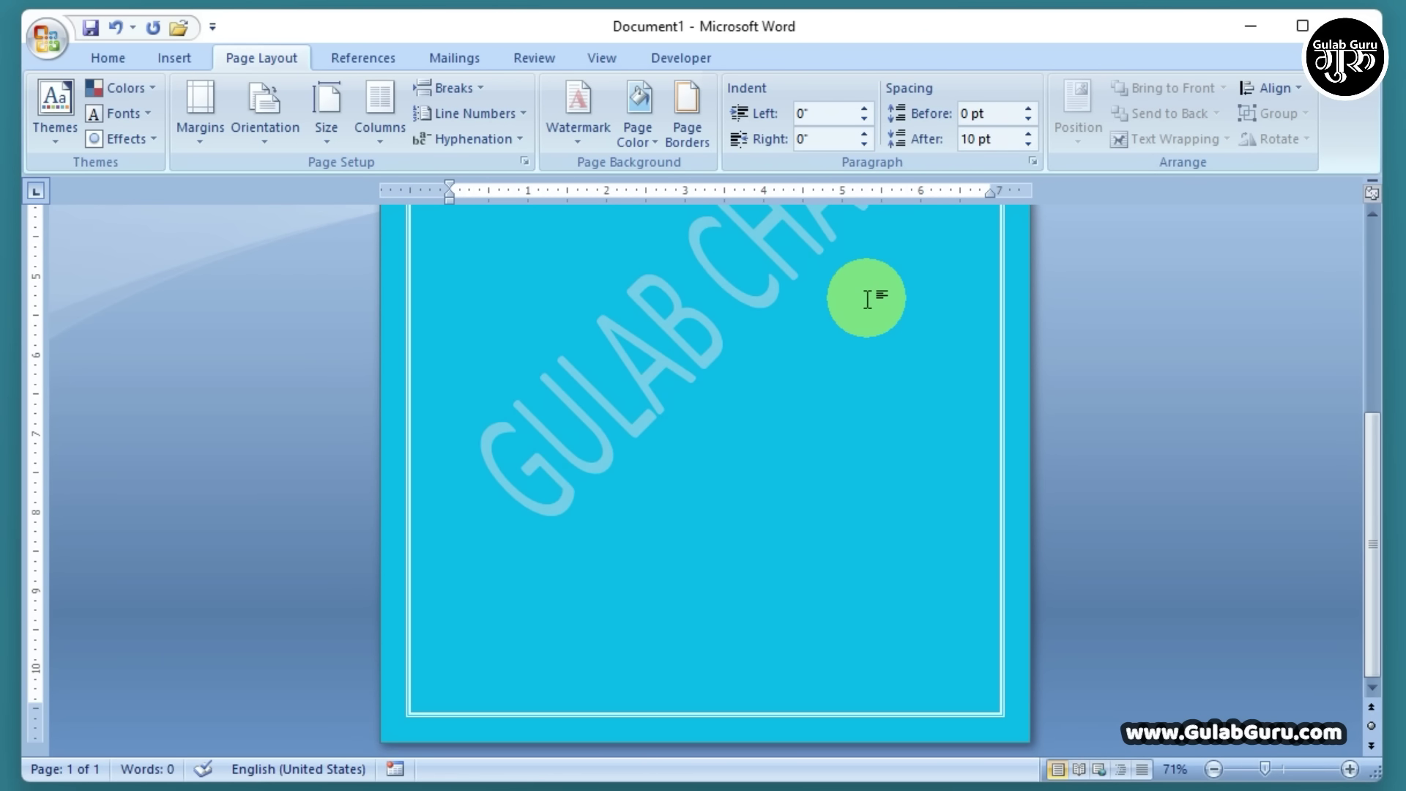
scroll(872, 317, "up", 4)
scroll(871, 319, "down", 2)
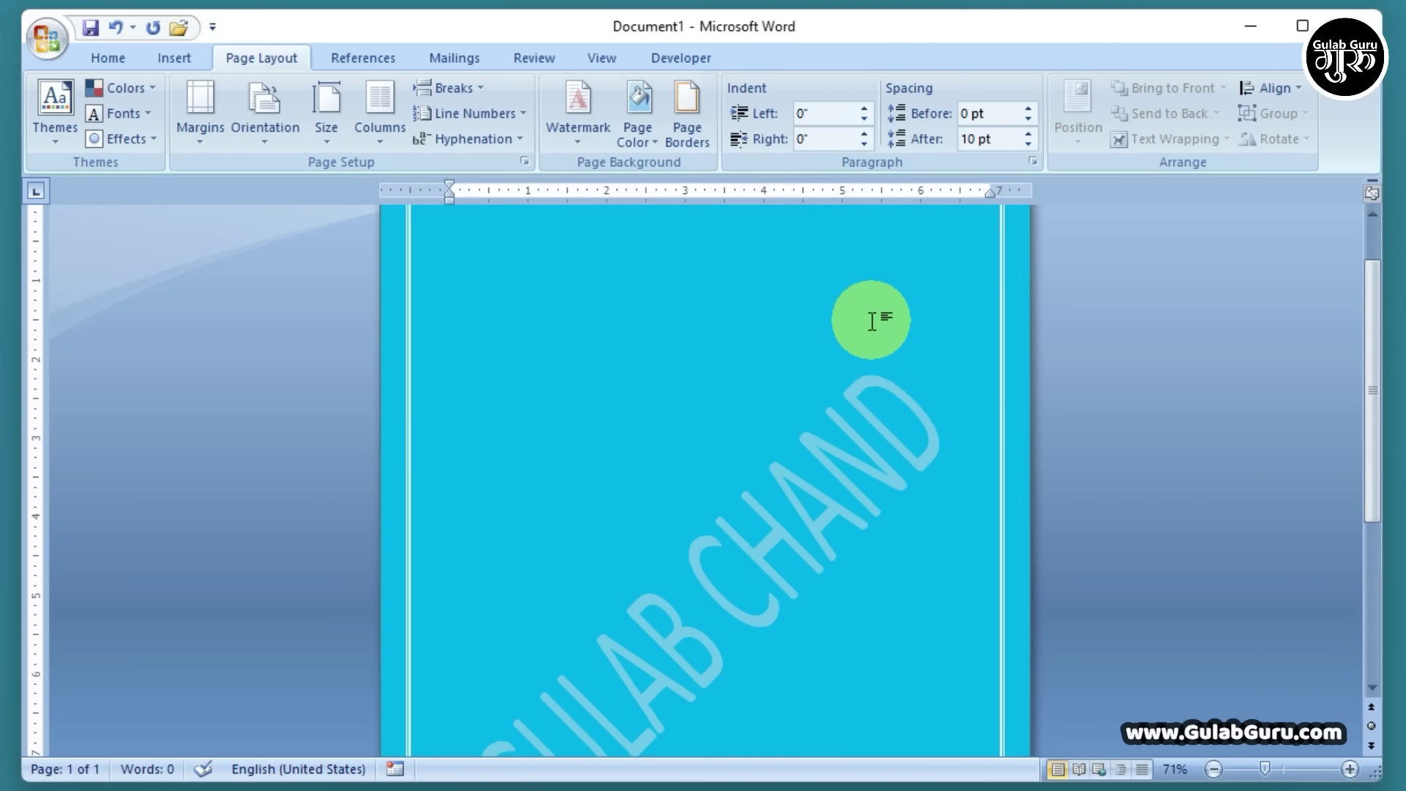
scroll(842, 330, "down", 4)
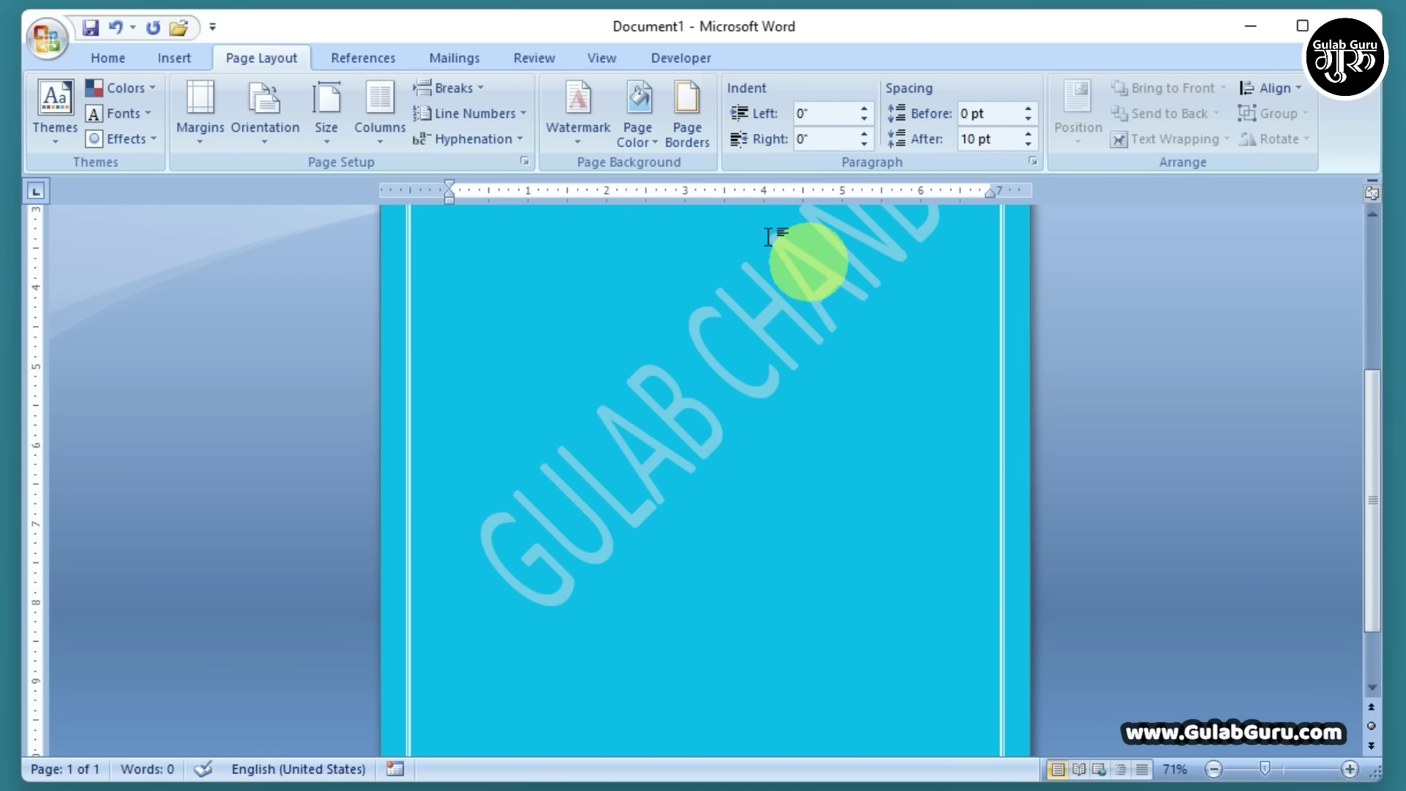
left_click(723, 342)
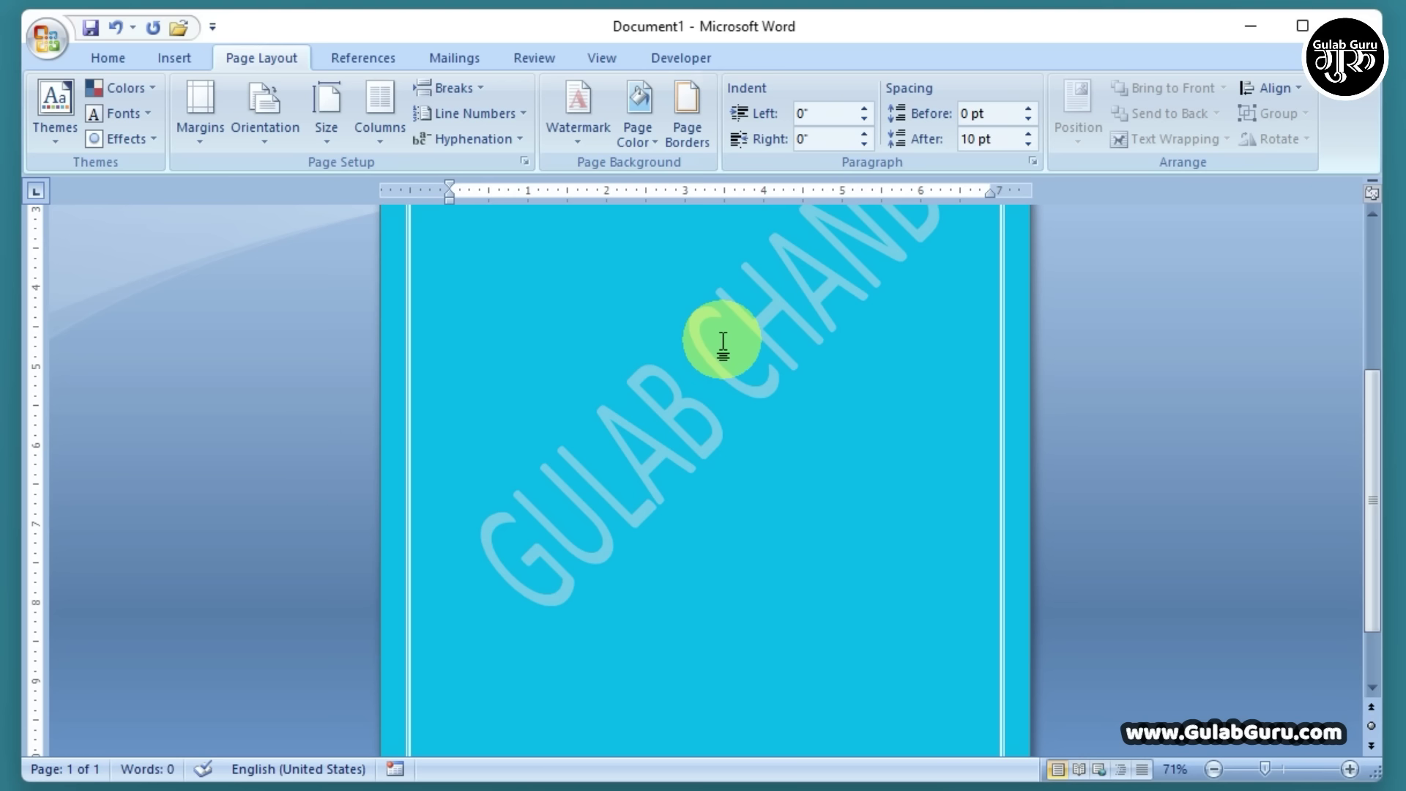
scroll(816, 424, "up", 3)
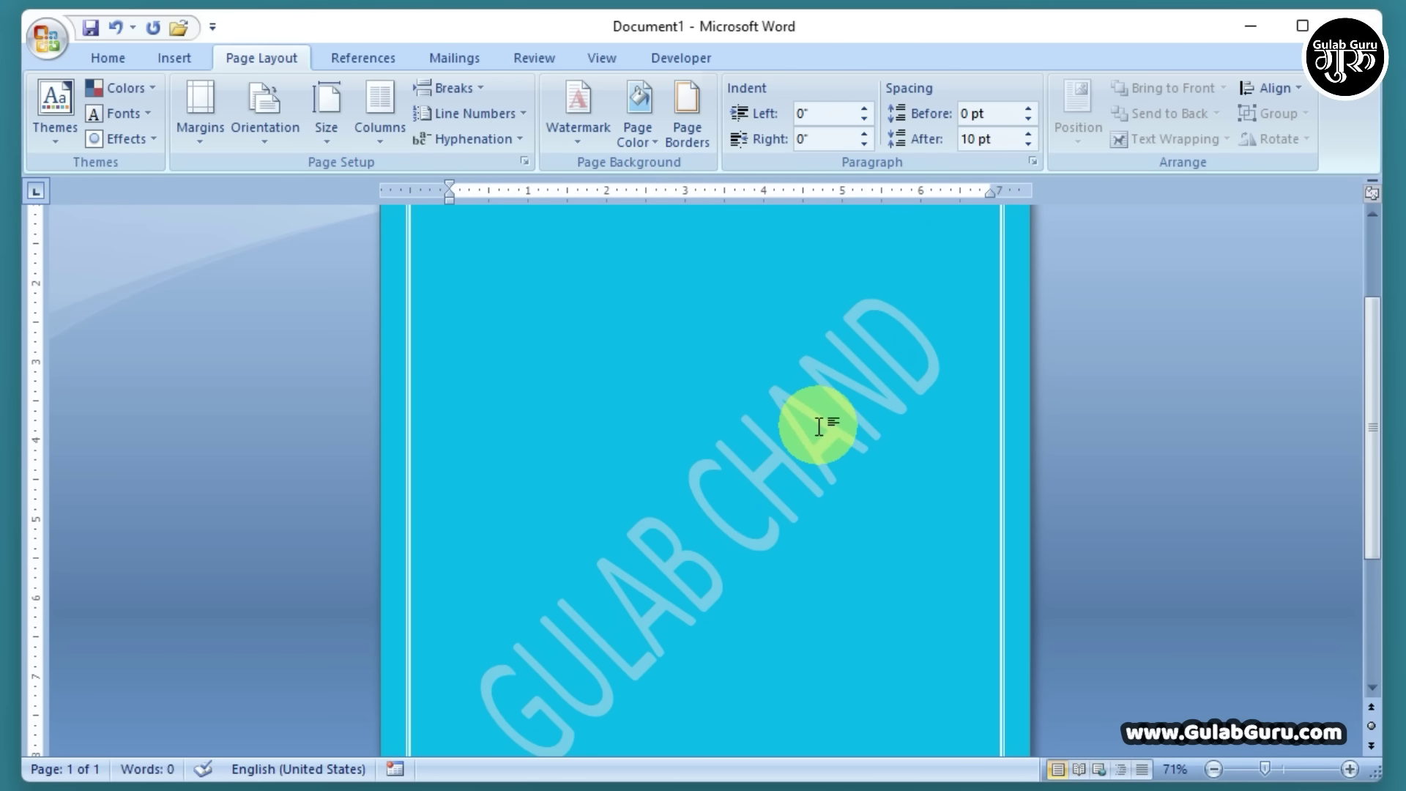
scroll(819, 427, "up", 3)
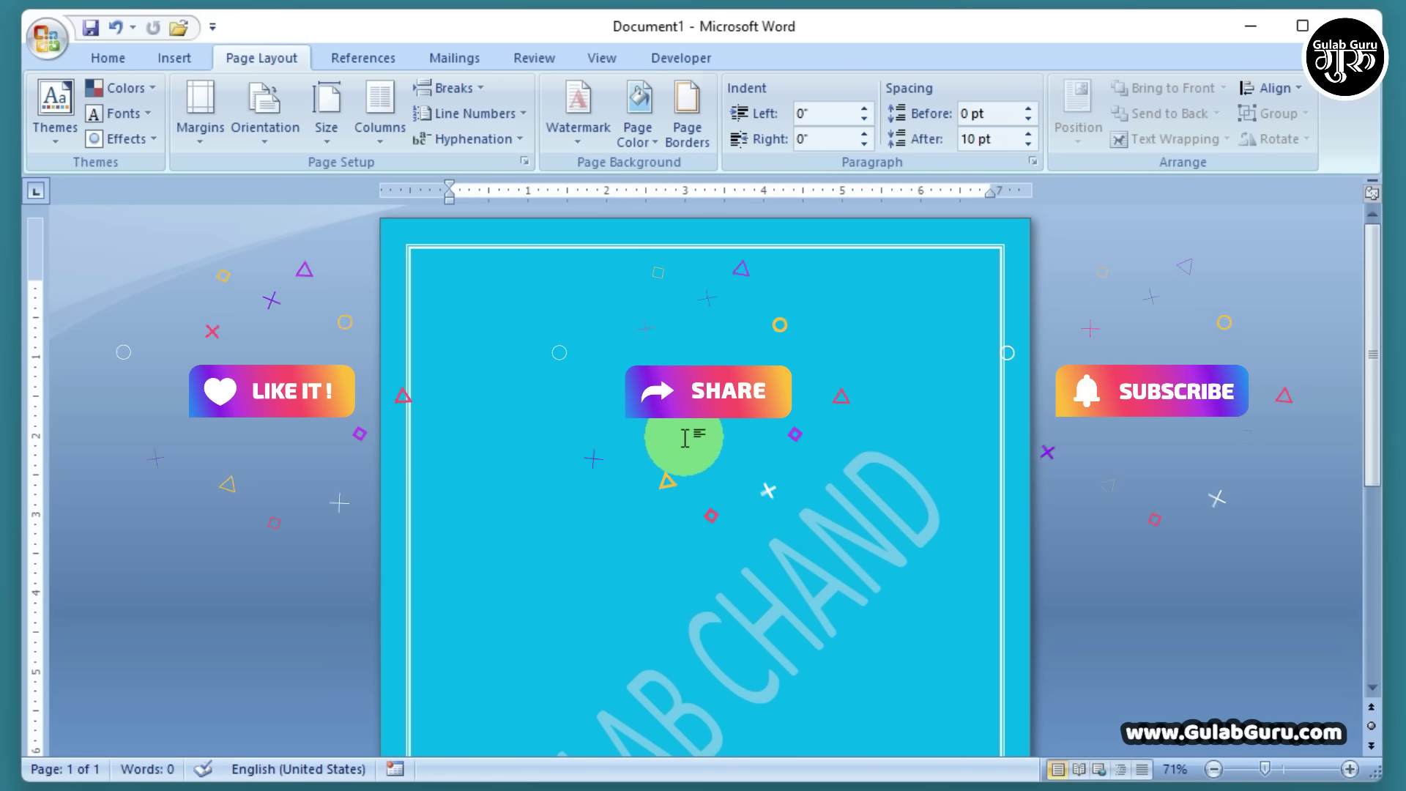
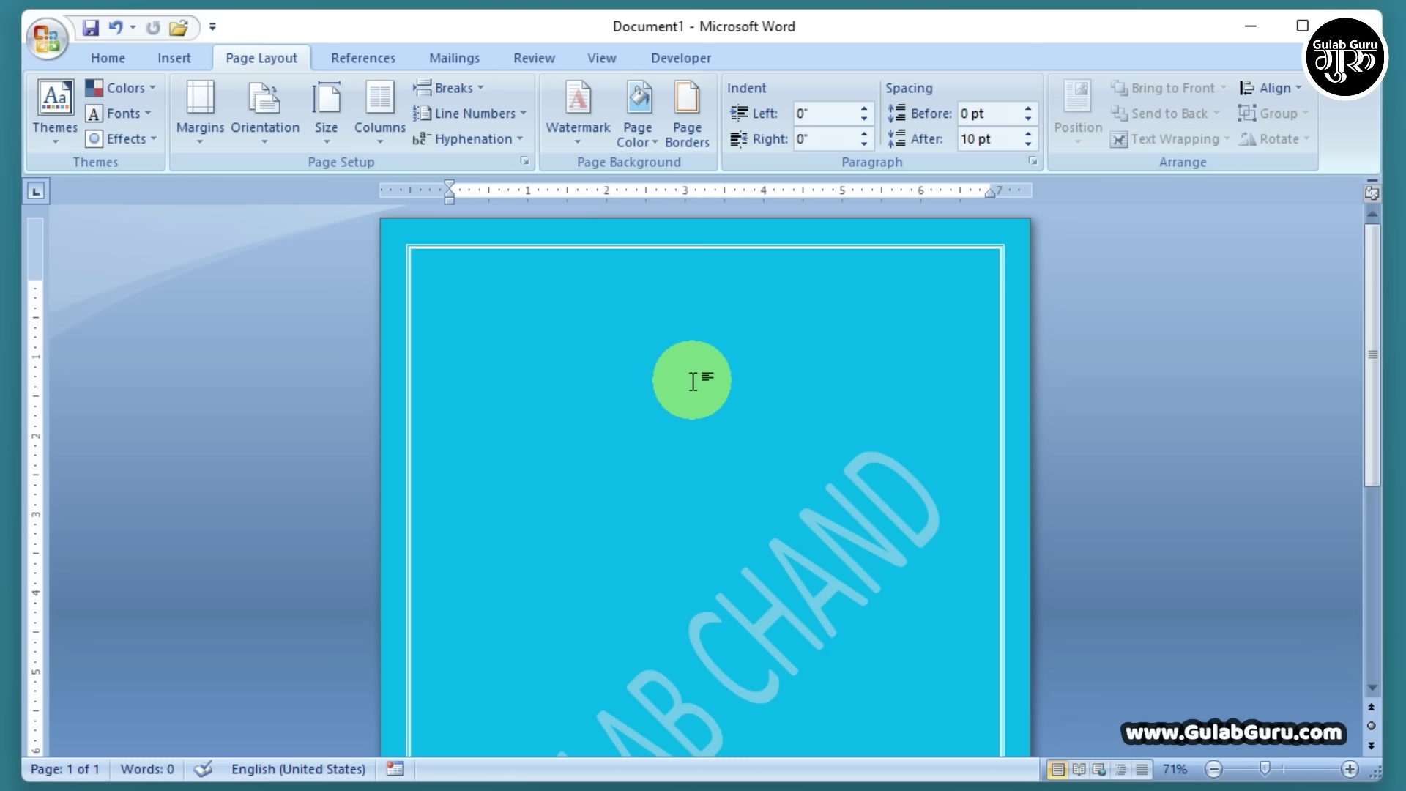
Undo the page border, page colour and watermark, and check the blank page.
key("ctrl+z")
key("ctrl+z")
key("ctrl+z")
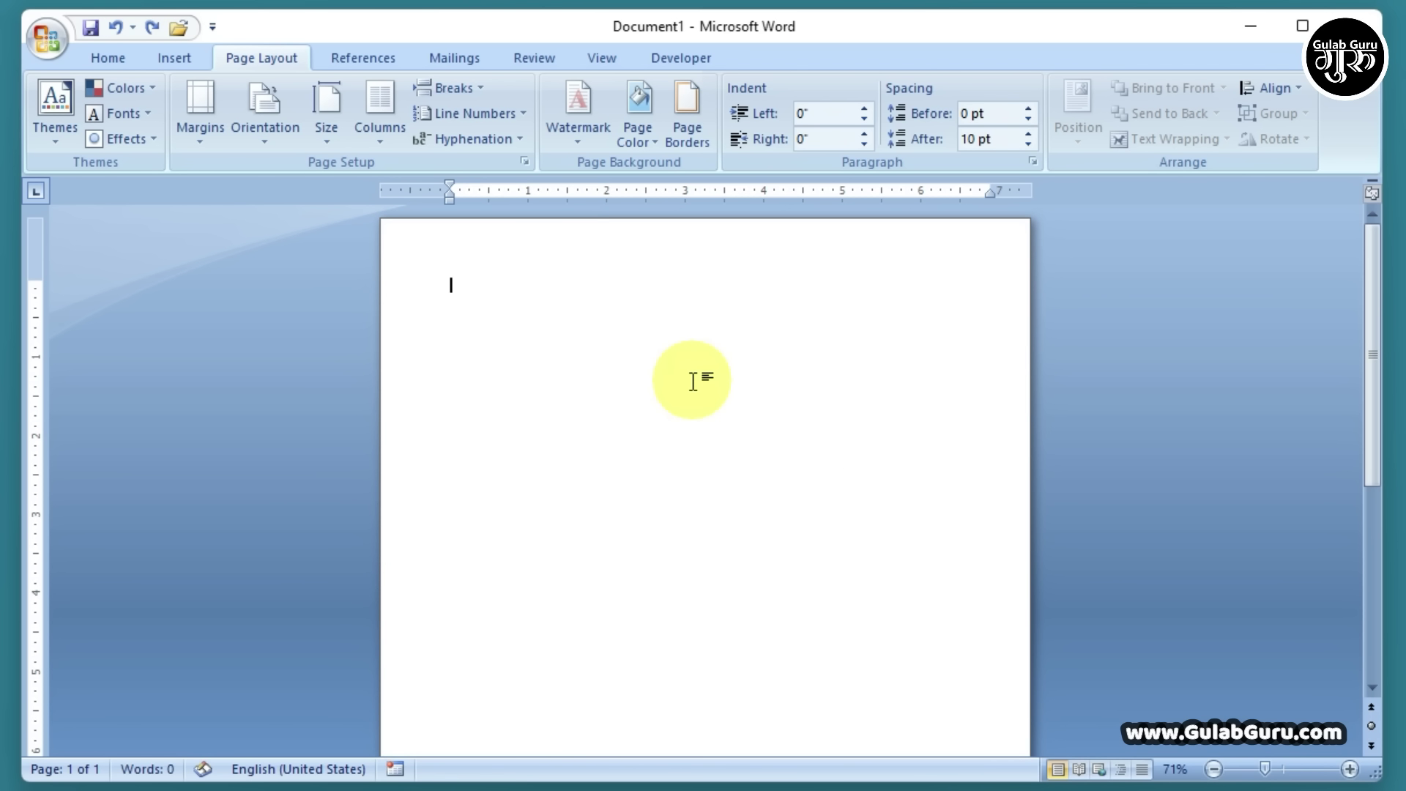
scroll(703, 442, "down", 3)
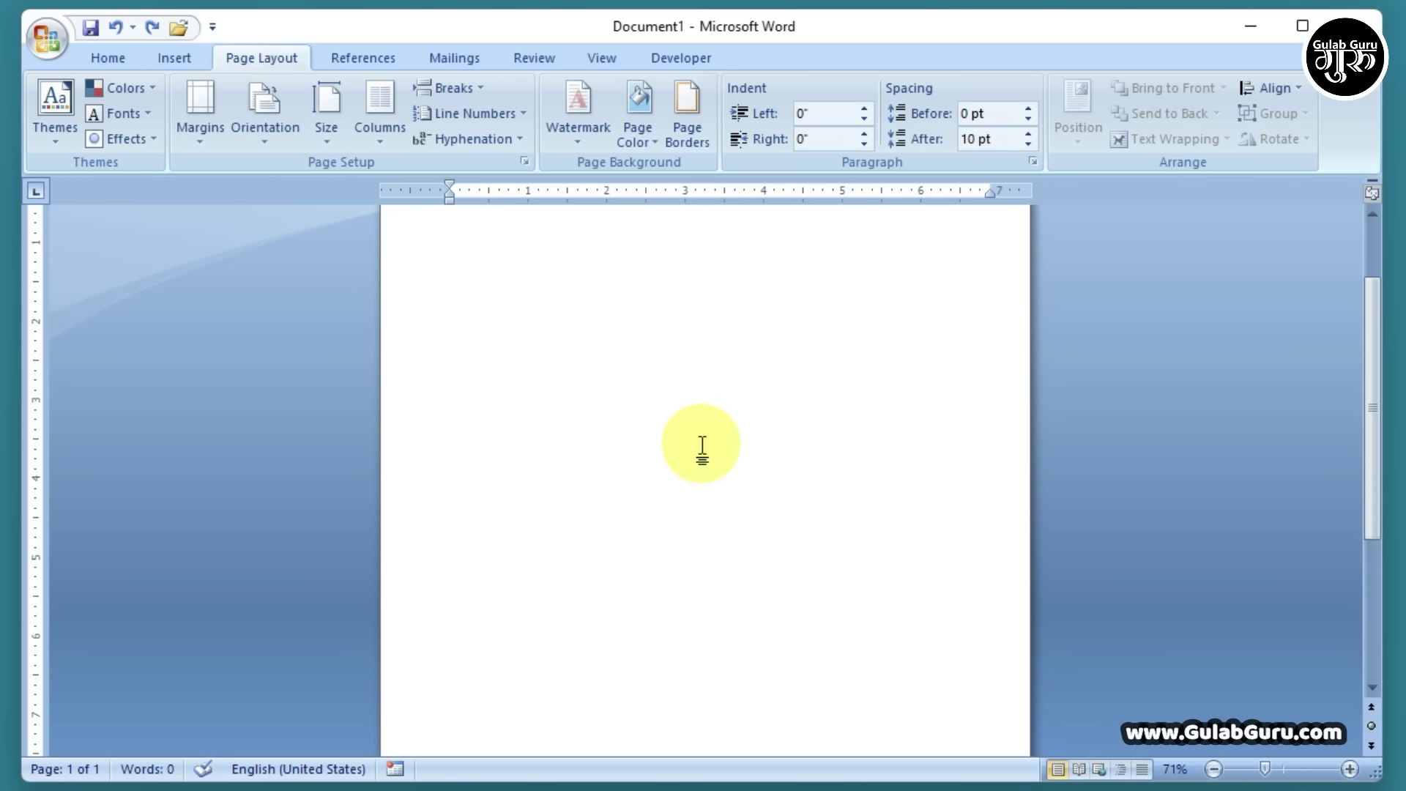
scroll(703, 444, "up", 3)
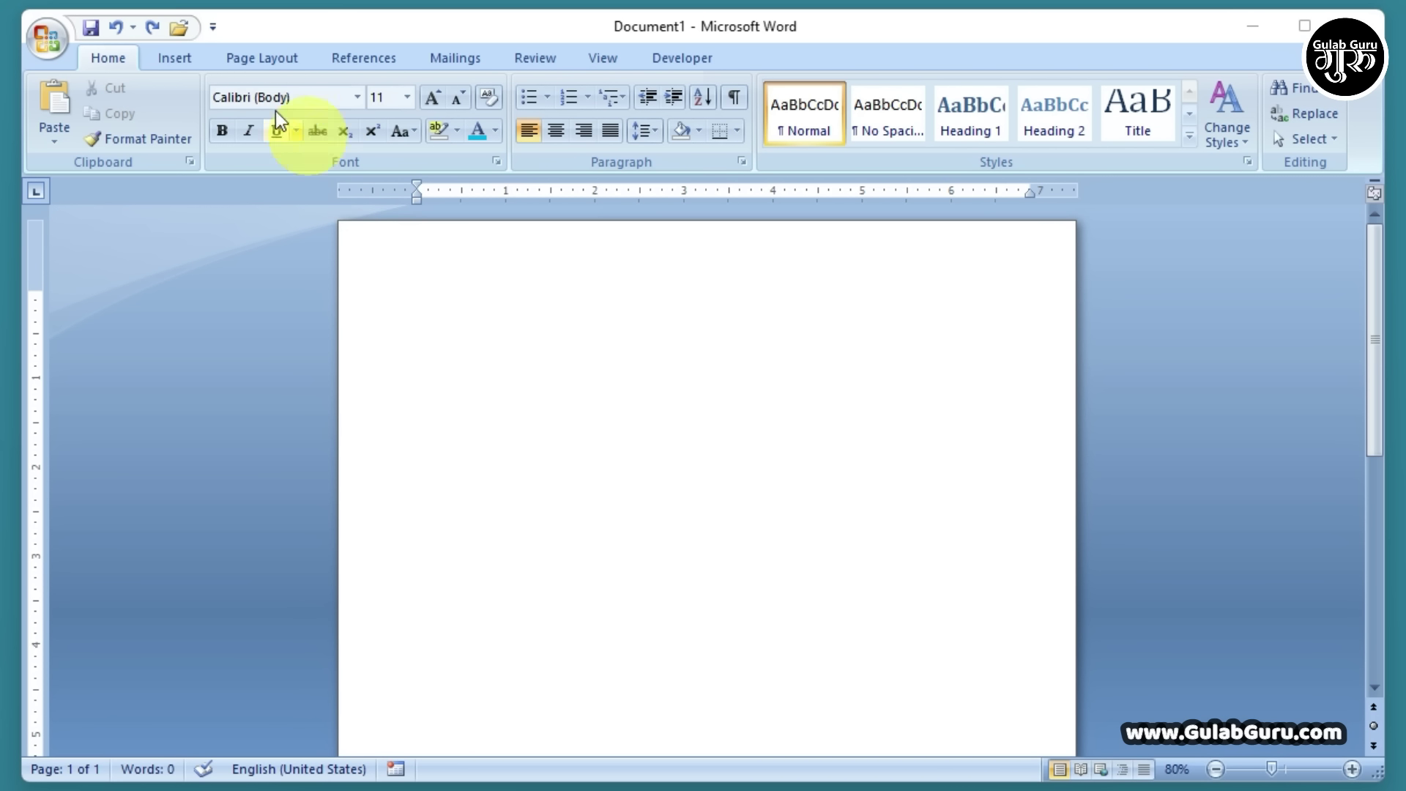
Insert the picture Katrina-Kaif-2 from the Student photo folder into the blank document.
left_click(187, 62)
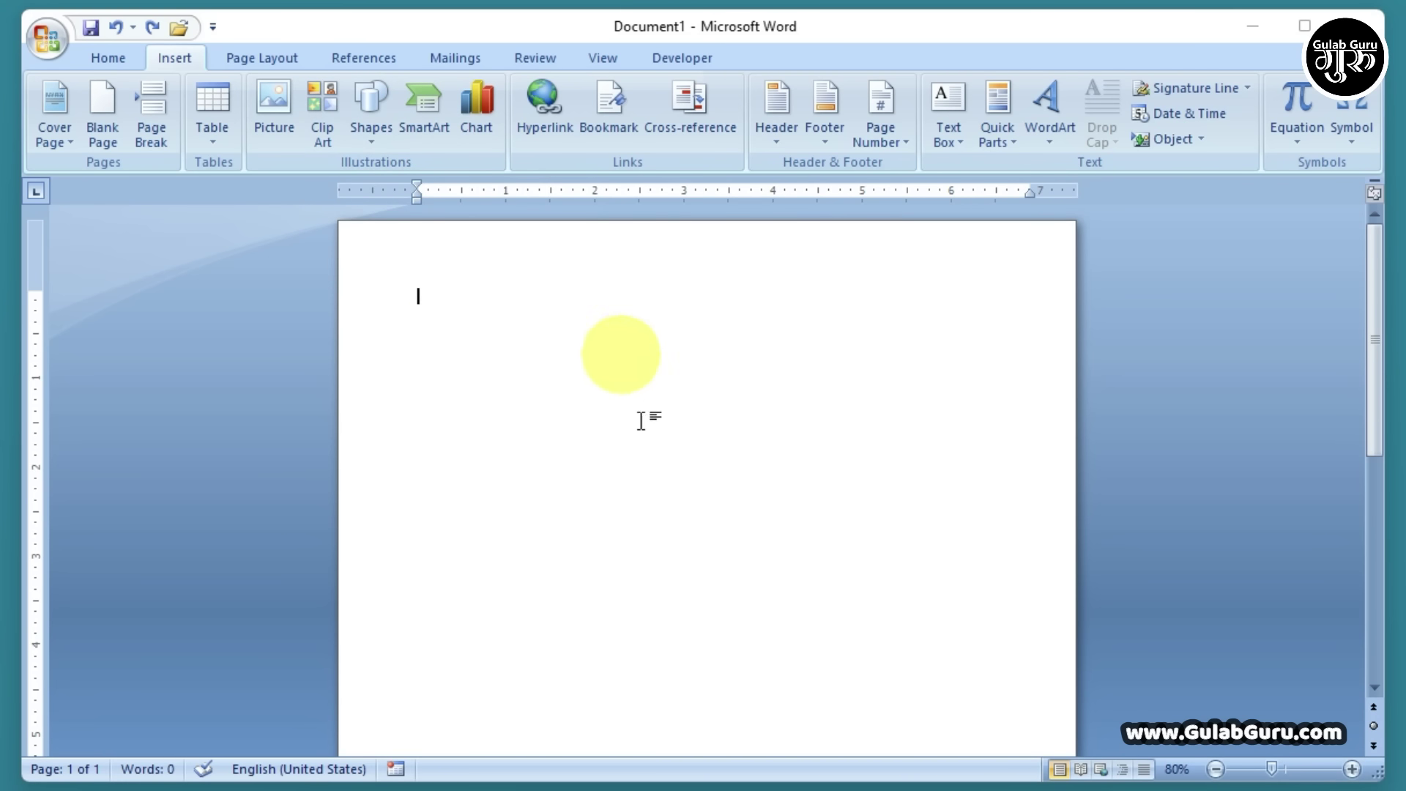
left_click(266, 107)
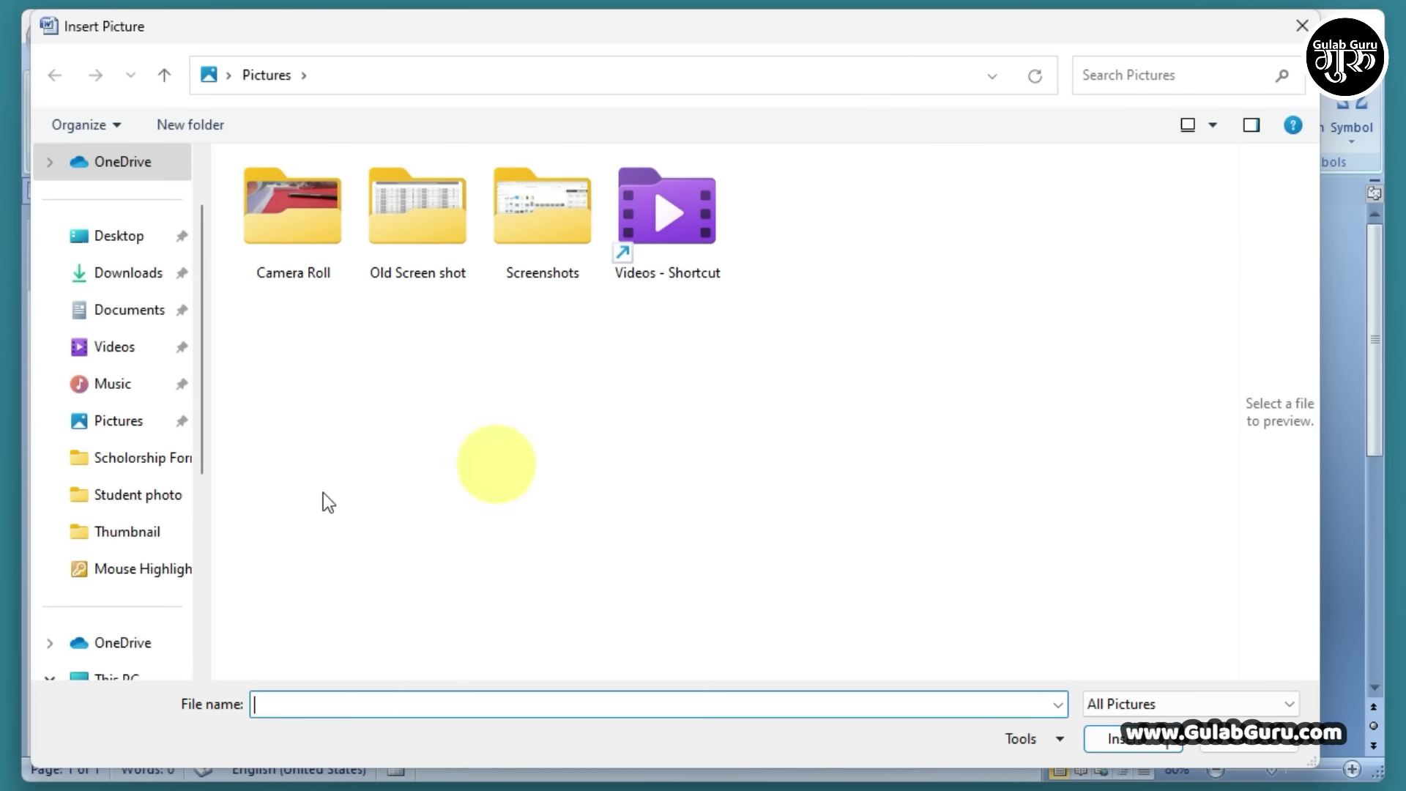
left_click(141, 498)
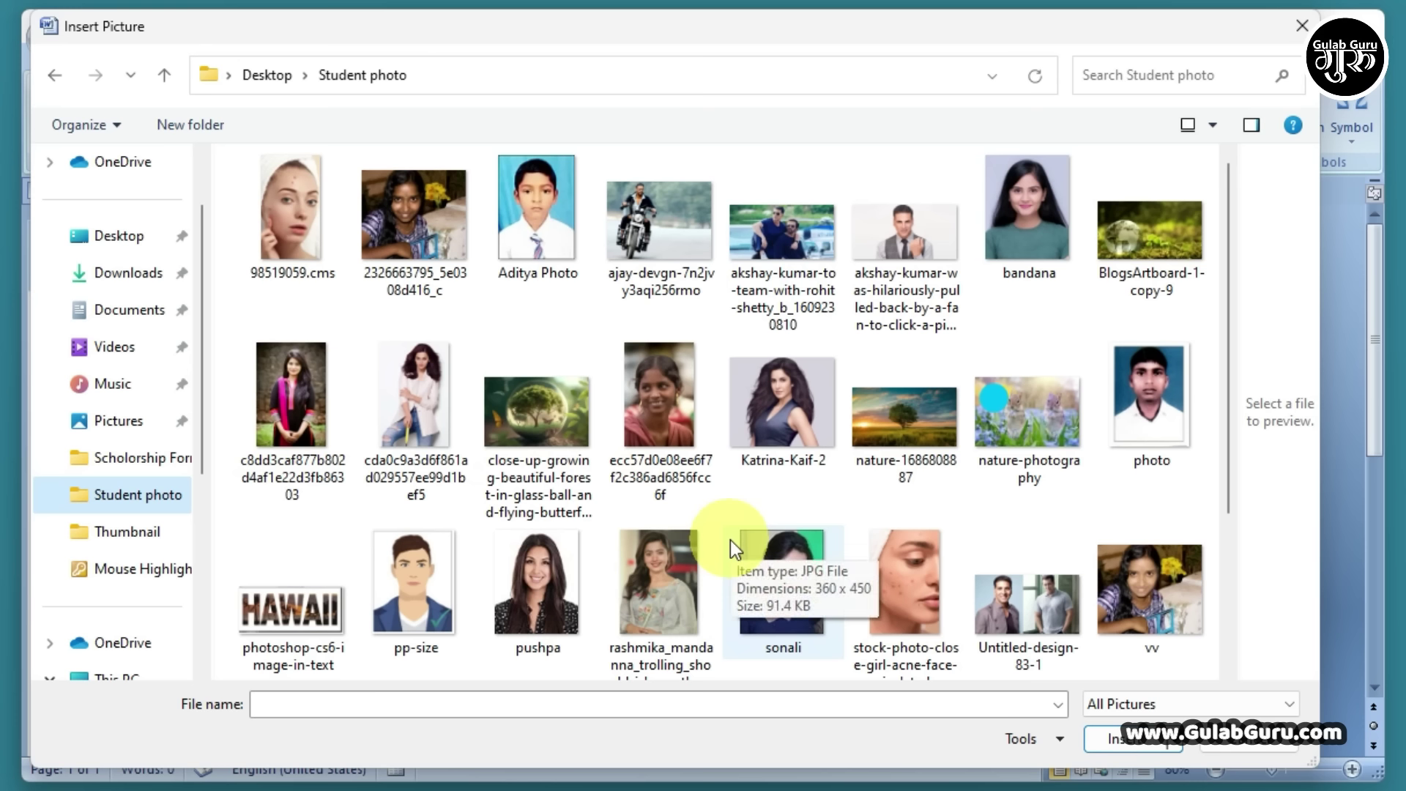
left_click(778, 411)
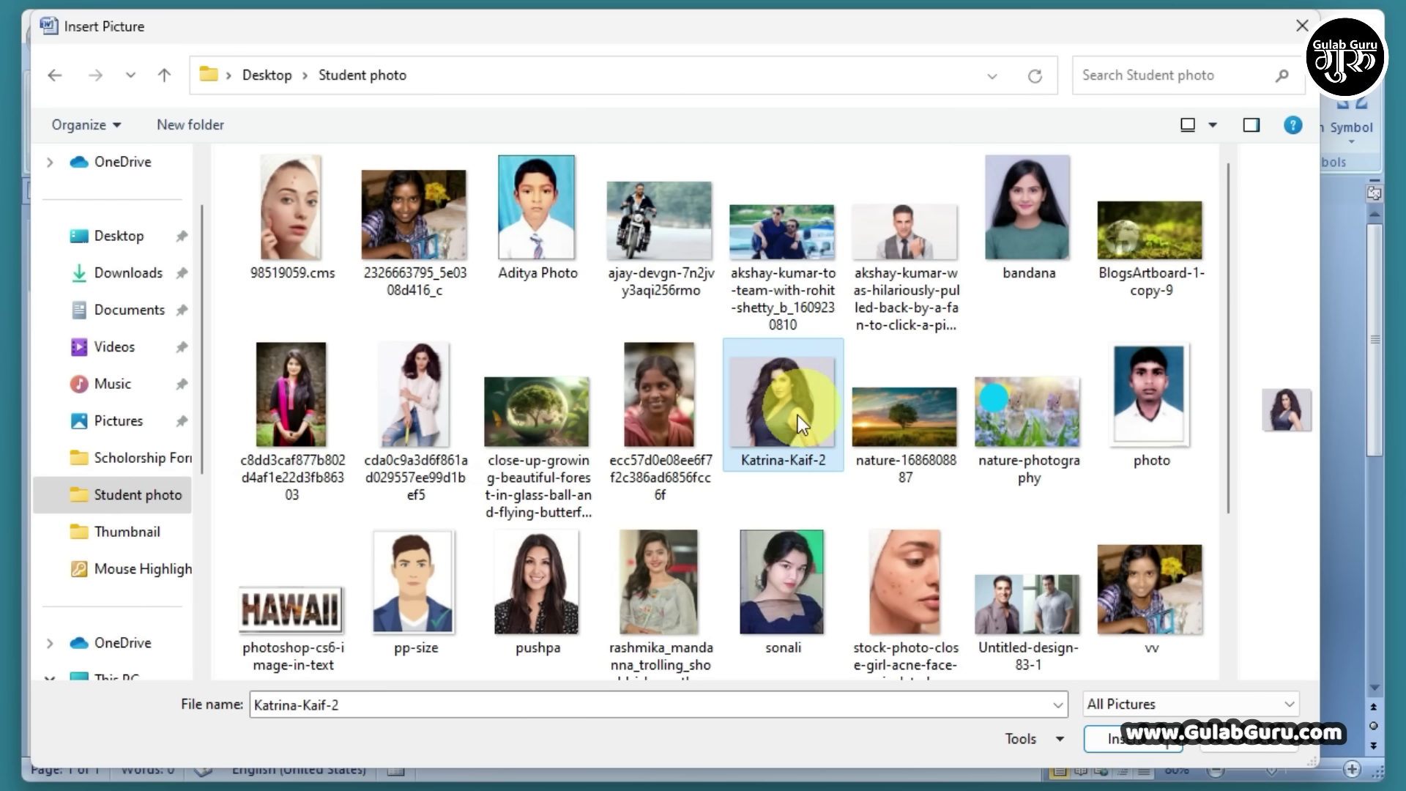
left_click(1122, 740)
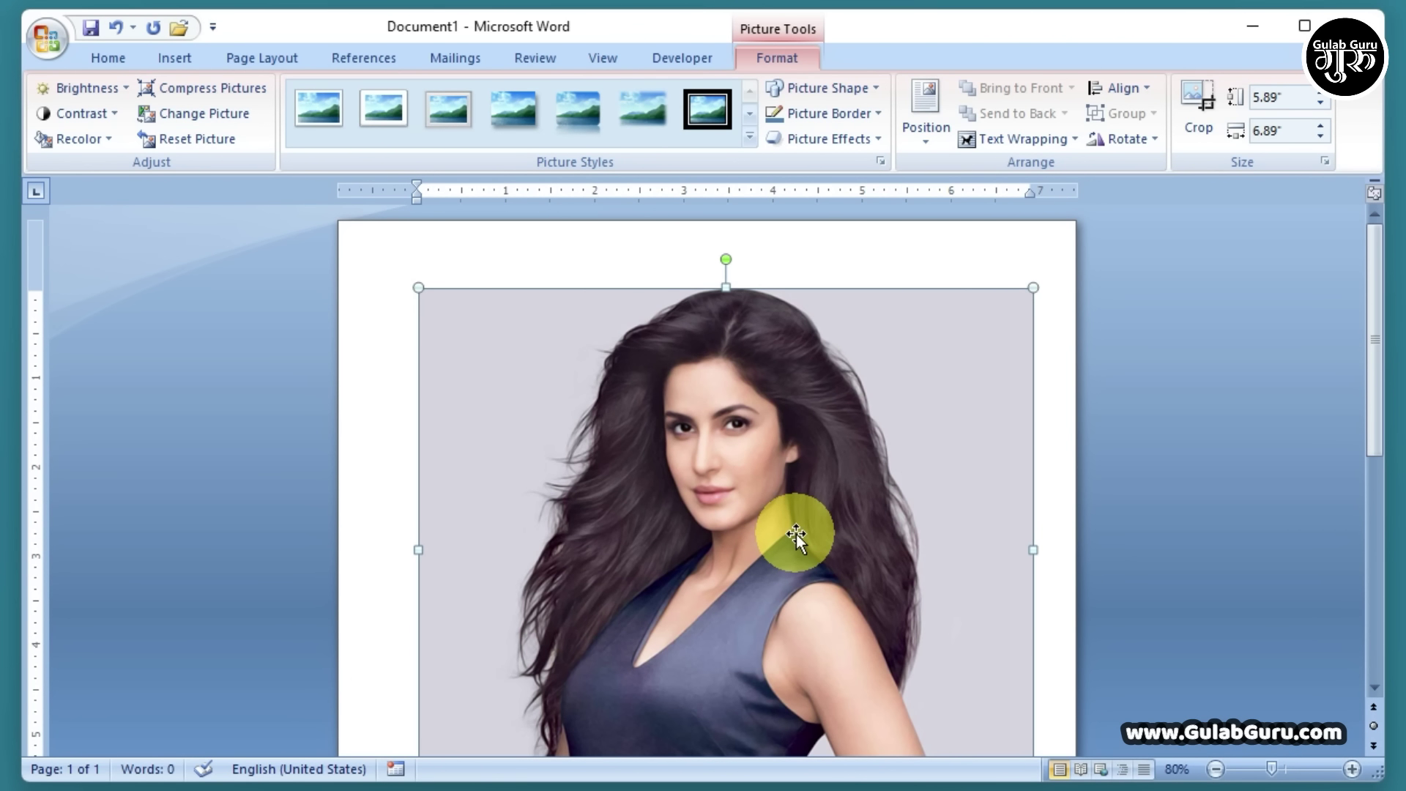
Set the inserted picture's text wrapping to In Front of Text so it can be moved freely.
mouse_move(797, 534)
left_mouse_down()
mouse_move(696, 461)
mouse_move(644, 460)
mouse_move(786, 513)
left_mouse_up()
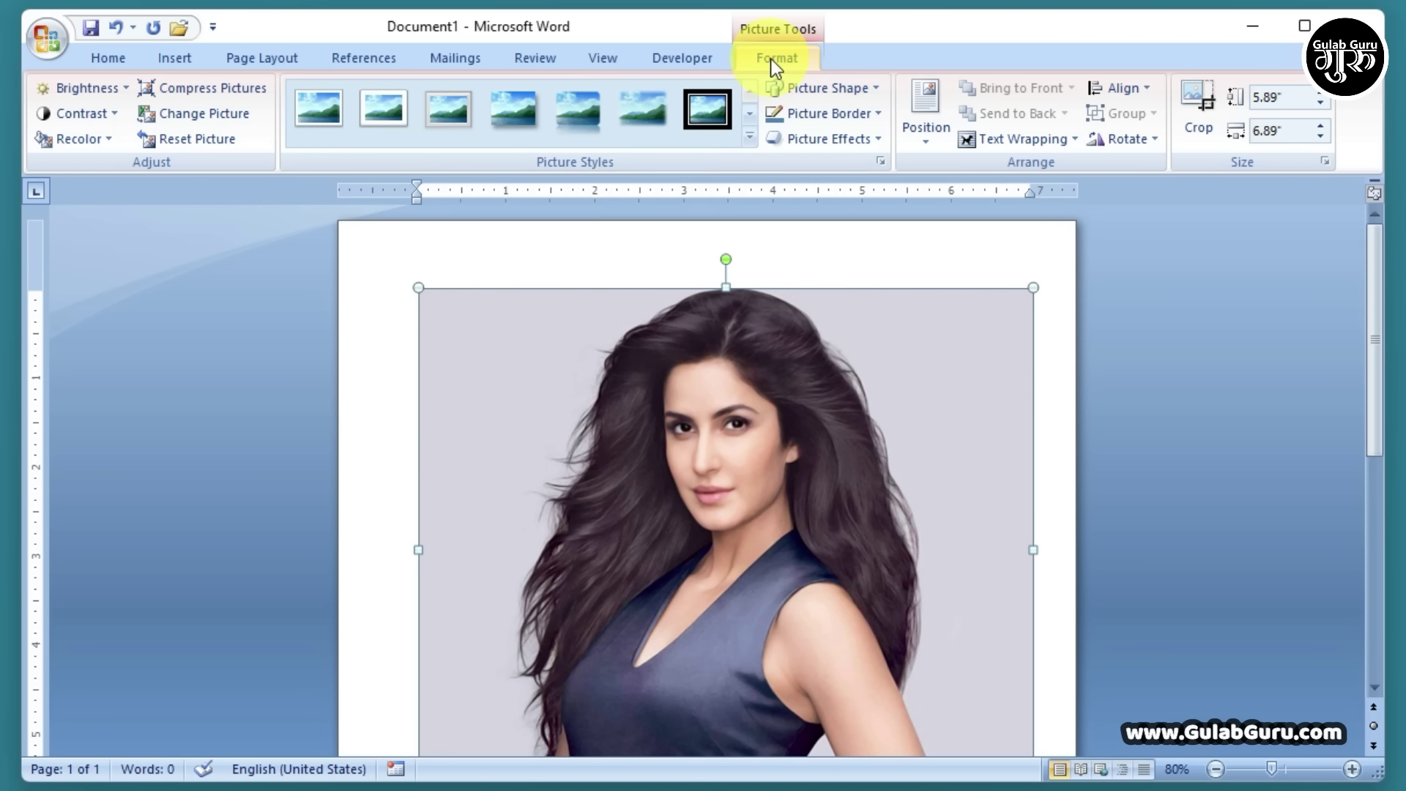
left_click(1052, 138)
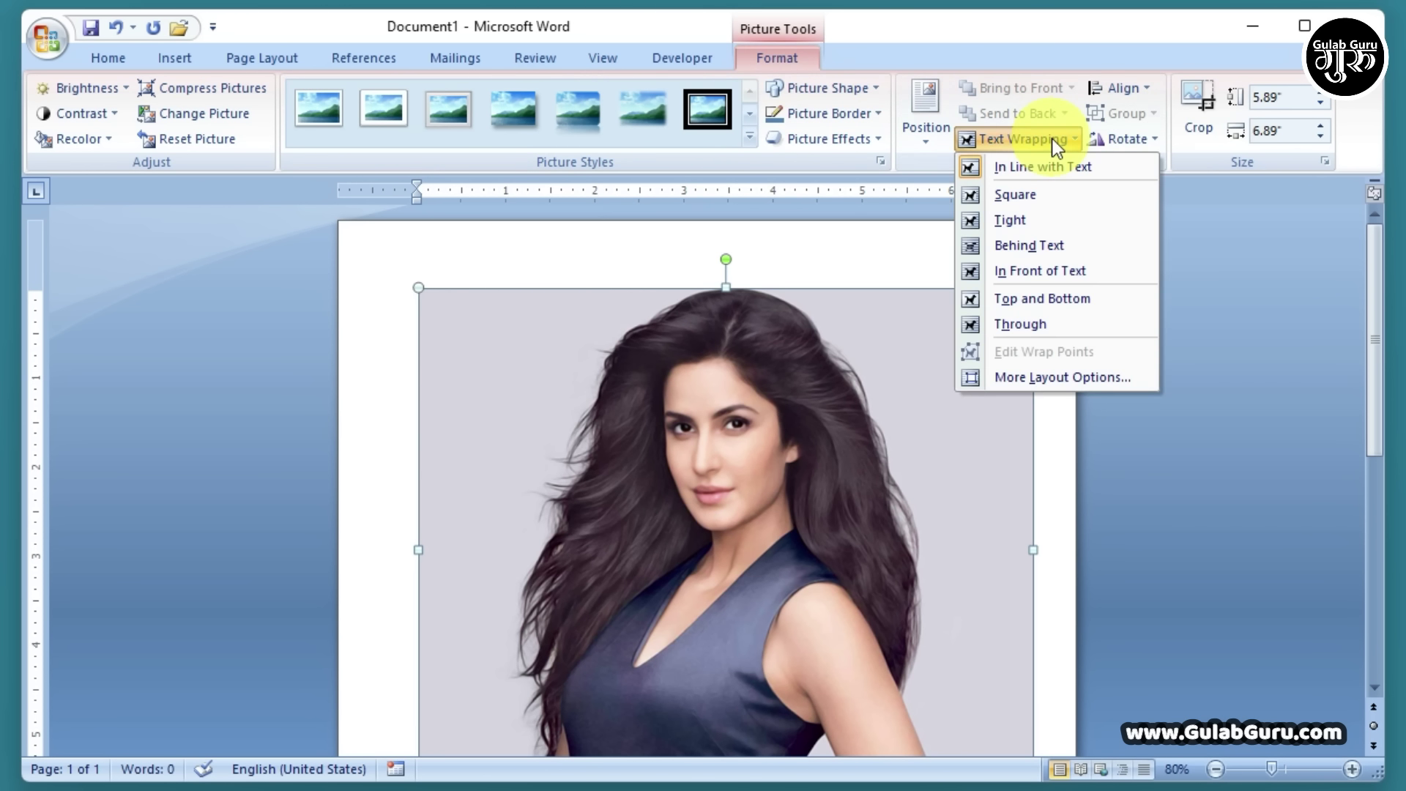
left_click(1027, 270)
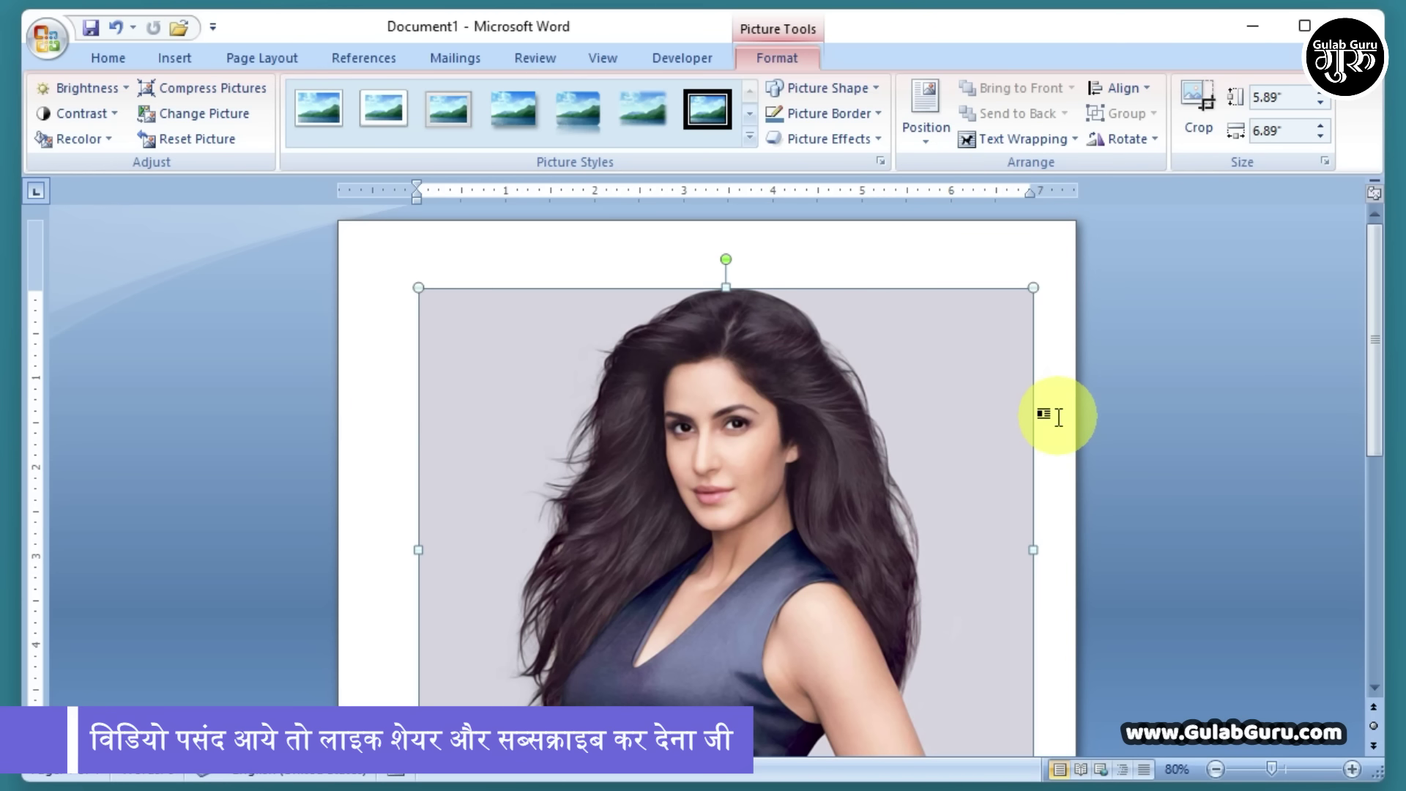
left_click(1055, 416)
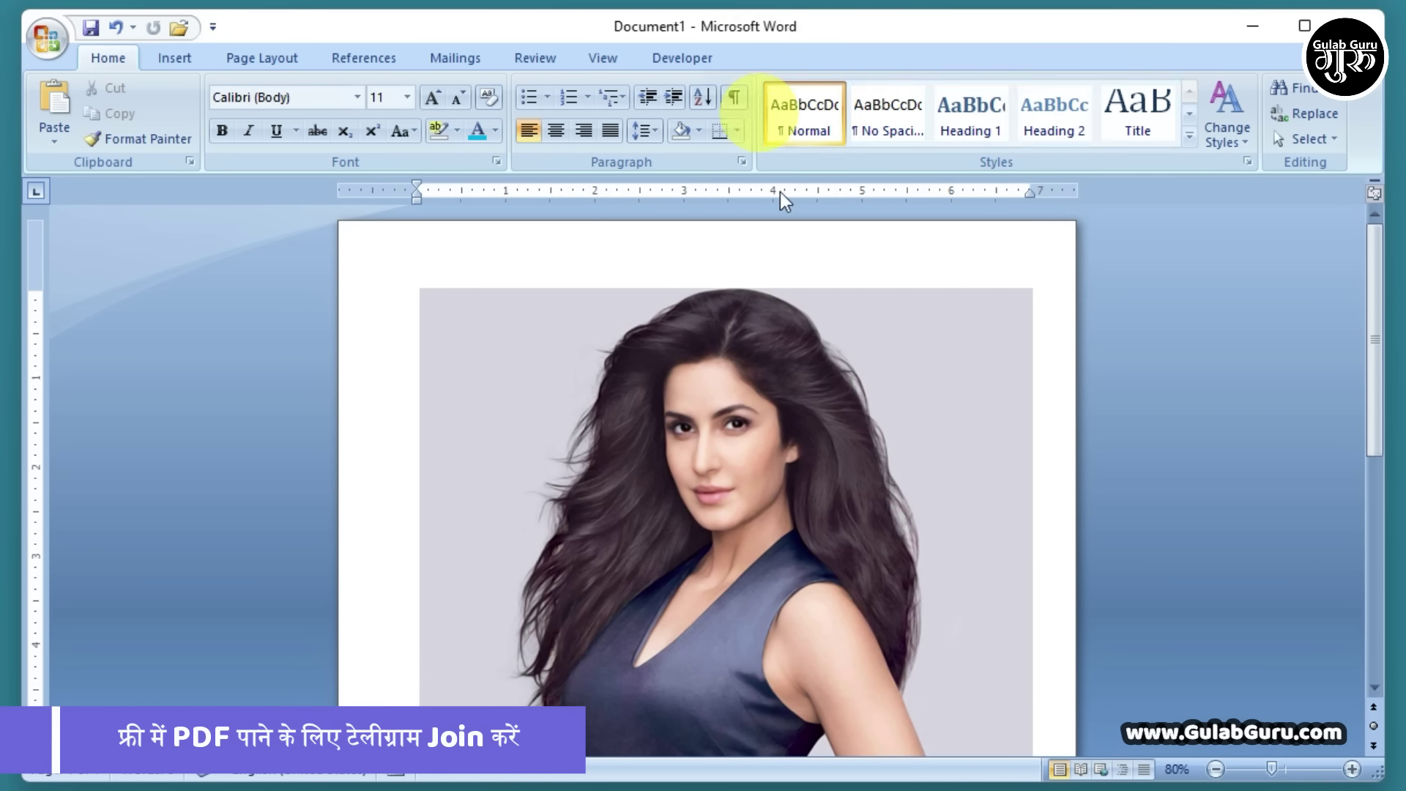
left_click(844, 423)
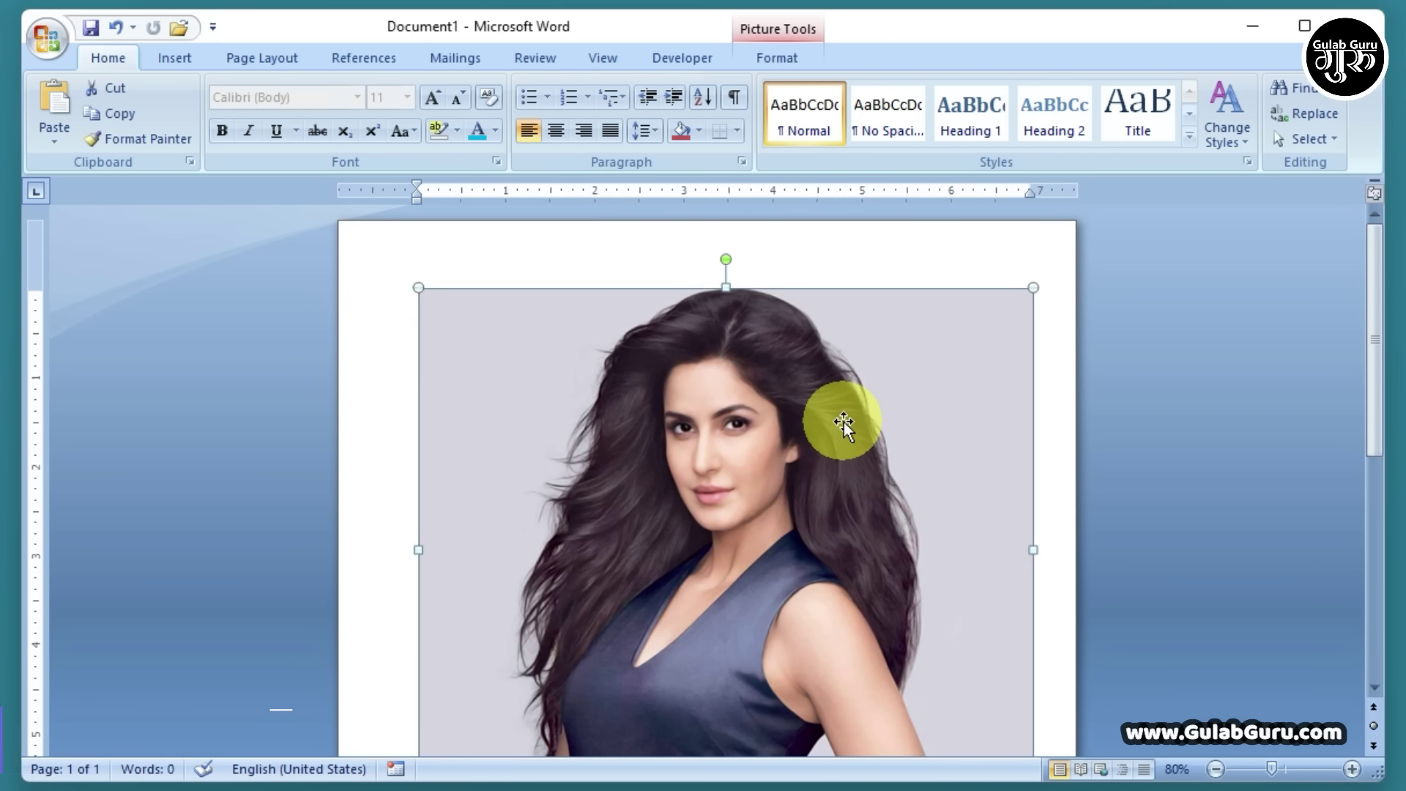
left_click(785, 58)
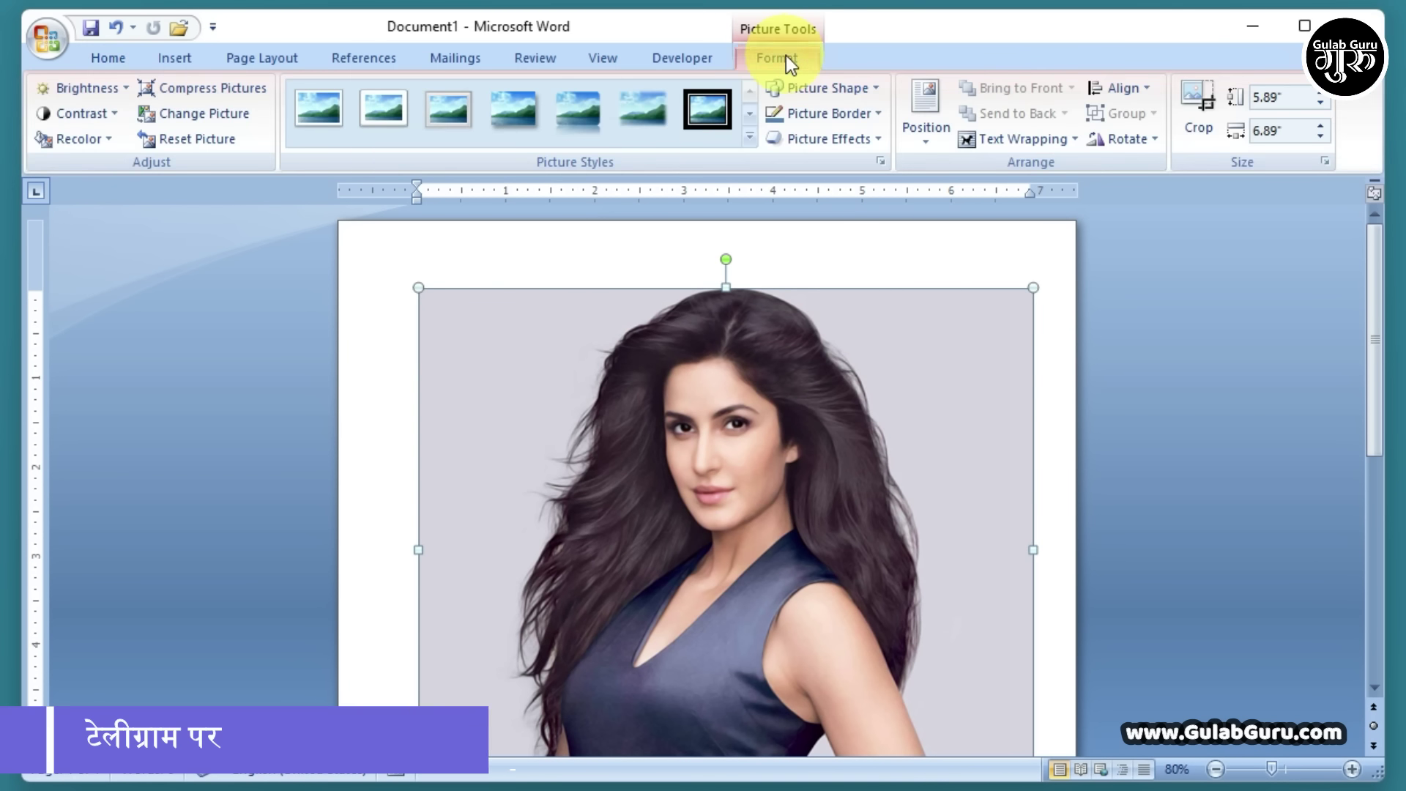
left_click(1021, 142)
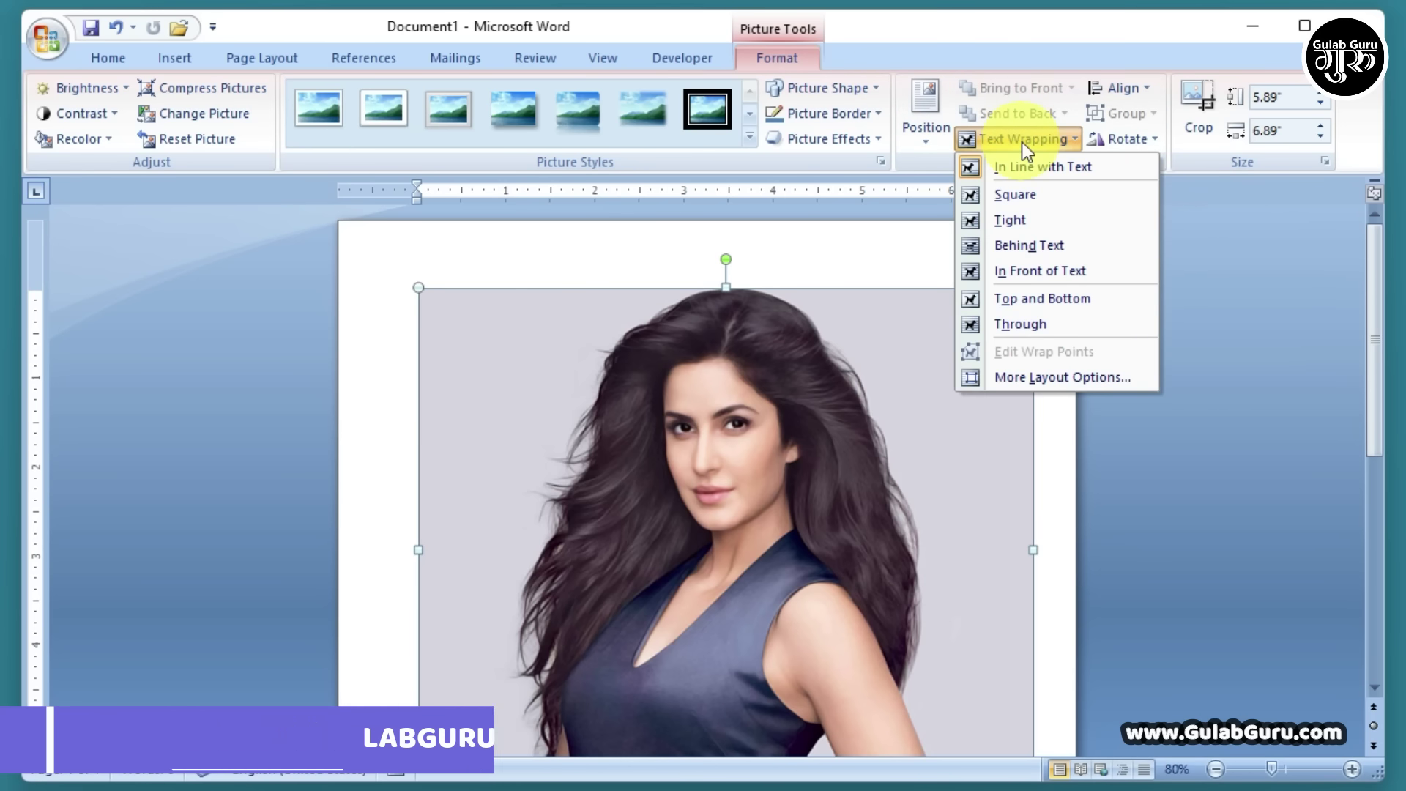
left_click(1035, 268)
Shrink the picture proportionally to about 3.22" high by 3.78" wide and place it near the top of the page.
left_click_drag(991, 401, 766, 469)
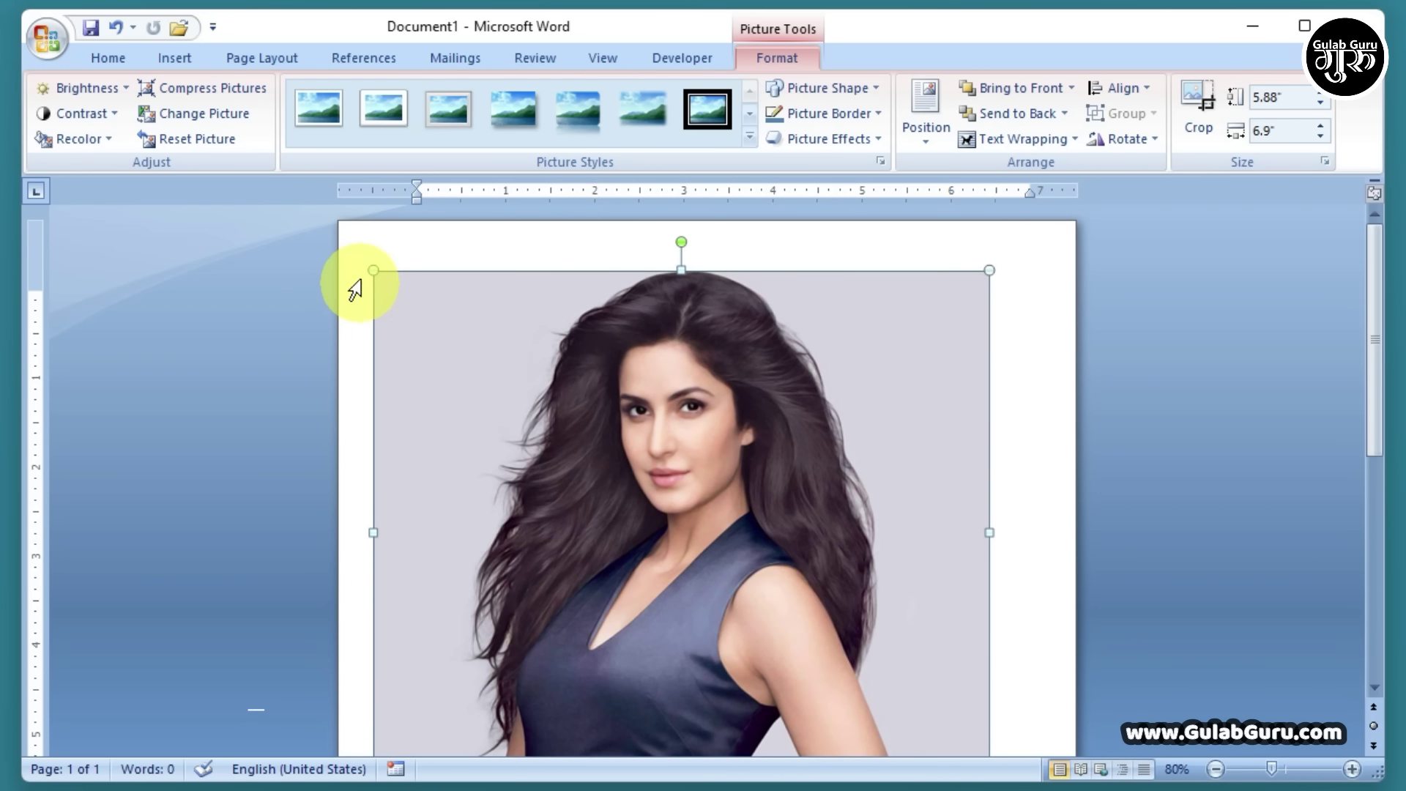
left_click_drag(373, 271, 652, 540)
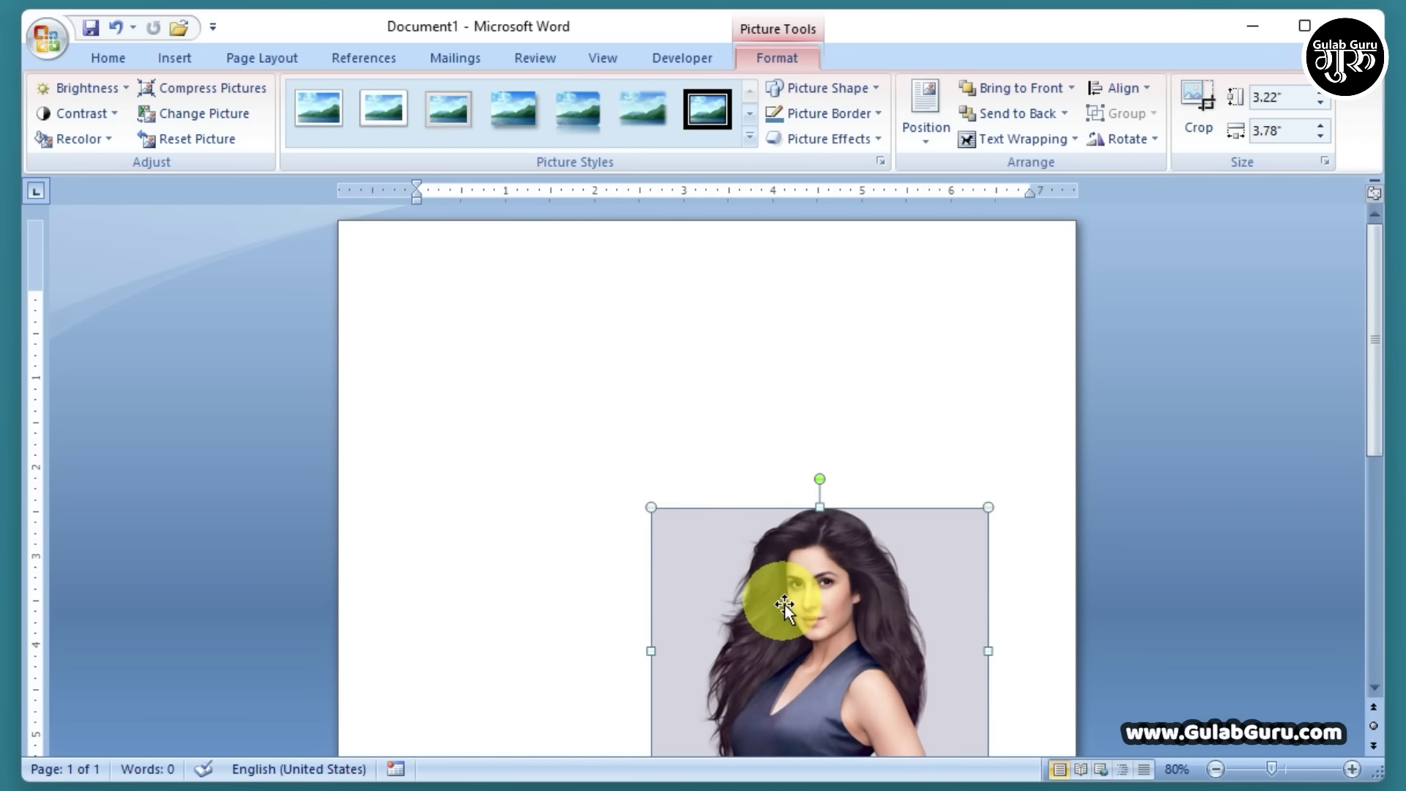
left_click_drag(776, 596, 578, 349)
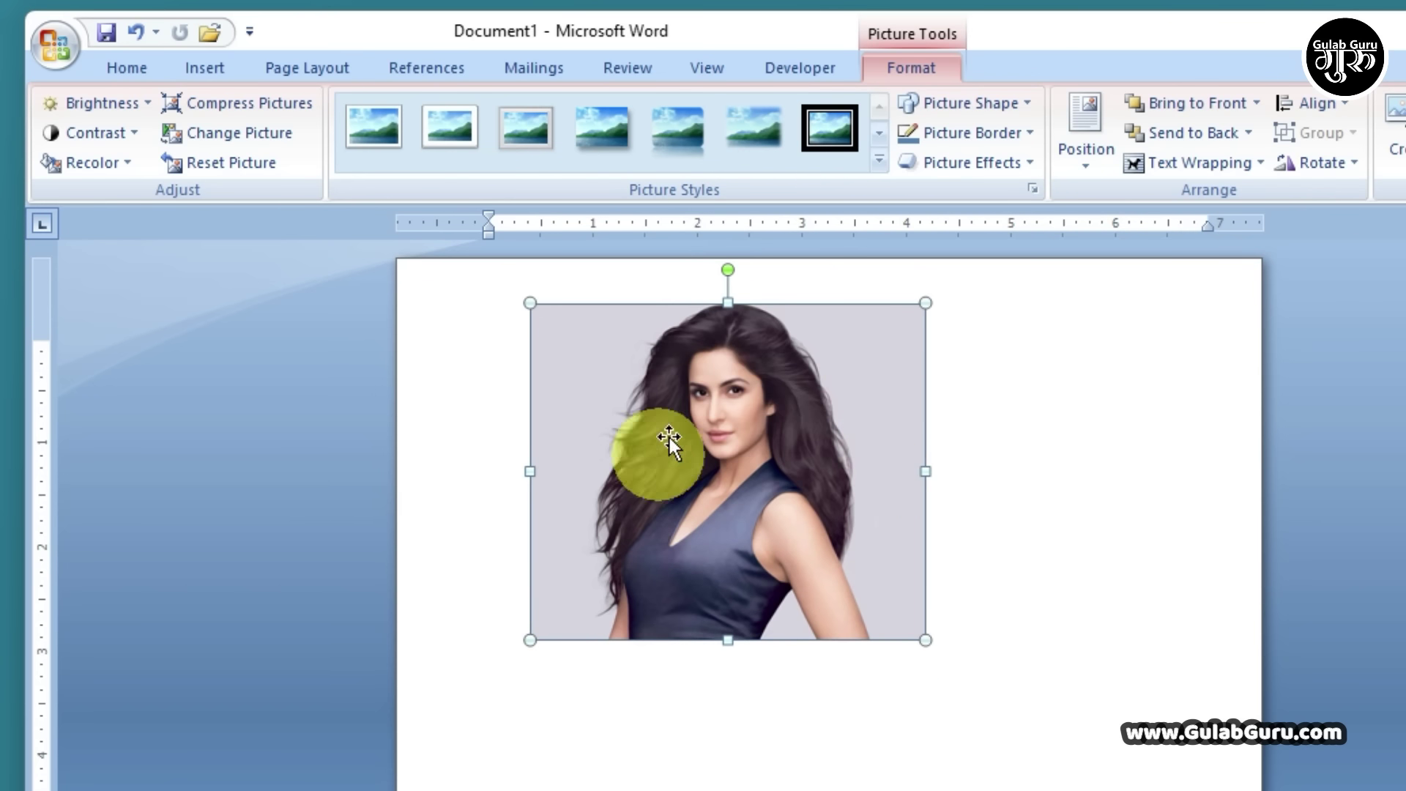
Change the picture's shape to a rounded rectangle and give it a black 4½ pt border.
left_click(1026, 102)
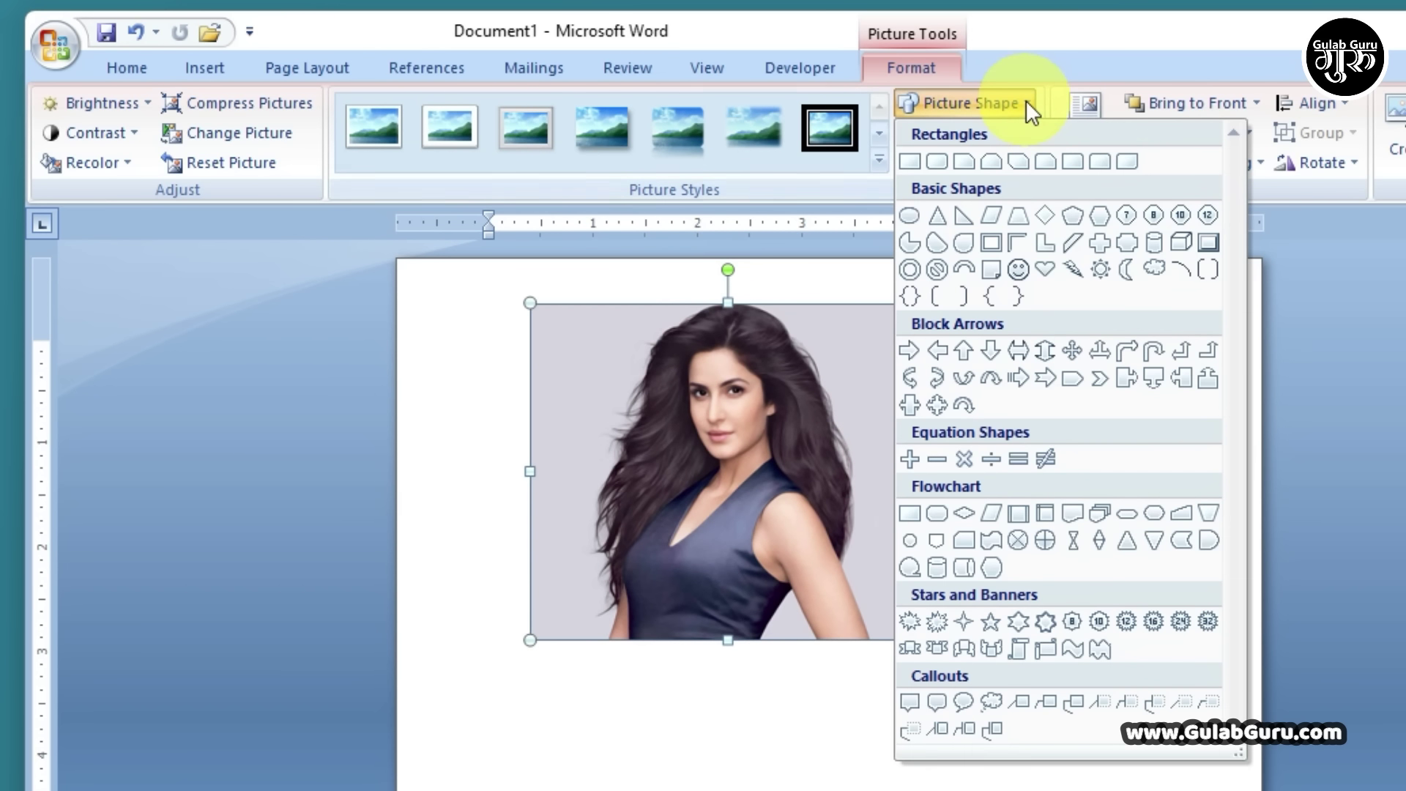
left_click(938, 162)
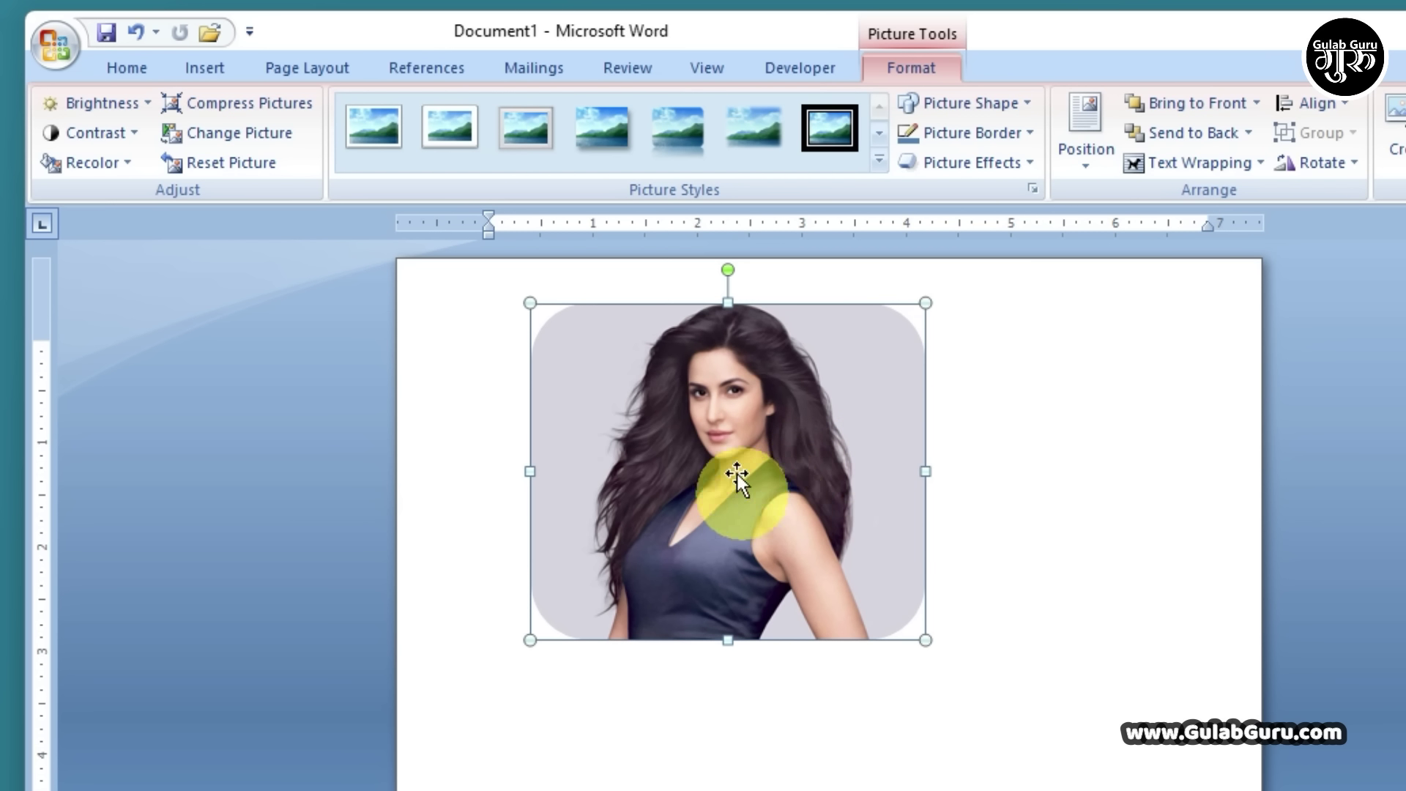
left_click(1034, 139)
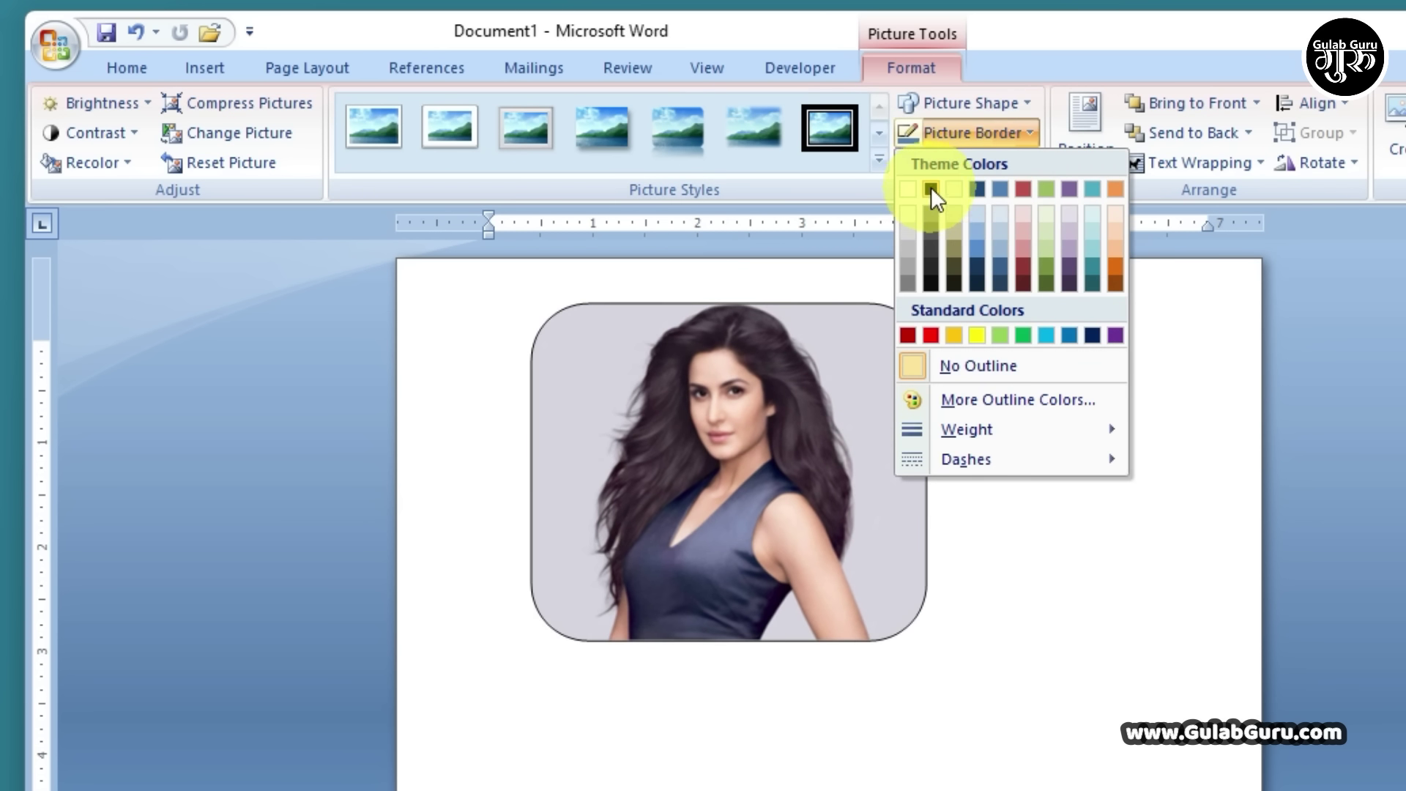
left_click(931, 189)
left_click(1032, 139)
mouse_move(980, 429)
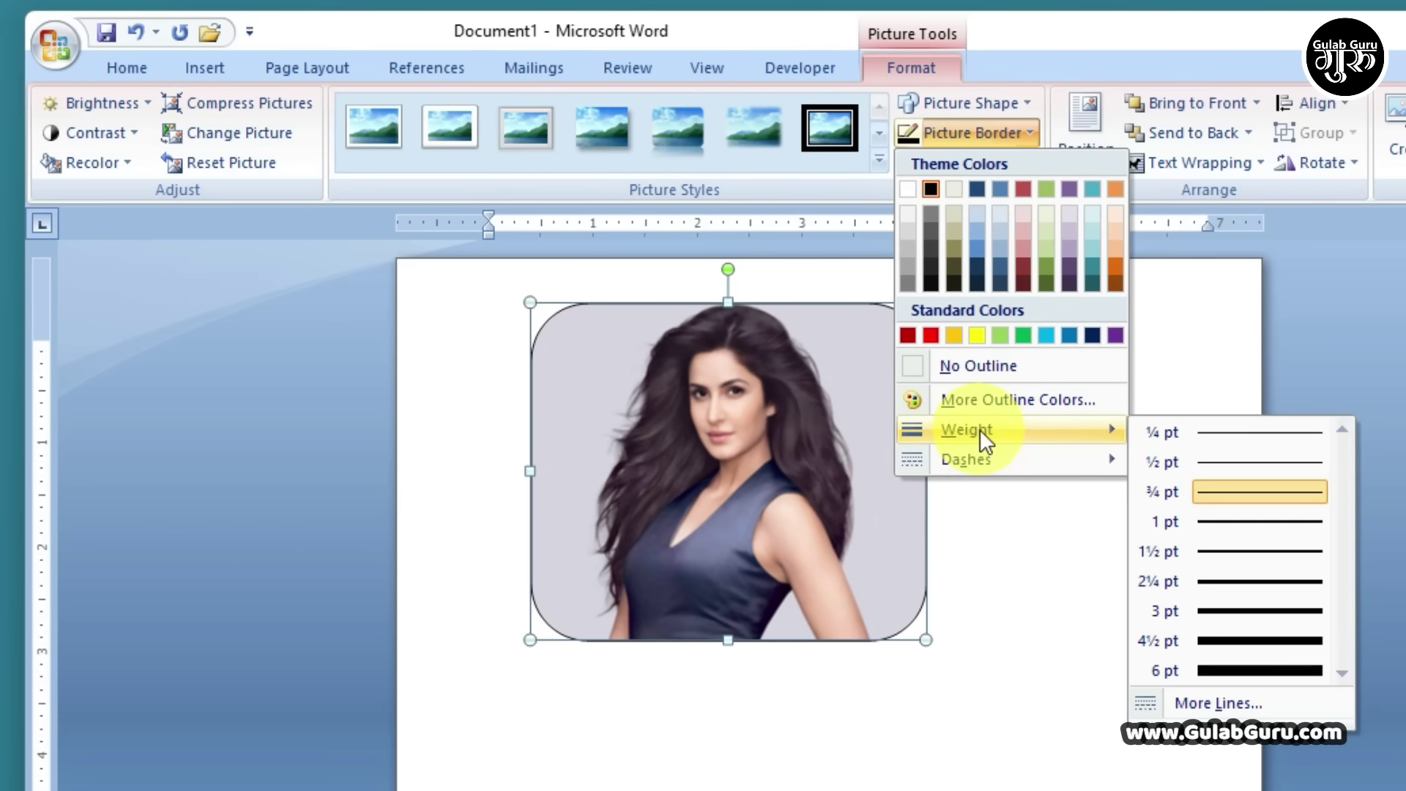
left_click(1224, 641)
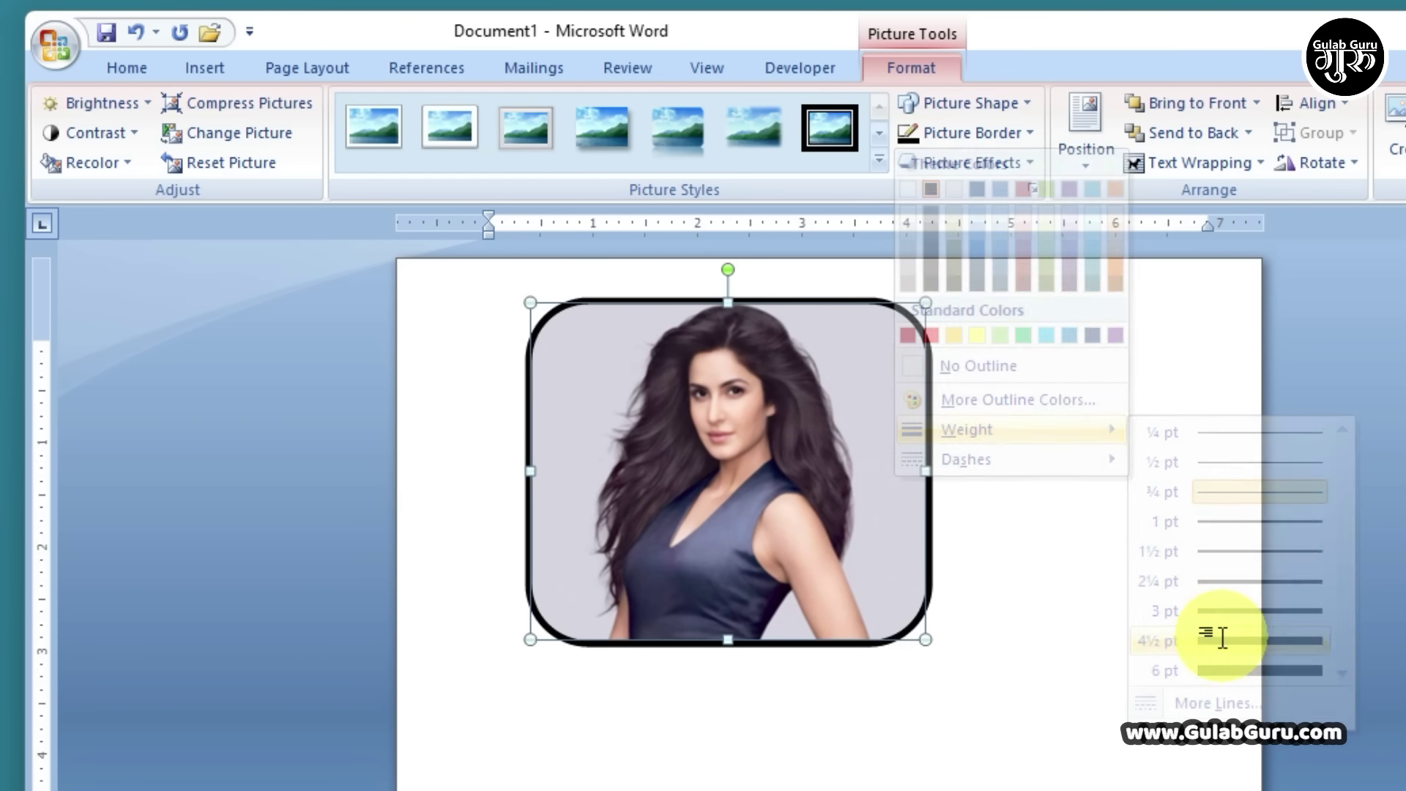
Apply the Rotated, White picture style to the photo and deselect it.
left_click(879, 161)
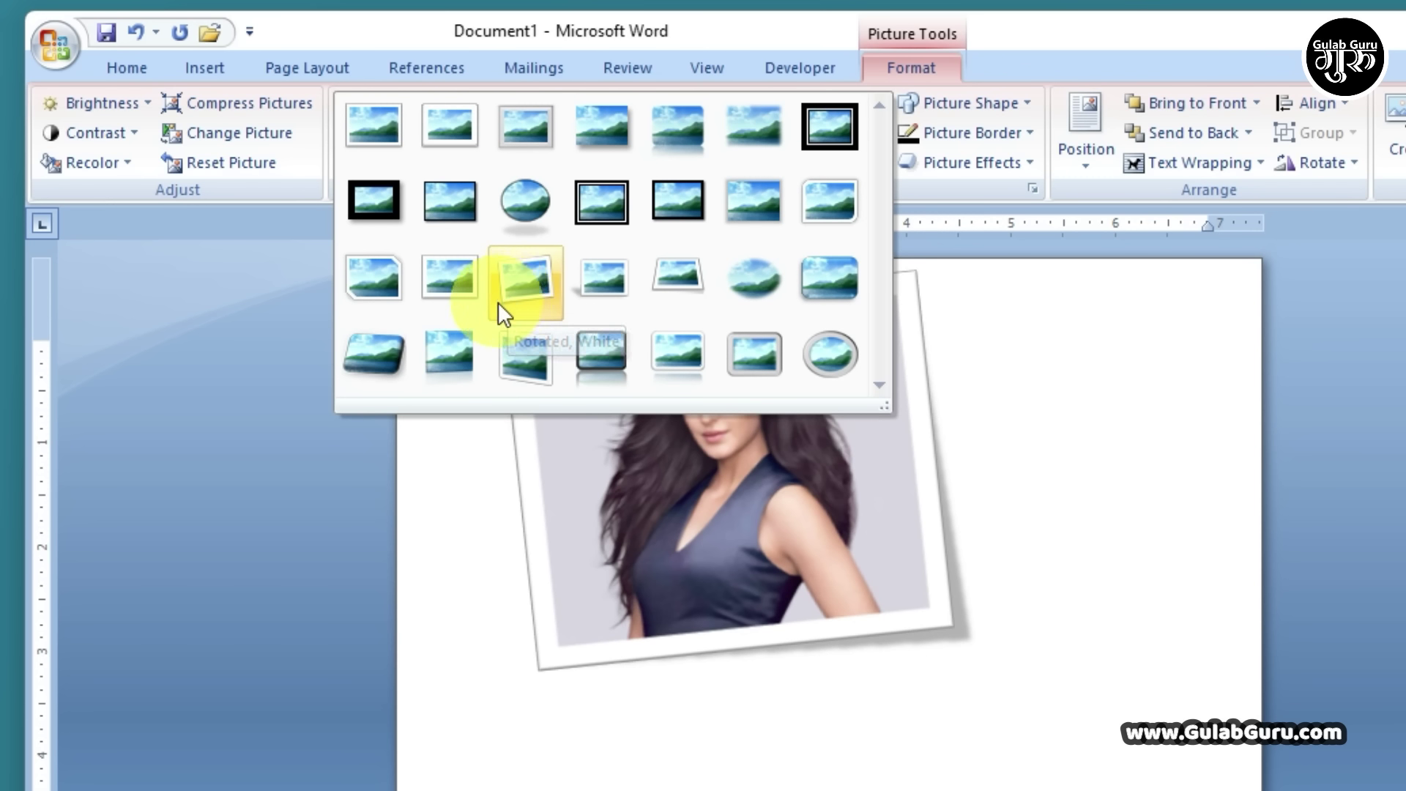
left_click(521, 288)
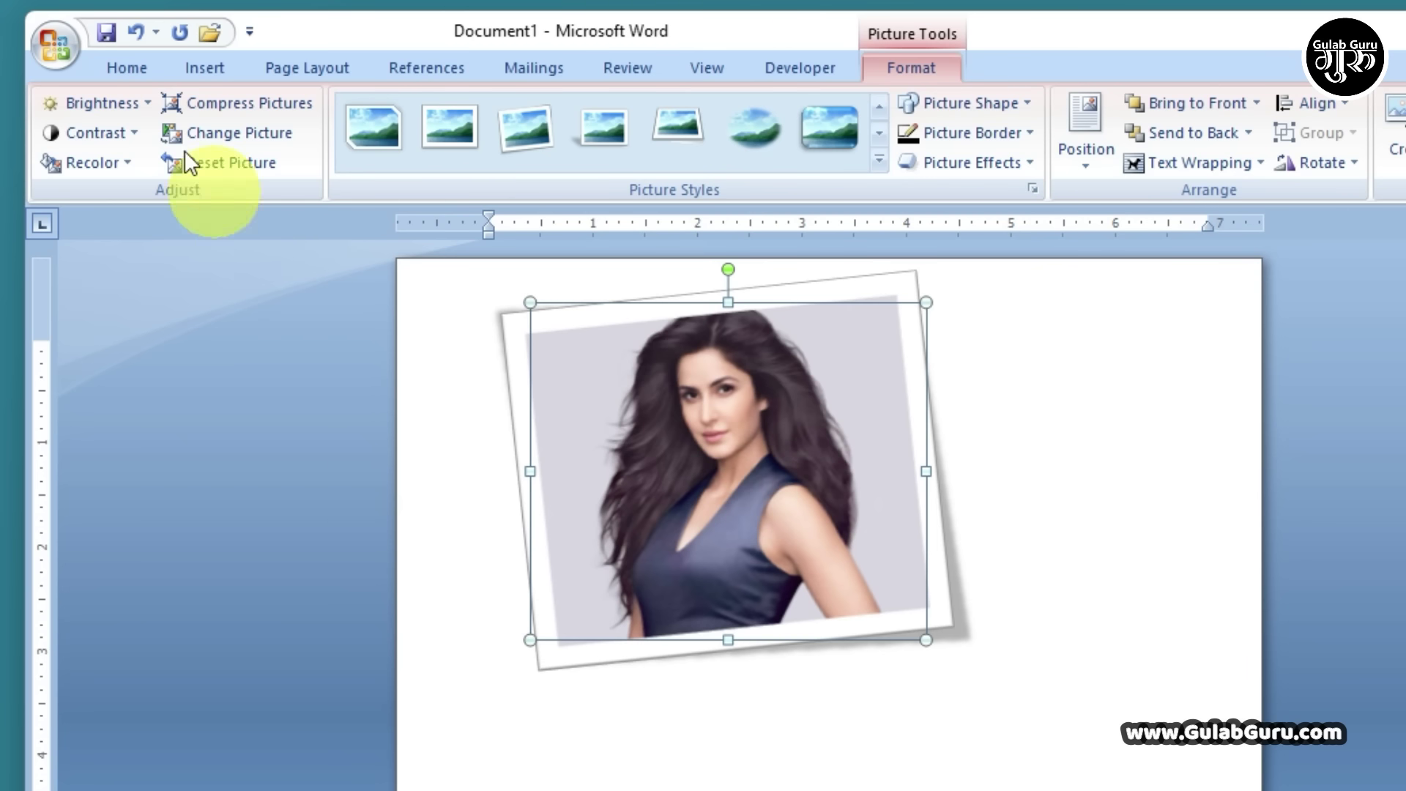
left_click(142, 106)
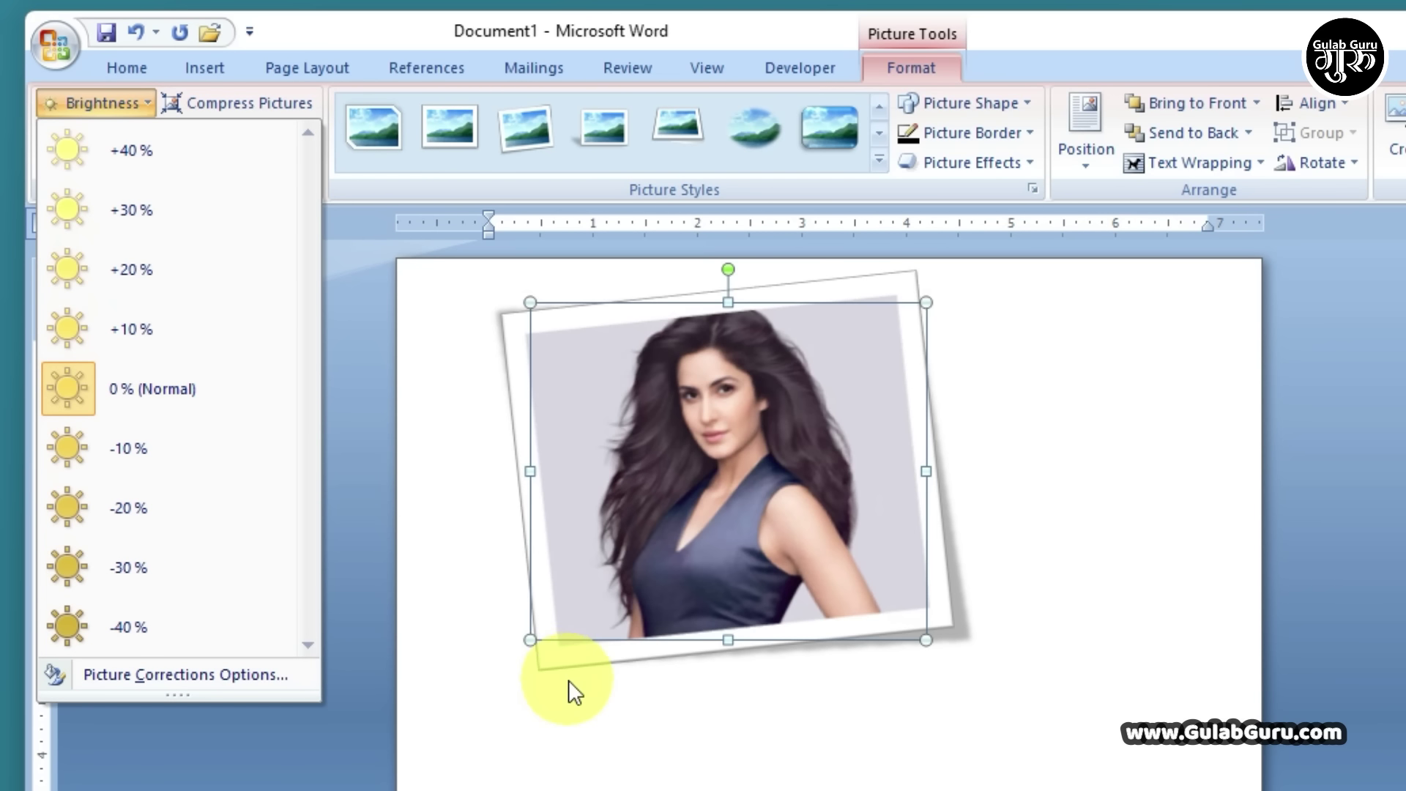
left_click(1019, 462)
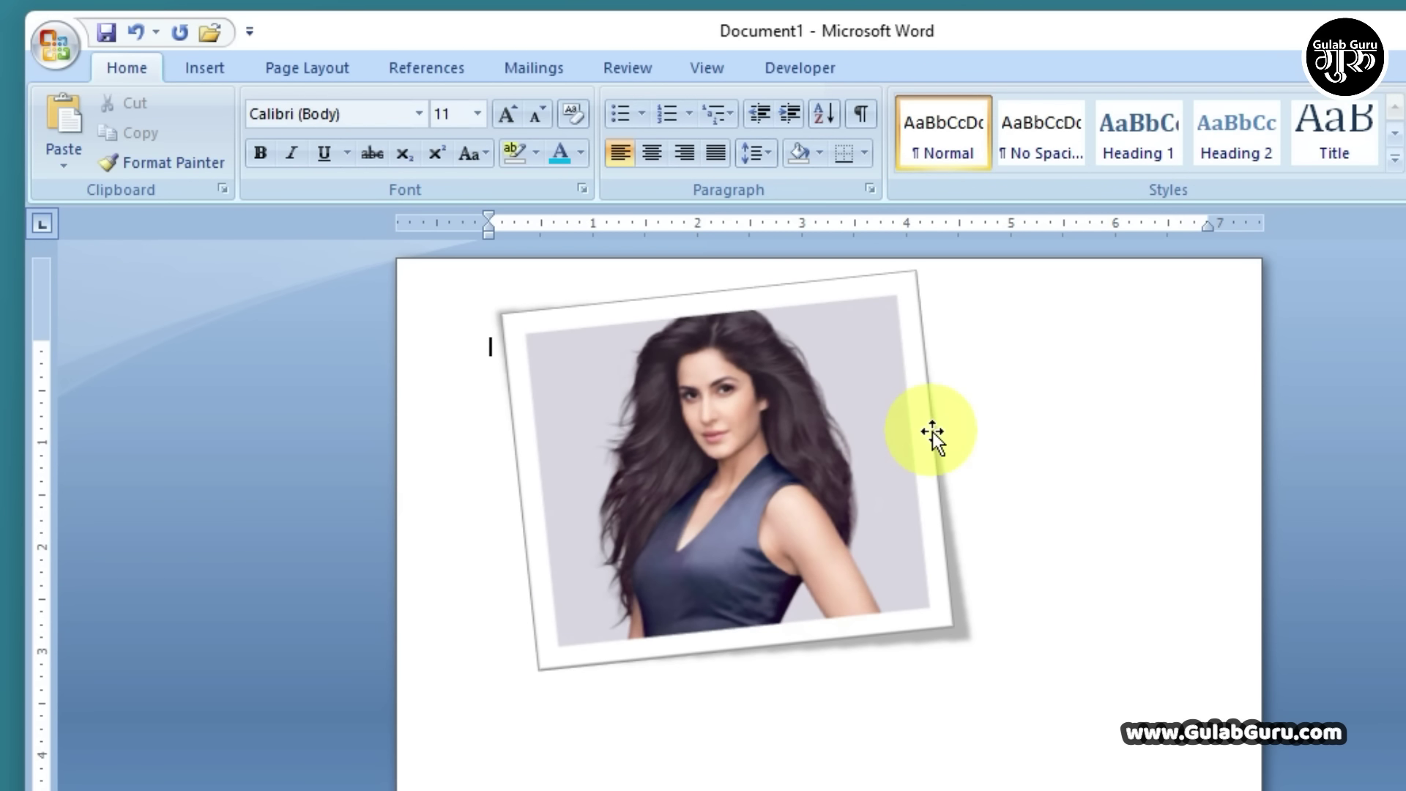
Search the clip art collections for COMPUTER across all media file types.
left_click(205, 68)
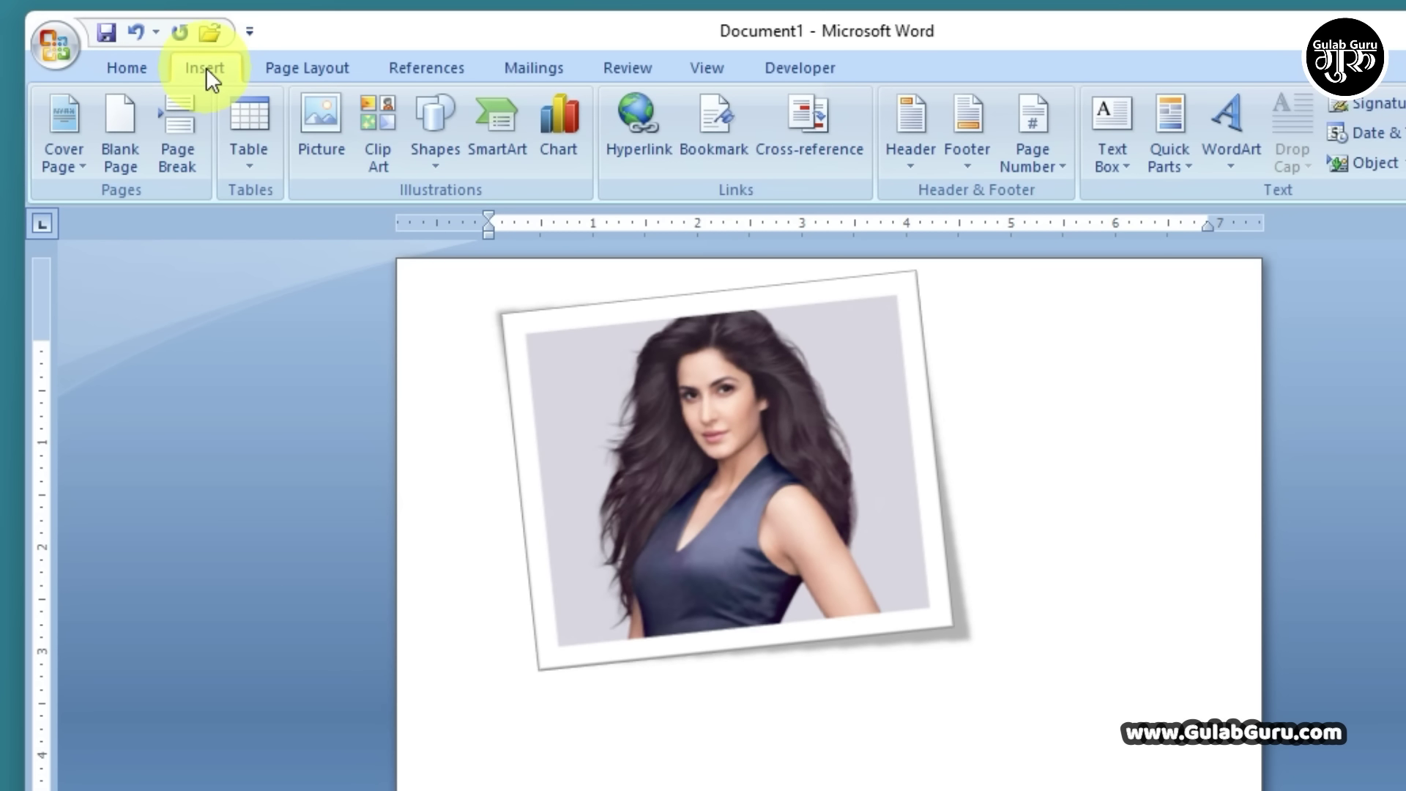
left_click(382, 151)
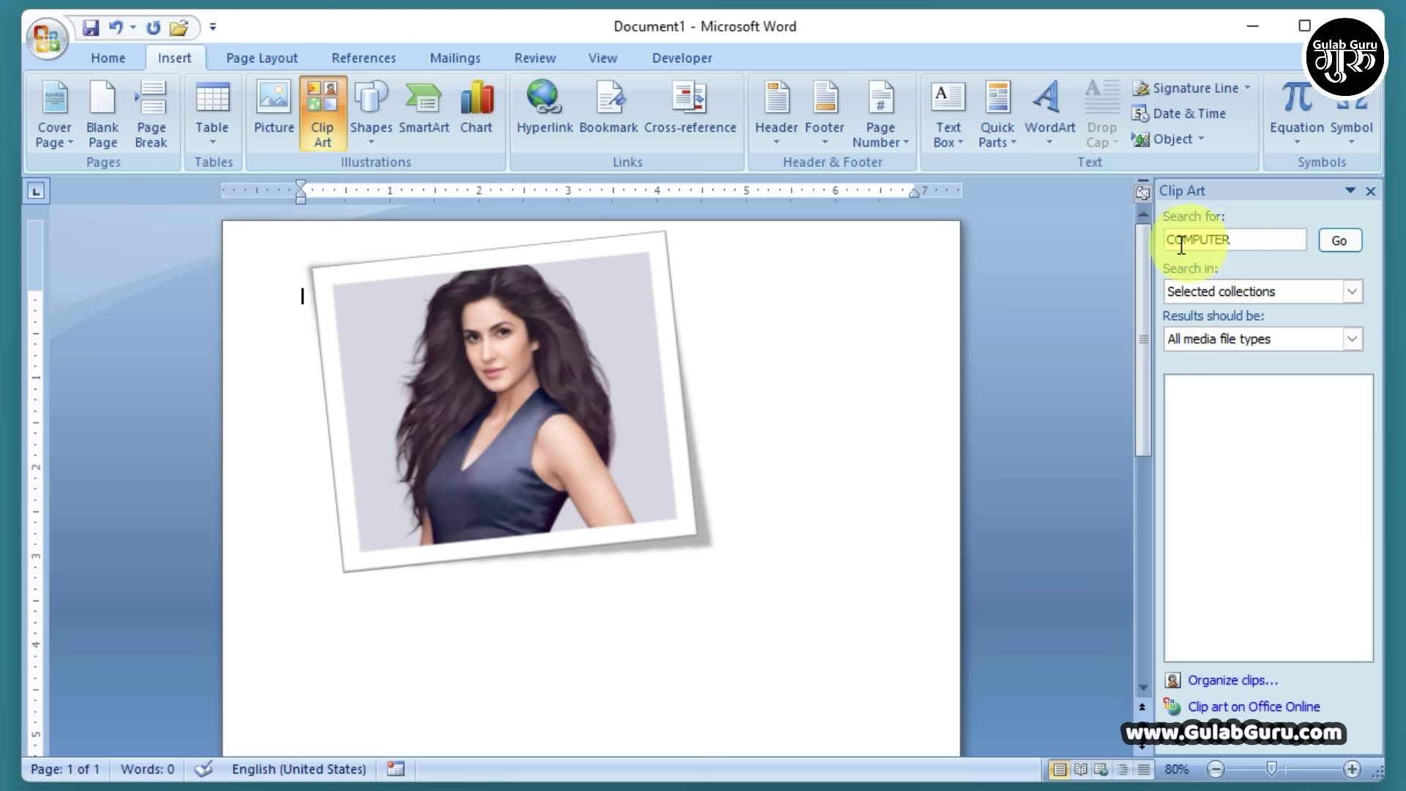
left_click_drag(1241, 239, 1172, 241)
left_click(1245, 241)
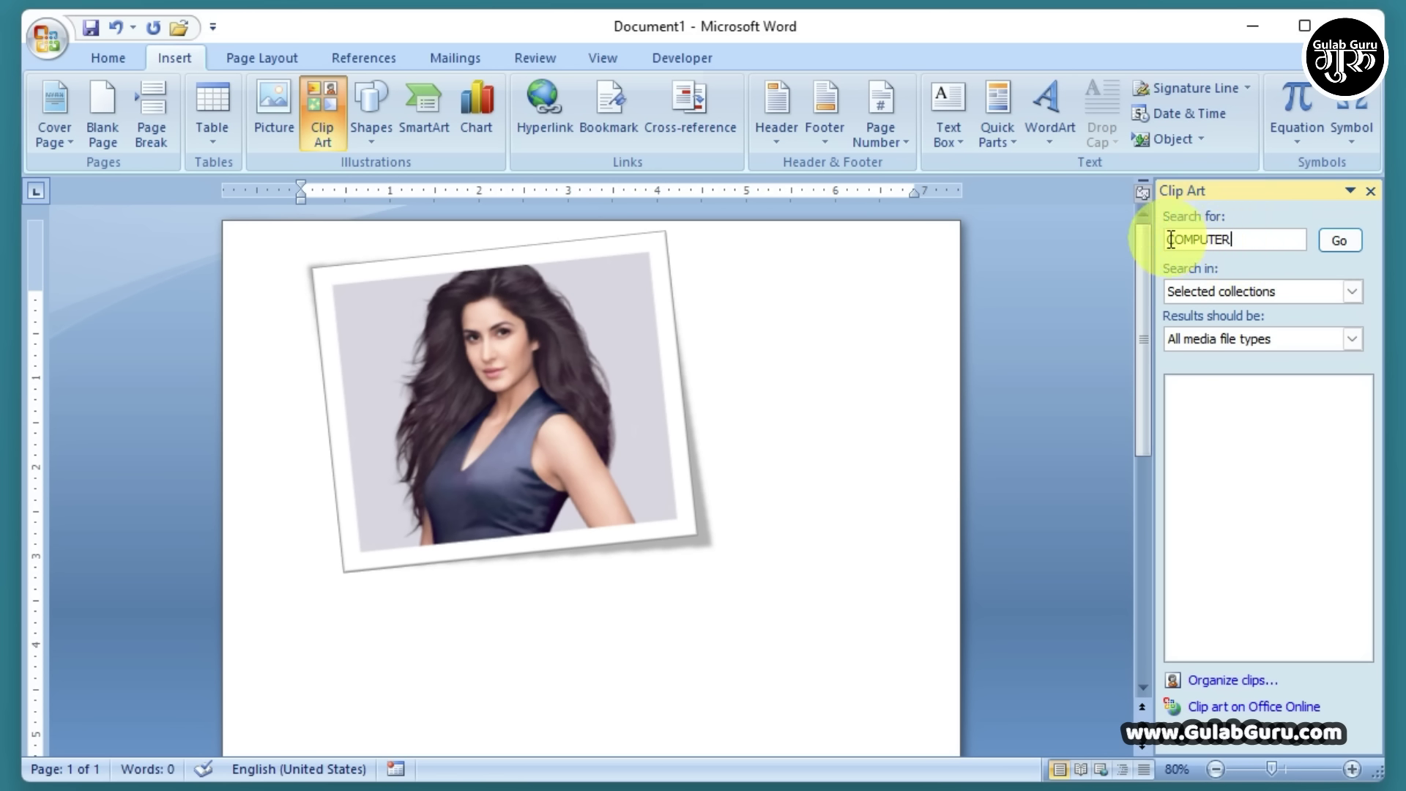
left_click(1338, 240)
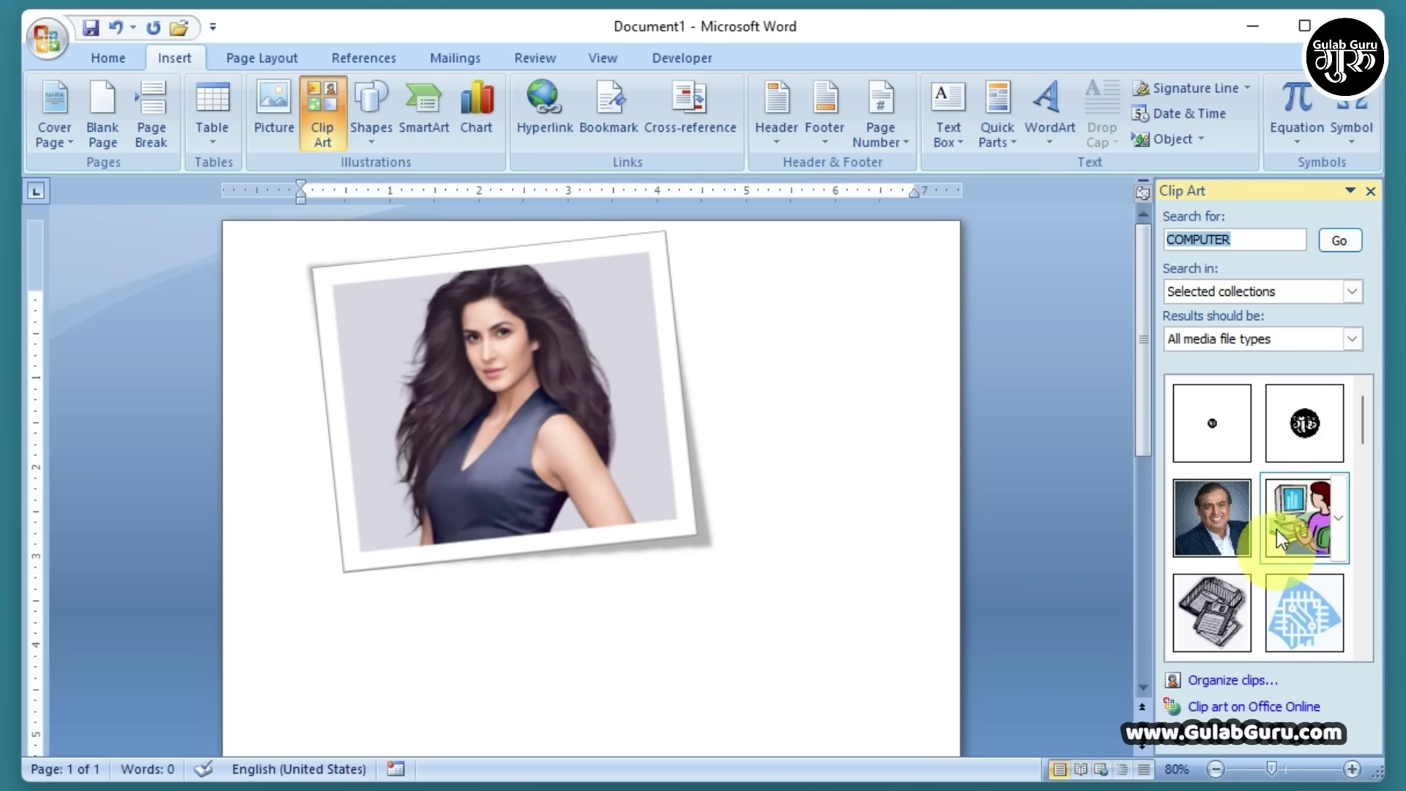
Insert the clip of the woman at a computer and the blue desktop computer clip into the document.
scroll(1278, 521, "down", 5)
scroll(1281, 524, "up", 5)
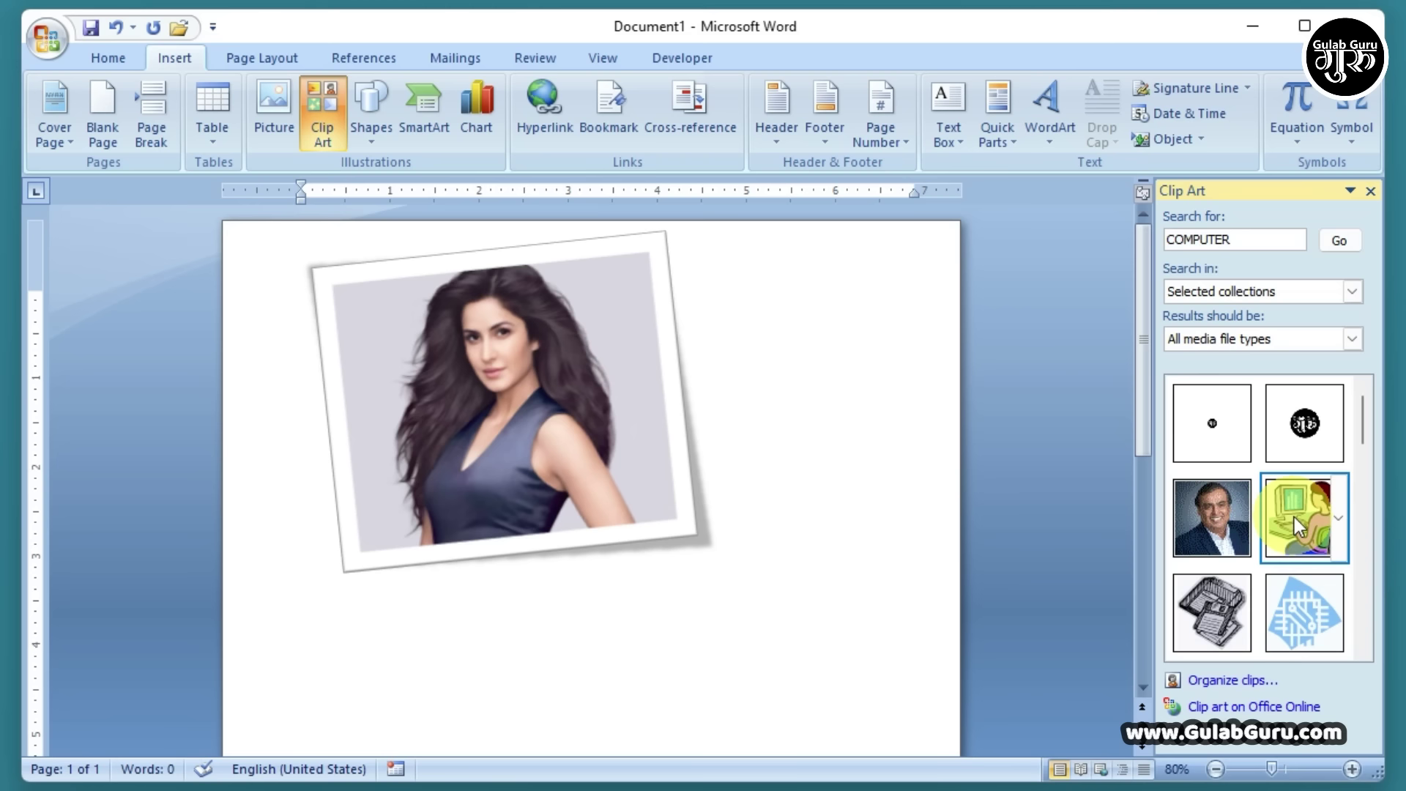
left_click_drag(1294, 517, 794, 506)
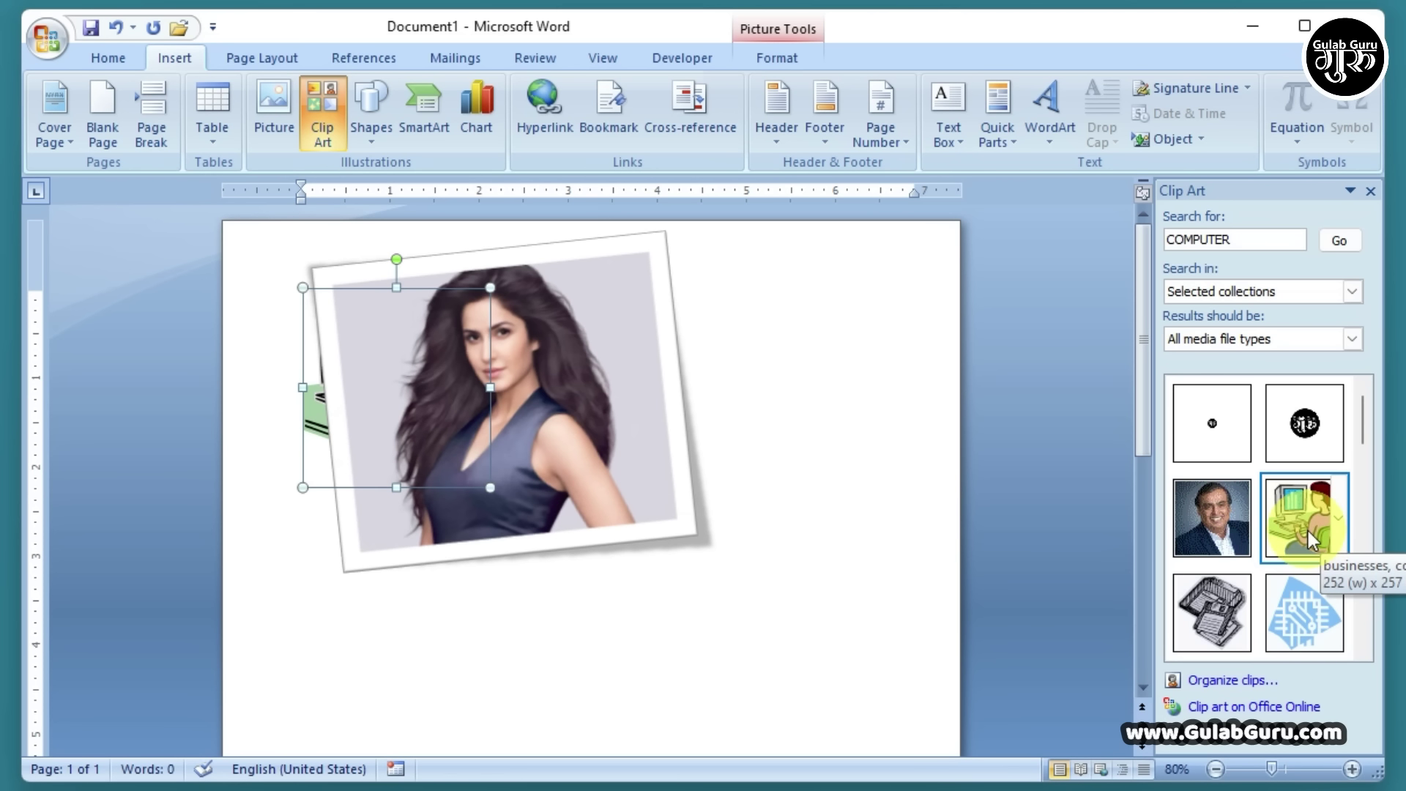
scroll(1308, 530, "down", 5)
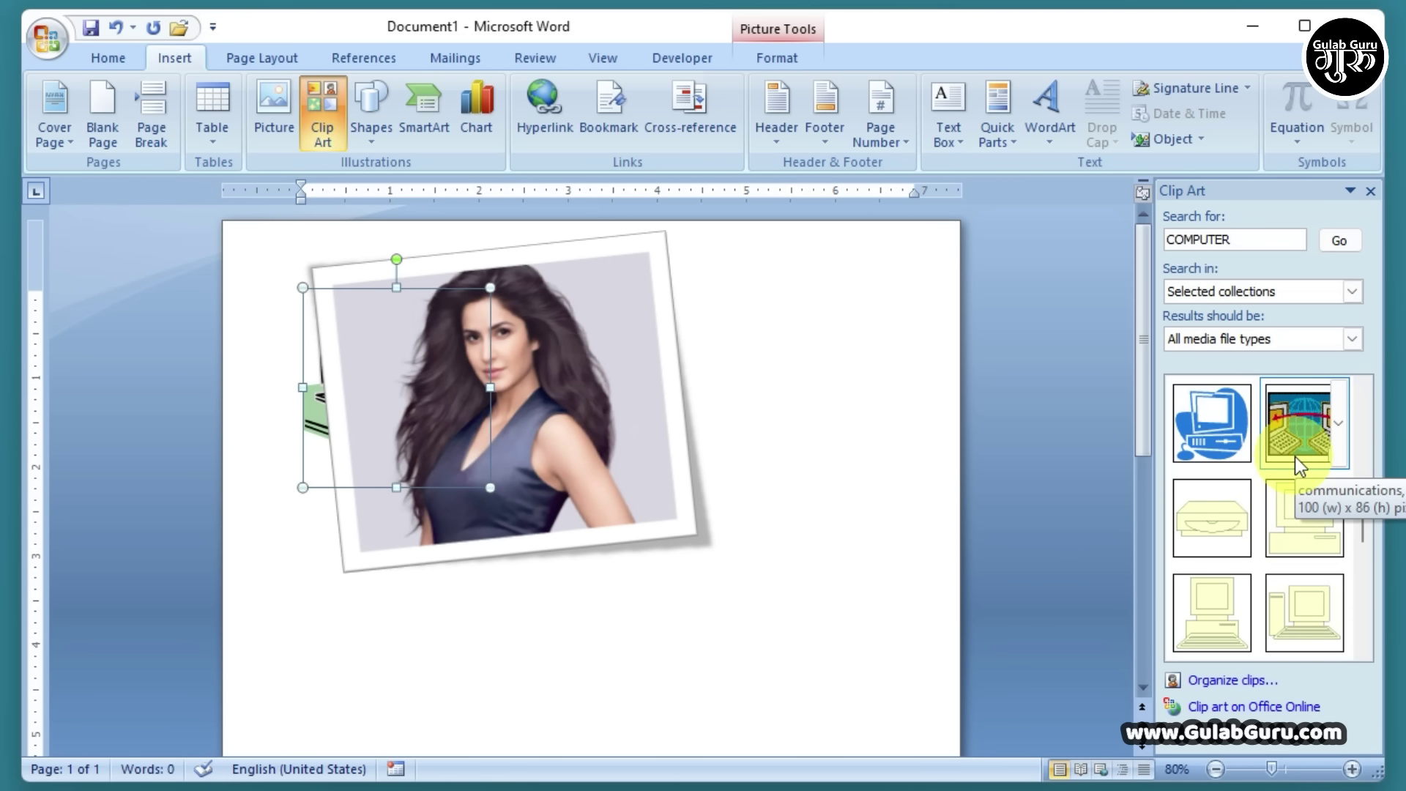
left_click_drag(1212, 425, 717, 467)
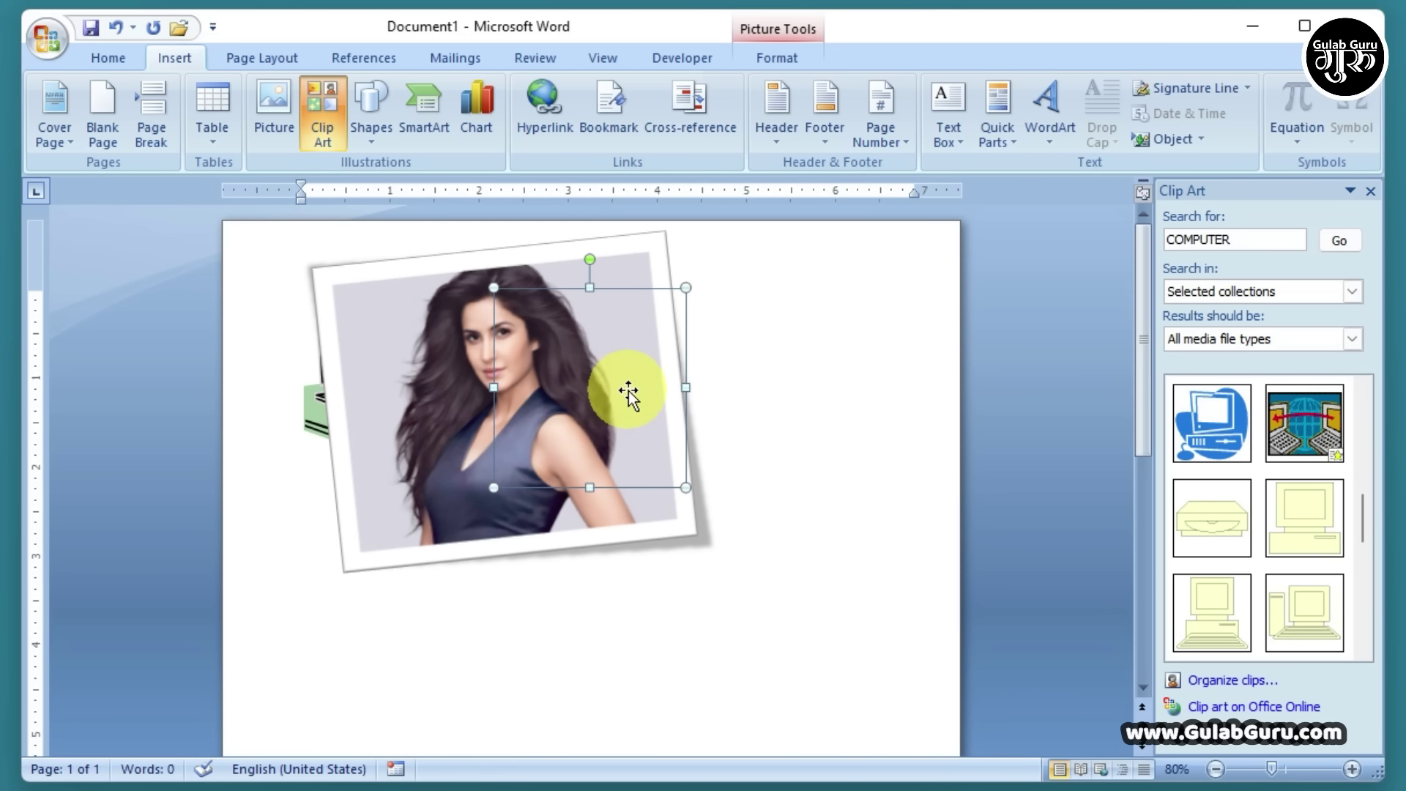
Set the blue computer clip's text wrapping to In Front of Text and move it to the right of the photo.
left_click(780, 56)
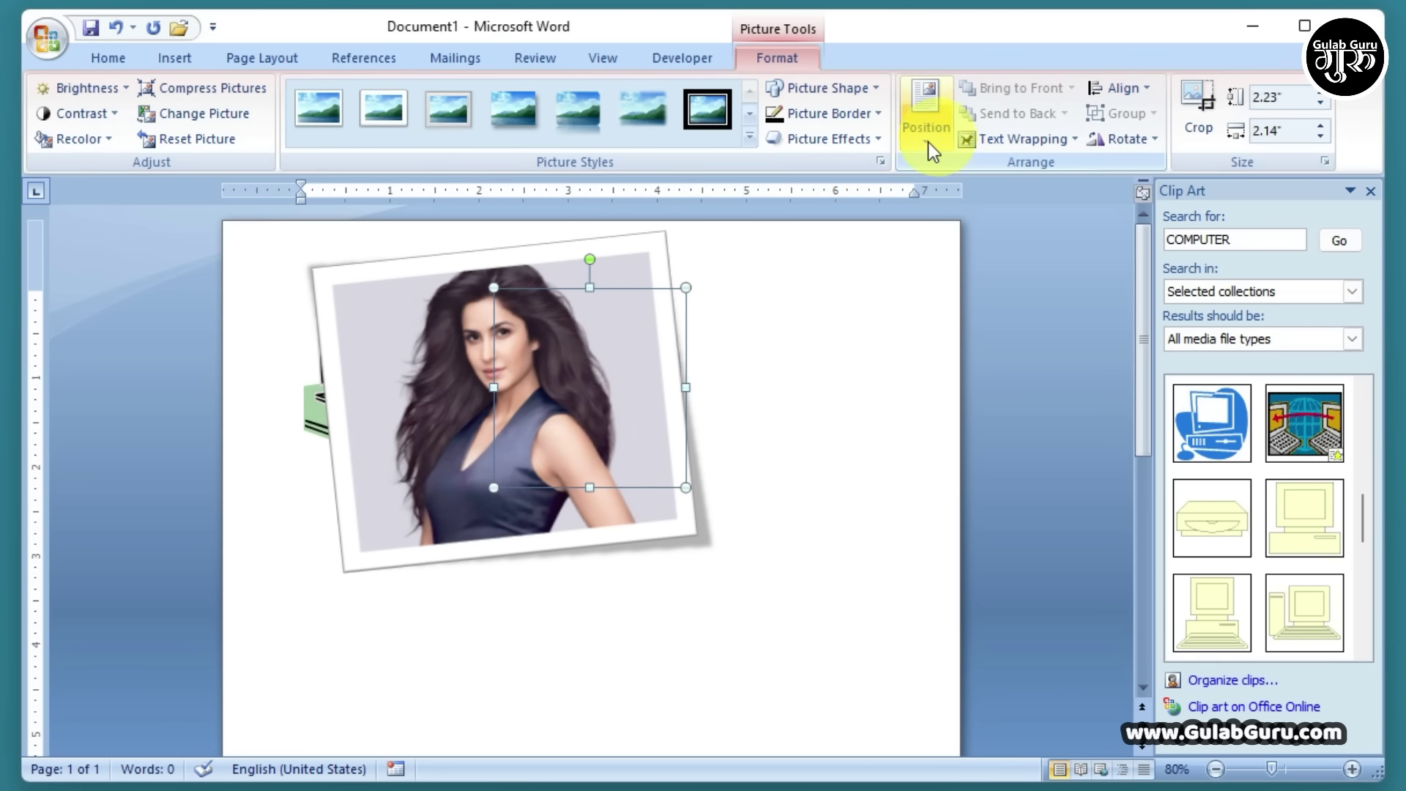
left_click(1043, 143)
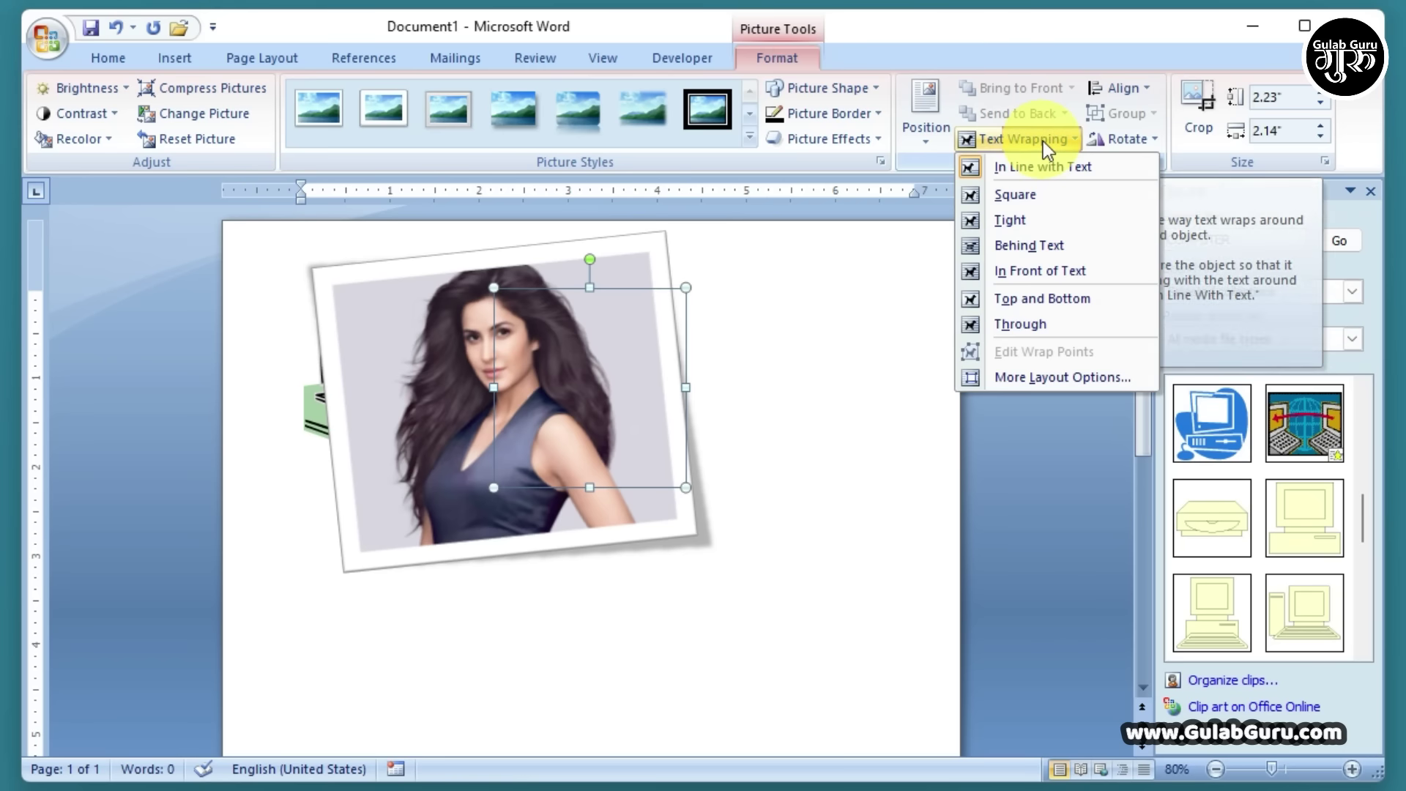
left_click(1030, 269)
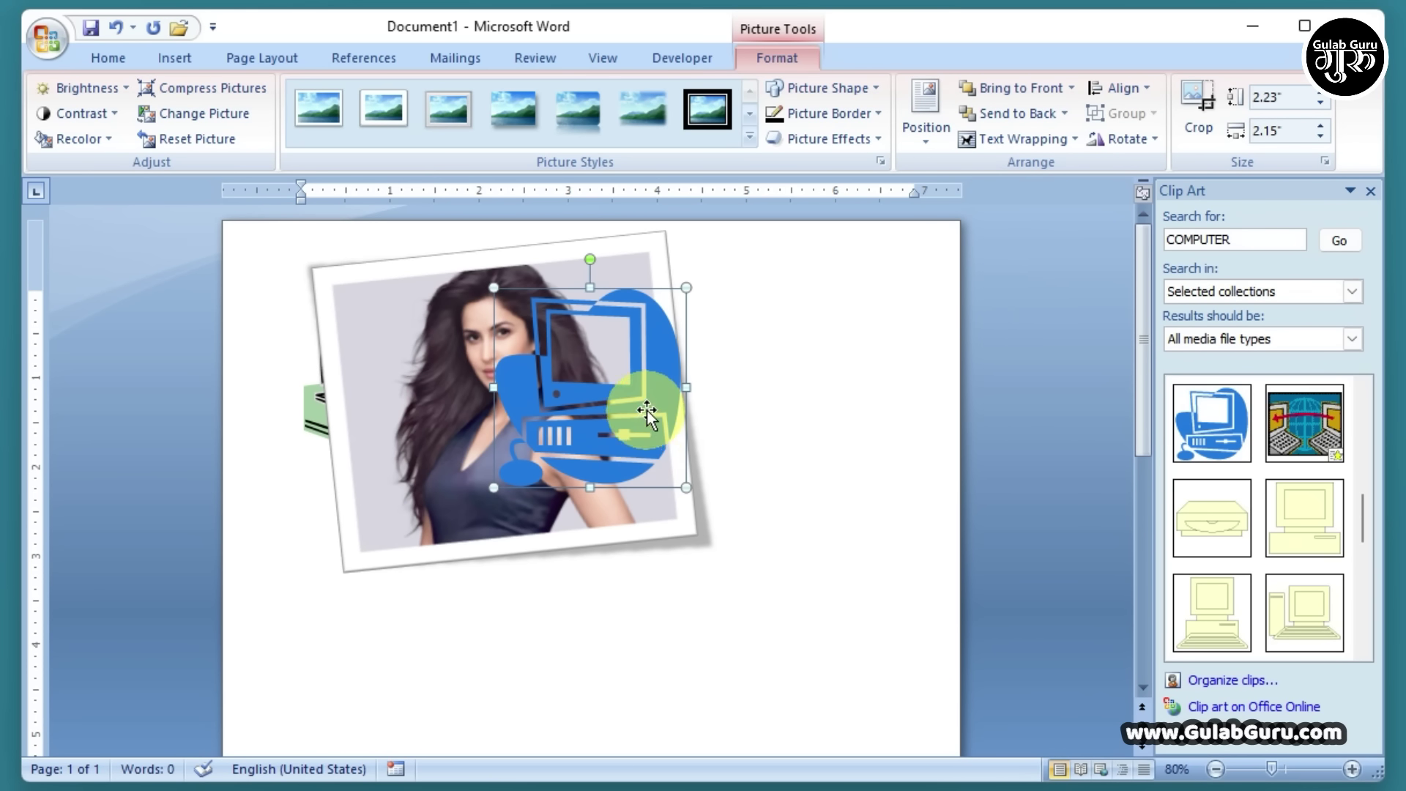
left_click_drag(643, 401, 882, 397)
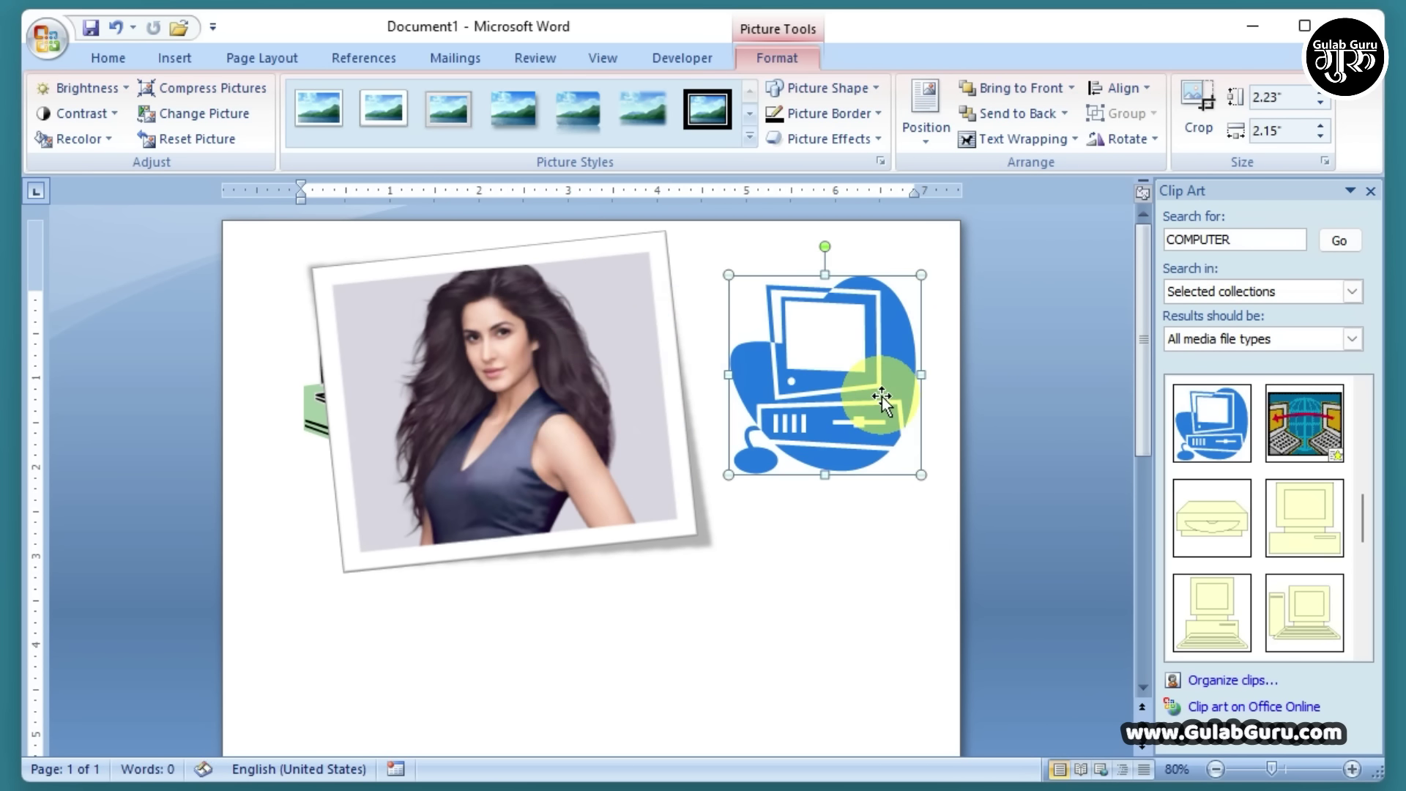
Set the clip of the woman at a computer to In Front of Text and place it below the blue computer.
left_click(392, 443)
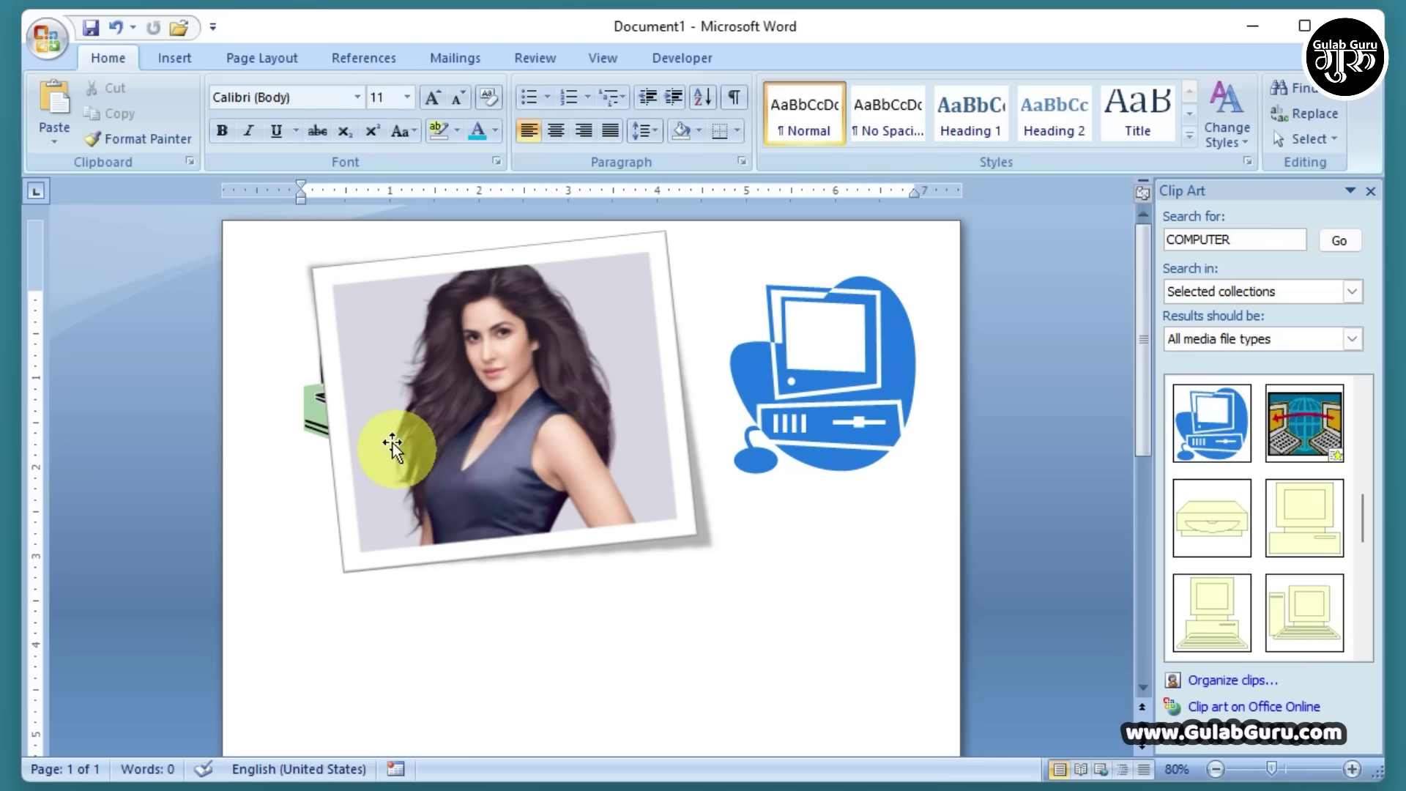
left_click(317, 405)
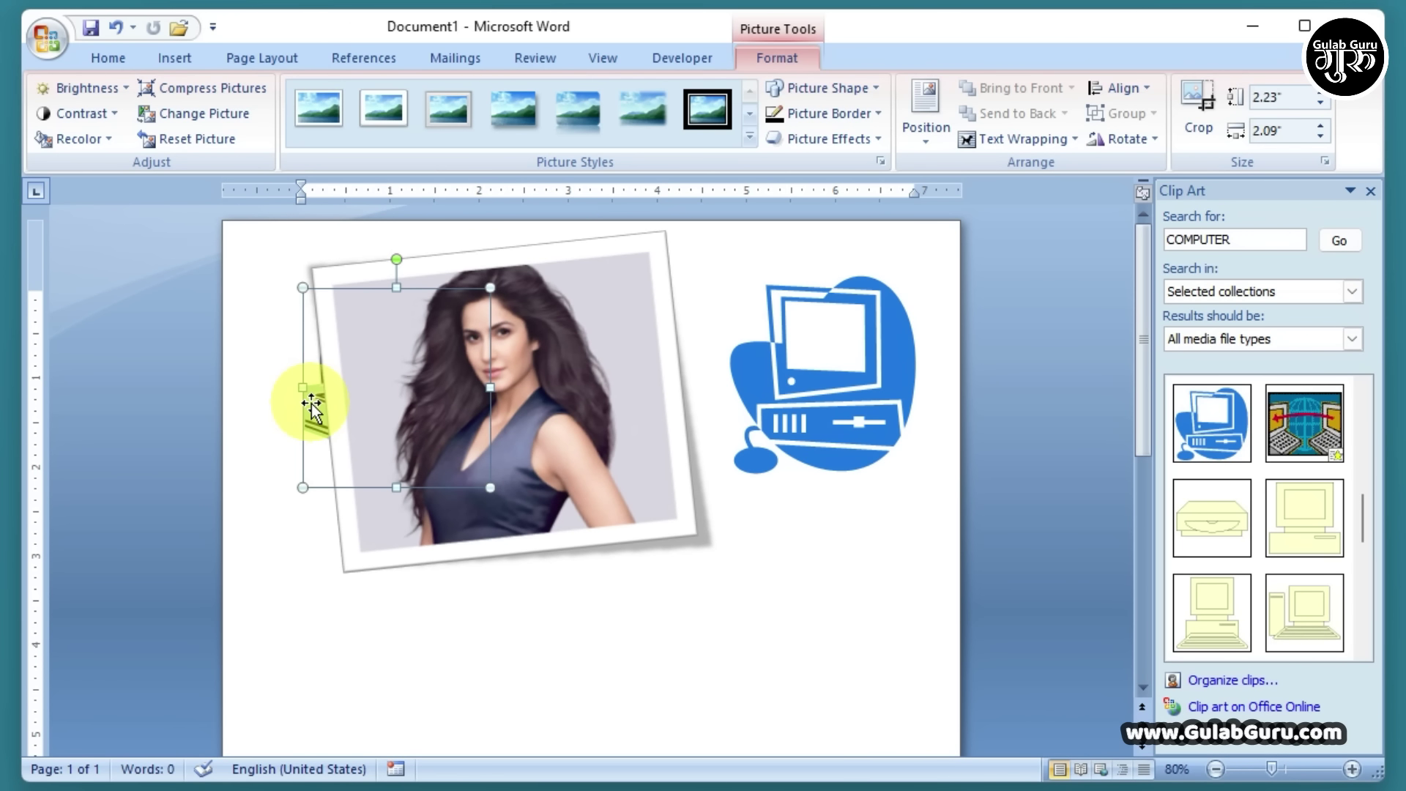
left_click(1066, 137)
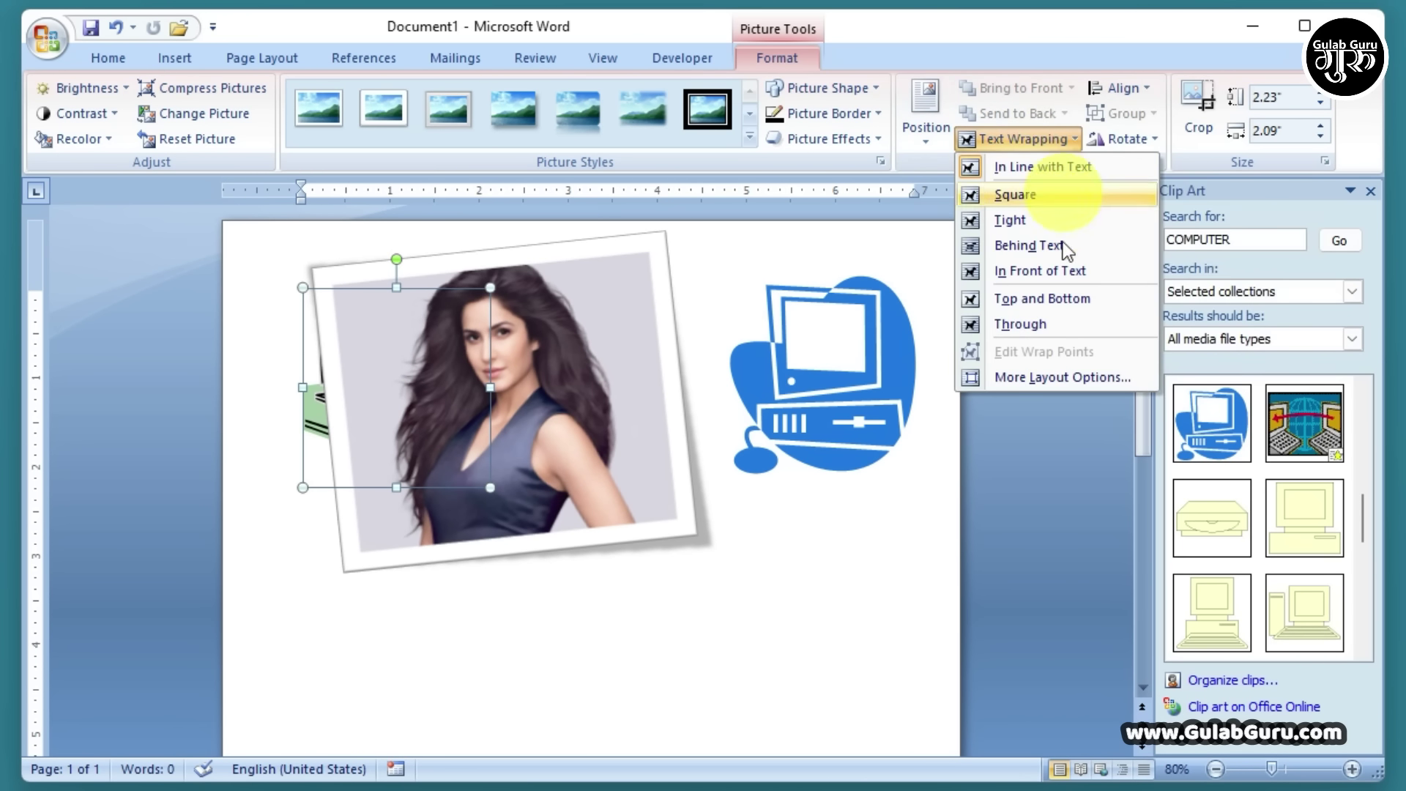
left_click(1042, 272)
left_click_drag(340, 414, 758, 623)
left_click(624, 645)
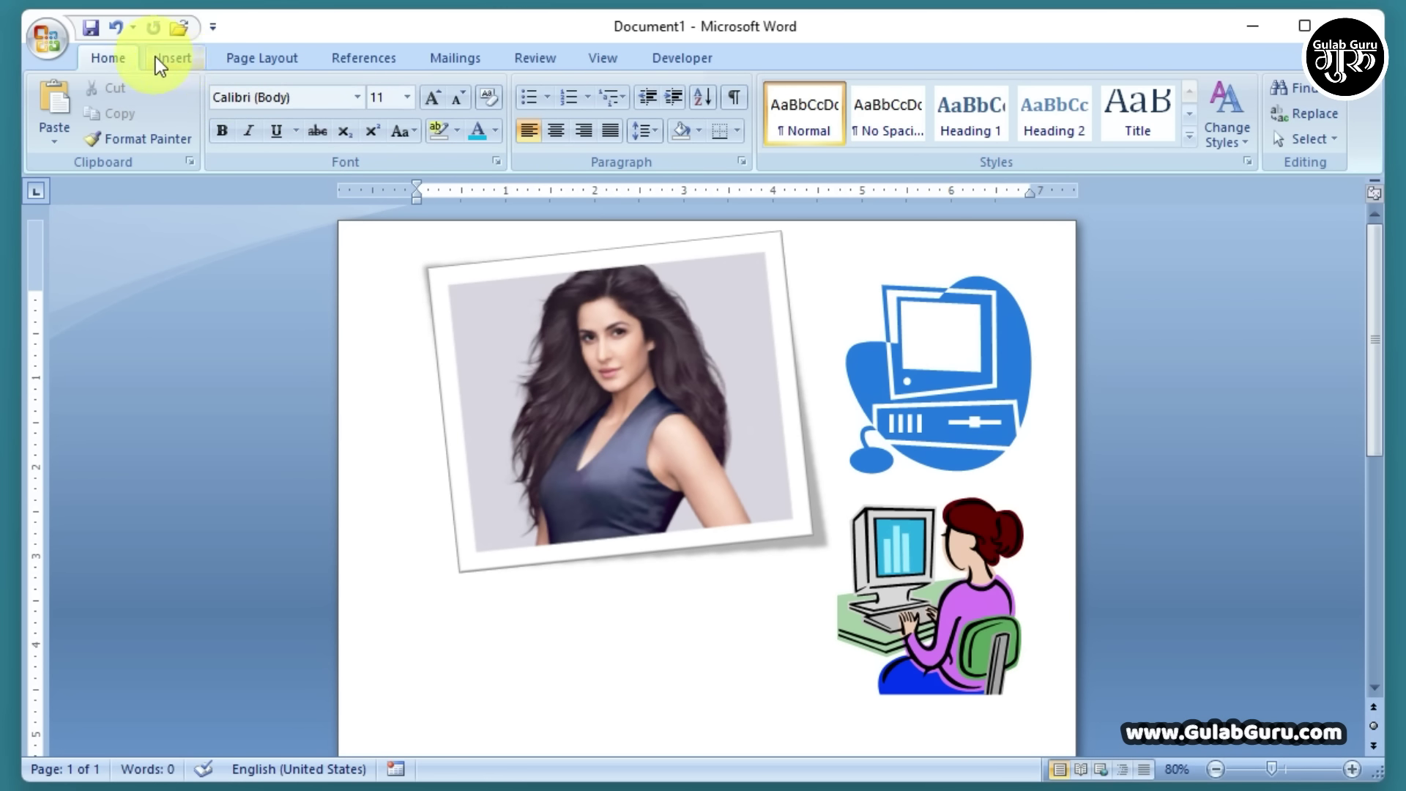
Draw a rounded rectangle about 2.44" high by 2.1" wide and place it at the photo's lower right corner.
left_click(179, 57)
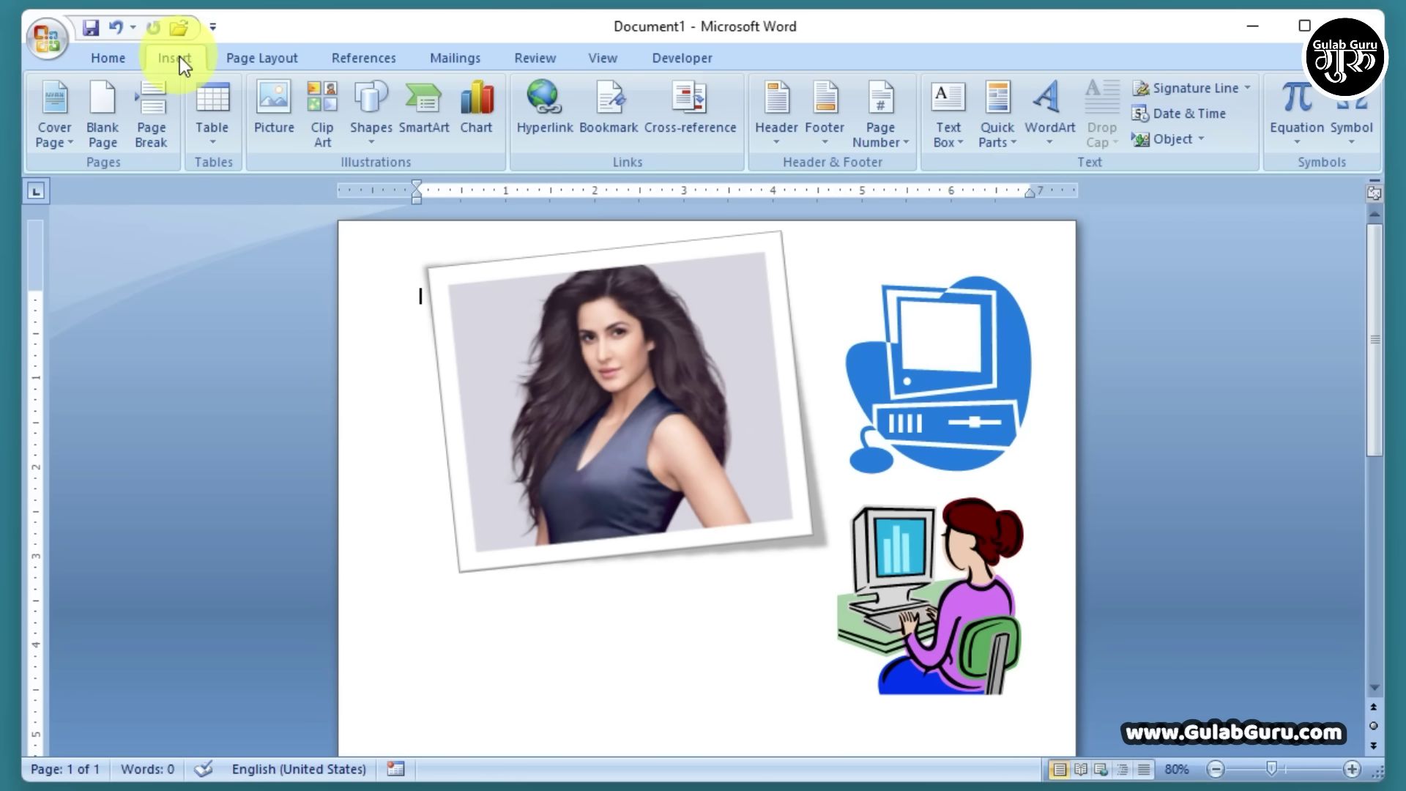
left_click(372, 135)
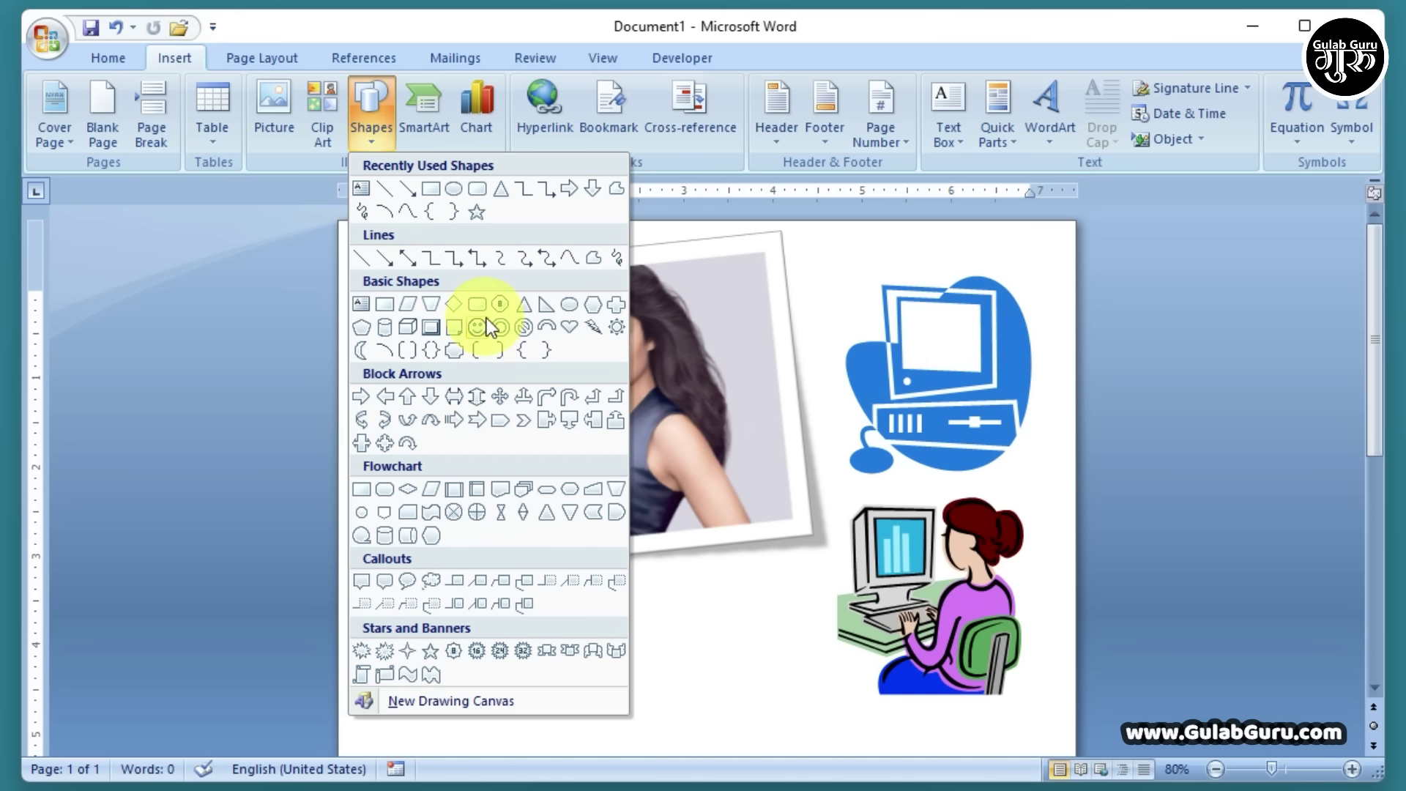
left_click(475, 190)
mouse_move(382, 515)
left_mouse_down()
mouse_move(493, 678)
mouse_move(597, 713)
mouse_move(548, 732)
left_mouse_up()
left_click_drag(470, 663, 449, 672)
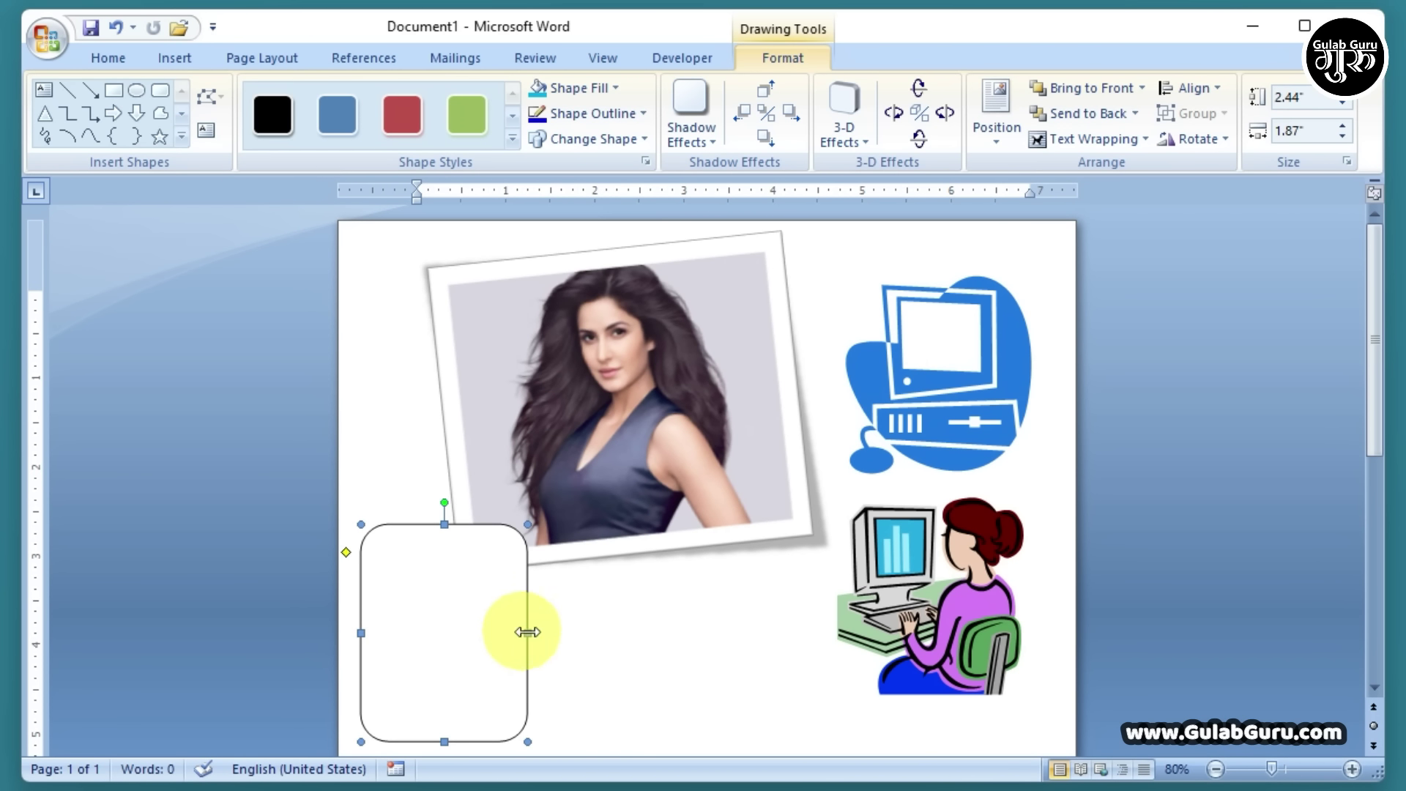
left_click_drag(533, 632, 725, 637)
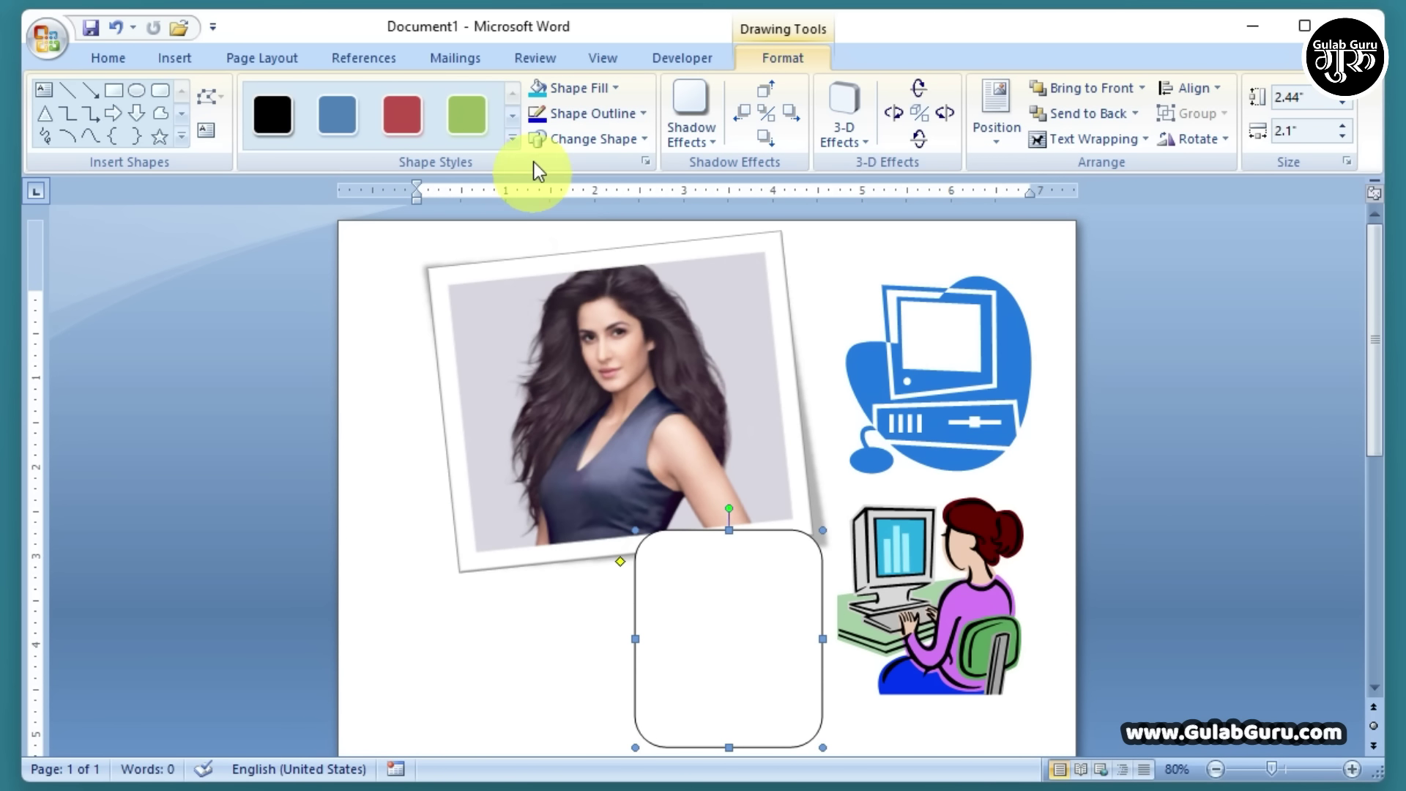
left_click(512, 137)
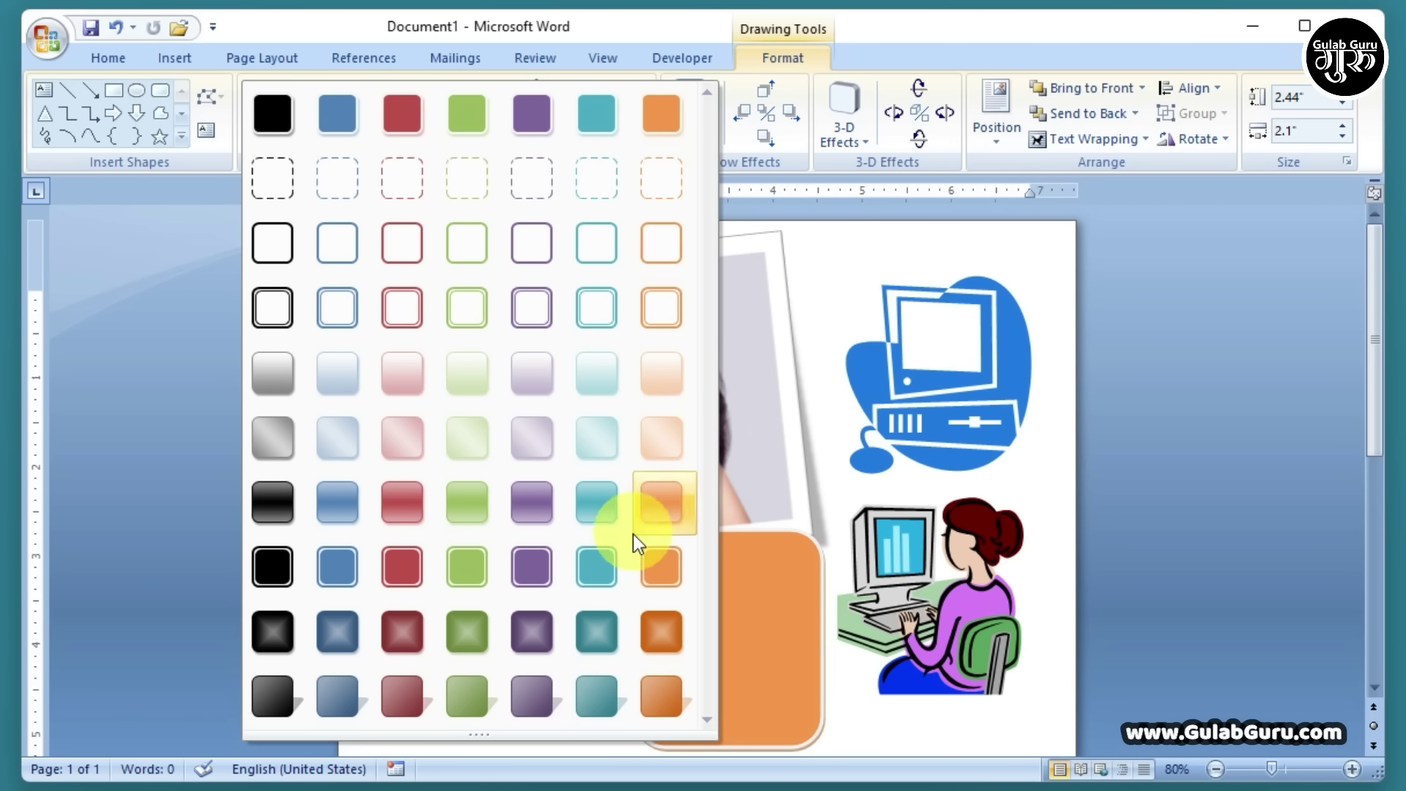
left_click(838, 684)
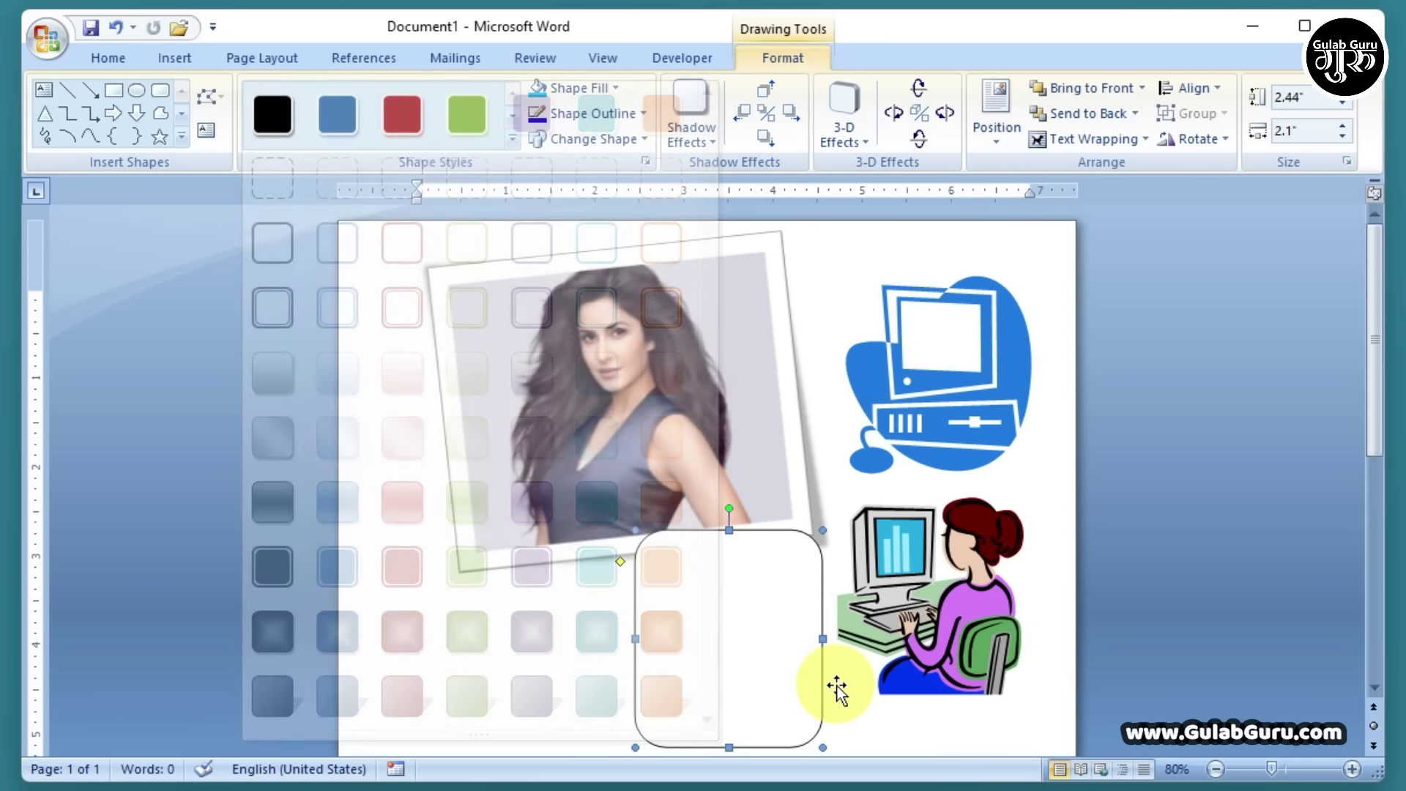
left_click(614, 85)
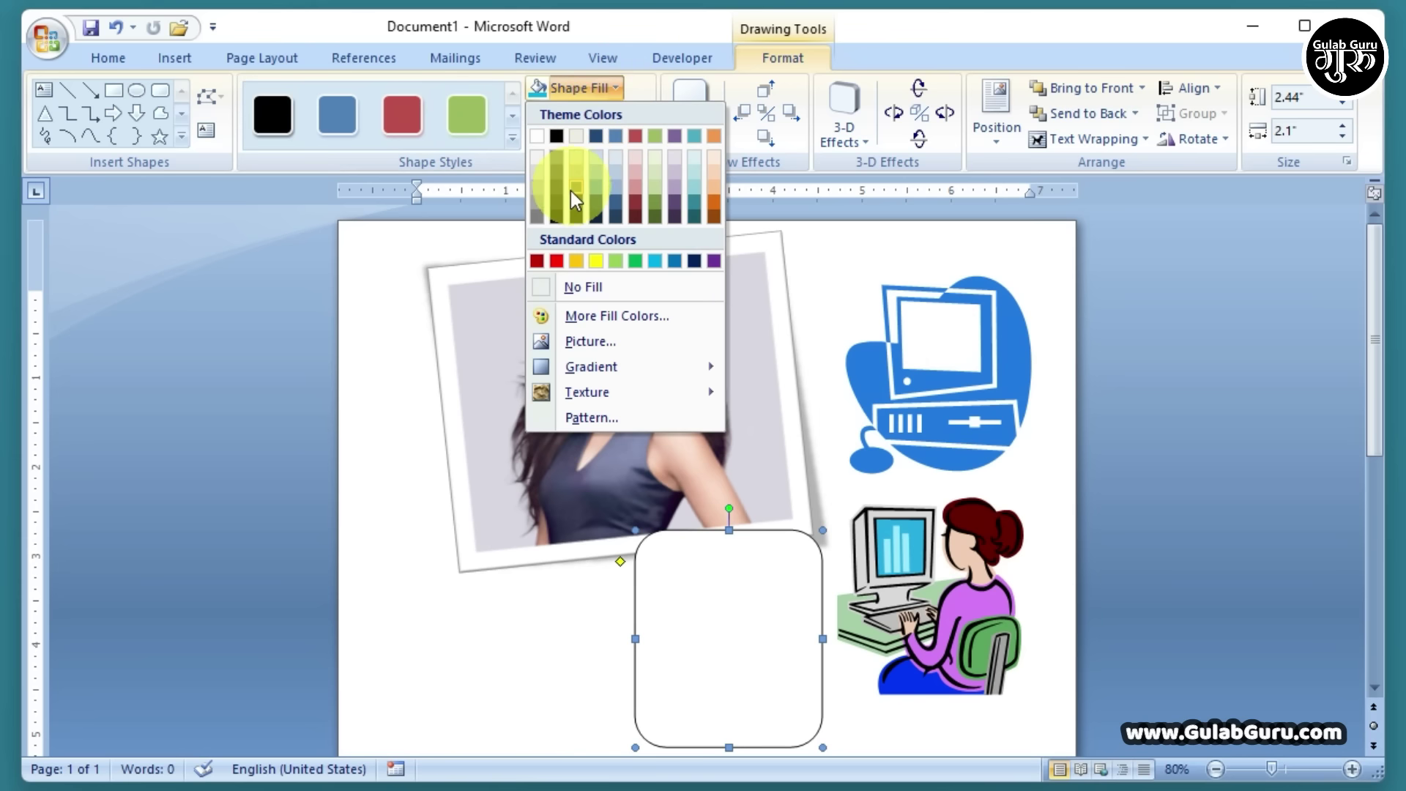
left_click(374, 324)
left_click(639, 115)
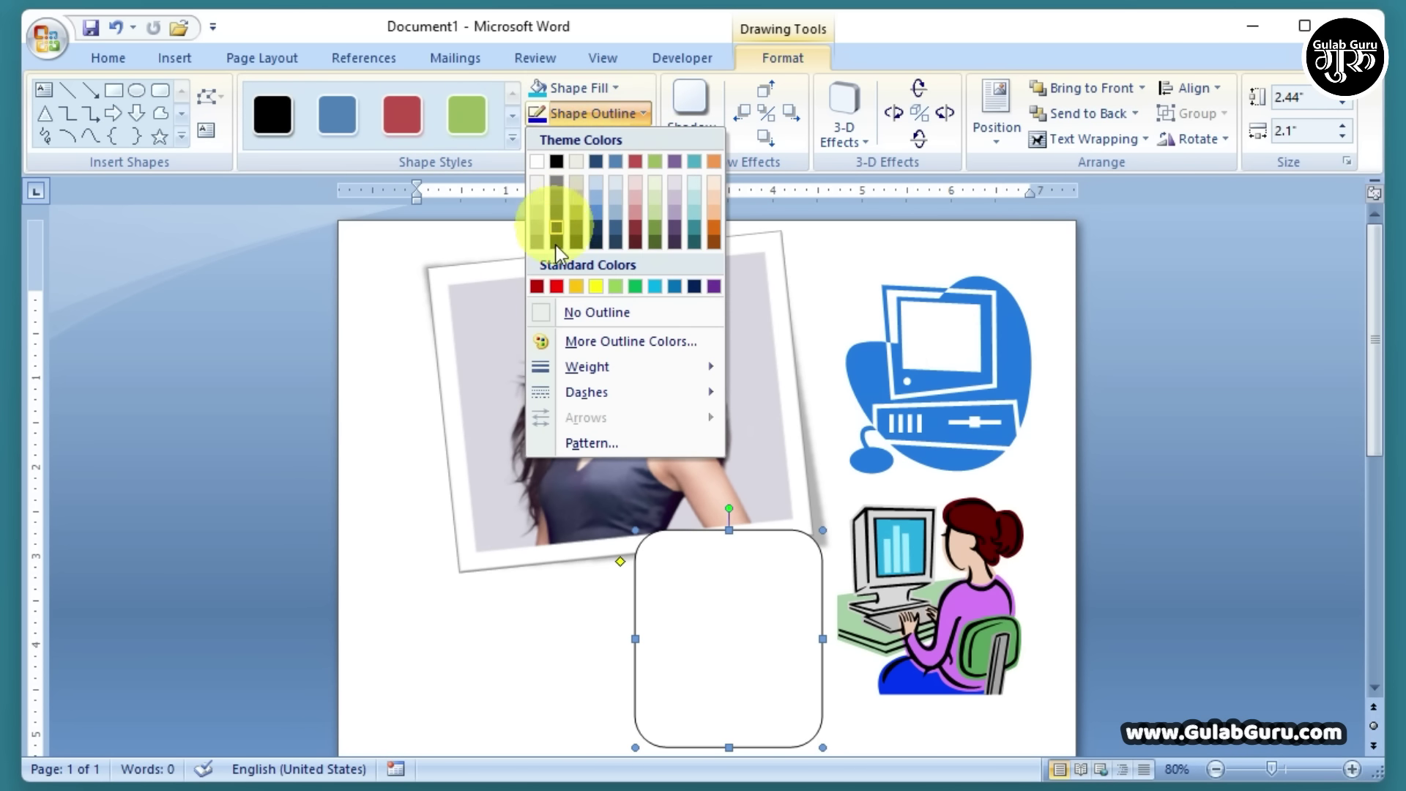
mouse_move(603, 372)
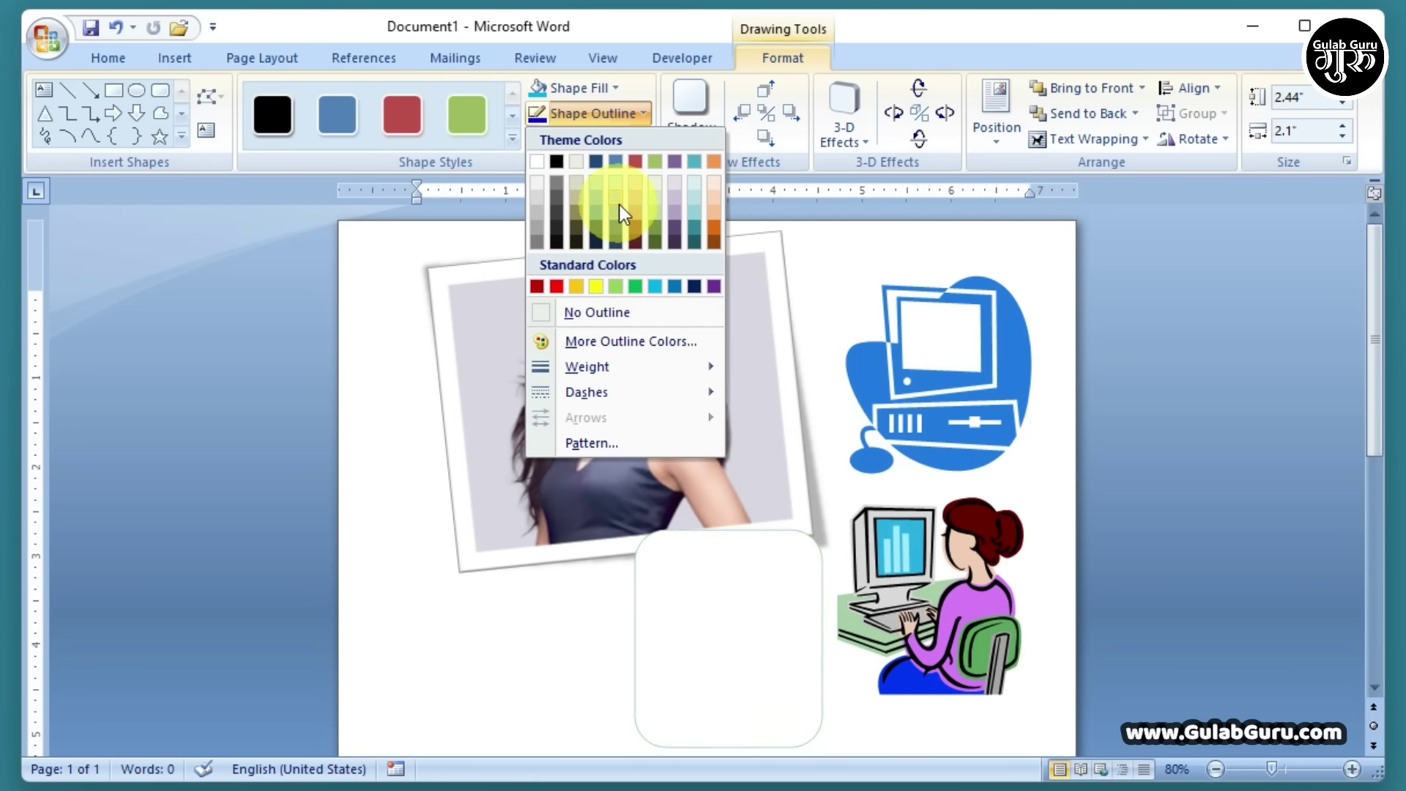
left_click(729, 639)
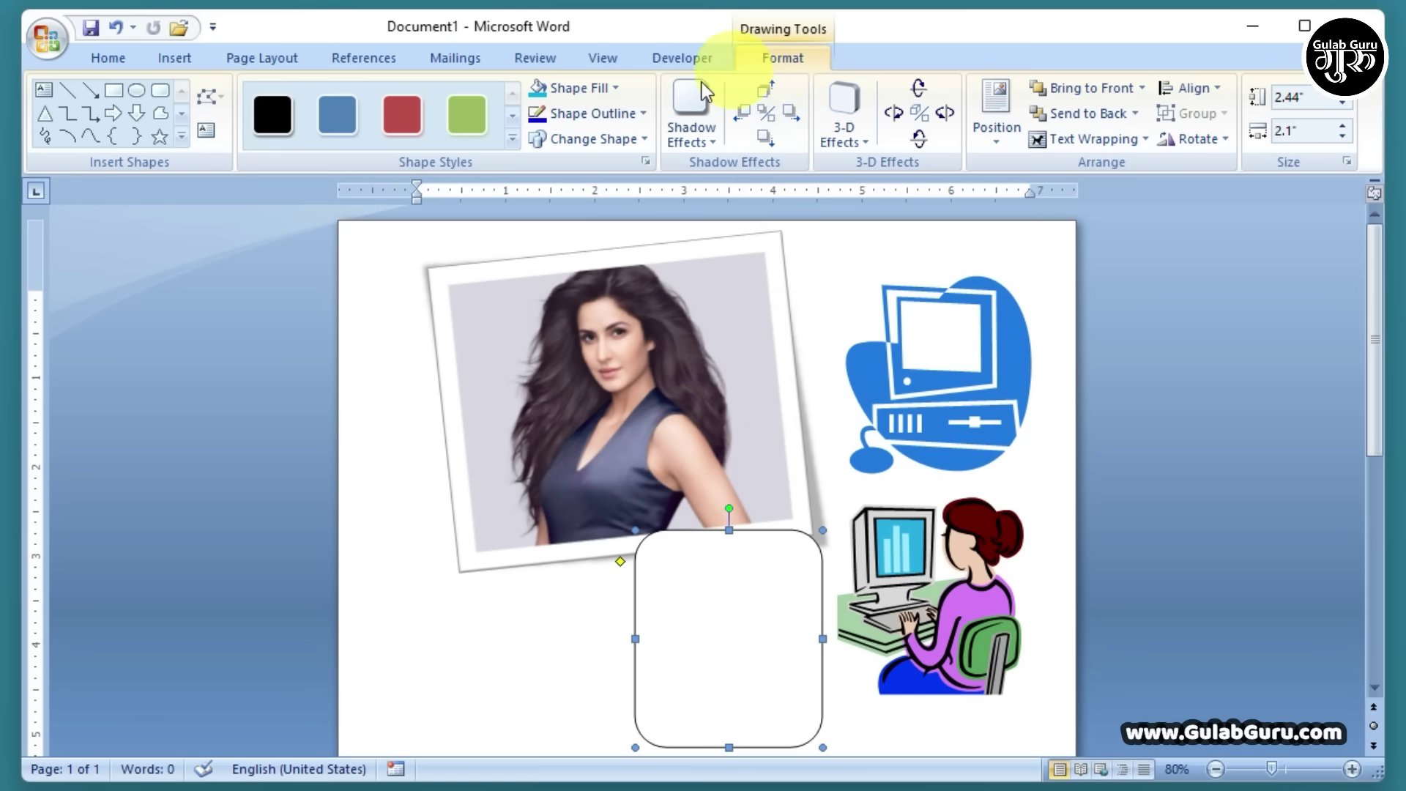
Fill the rounded rectangle with the picture of the boy in a white shirt and tie from the Student photo folder.
left_click(614, 89)
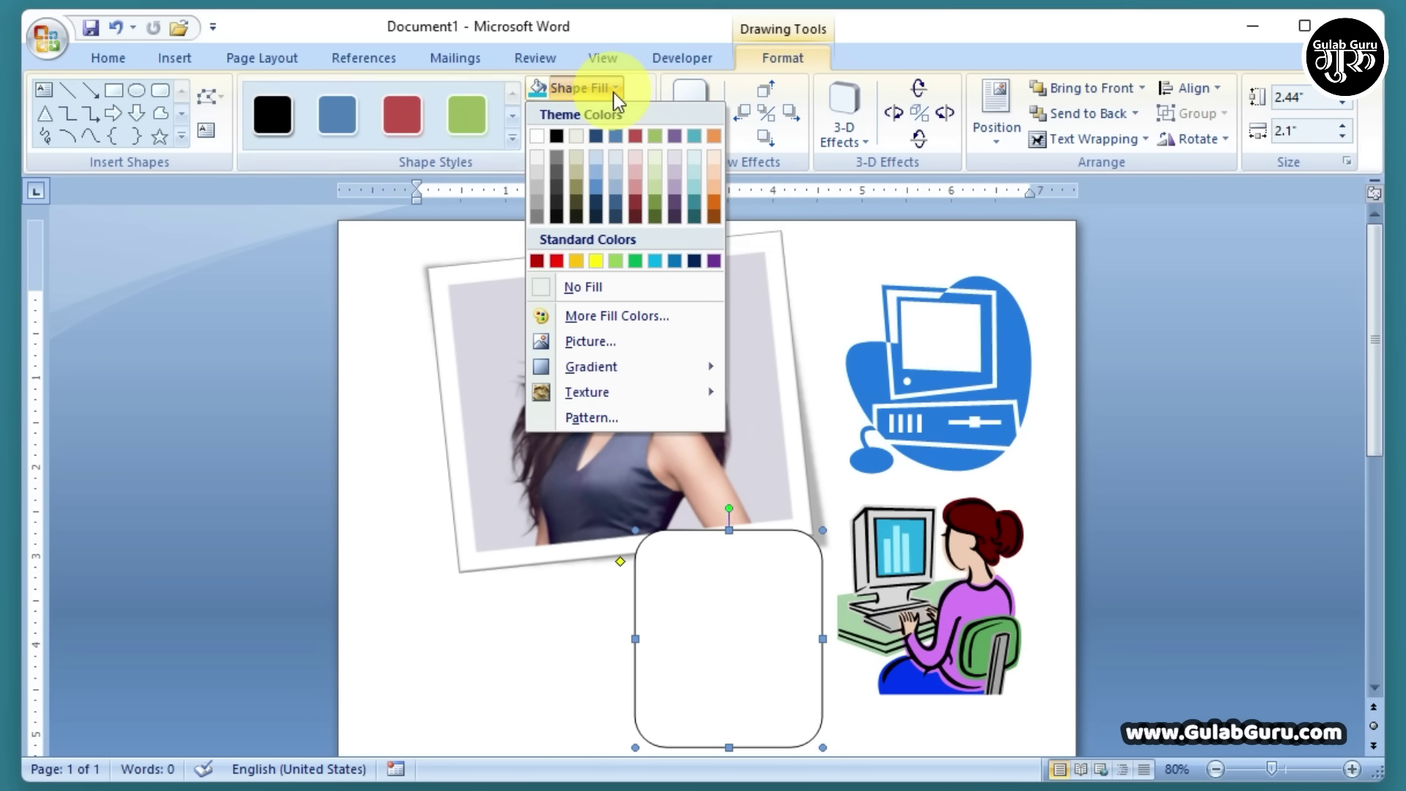
left_click(583, 343)
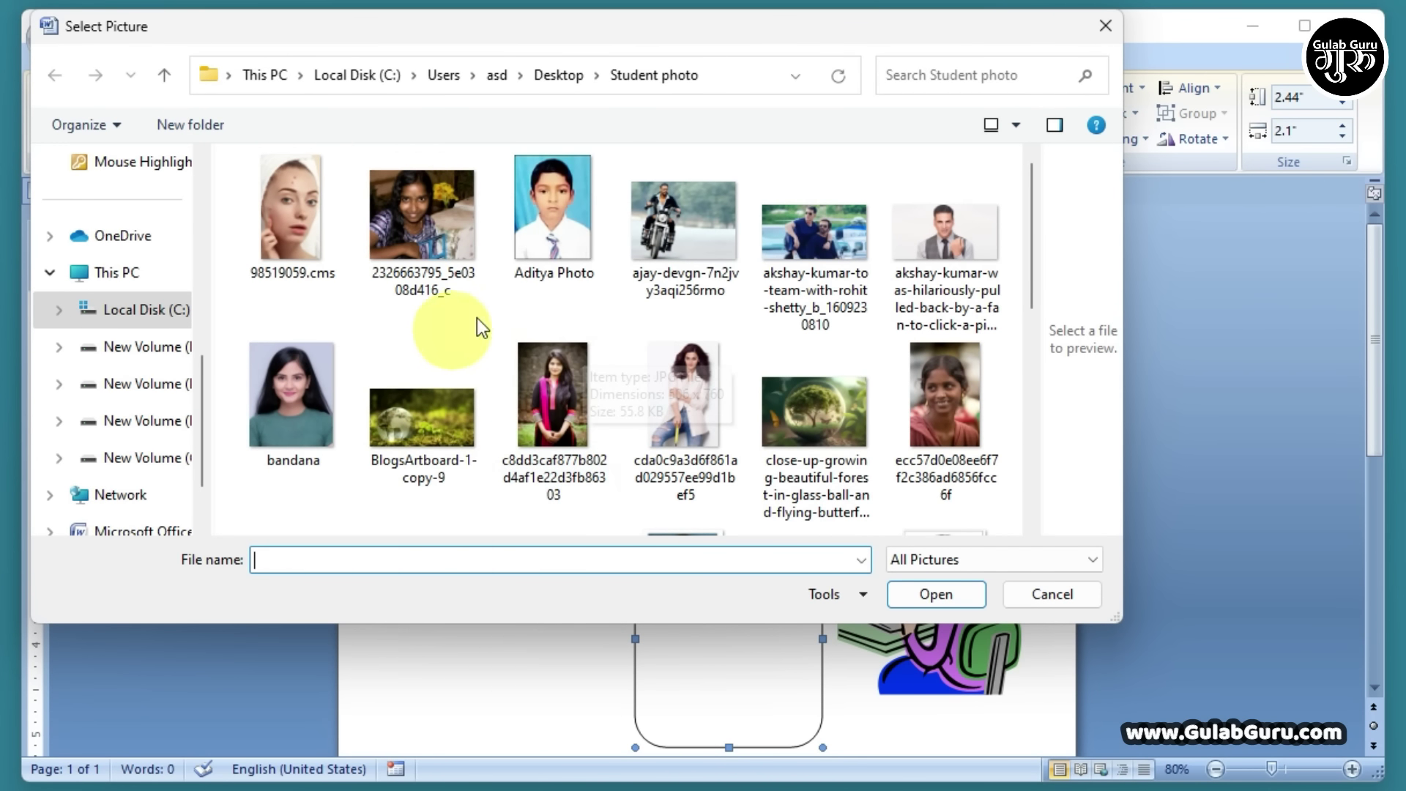
left_click(558, 199)
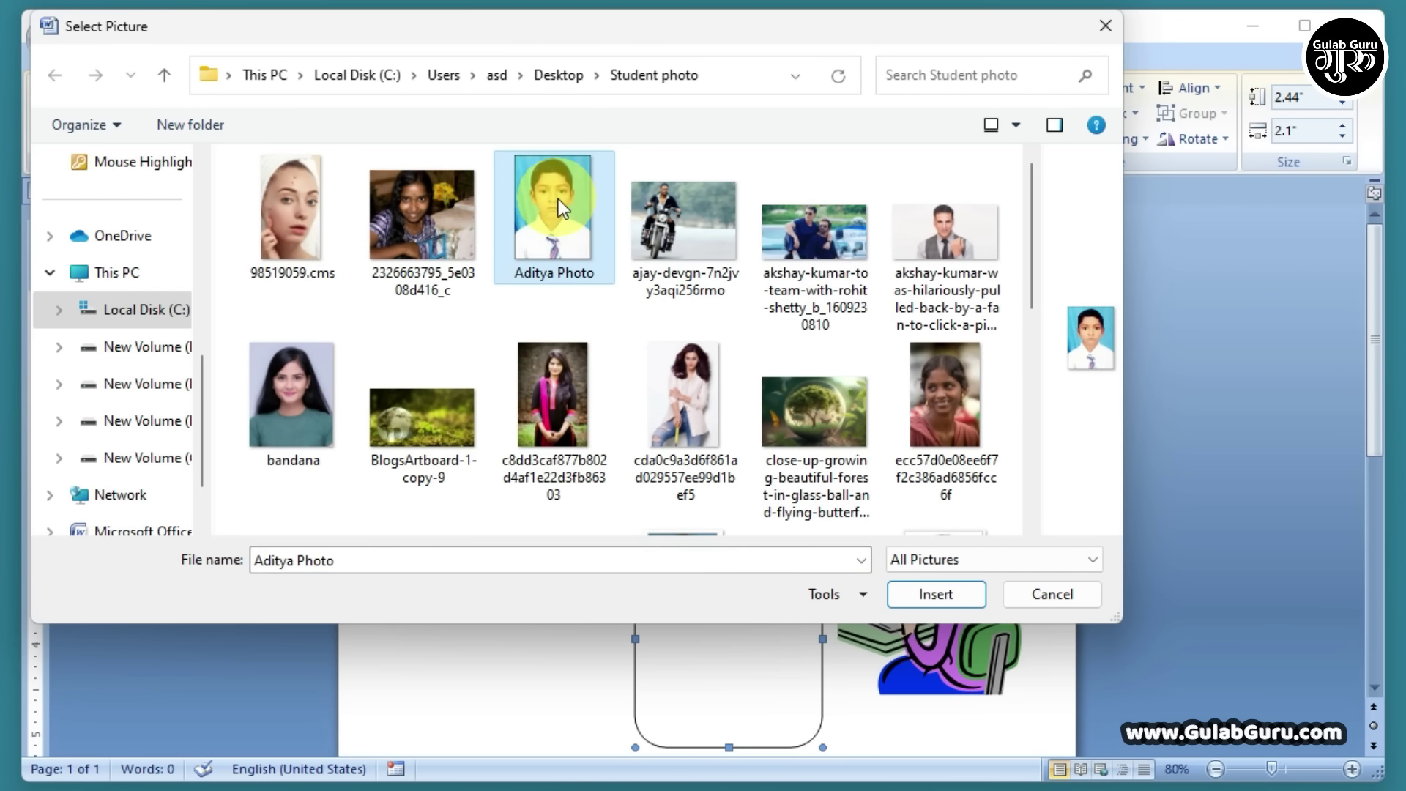
left_click(938, 596)
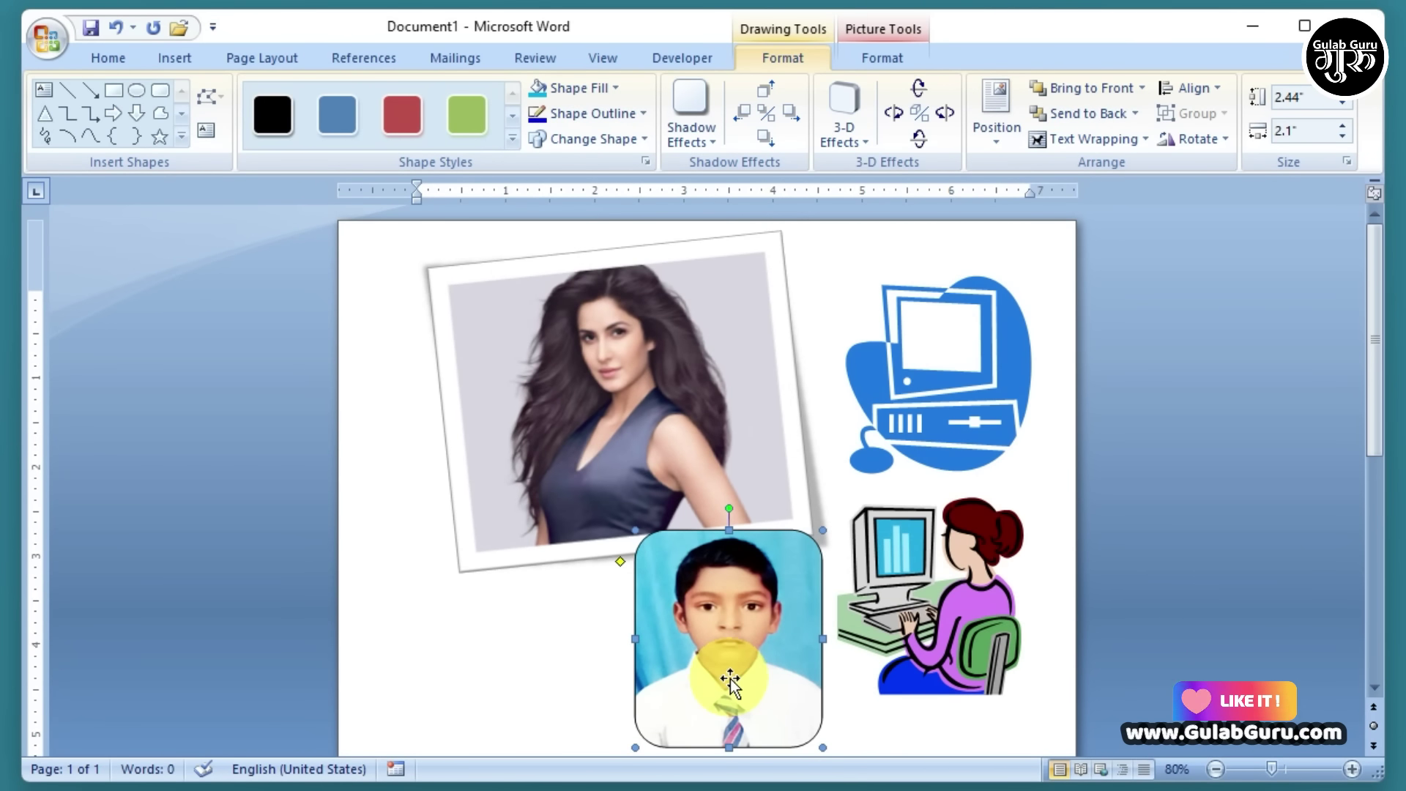
Shrink the picture-filled rounded rectangle to about 2" high by 1.58" wide and place it below the photo, beside the woman clip.
left_click_drag(731, 652, 469, 642)
mouse_move(530, 542)
left_mouse_down()
mouse_move(483, 565)
mouse_move(511, 563)
left_mouse_up()
left_click_drag(449, 649, 734, 651)
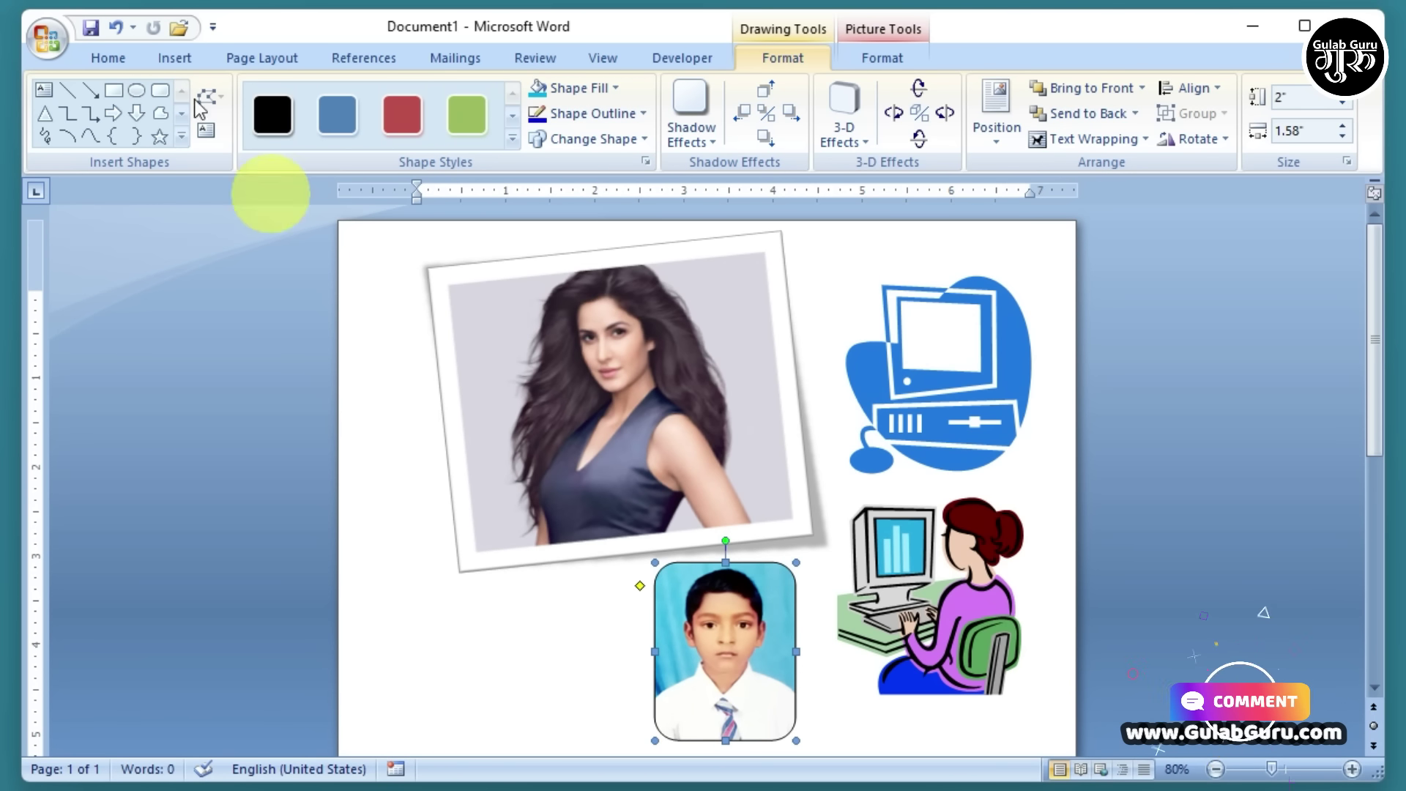
Insert a WordArt reading GULAB GURU in the dark green 3-D style, with Arial Black at size 36.
left_click(171, 57)
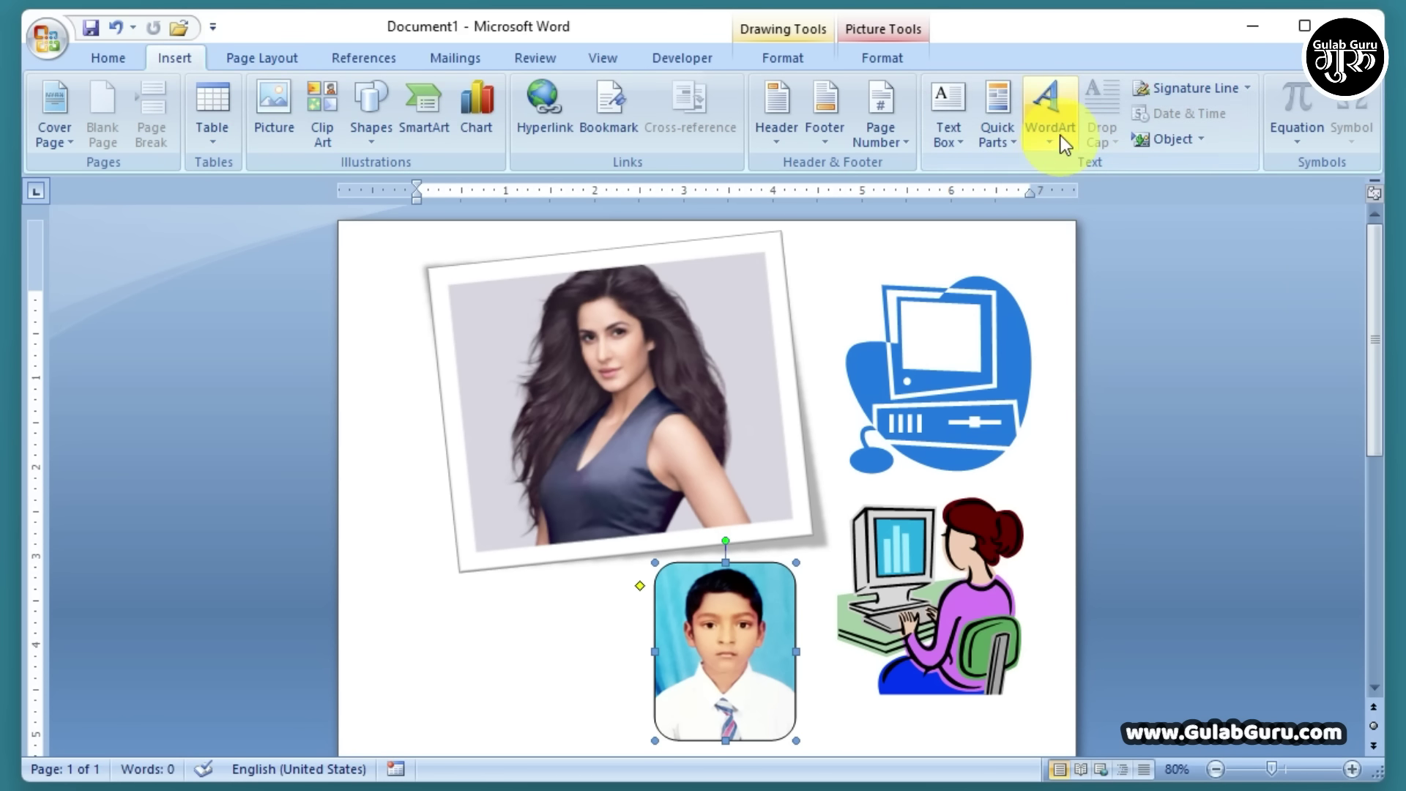
left_click(1053, 107)
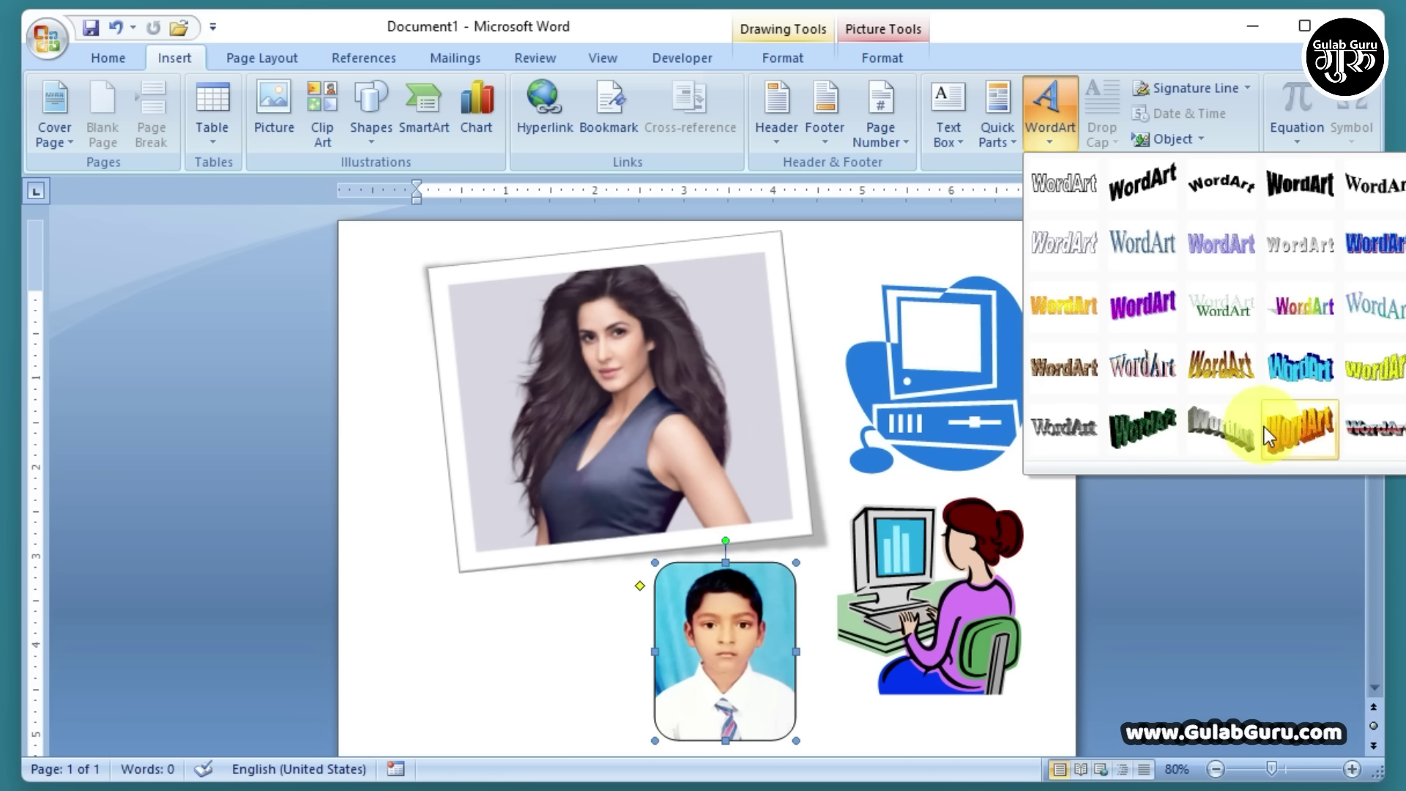
left_click(1145, 432)
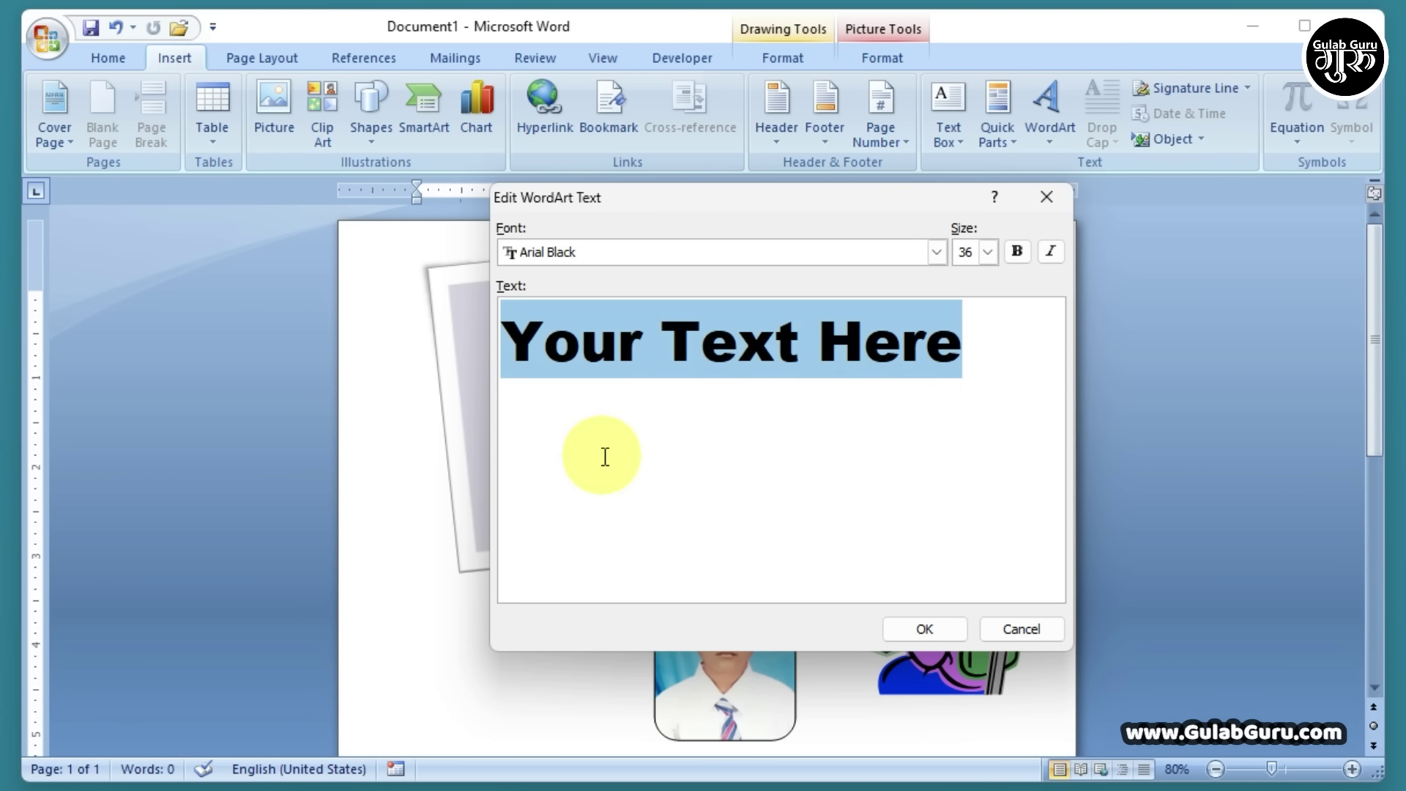
type("GULB")
key("BackSpace")
type("A")
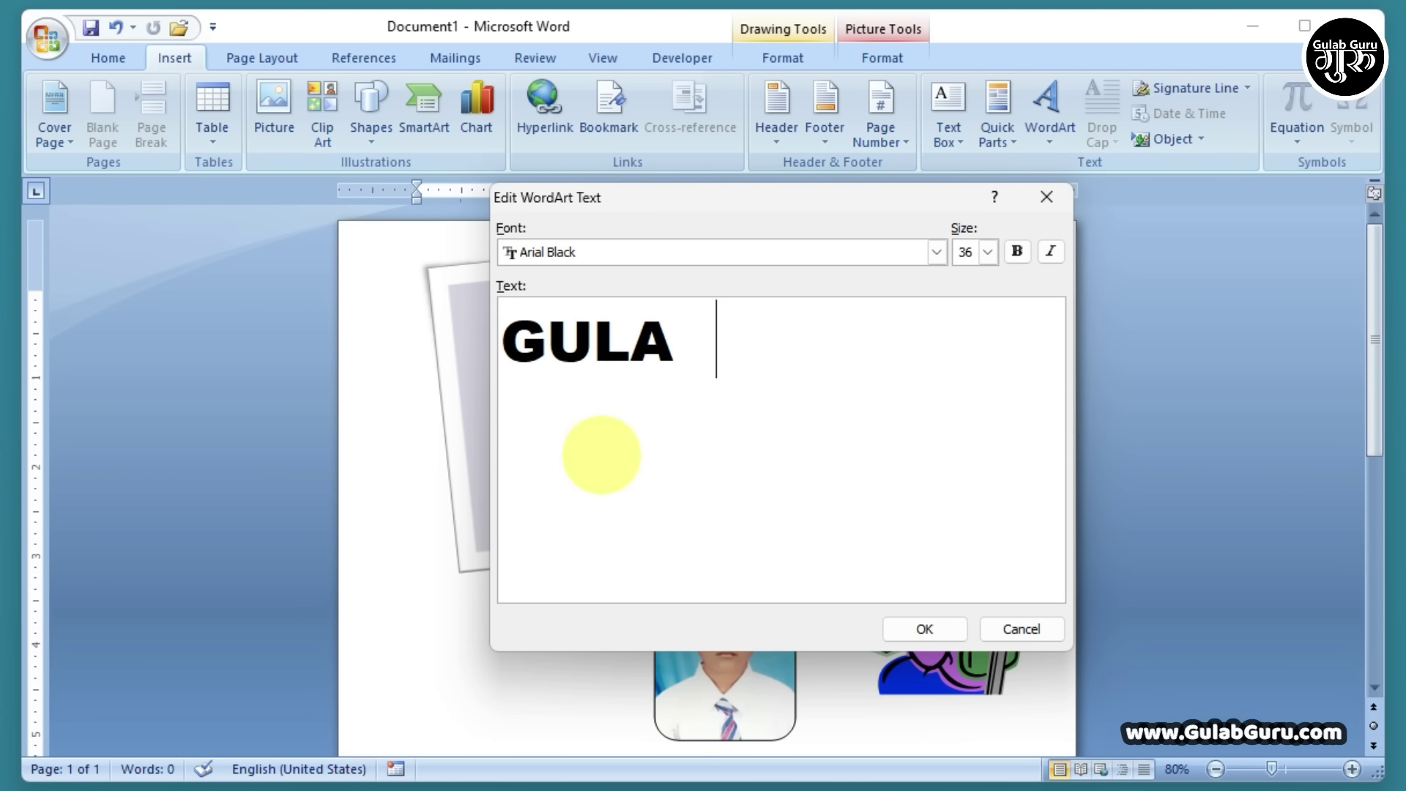
type("B GURU")
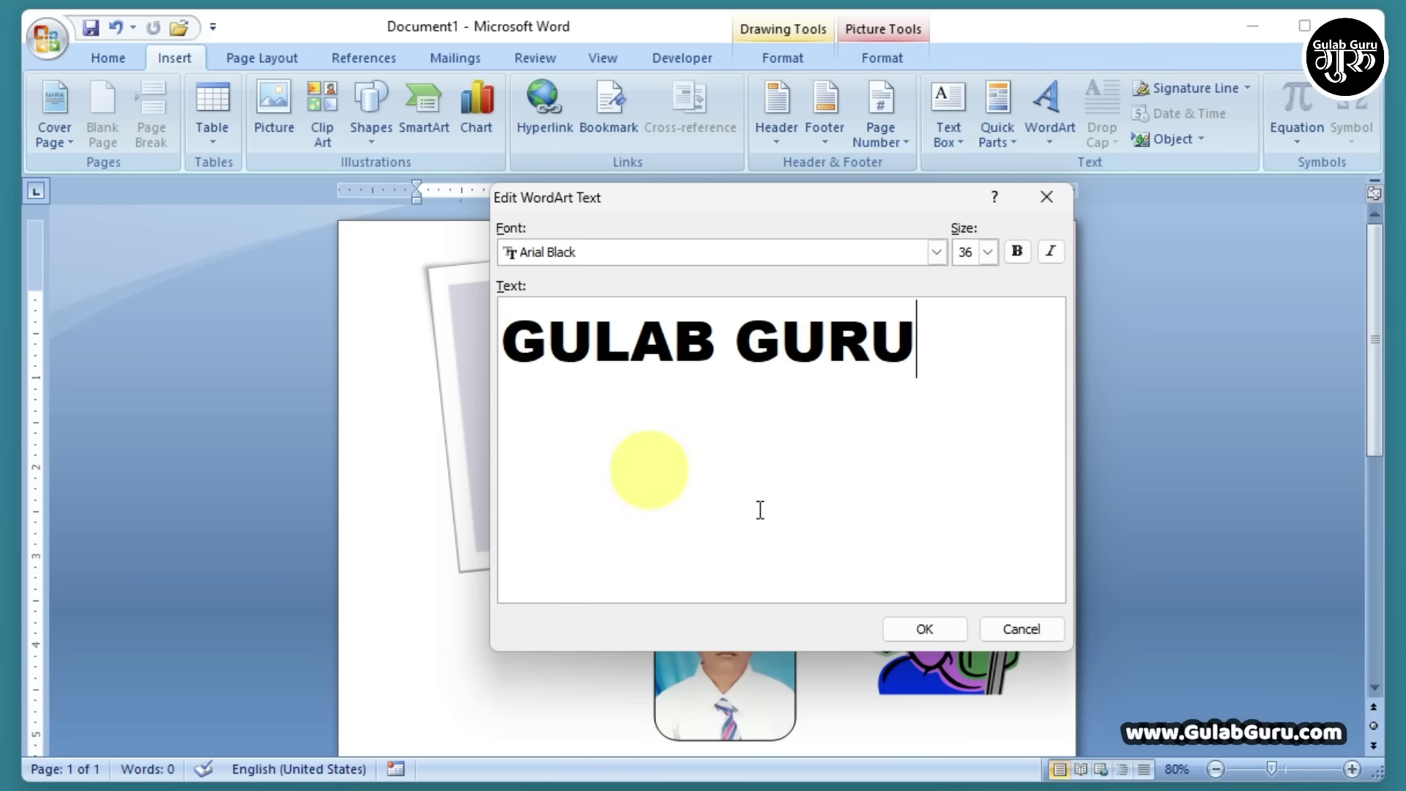
left_click(925, 640)
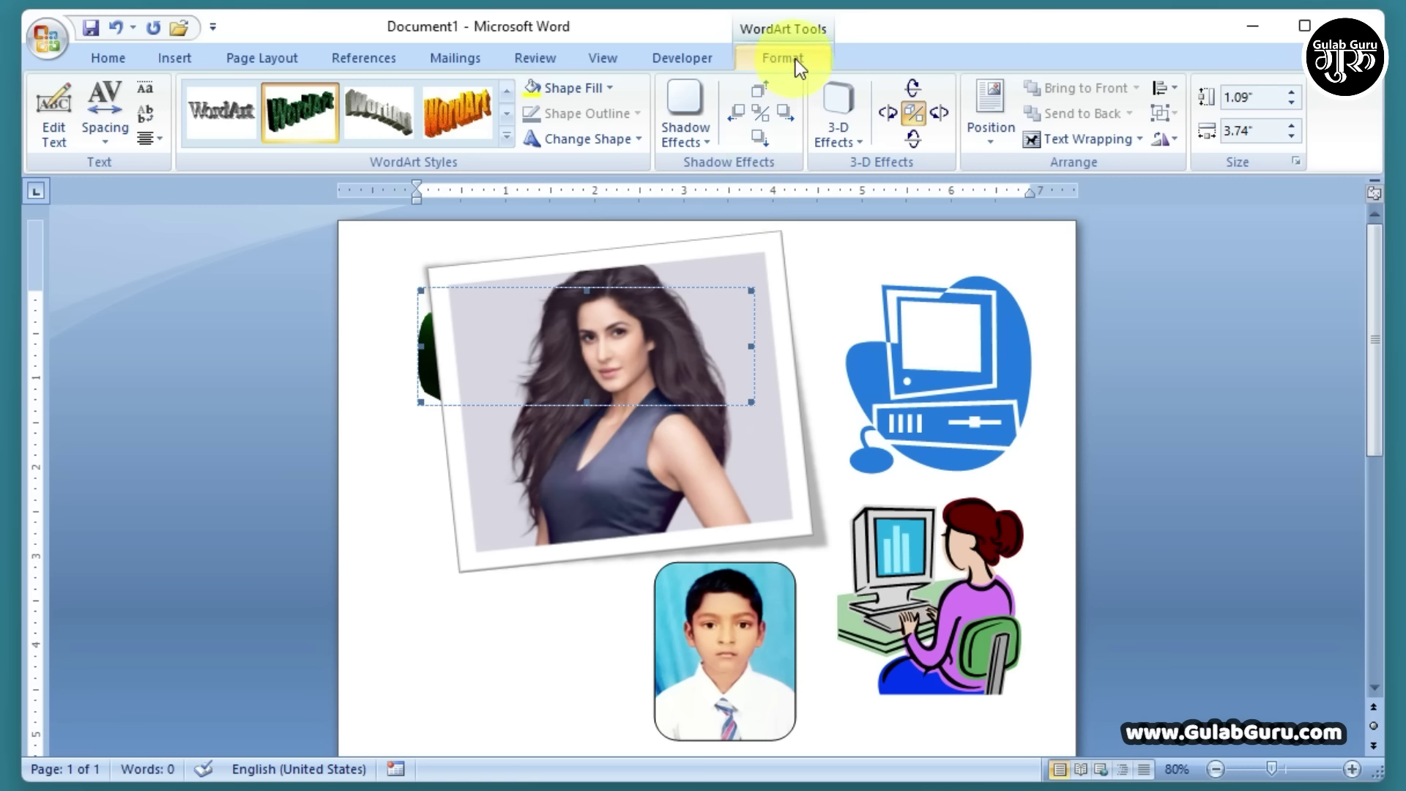
Set the GULAB GURU WordArt to In Front of Text, move it to the photo's lower edge and adjust its slant.
left_click(1077, 134)
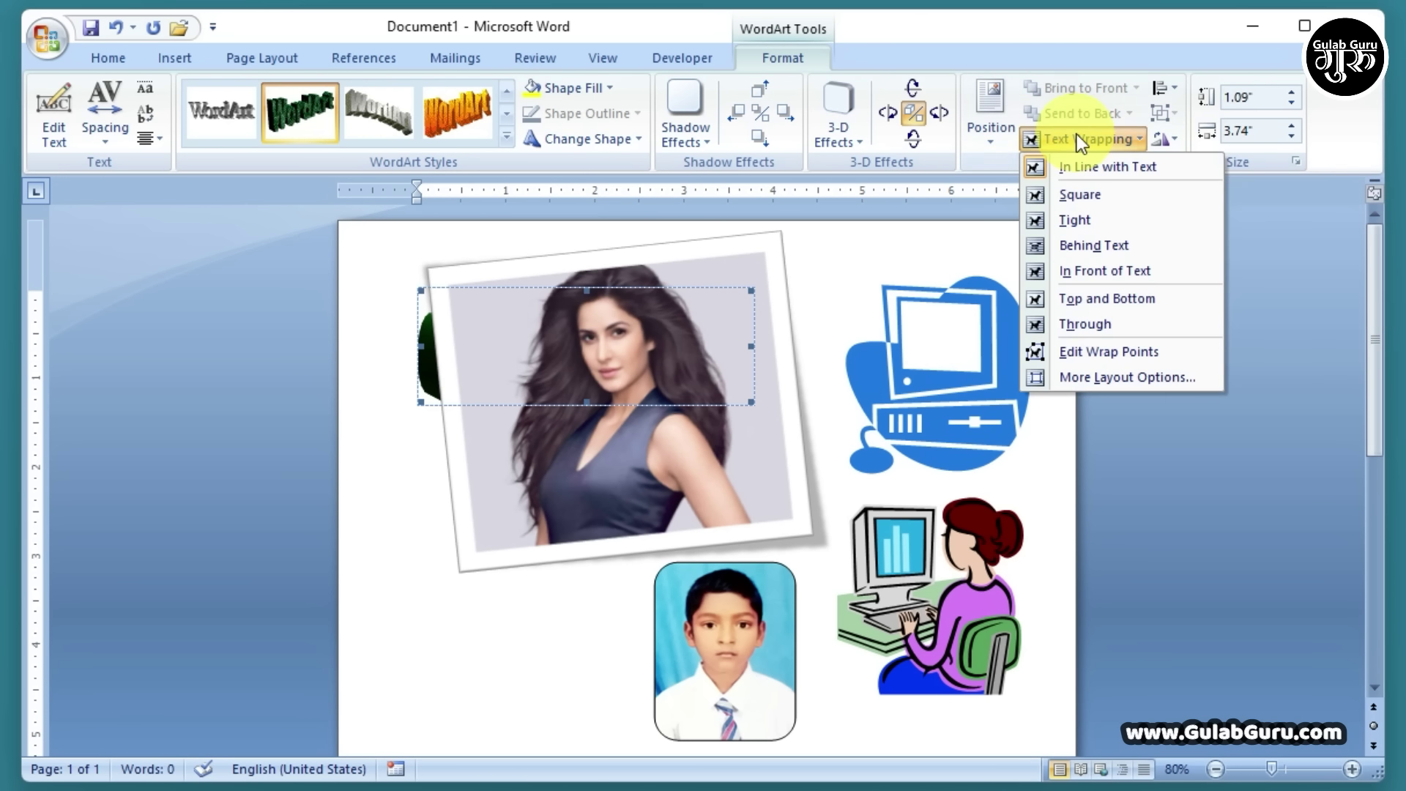
left_click(1092, 270)
left_click_drag(609, 336, 619, 608)
mouse_move(767, 614)
left_mouse_down()
mouse_move(721, 623)
mouse_move(725, 652)
mouse_move(769, 653)
mouse_move(768, 607)
left_mouse_up()
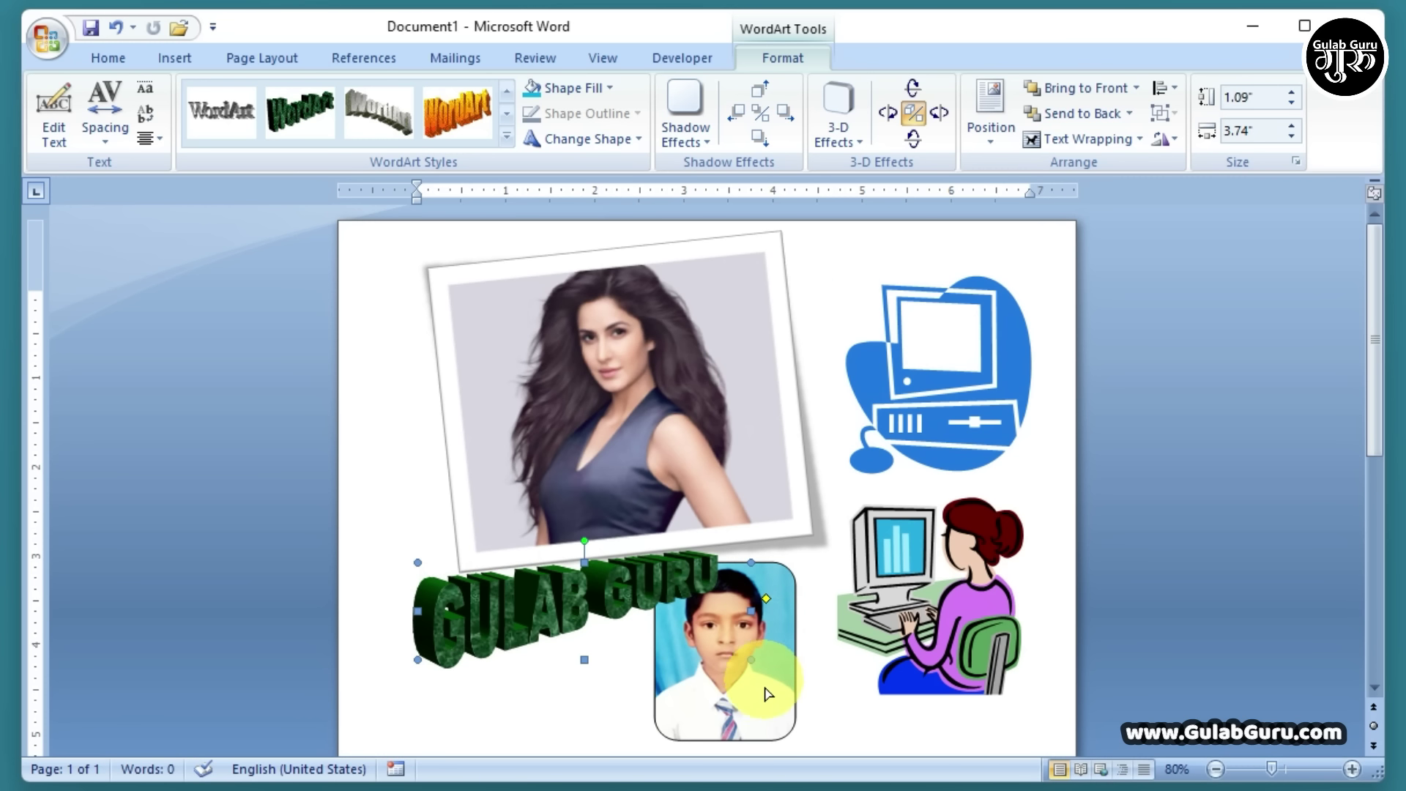
left_click_drag(766, 694, 769, 619)
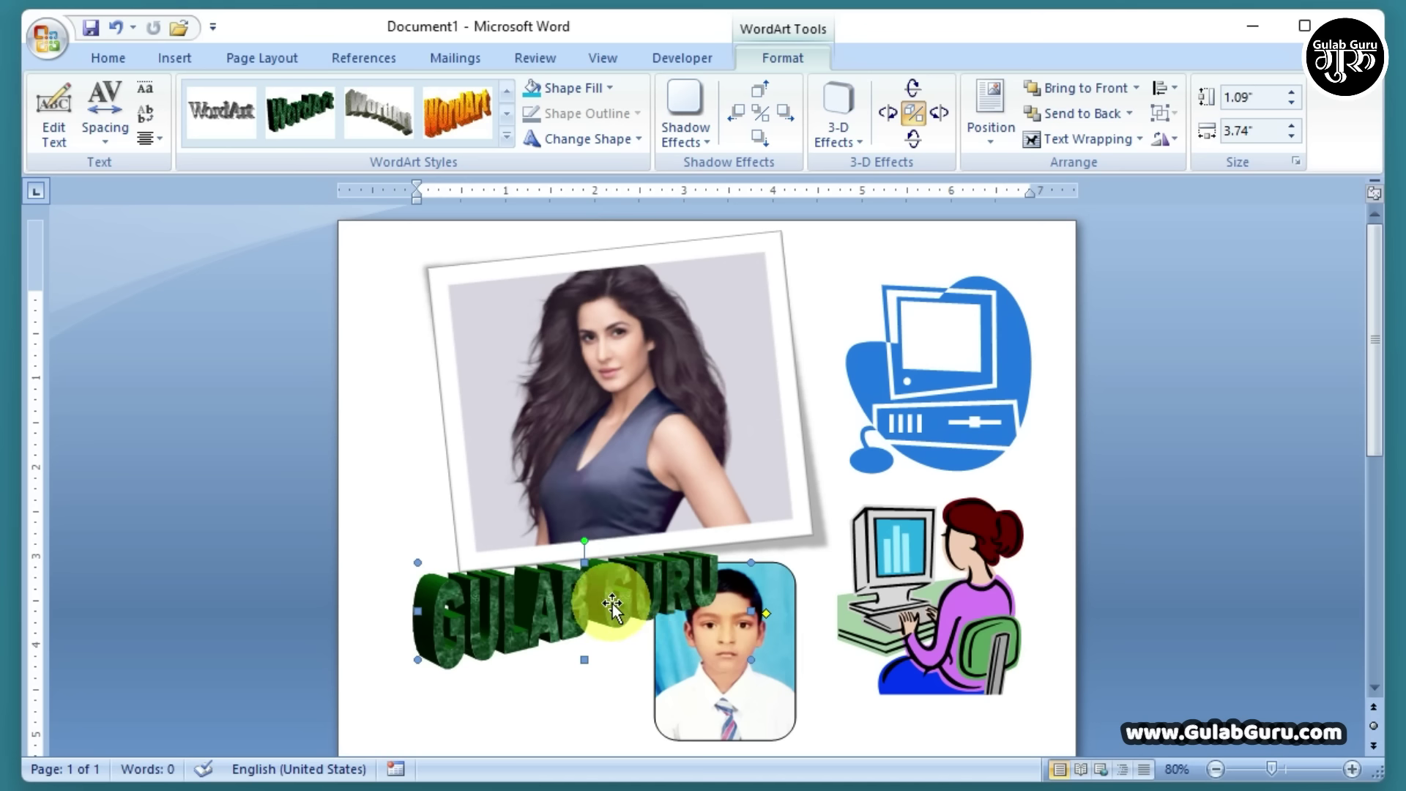
Change the GULAB GURU WordArt to the slanted purple style with a light shadow.
left_click(611, 87)
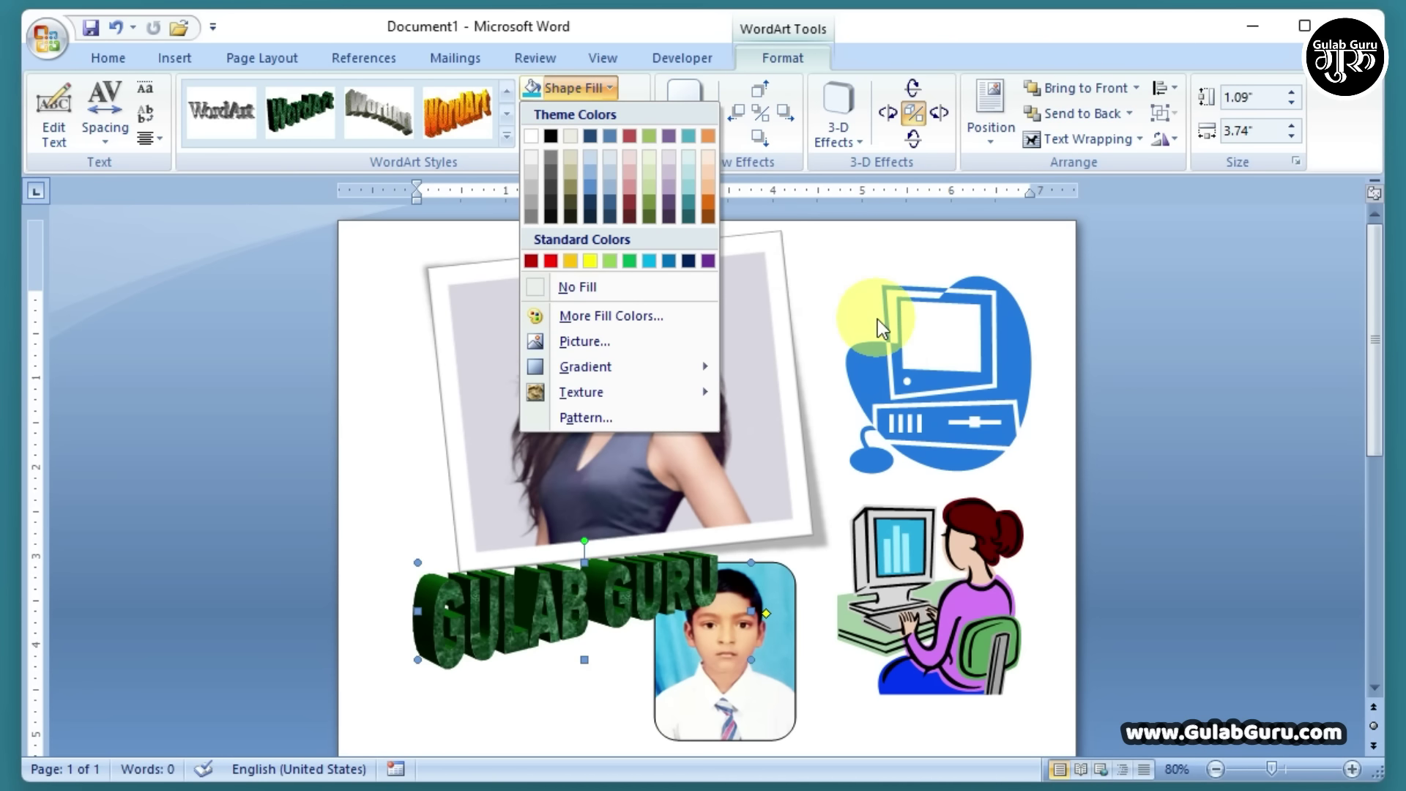
left_click(506, 136)
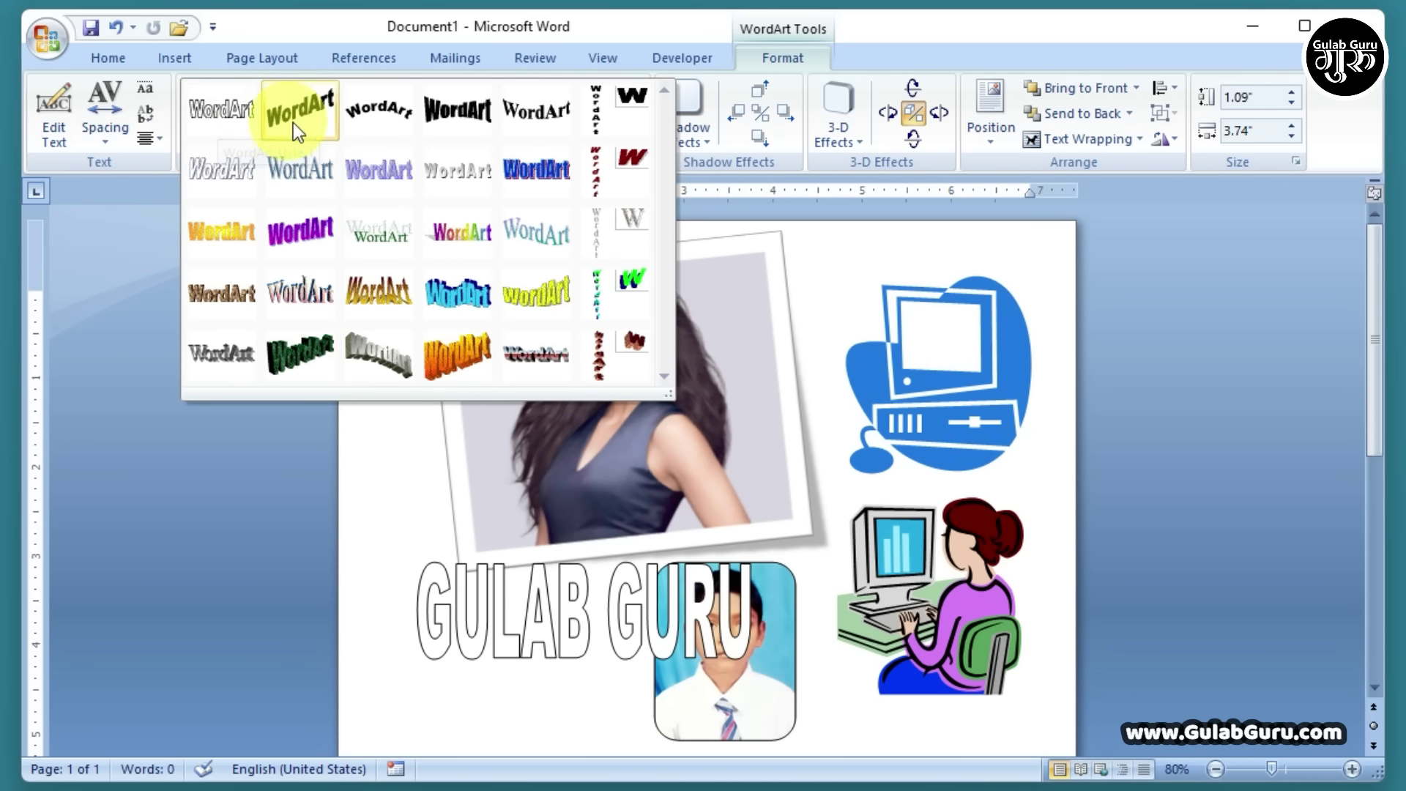
left_click(290, 233)
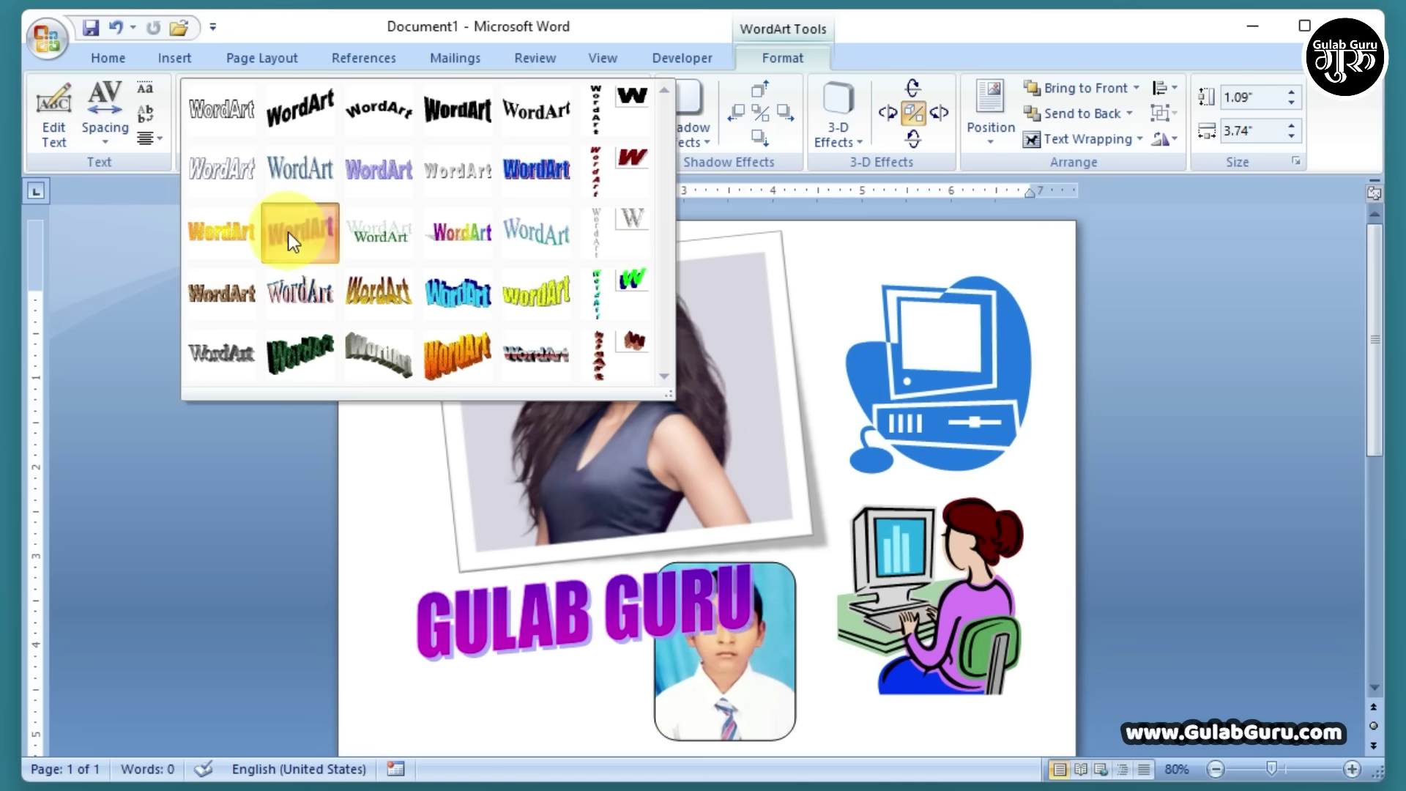
Enlarge the purple WordArt to about 1.4" high by 7.27" wide and place it across the photo and the clips.
left_click_drag(574, 618, 531, 570)
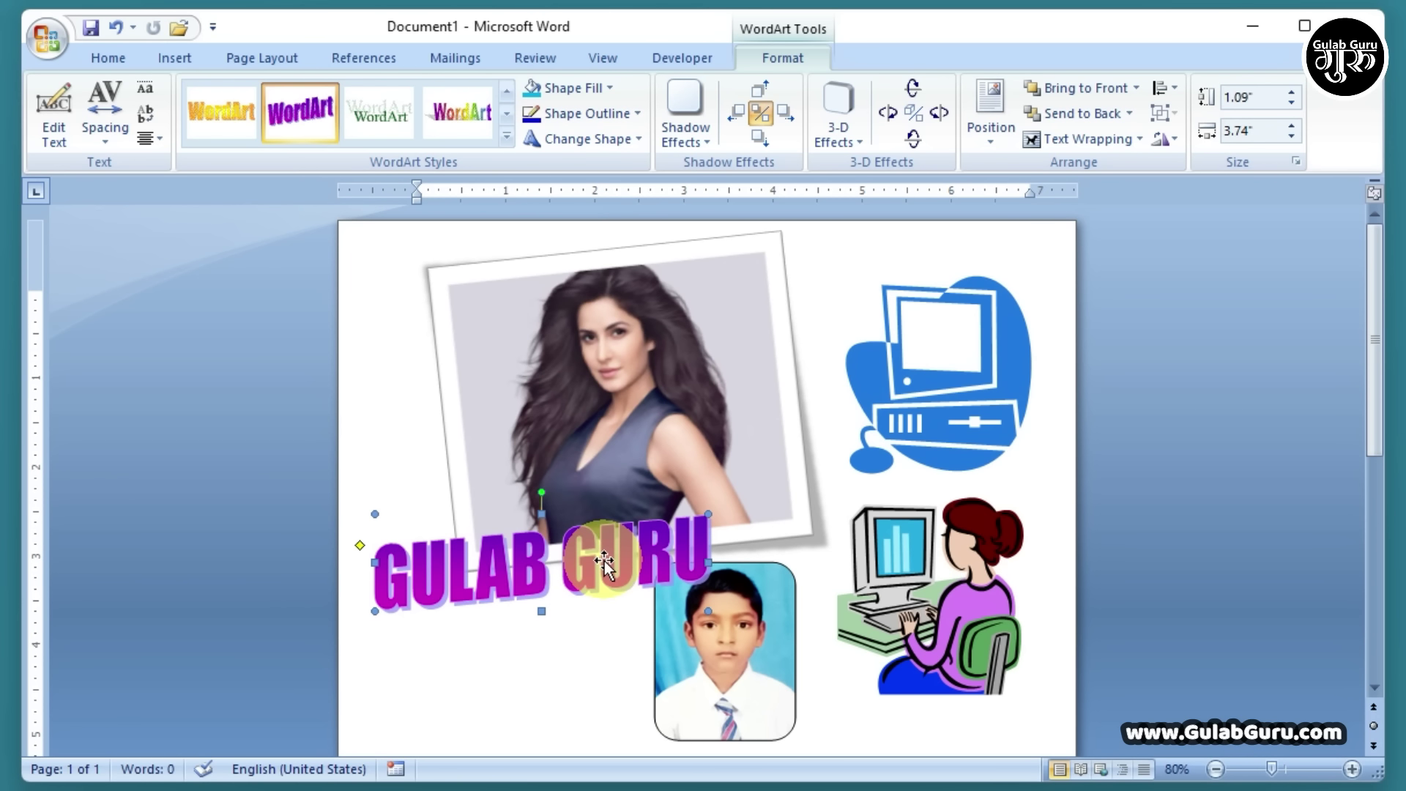
left_click_drag(709, 562, 1023, 546)
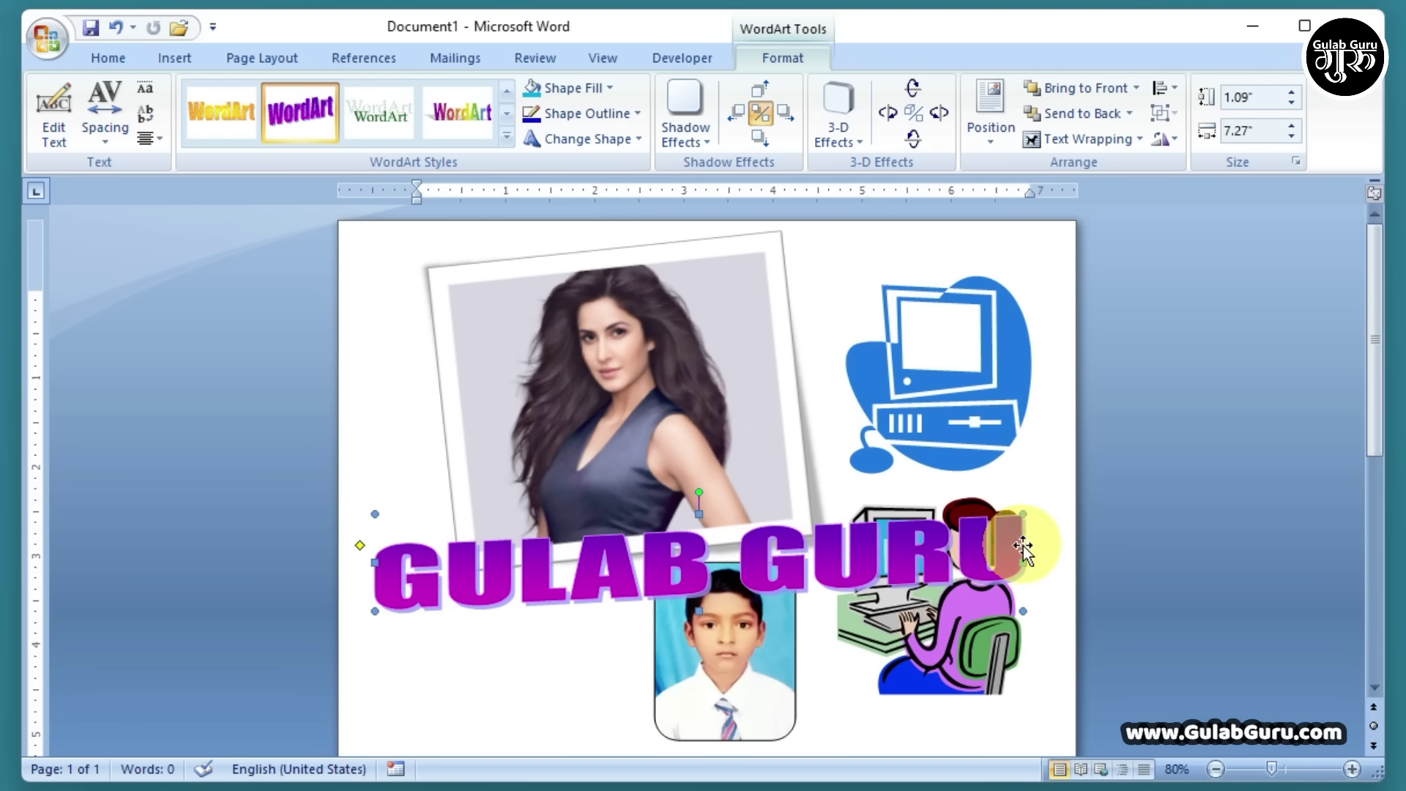
left_click_drag(700, 611, 762, 493)
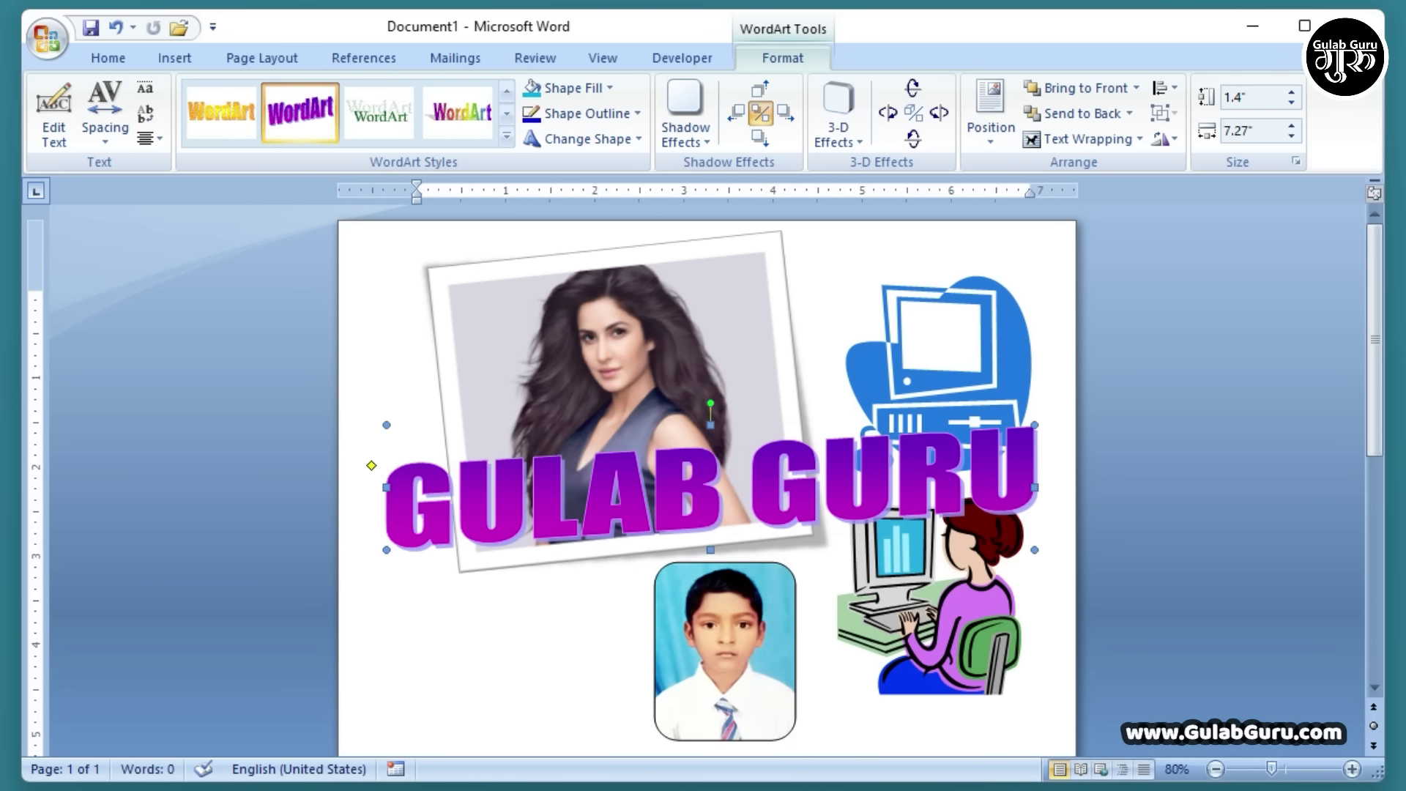
left_click(179, 57)
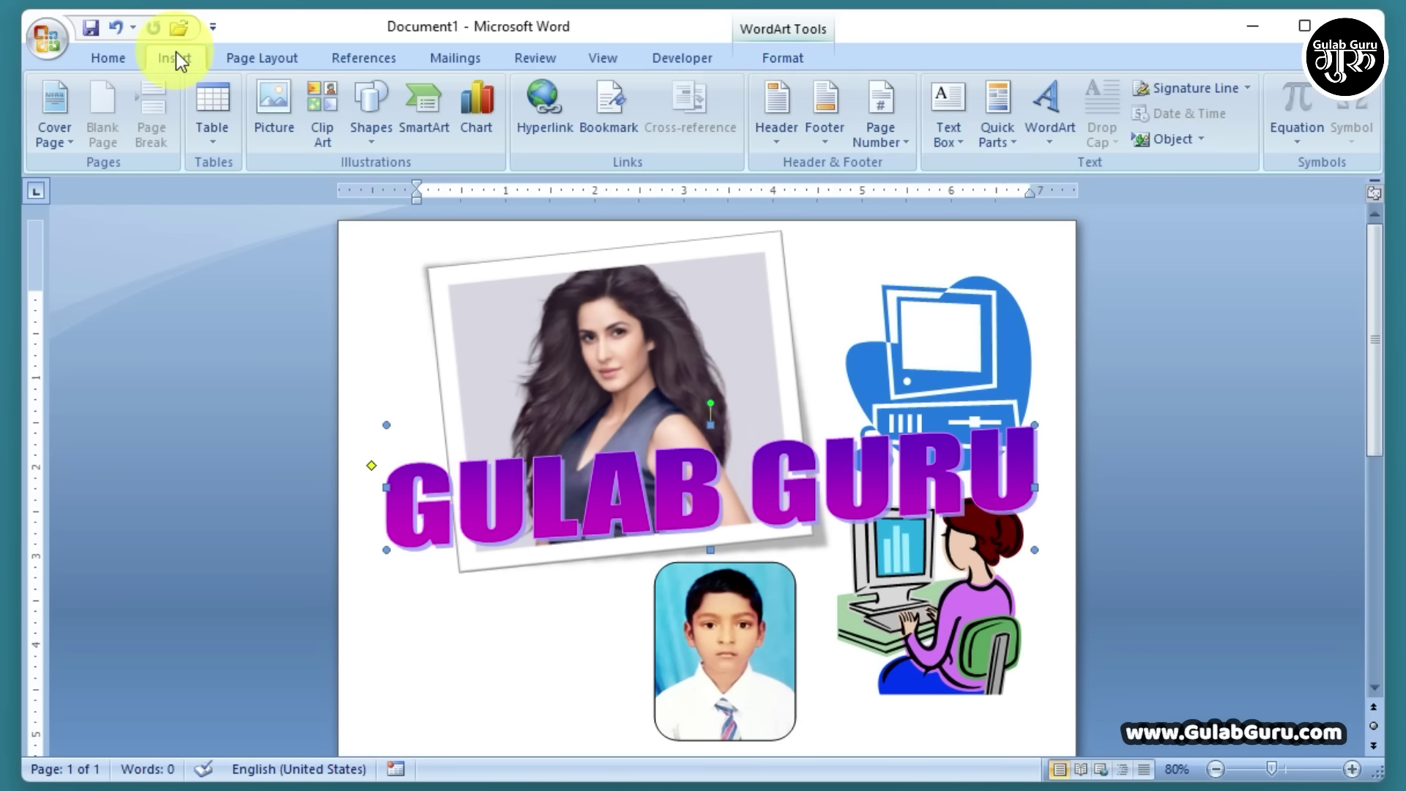
left_click(1048, 134)
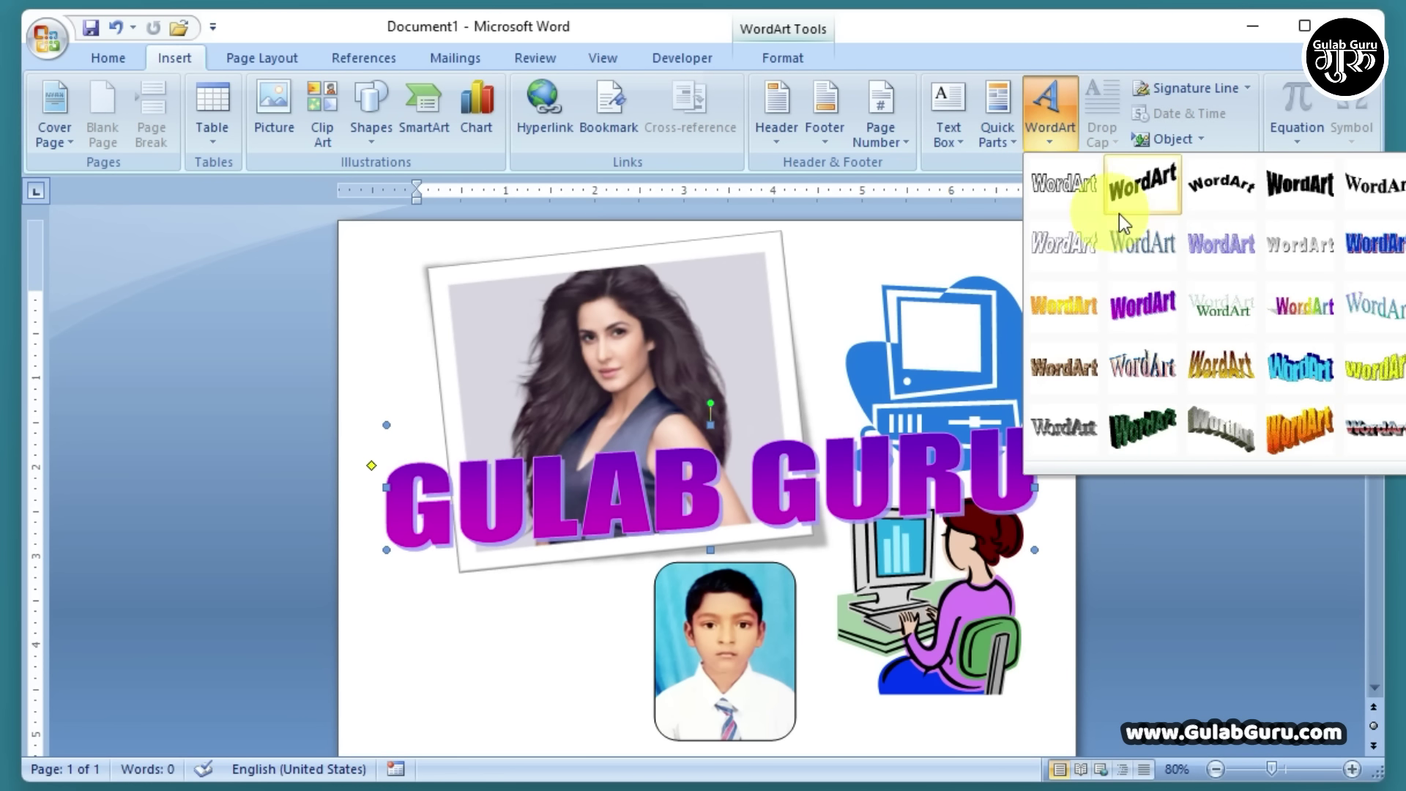
left_click(447, 644)
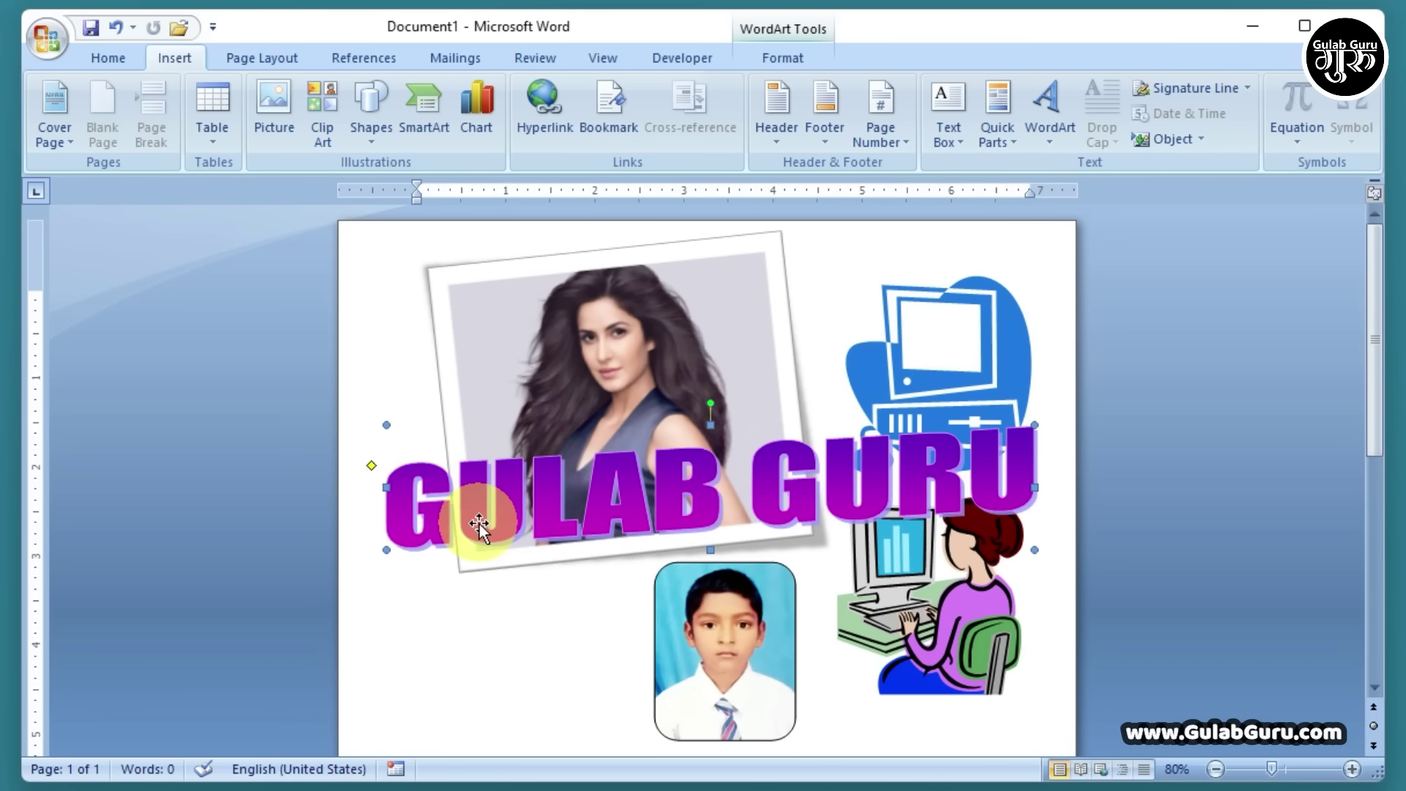
Delete all pictures, shapes and WordArt from the page to leave the document blank.
left_click(1035, 684)
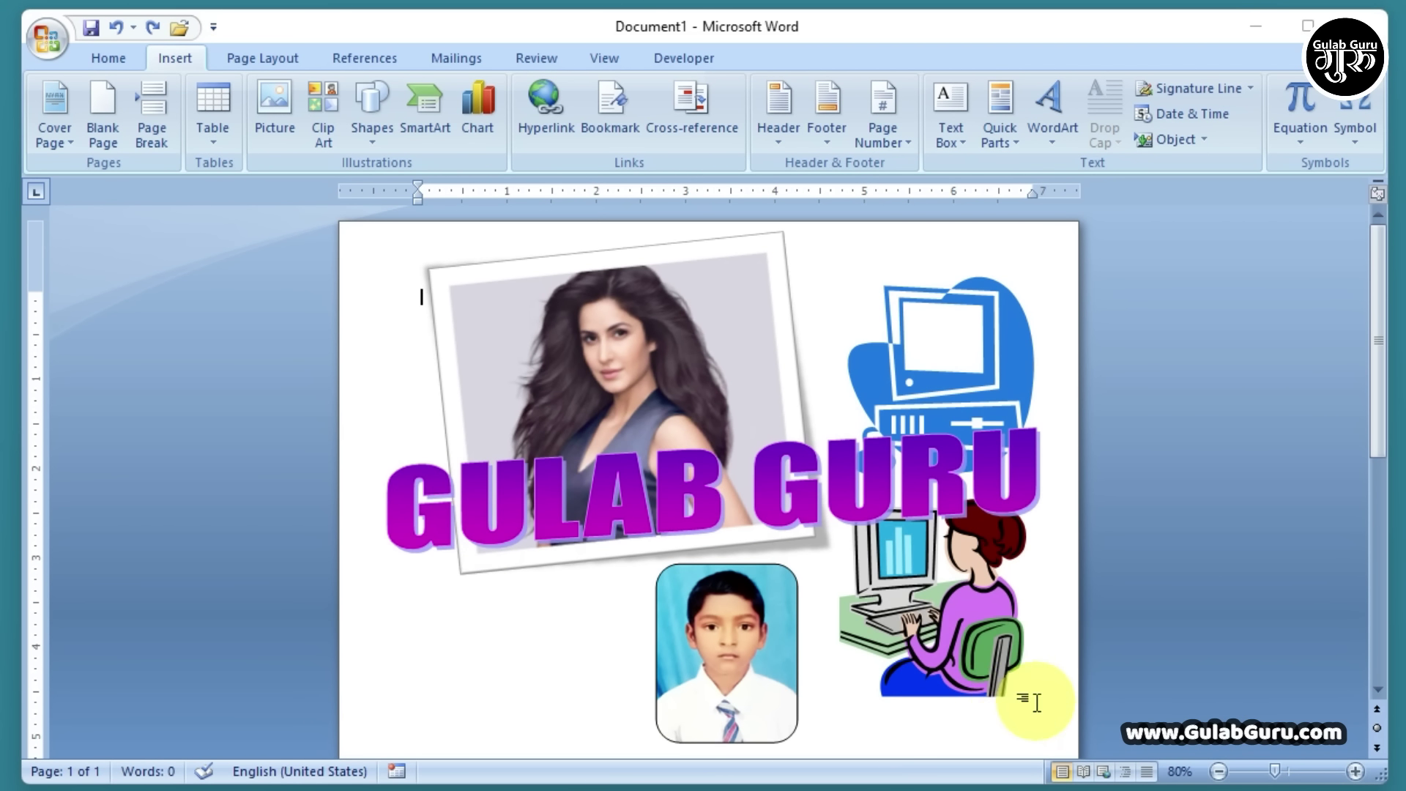
key("ctrl+a")
key("Delete")
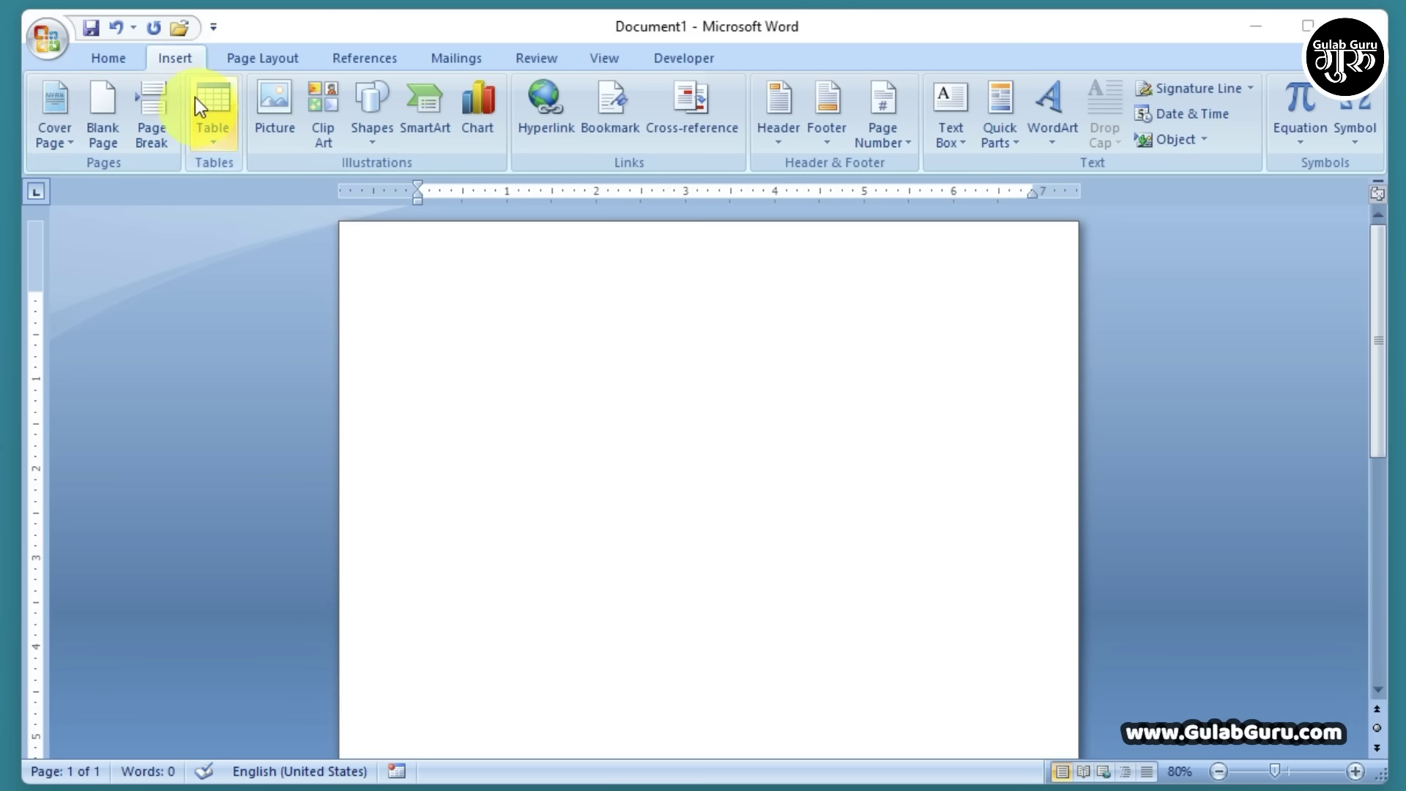
Insert a table with four columns and four rows at the start of the blank page.
left_click(212, 138)
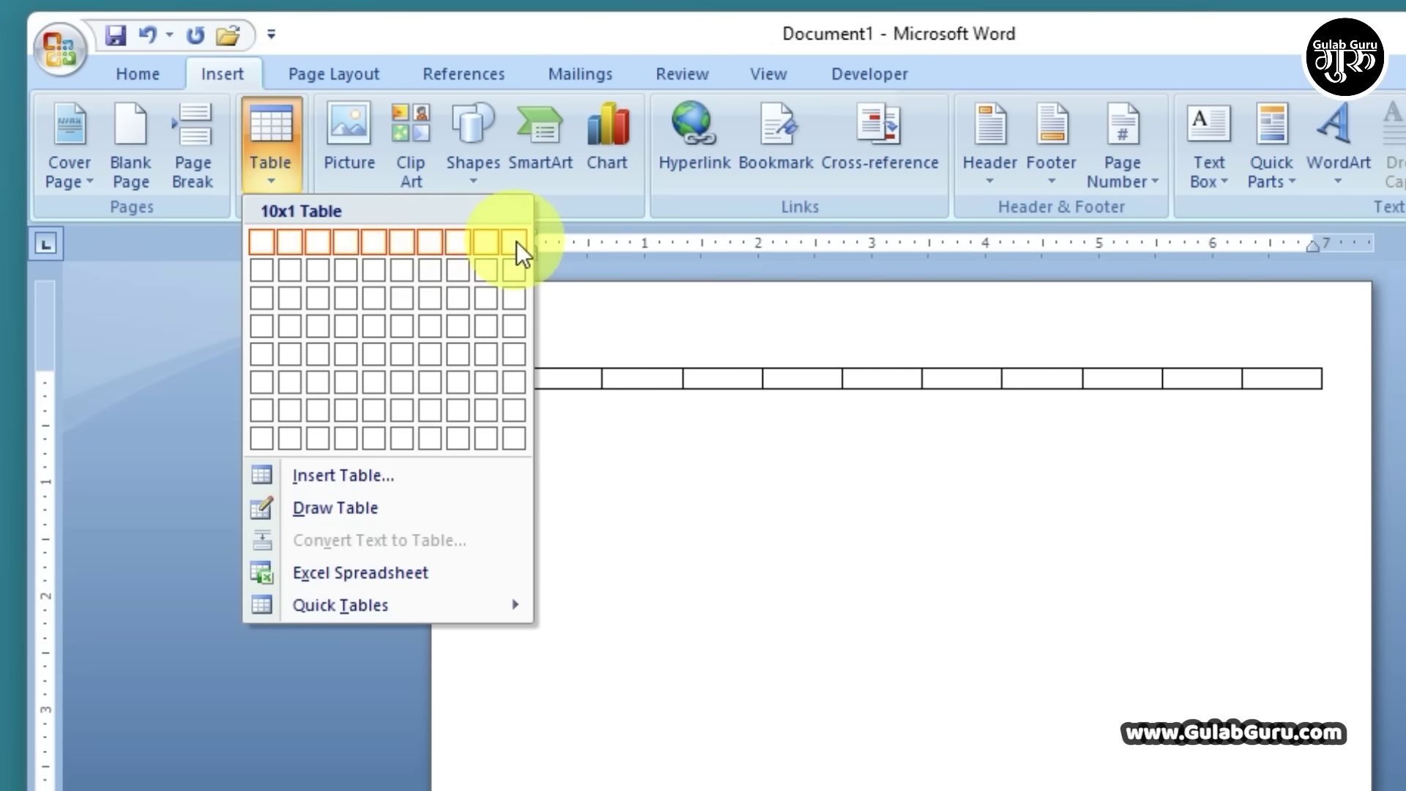
left_click(353, 330)
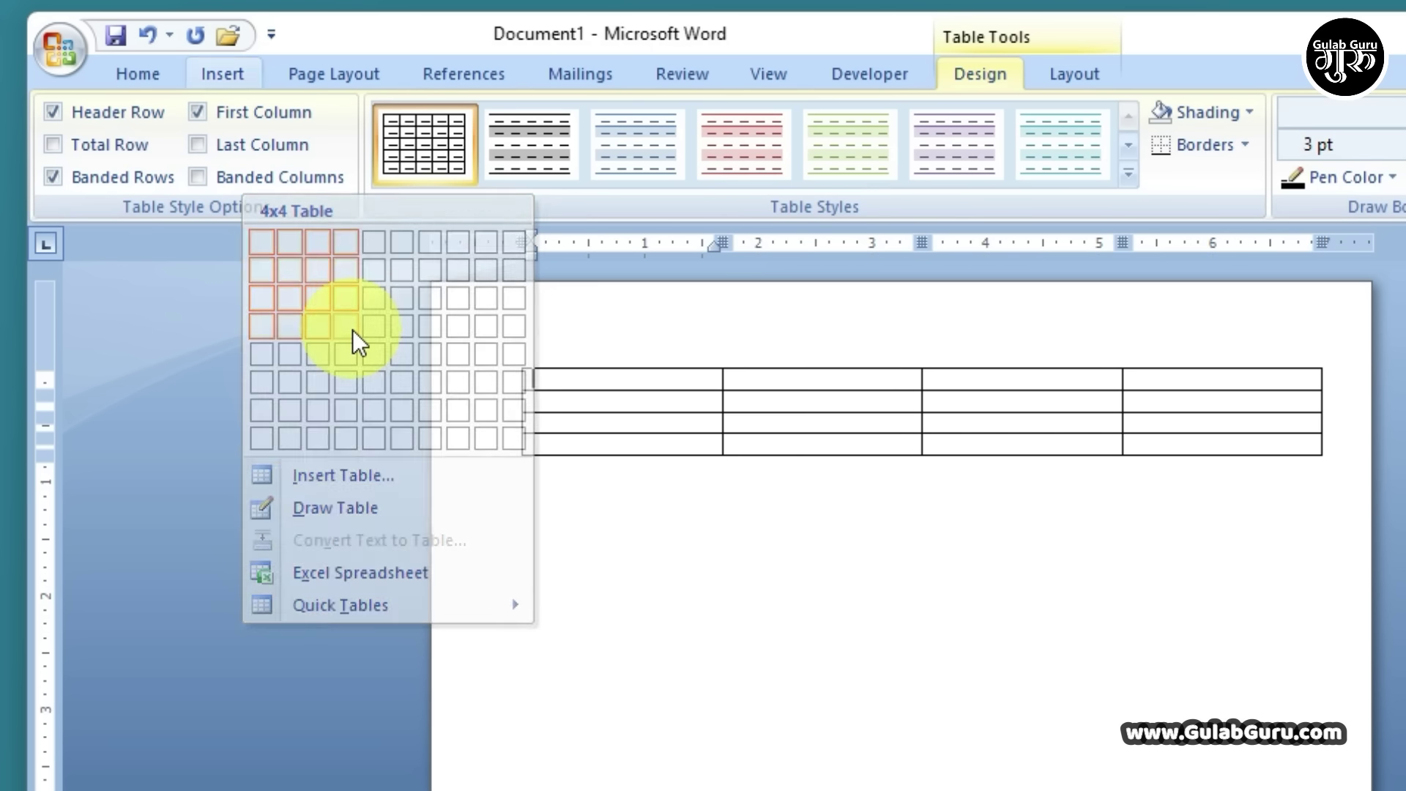
key("ctrl+z")
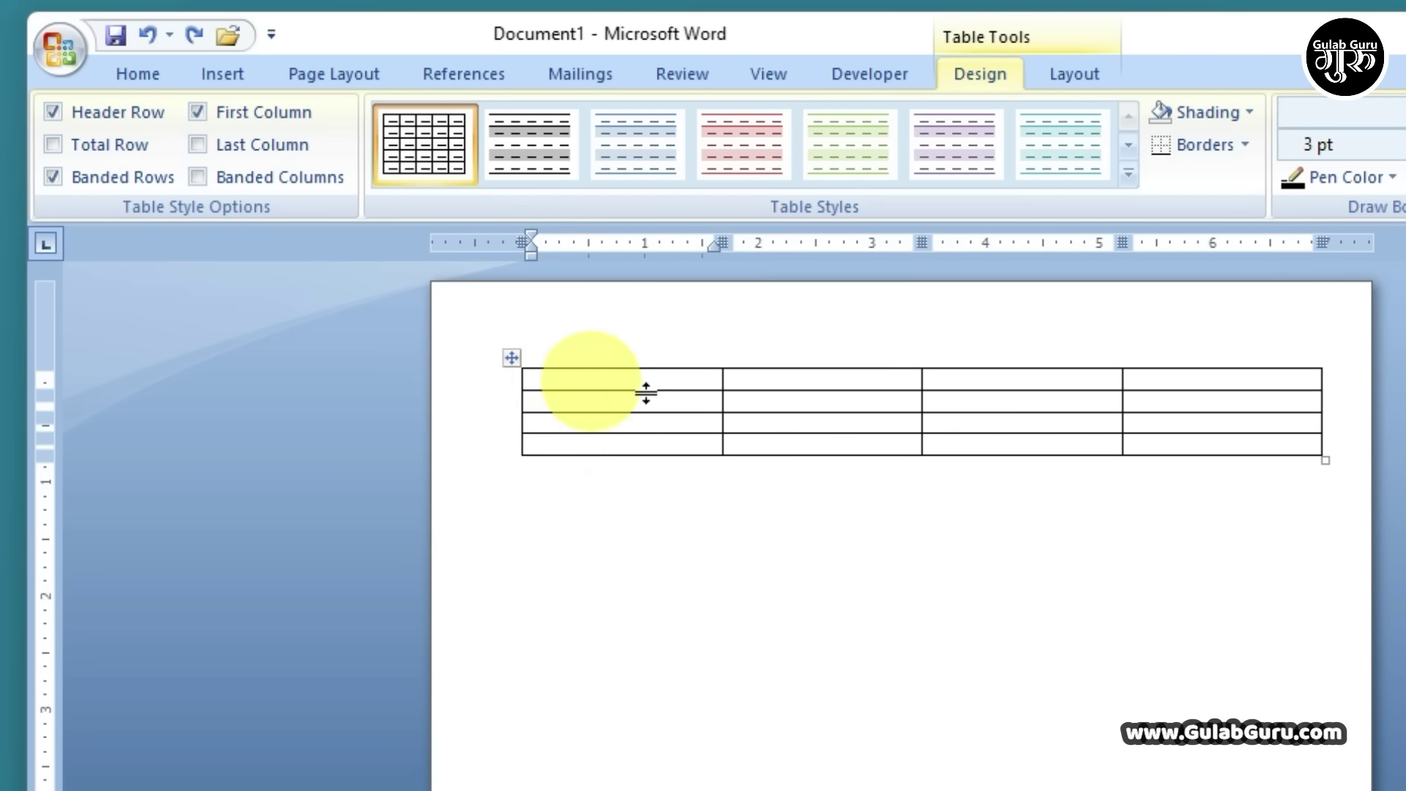
Set the row height of all cells in the table to 0.7".
left_click(1068, 76)
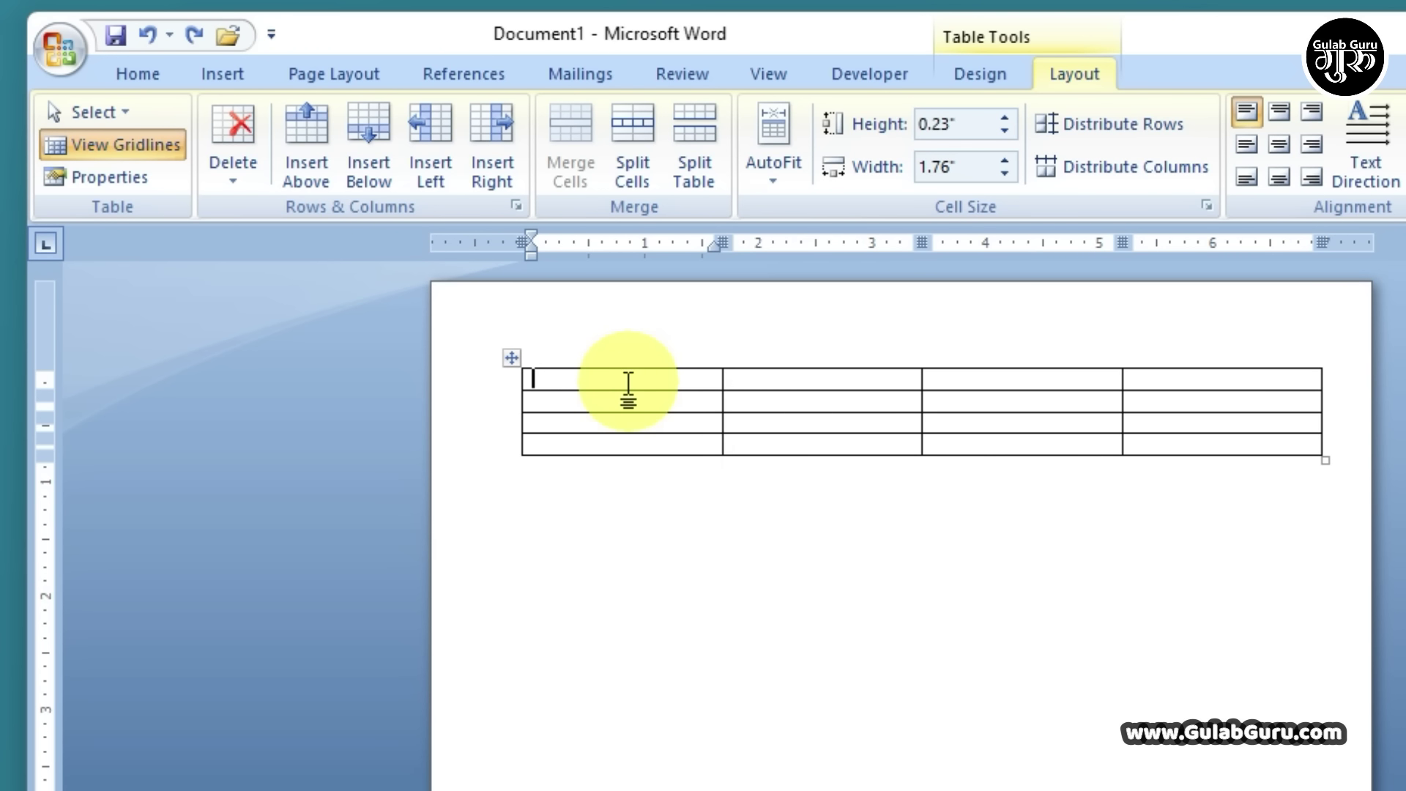
left_click_drag(616, 380, 1202, 436)
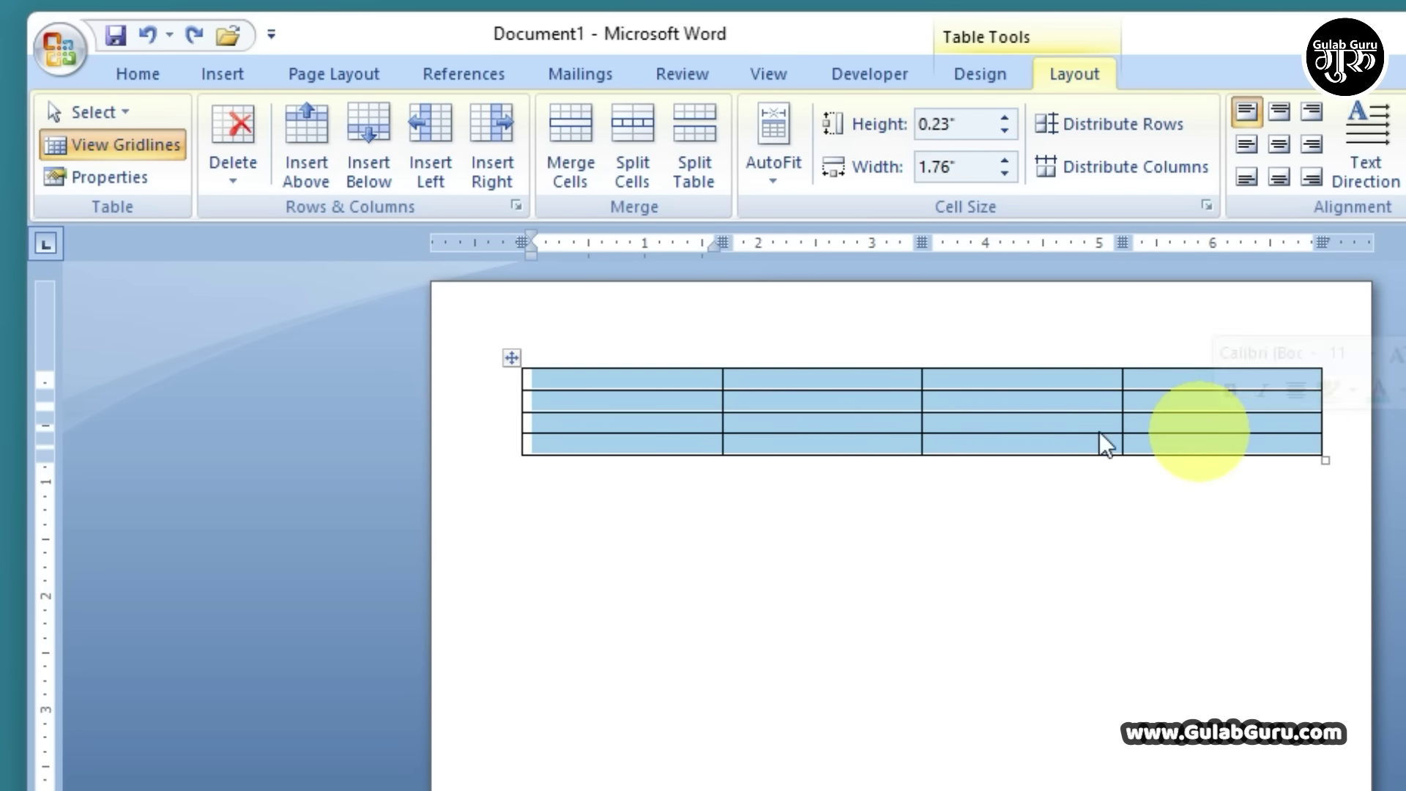
left_click(1003, 117)
left_click(1004, 117)
left_click(1003, 117)
left_click(1003, 117)
left_click(1003, 117)
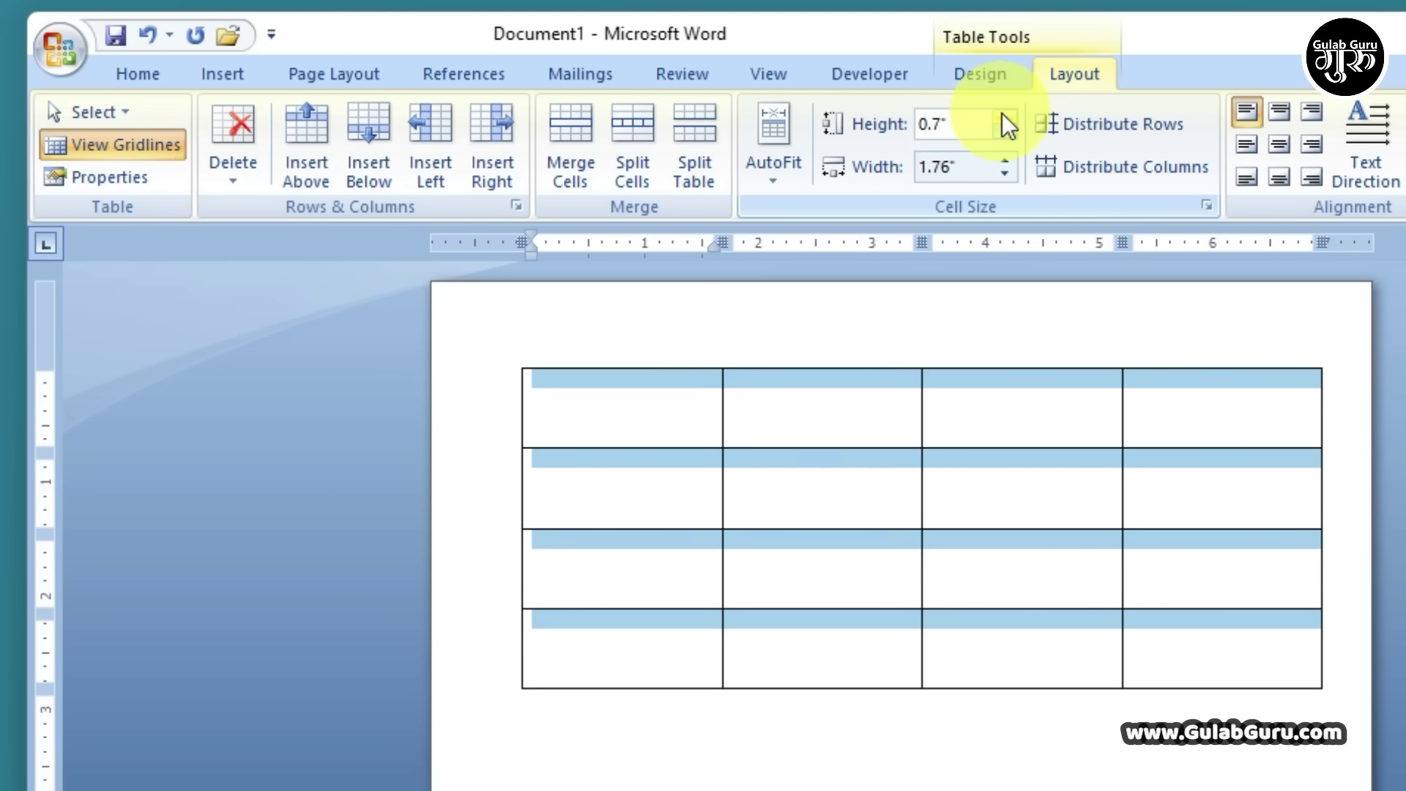
key("Left")
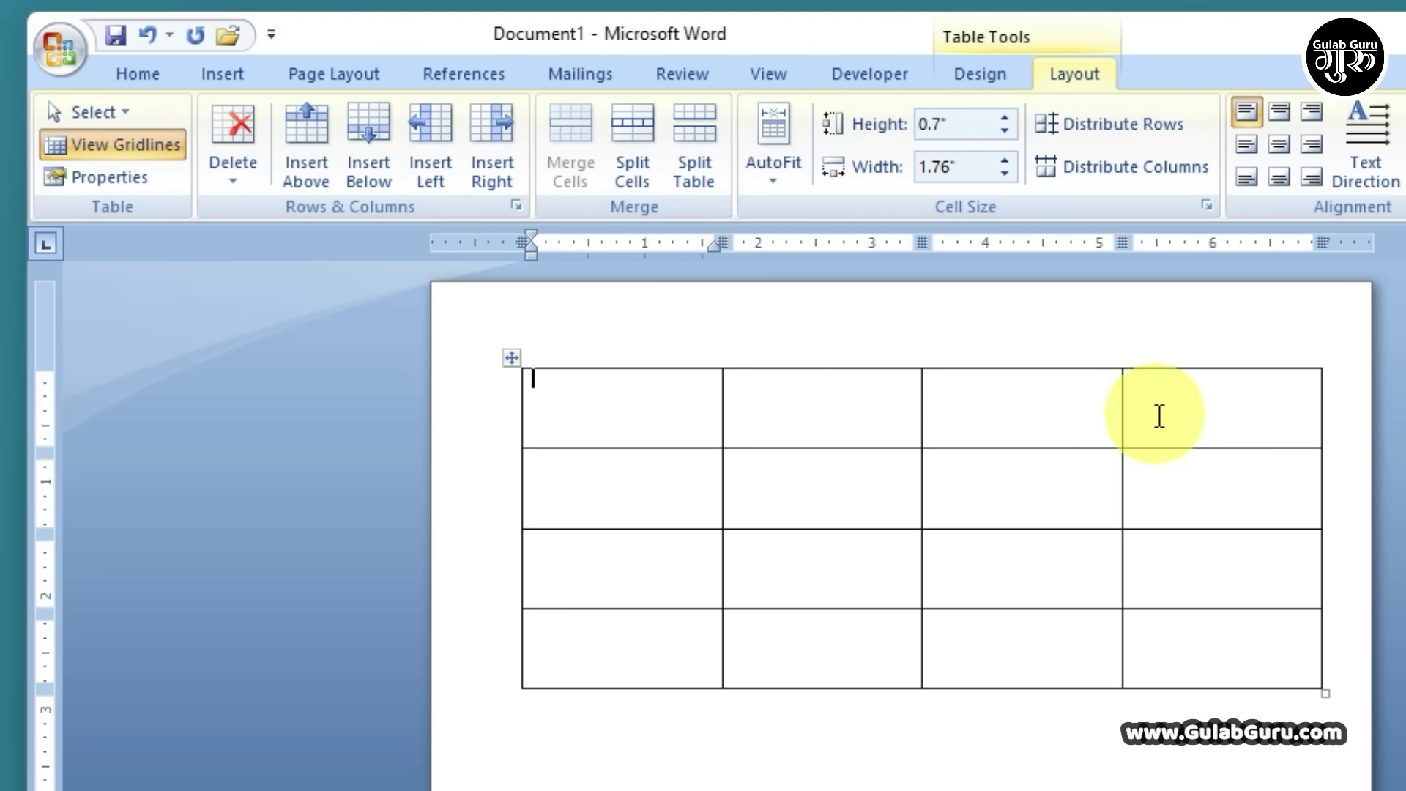
Delete the table's fourth column and insert a new column to the right of the third one.
left_click(1194, 421)
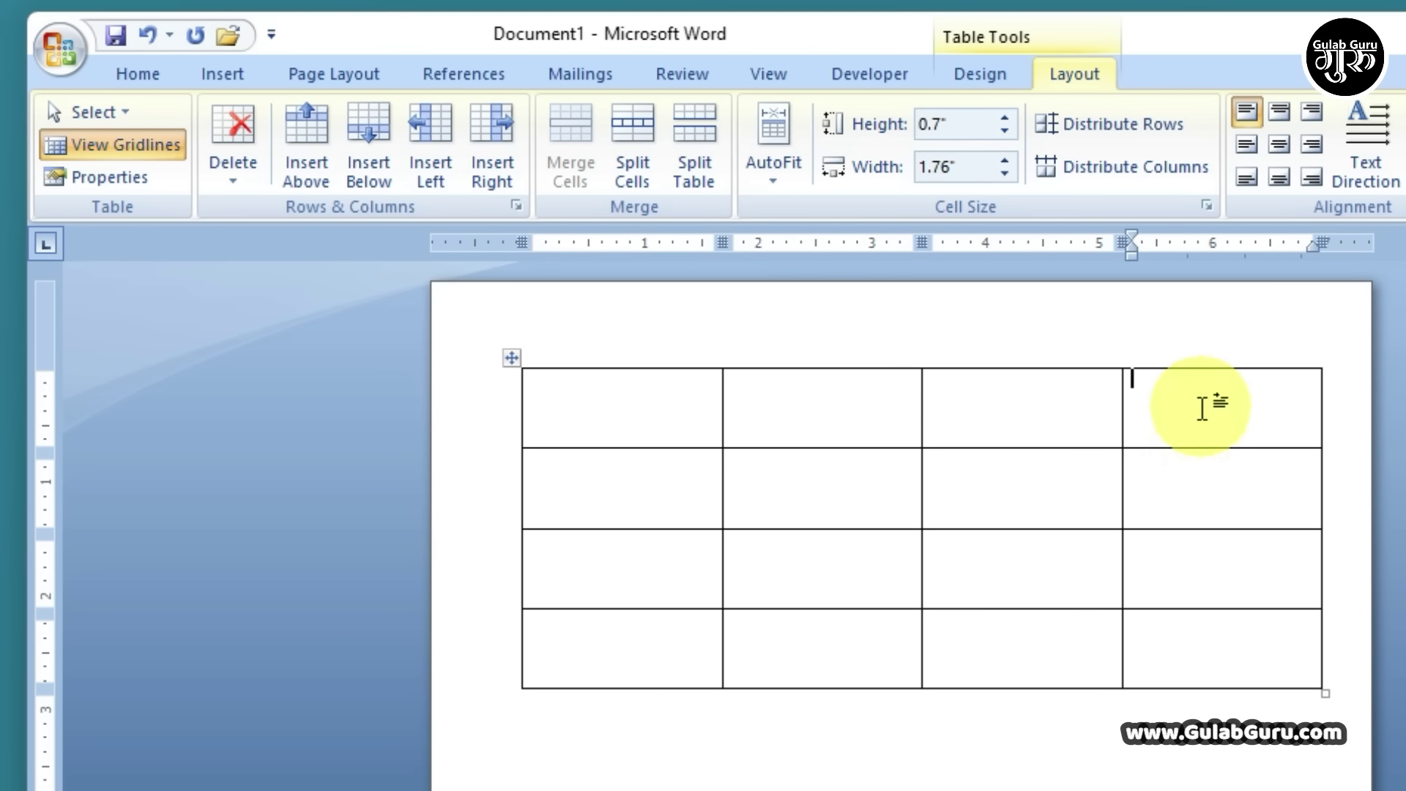
left_click(235, 183)
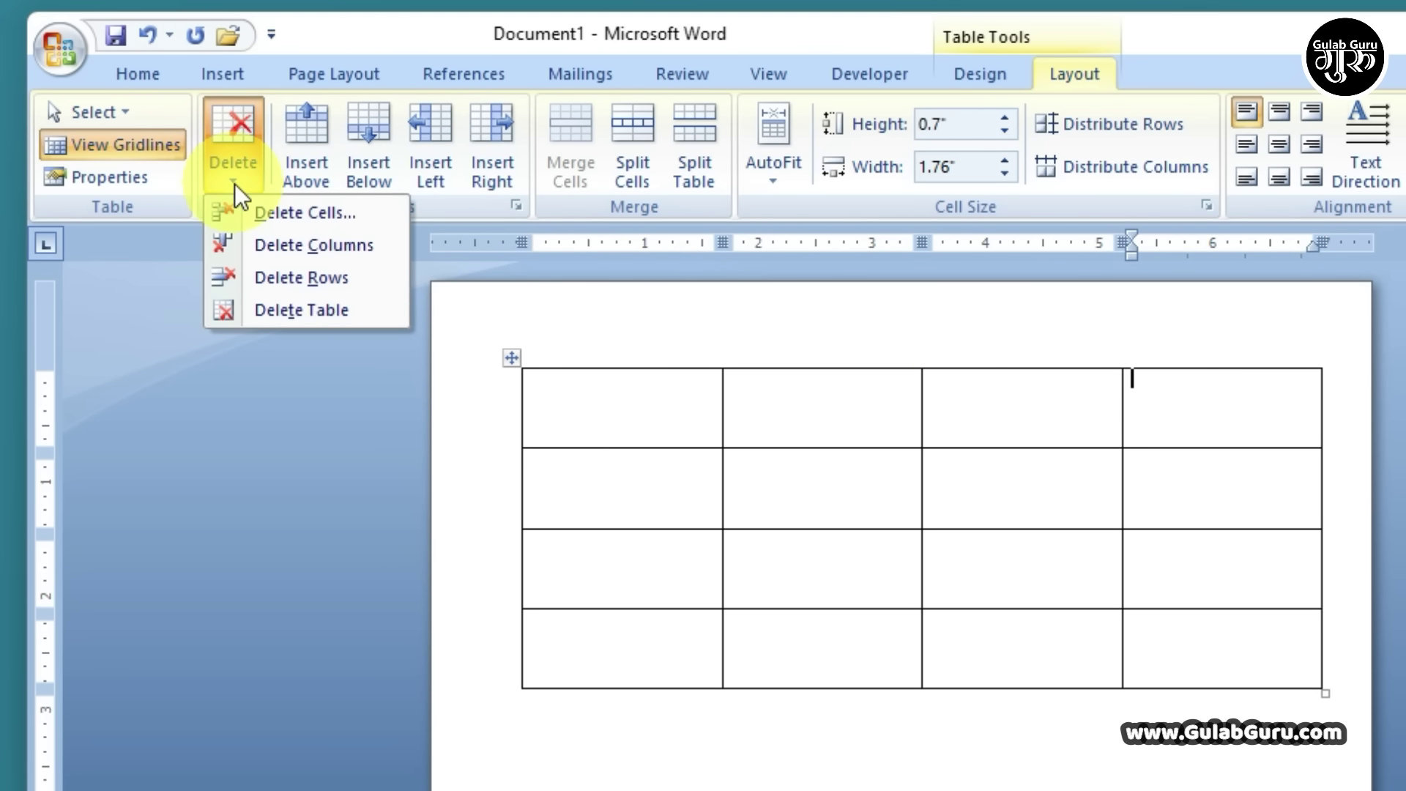
left_click(323, 247)
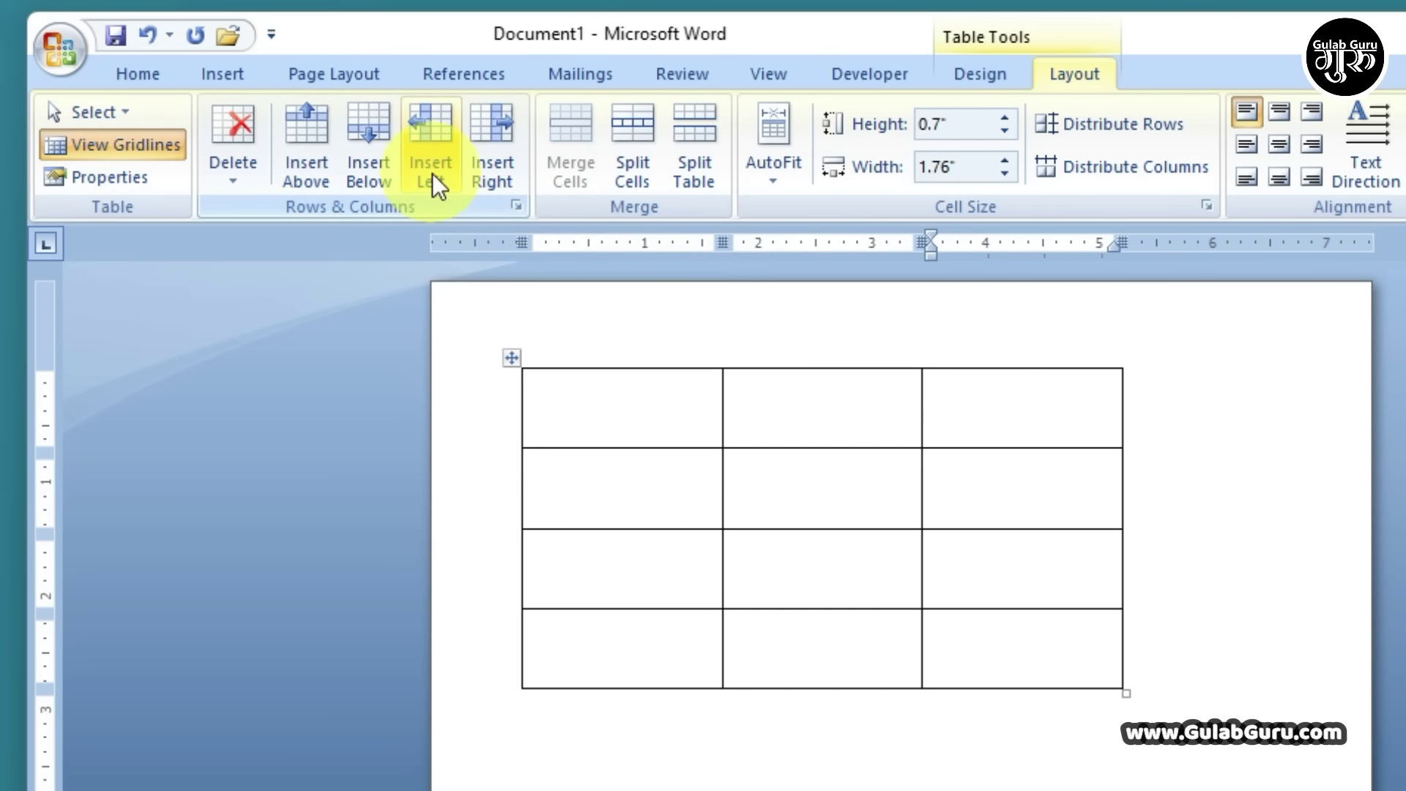
left_click(490, 118)
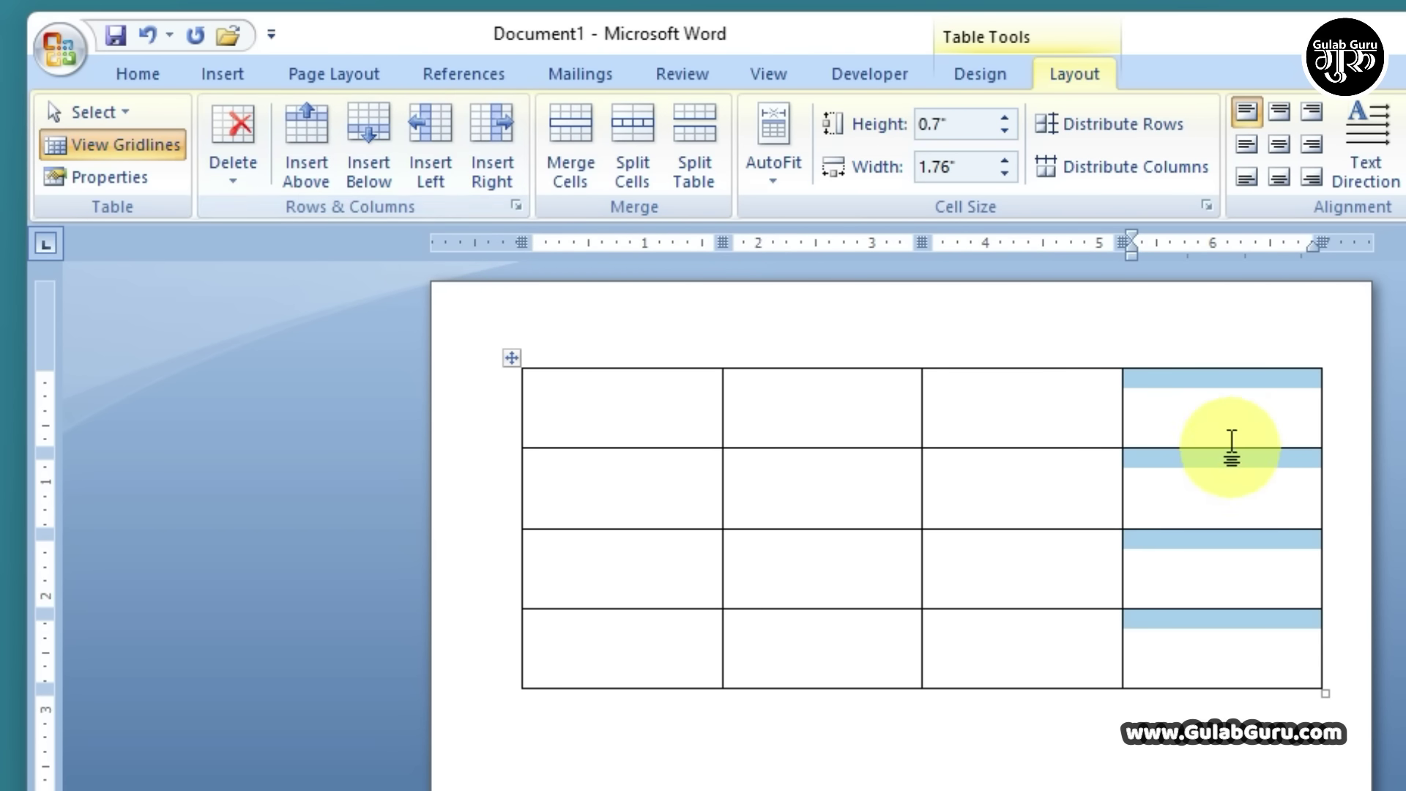
left_click(1212, 410)
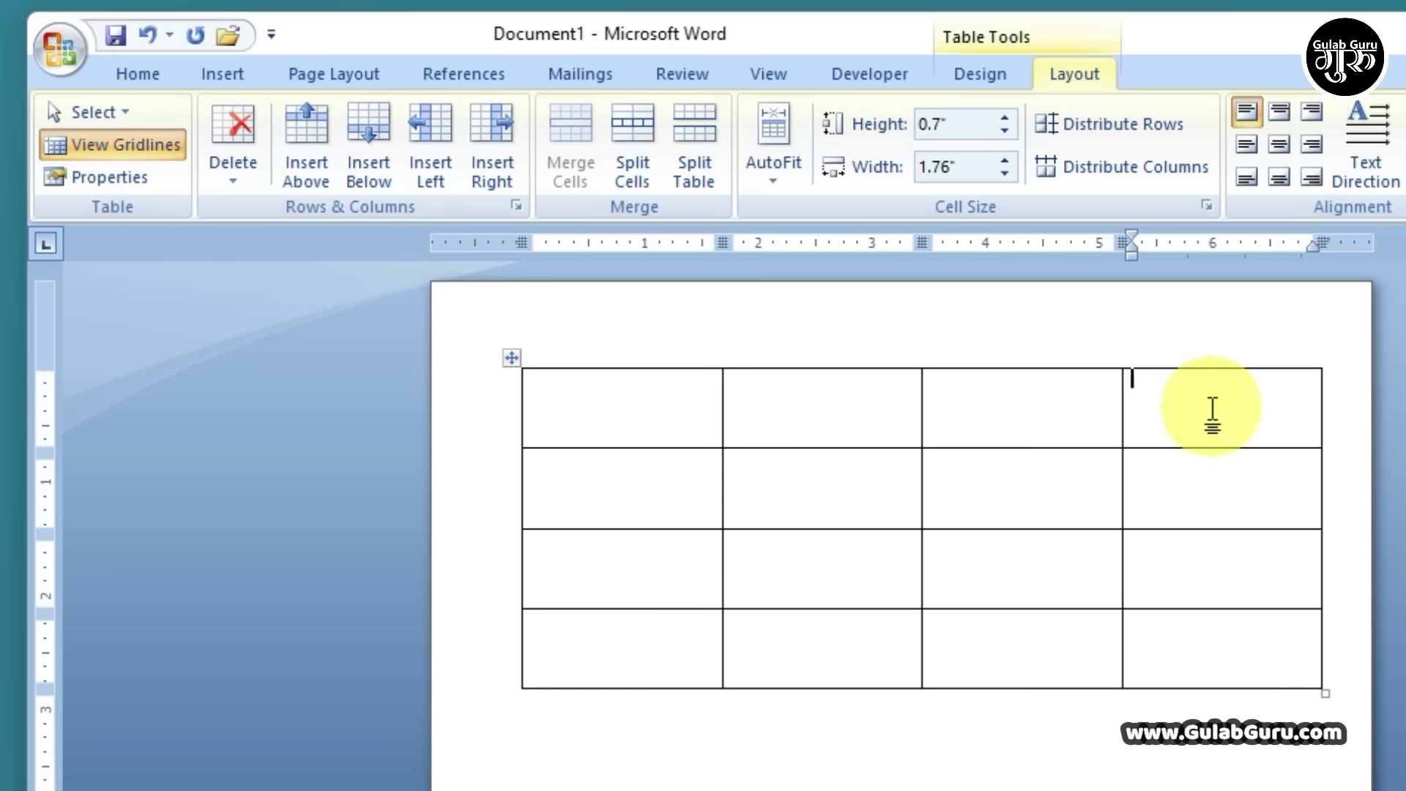
Delete the bottom row of the table.
left_click(586, 649)
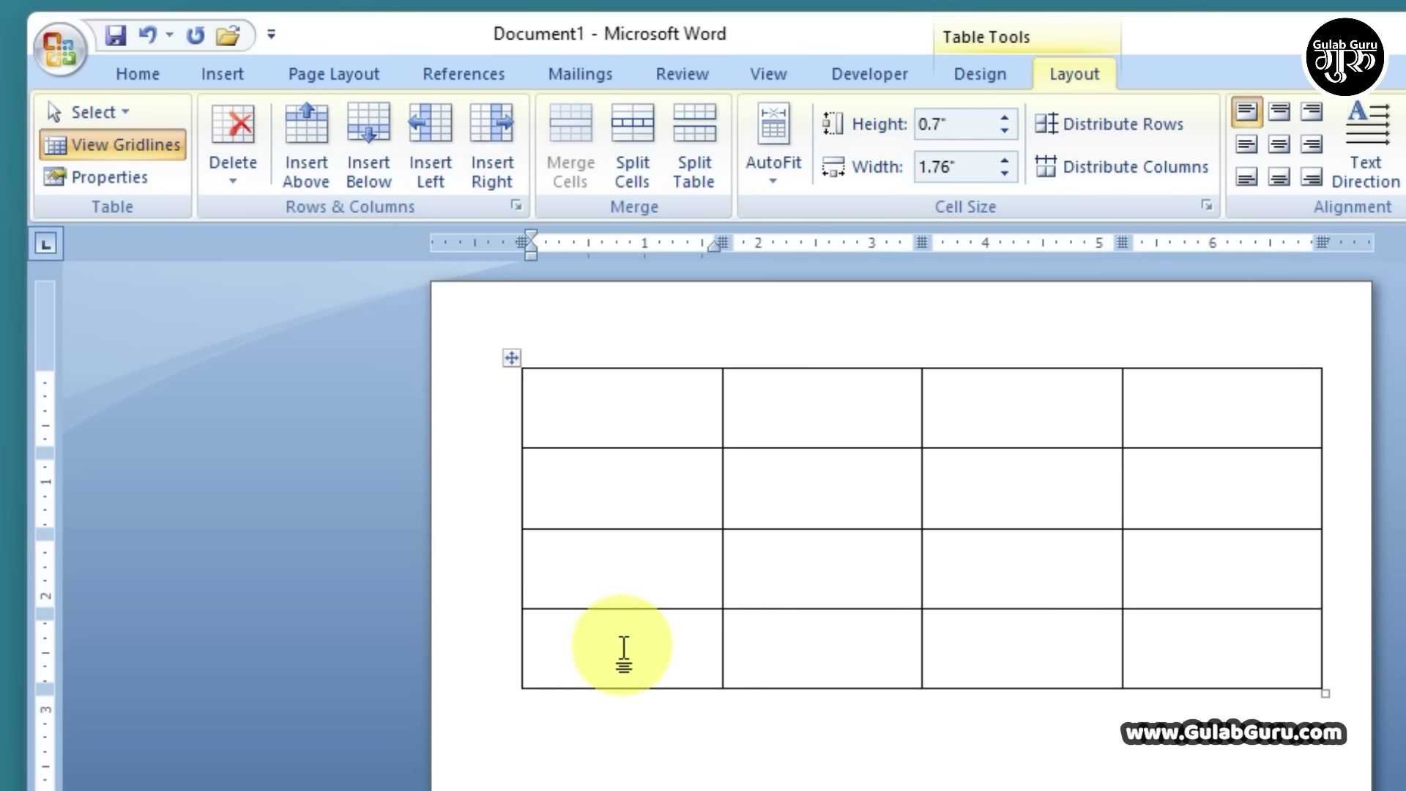
left_click(234, 182)
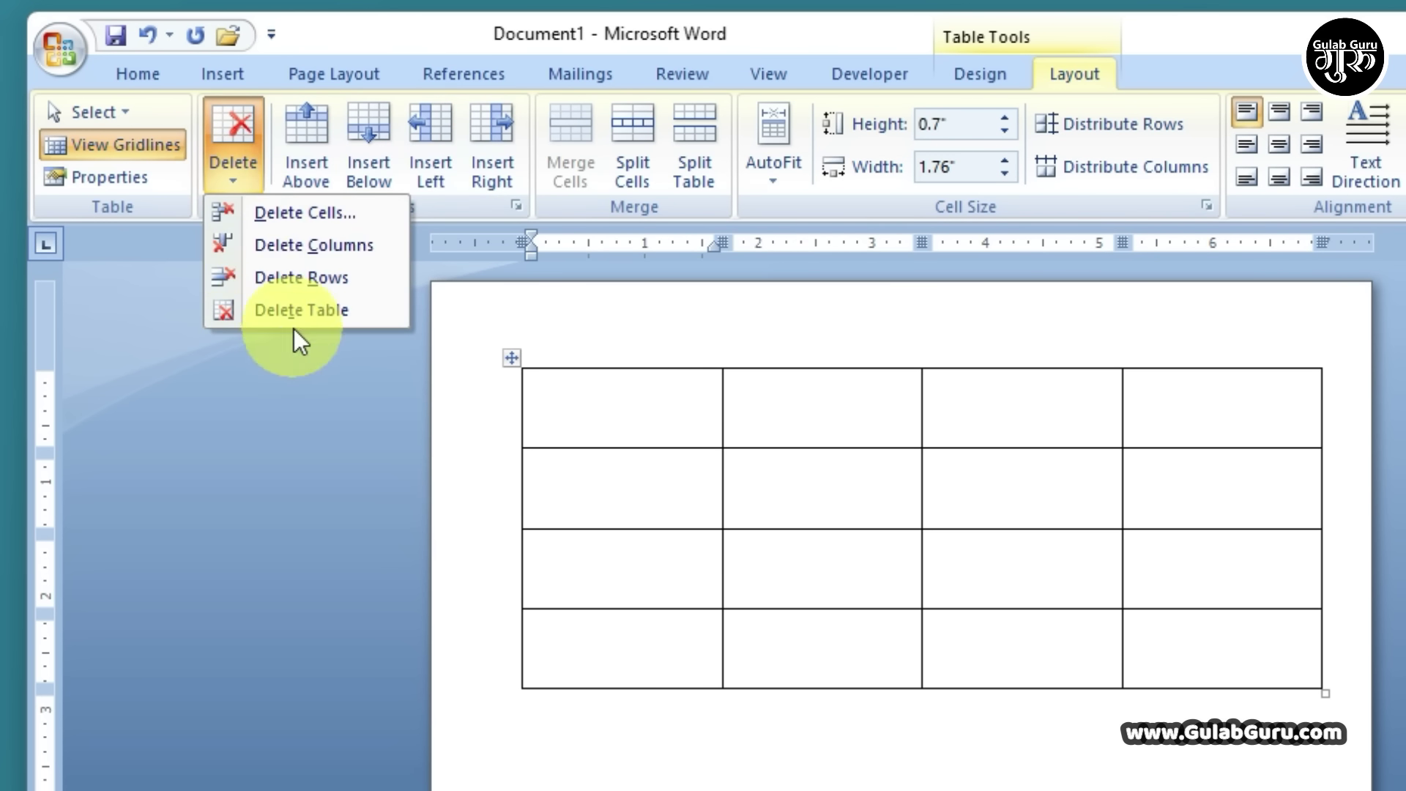
left_click(314, 279)
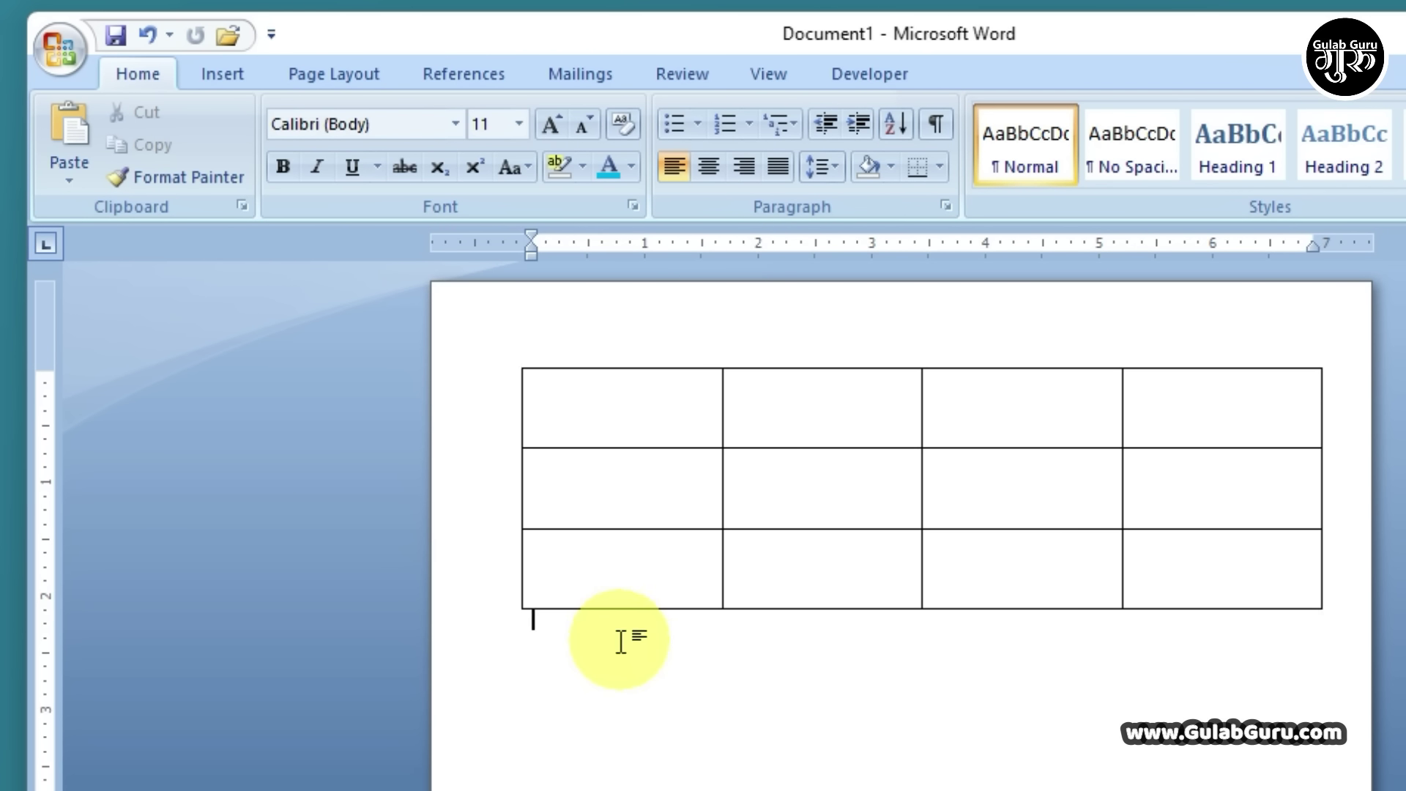
Add a new row at the end of the table from its last cell.
left_click(621, 580)
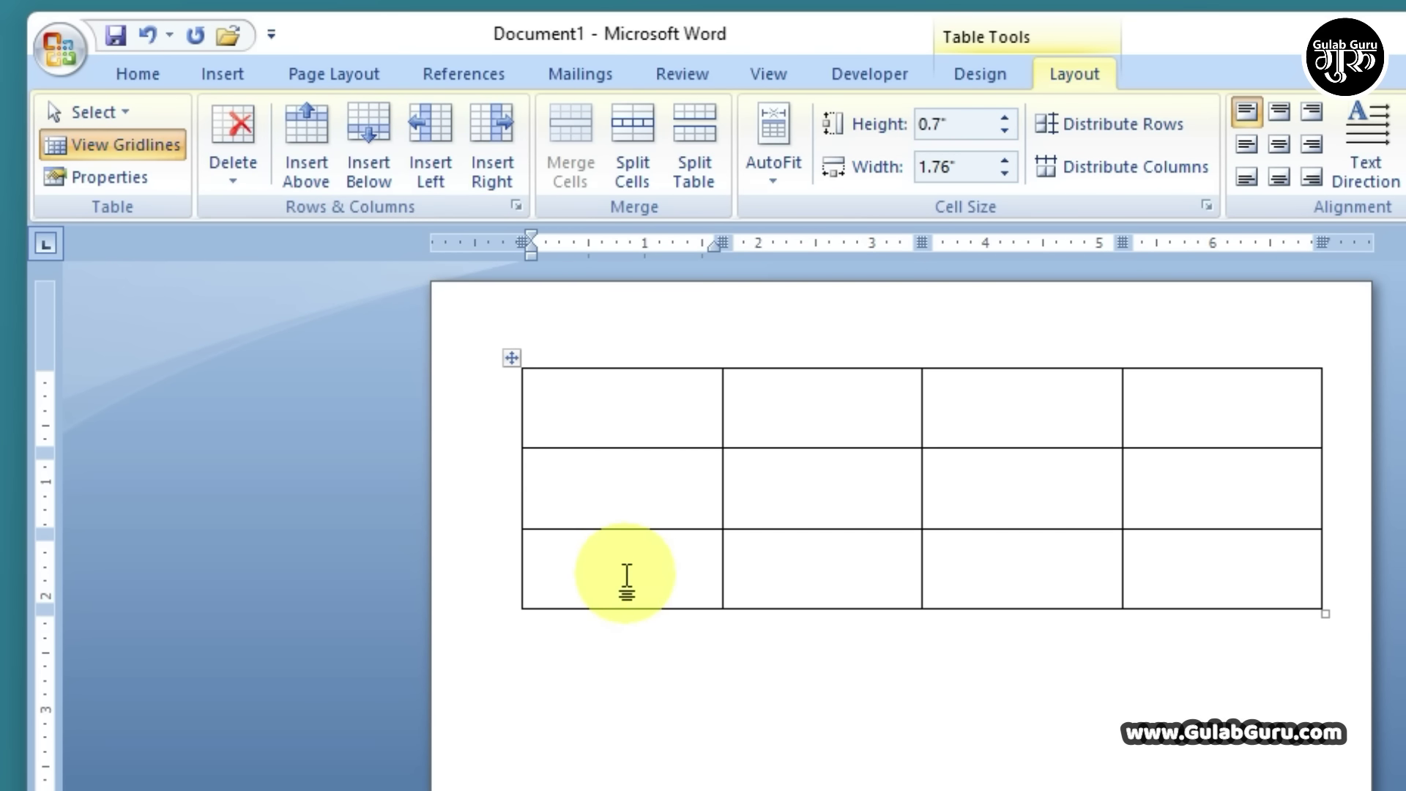
left_click(1213, 563)
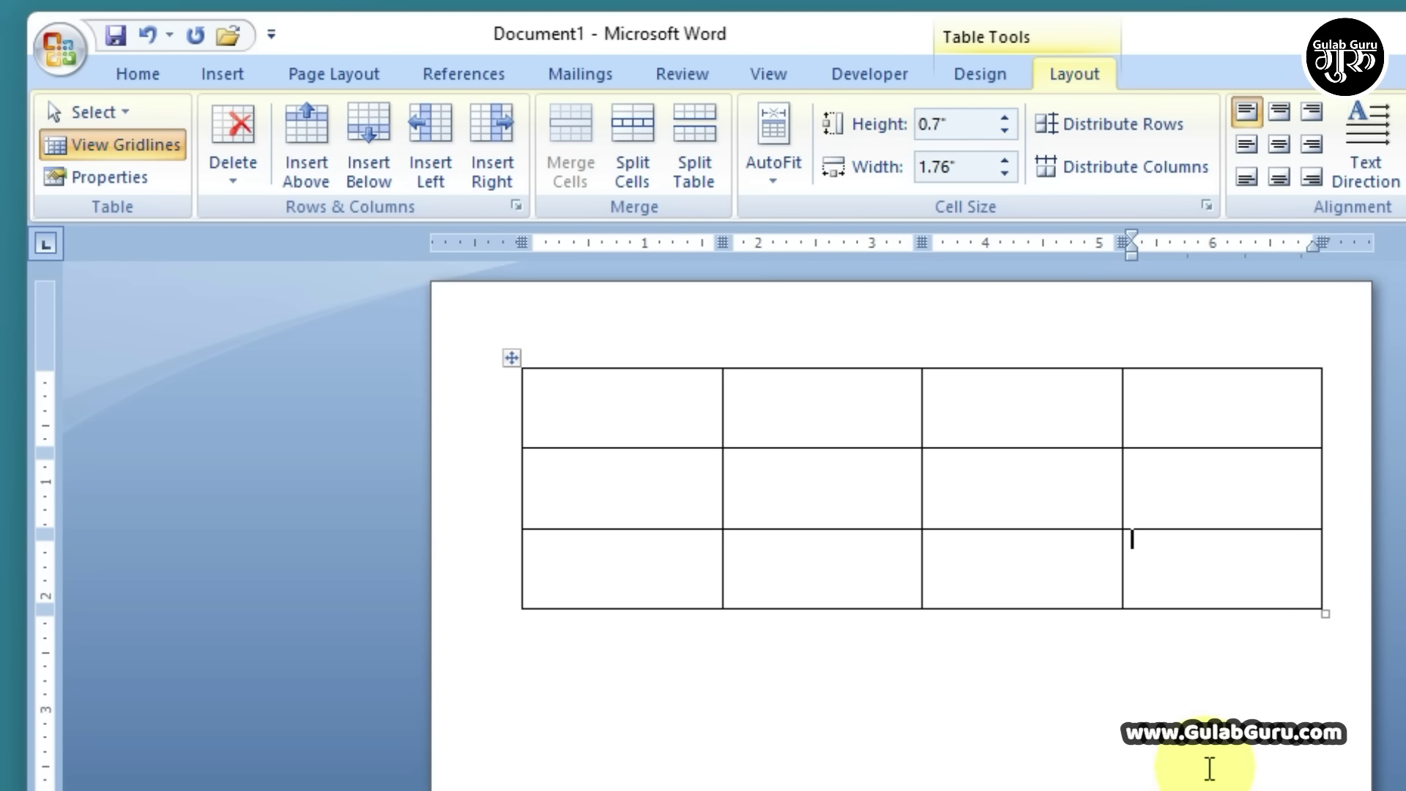
key("Tab")
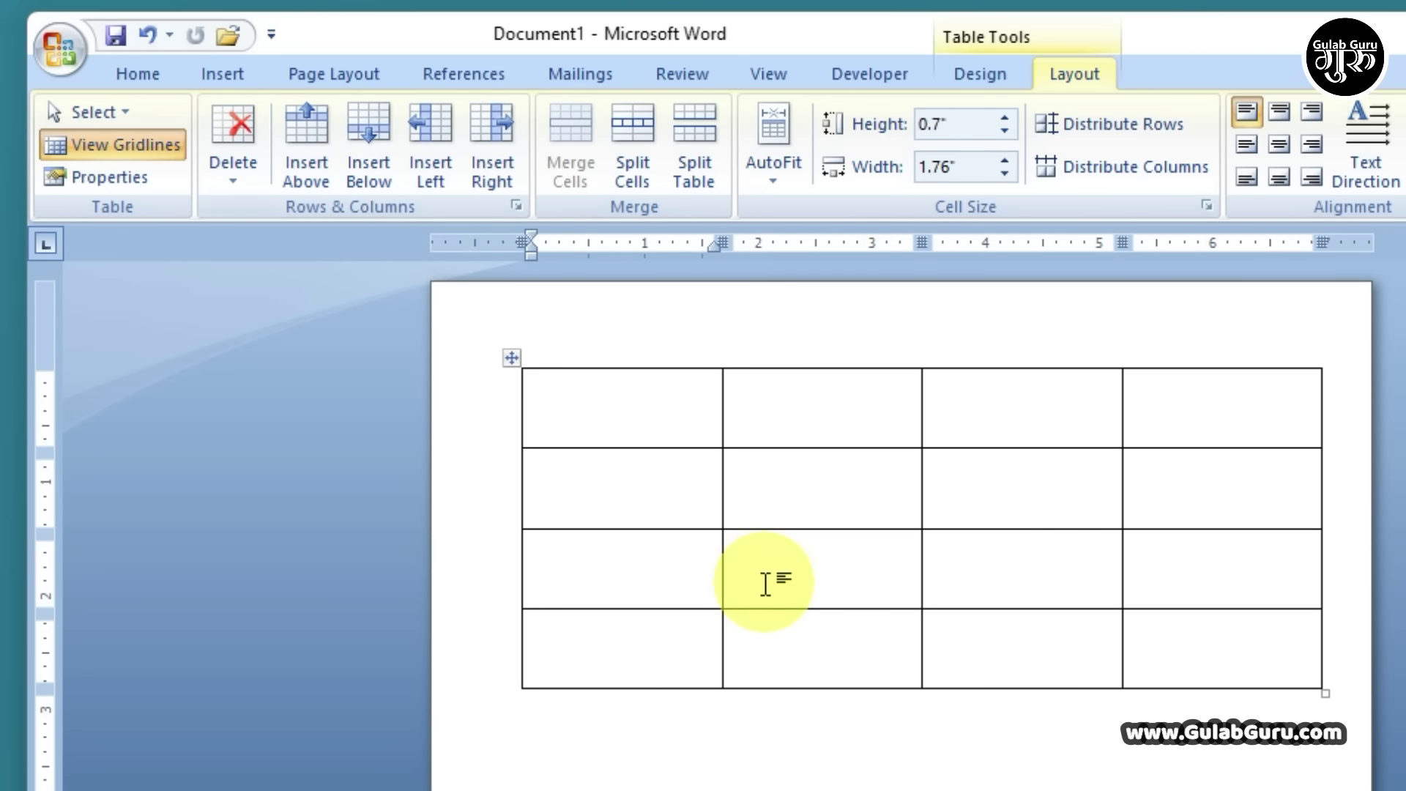
Delete the entire four-column table from the page.
left_click(665, 419)
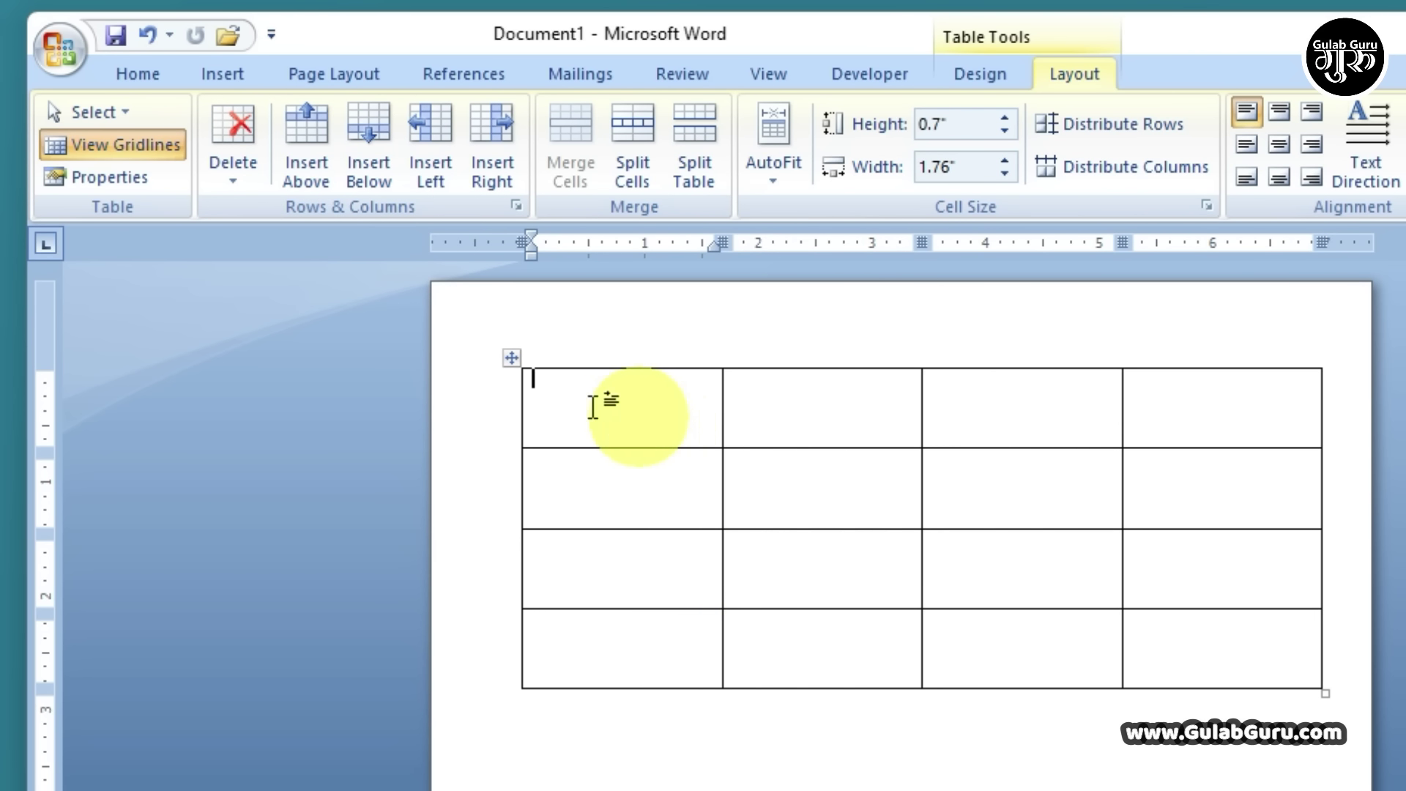
left_click(230, 183)
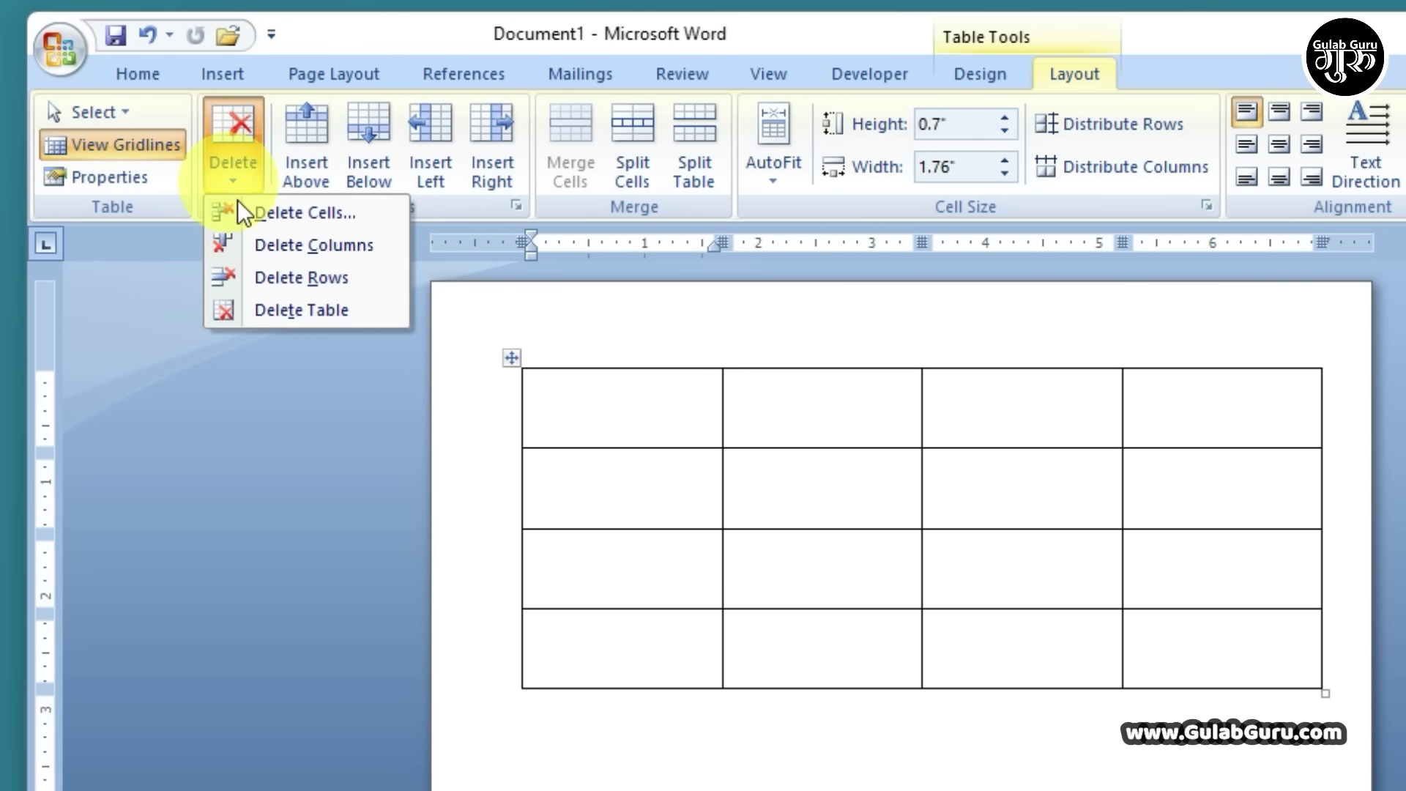
left_click(279, 314)
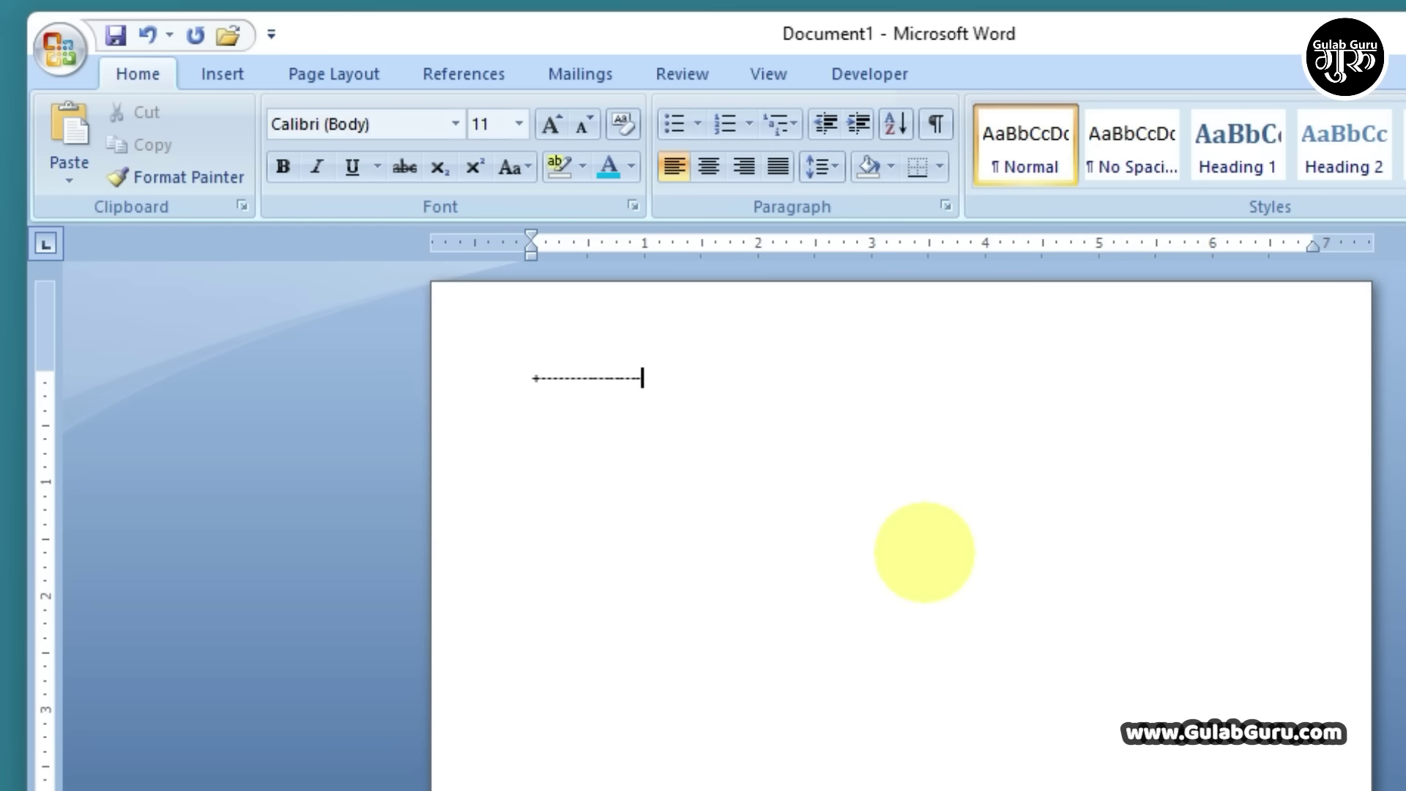
Enlarge the line of a plus sign and dashes to font size 28.
left_click_drag(659, 393, 519, 388)
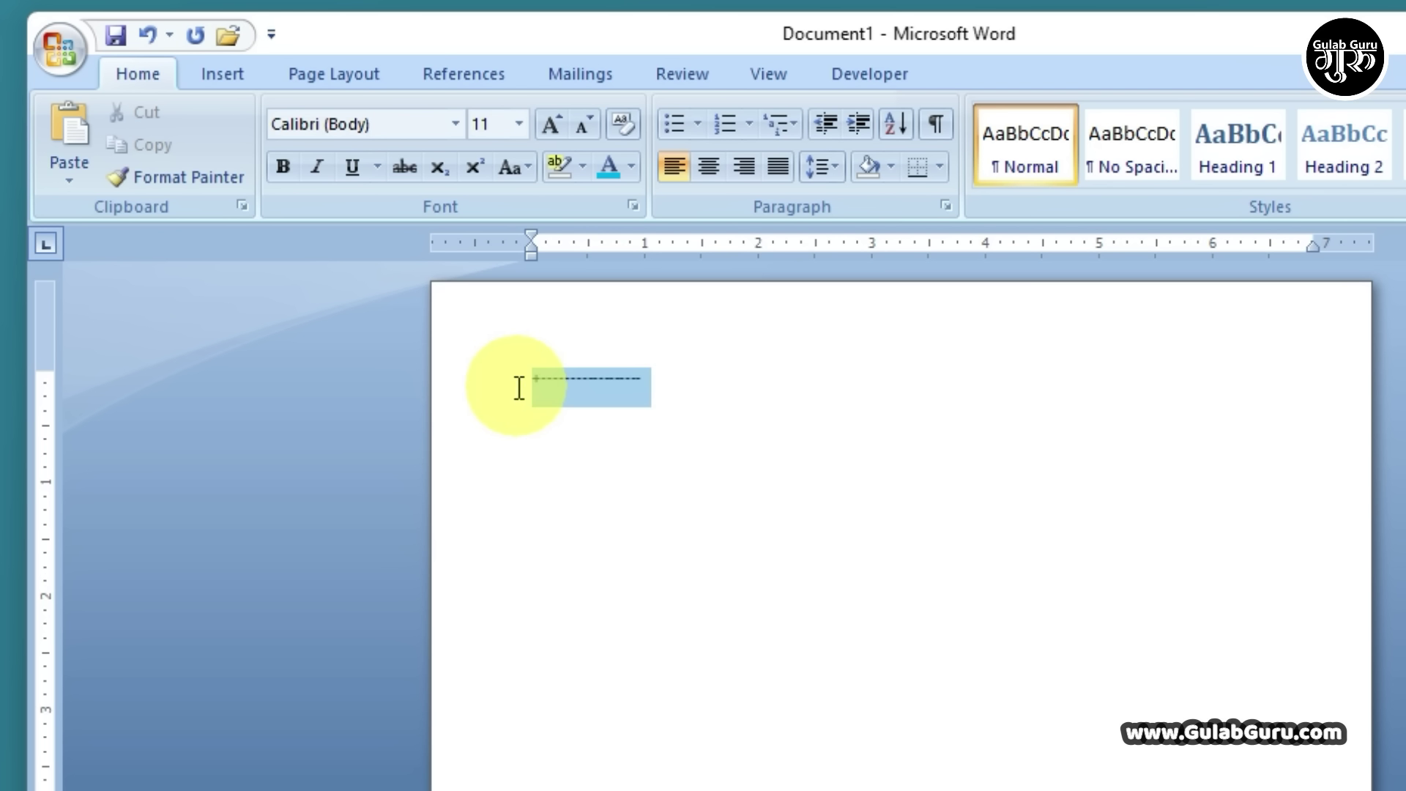
left_click(547, 124)
left_click(548, 125)
left_click(547, 124)
left_click(547, 125)
left_click(547, 124)
left_click(547, 125)
left_click(547, 124)
left_click(547, 125)
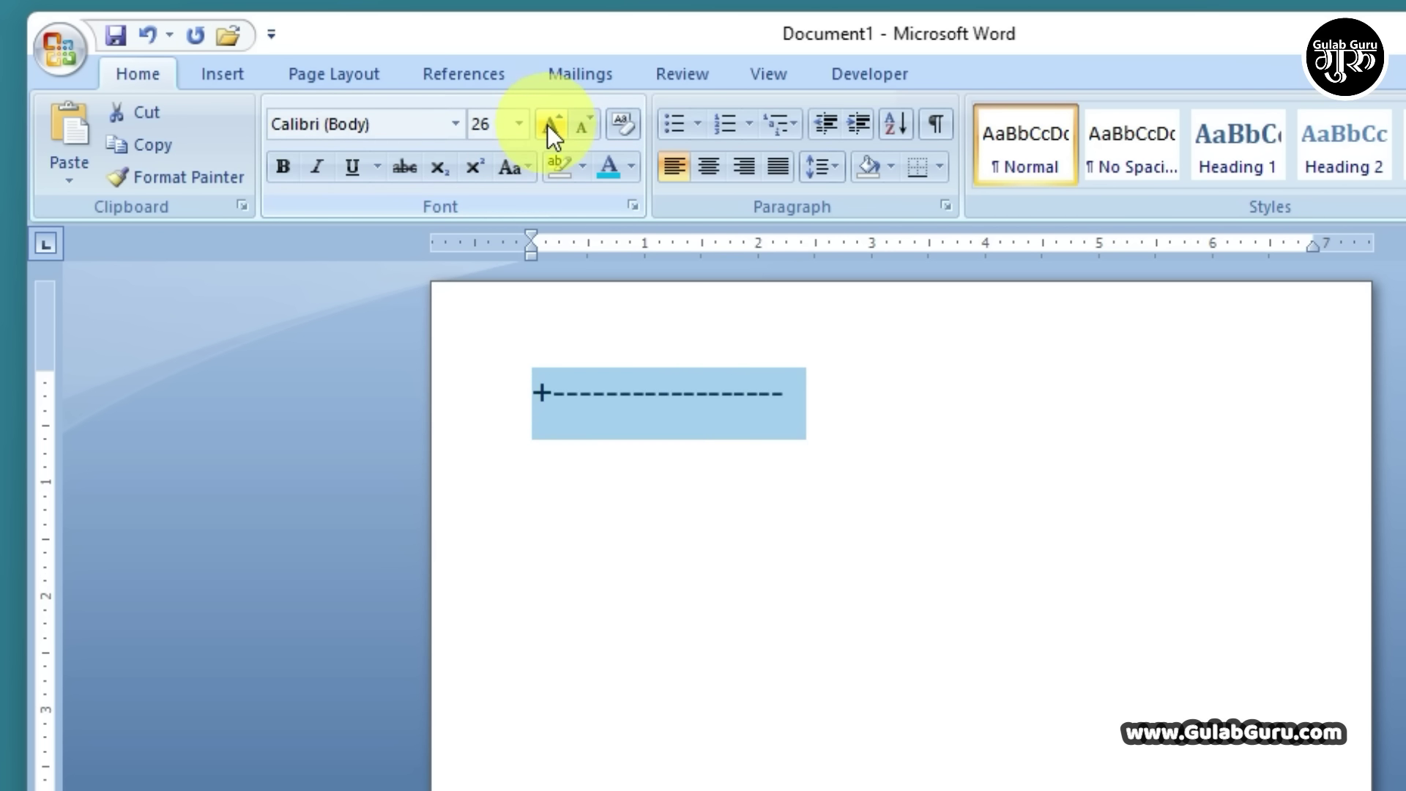
left_click(547, 125)
left_click(826, 396)
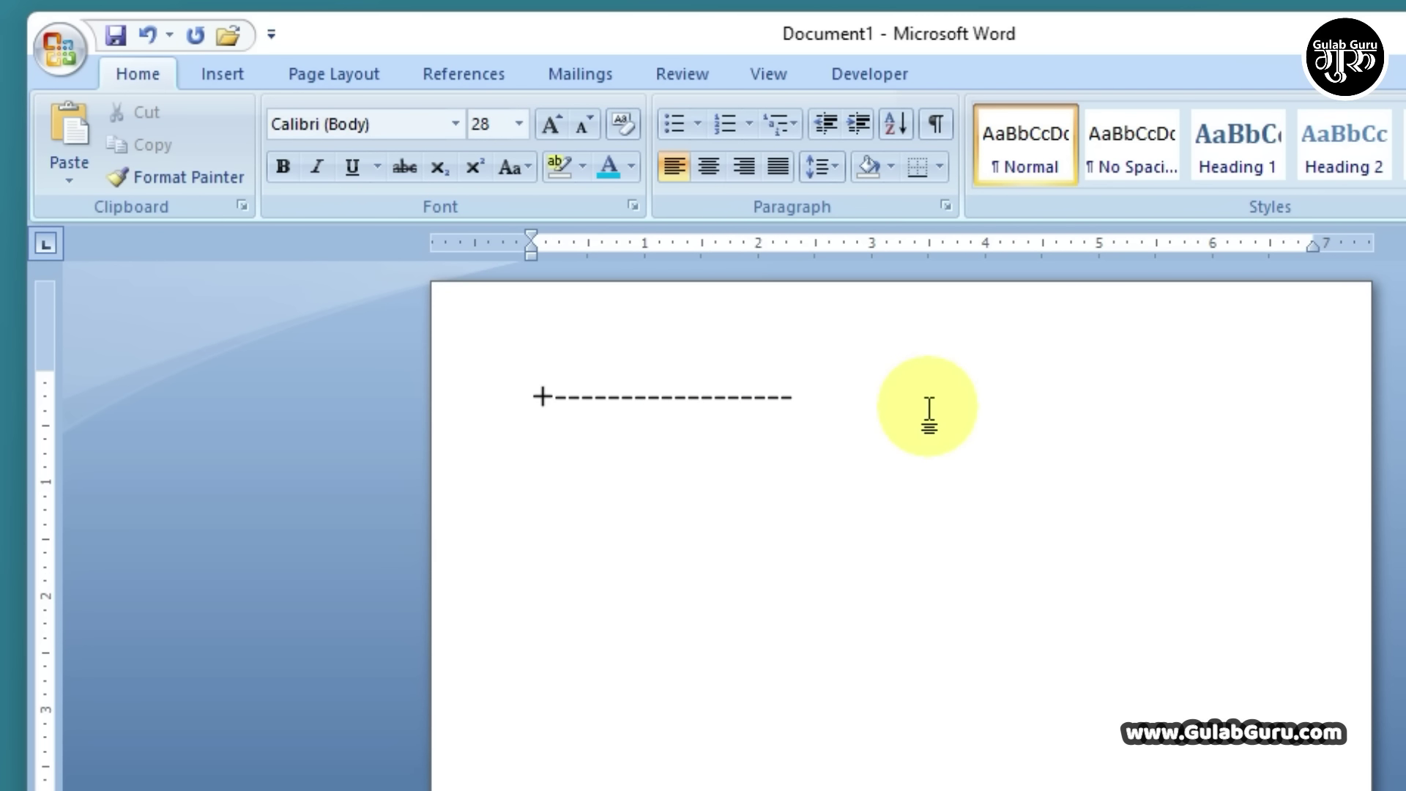
Extend the line with dashes and plus signs into three segments ending in a plus sign, and convert it into a three-column table.
type("+---------------+-----------------")
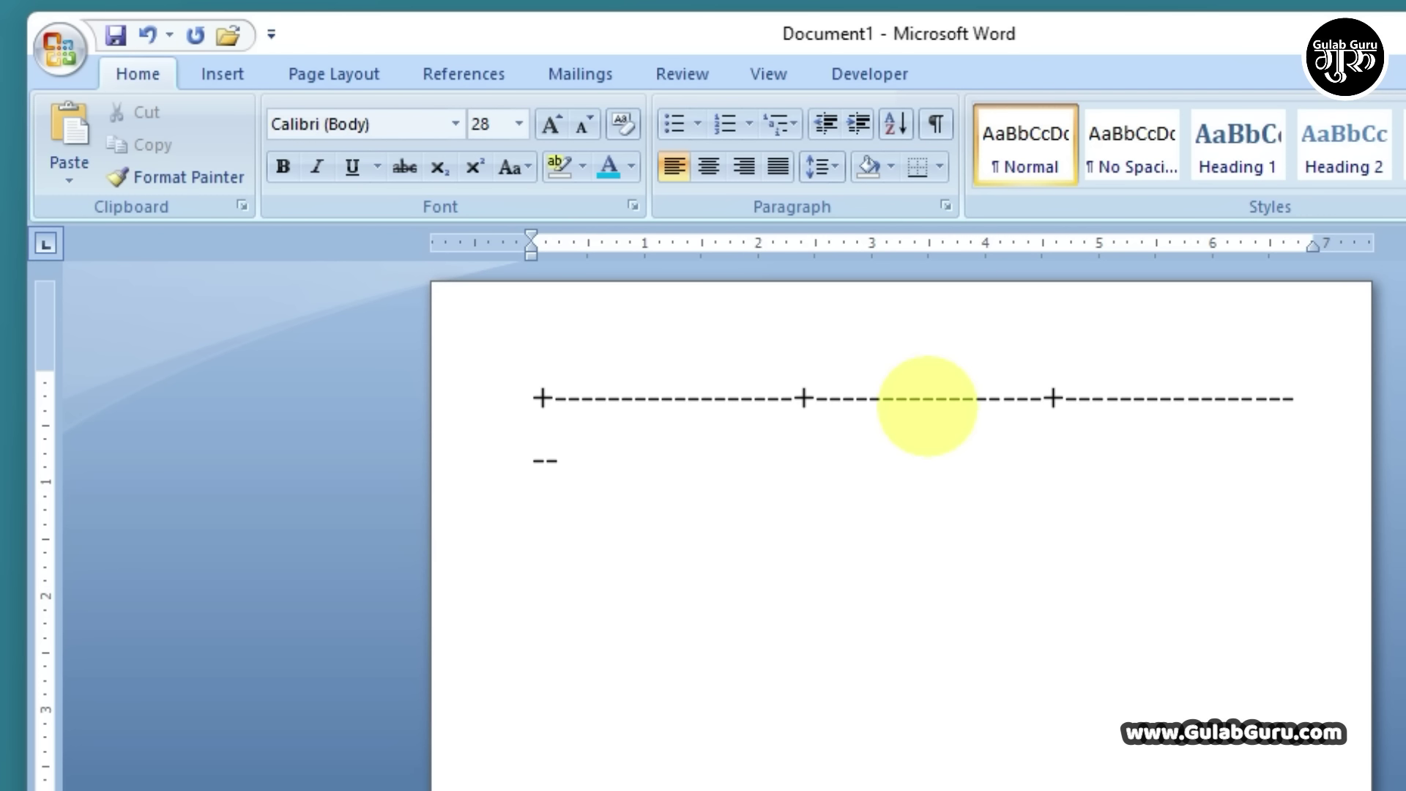
key("BackSpace")
key("BackSpace")
type("+")
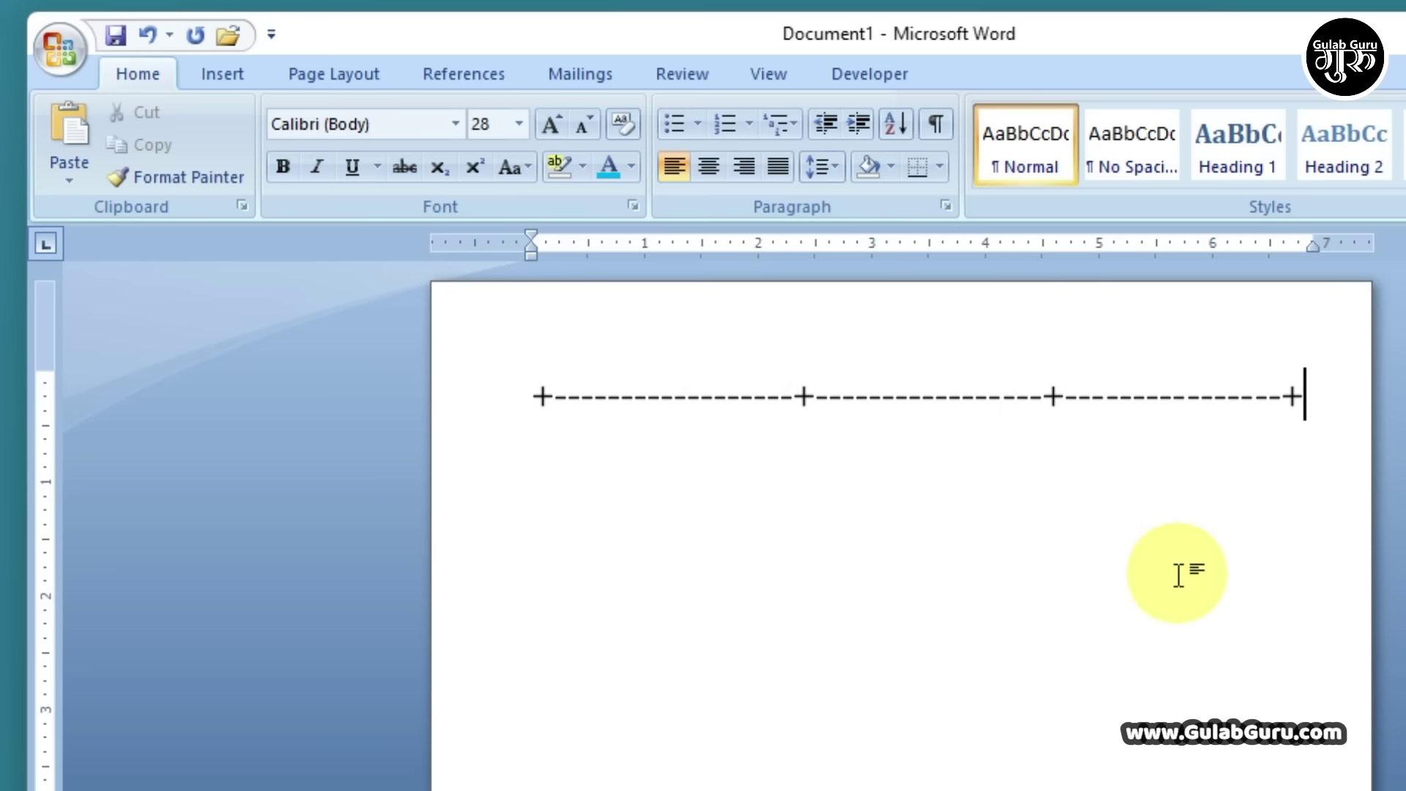
key("Return")
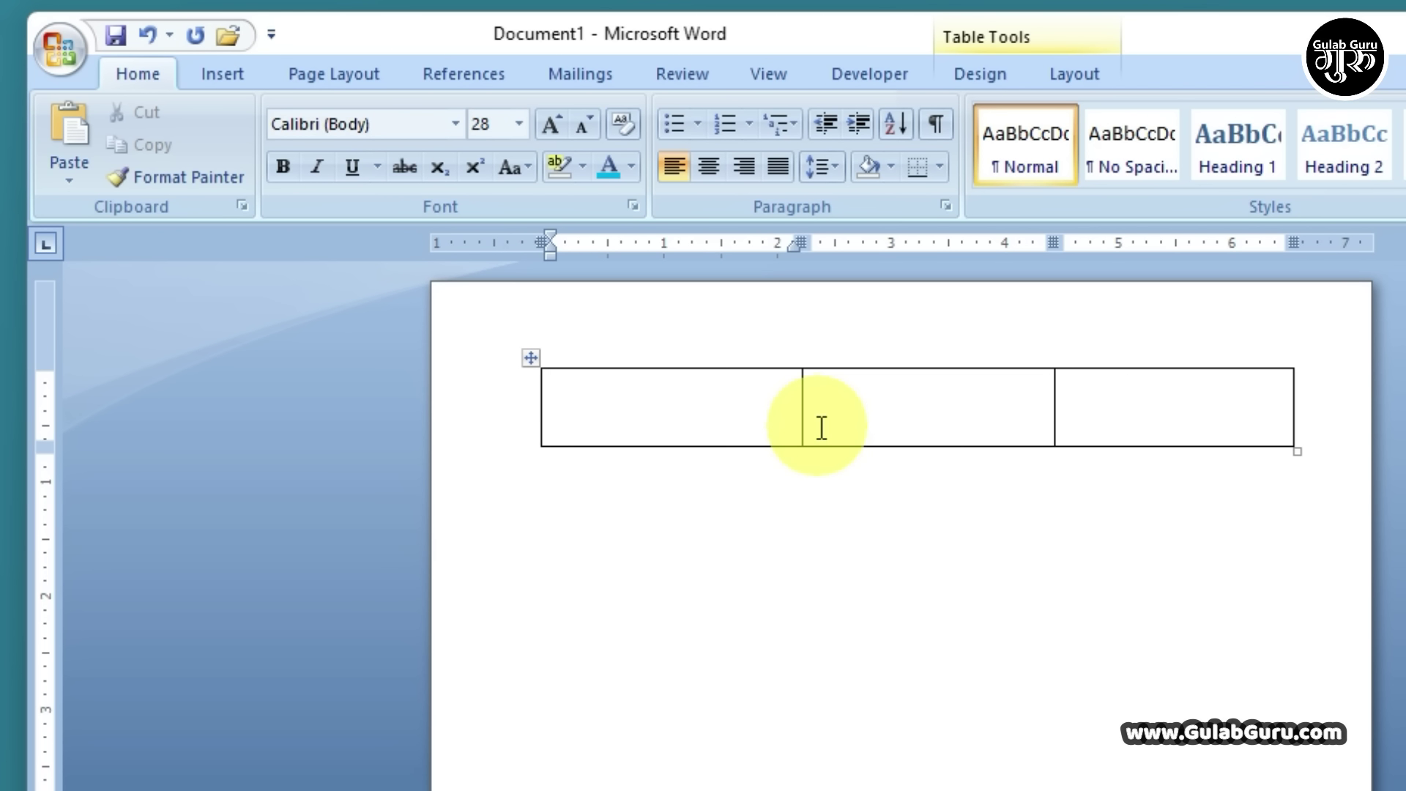
Add three more rows below the single row of the three-column table.
left_click(1120, 408)
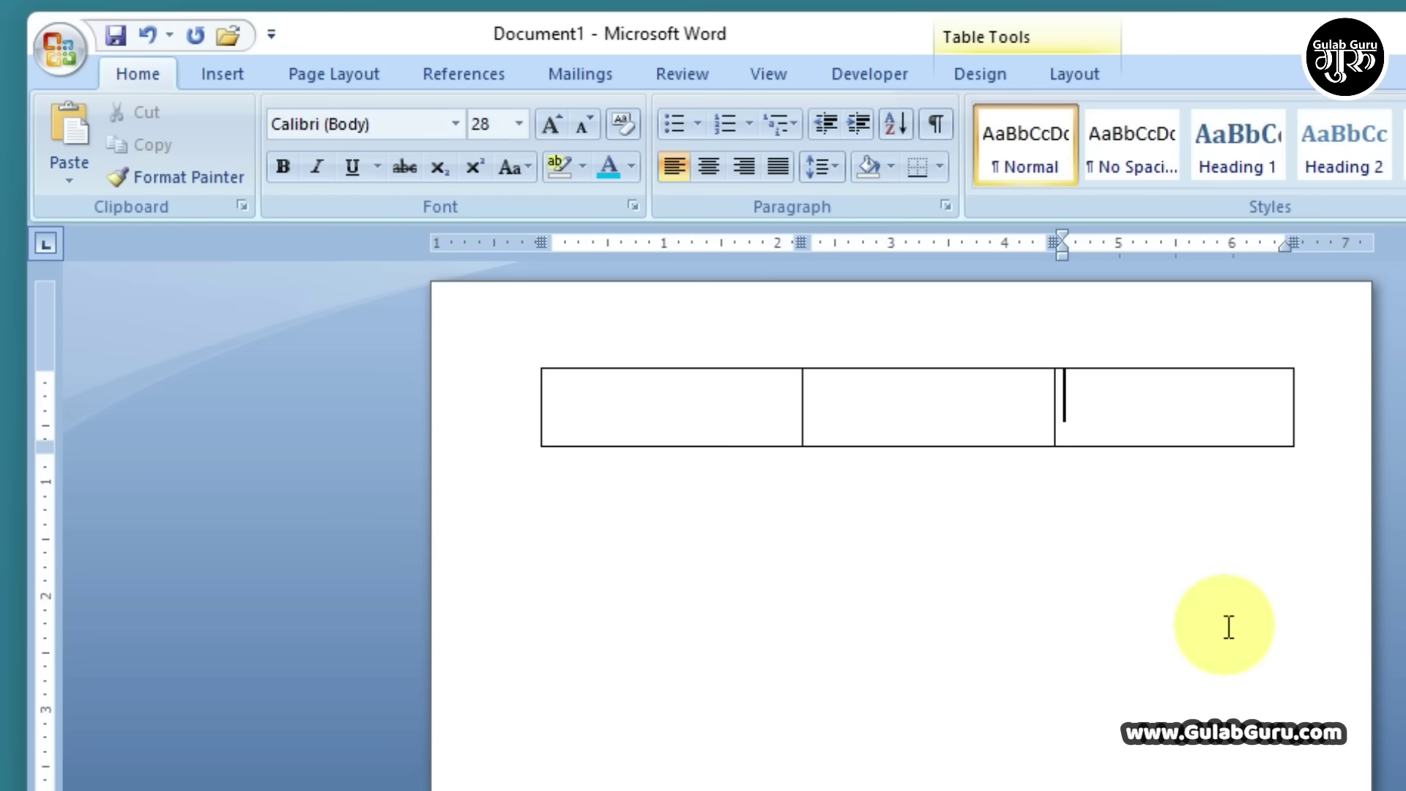
key("Tab")
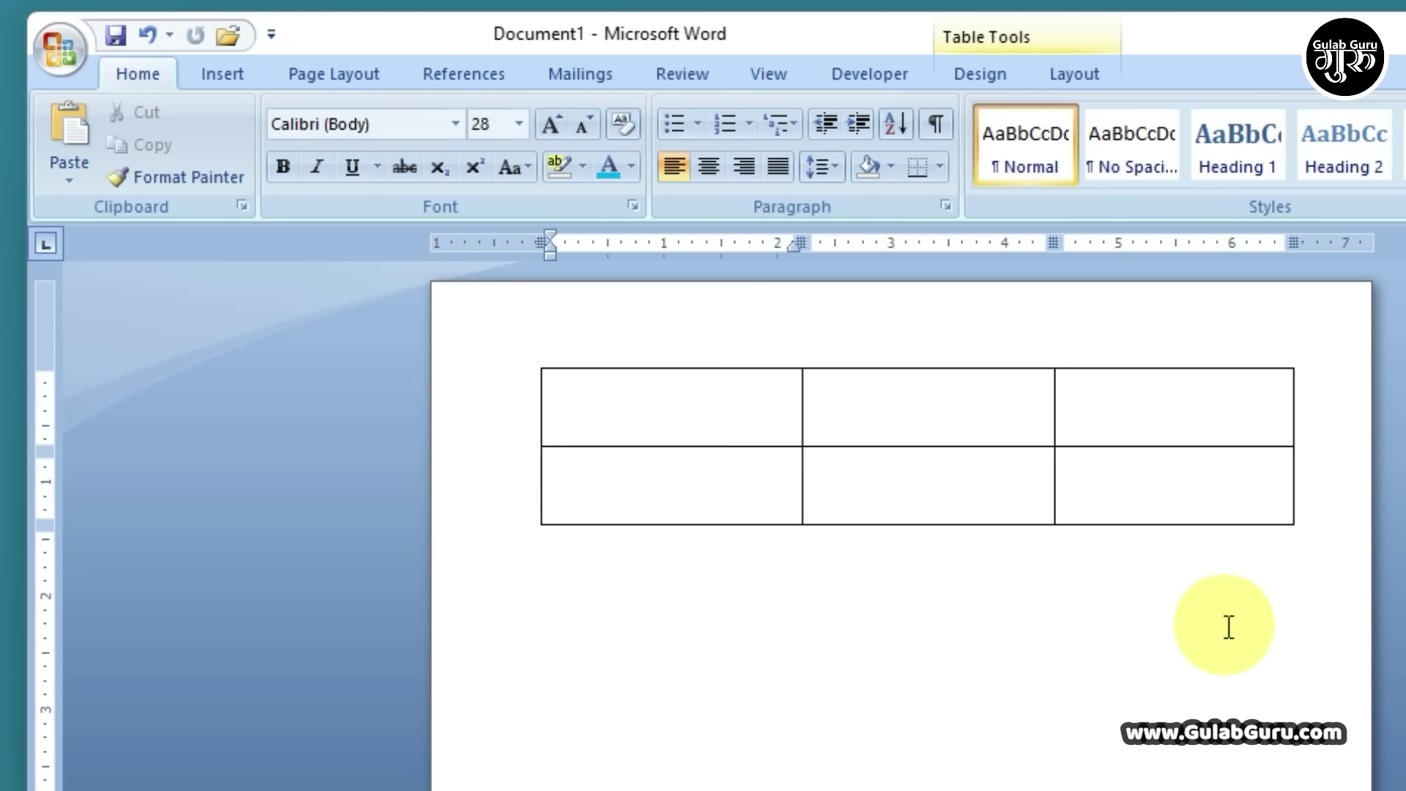
key("Tab")
key("Tab")
key("Tab")
key("Tab")
key("Tab")
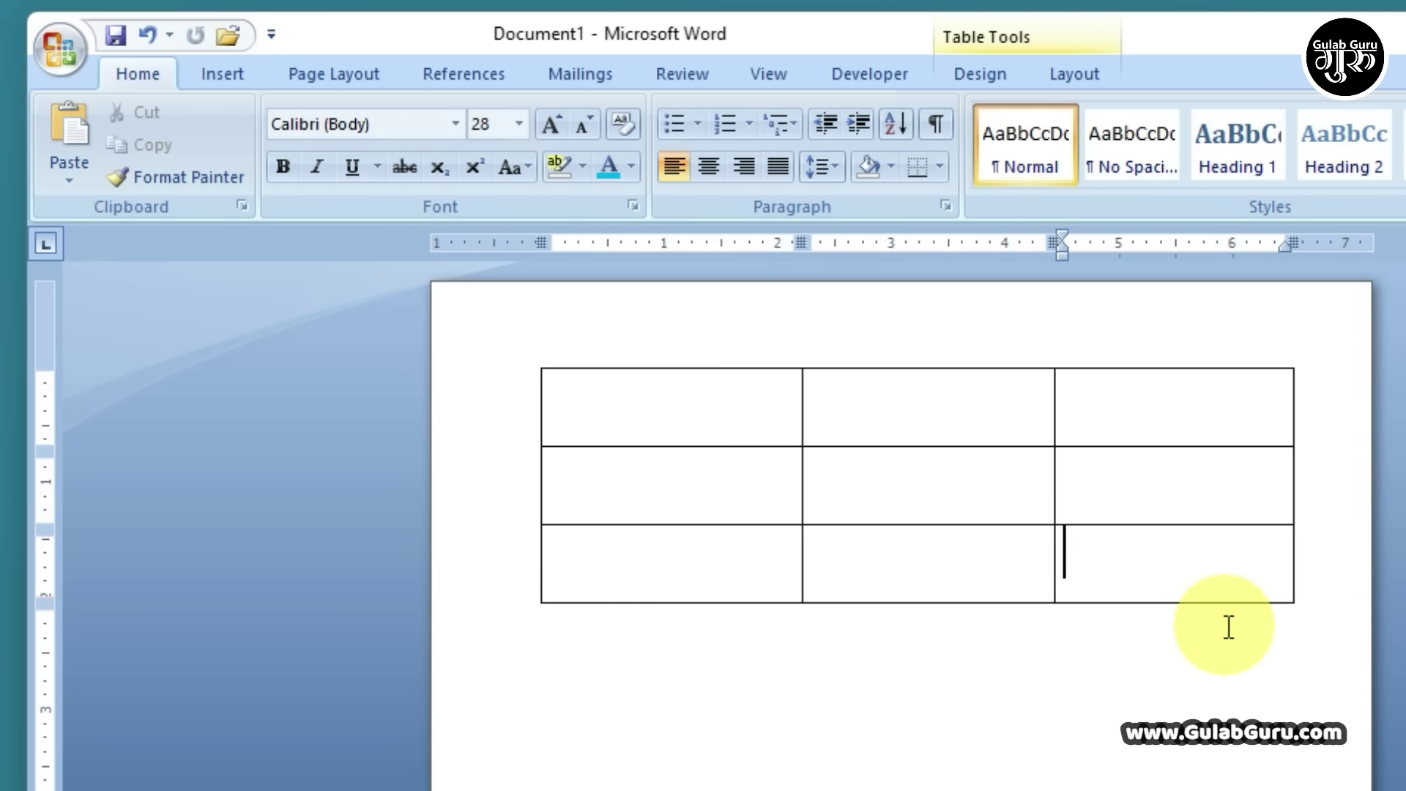
key("Tab")
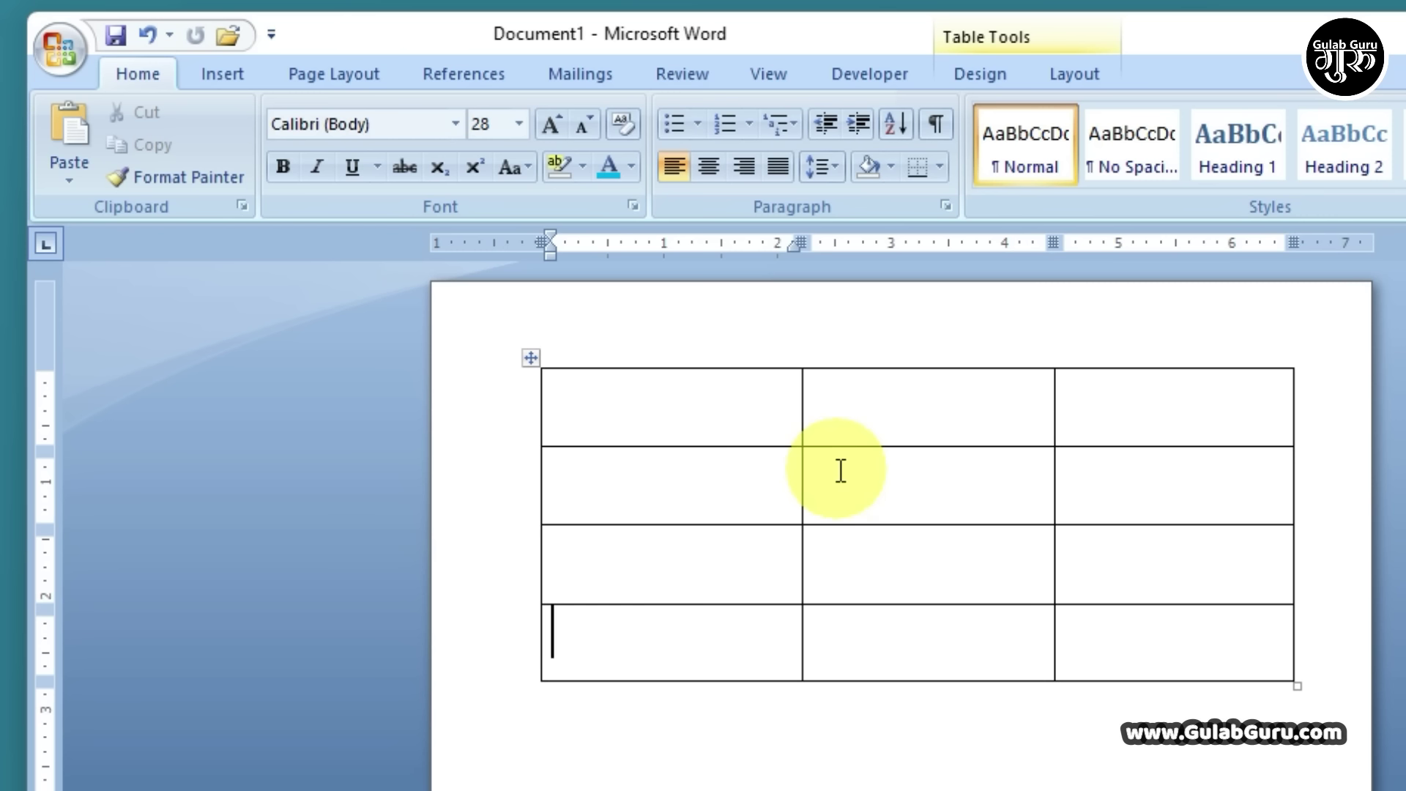
Delete the whole table and generate sample text on the blank page with =RAND().
left_click(534, 359)
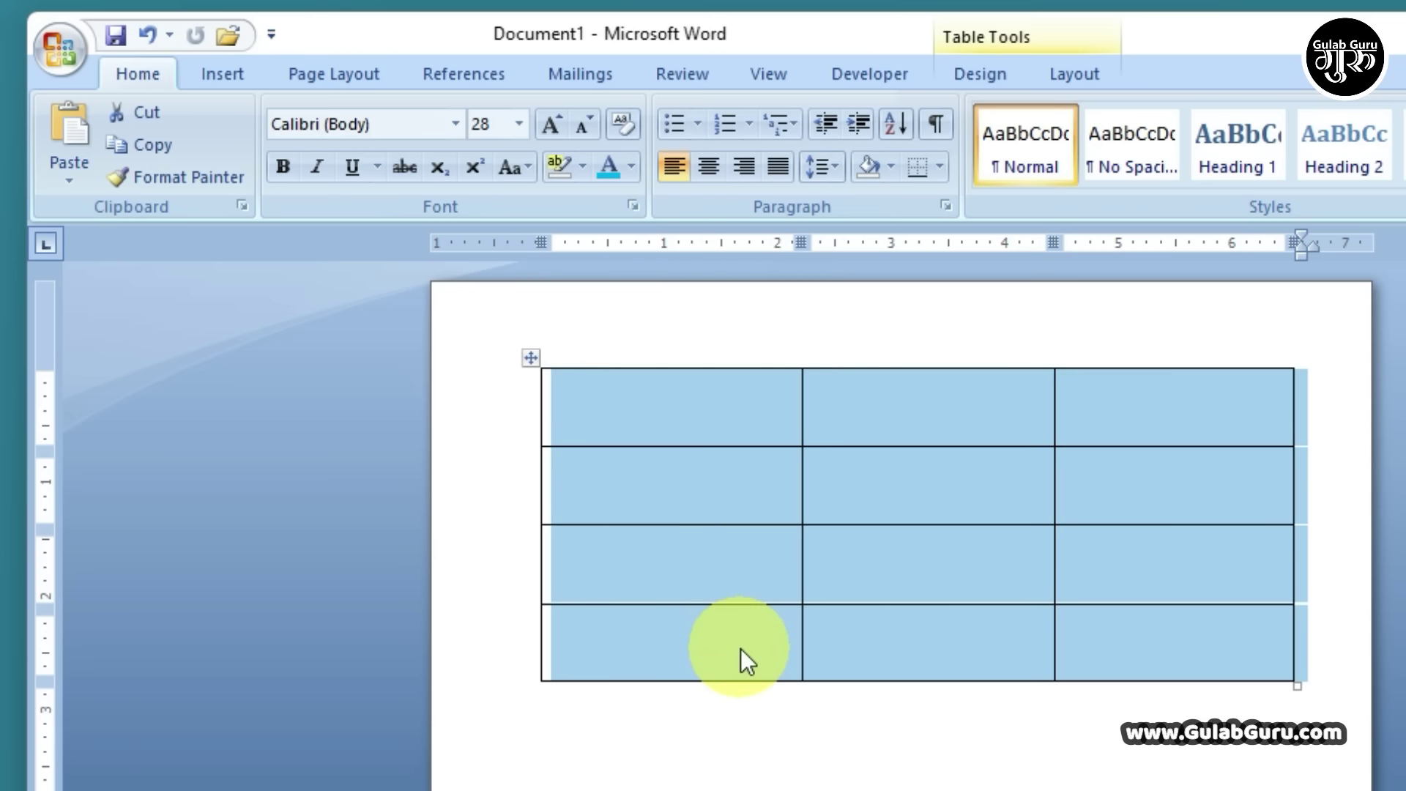
key("BackSpace")
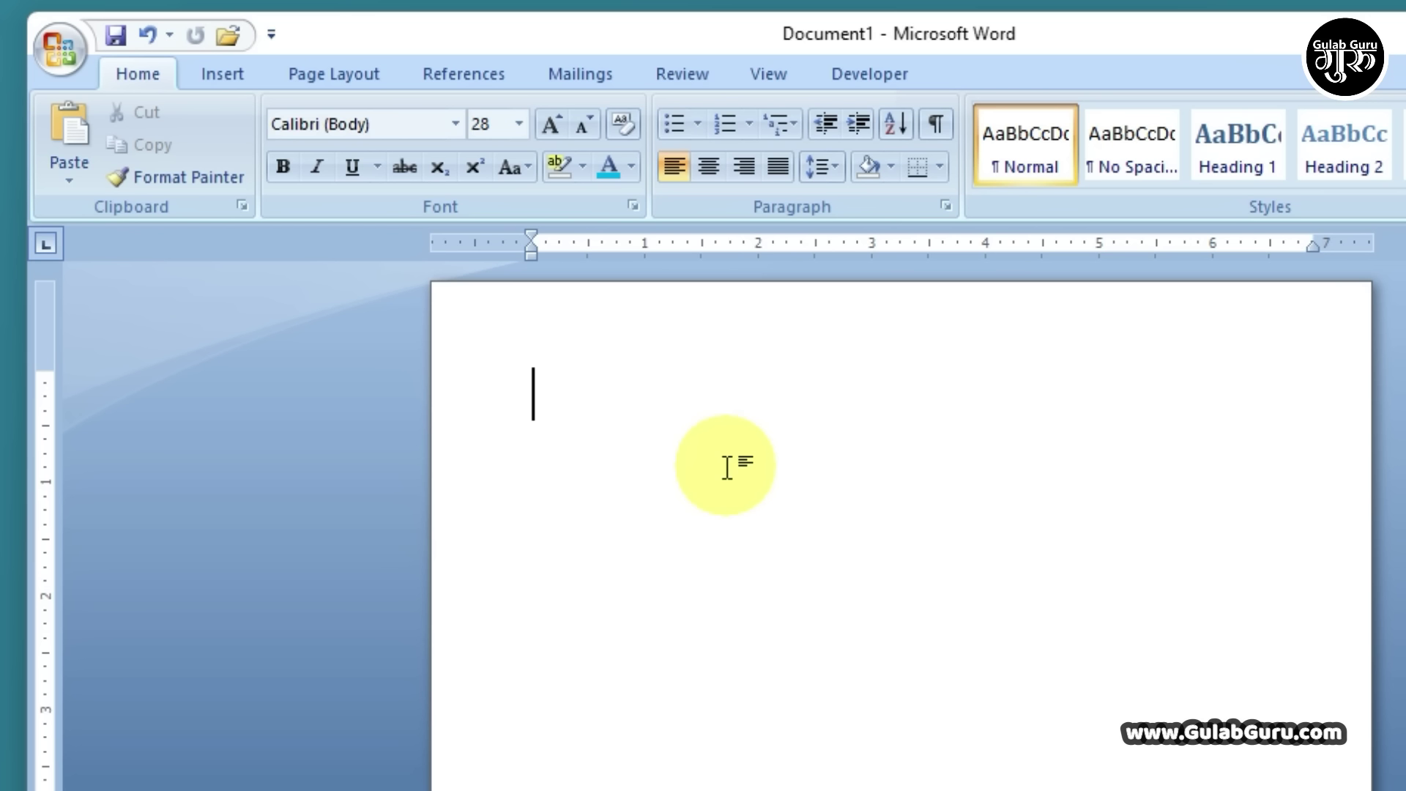
type("=RA")
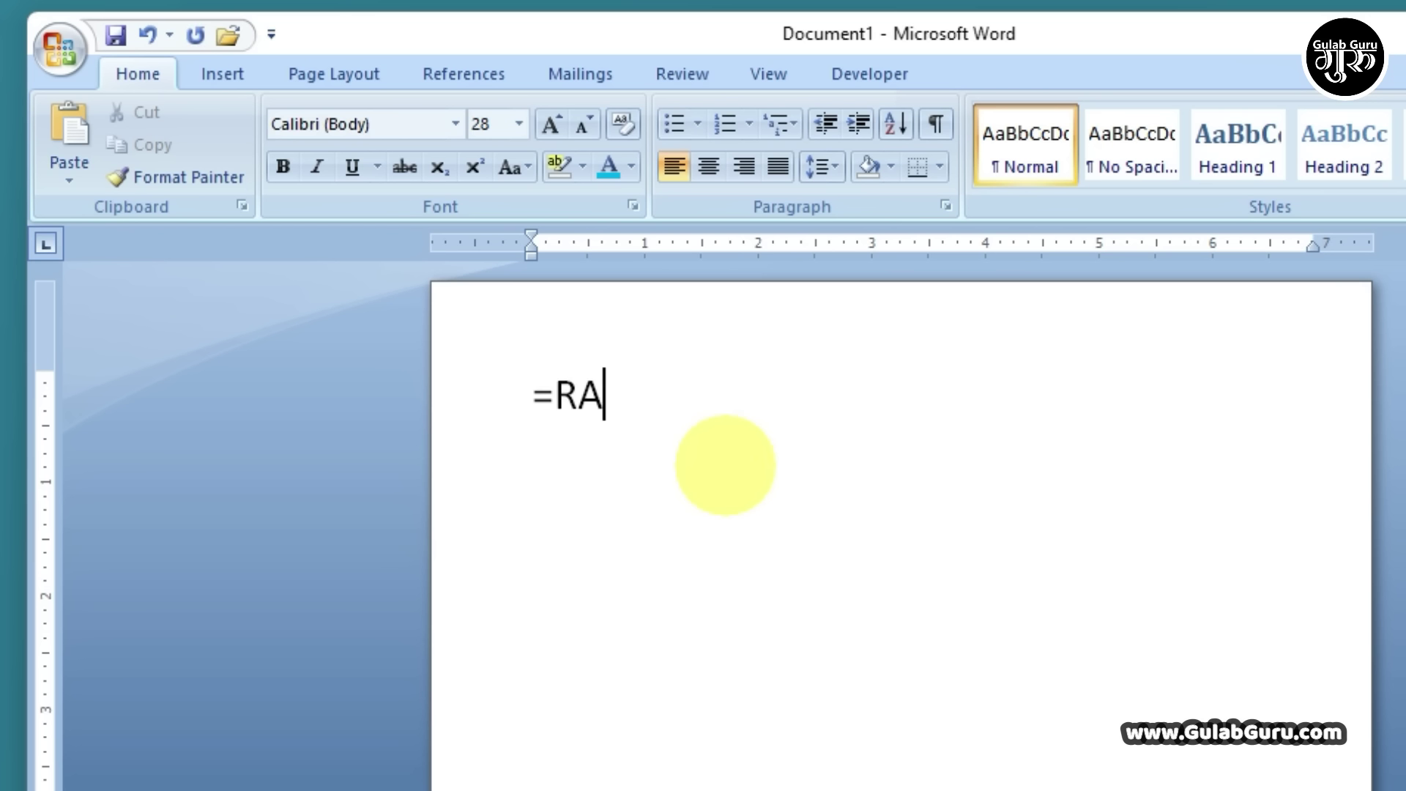
type("ND(")
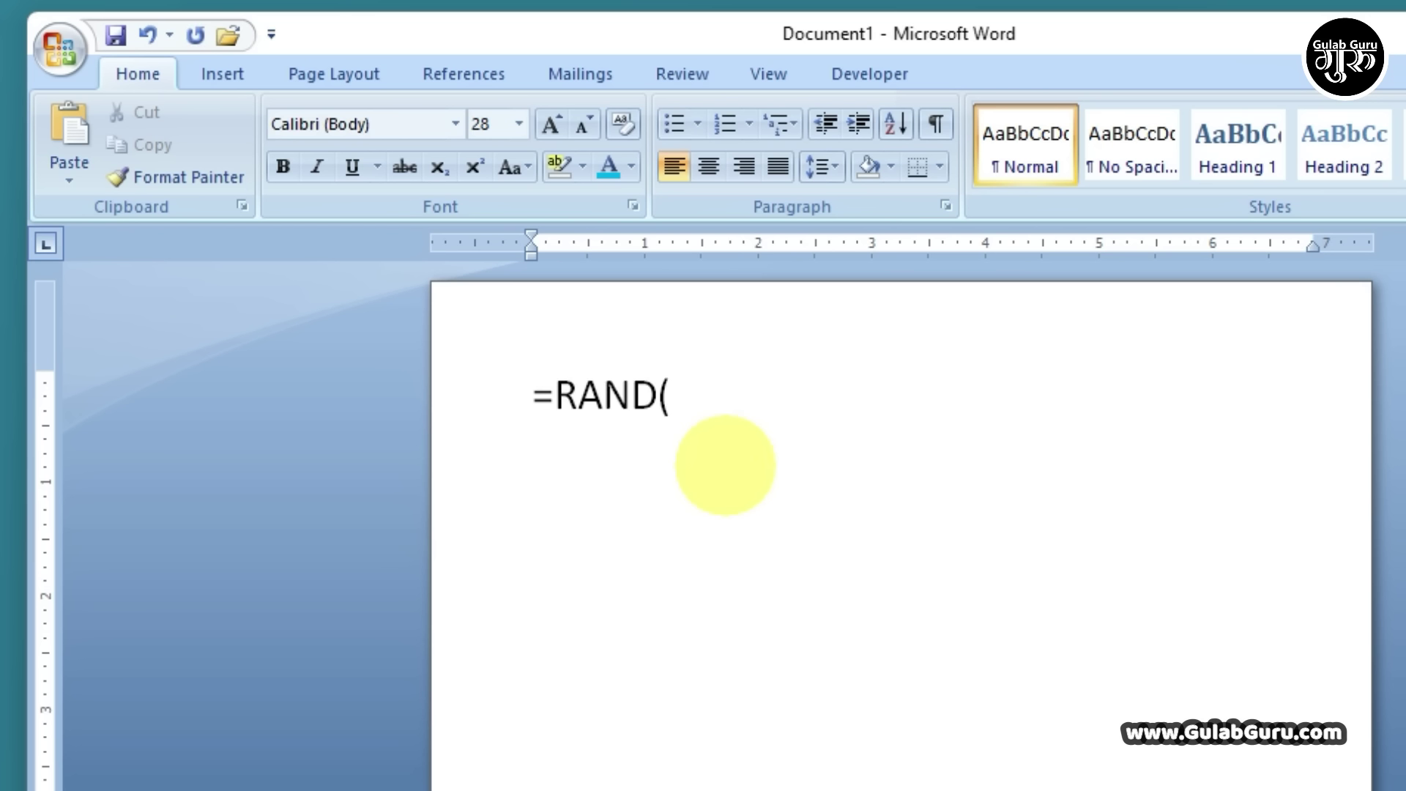
type(")")
key("Return")
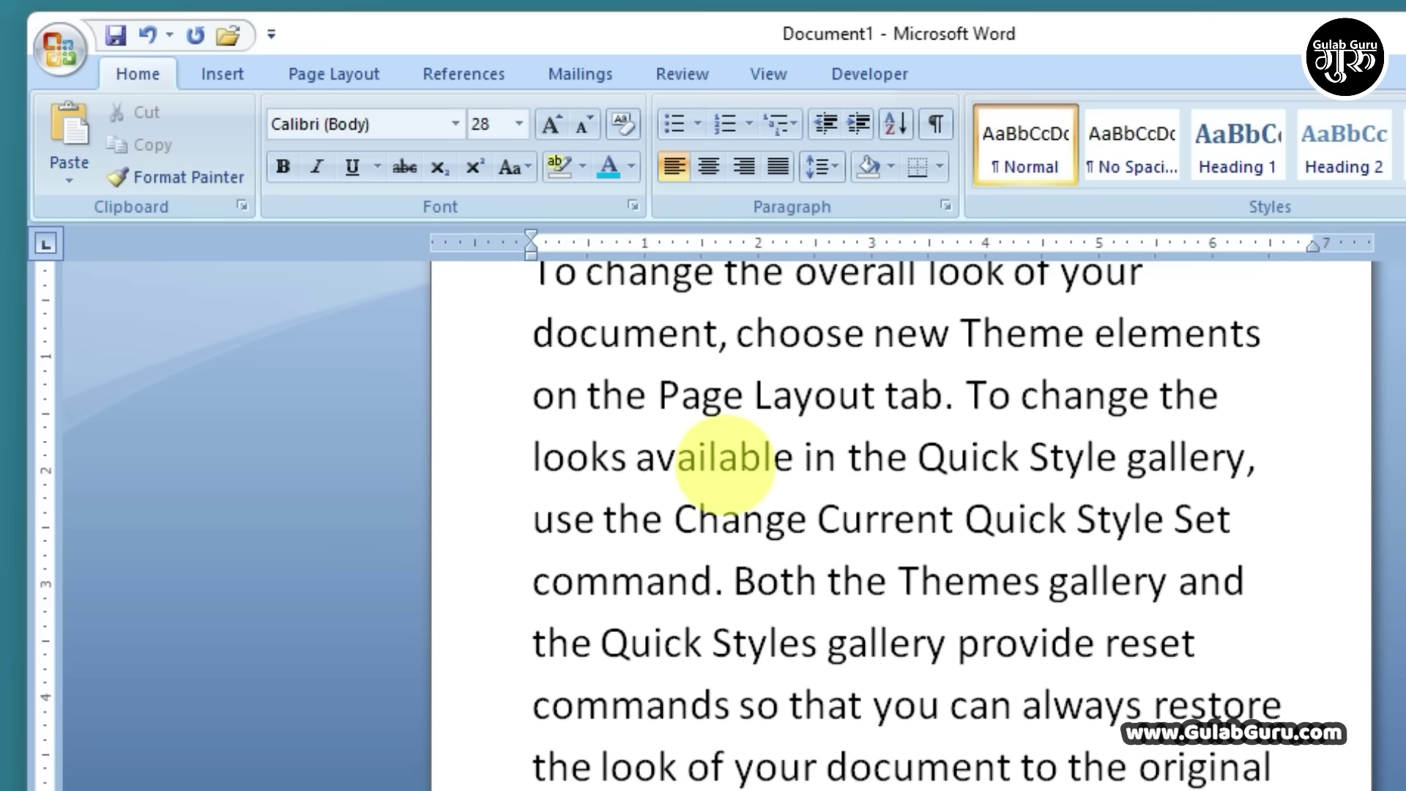
Justify all the sample text in the document.
scroll(726, 458, "up", 10)
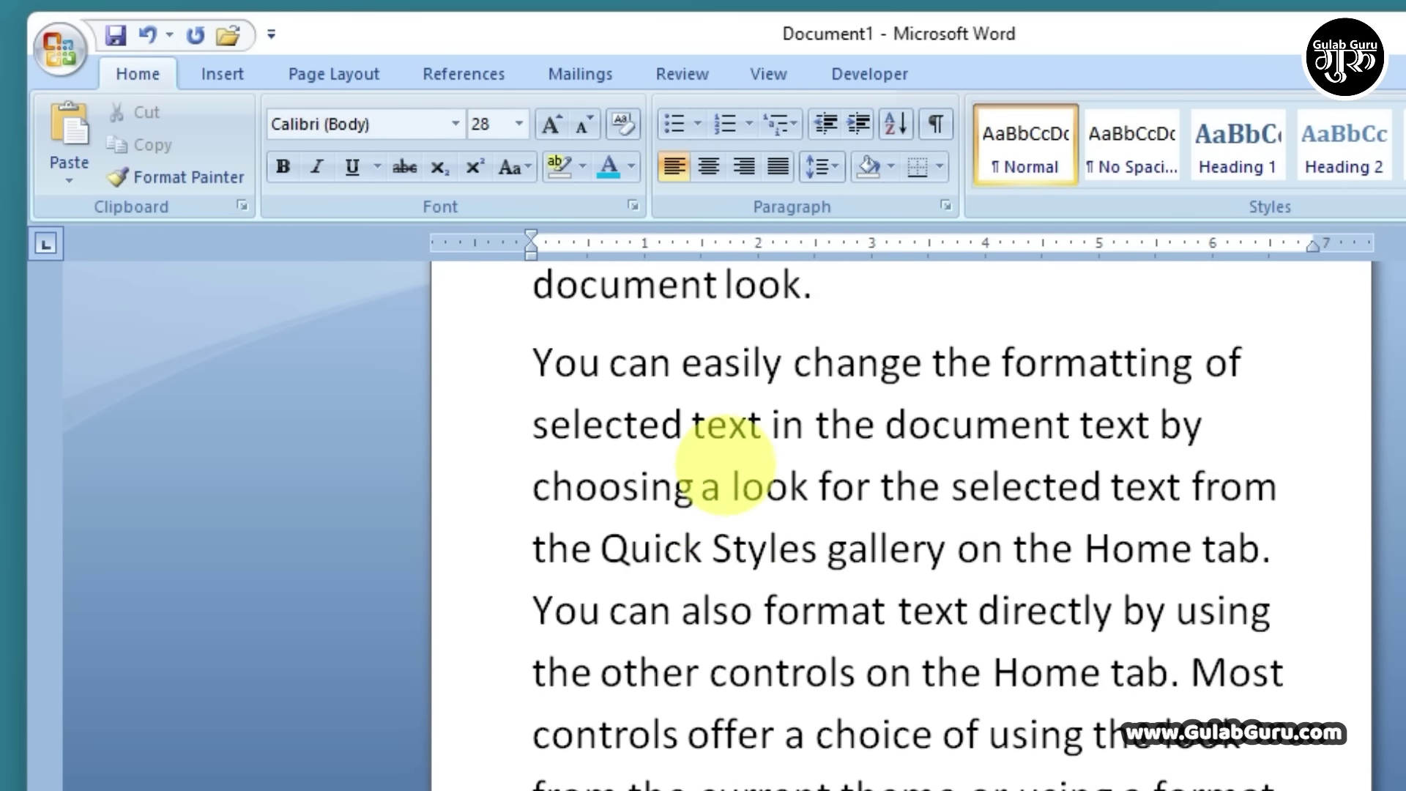
key("ctrl+a")
scroll(733, 481, "up", 4)
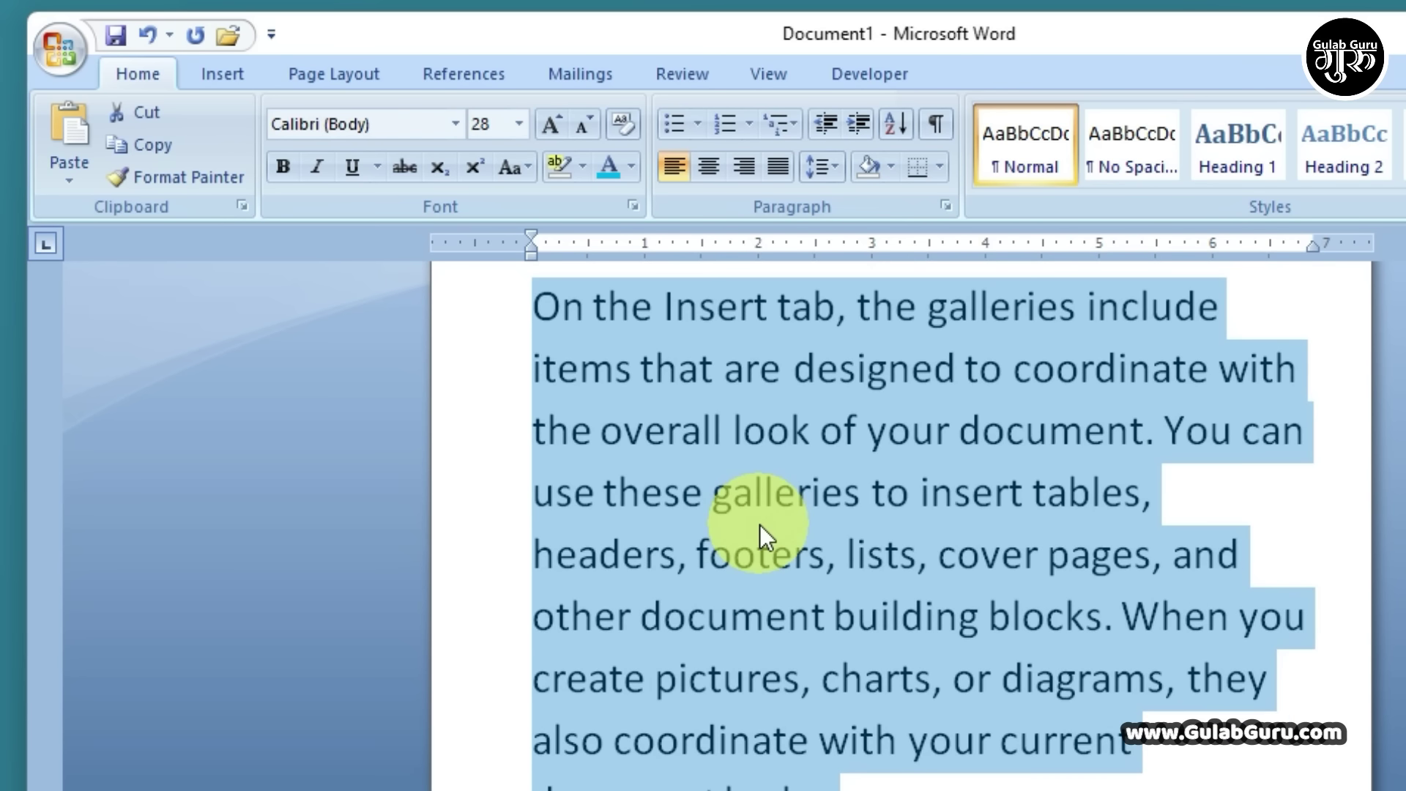
left_click(778, 167)
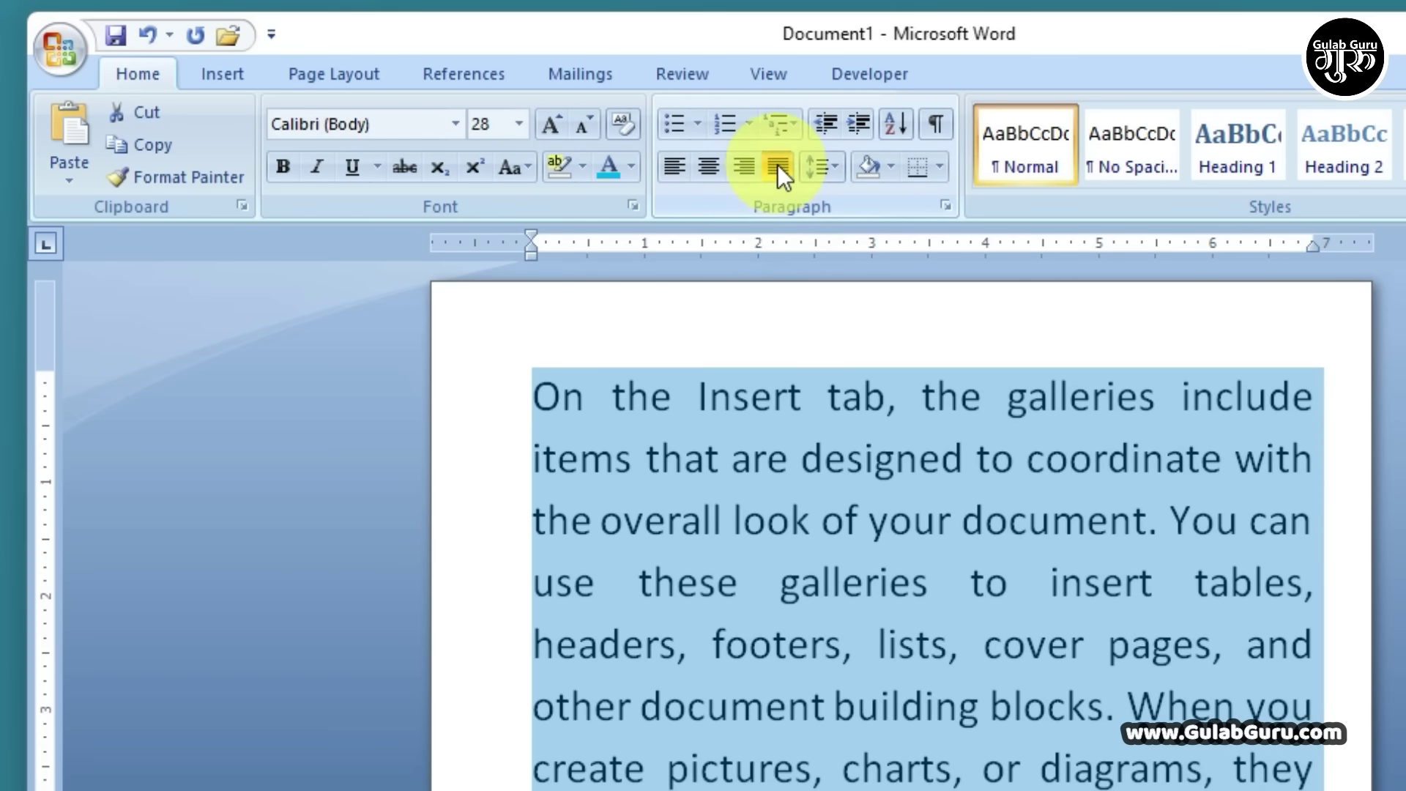
left_click(1106, 727)
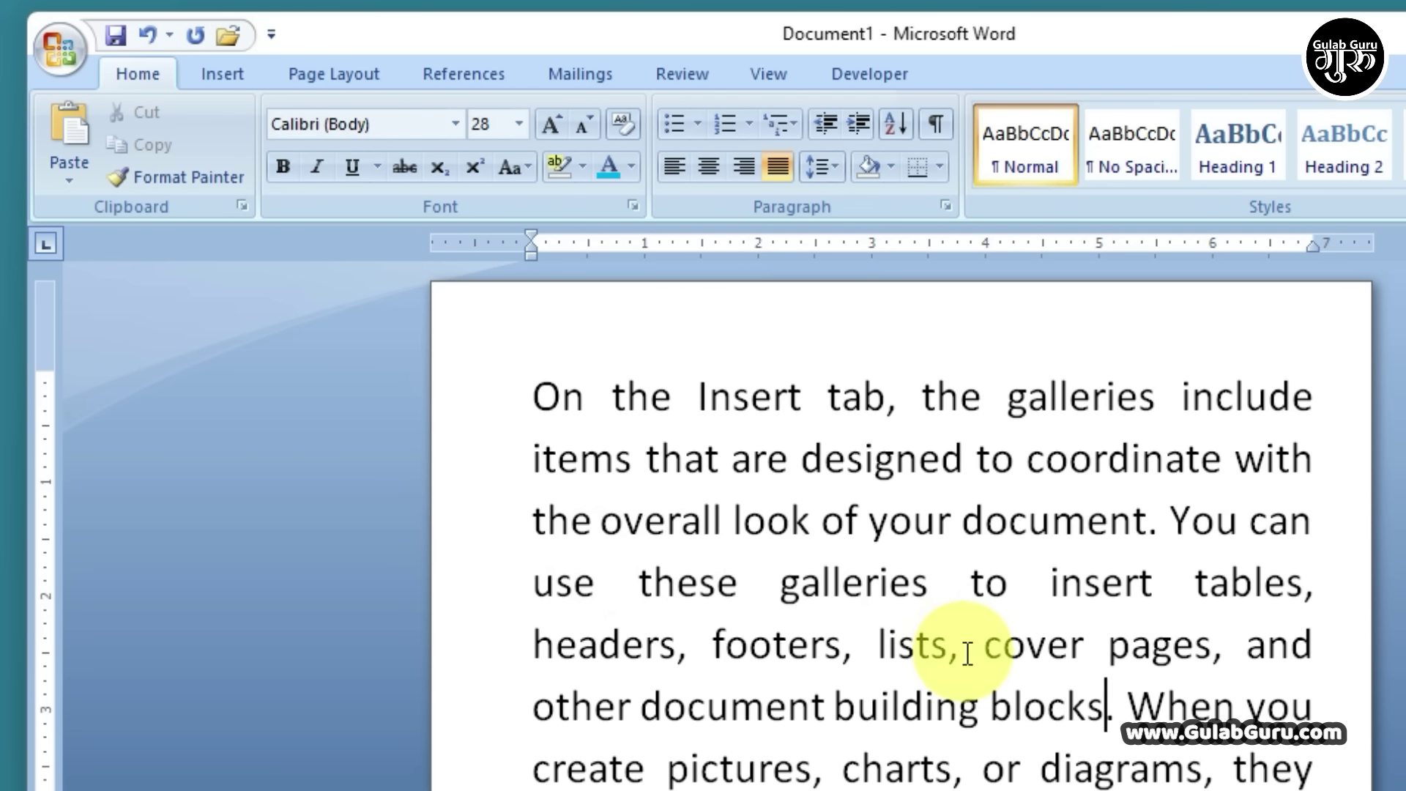
Set the page margins to Narrow and choose a paper size for the document.
left_click(328, 72)
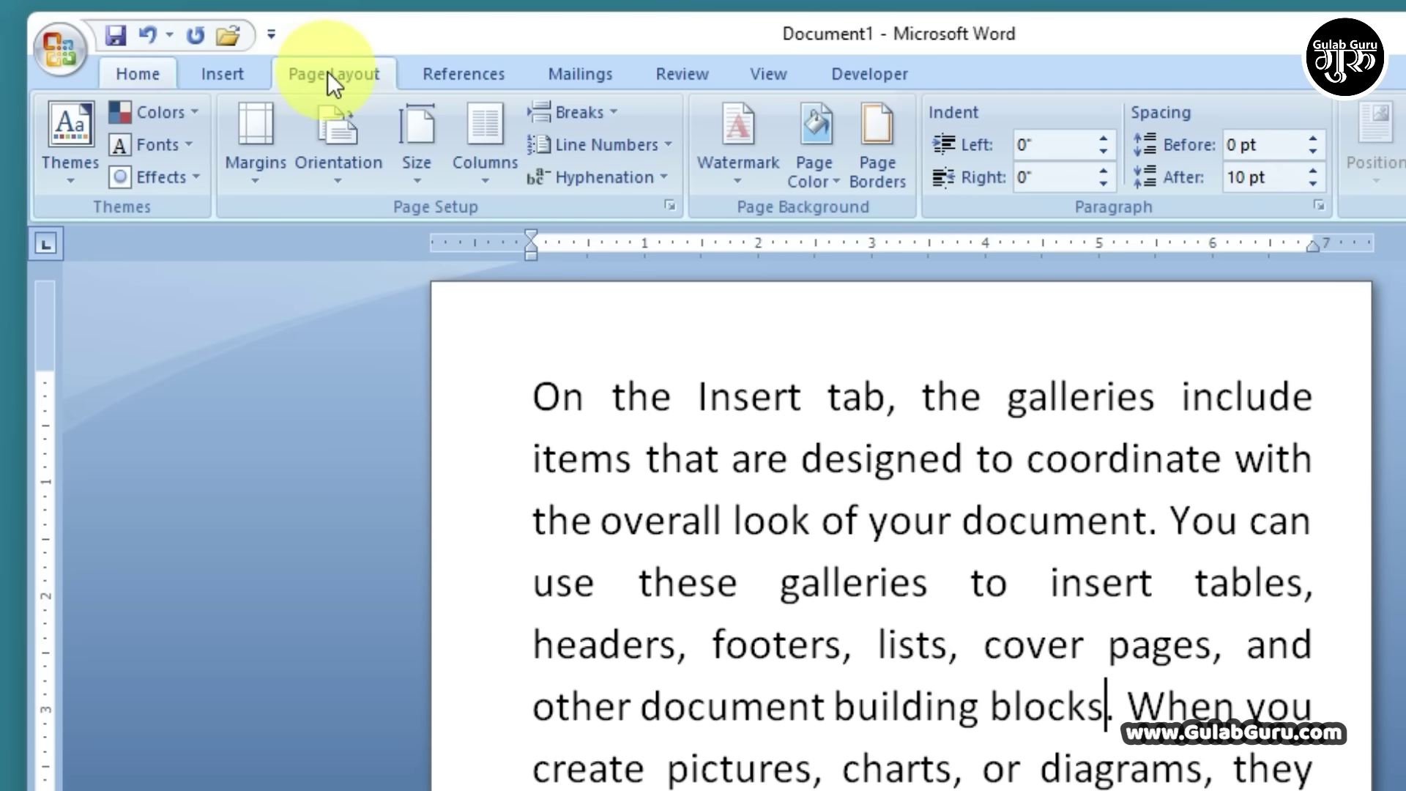
left_click(254, 174)
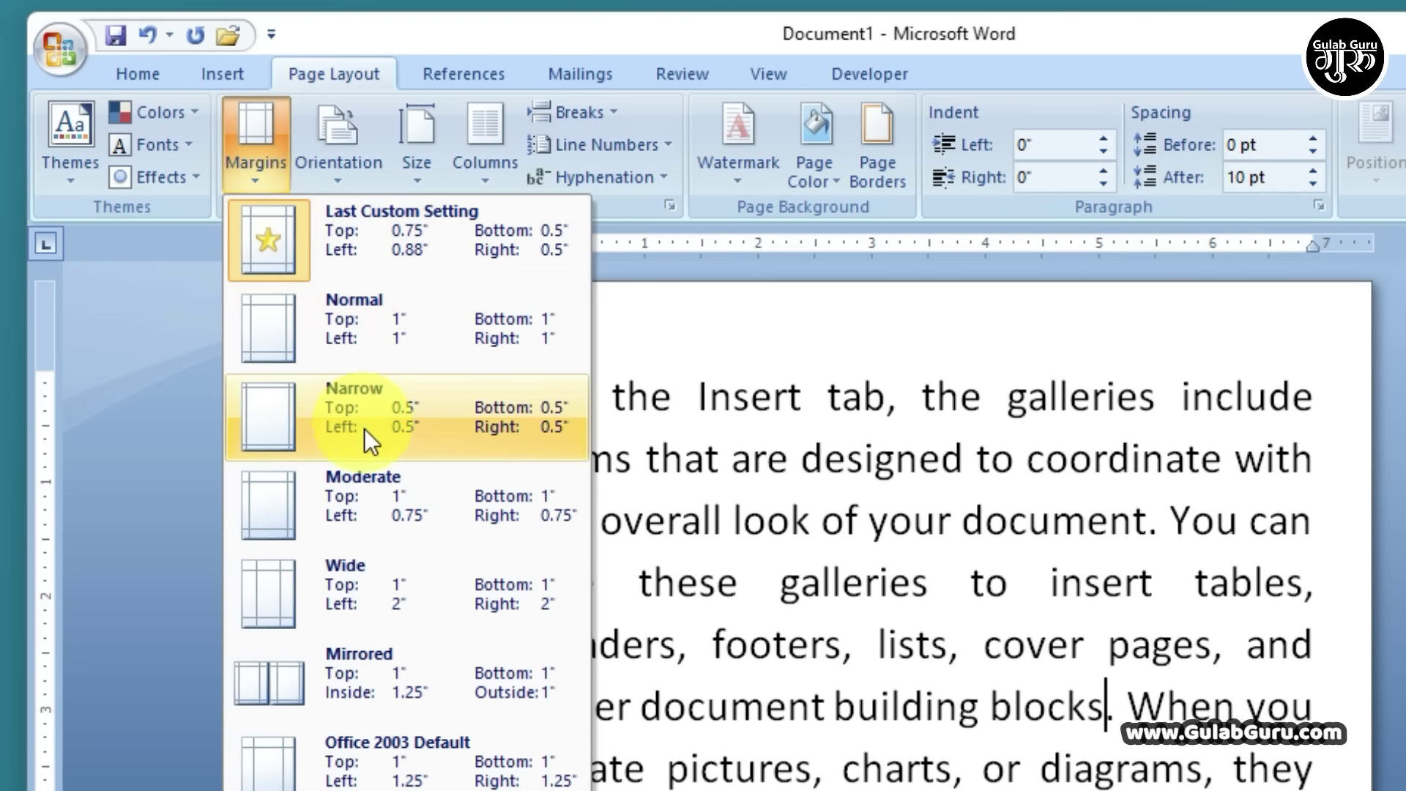
left_click(358, 397)
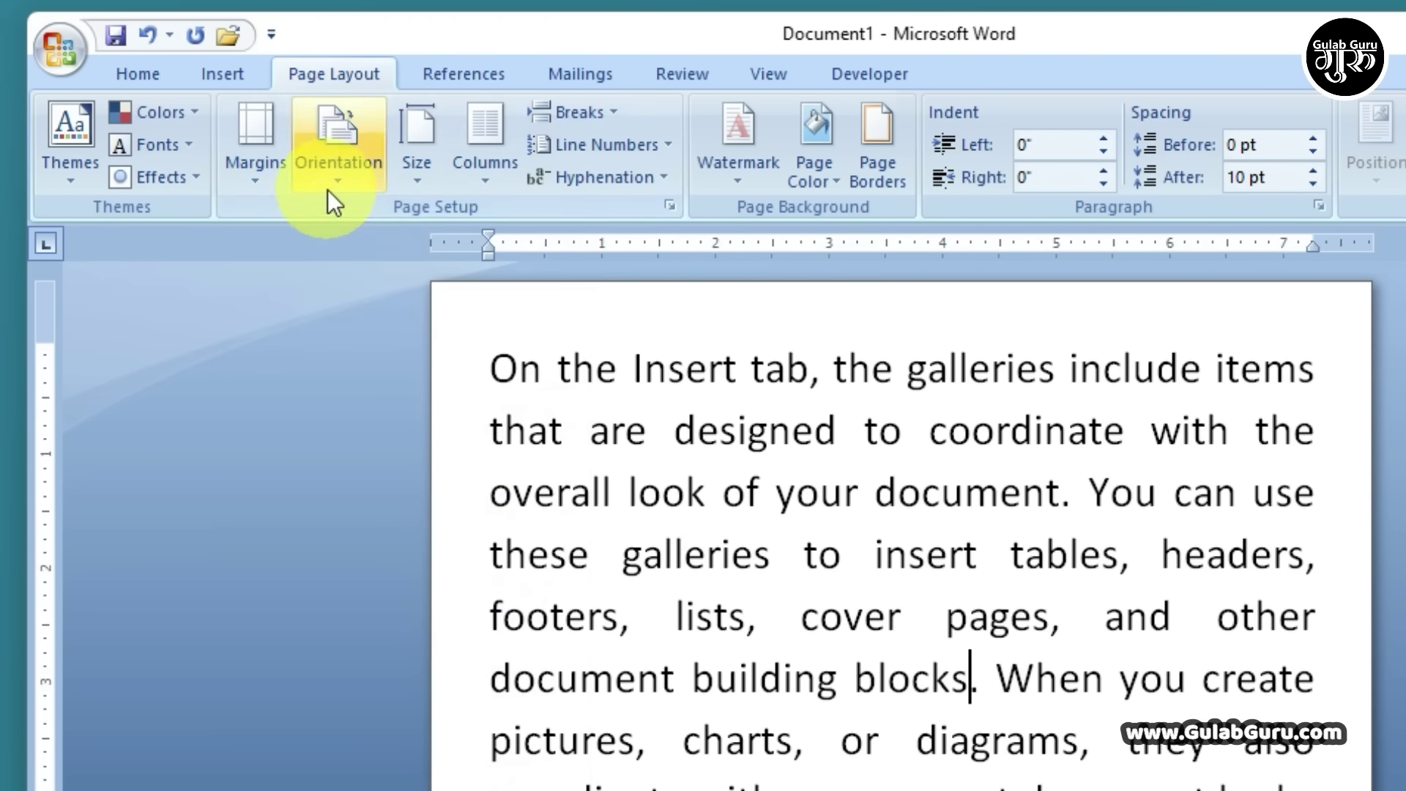
left_click(413, 179)
left_click(486, 614)
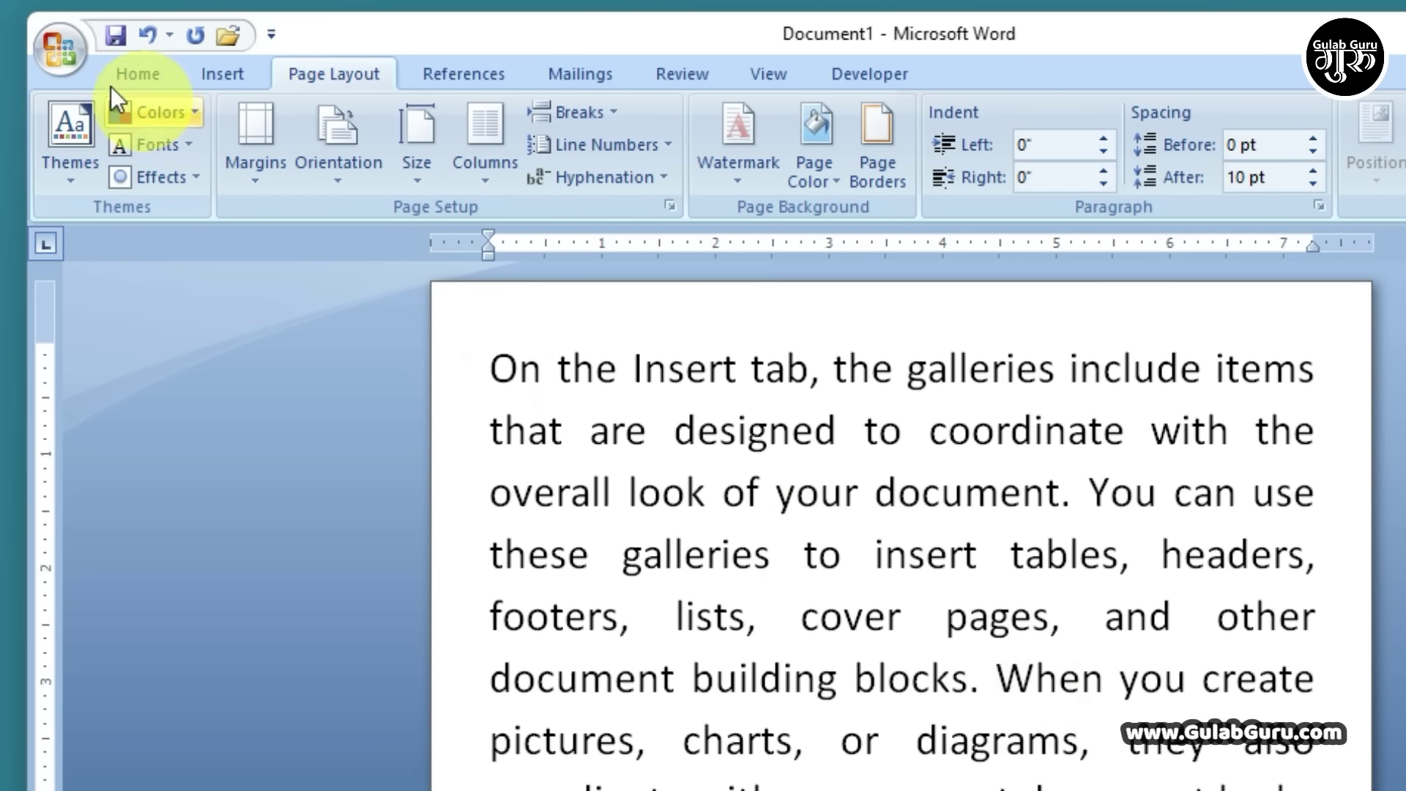
Save the document in the Documents folder as a Word Document named GULAB11.
left_click(61, 55)
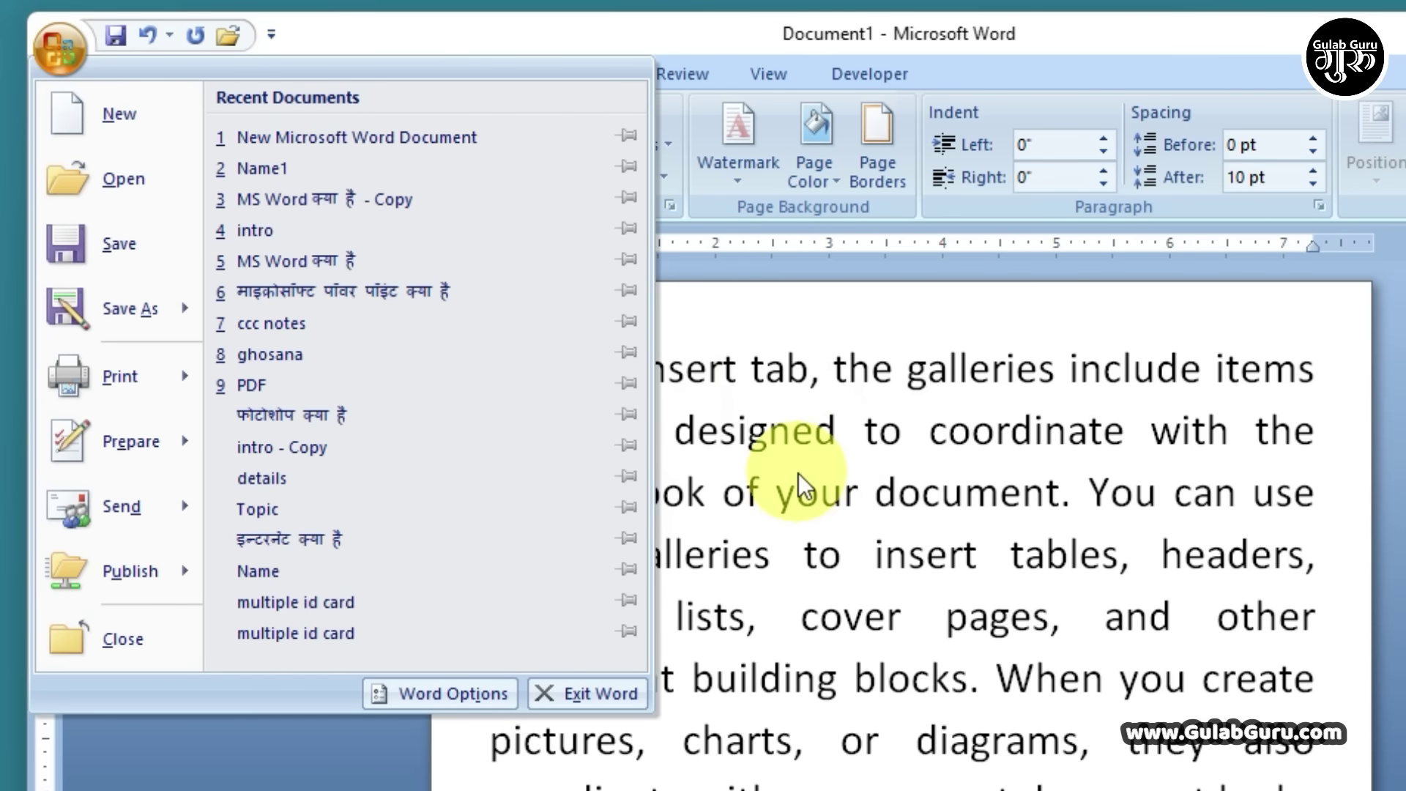
left_click(112, 243)
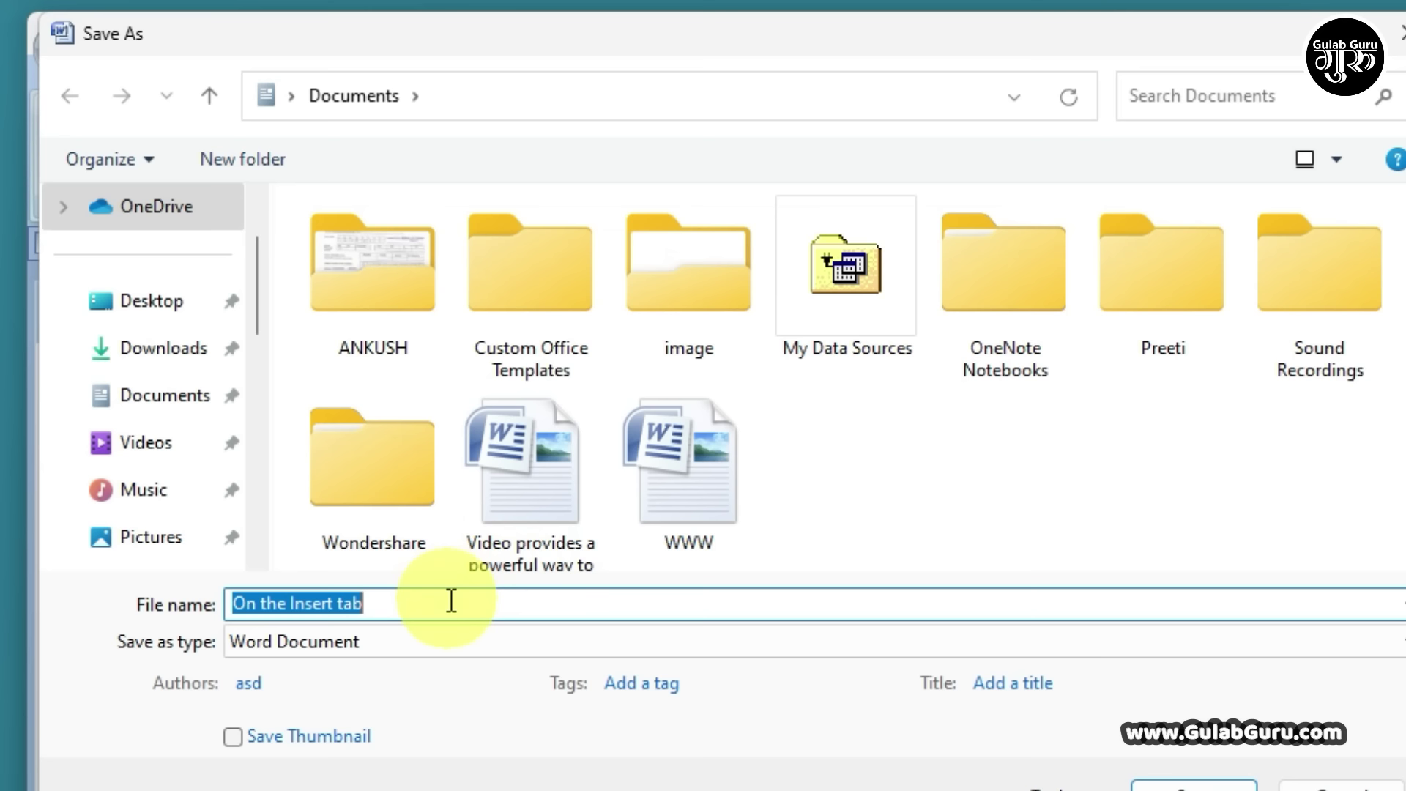
type("GULAB11")
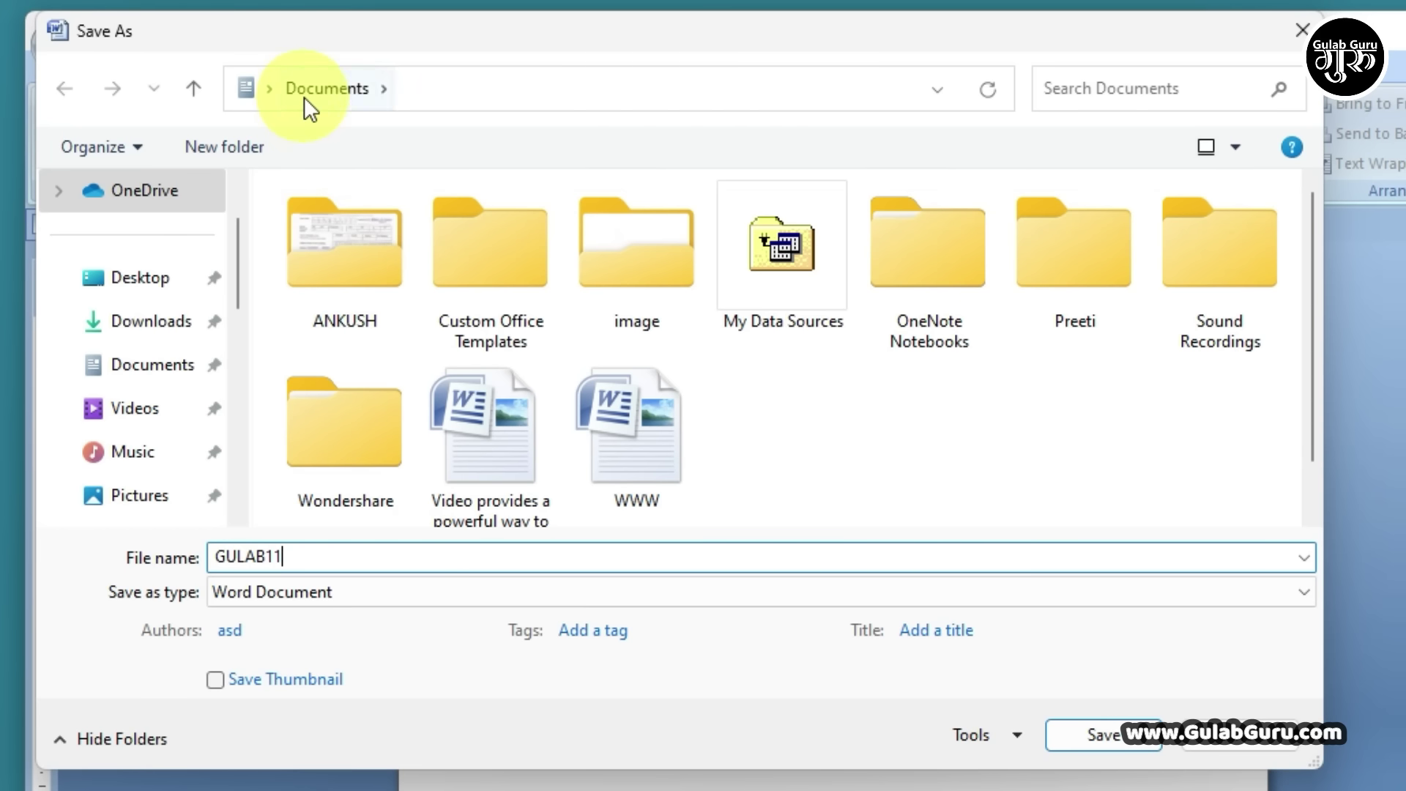
left_click(1089, 738)
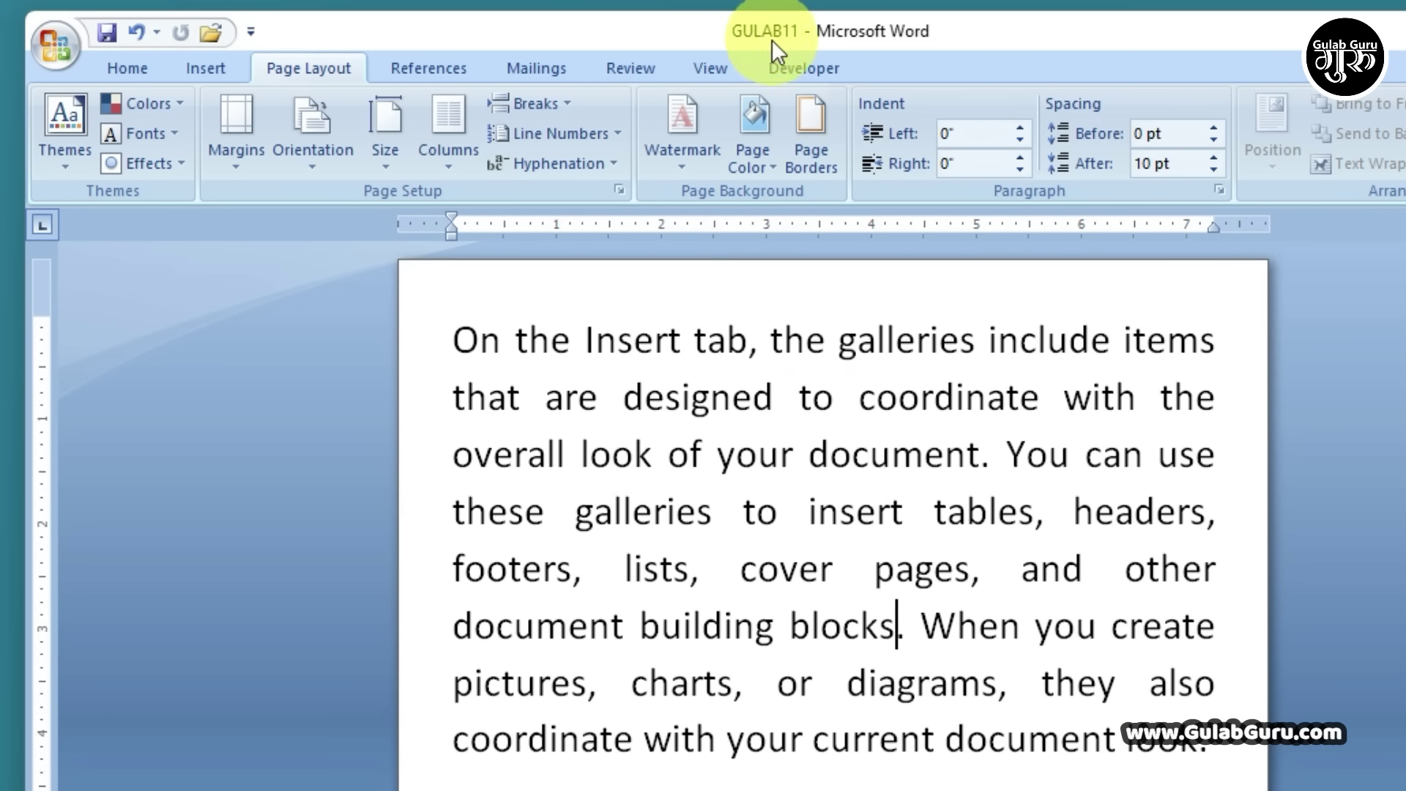
Save a copy of the document to the Desktop as a Word Document named GULAB01 using Save As.
left_click(54, 50)
mouse_move(104, 287)
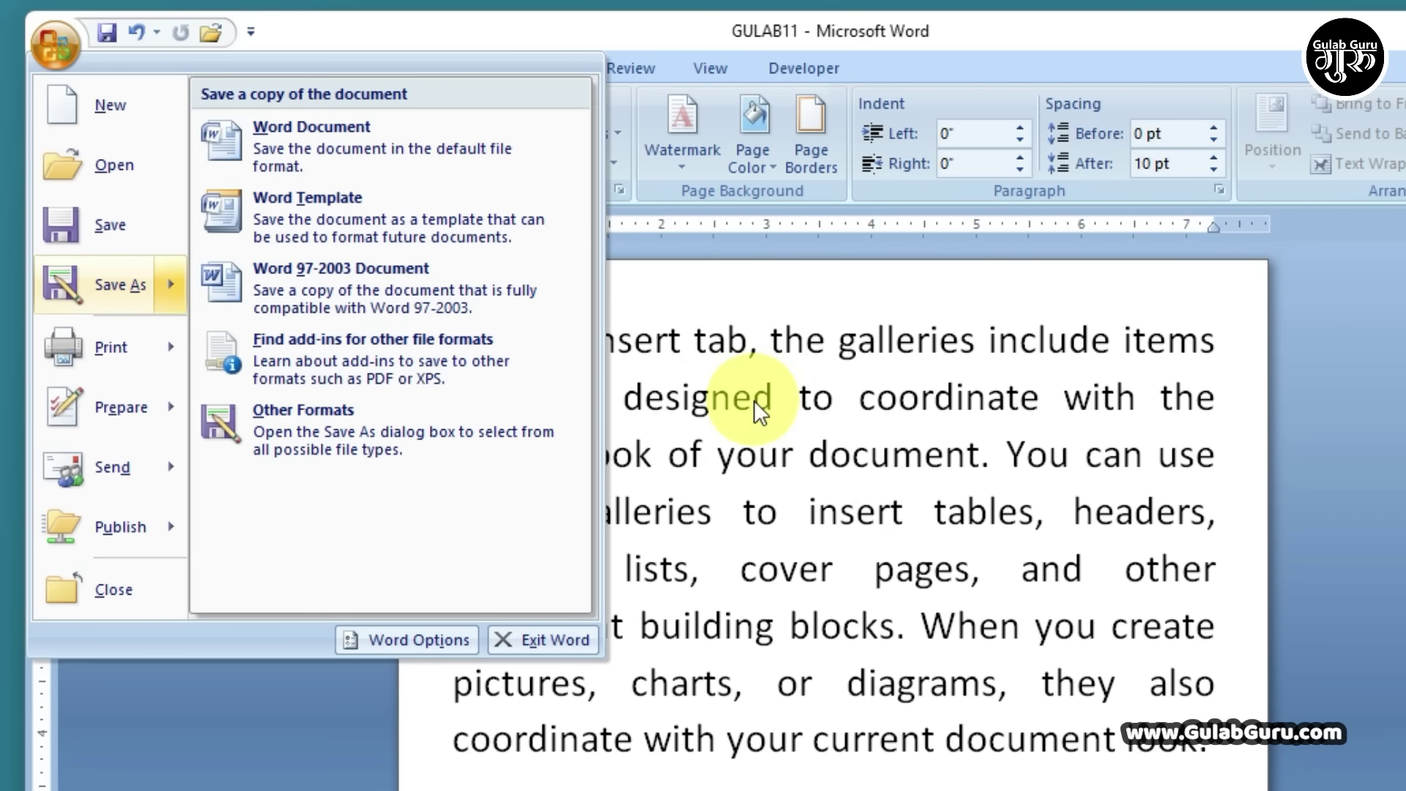
left_click(121, 287)
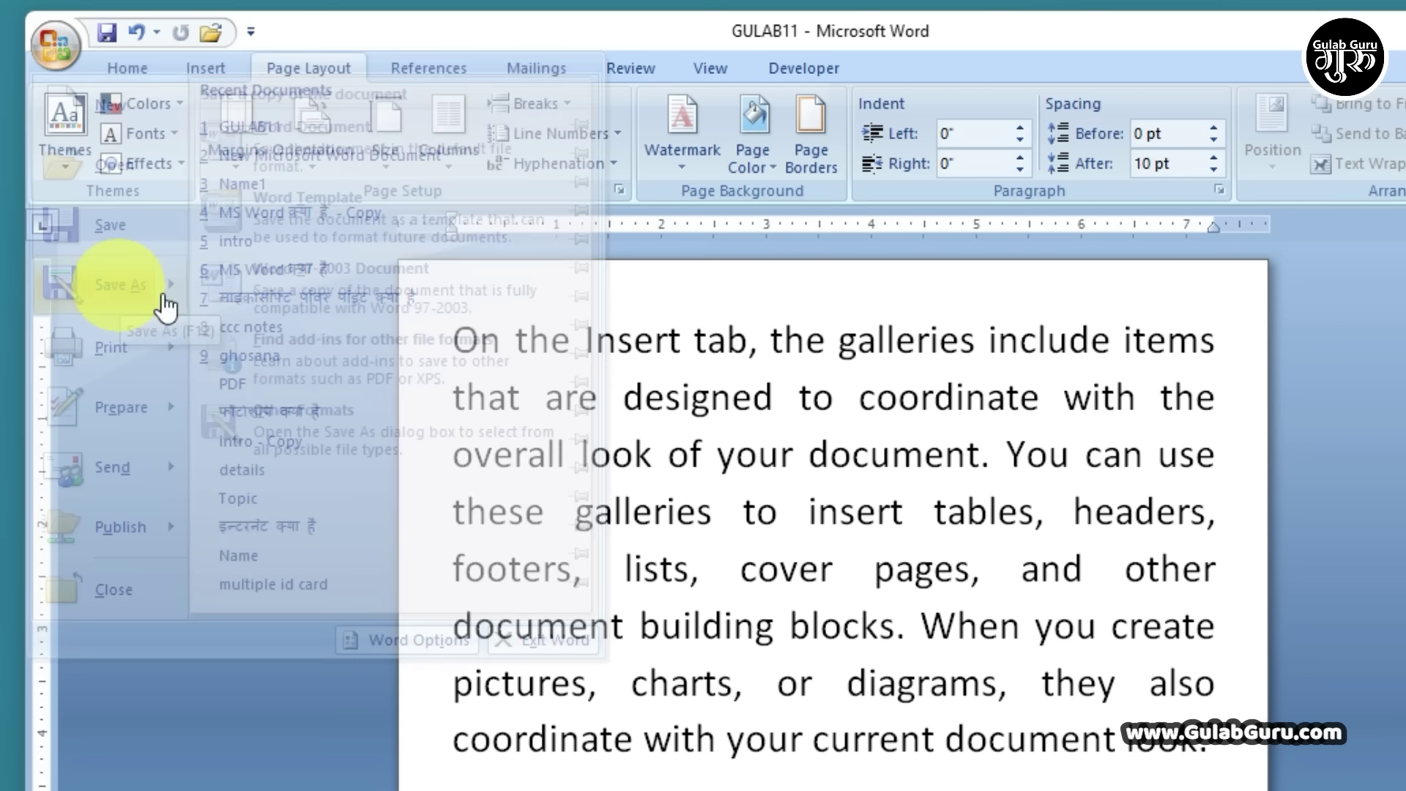
scroll(138, 251, "up", 5)
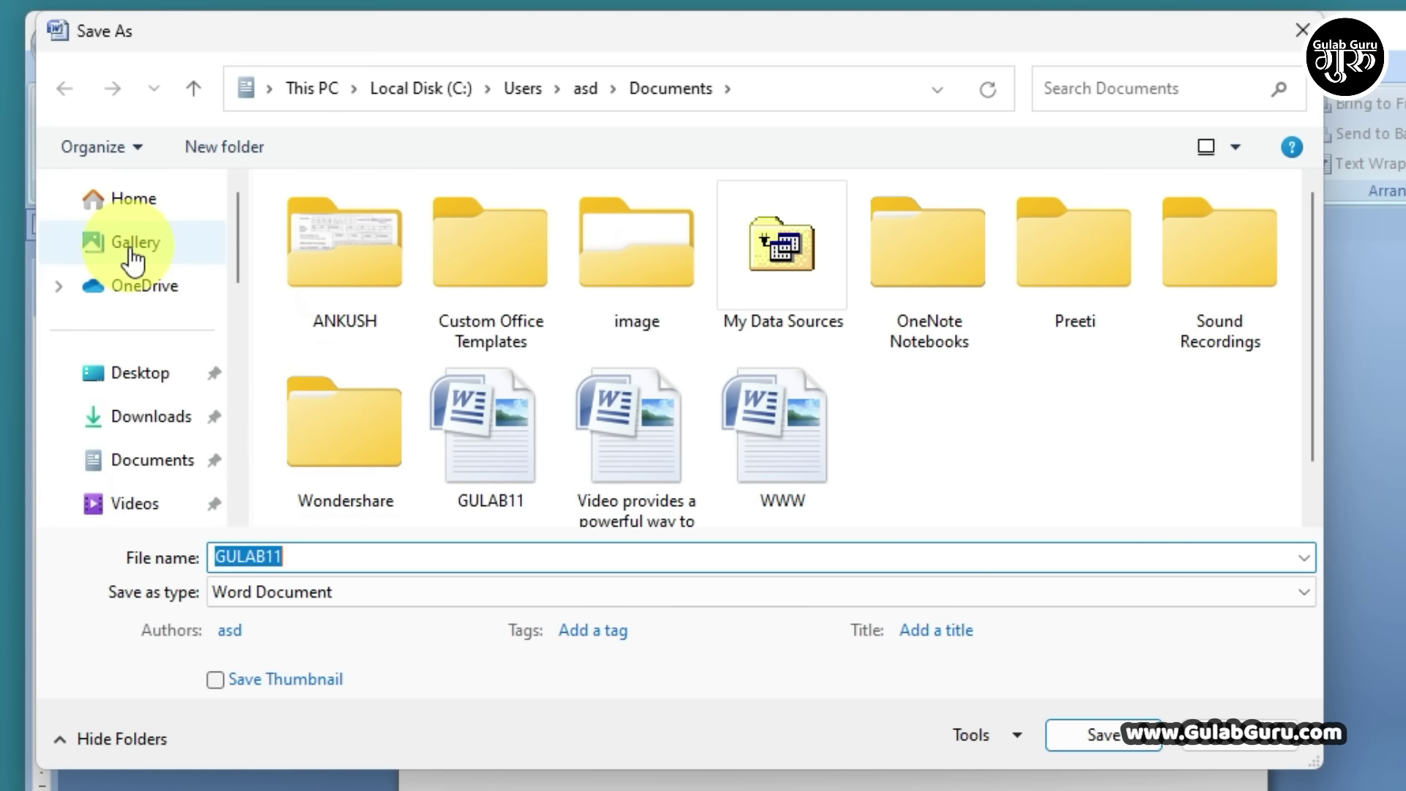
left_click(157, 384)
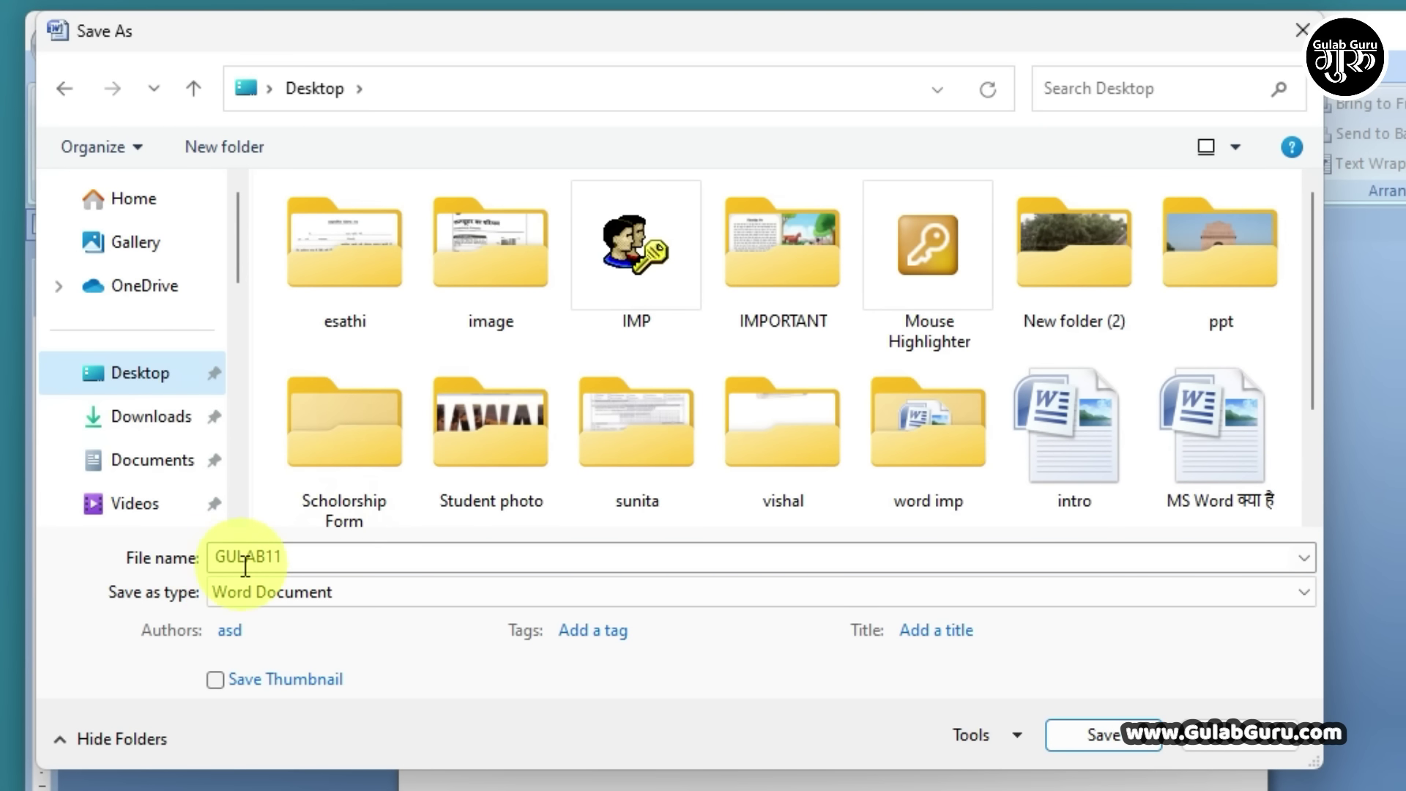
double_click(388, 563)
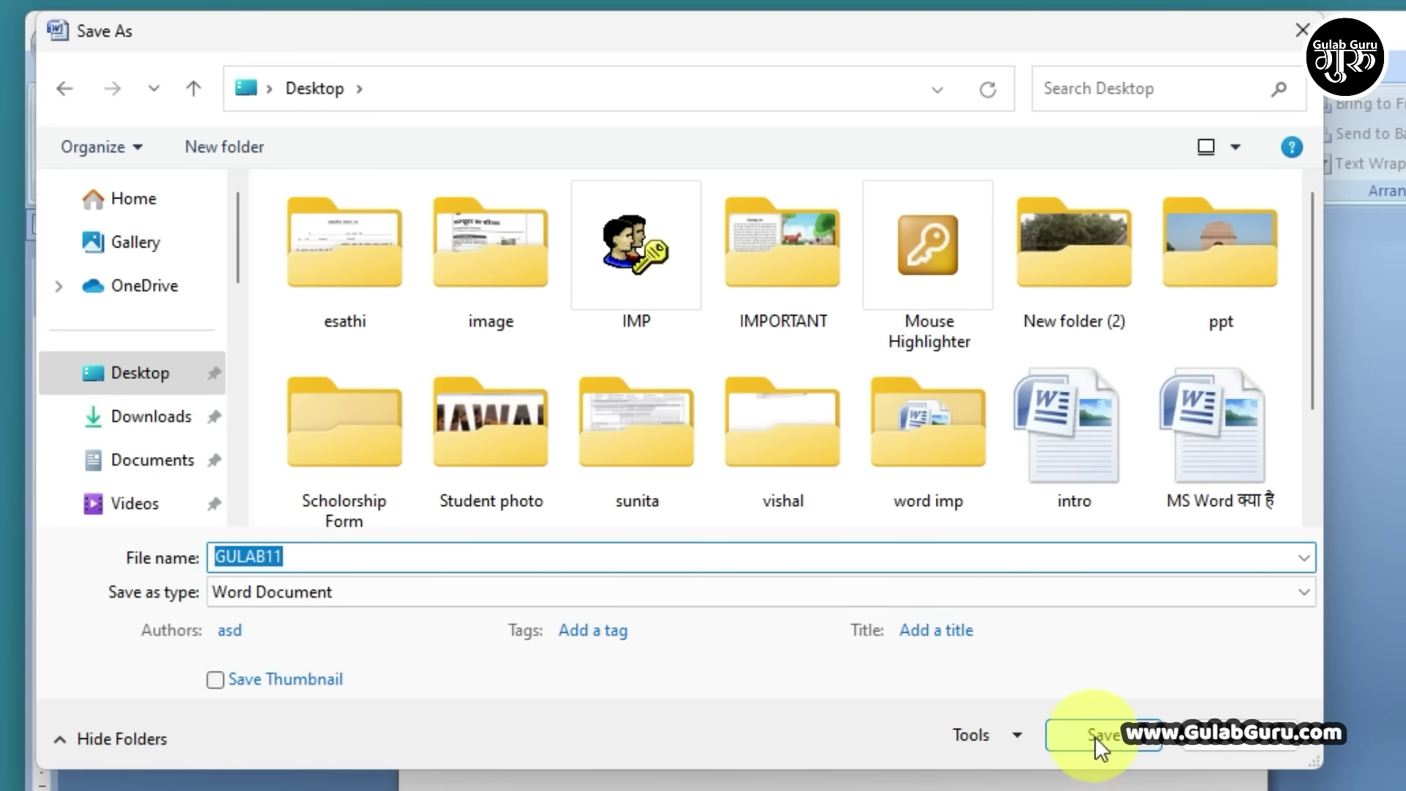
left_click(466, 562)
key("BackSpace")
key("BackSpace")
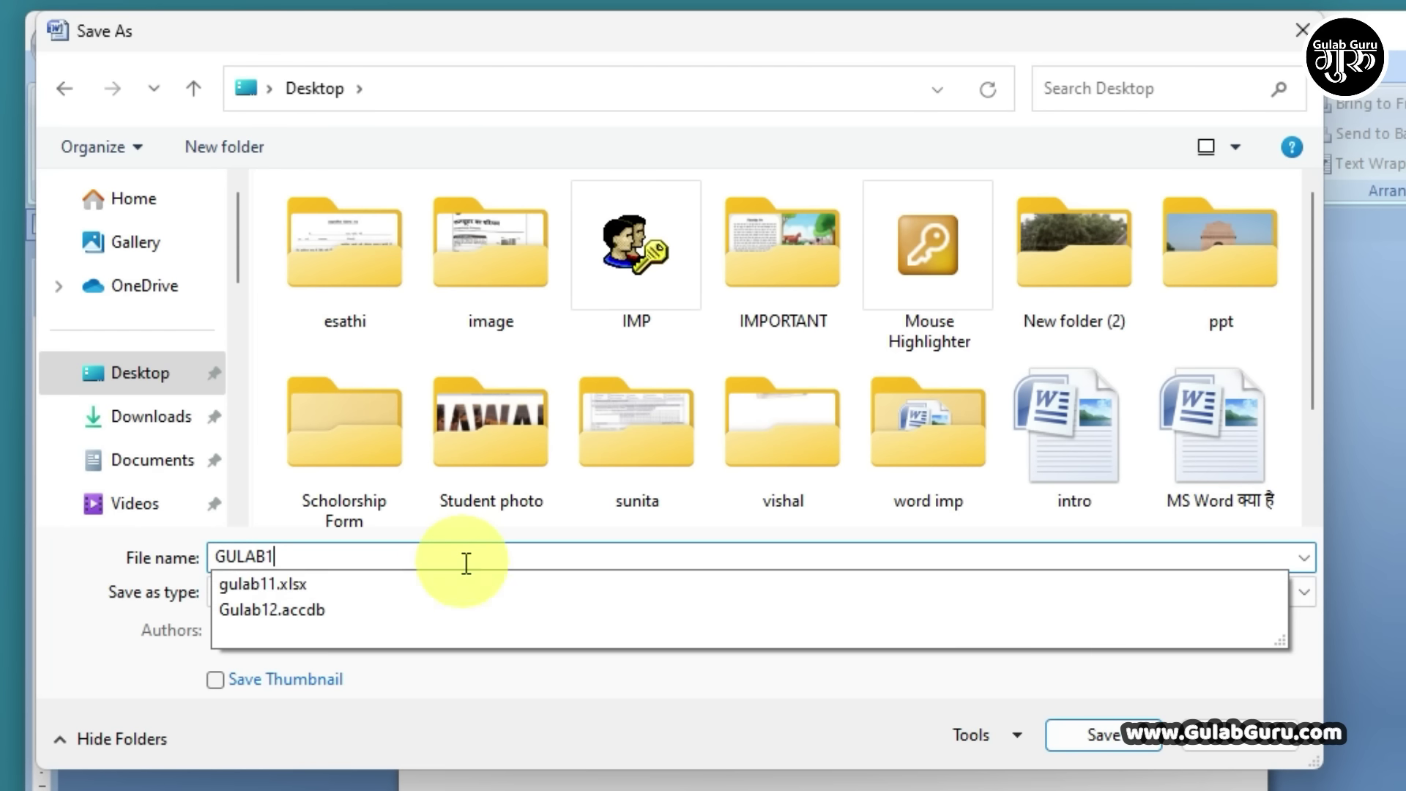
type("01")
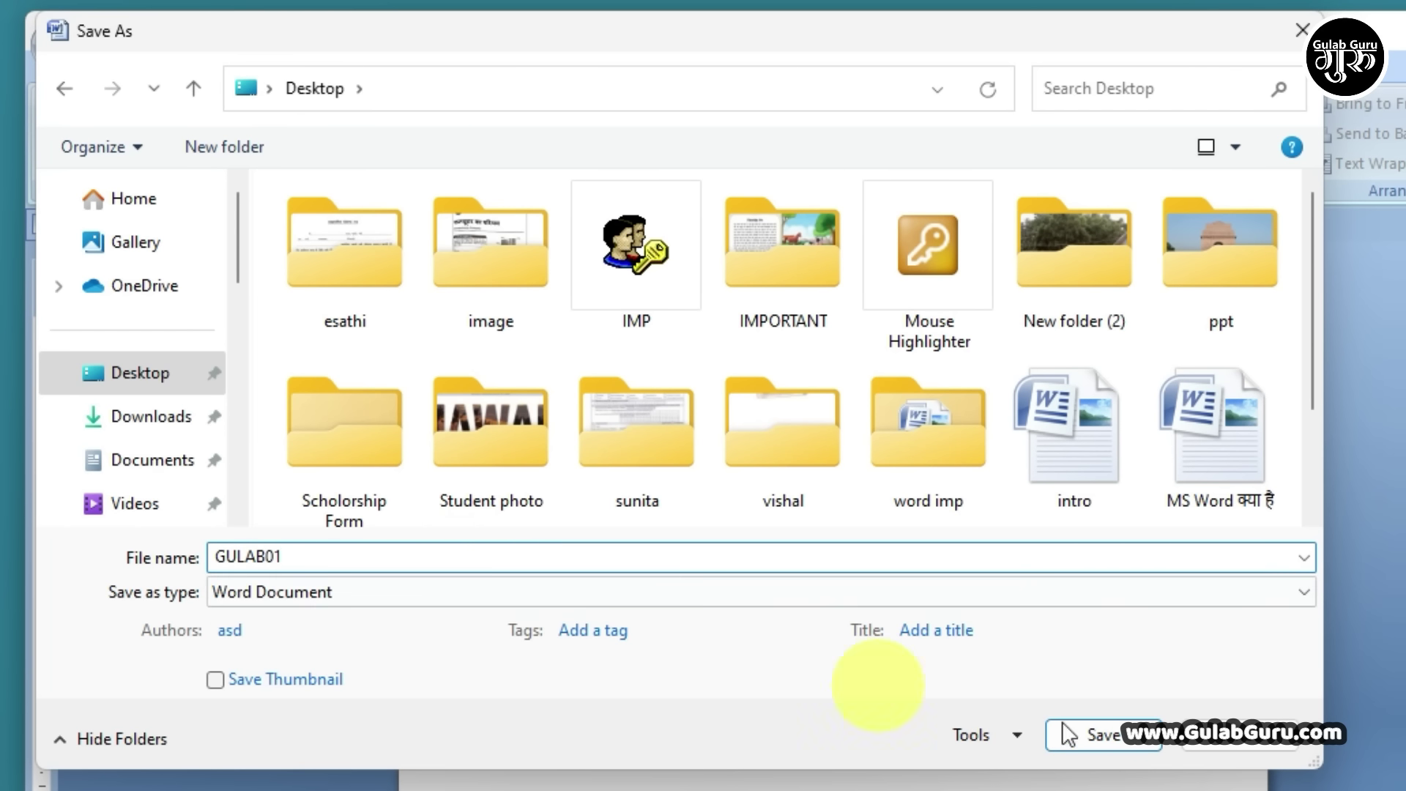
left_click(1093, 737)
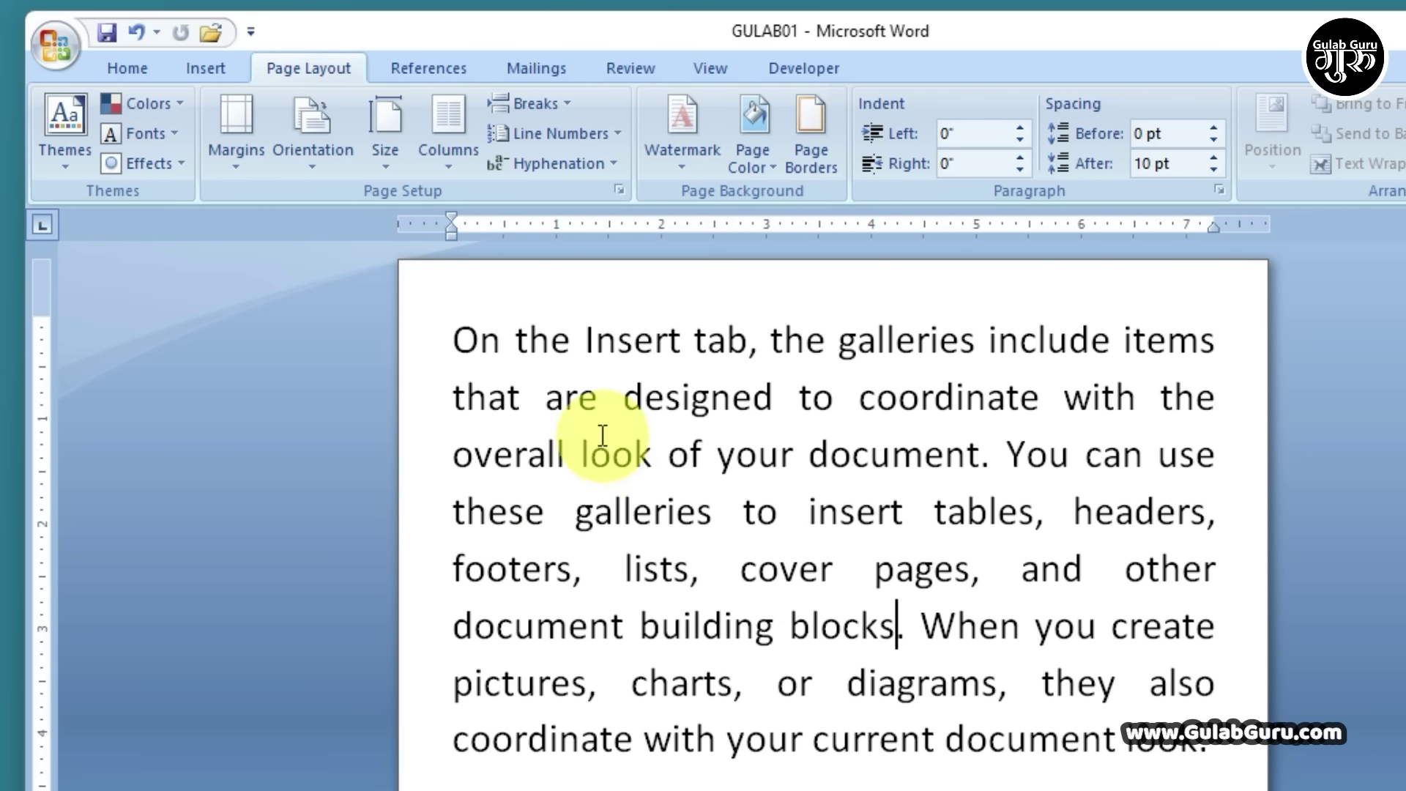
Review the document's pages in Print Preview, and return to the normal editing view.
left_click(56, 46)
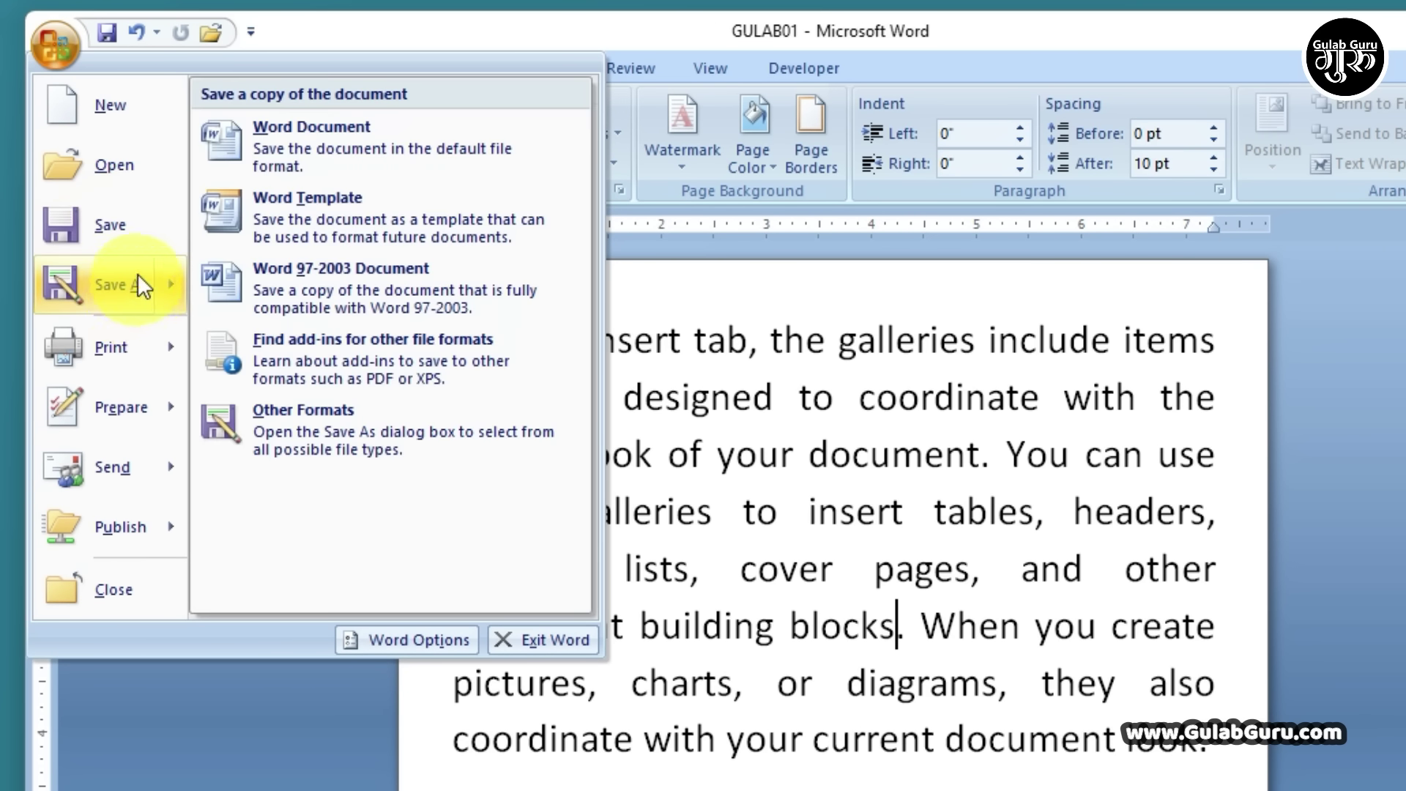
mouse_move(125, 353)
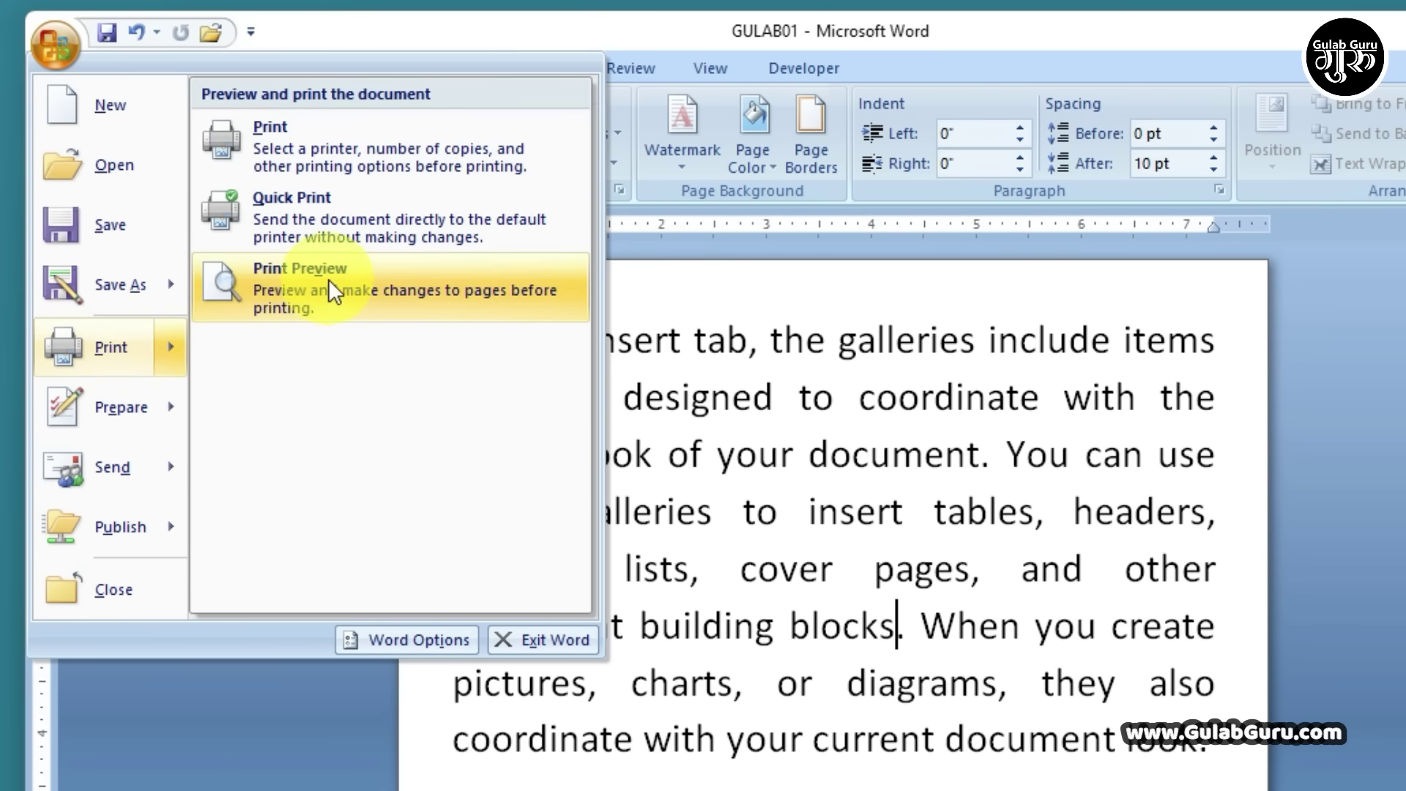
left_click(328, 280)
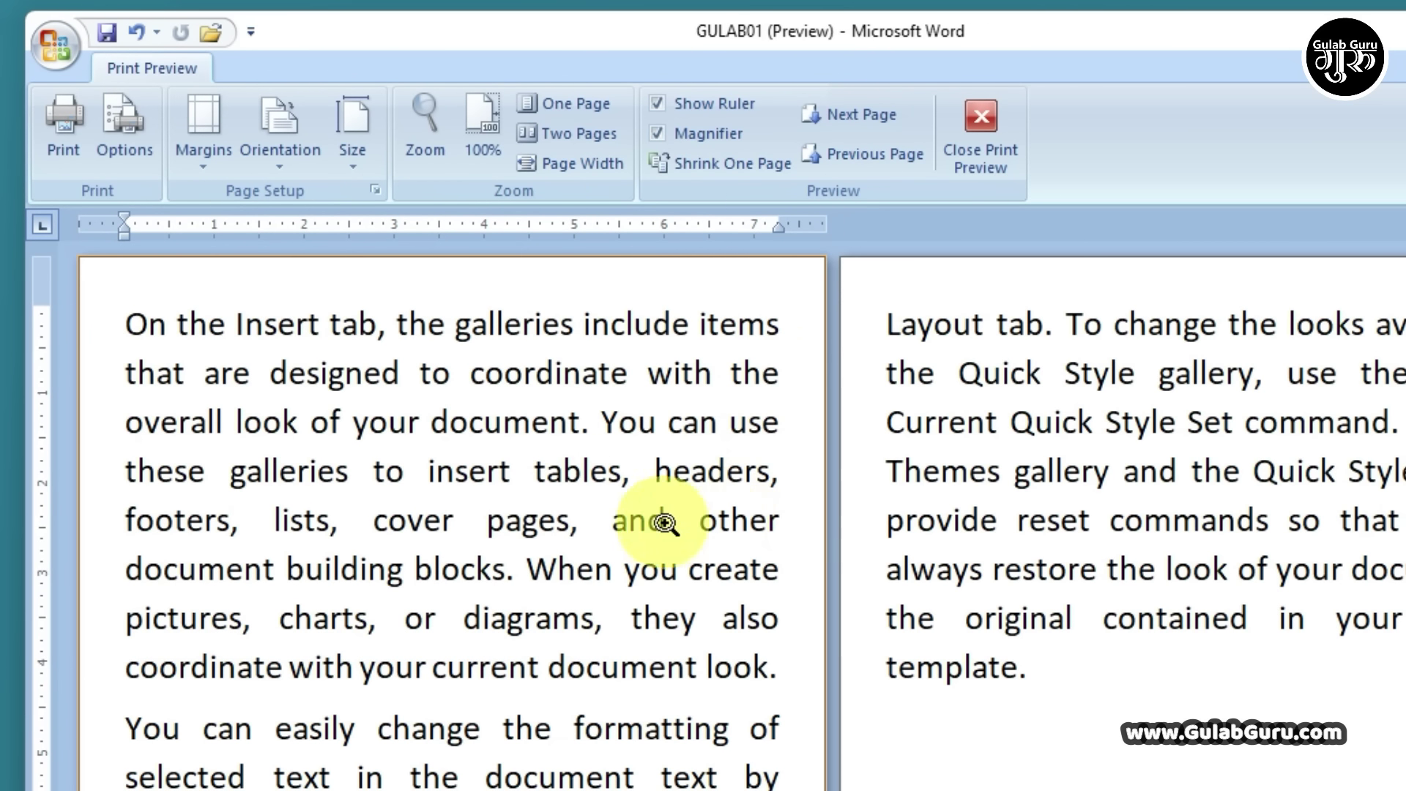
scroll(665, 523, "down", 3)
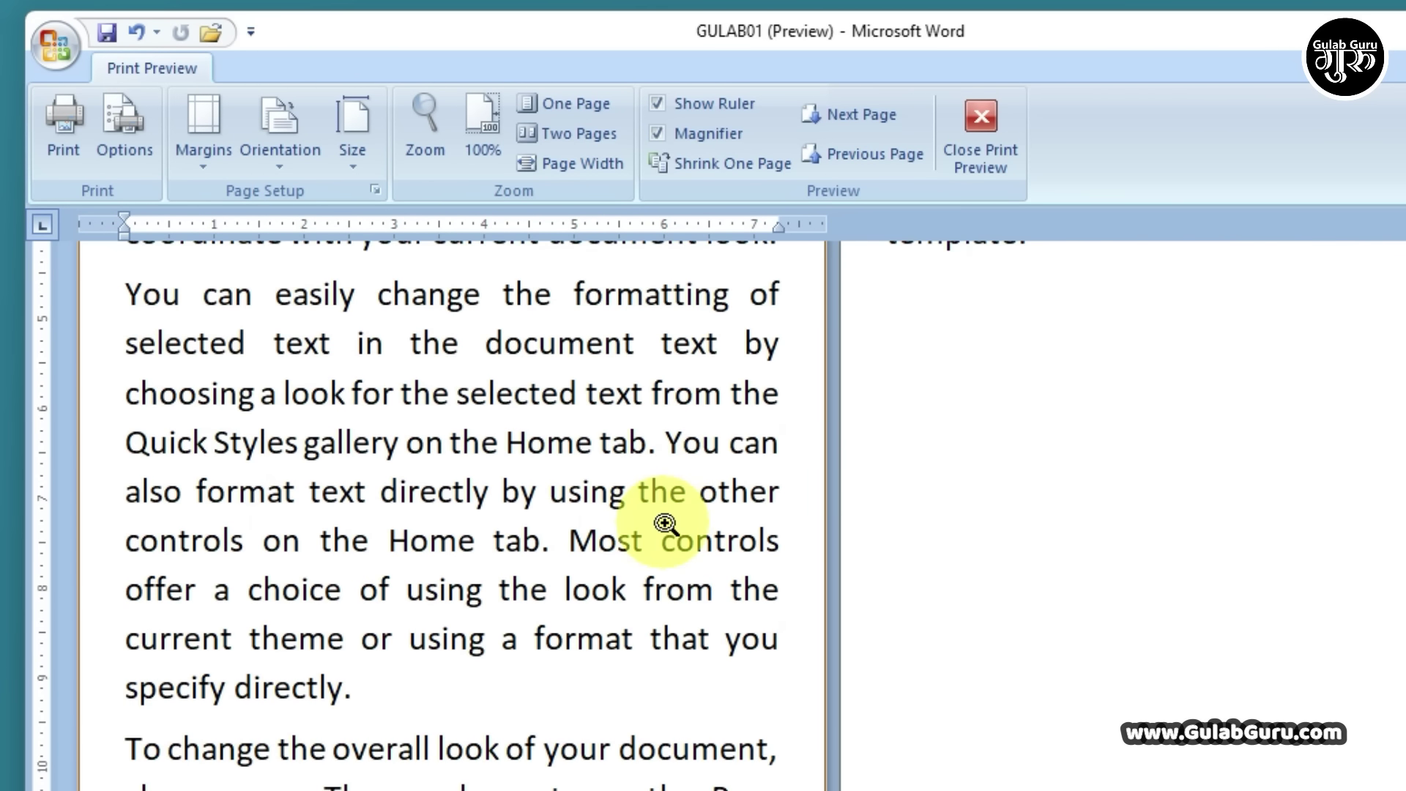
scroll(665, 523, "up", 3)
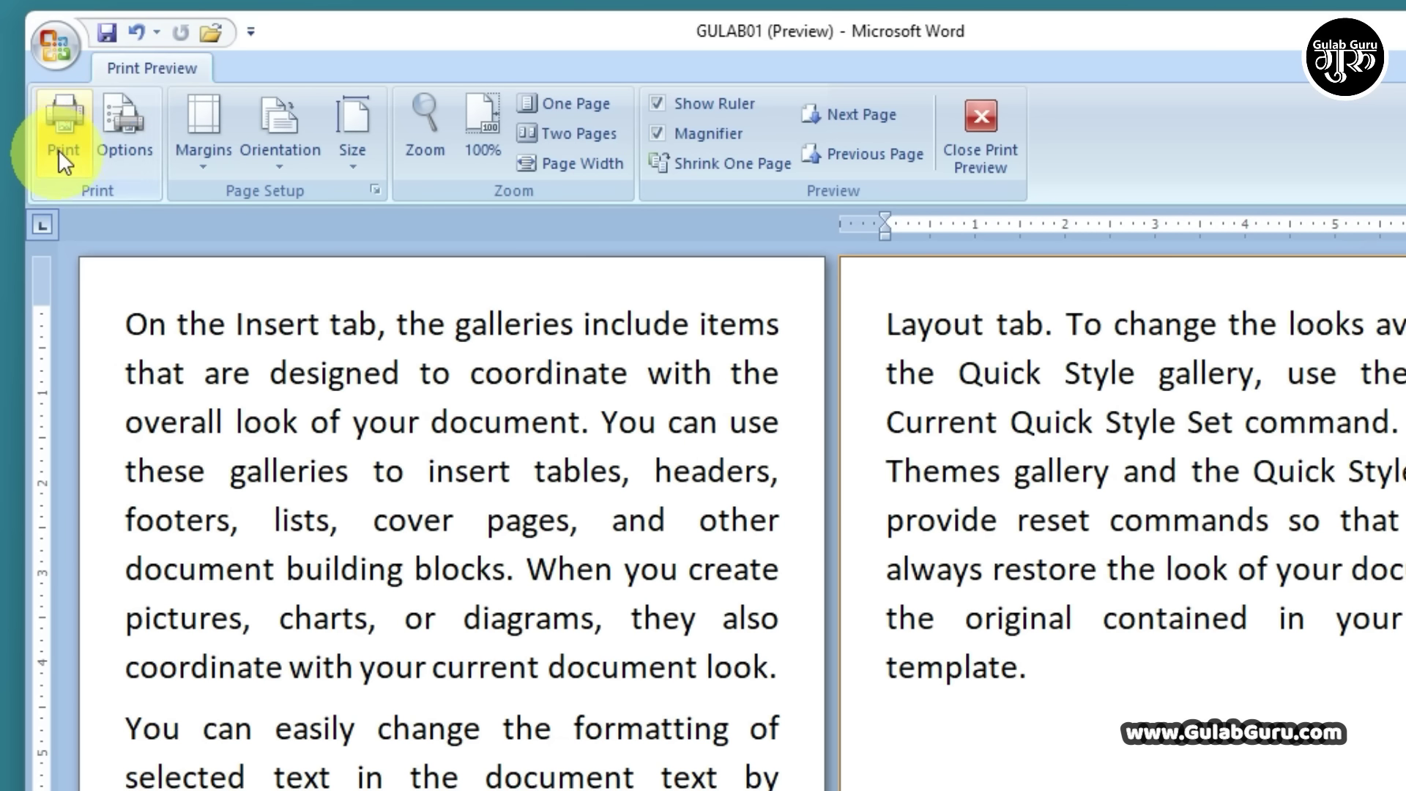
left_click(976, 123)
Bring up the full print settings for the document and choose the EPSON L3110 Series printer.
left_click(56, 49)
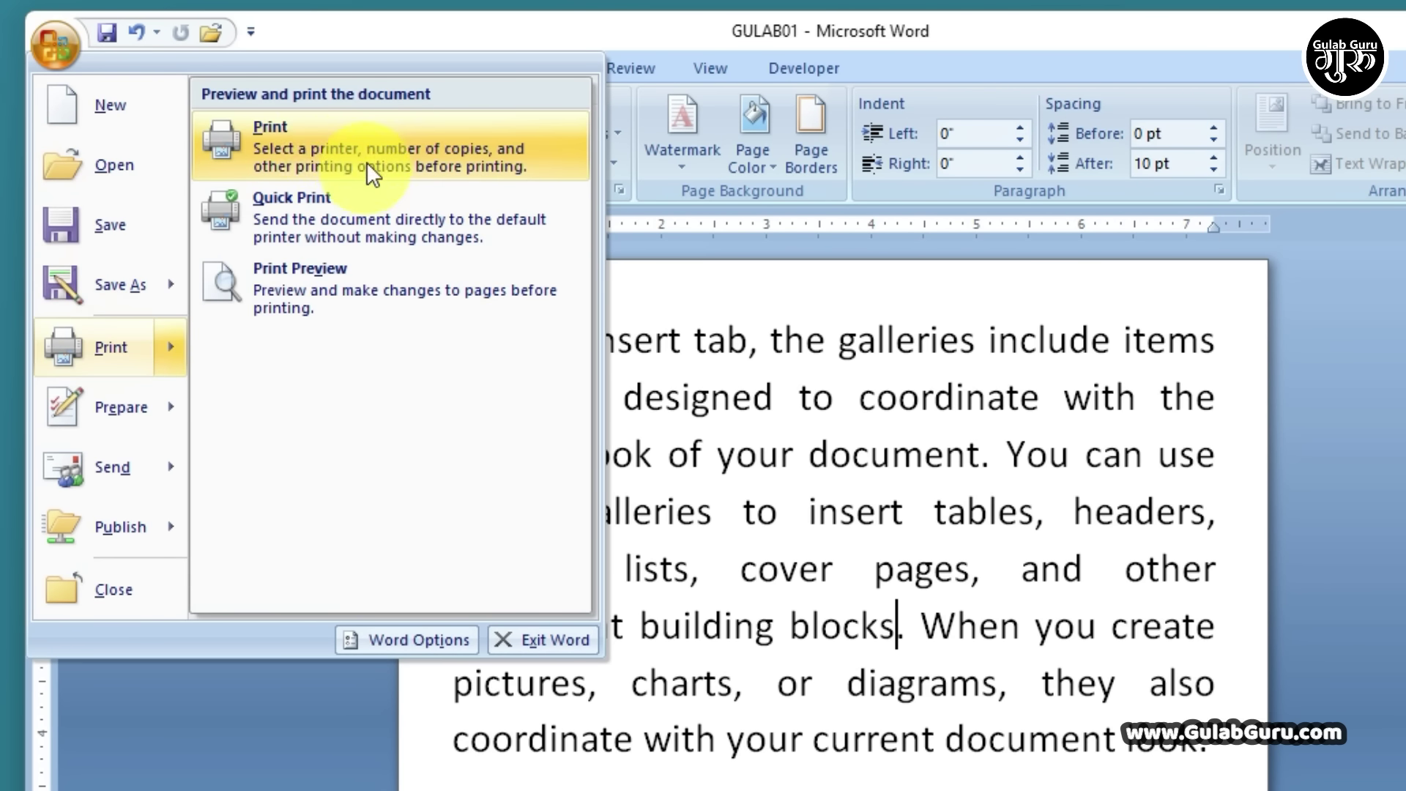
left_click(262, 134)
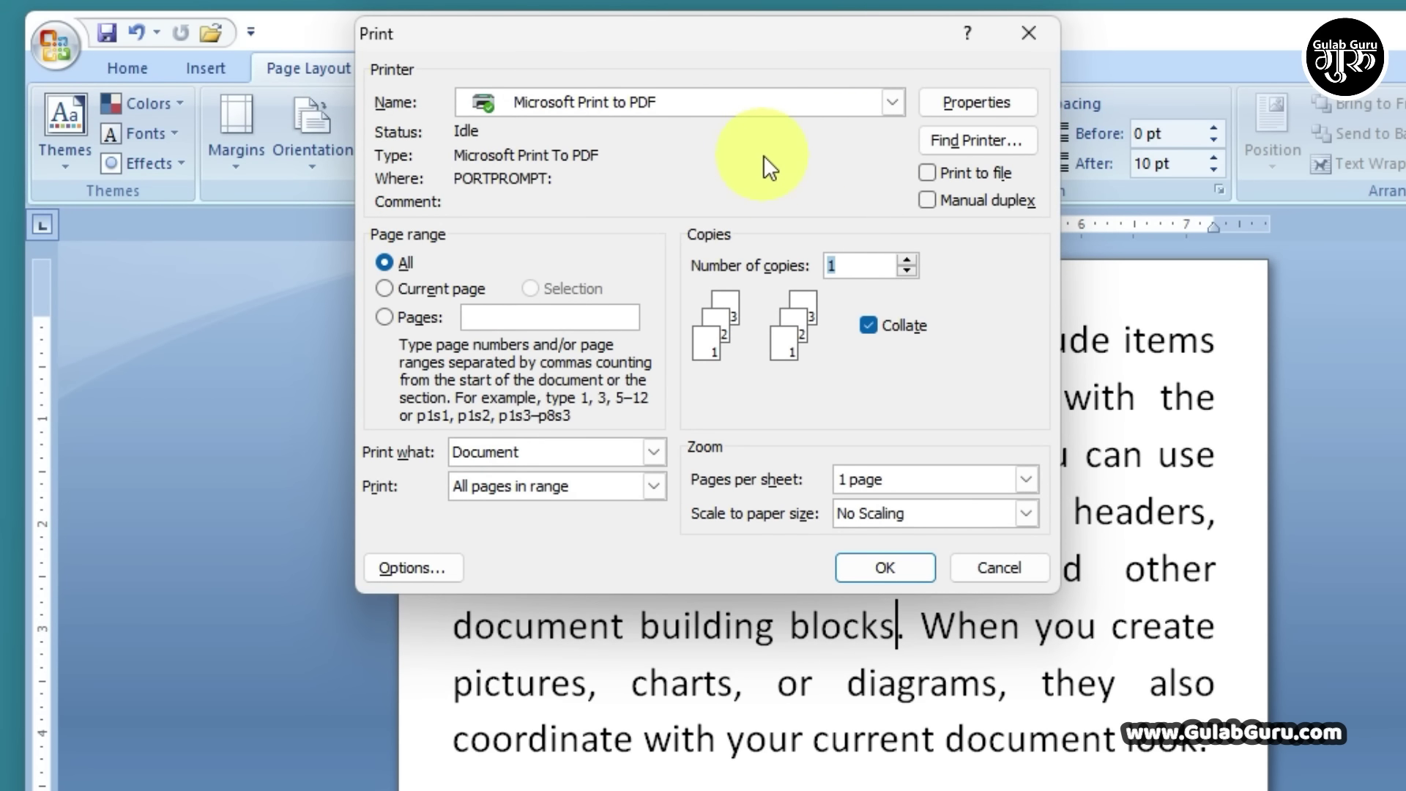
left_click(891, 101)
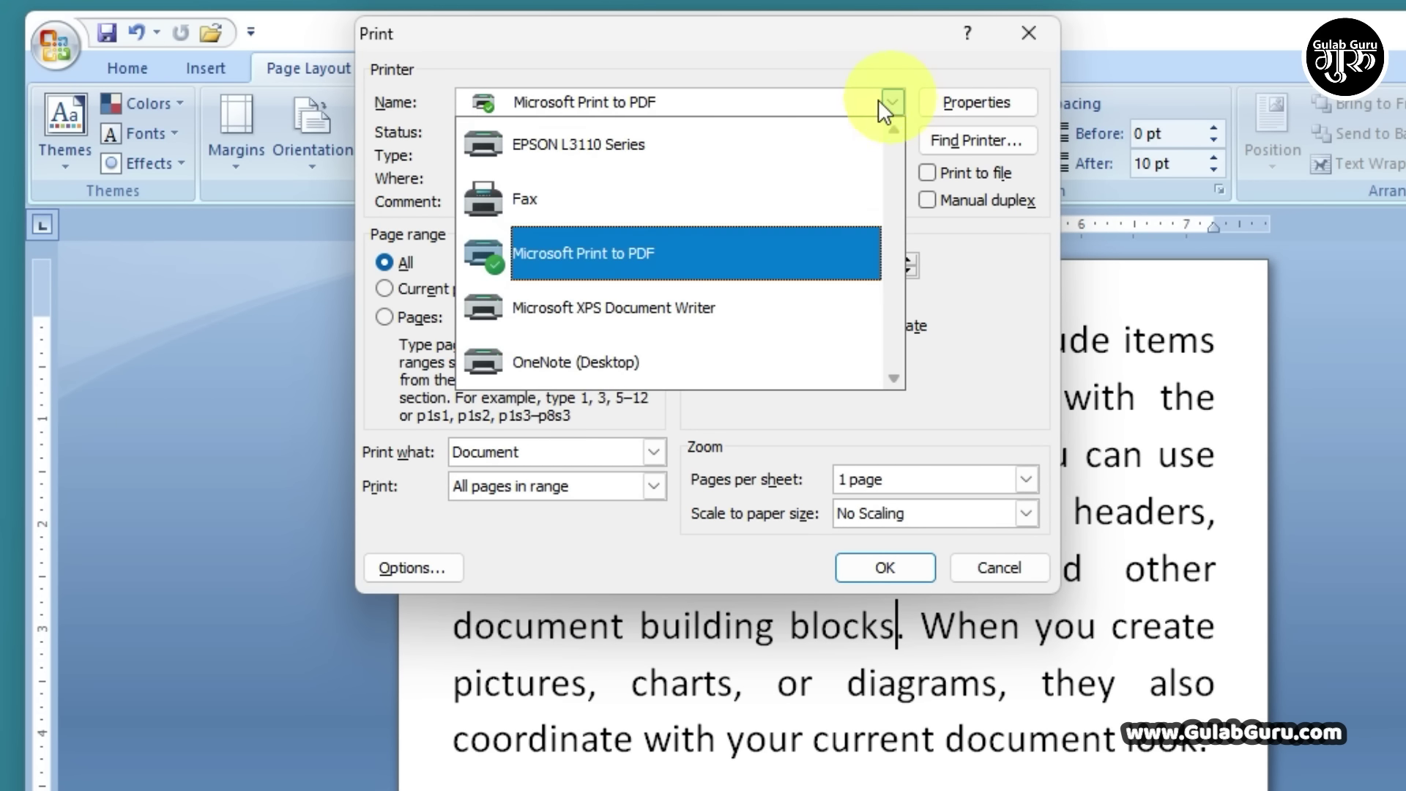
left_click(562, 154)
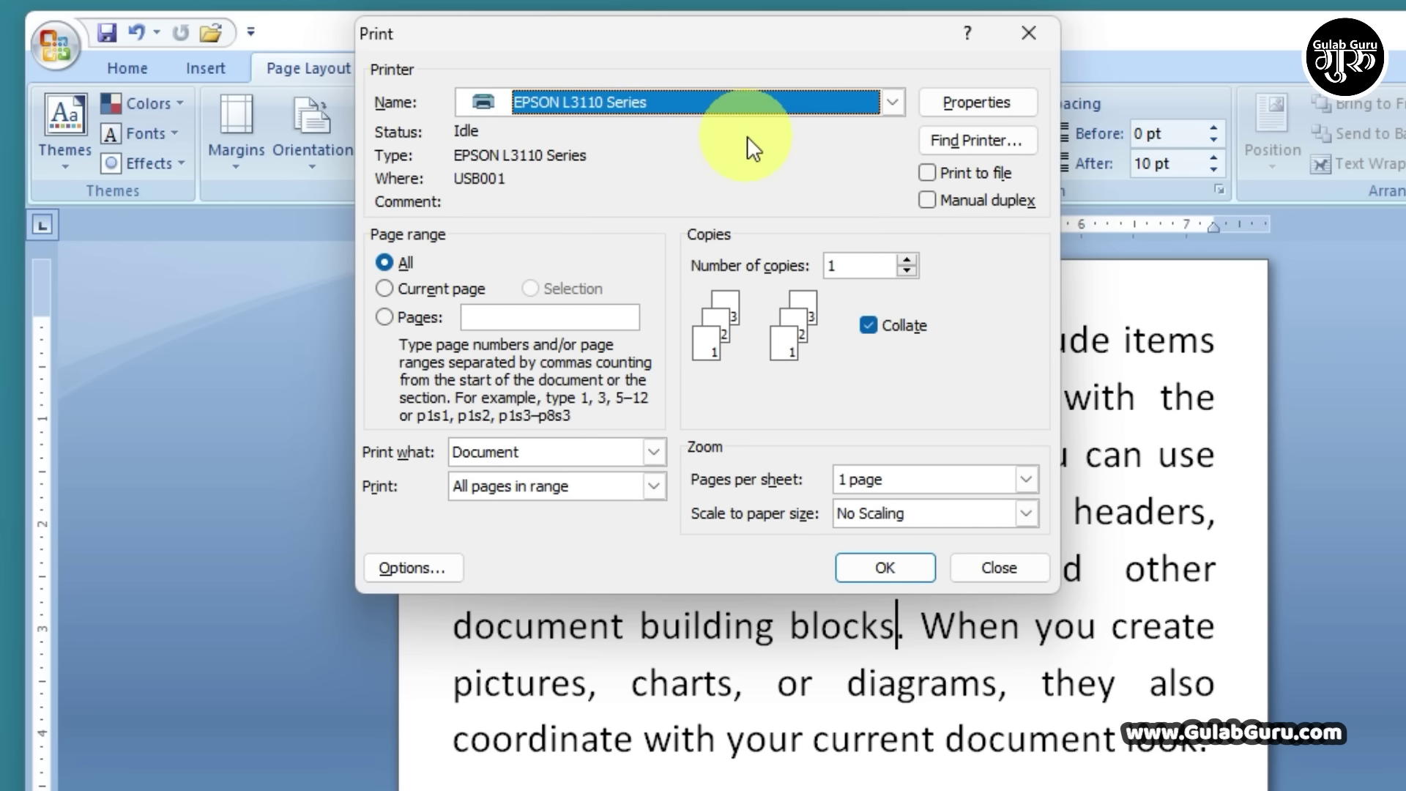
Set the printer properties to A4 210 x 297 mm, Standard quality and Grayscale, and close the print settings without printing.
left_click(973, 103)
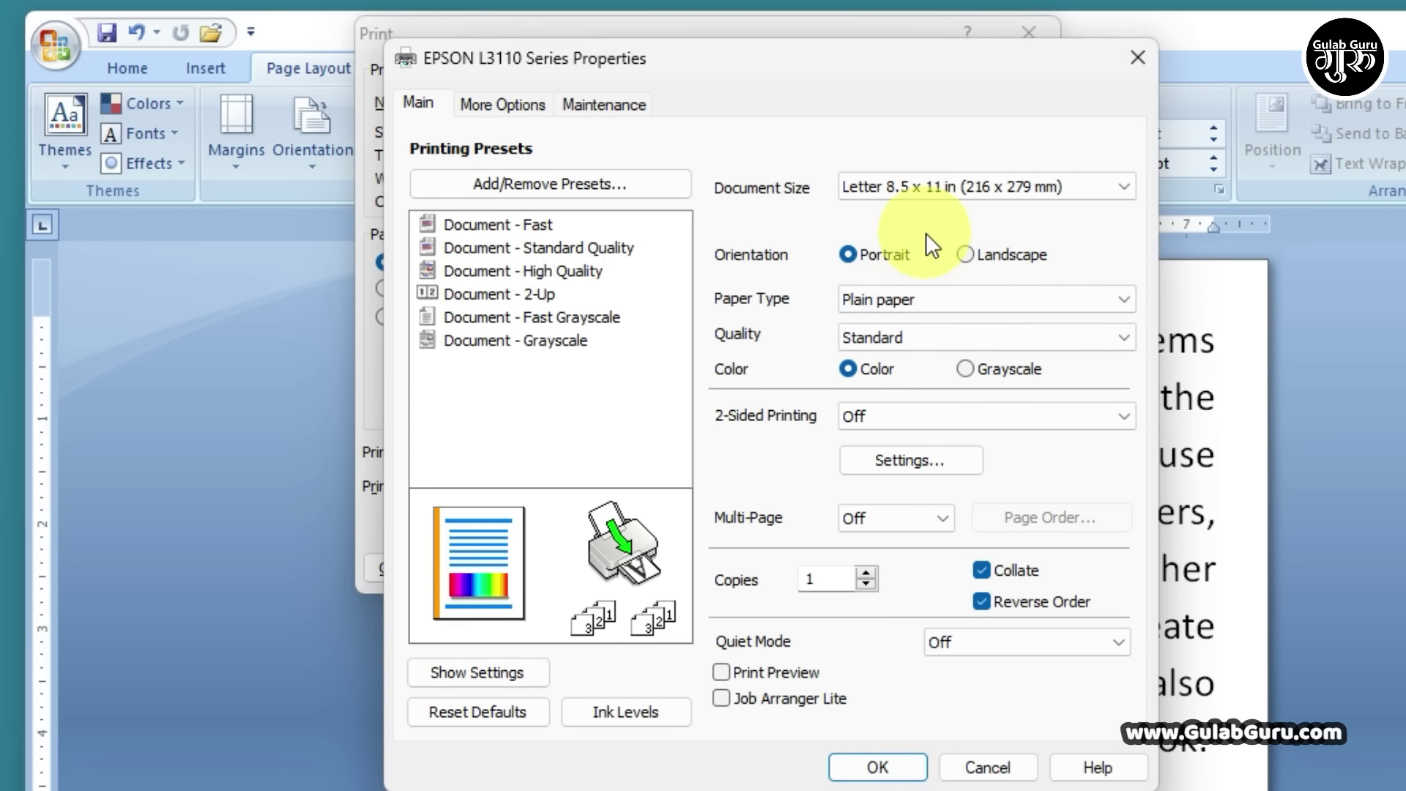
left_click(930, 189)
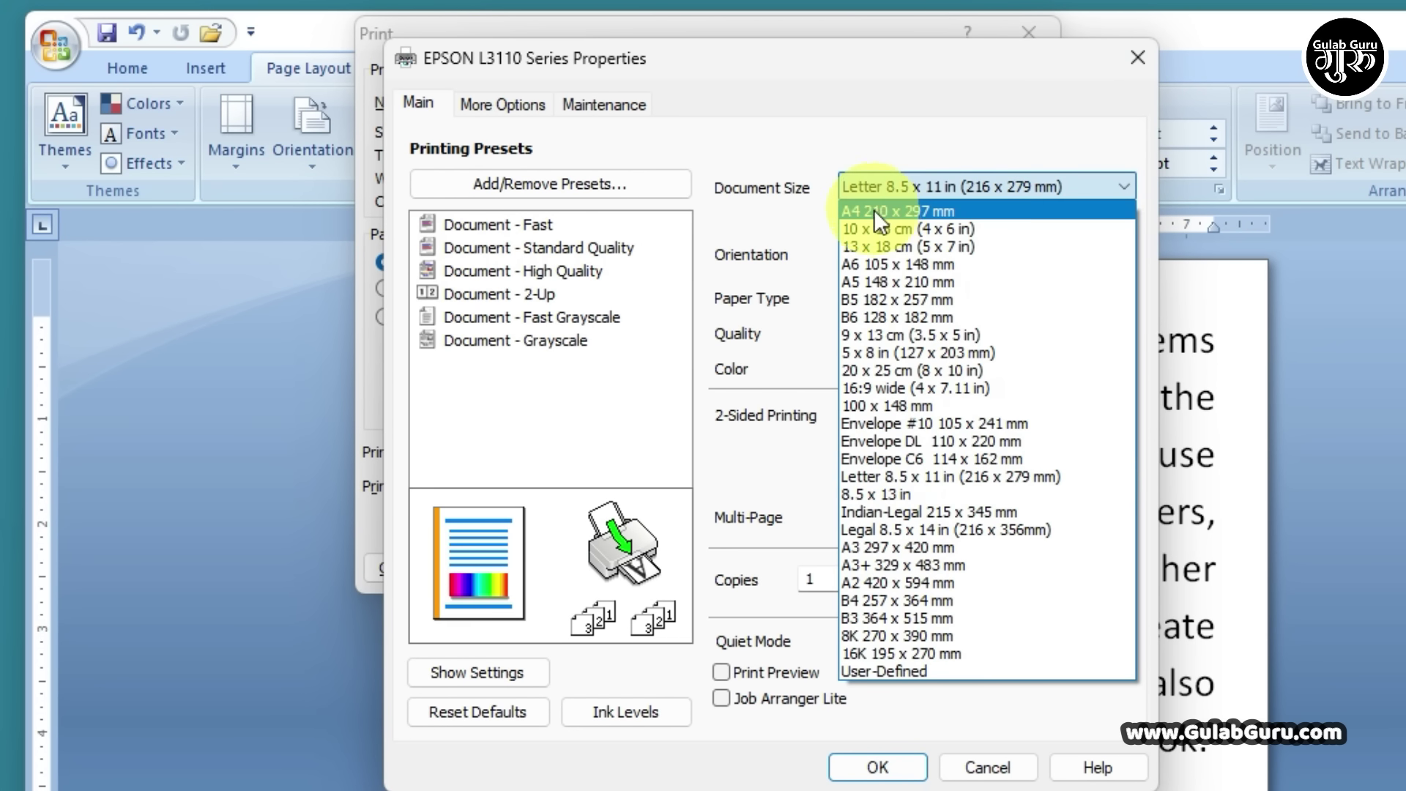
left_click(873, 211)
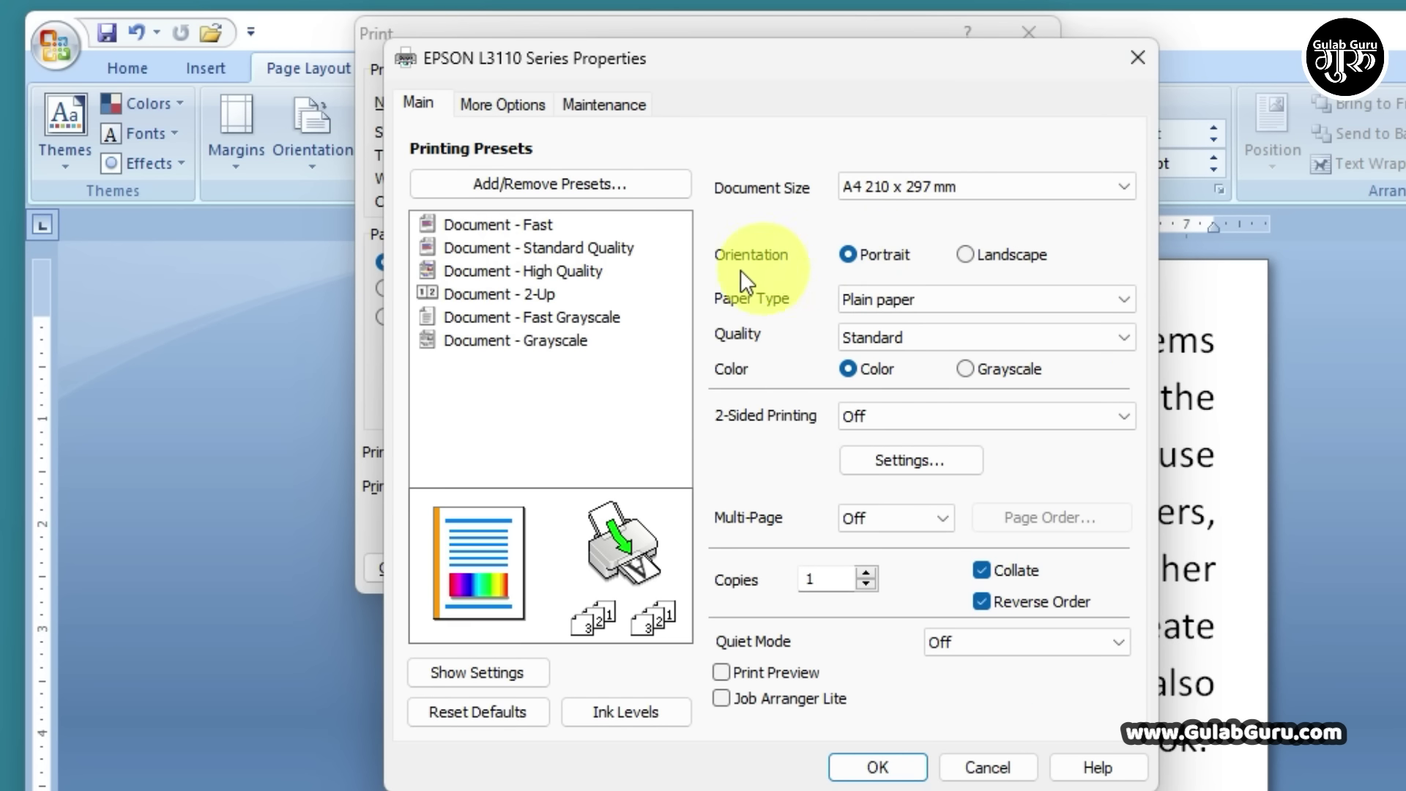
left_click(898, 336)
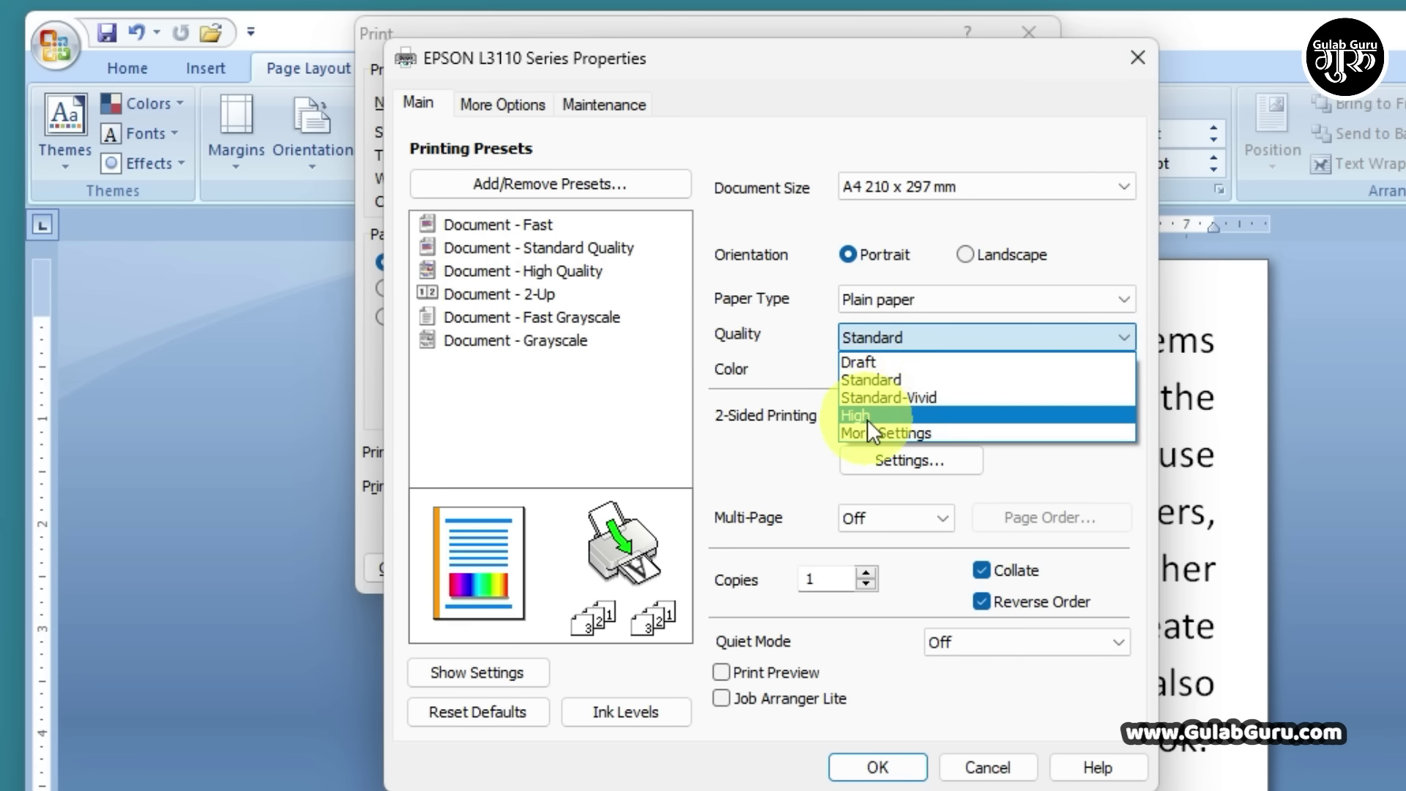
left_click(885, 381)
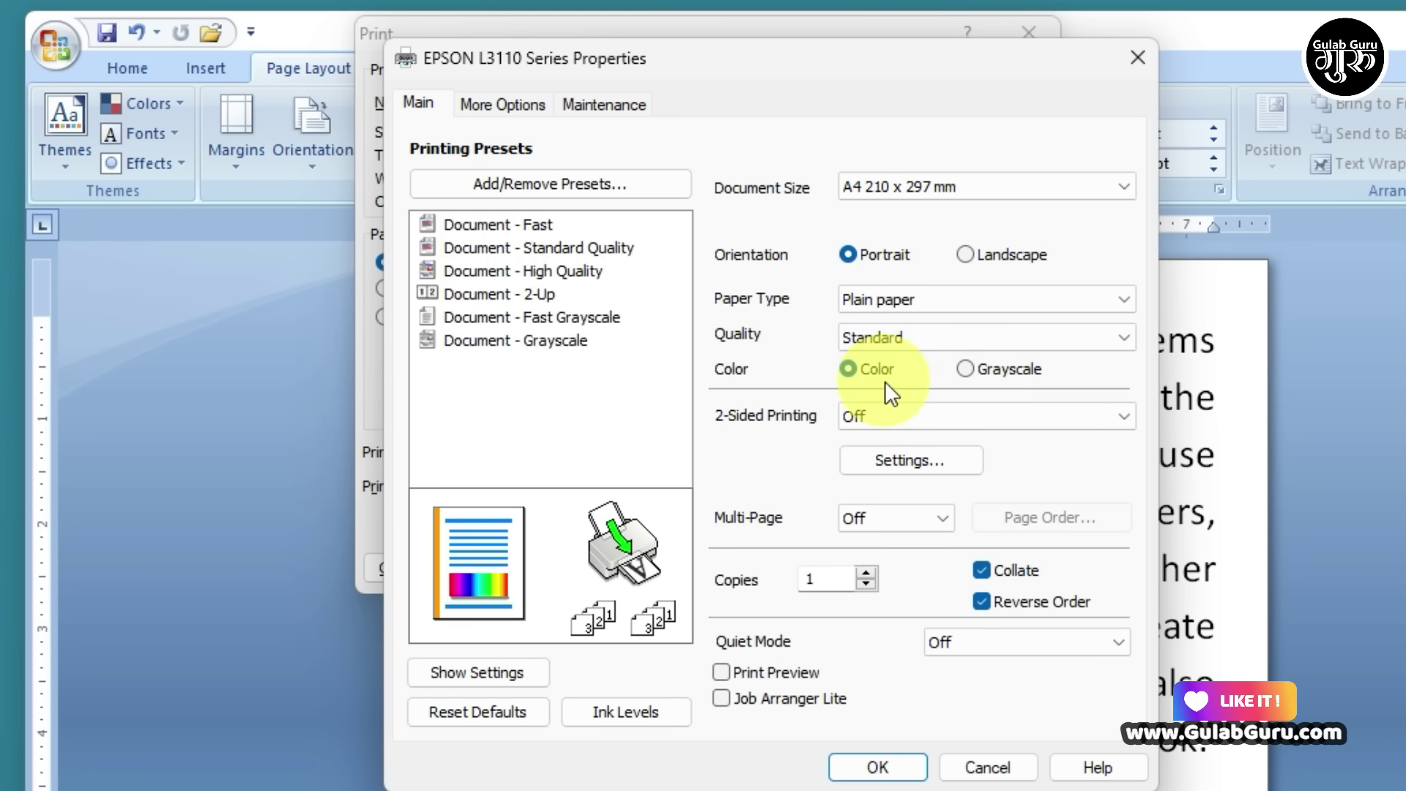
left_click(964, 368)
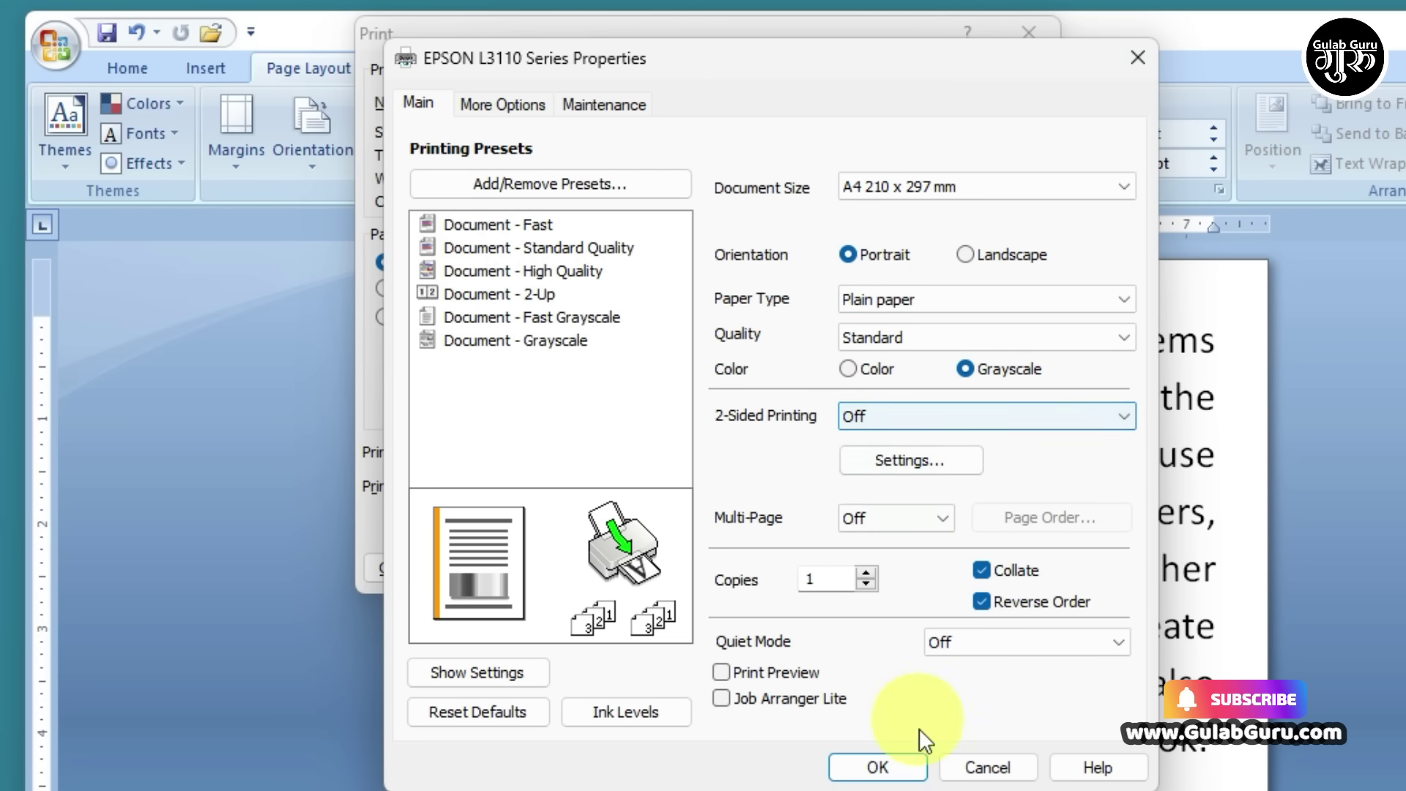
left_click(882, 765)
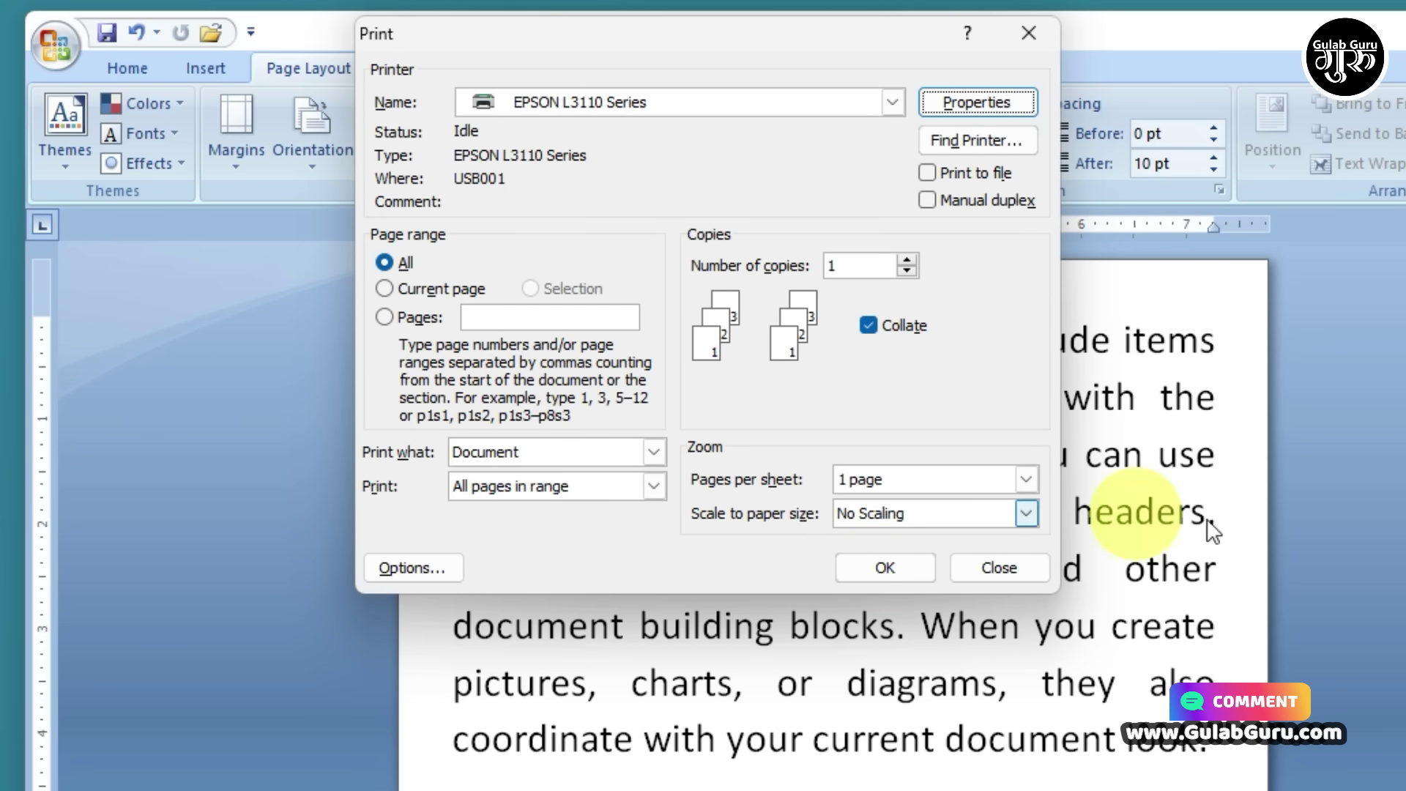
left_click(1024, 34)
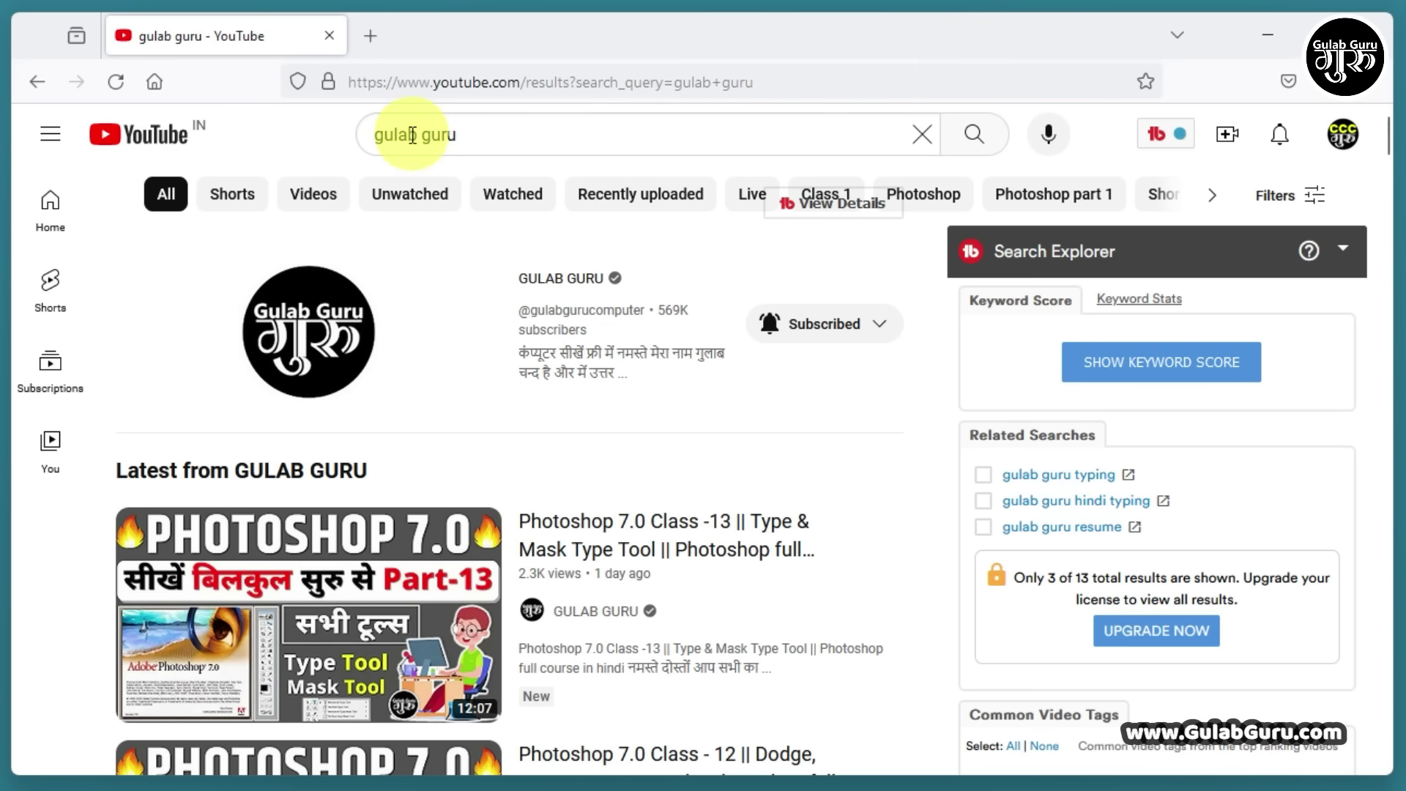
In YouTube in the browser, open the GULAB GURU channel from the search results and show its playlists.
left_click(320, 342)
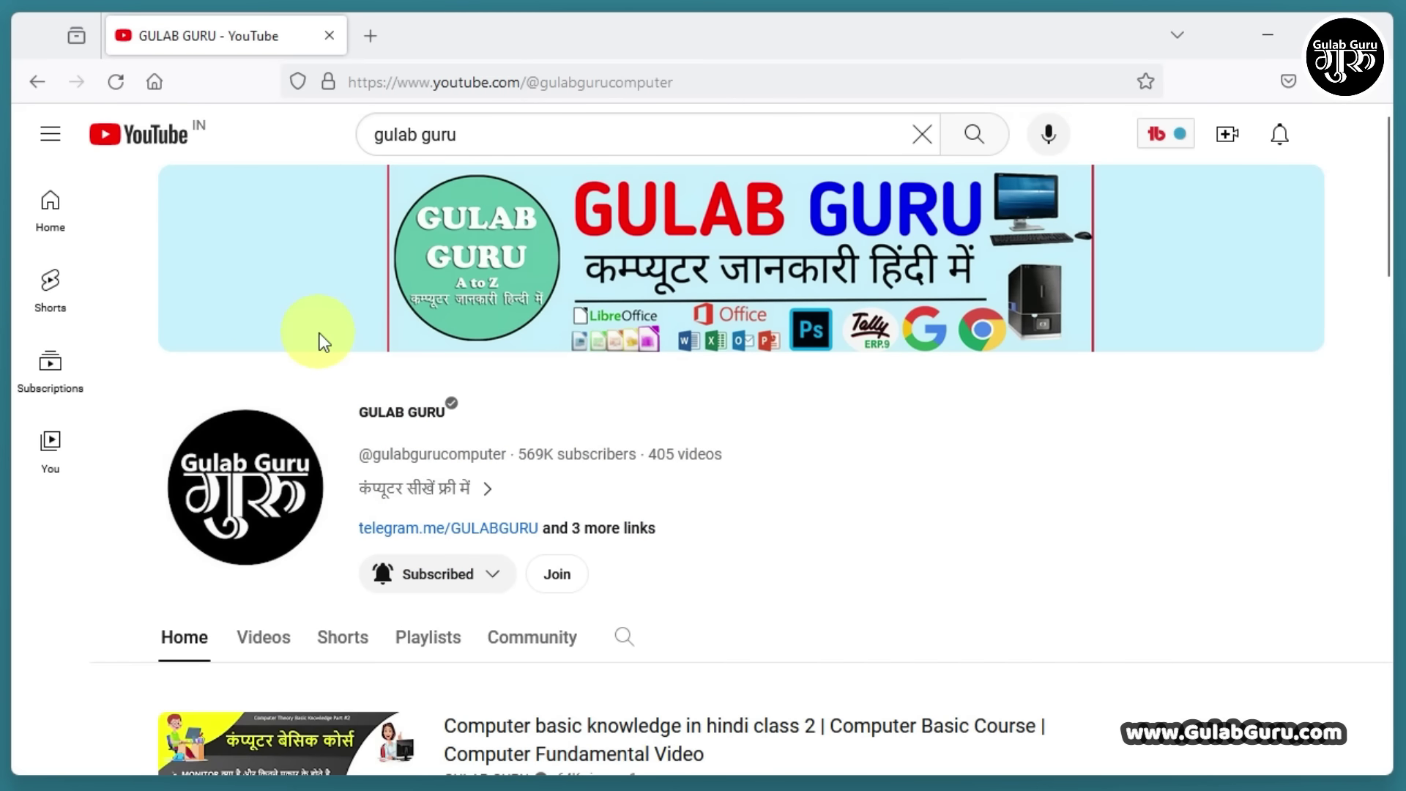
scroll(586, 498, "down", 4)
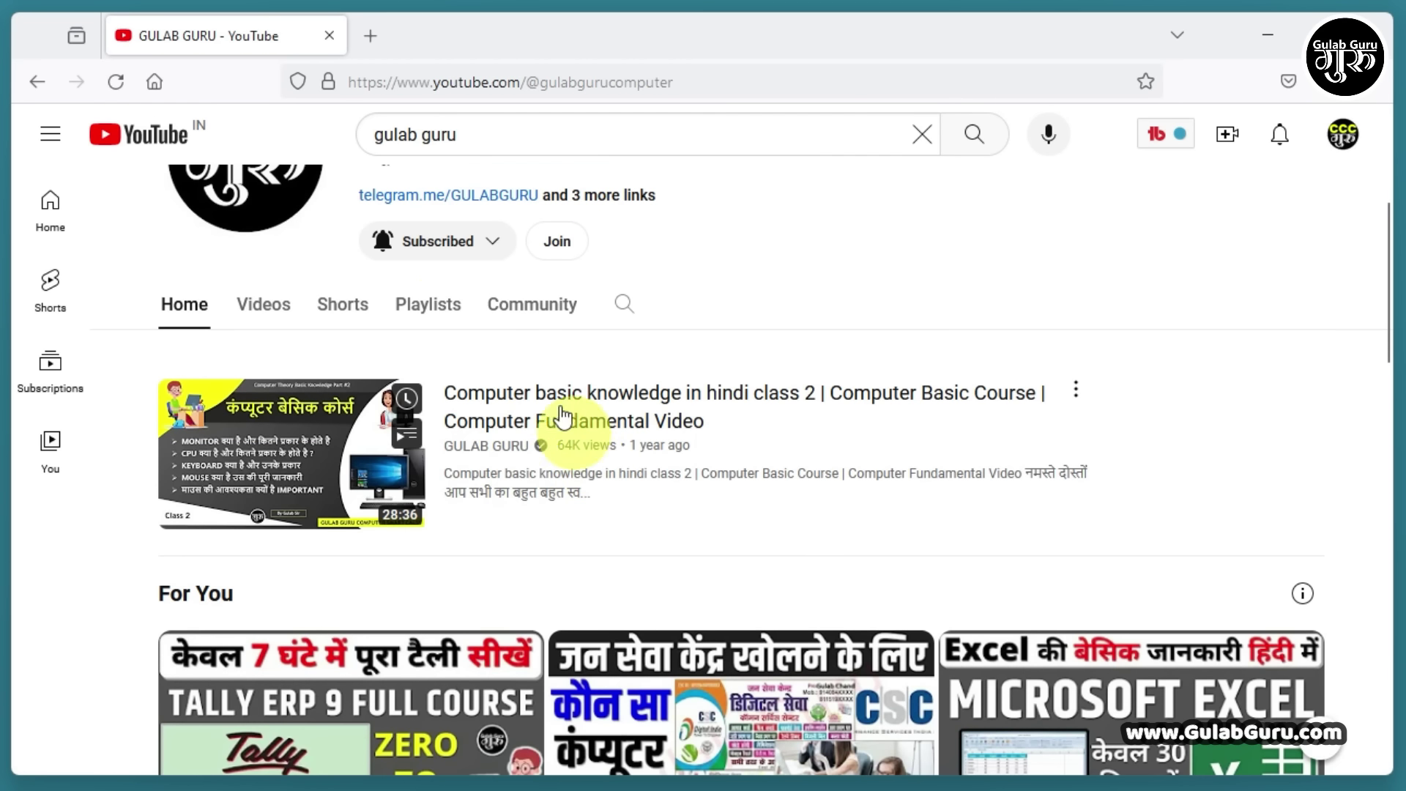
left_click(421, 312)
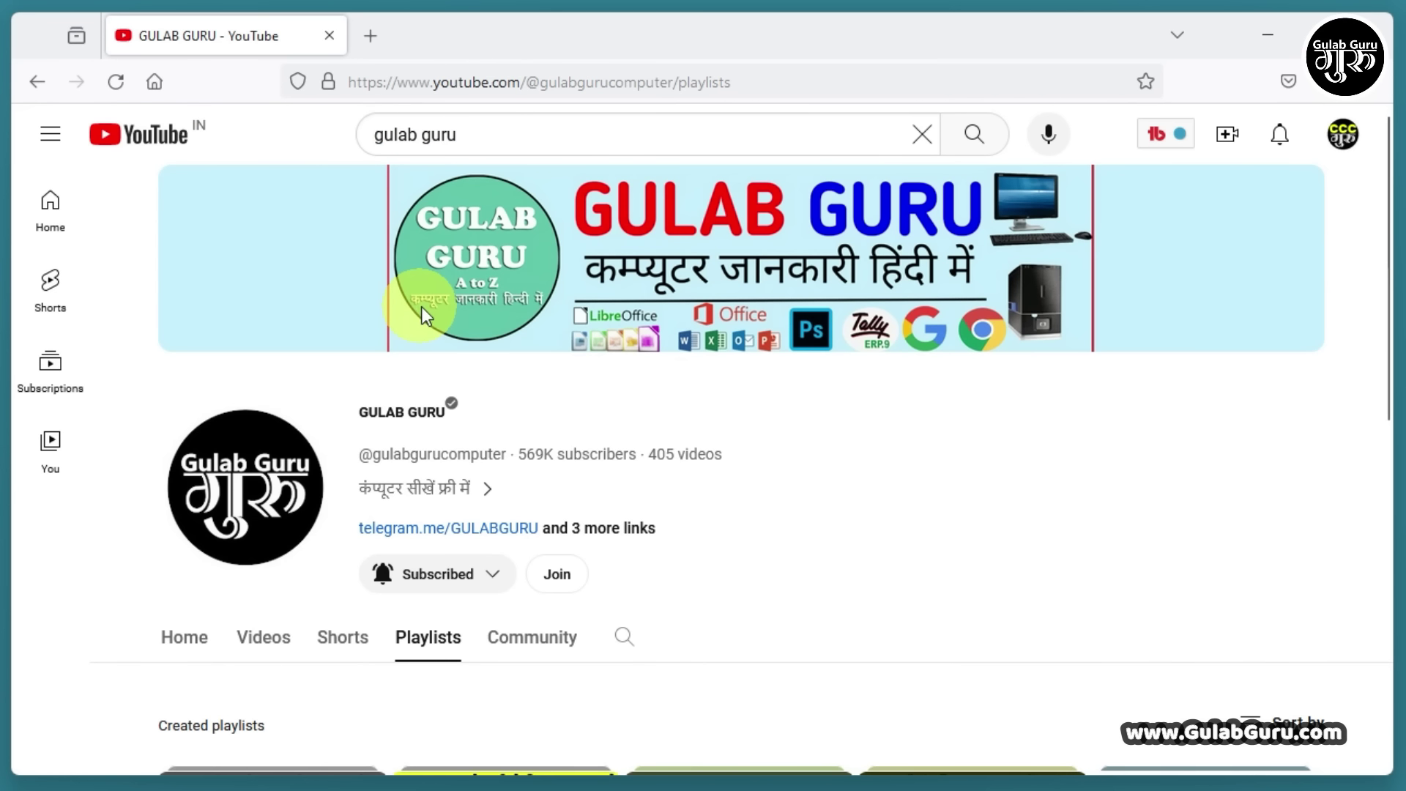
Look through the channel's created playlists, including the Photoshop, Tally, MS Excel, PowerPoint and Computer Basic Course ones.
scroll(755, 557, "down", 5)
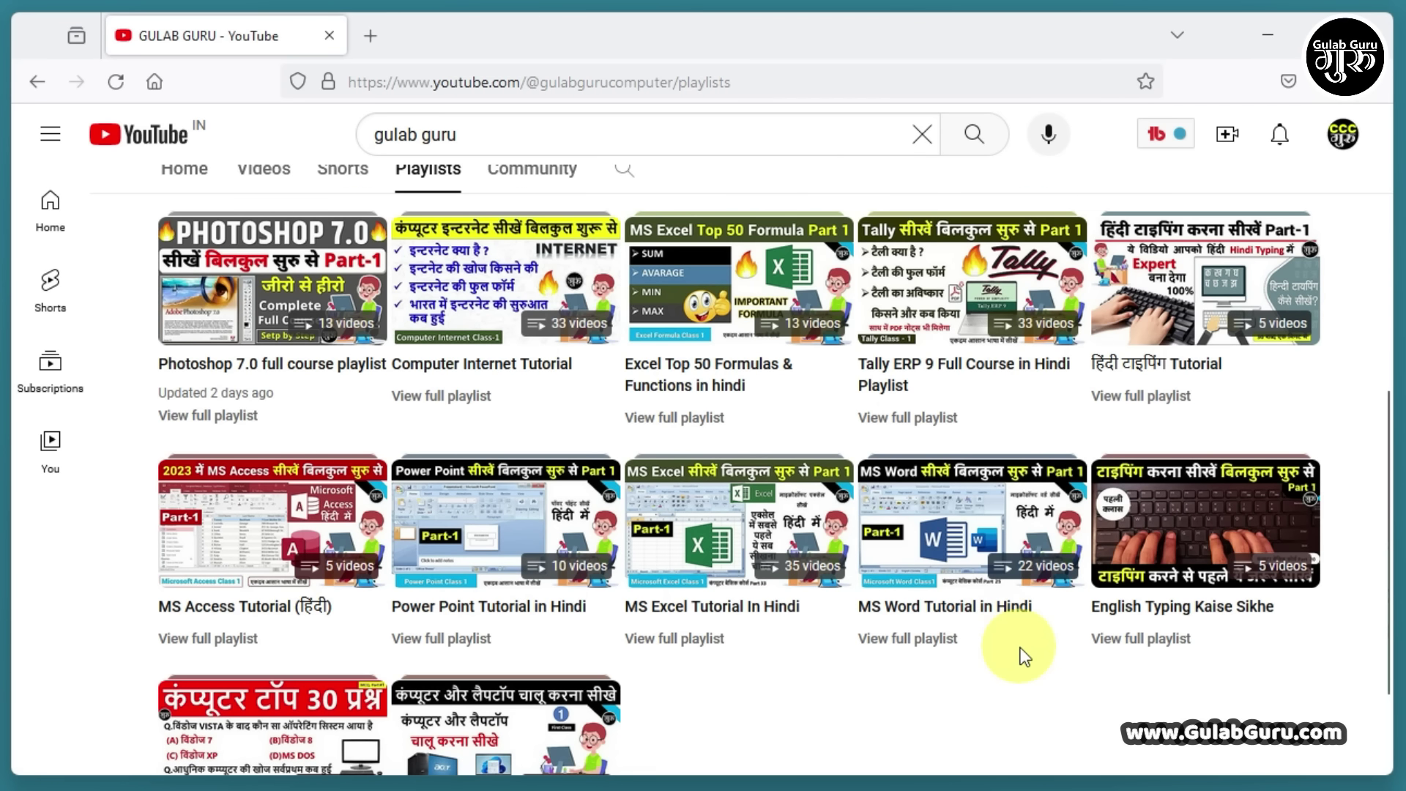
scroll(1024, 657, "down", 3)
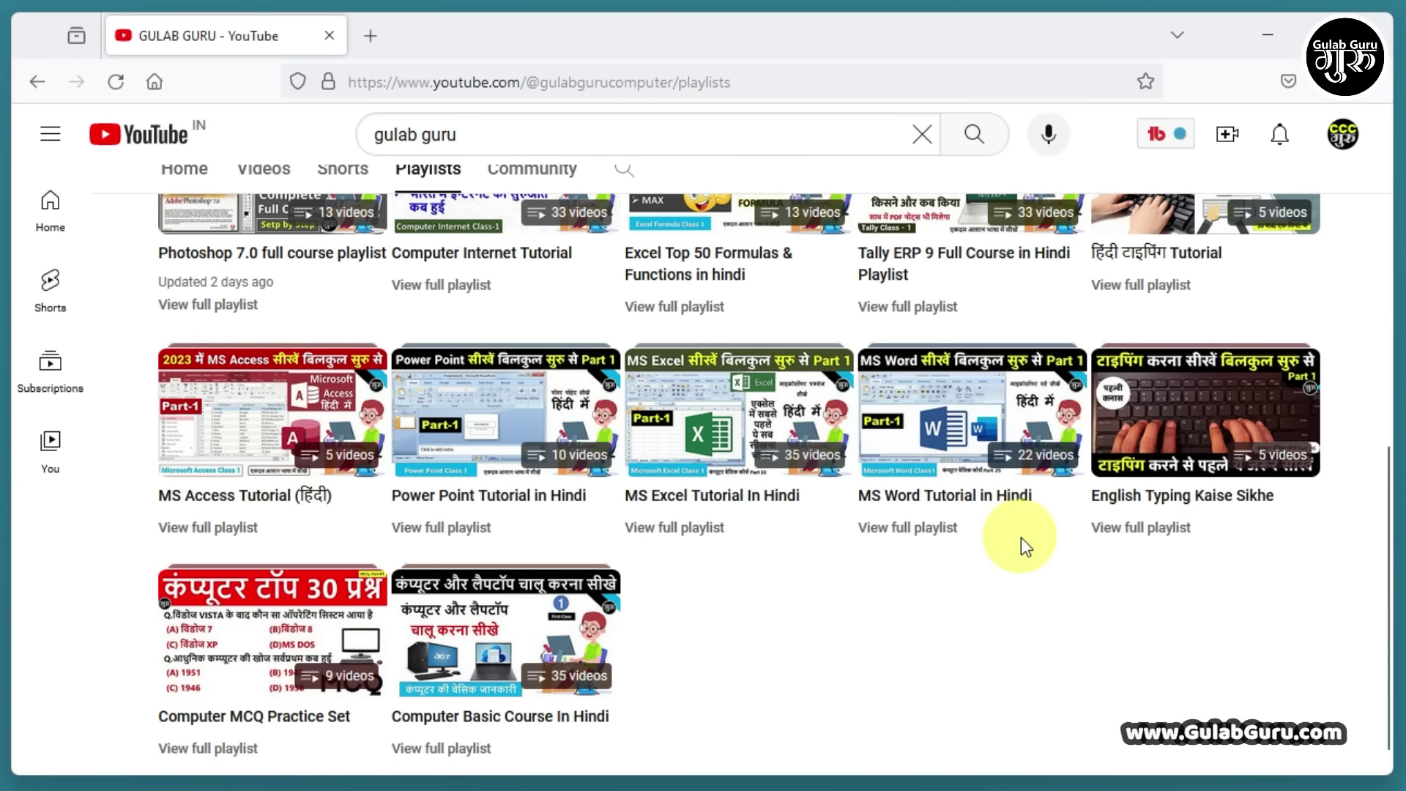
scroll(1021, 538, "up", 3)
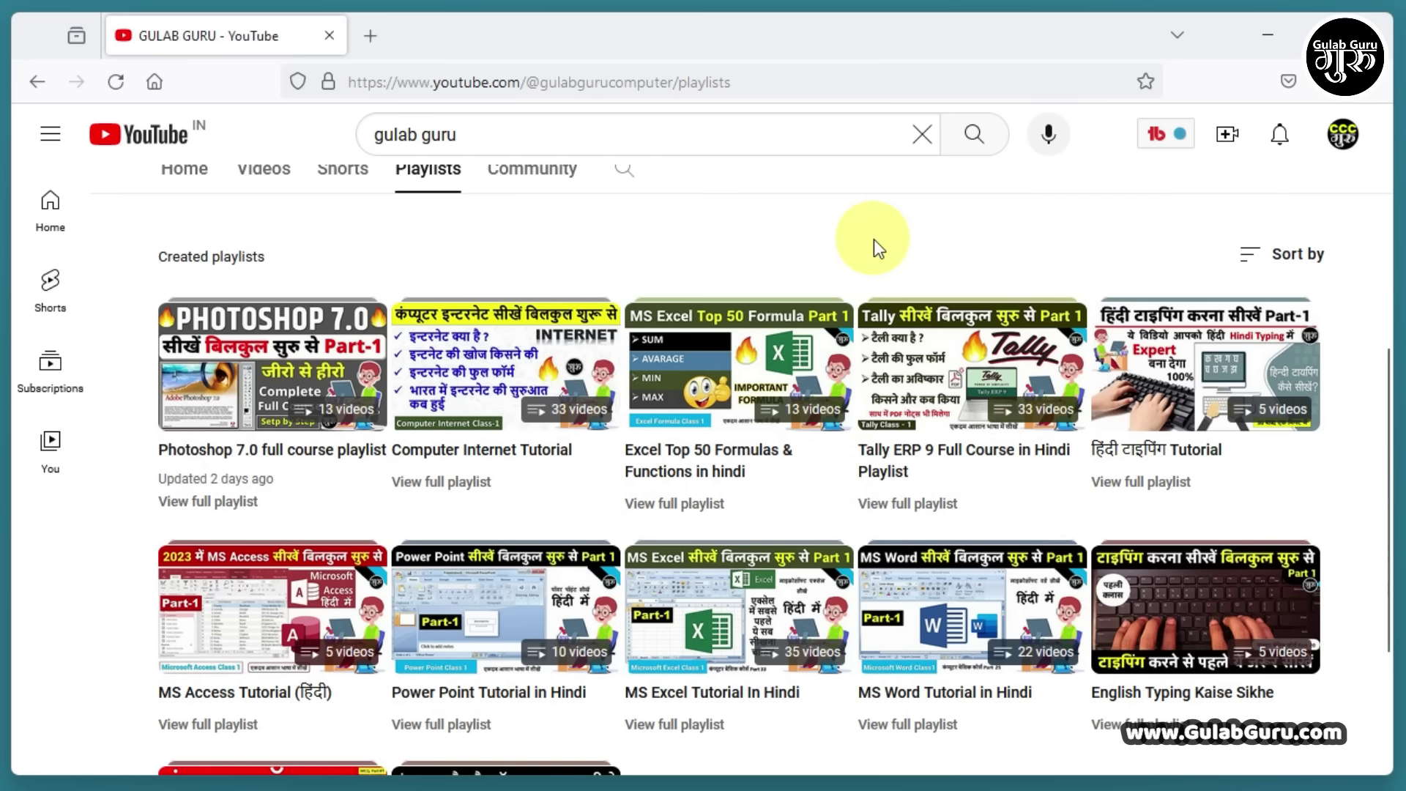
mouse_move(348, 370)
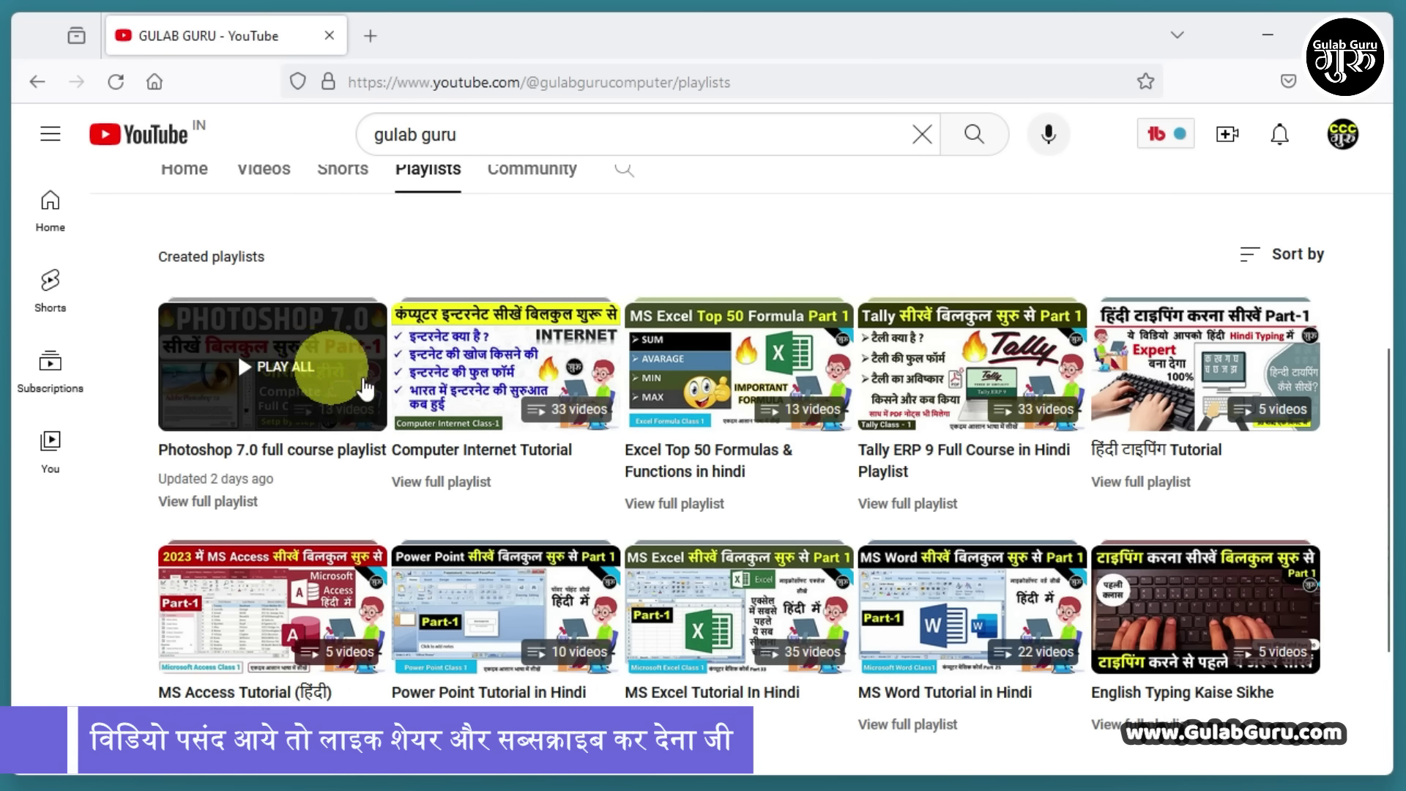
mouse_move(960, 389)
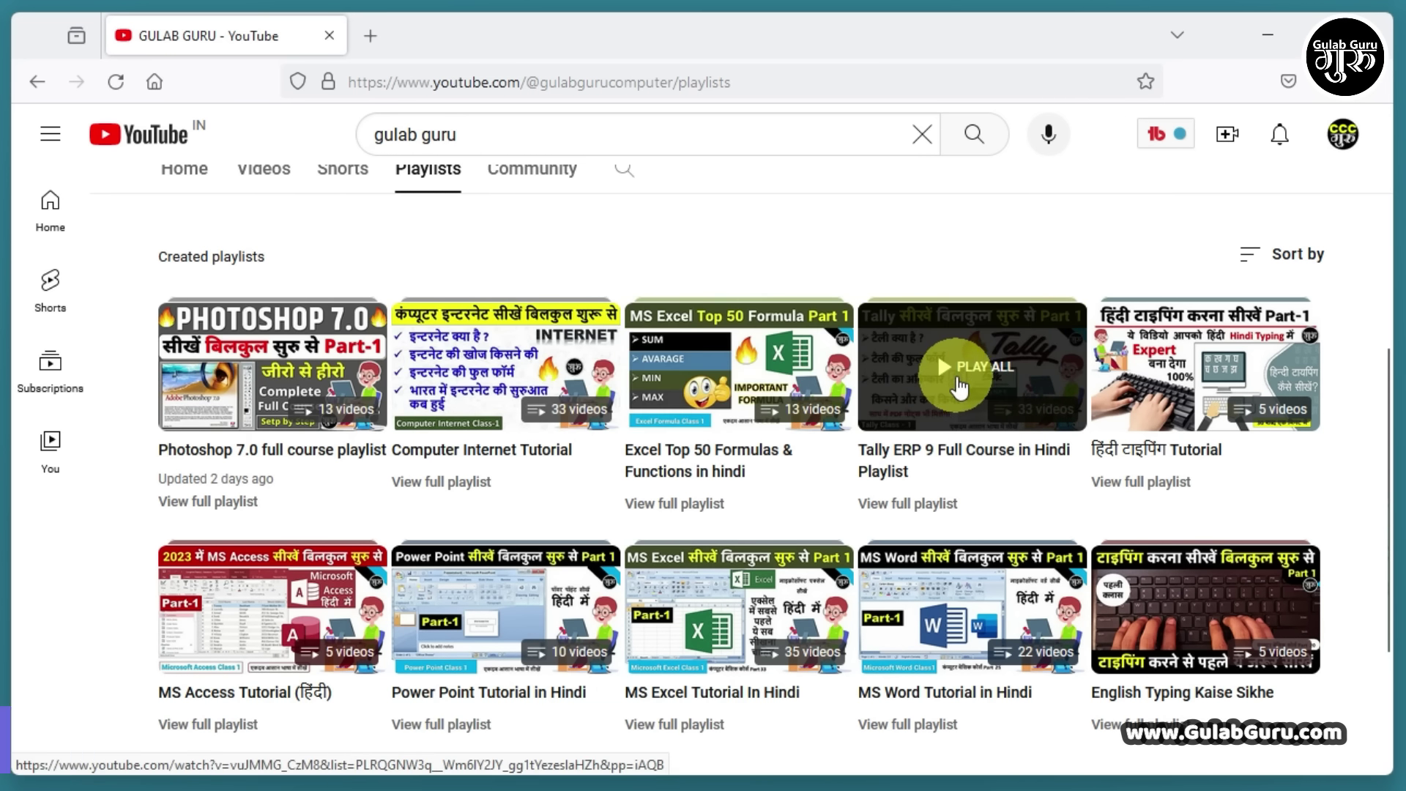
mouse_move(624, 617)
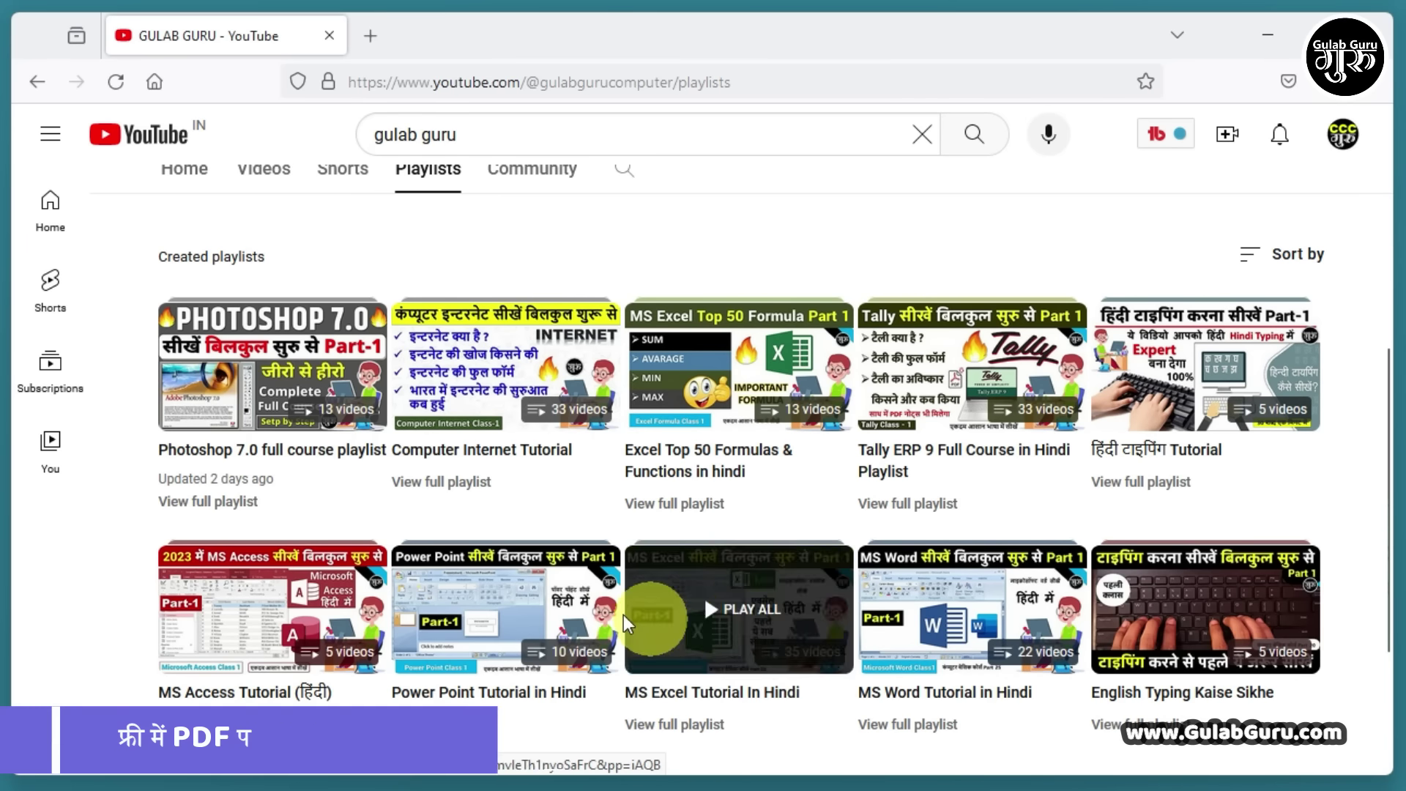
mouse_move(449, 631)
scroll(458, 579, "down", 2)
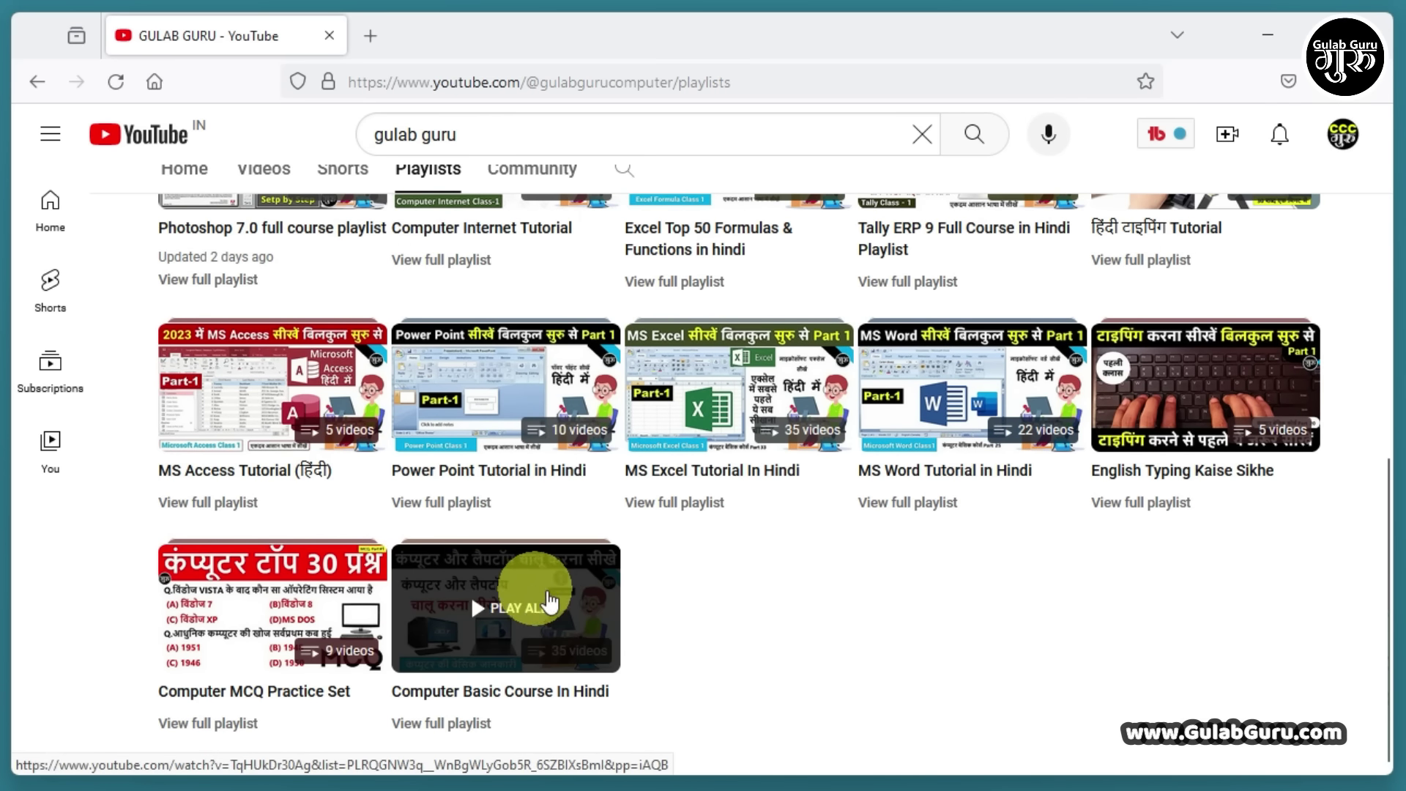
Return to the channel's banner and subscription details, and glance over its created playlists once more.
scroll(848, 621, "up", 5)
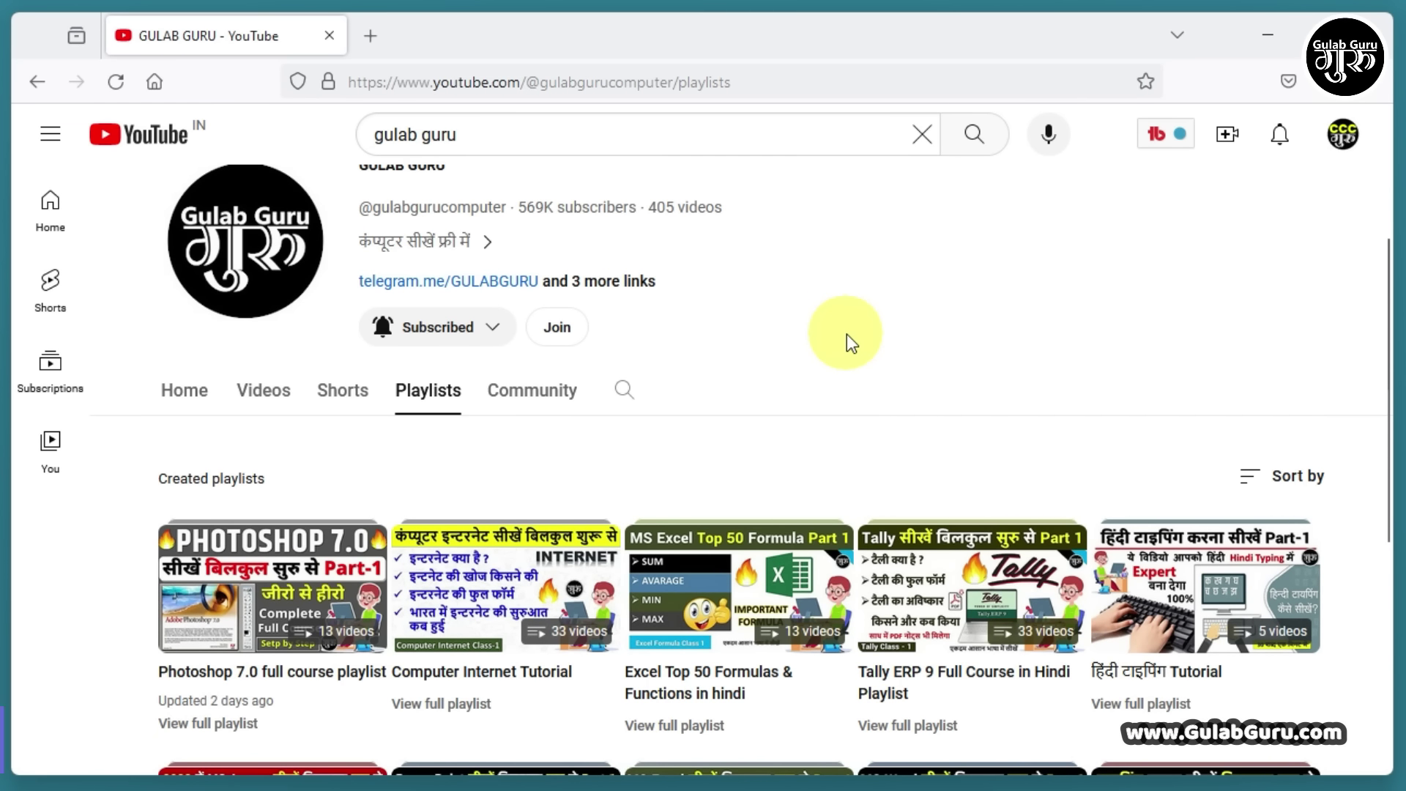
scroll(847, 334, "up", 3)
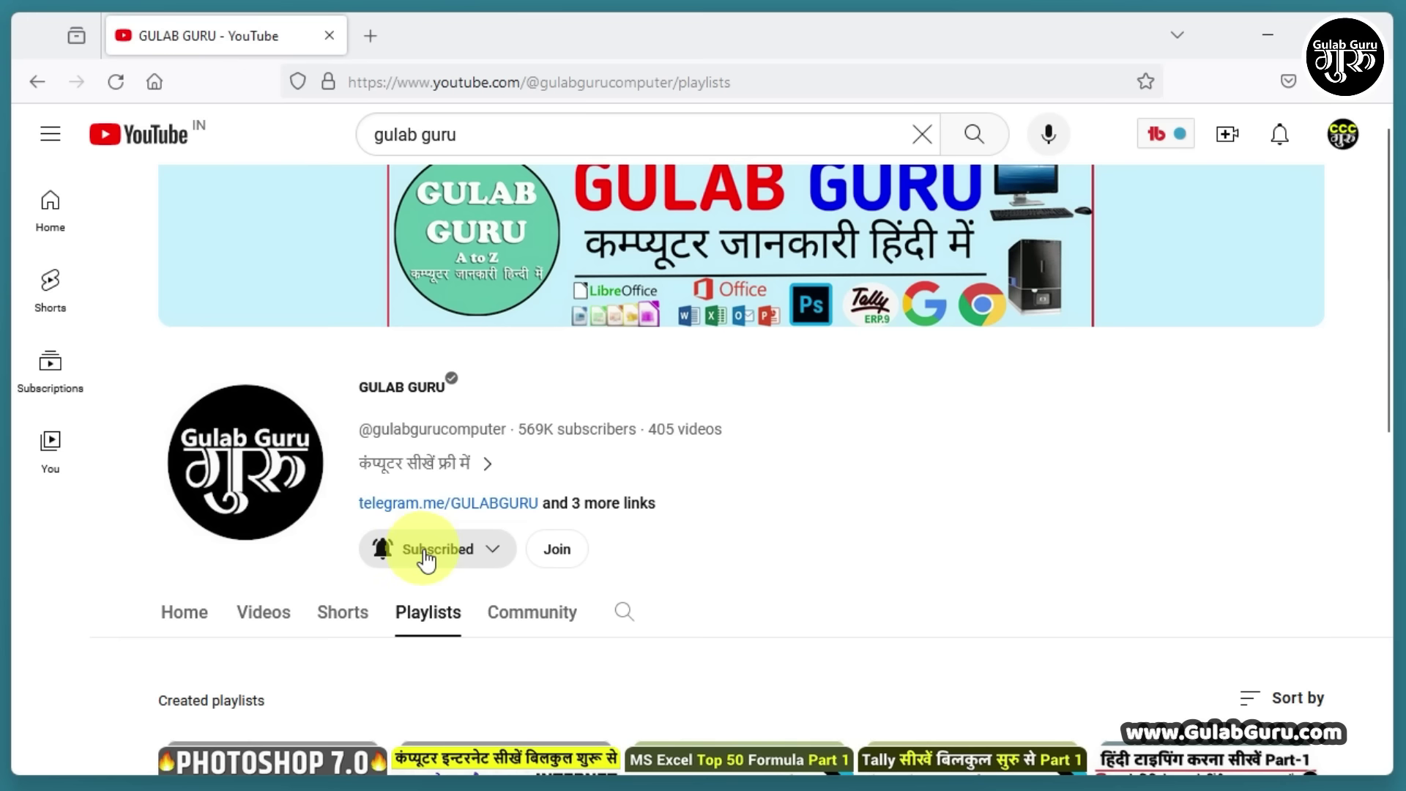
scroll(423, 560, "up", 1)
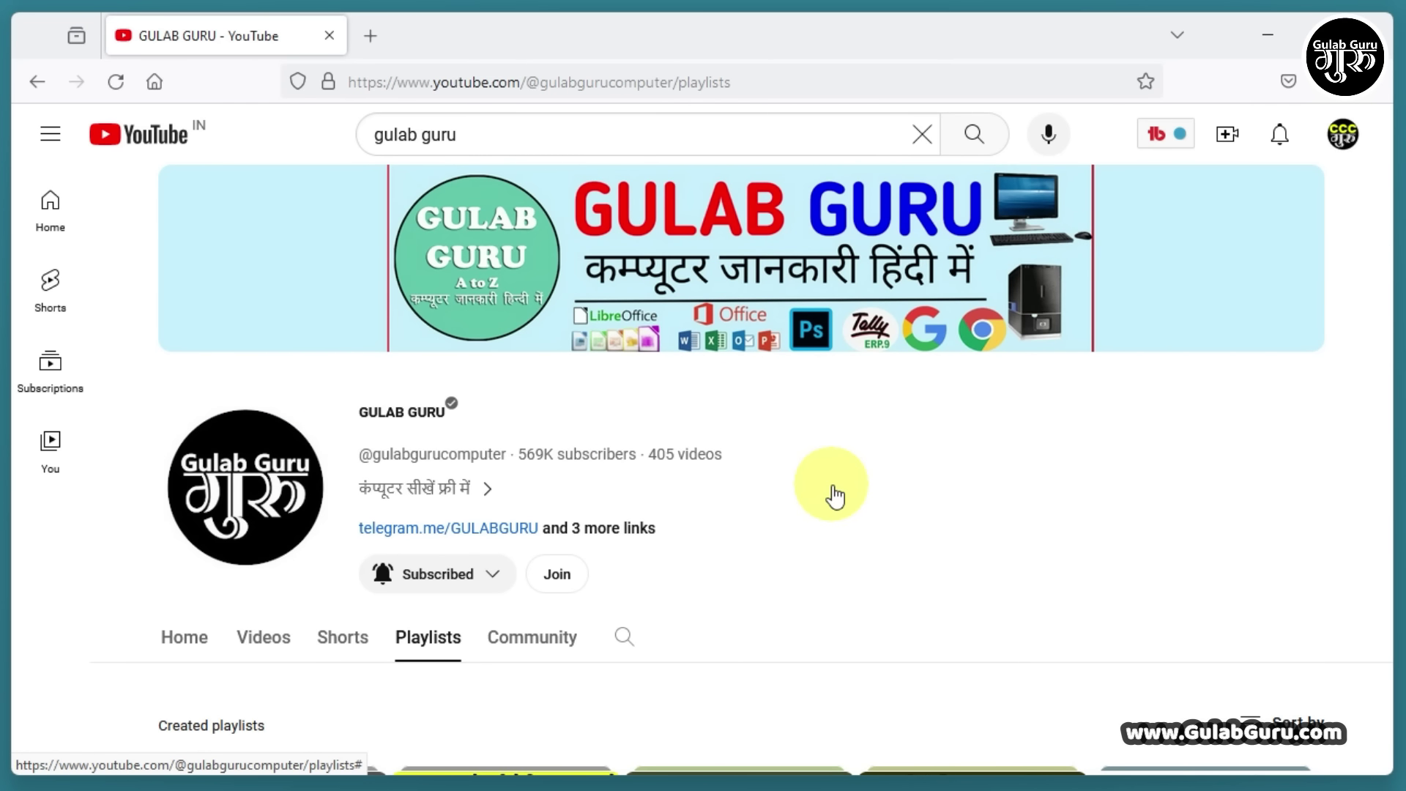
scroll(836, 503, "down", 8)
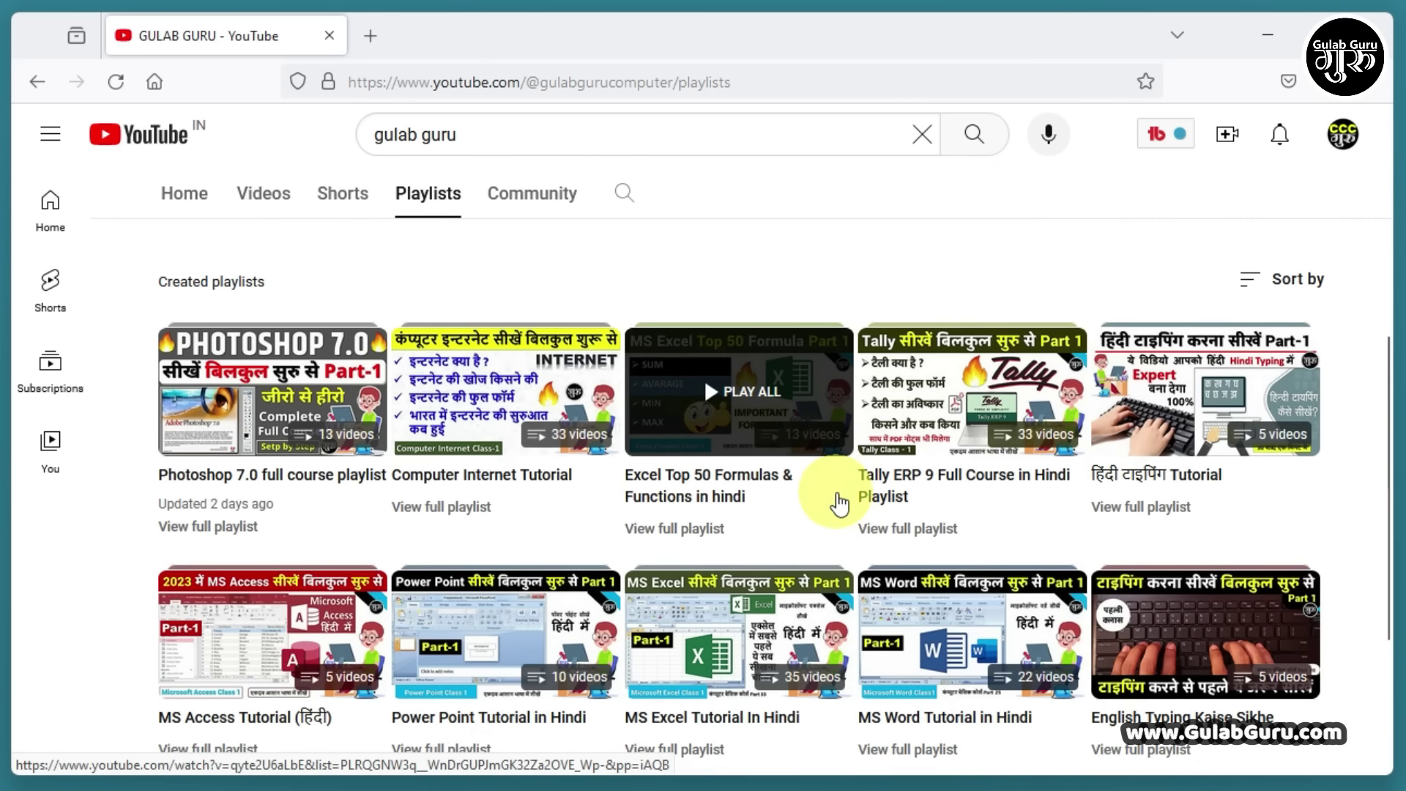
Show the channel's uploaded videos and look through the list, past the Photoshop 7.0 classes to the older uploads.
scroll(847, 565, "up", 8)
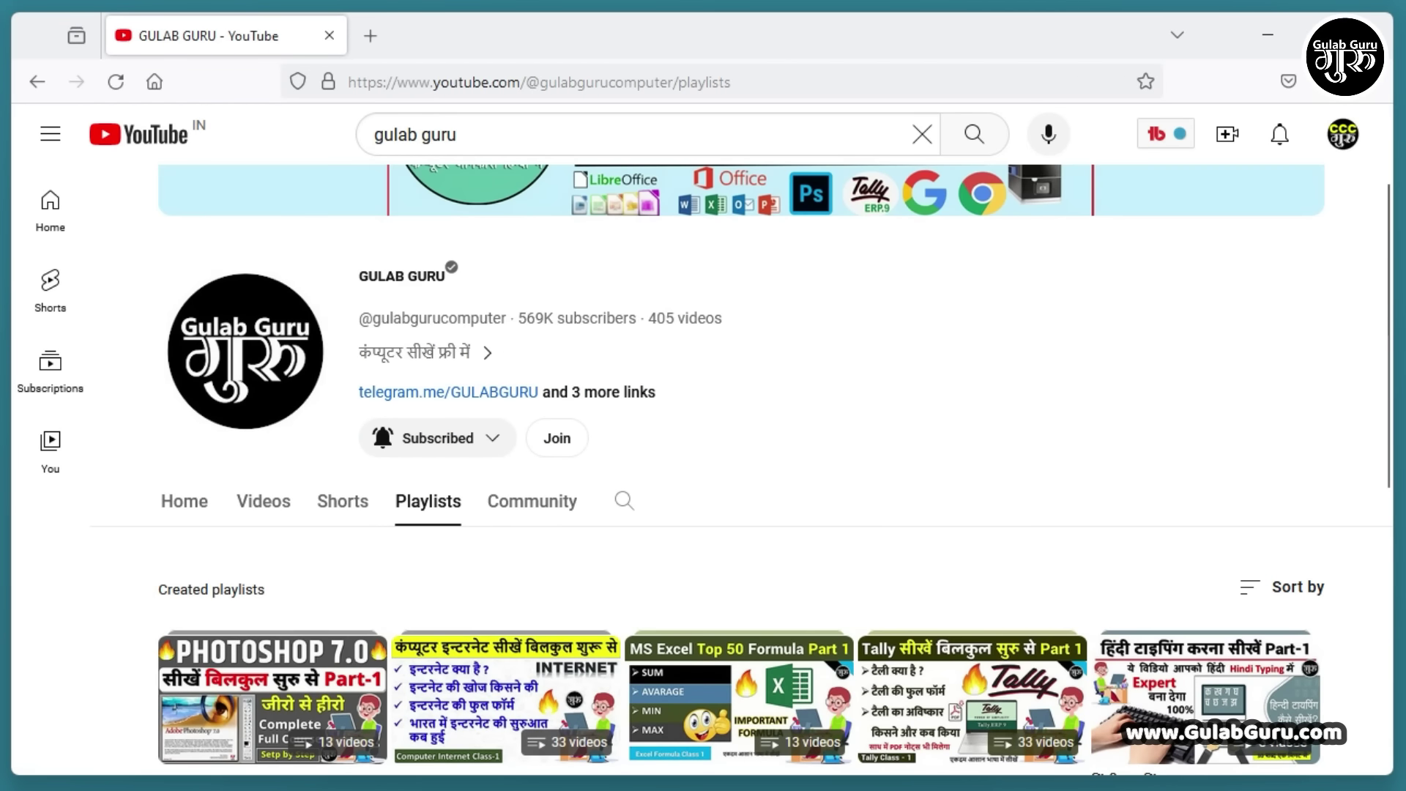
left_click(271, 503)
scroll(772, 534, "down", 10)
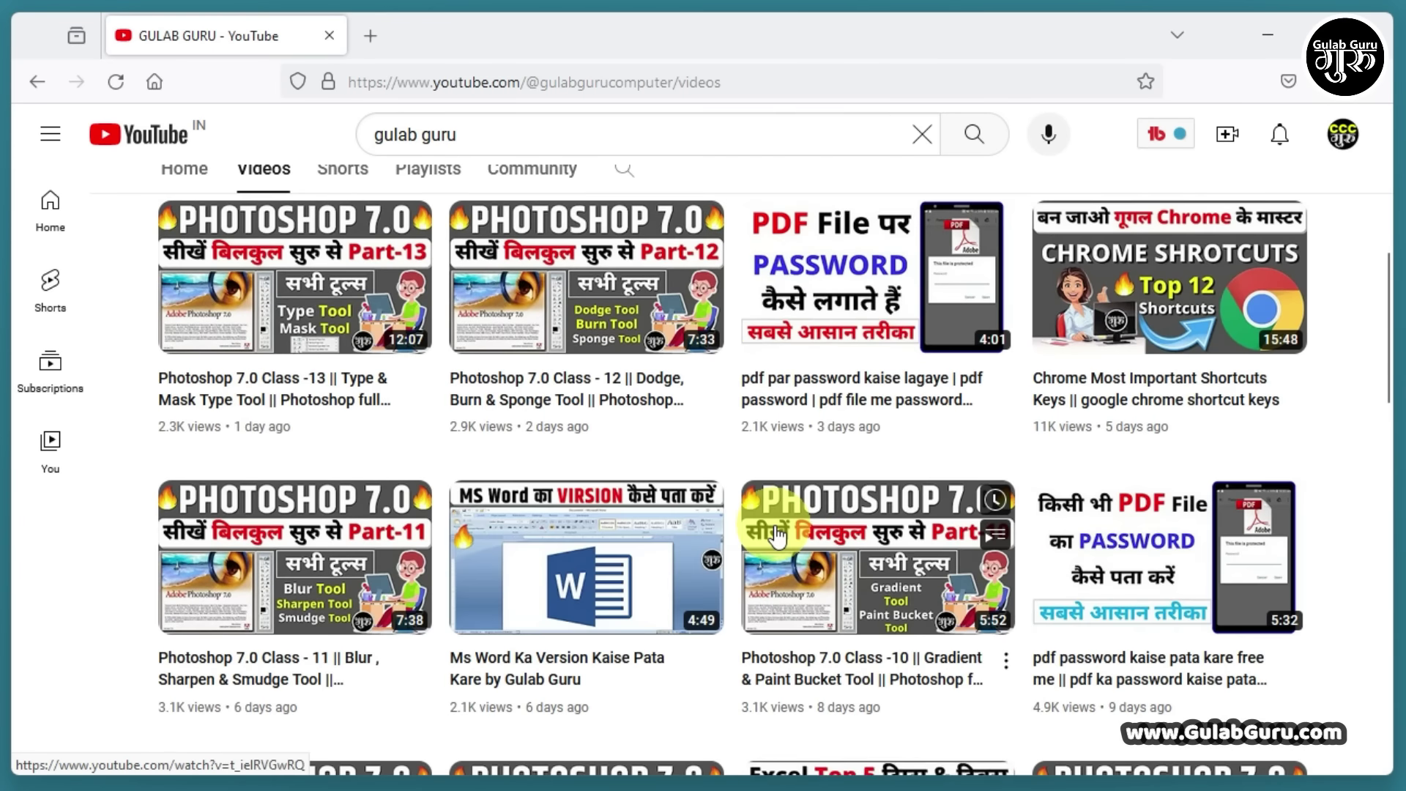
scroll(776, 537, "down", 12)
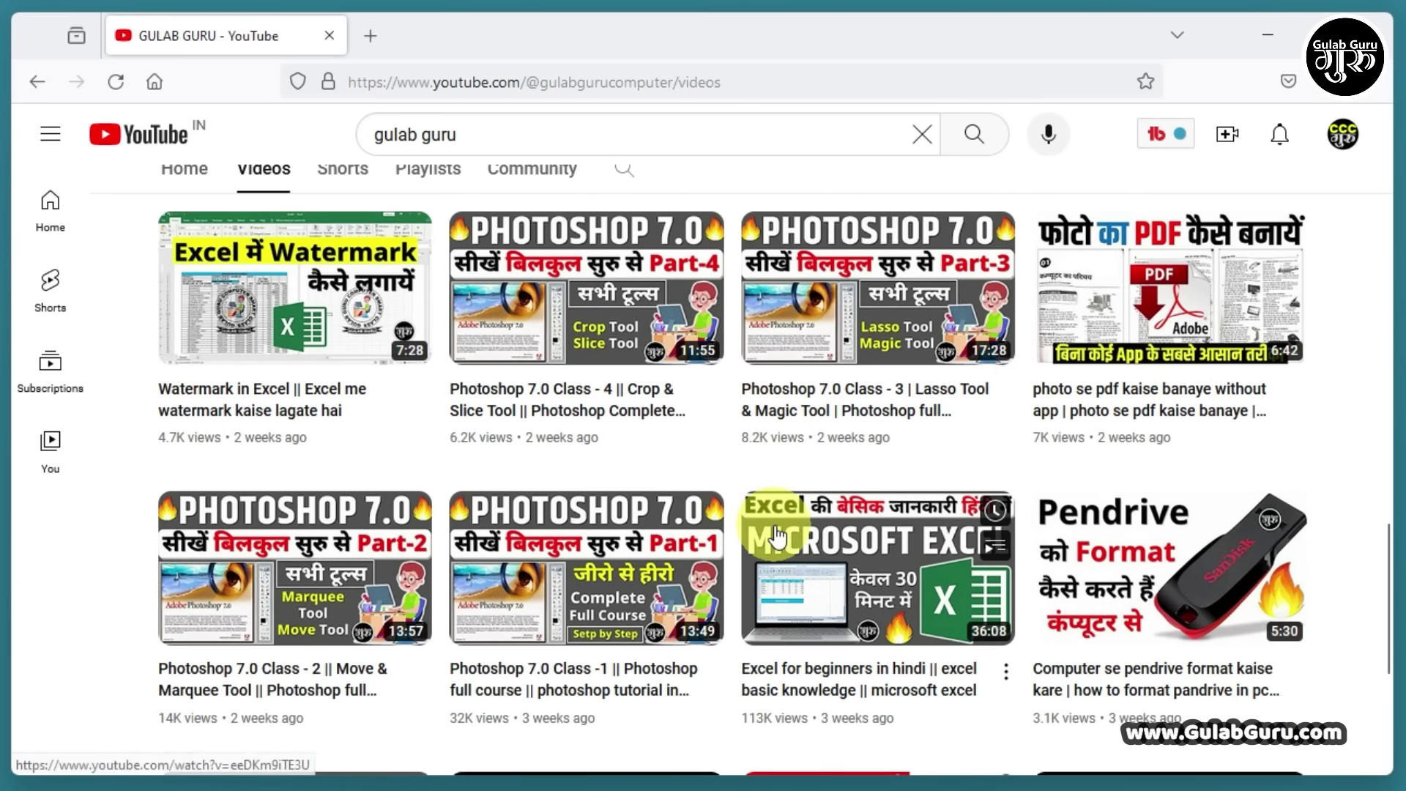